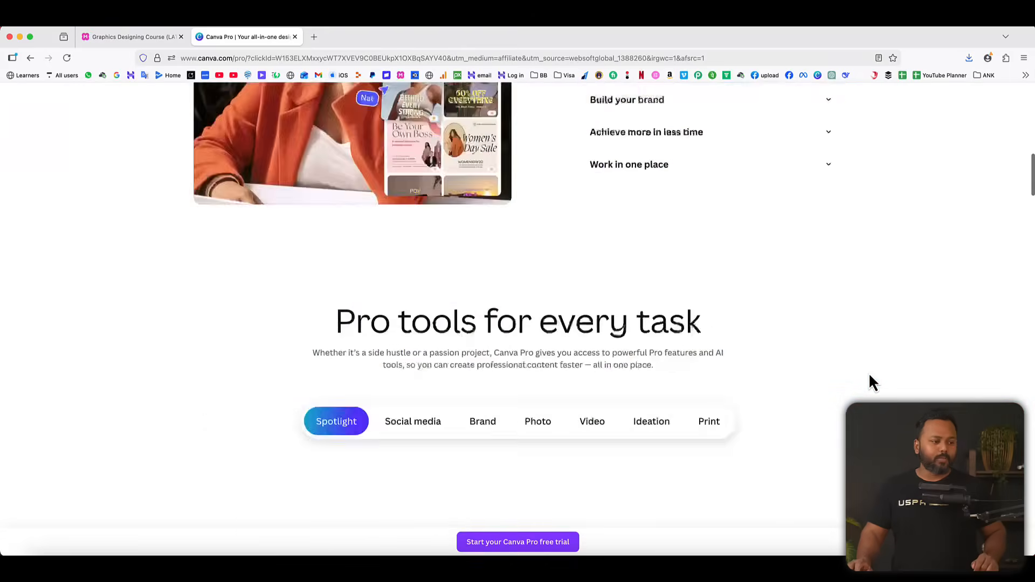
{"action": "scroll", "coordinate": [869, 375], "scroll_direction": "down", "scroll_amount": 5}
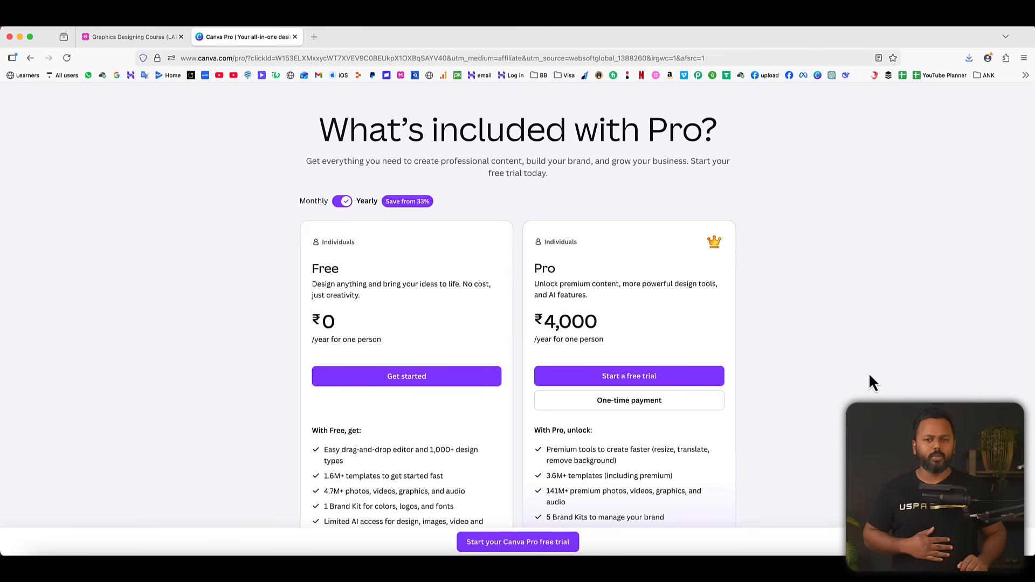
Compare what the Free and Pro plans include on the pricing page and open the Pro plan's free trial.
{"action": "scroll", "coordinate": [701, 351], "scroll_direction": "down", "scroll_amount": 2}
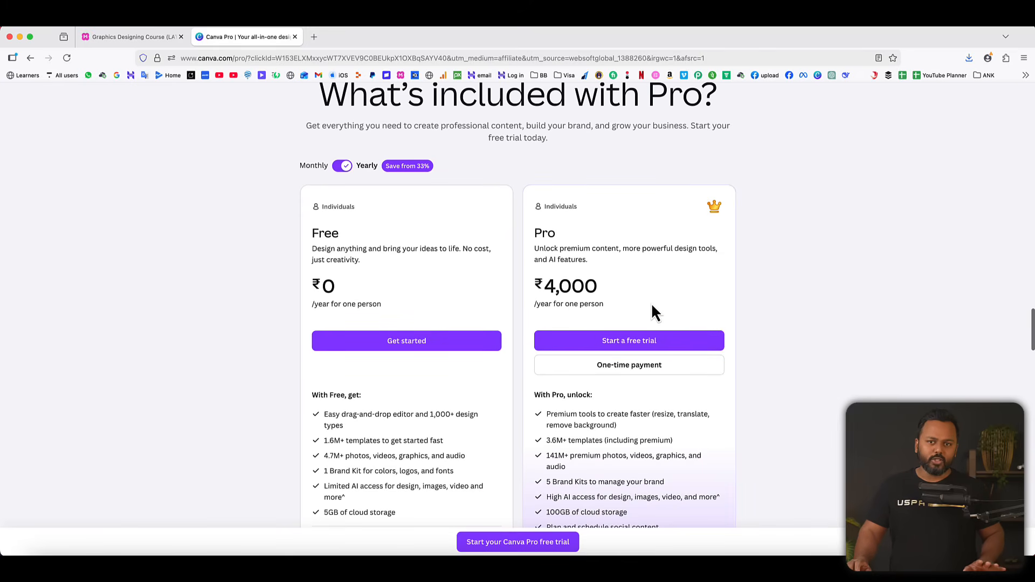
{"action": "scroll", "coordinate": [701, 372], "scroll_direction": "down", "scroll_amount": 5}
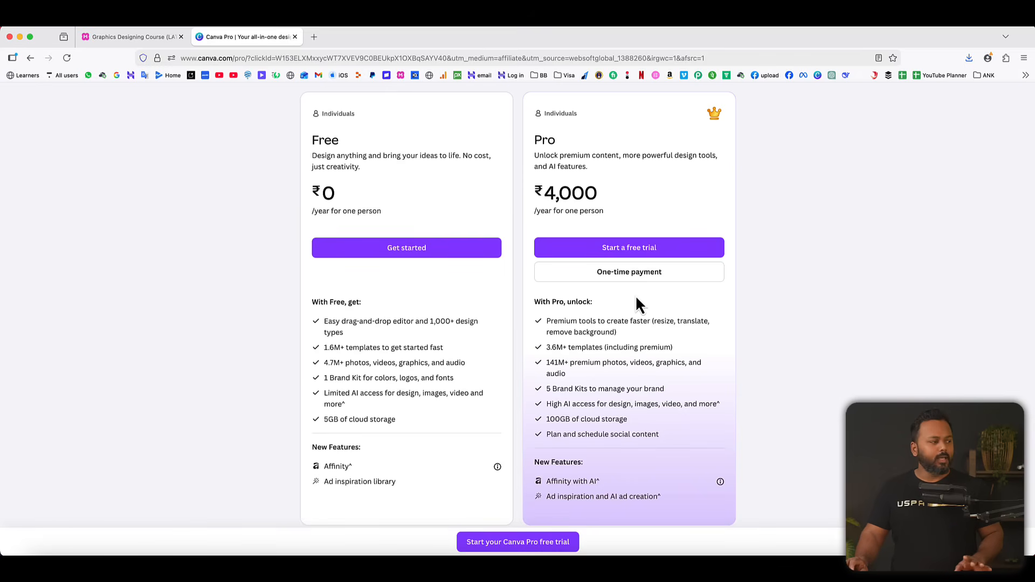
{"action": "left_click", "coordinate": [624, 256]}
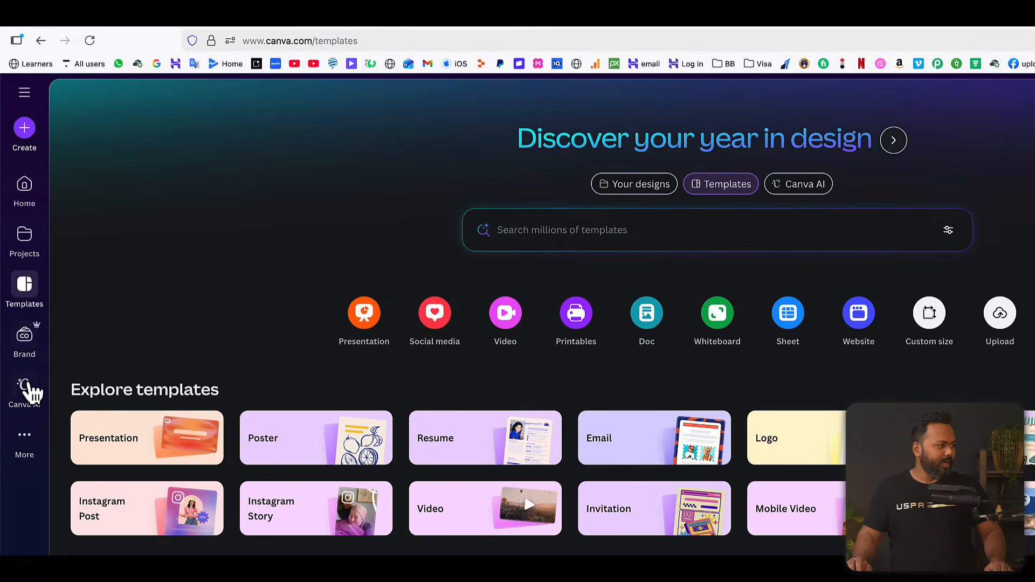
{"action": "left_click", "coordinate": [27, 439]}
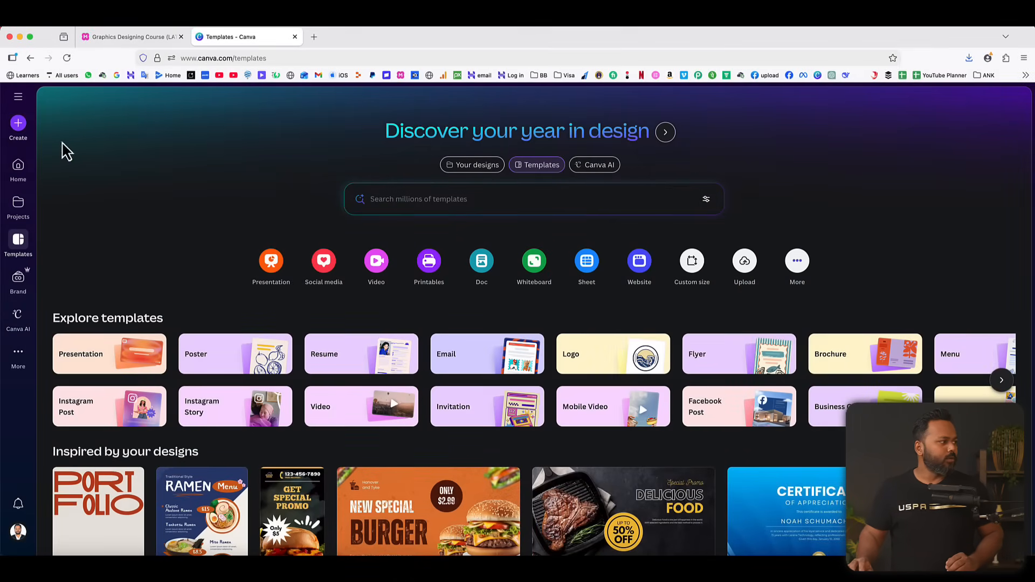
Create a new blank custom-size design 1080 px wide and 1080 px high.
{"action": "left_click", "coordinate": [19, 126]}
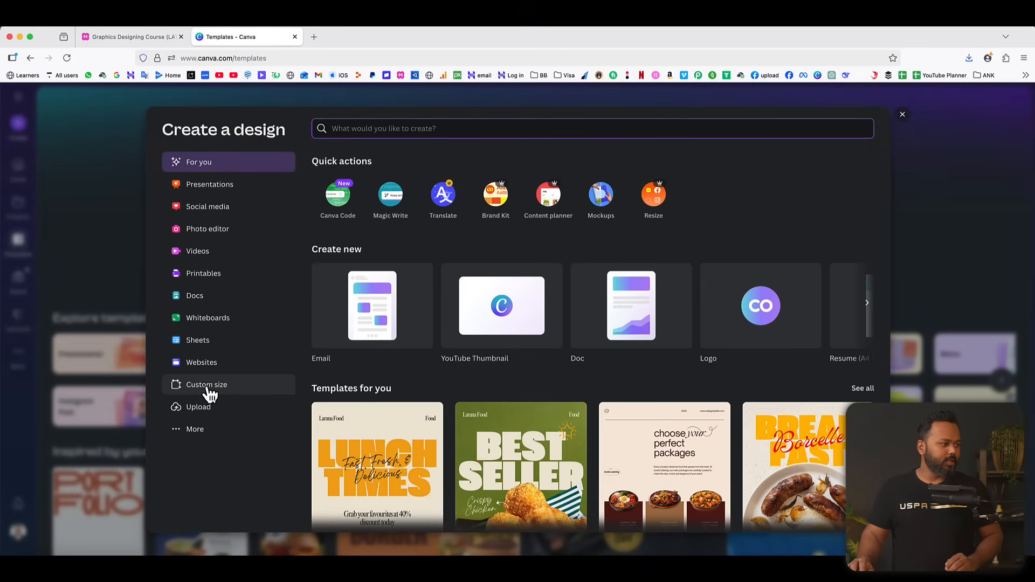
{"action": "left_click", "coordinate": [207, 394]}
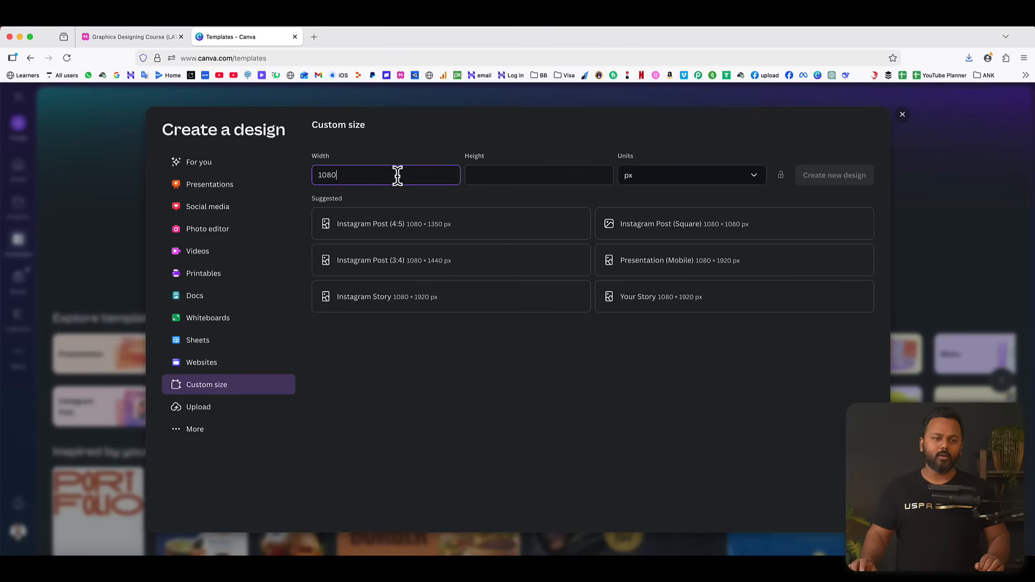
{"action": "left_click", "coordinate": [524, 175]}
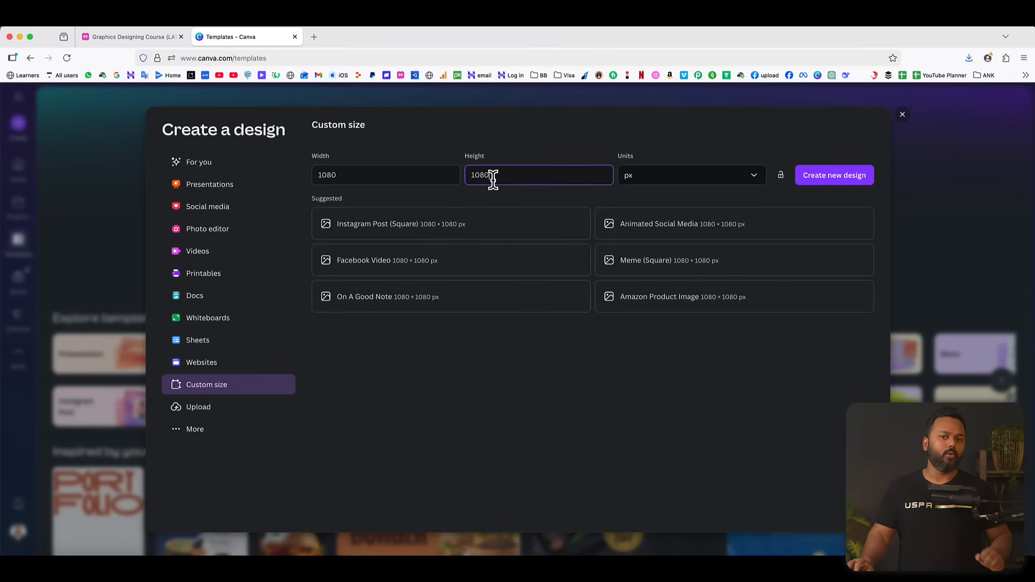
{"action": "left_click", "coordinate": [662, 182]}
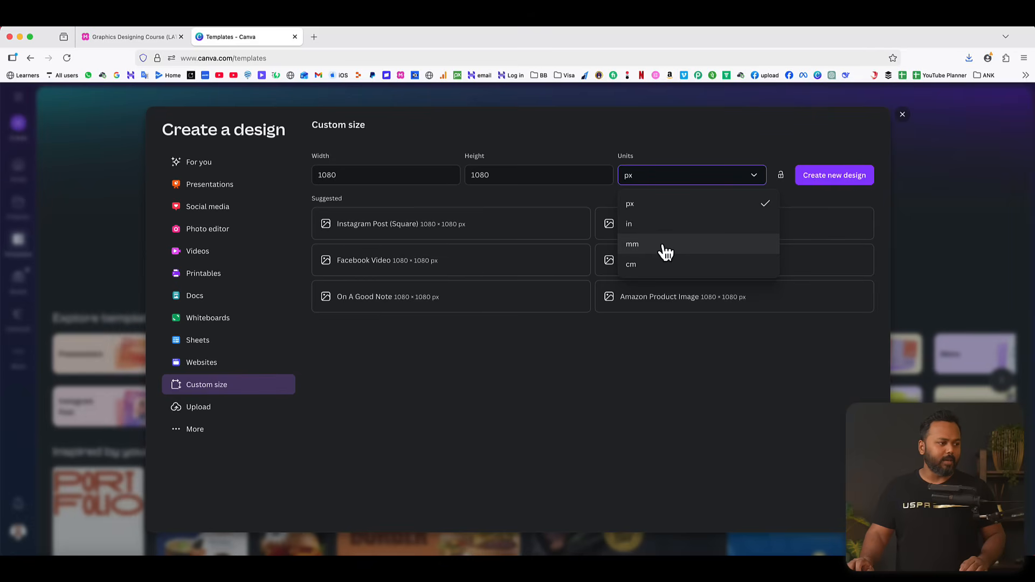
{"action": "left_click", "coordinate": [700, 139]}
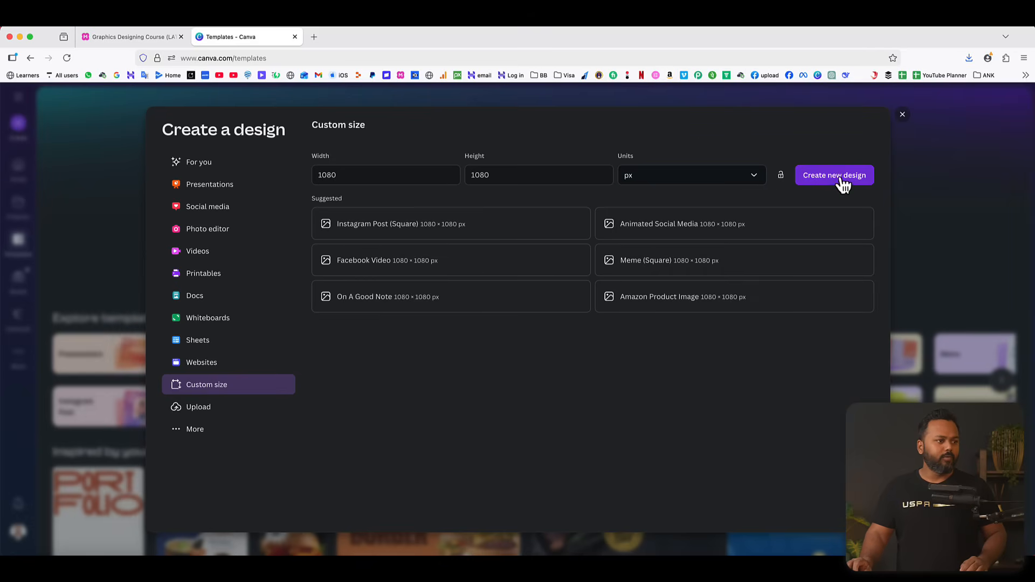
{"action": "left_click", "coordinate": [834, 180]}
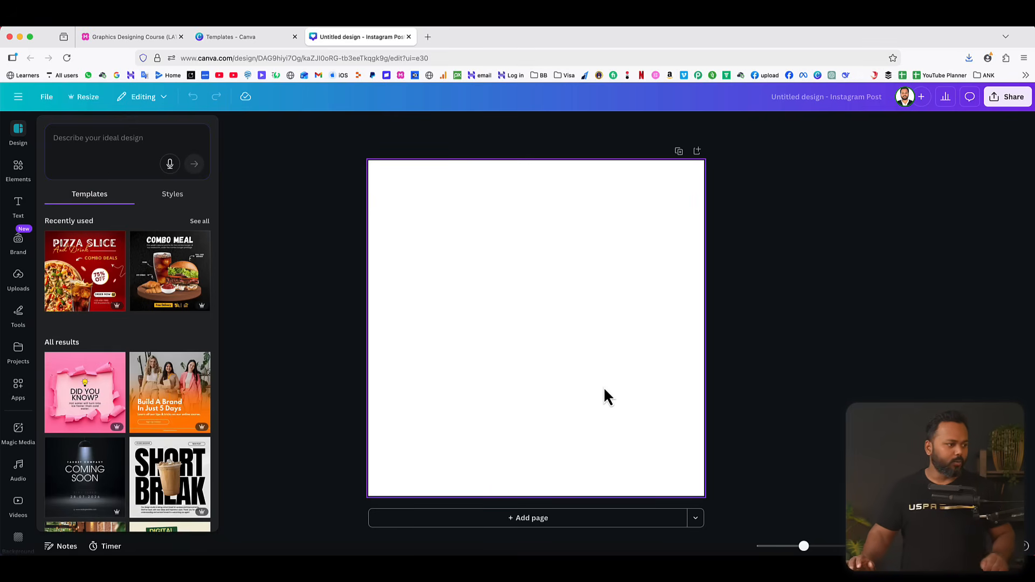
Check the logo projects in the Graphics Designing Course mind map and return to the blank design.
{"action": "left_click", "coordinate": [124, 38]}
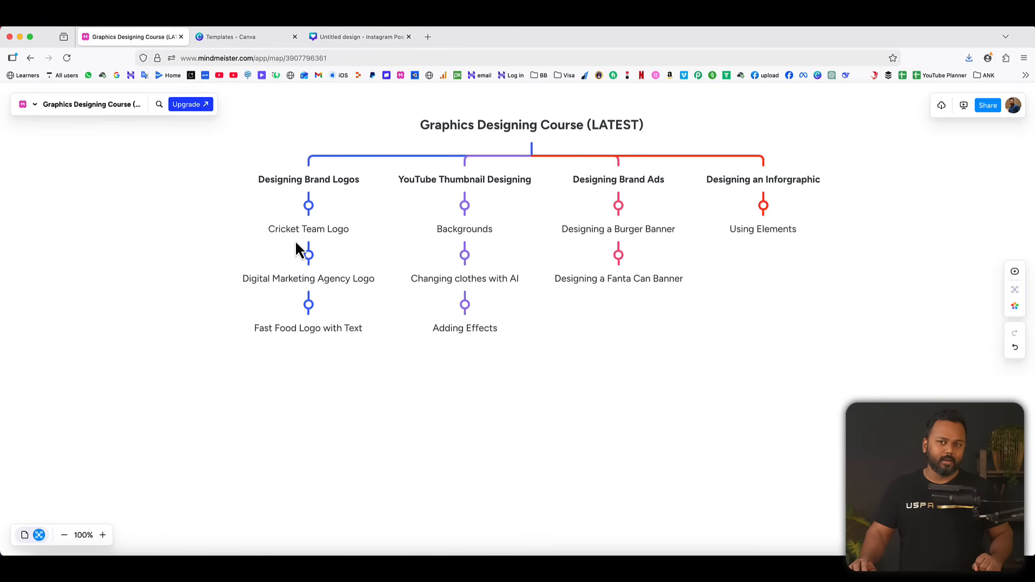
{"action": "left_click", "coordinate": [360, 37]}
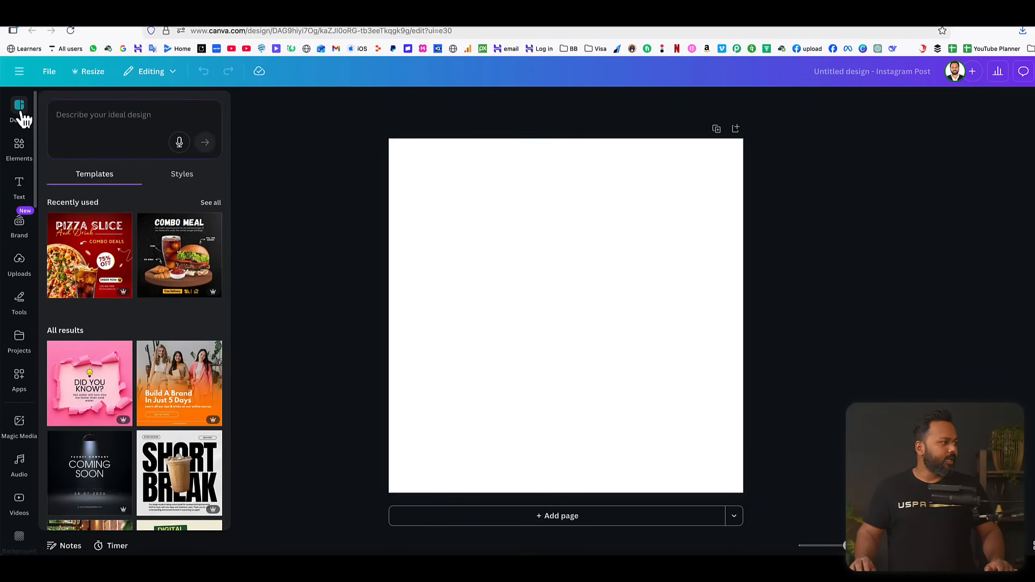
Examine what the editor offers for elements, text and drawing tools.
{"action": "left_click", "coordinate": [19, 149]}
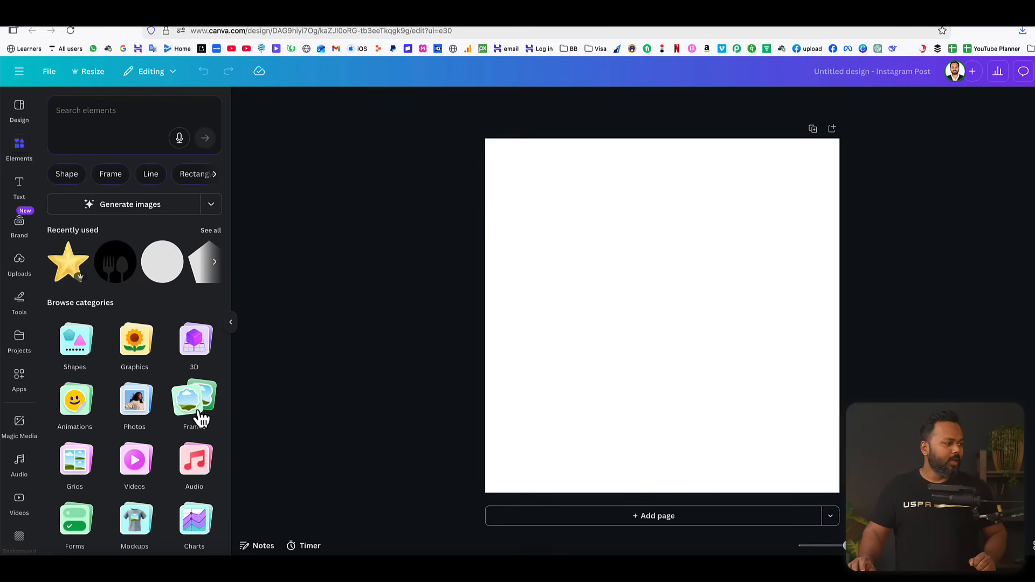
{"action": "scroll", "coordinate": [201, 419], "scroll_direction": "down", "scroll_amount": 2}
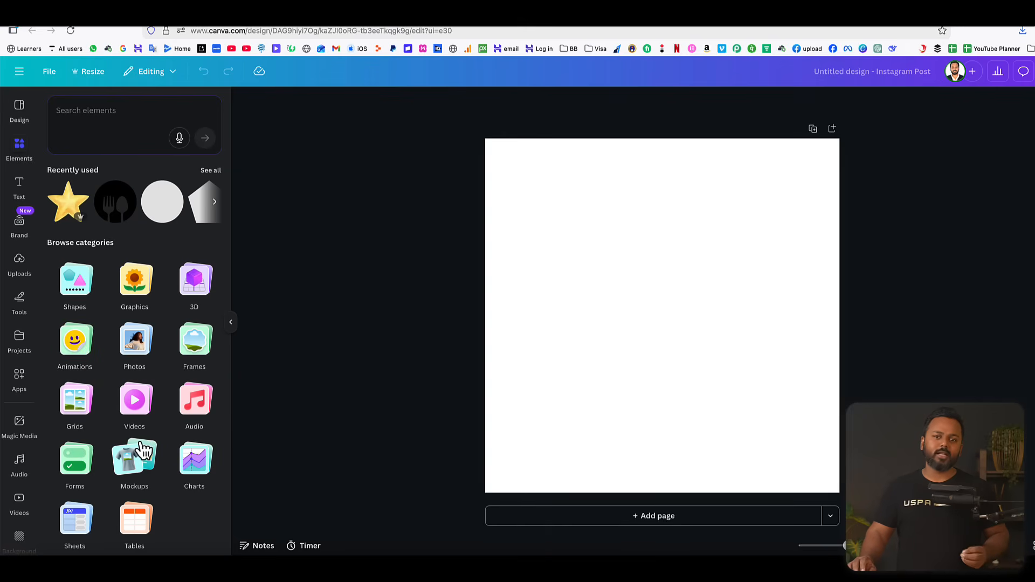
{"action": "scroll", "coordinate": [143, 452], "scroll_direction": "up", "scroll_amount": 2}
{"action": "left_click", "coordinate": [20, 186]}
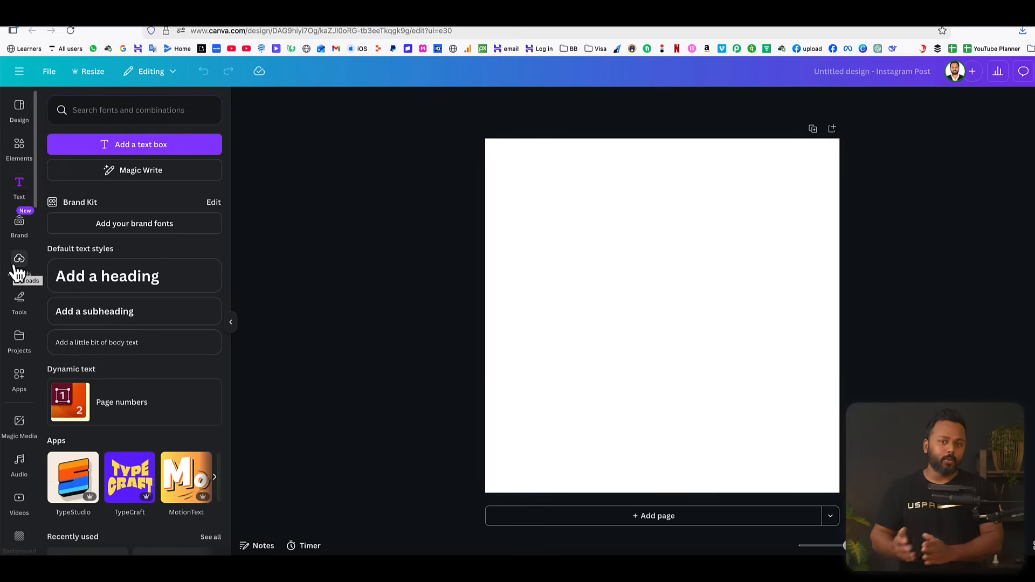
{"action": "left_click", "coordinate": [19, 300]}
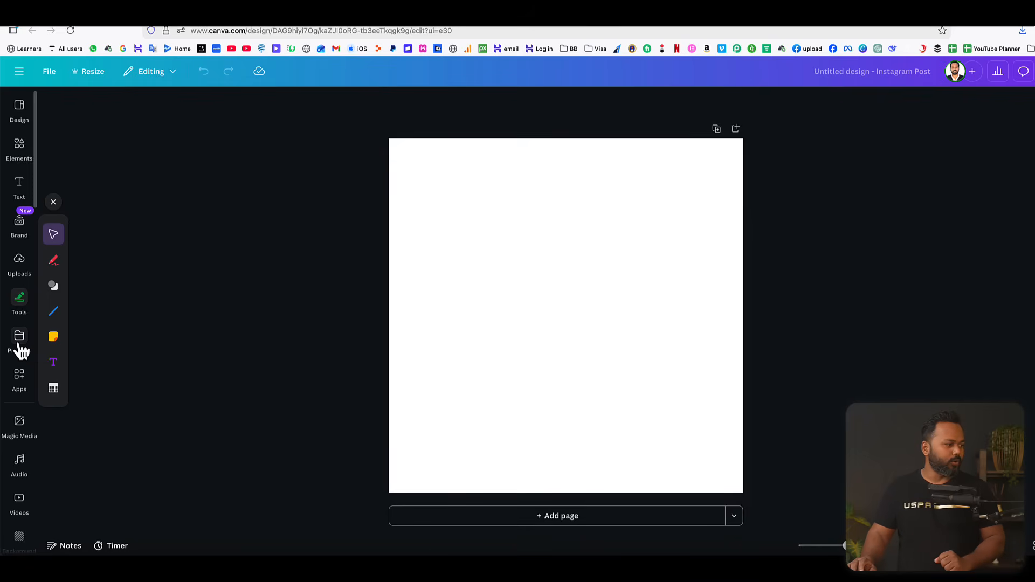
{"action": "scroll", "coordinate": [23, 478], "scroll_direction": "down", "scroll_amount": 2}
{"action": "scroll", "coordinate": [23, 377], "scroll_direction": "up", "scroll_amount": 2}
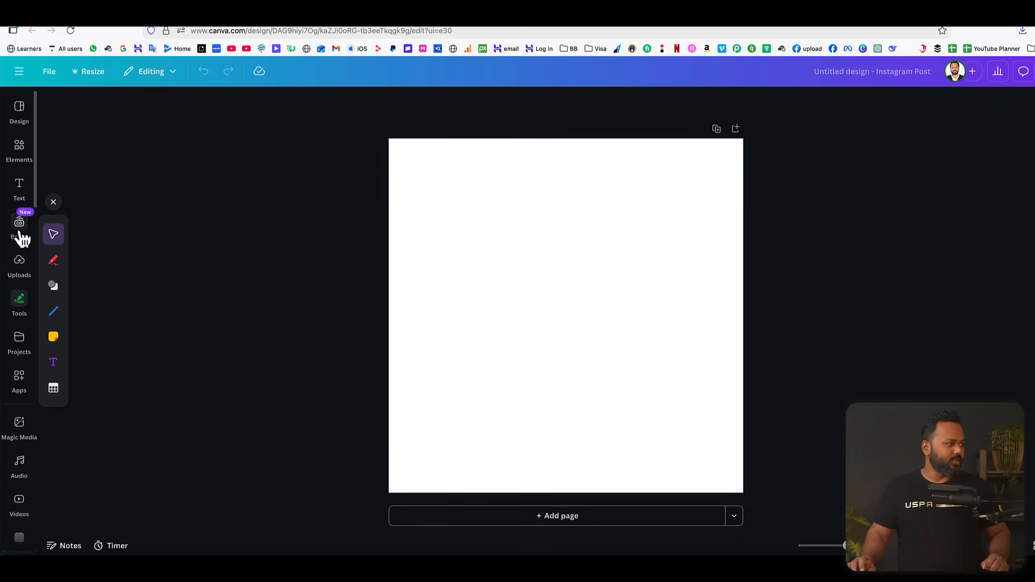
Search the elements library for "shield" and look through the different types of results.
{"action": "left_click", "coordinate": [20, 150]}
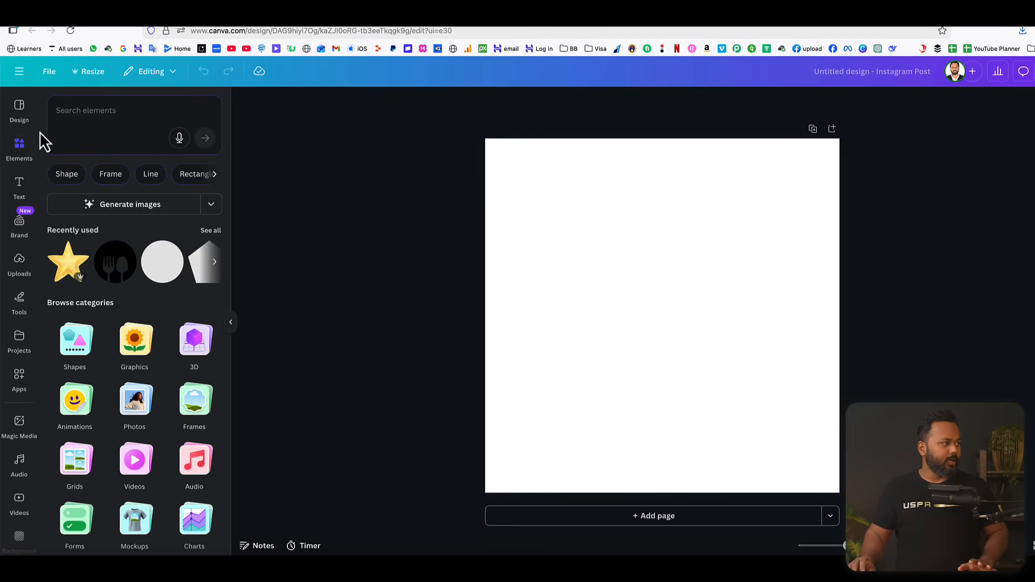
{"action": "left_click", "coordinate": [108, 107]}
{"action": "type", "text": "s"}
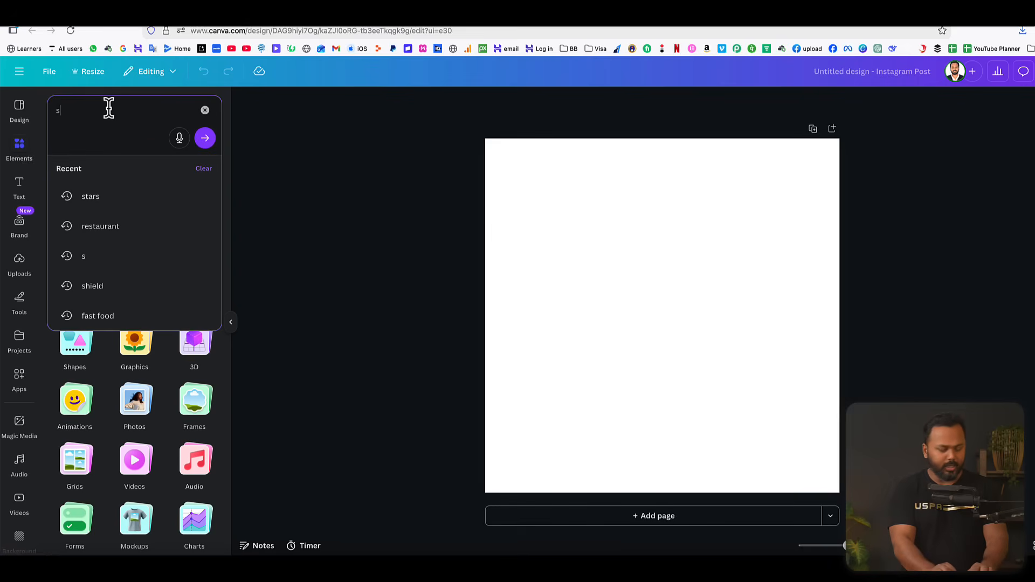
{"action": "type", "text": "hield"}
{"action": "key", "text": "Return"}
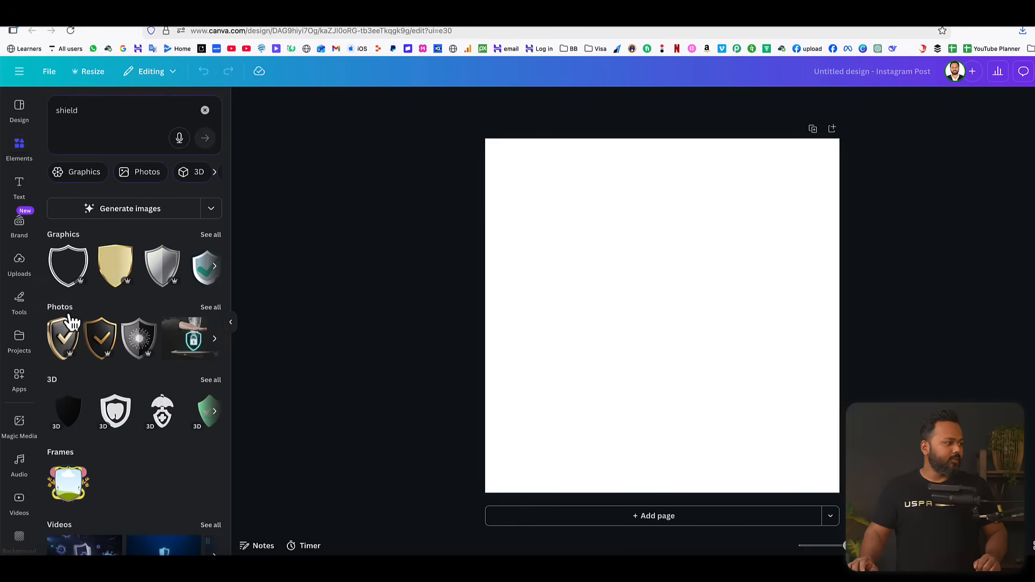
{"action": "scroll", "coordinate": [111, 428], "scroll_direction": "down", "scroll_amount": 3}
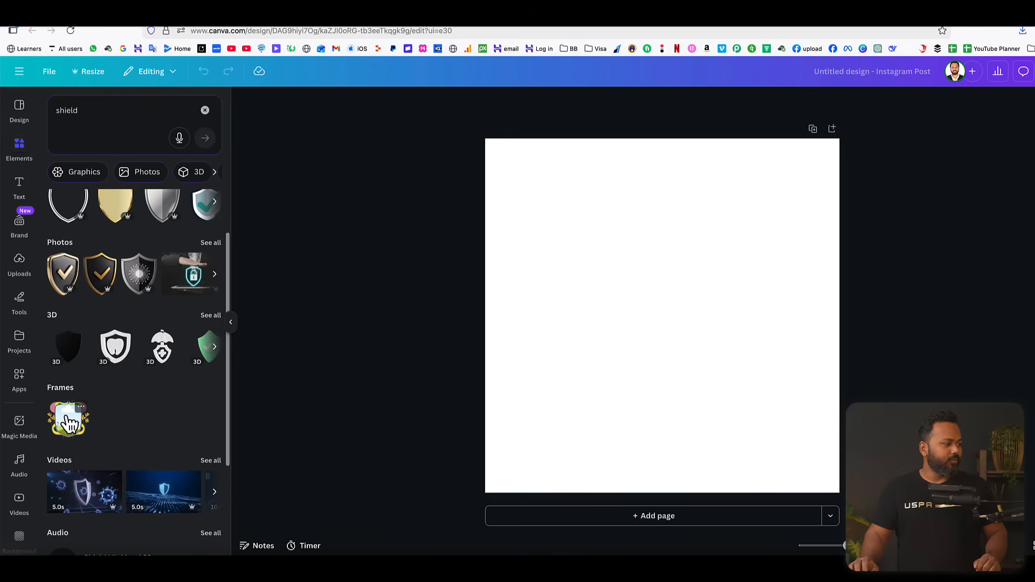
{"action": "scroll", "coordinate": [169, 430], "scroll_direction": "down", "scroll_amount": 3}
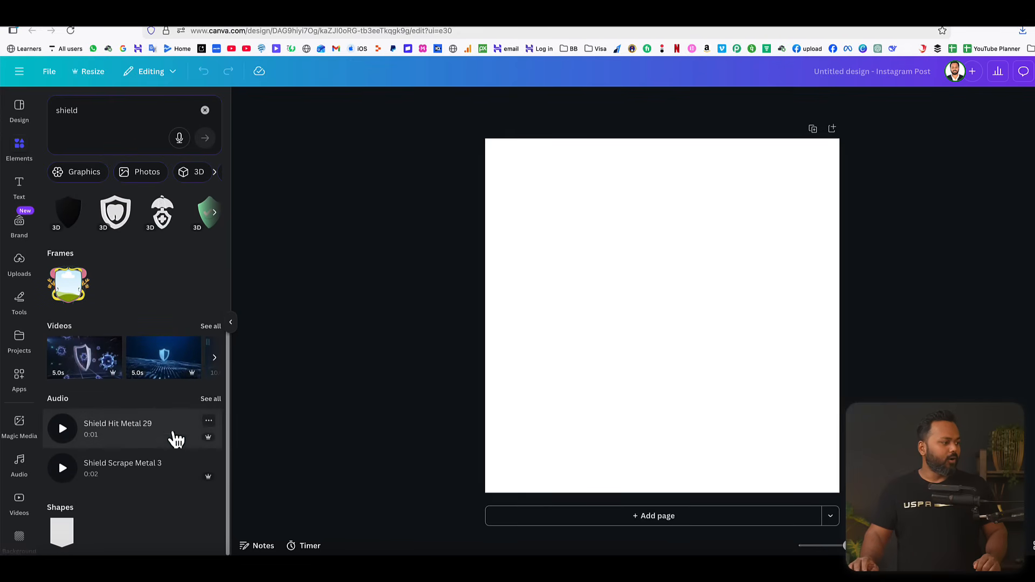
{"action": "scroll", "coordinate": [172, 431], "scroll_direction": "up", "scroll_amount": 6}
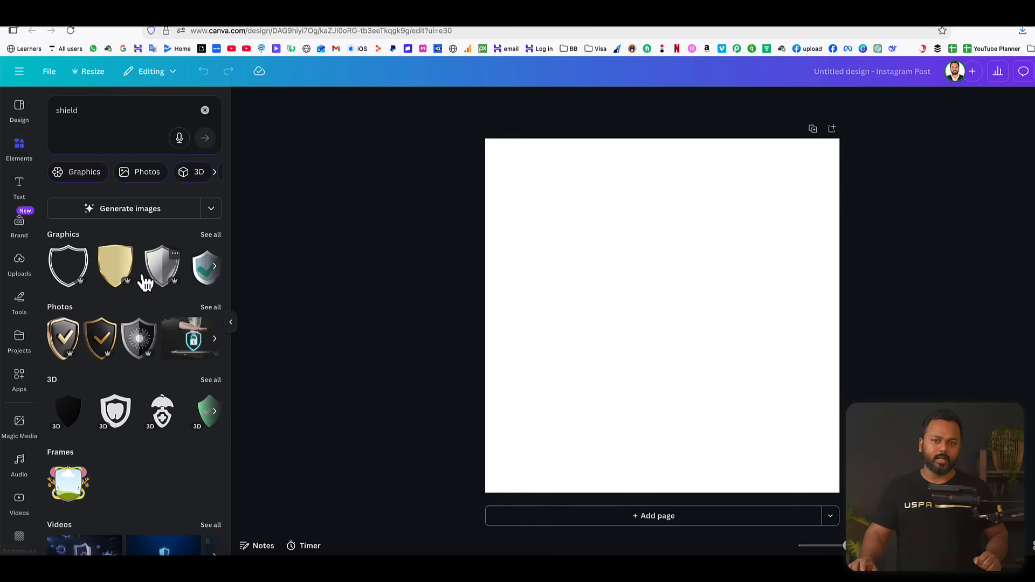
Show all shield graphics and add the double-outlined shield to the blank page.
{"action": "left_click", "coordinate": [212, 236]}
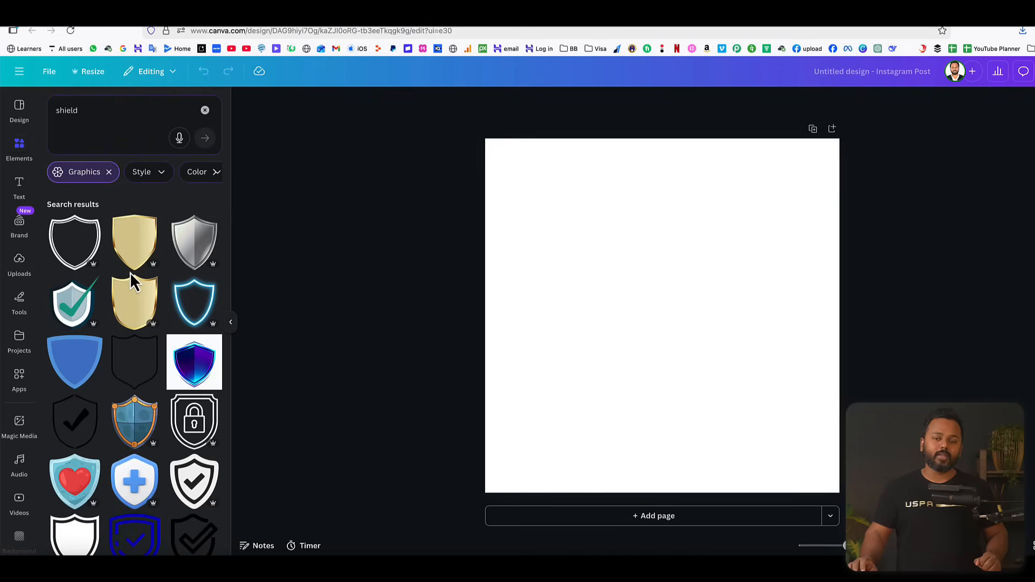
{"action": "scroll", "coordinate": [162, 325], "scroll_direction": "down", "scroll_amount": 5}
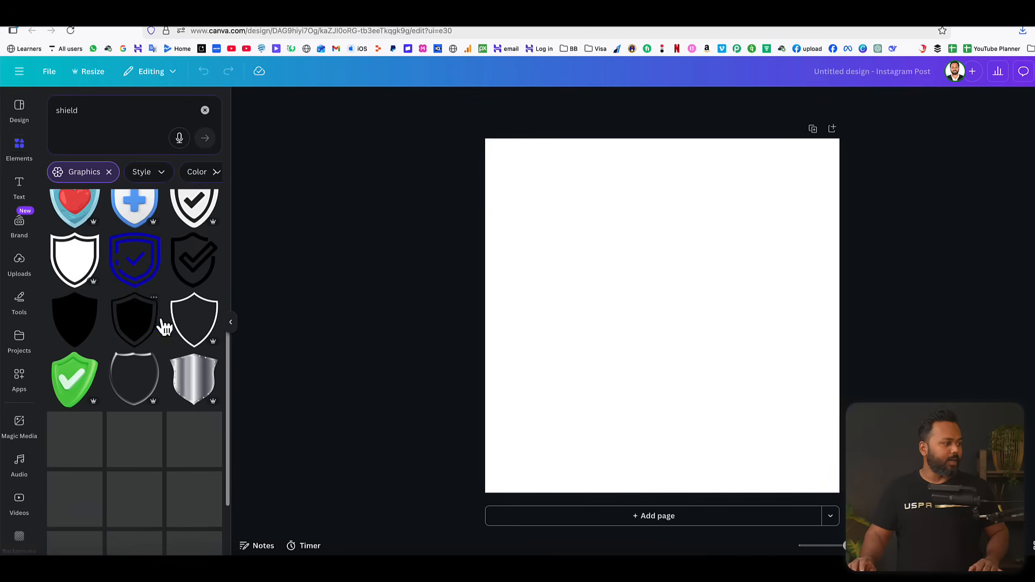
{"action": "scroll", "coordinate": [162, 323], "scroll_direction": "down", "scroll_amount": 3}
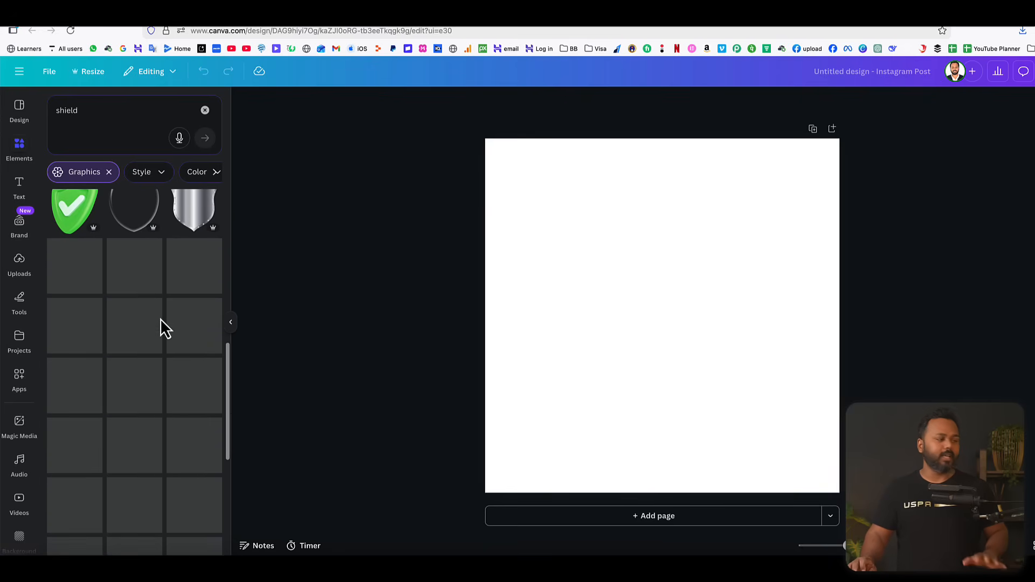
{"action": "scroll", "coordinate": [161, 319], "scroll_direction": "down", "scroll_amount": 2}
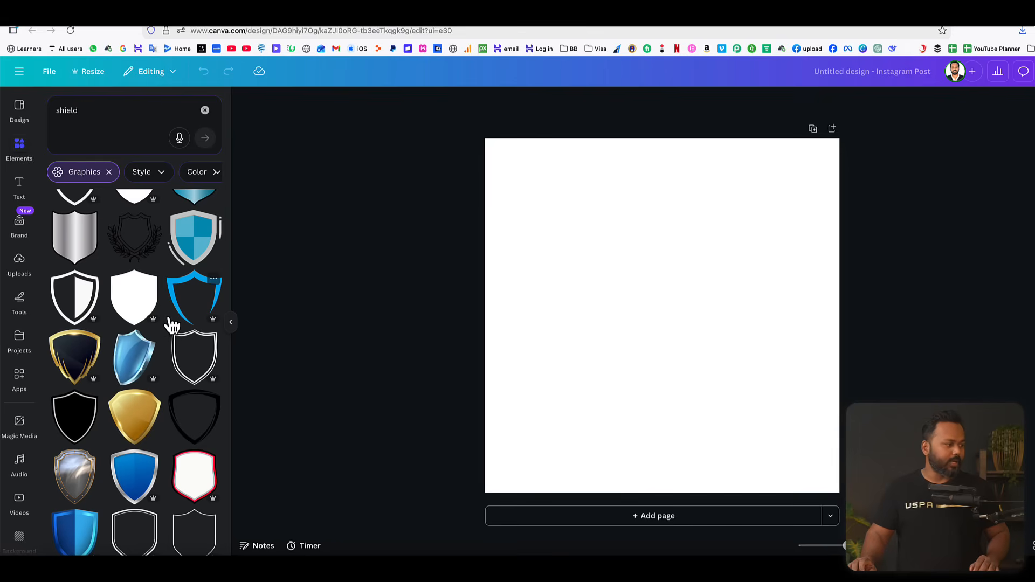
{"action": "scroll", "coordinate": [167, 319], "scroll_direction": "down", "scroll_amount": 1}
{"action": "scroll", "coordinate": [166, 319], "scroll_direction": "up", "scroll_amount": 10}
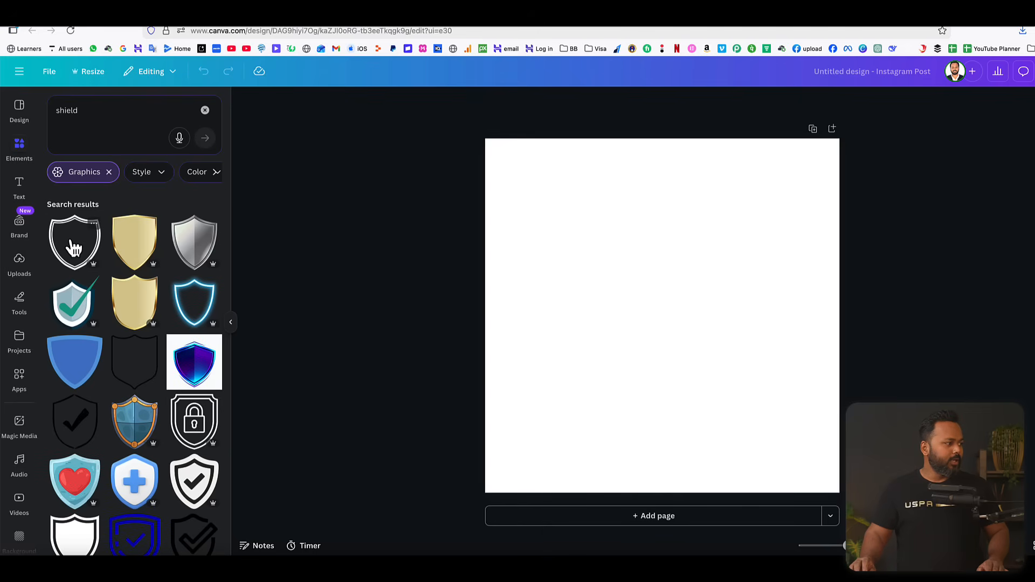
{"action": "left_click", "coordinate": [74, 245]}
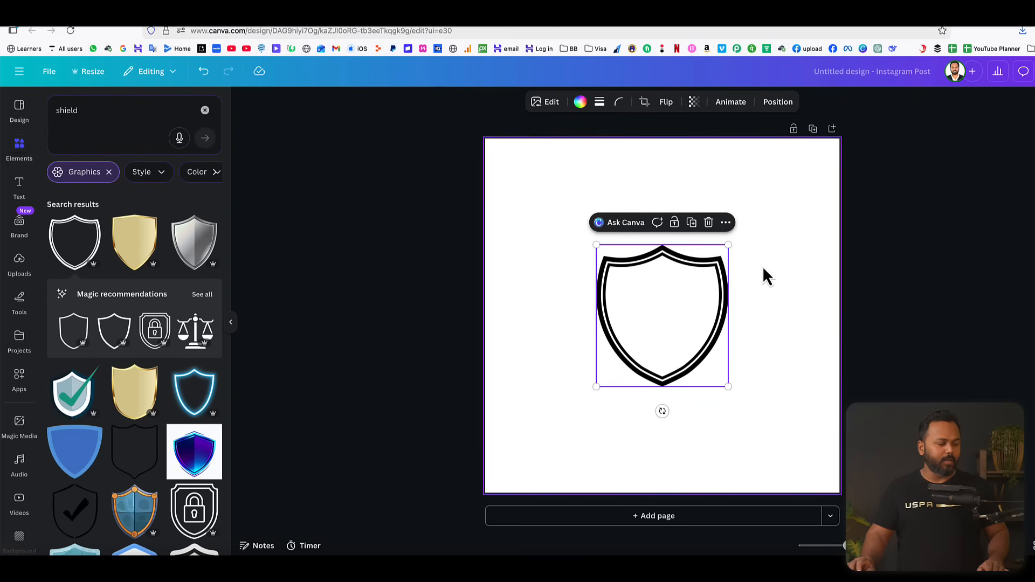
Enlarge the shield outline until it fills most of the page and centre it on the canvas.
{"action": "left_click", "coordinate": [785, 260]}
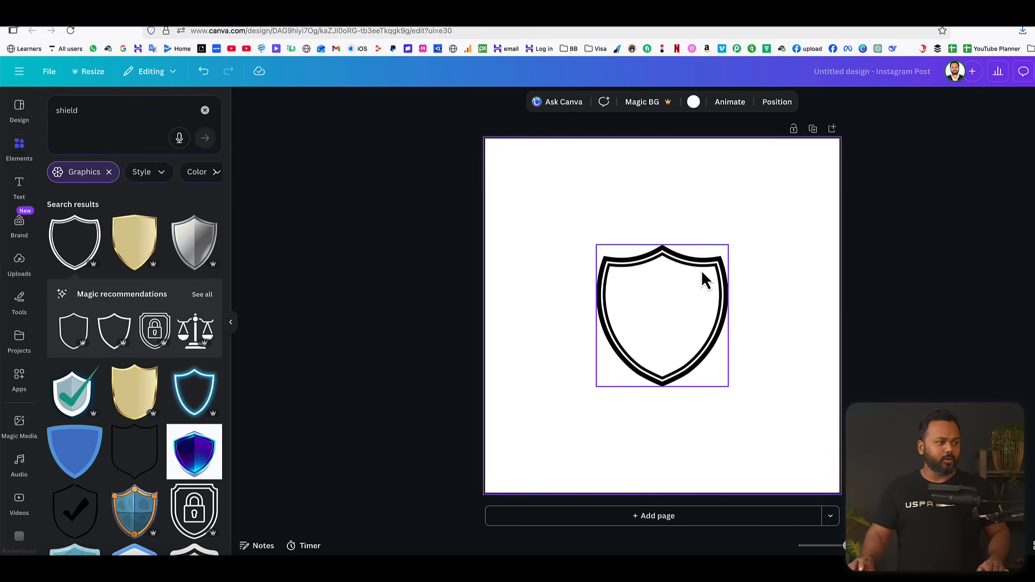
{"action": "left_click", "coordinate": [664, 293]}
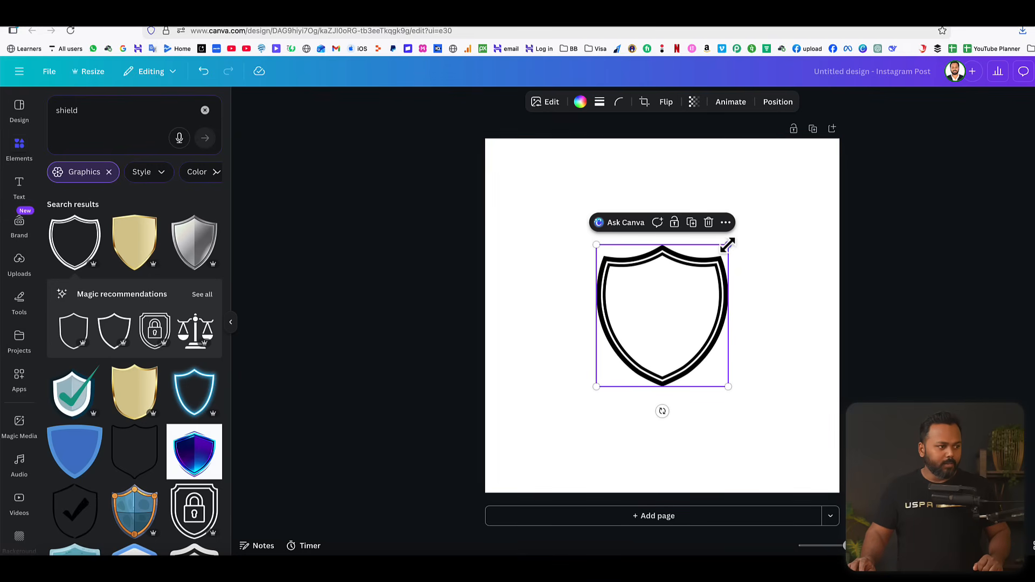
{"action": "left_click_drag", "start_coordinate": [728, 245], "coordinate": [797, 172]}
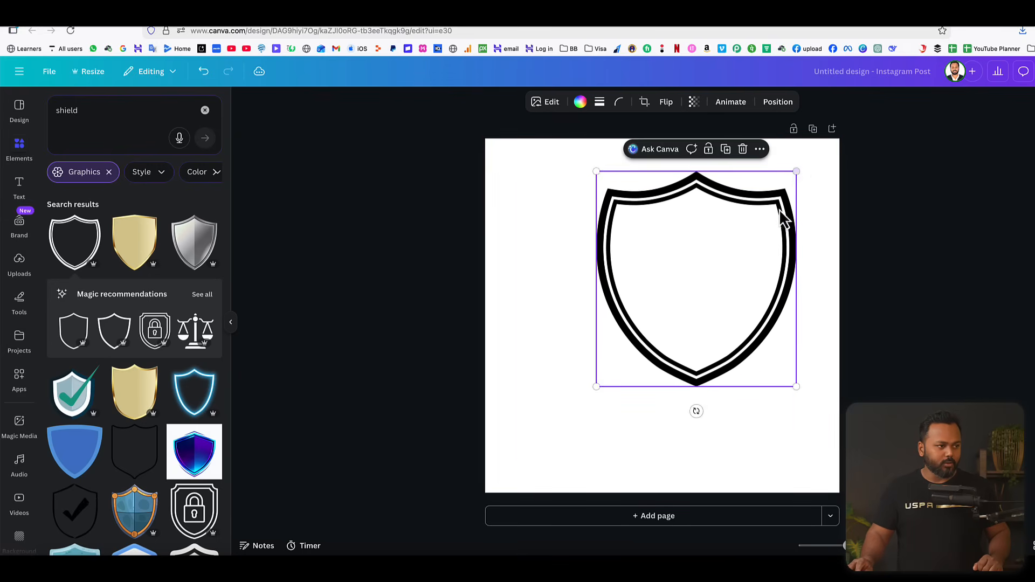
{"action": "left_click_drag", "start_coordinate": [593, 386], "coordinate": [531, 458]}
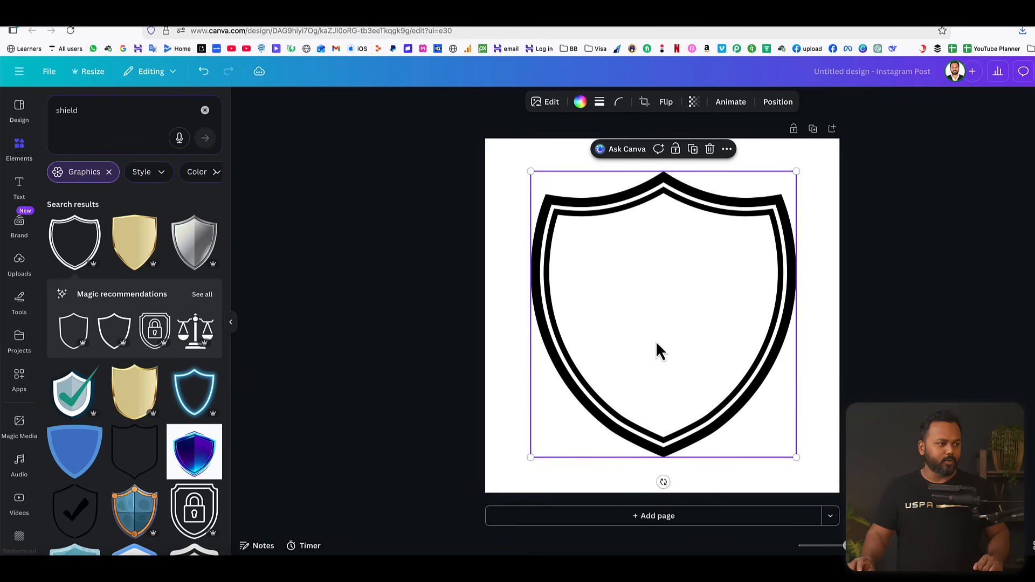
{"action": "left_click_drag", "start_coordinate": [657, 345], "coordinate": [652, 340]}
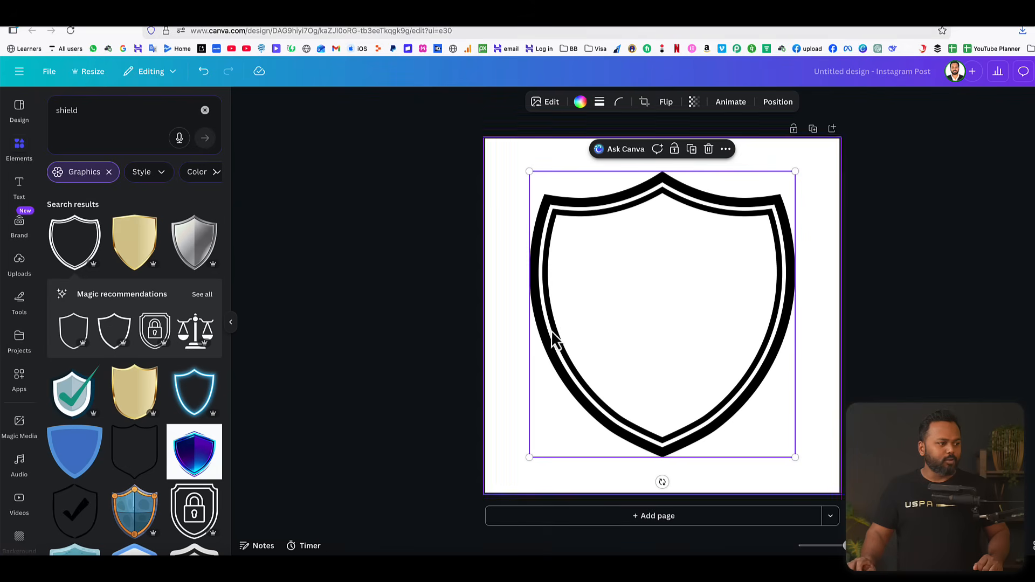
Centre the shield outline on the page horizontally and vertically.
{"action": "left_click_drag", "start_coordinate": [685, 312], "coordinate": [682, 302]}
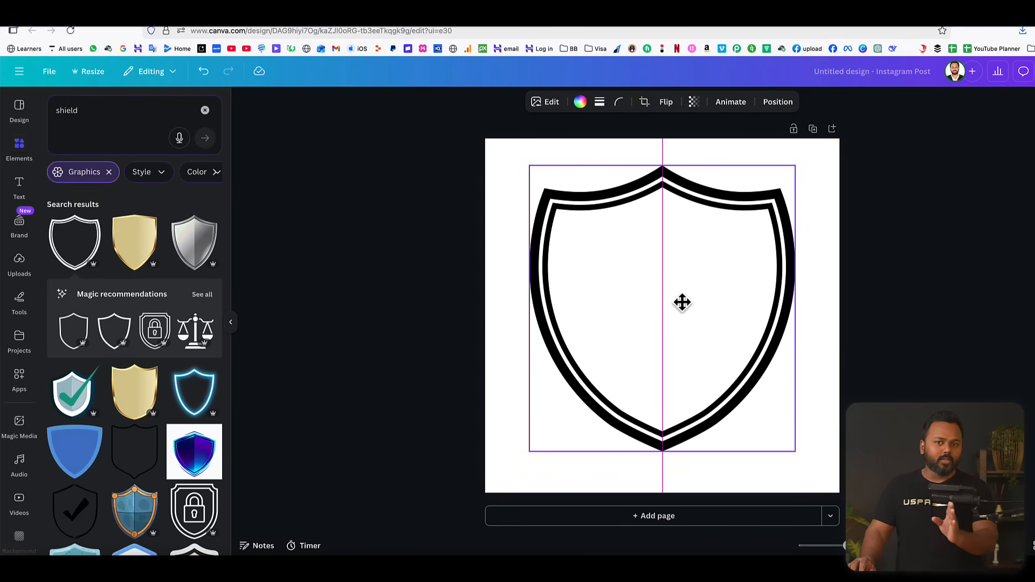
{"action": "left_click_drag", "start_coordinate": [682, 302], "coordinate": [682, 309]}
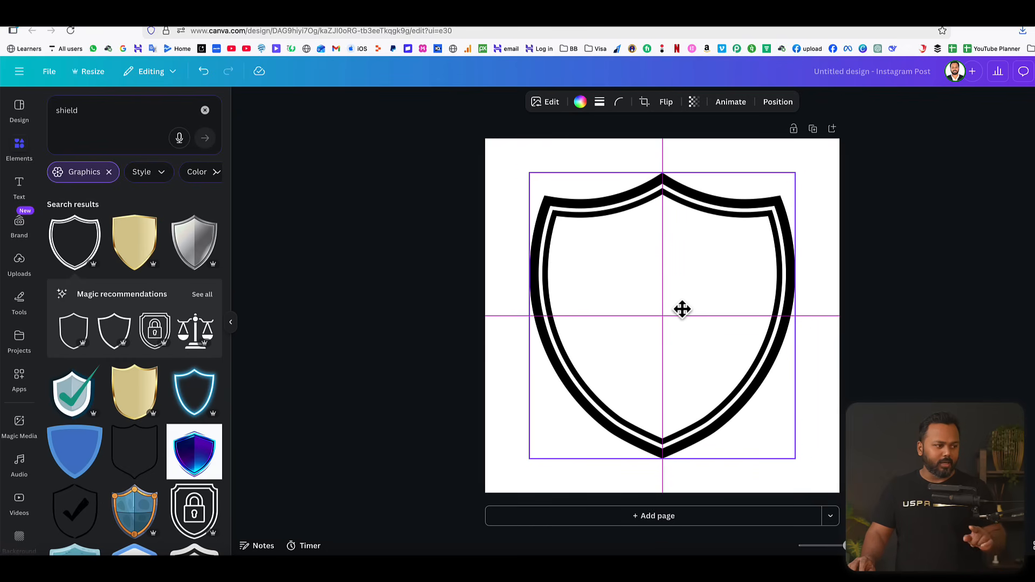
{"action": "left_click_drag", "start_coordinate": [682, 309], "coordinate": [682, 310]}
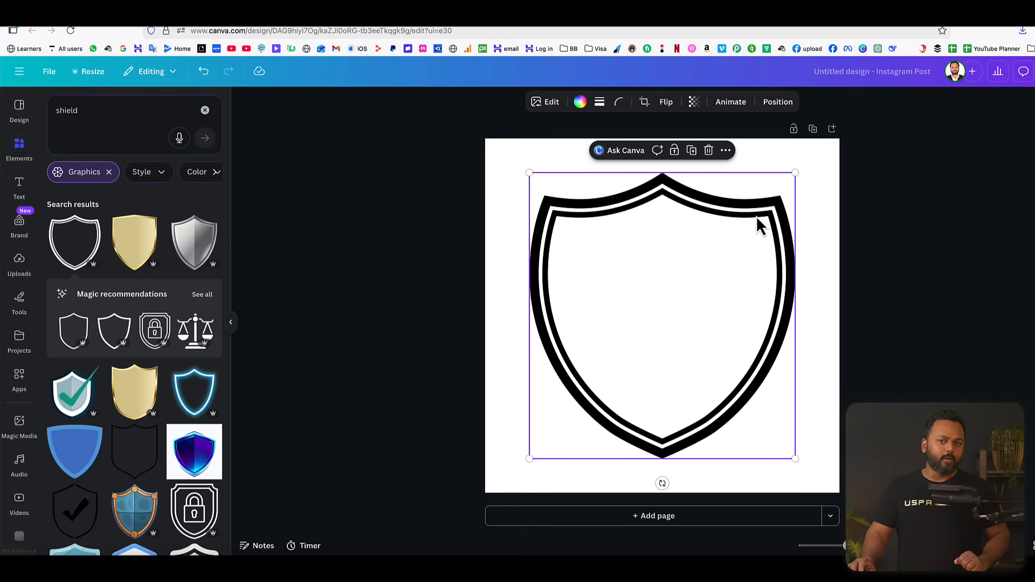
{"action": "left_click", "coordinate": [944, 239]}
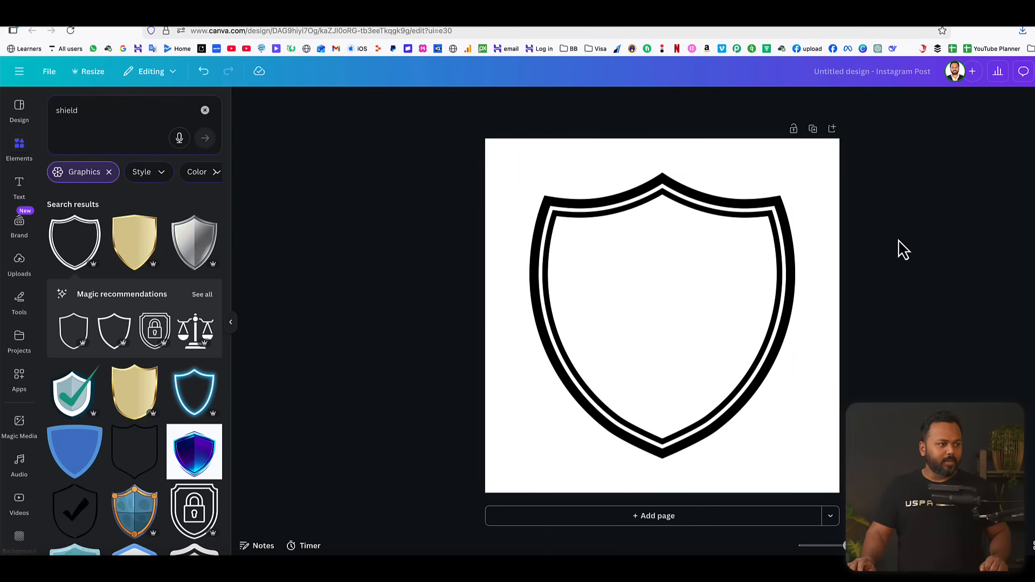
Recolour the shield outline light orange after trying dark blue, orange and red.
{"action": "left_click", "coordinate": [684, 208]}
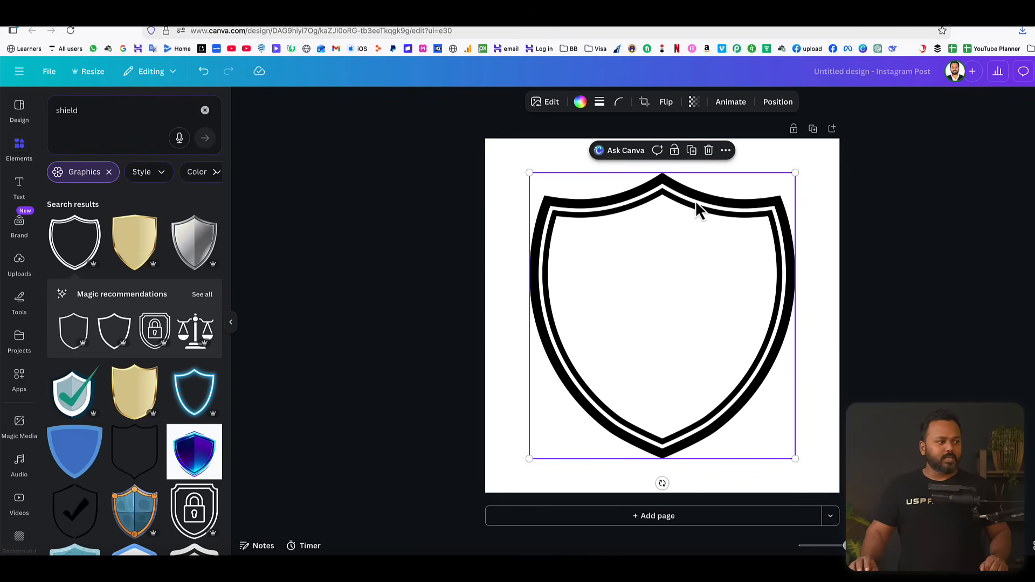
{"action": "left_click", "coordinate": [580, 103]}
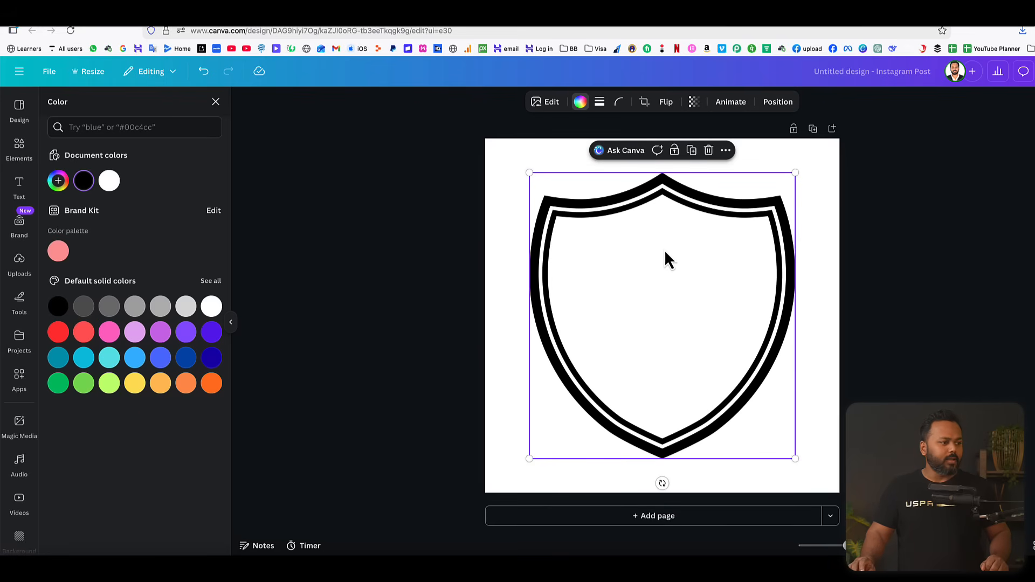
{"action": "left_click", "coordinate": [187, 361]}
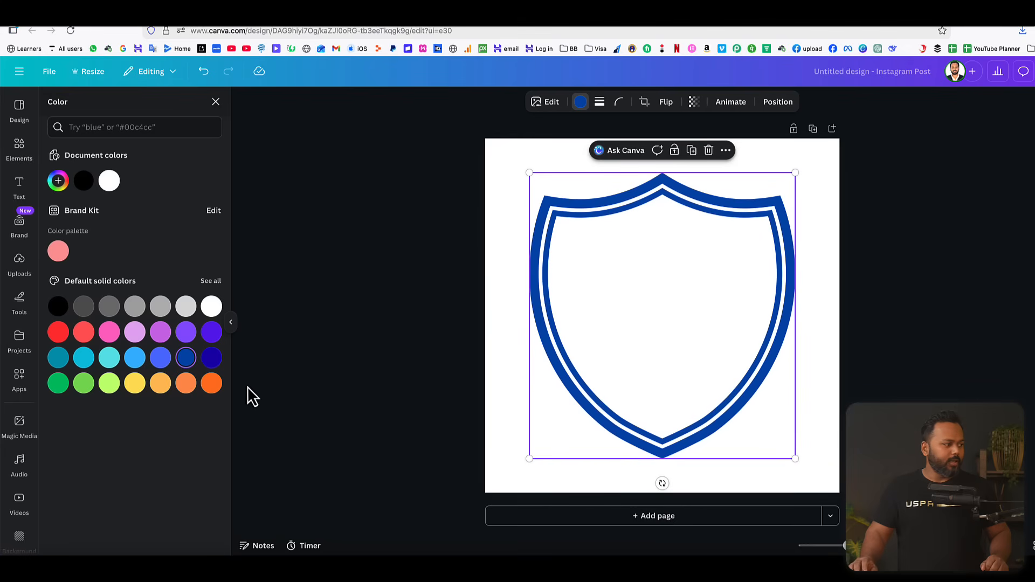
{"action": "left_click", "coordinate": [186, 383]}
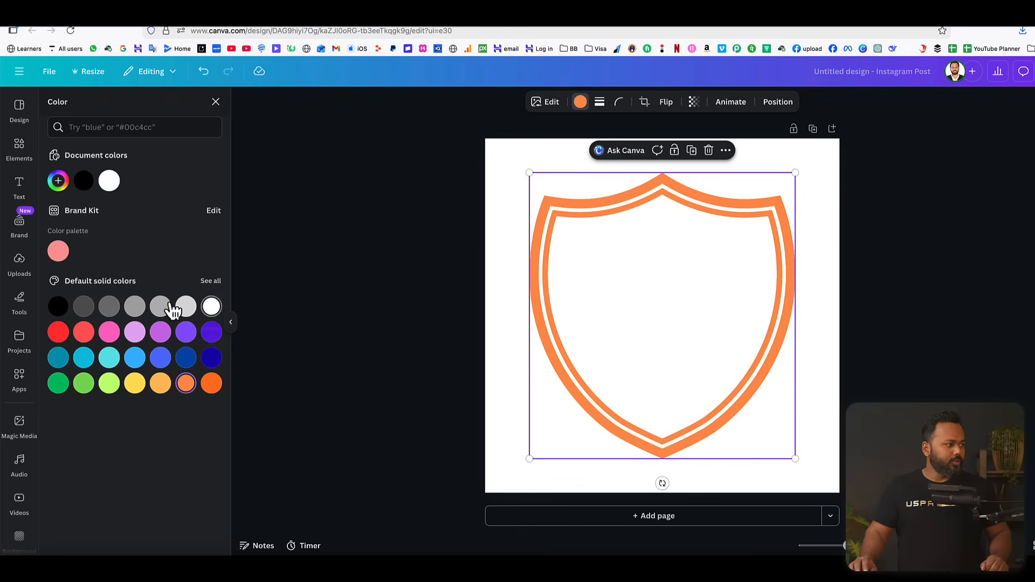
{"action": "left_click", "coordinate": [58, 332]}
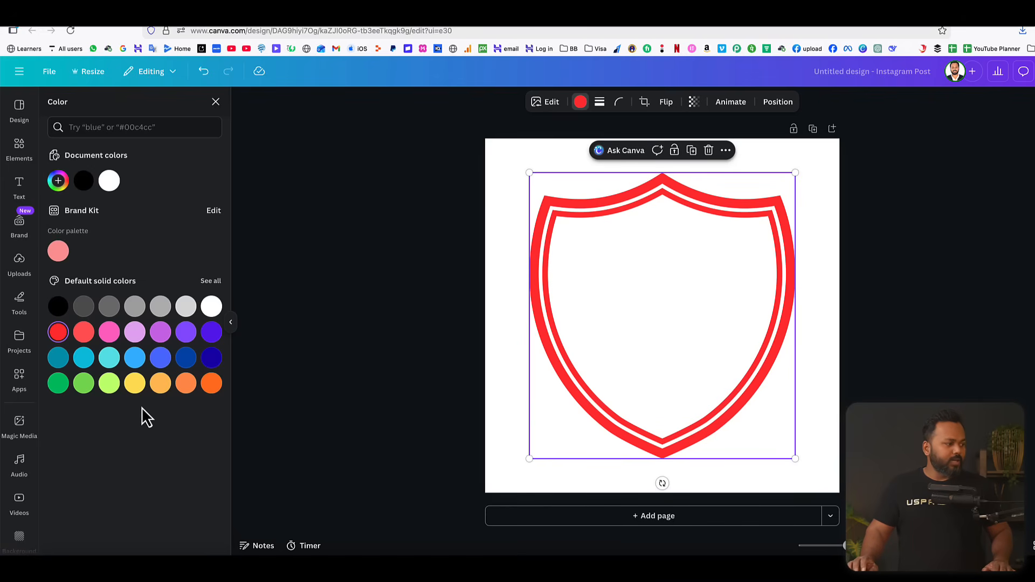
{"action": "left_click", "coordinate": [160, 384]}
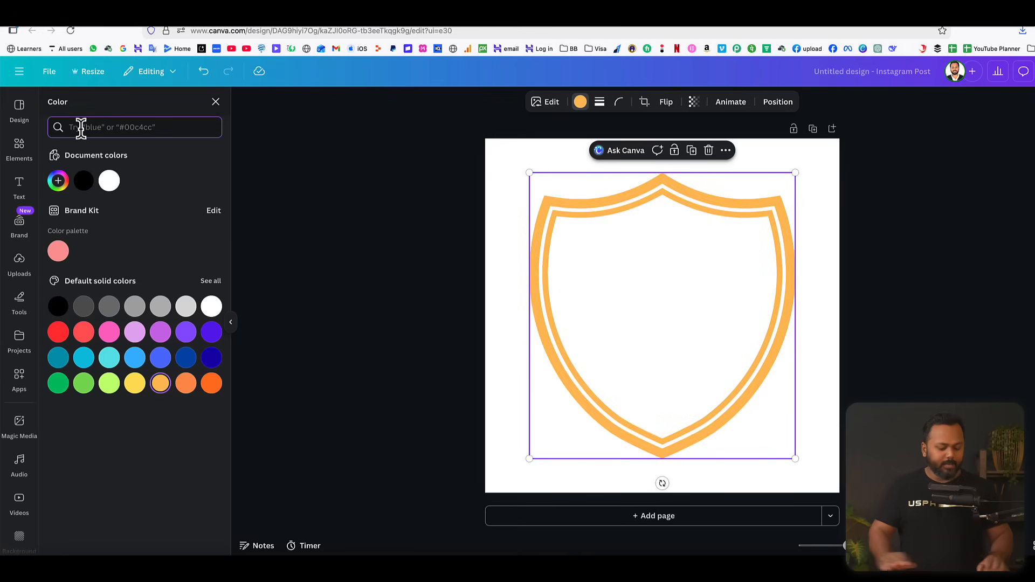
Search the colours for "golden", try the suggested colour on the shield outline, and restore light orange.
{"action": "type", "text": "golden"}
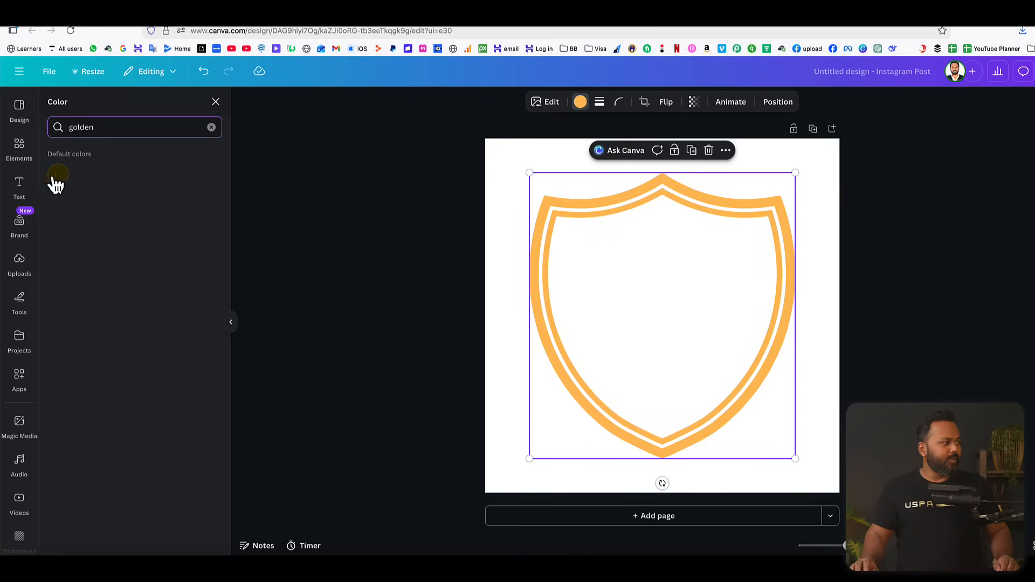
{"action": "left_click", "coordinate": [57, 178]}
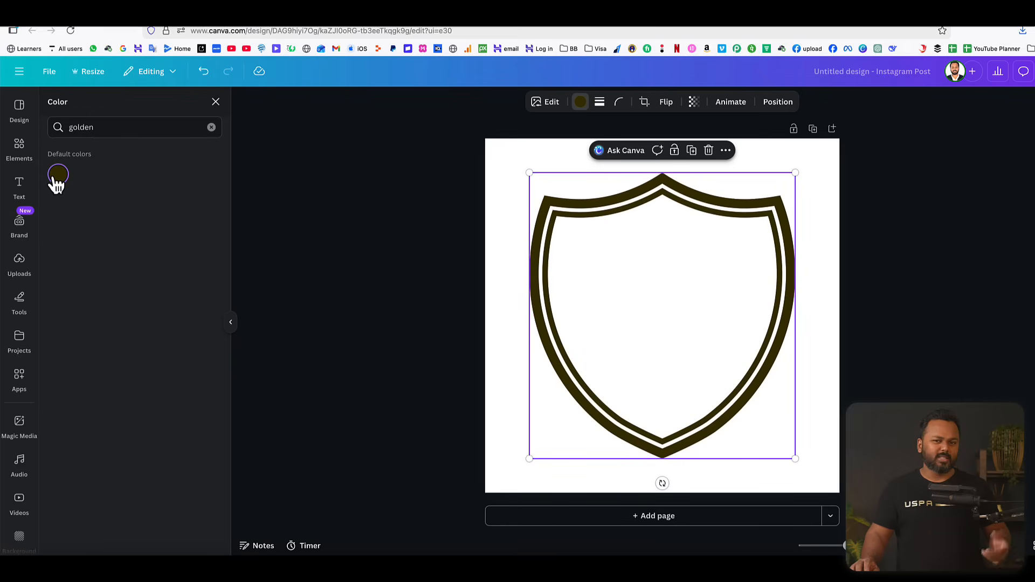
{"action": "left_click", "coordinate": [211, 129]}
{"action": "left_click", "coordinate": [160, 384]}
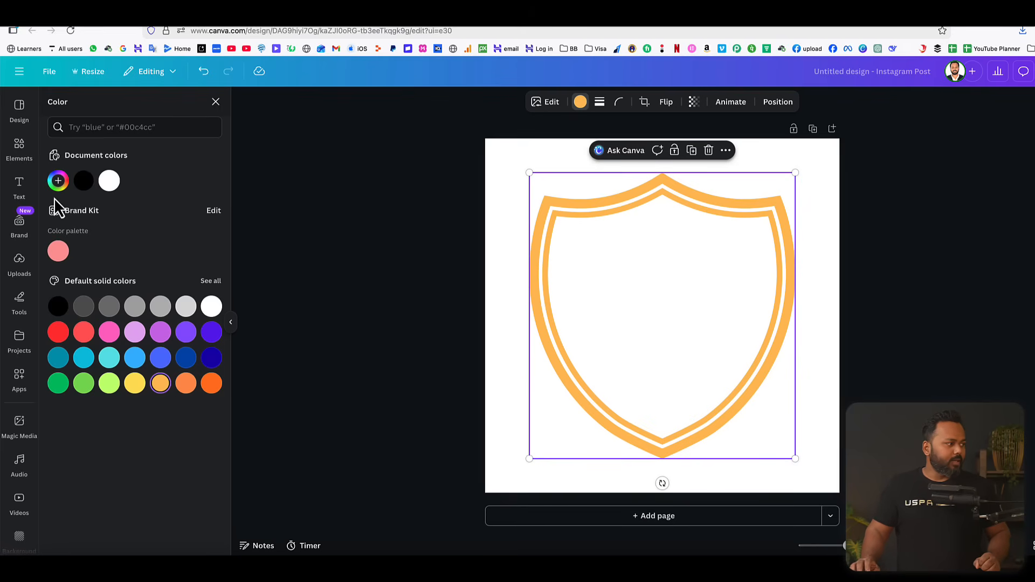
Fine-tune the shield outline's colour to the custom orange #FFB443 and deselect the shield.
{"action": "left_click", "coordinate": [59, 181]}
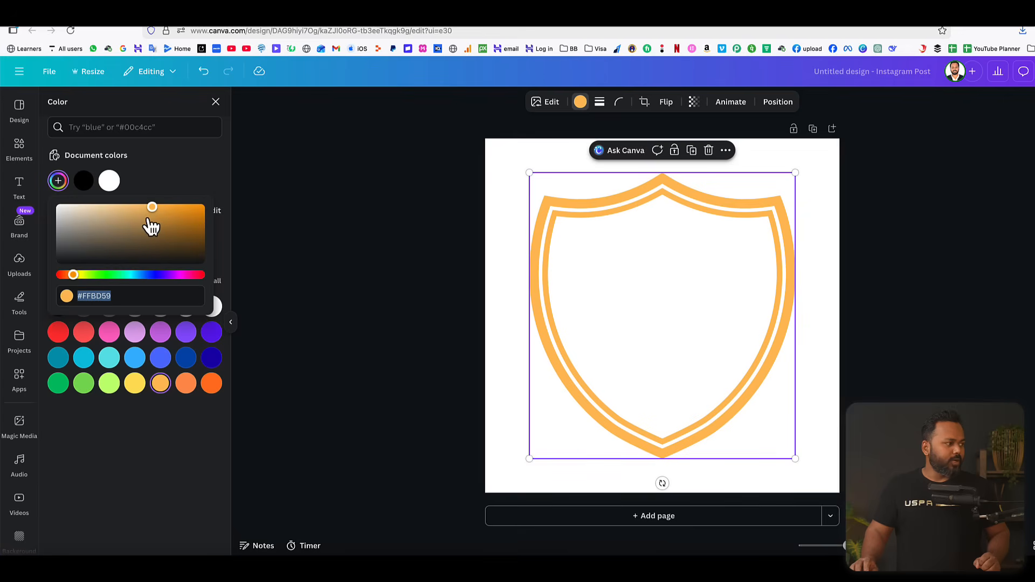
{"action": "left_click_drag", "start_coordinate": [151, 210], "coordinate": [164, 206]}
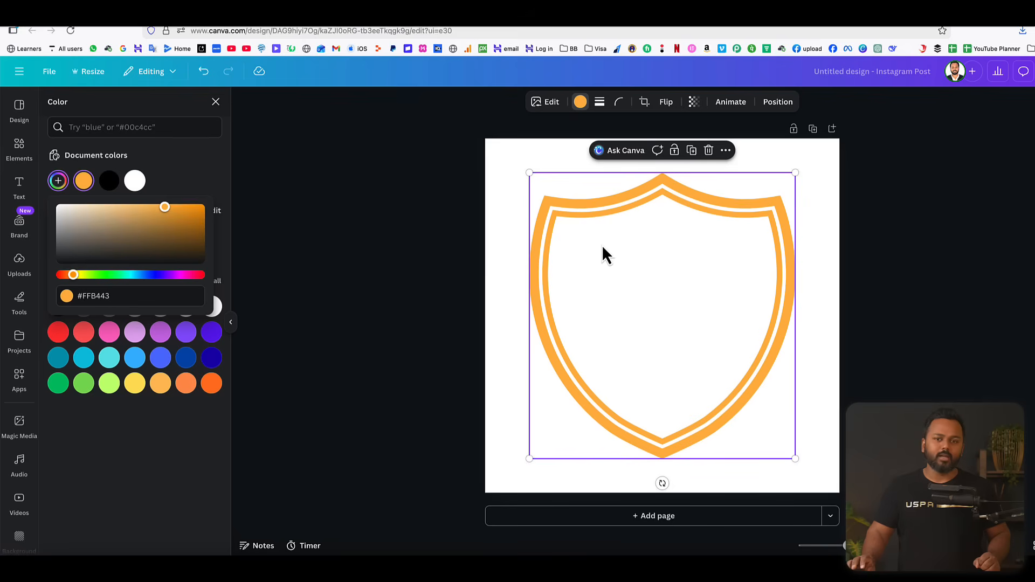
{"action": "left_click", "coordinate": [168, 160]}
{"action": "left_click", "coordinate": [865, 318]}
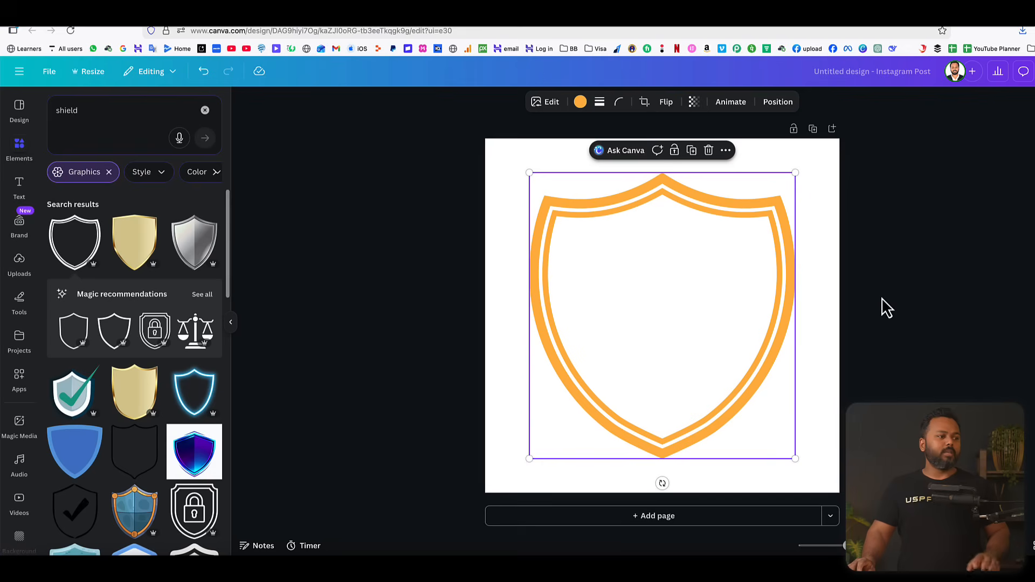
{"action": "left_click", "coordinate": [882, 297]}
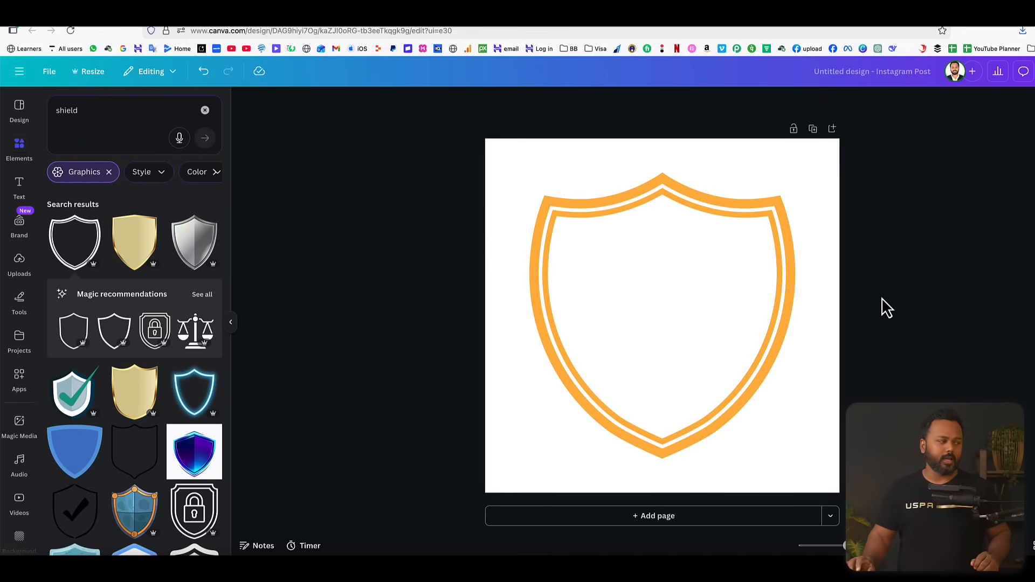
Clear the shield search with its graphics filter and search the elements library for "lion".
{"action": "left_click", "coordinate": [108, 172]}
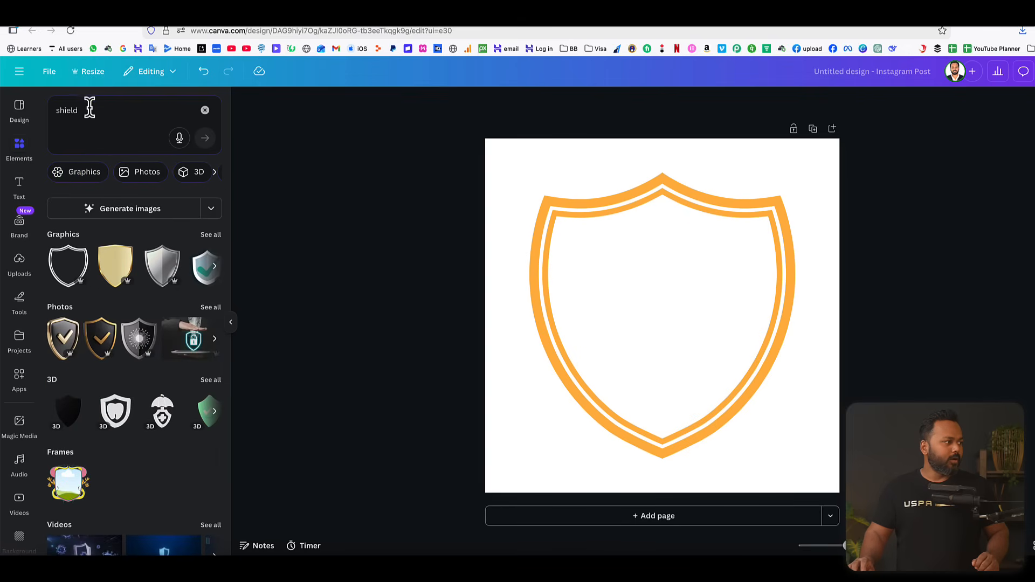
{"action": "left_click", "coordinate": [205, 110]}
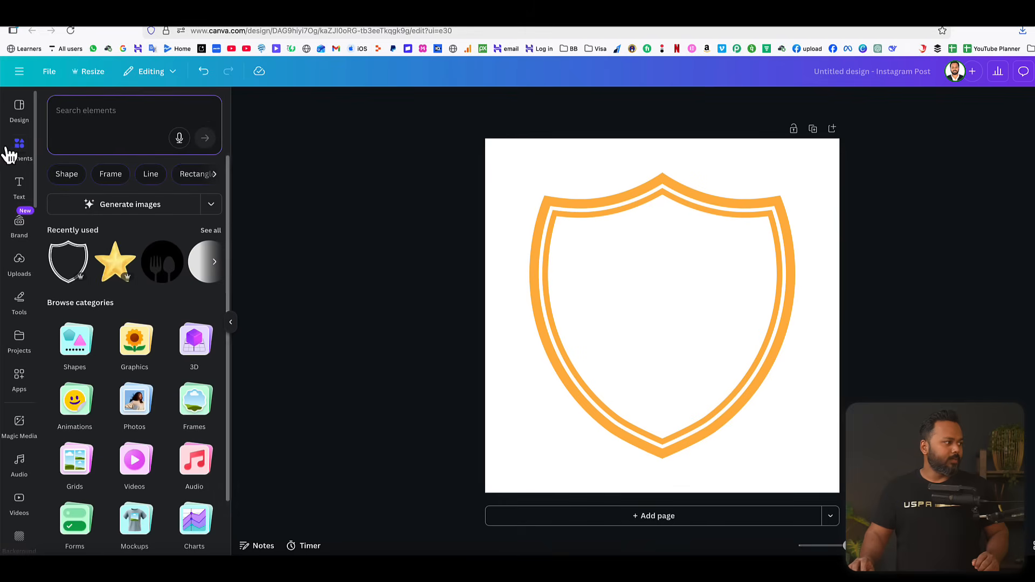
{"action": "left_click", "coordinate": [95, 111]}
{"action": "type", "text": "l"}
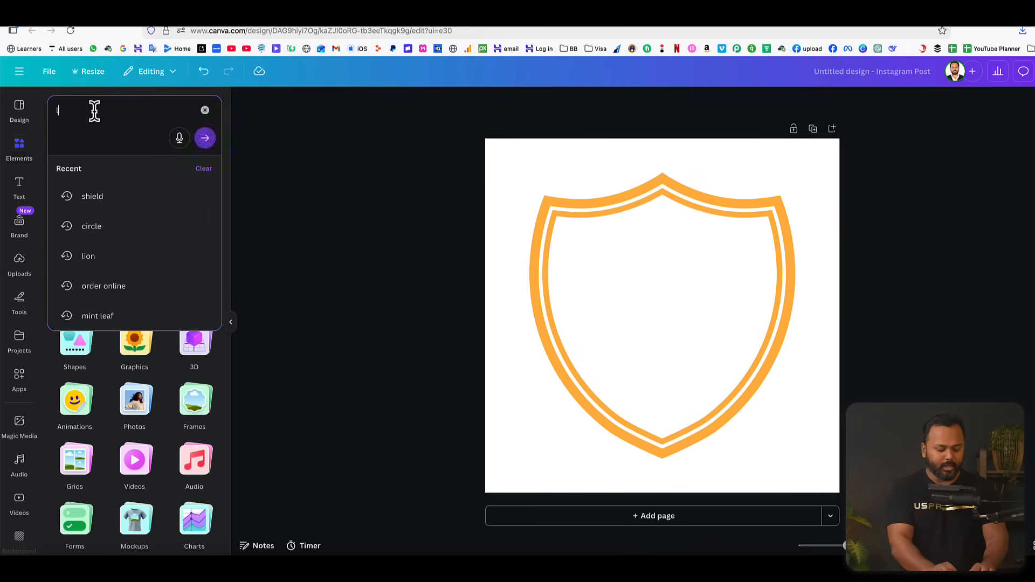
{"action": "type", "text": "ion"}
{"action": "key", "text": "Return"}
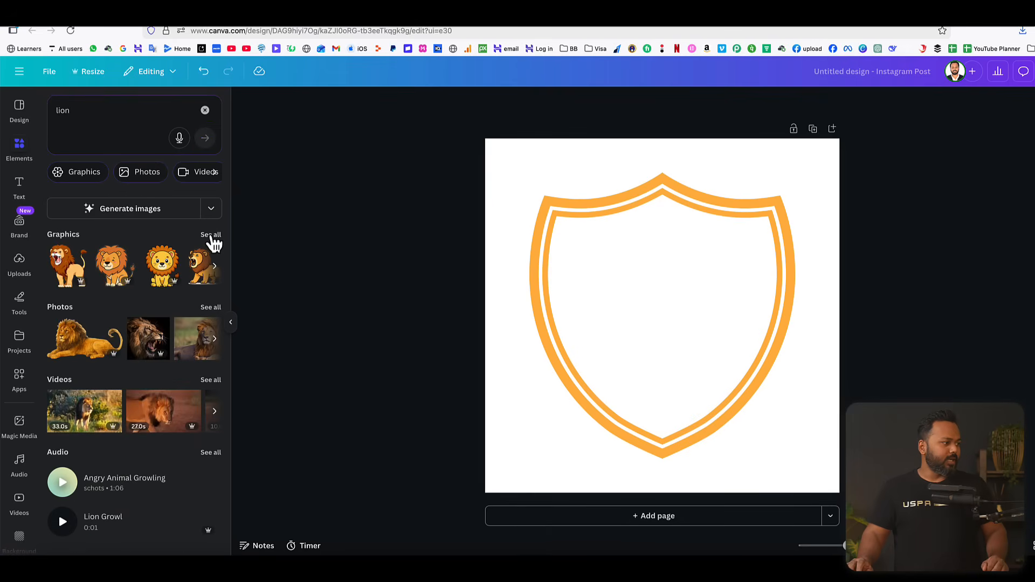
Show all lion graphics and add the black side-profile lion head to the page.
{"action": "left_click", "coordinate": [211, 236]}
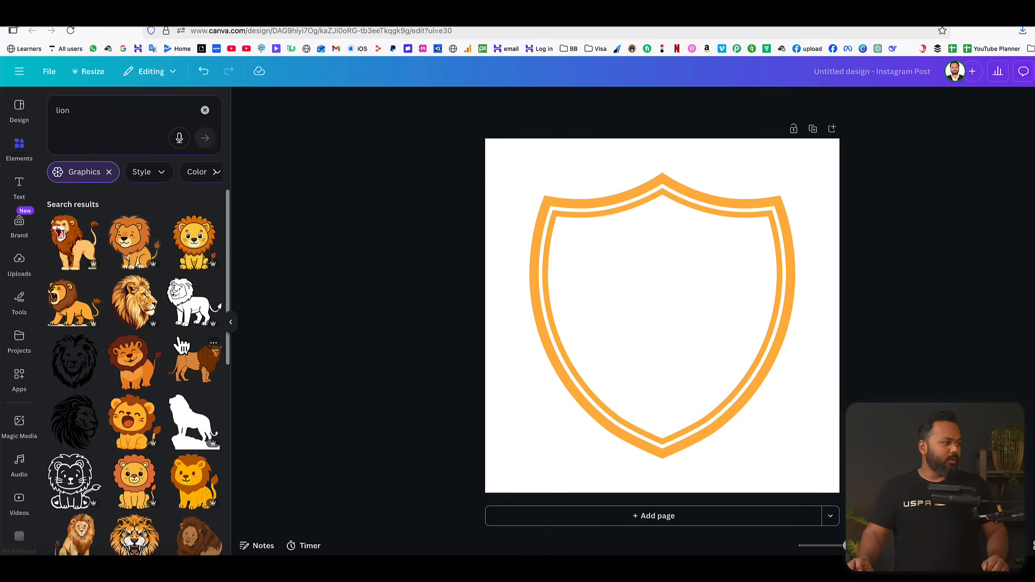
{"action": "scroll", "coordinate": [181, 345], "scroll_direction": "down", "scroll_amount": 3}
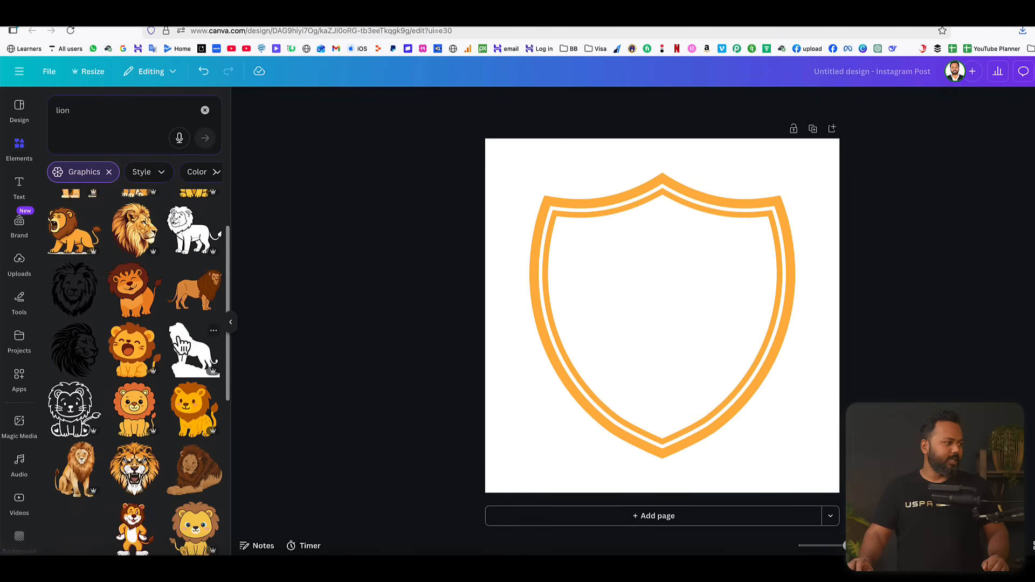
{"action": "scroll", "coordinate": [182, 345], "scroll_direction": "up", "scroll_amount": 3}
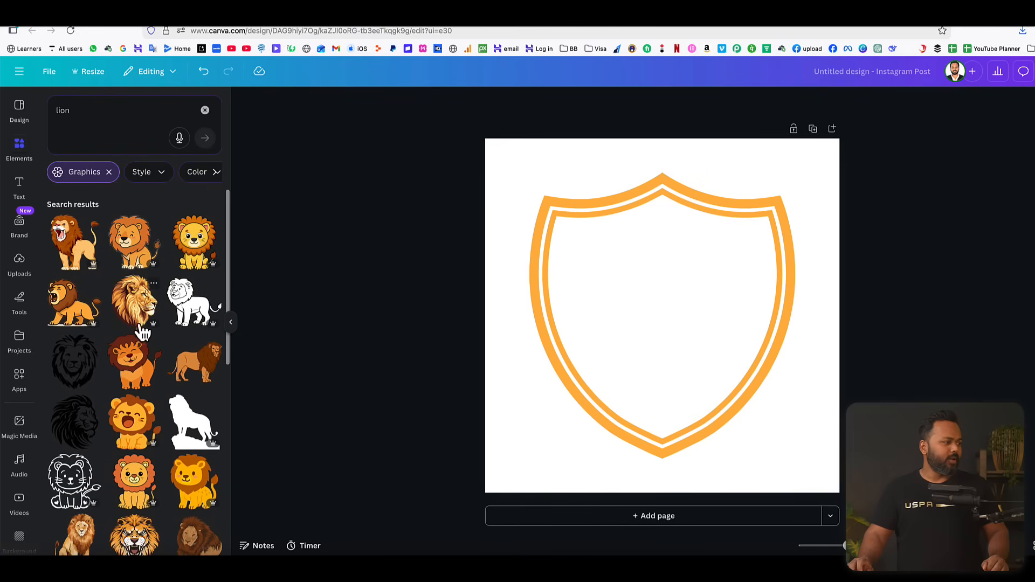
{"action": "scroll", "coordinate": [140, 331], "scroll_direction": "down", "scroll_amount": 3}
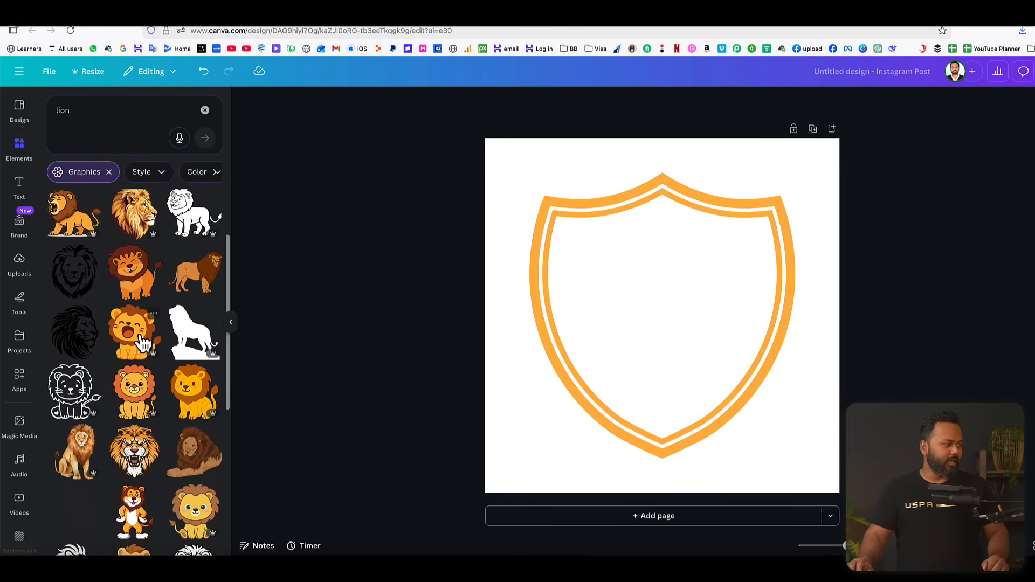
{"action": "left_click", "coordinate": [74, 345]}
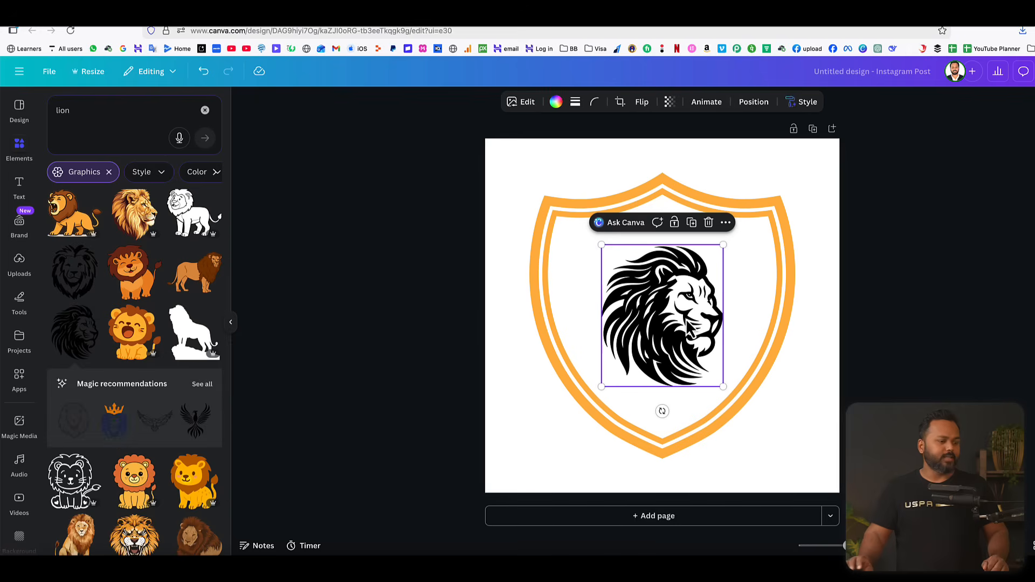
{"action": "left_click", "coordinate": [910, 304]}
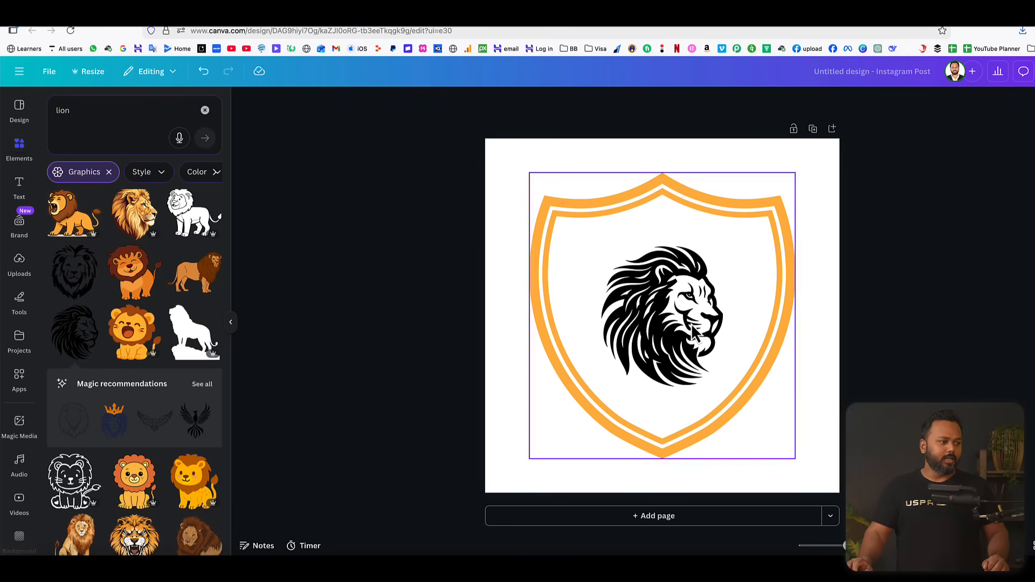
Enlarge the lion head to about the shield's height and place it over the shield's left half, with the mane extending past the outline.
{"action": "left_click", "coordinate": [663, 303]}
{"action": "left_click_drag", "start_coordinate": [663, 303], "coordinate": [573, 231]}
{"action": "left_click_drag", "start_coordinate": [631, 316], "coordinate": [769, 449]}
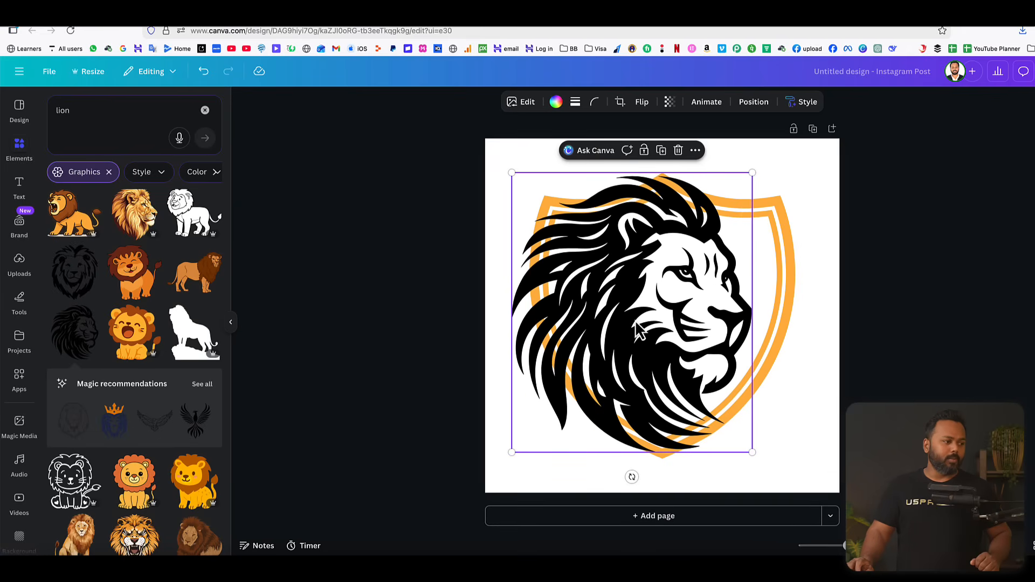
{"action": "mouse_move", "coordinate": [634, 324]}
{"action": "left_mouse_down"}
{"action": "mouse_move", "coordinate": [747, 339]}
{"action": "mouse_move", "coordinate": [663, 300]}
{"action": "mouse_move", "coordinate": [638, 328]}
{"action": "mouse_move", "coordinate": [616, 325]}
{"action": "left_mouse_up"}
{"action": "left_click", "coordinate": [917, 320]}
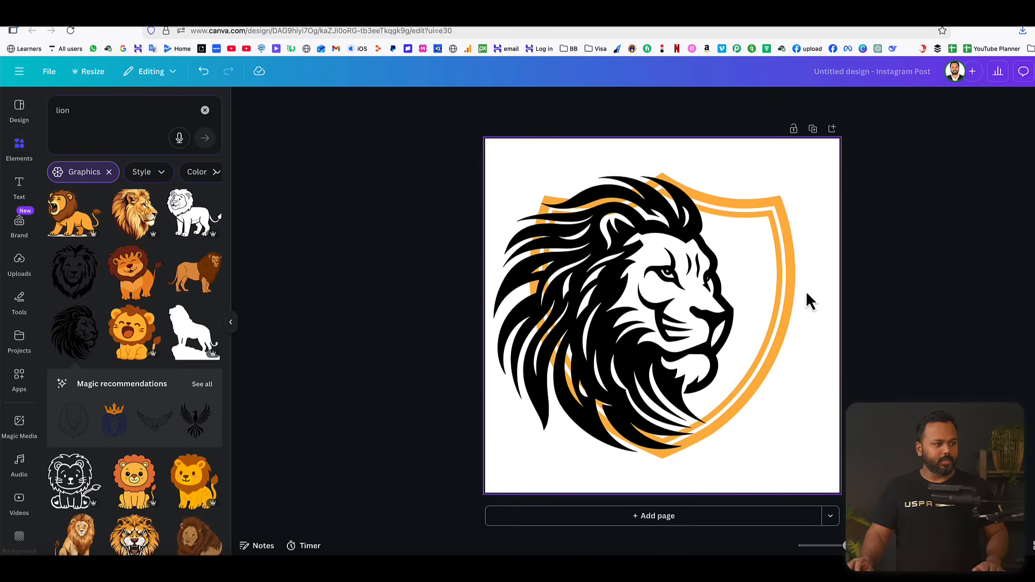
Shift the shield outline to the right so more of it shows beyond the lion's face.
{"action": "left_click", "coordinate": [786, 288]}
{"action": "left_click_drag", "start_coordinate": [771, 291], "coordinate": [780, 287]}
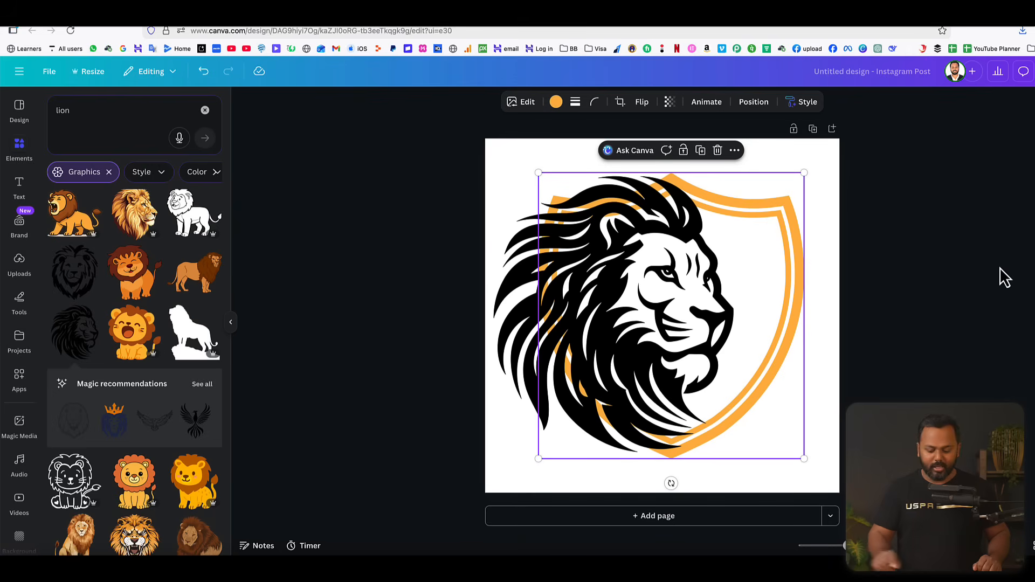
{"action": "key", "text": "Right"}
{"action": "key", "text": "Right"}
{"action": "key", "text": "Right"}
{"action": "key", "text": "Right"}
{"action": "key", "text": "Right"}
{"action": "key", "text": "Right"}
{"action": "key", "text": "Right"}
{"action": "key", "text": "Right"}
{"action": "key", "text": "Right"}
{"action": "key", "text": "Right"}
{"action": "key", "text": "Right"}
{"action": "key", "text": "Right"}
{"action": "key", "text": "Right"}
{"action": "key", "text": "Right"}
{"action": "key", "text": "Right"}
{"action": "key", "text": "Right"}
{"action": "key", "text": "Right"}
{"action": "key", "text": "Right"}
{"action": "key", "text": "Right"}
{"action": "key", "text": "Right"}
{"action": "key", "text": "Right"}
{"action": "key", "text": "Right"}
{"action": "key", "text": "Right"}
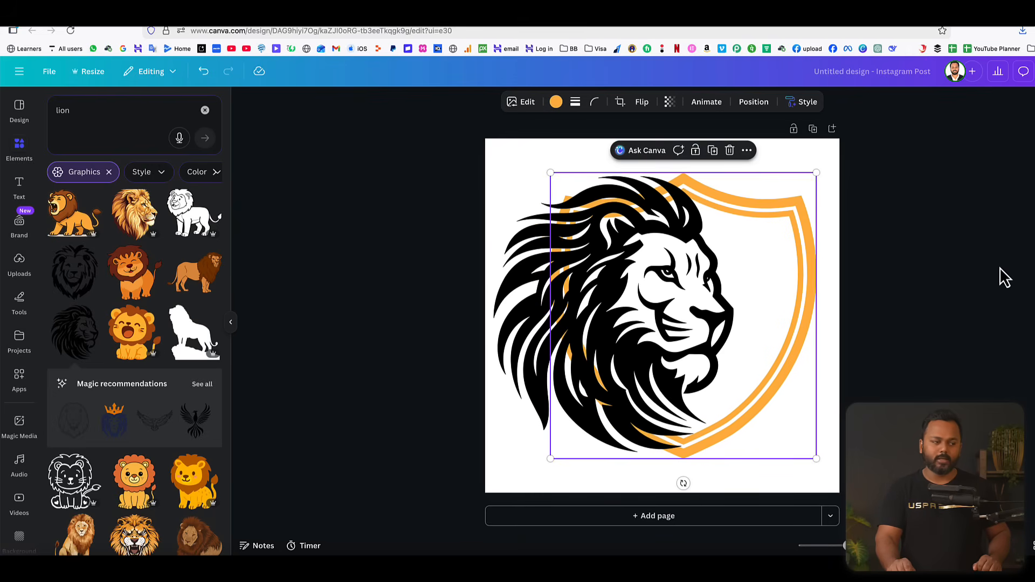
{"action": "left_click", "coordinate": [912, 277]}
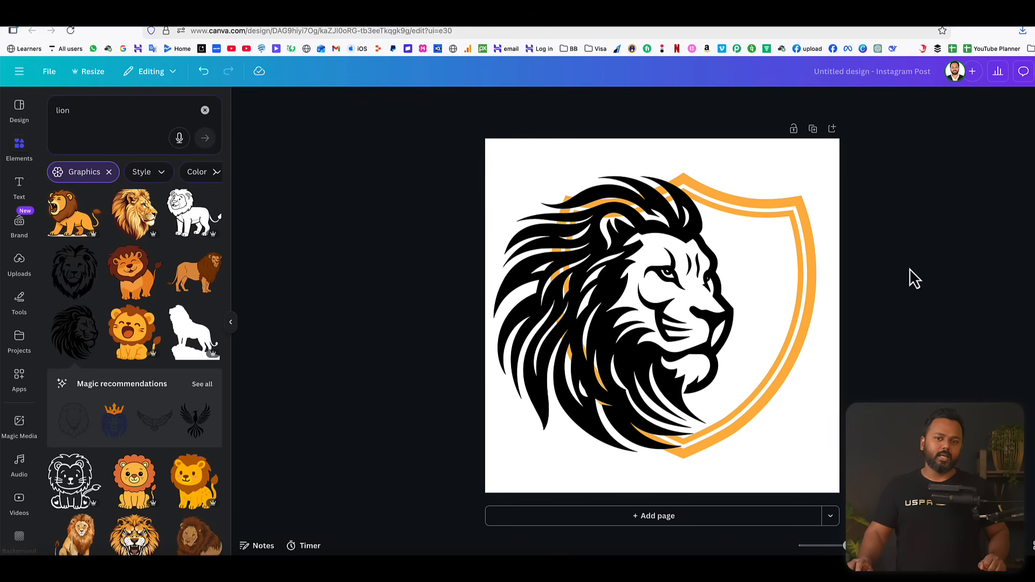
Apply the Outline shadow effect to the lion head graphic.
{"action": "left_click", "coordinate": [613, 279]}
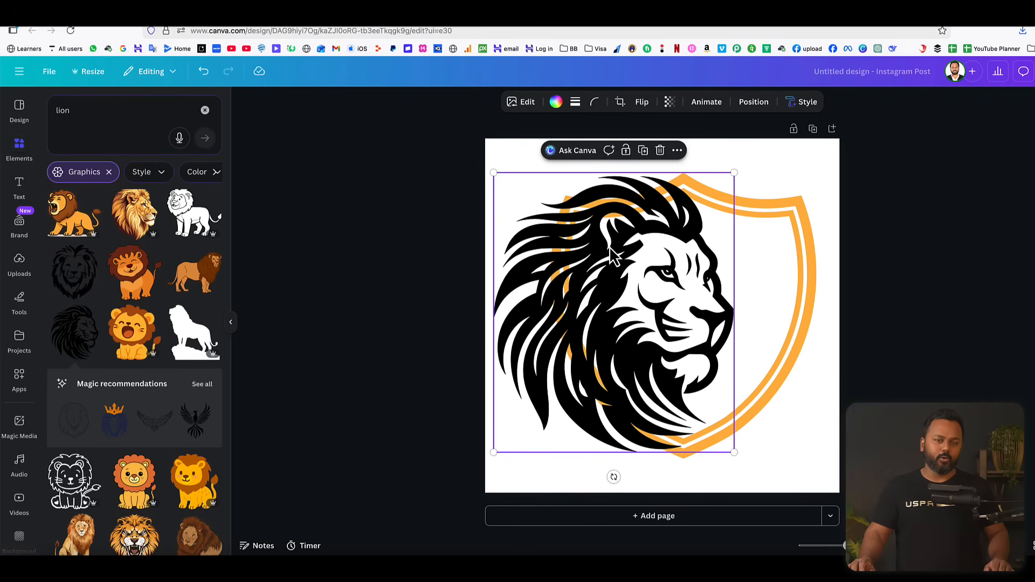
{"action": "left_click", "coordinate": [525, 105]}
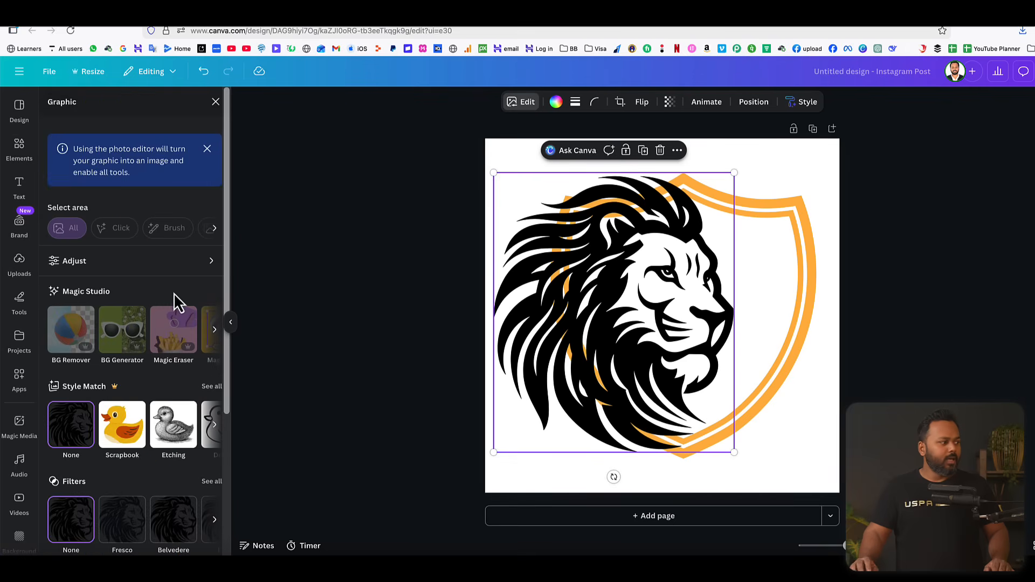
{"action": "scroll", "coordinate": [154, 290], "scroll_direction": "down", "scroll_amount": 4}
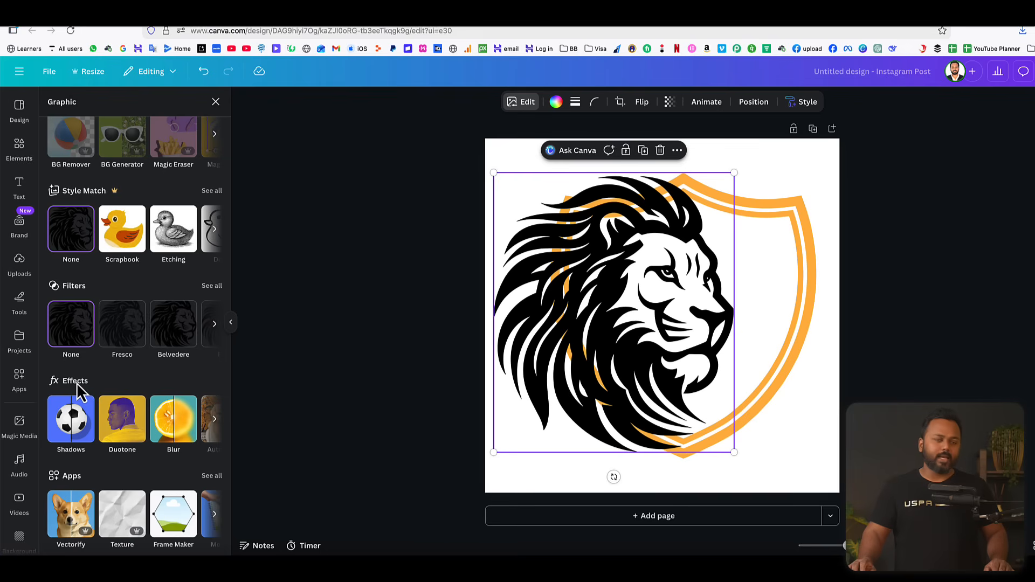
{"action": "left_click", "coordinate": [74, 426]}
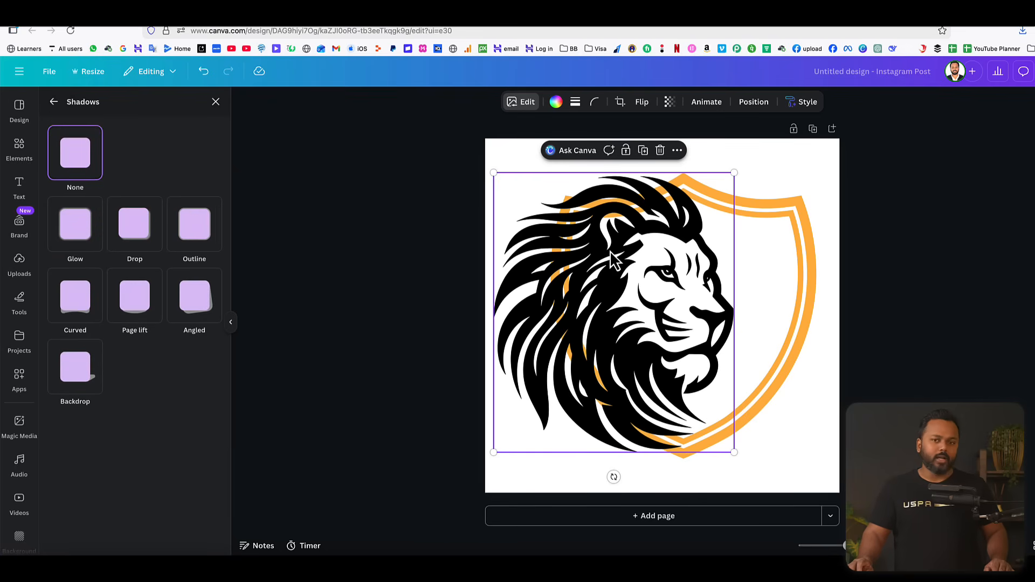
{"action": "left_click", "coordinate": [195, 231]}
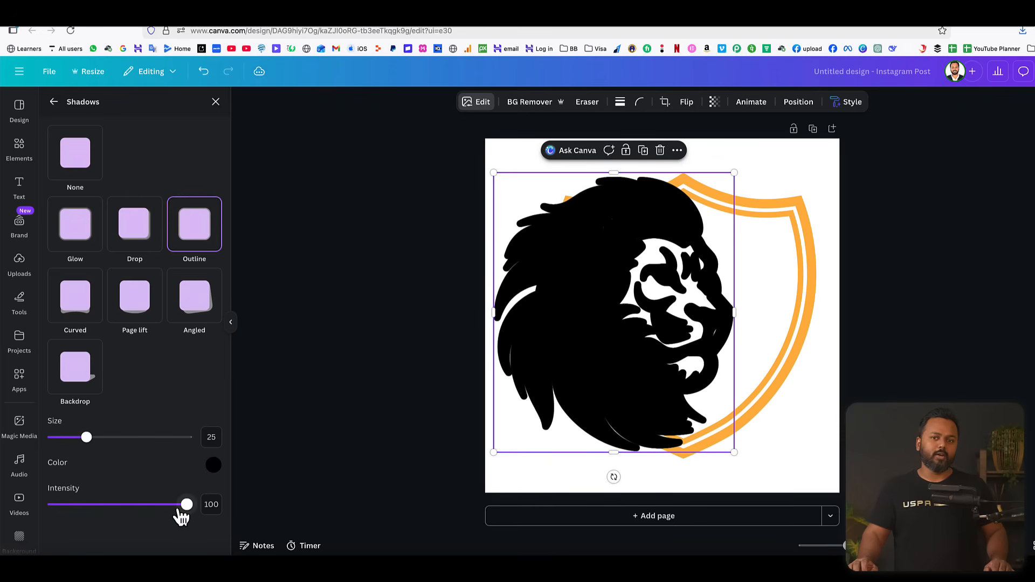
Set the lion's outline colour to white (#FFFFFF) and its size to 60.
{"action": "left_click", "coordinate": [213, 466]}
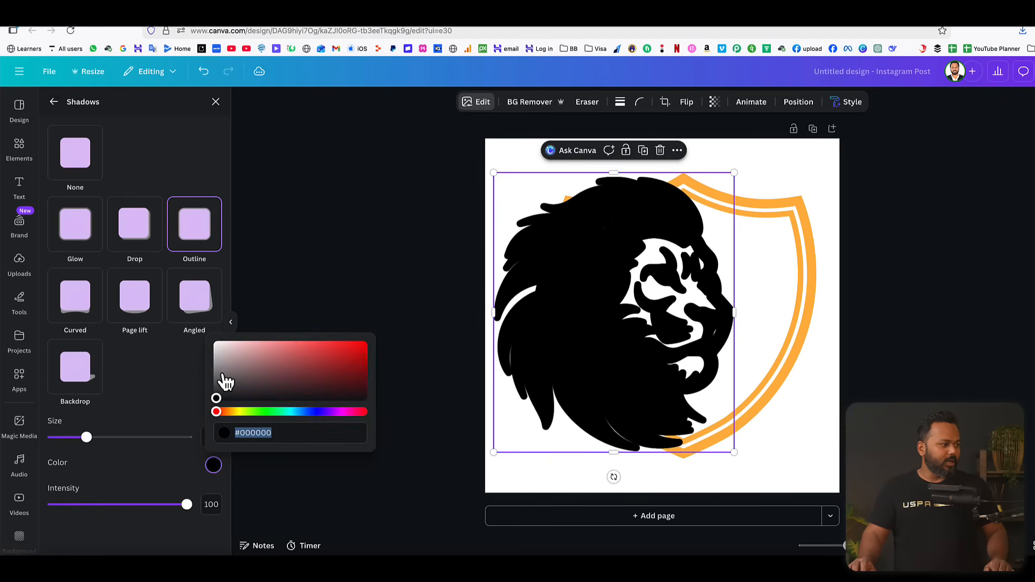
{"action": "left_click_drag", "start_coordinate": [225, 377], "coordinate": [209, 350]}
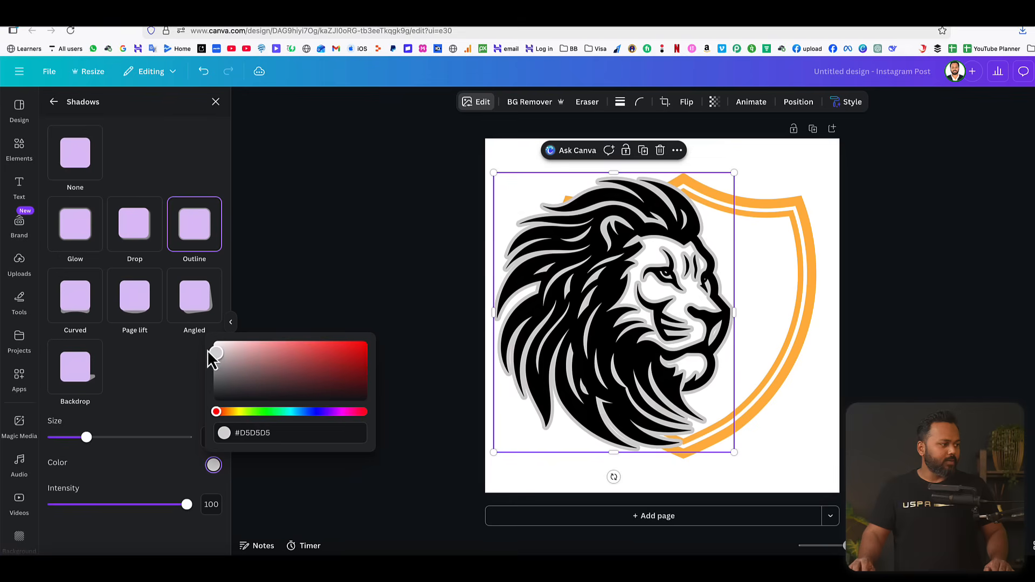
{"action": "left_click", "coordinate": [159, 396]}
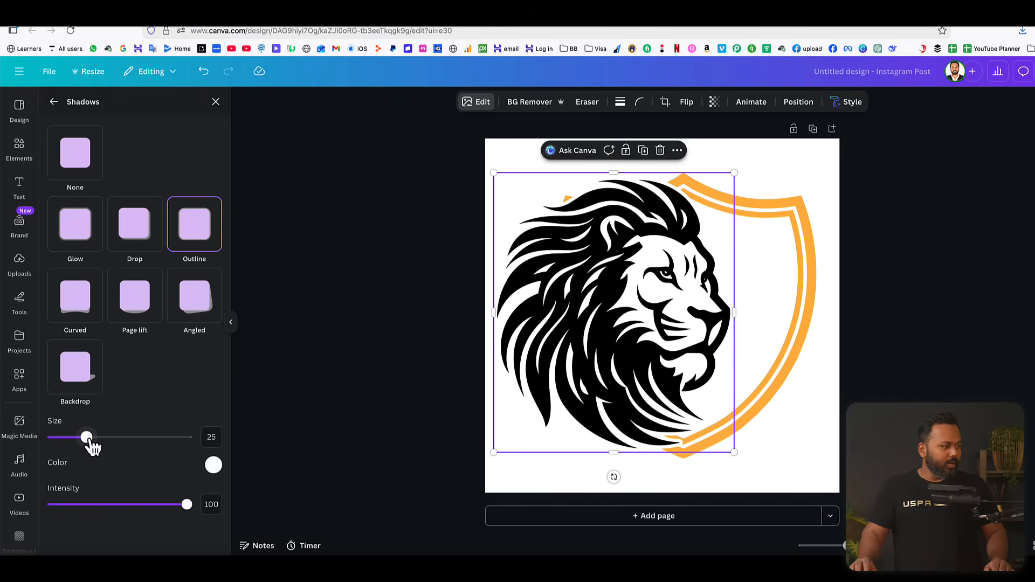
{"action": "left_click_drag", "start_coordinate": [87, 438], "coordinate": [134, 444]}
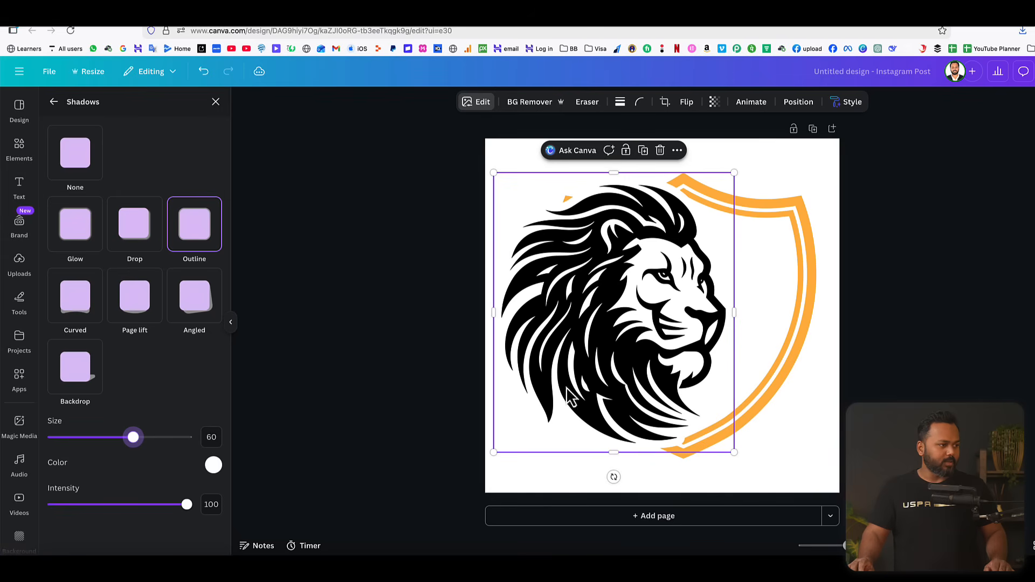
{"action": "left_click", "coordinate": [901, 328]}
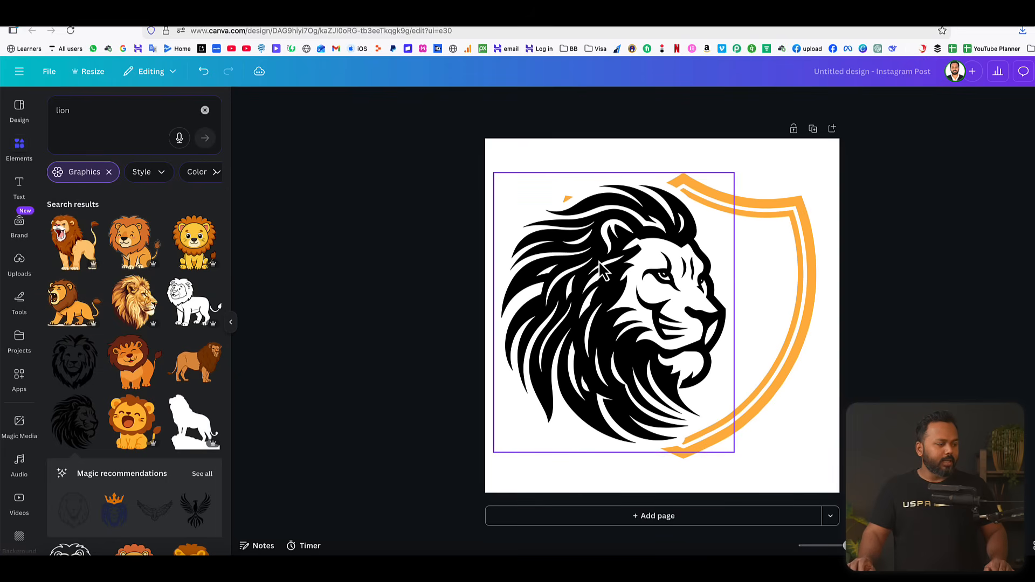
Enlarge the lion head to most of the page height, from the page's left edge to well over the shield.
{"action": "left_click_drag", "start_coordinate": [602, 268], "coordinate": [598, 260]}
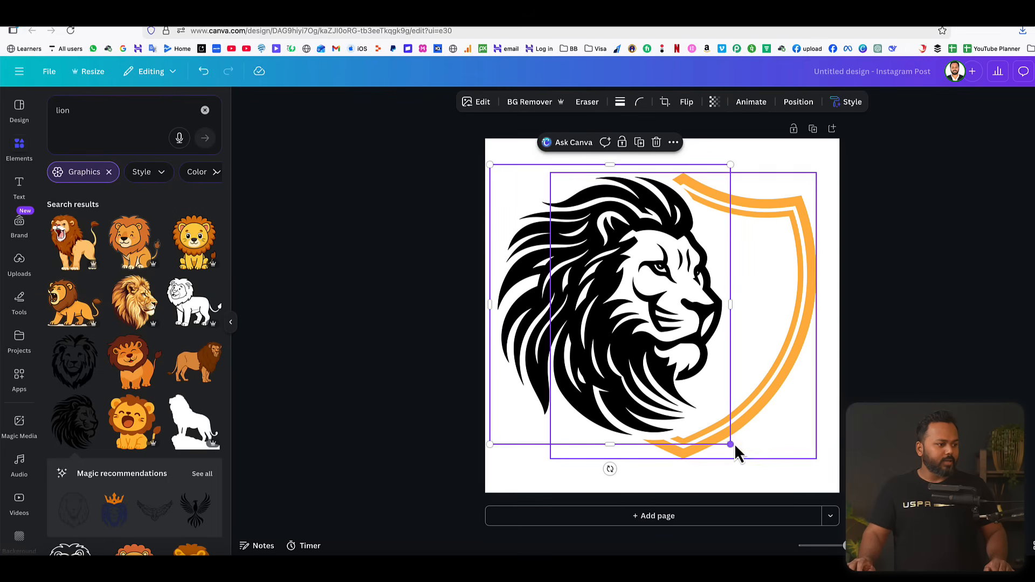
{"action": "left_click_drag", "start_coordinate": [730, 444], "coordinate": [770, 469]}
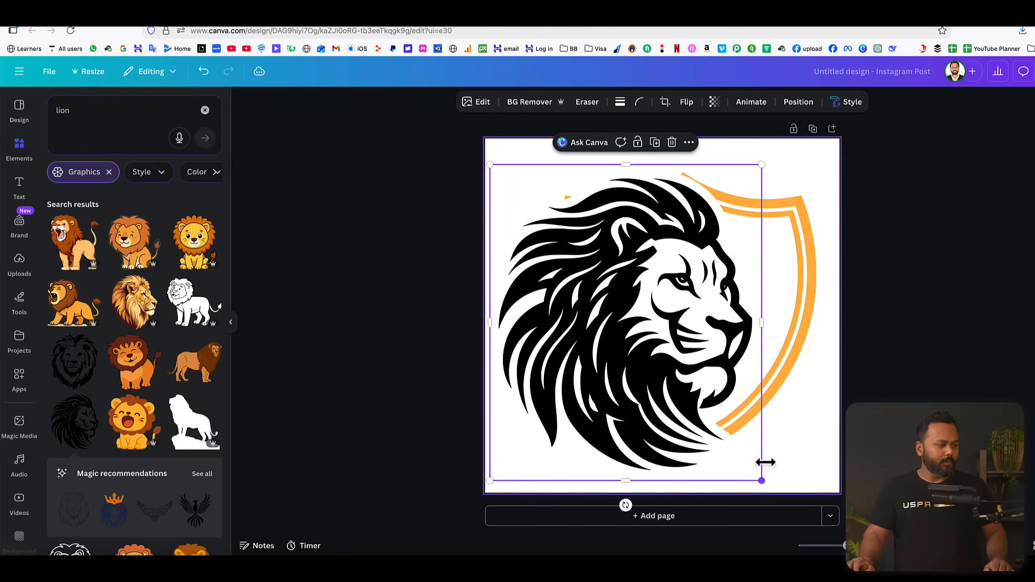
{"action": "left_click_drag", "start_coordinate": [488, 162], "coordinate": [485, 159]}
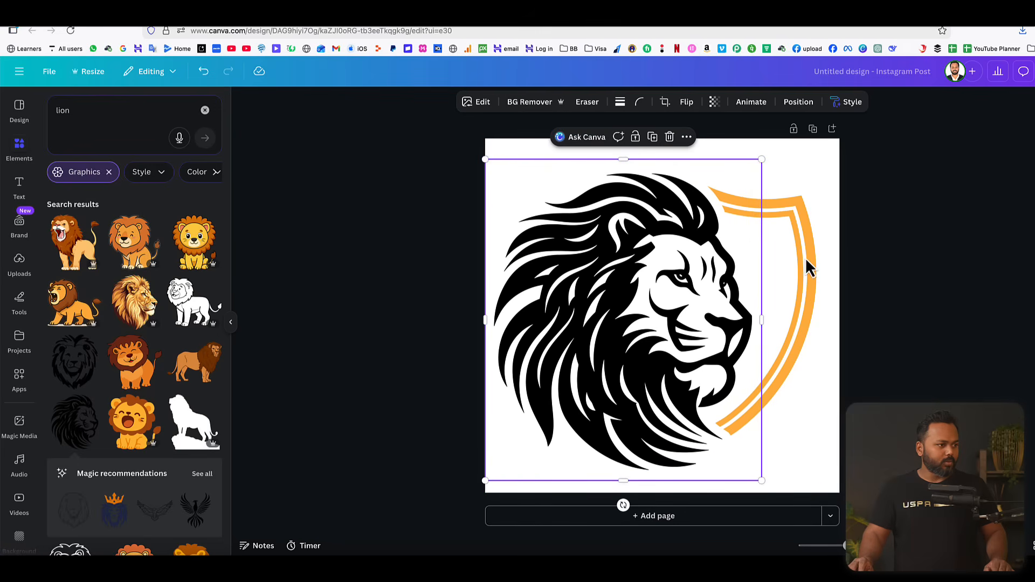
Select the lion head and shield together and centre the pair horizontally on the page.
{"action": "left_click", "coordinate": [892, 279]}
{"action": "left_click_drag", "start_coordinate": [882, 236], "coordinate": [669, 276]}
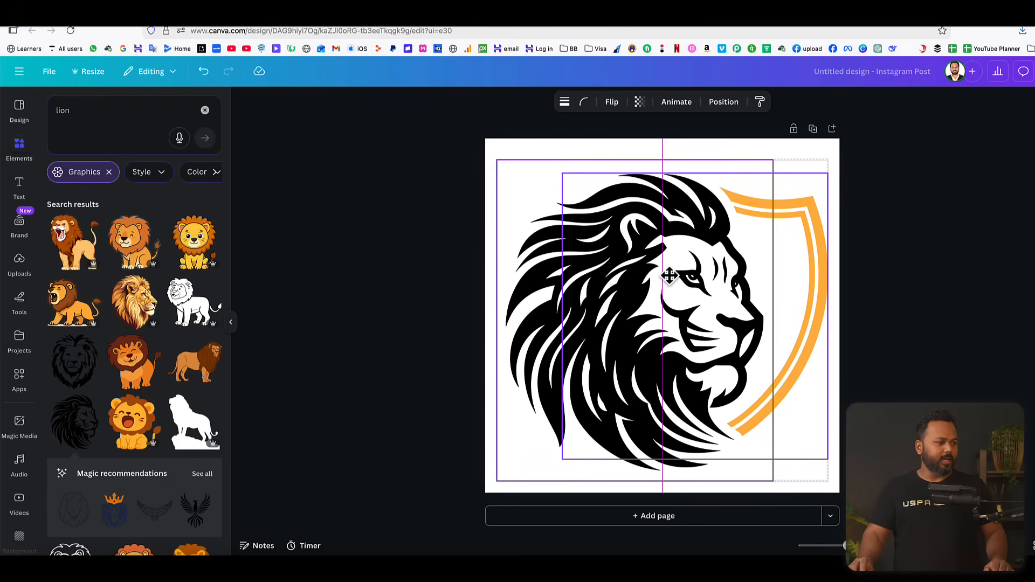
{"action": "left_click_drag", "start_coordinate": [669, 276], "coordinate": [669, 277]}
{"action": "left_click", "coordinate": [943, 277]}
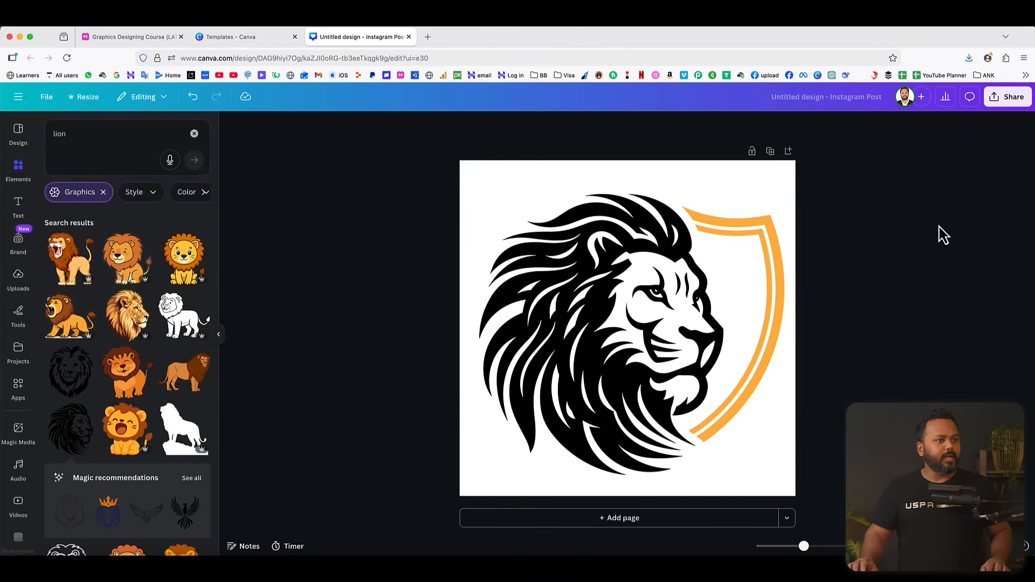
Download the logo as a PNG at size 1 (1,080 × 1,080 px) without a transparent background.
{"action": "left_click", "coordinate": [1011, 104]}
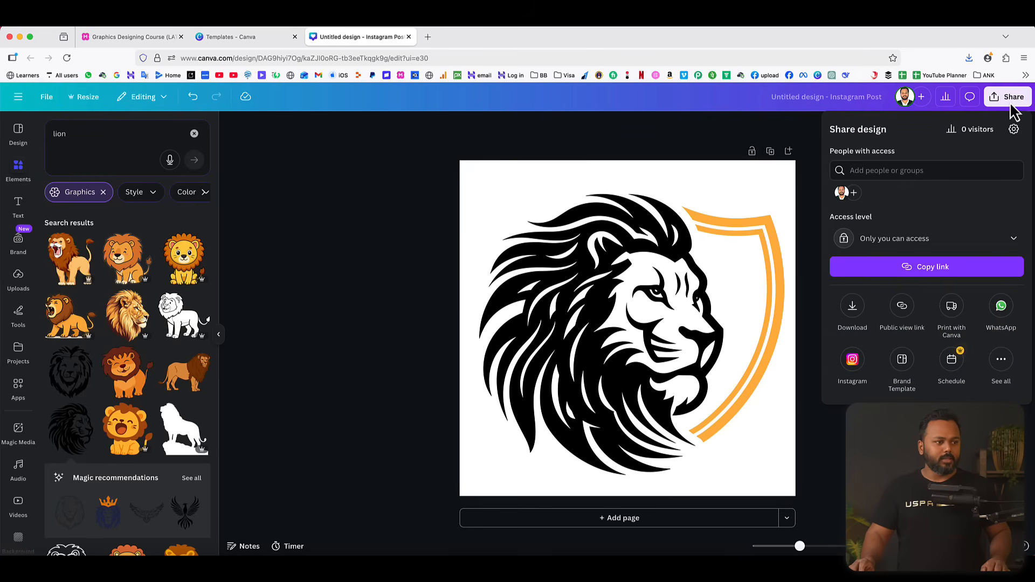
{"action": "left_click", "coordinate": [854, 308]}
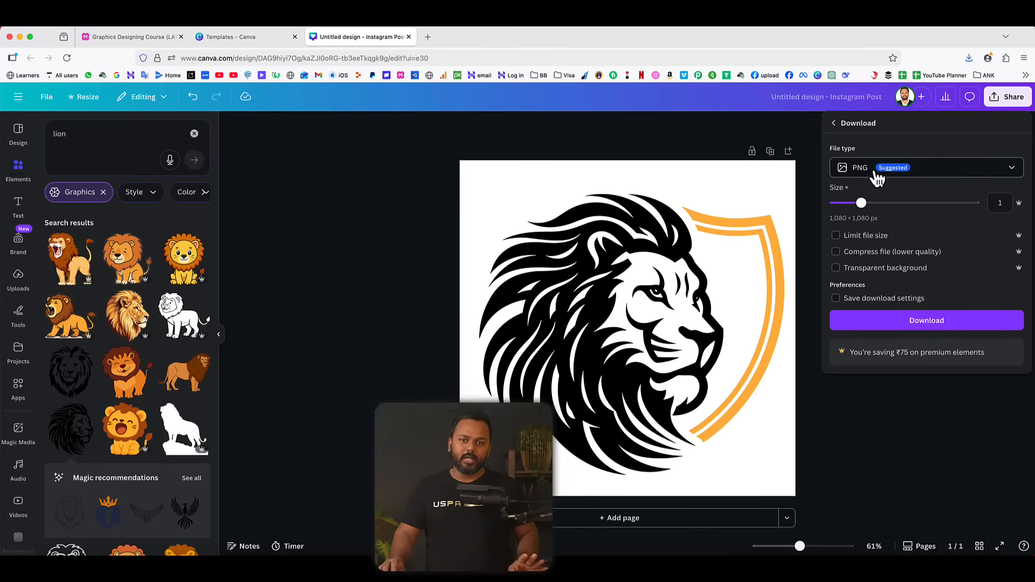
{"action": "left_click", "coordinate": [877, 176]}
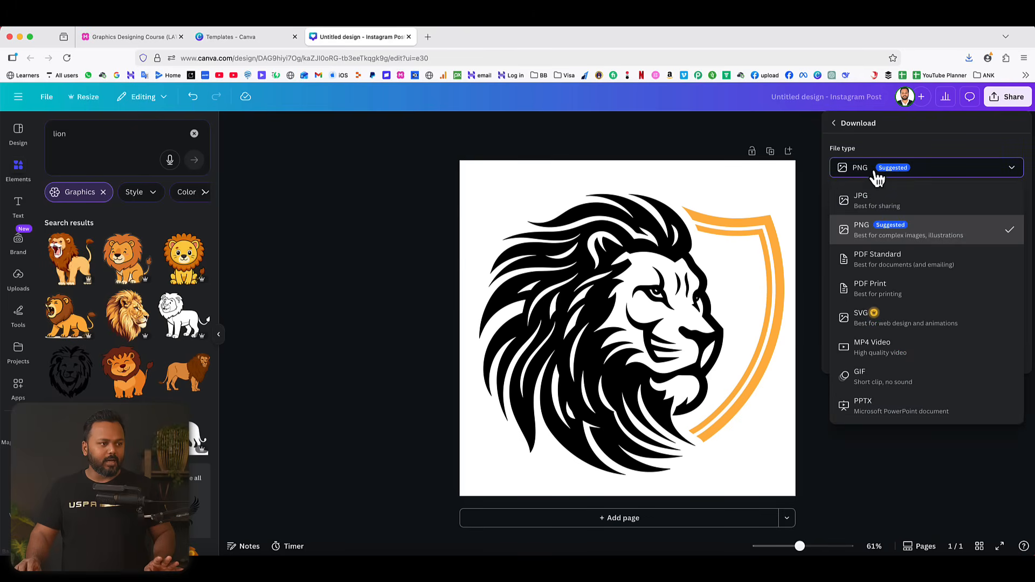
{"action": "left_click", "coordinate": [872, 233]}
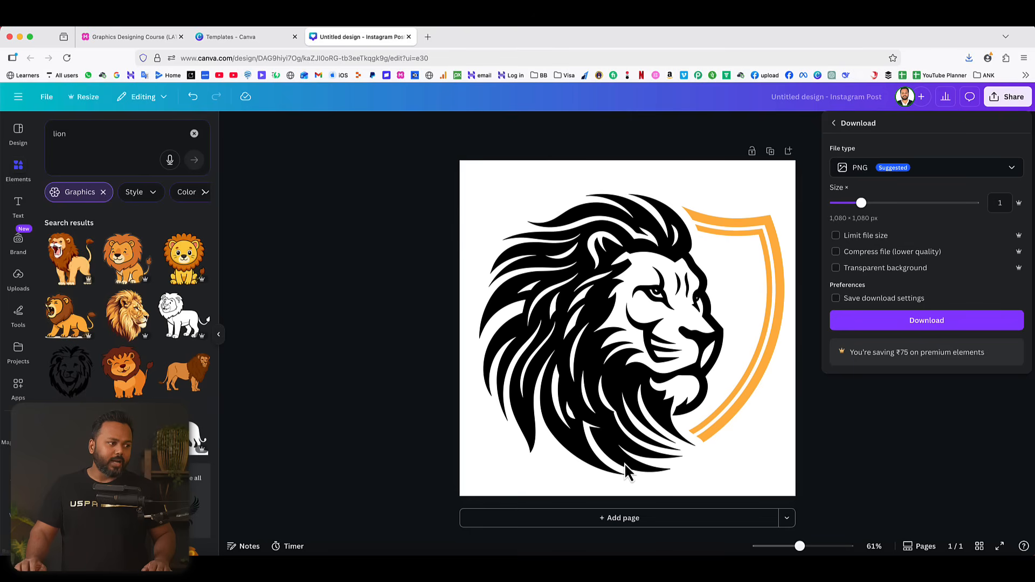
{"action": "left_click", "coordinate": [858, 298]}
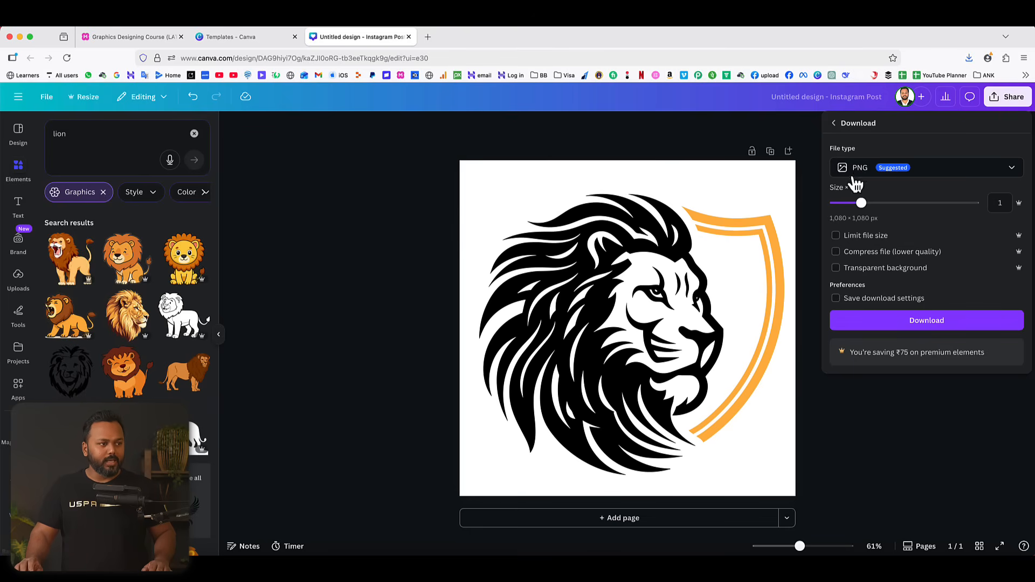
{"action": "left_click", "coordinate": [930, 322]}
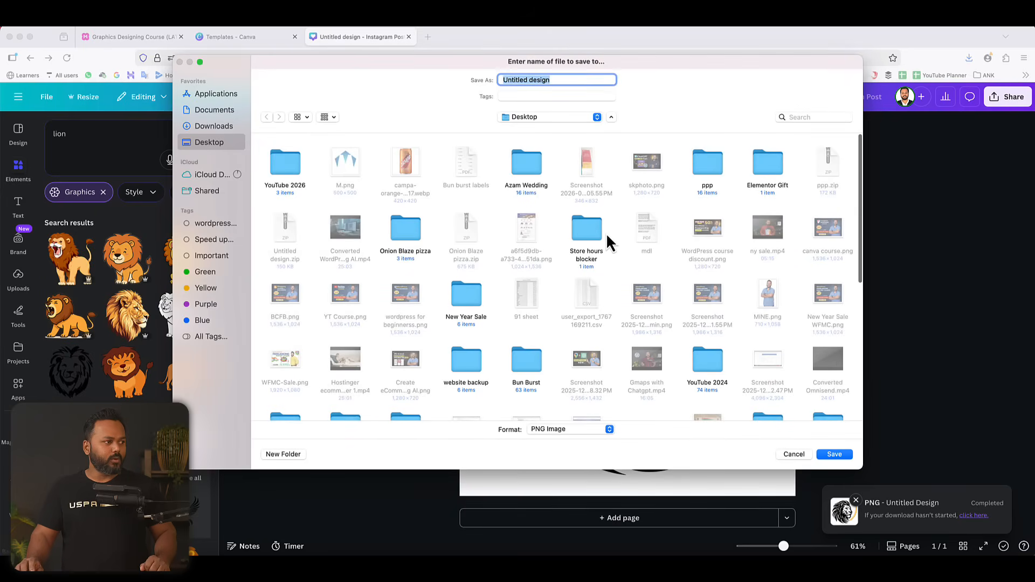
Save the downloaded PNG to the Desktop as "alpha lion warrior".
{"action": "type", "text": "alph"}
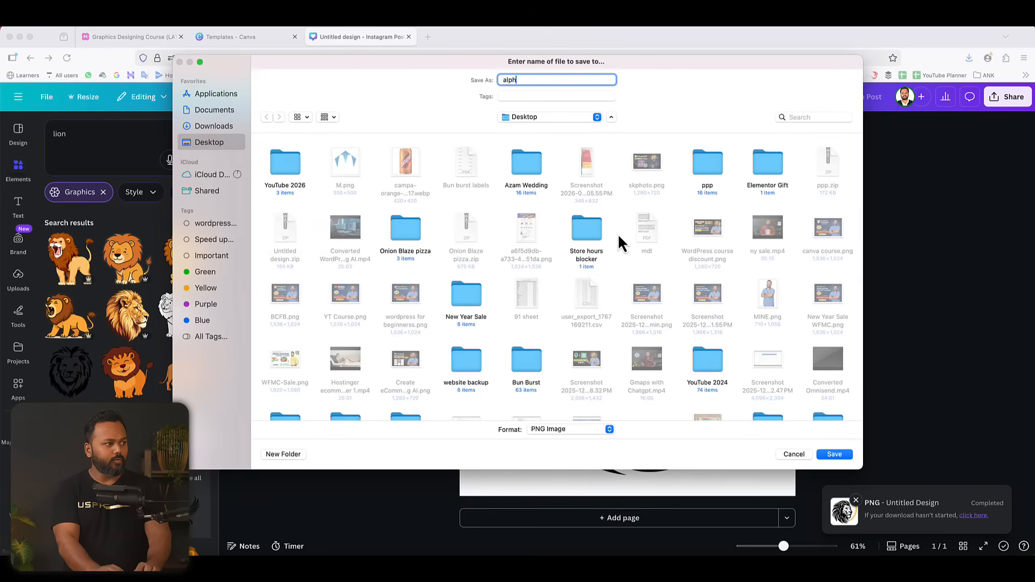
{"action": "type", "text": "a lion warrior"}
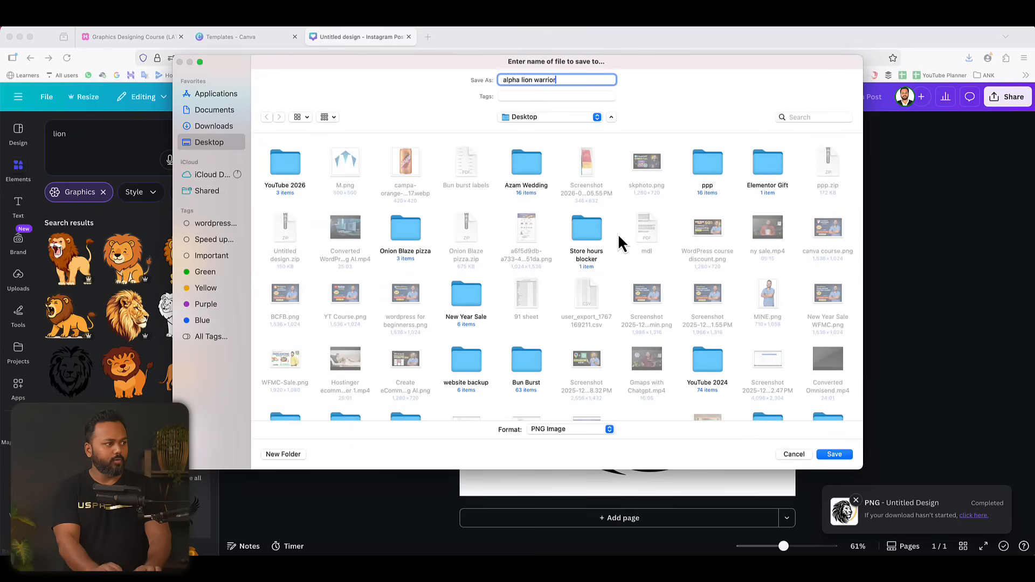
{"action": "key", "text": "Return"}
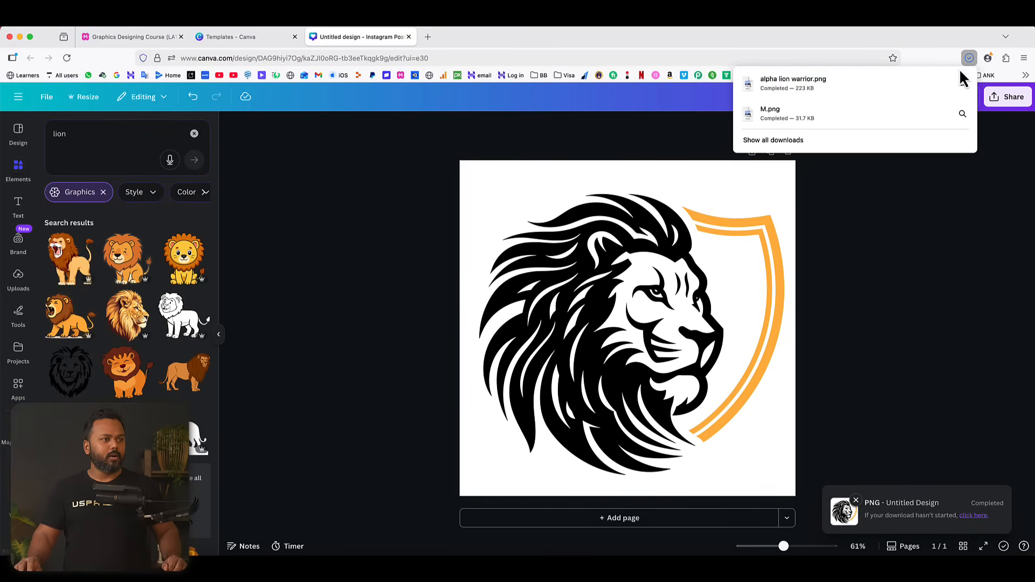
Open the downloaded alpha lion warrior.png, examine the logo on its background, and close the preview.
{"action": "left_click", "coordinate": [959, 76]}
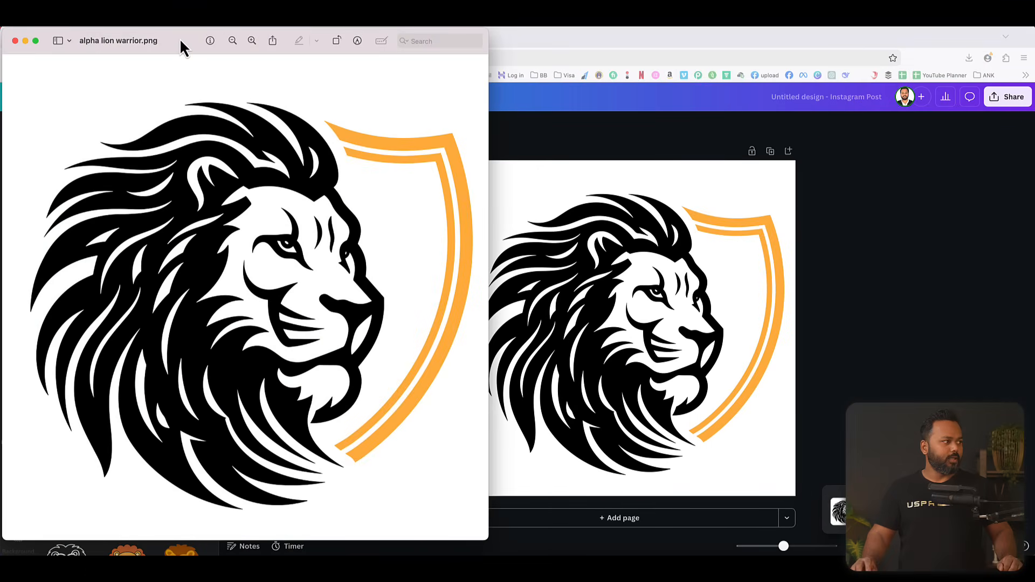
{"action": "left_click_drag", "start_coordinate": [185, 46], "coordinate": [506, 63]}
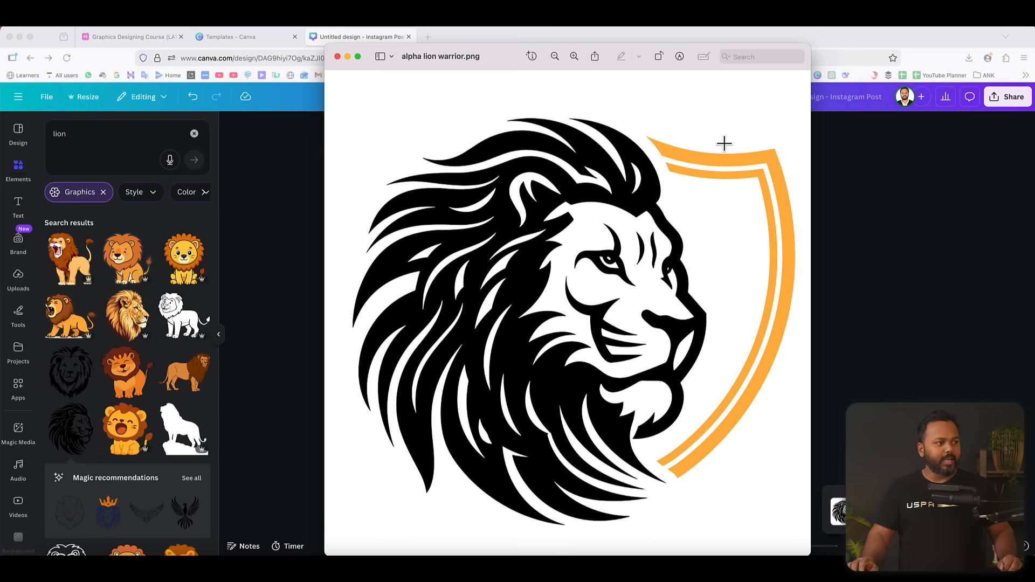
{"action": "left_click", "coordinate": [337, 56]}
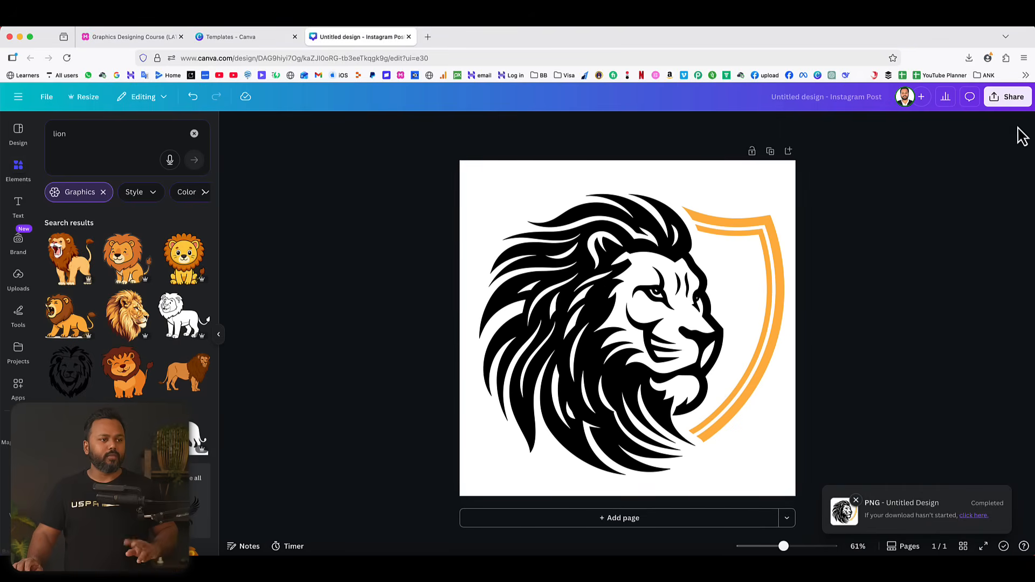
Download the logo again as a PNG with the transparent background option enabled.
{"action": "left_click", "coordinate": [1007, 98]}
{"action": "left_click", "coordinate": [857, 319]}
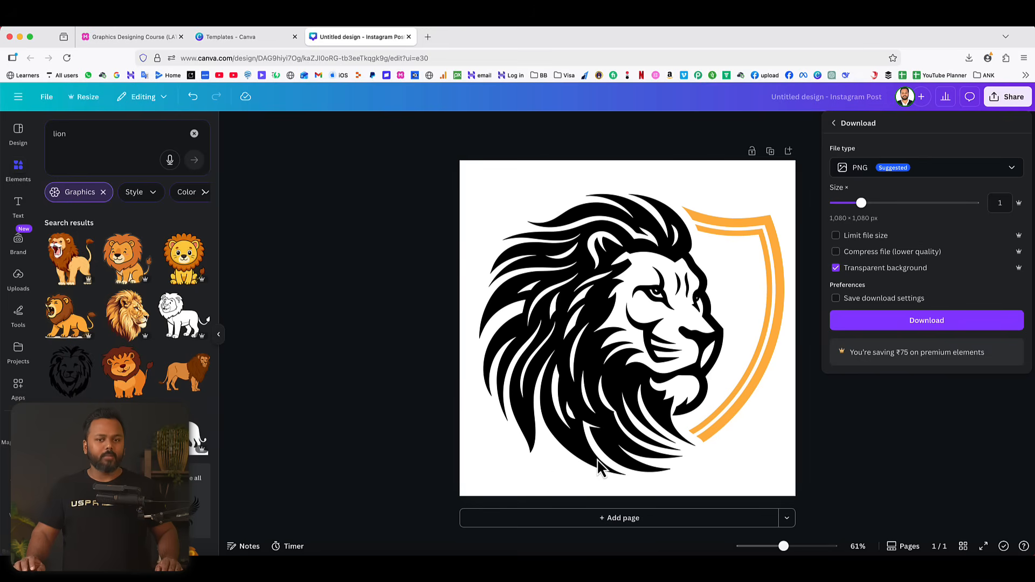
{"action": "left_click", "coordinate": [897, 326]}
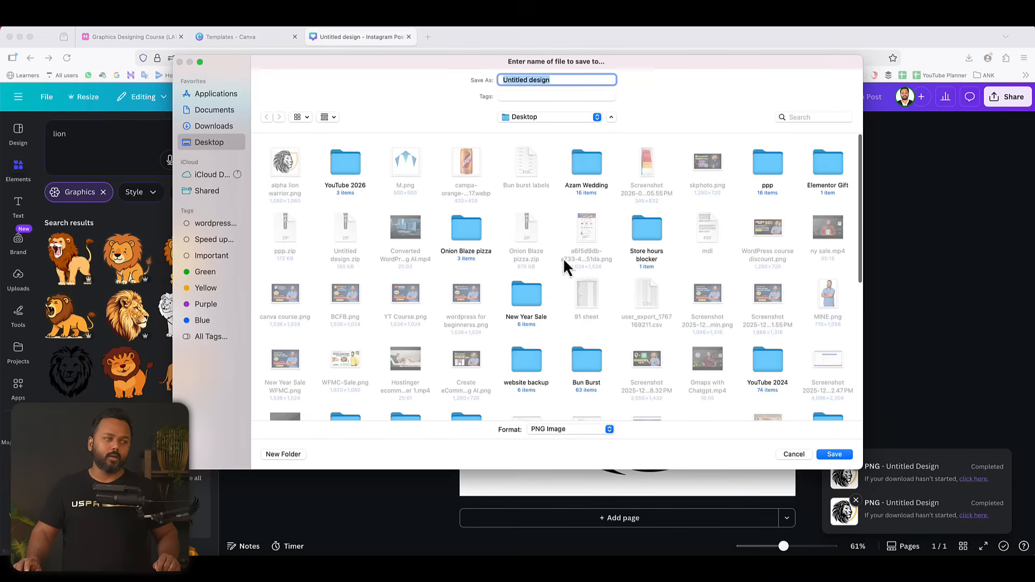
Save the transparent PNG to the Desktop as "alpha lion warrior t".
{"action": "left_click", "coordinate": [293, 173]}
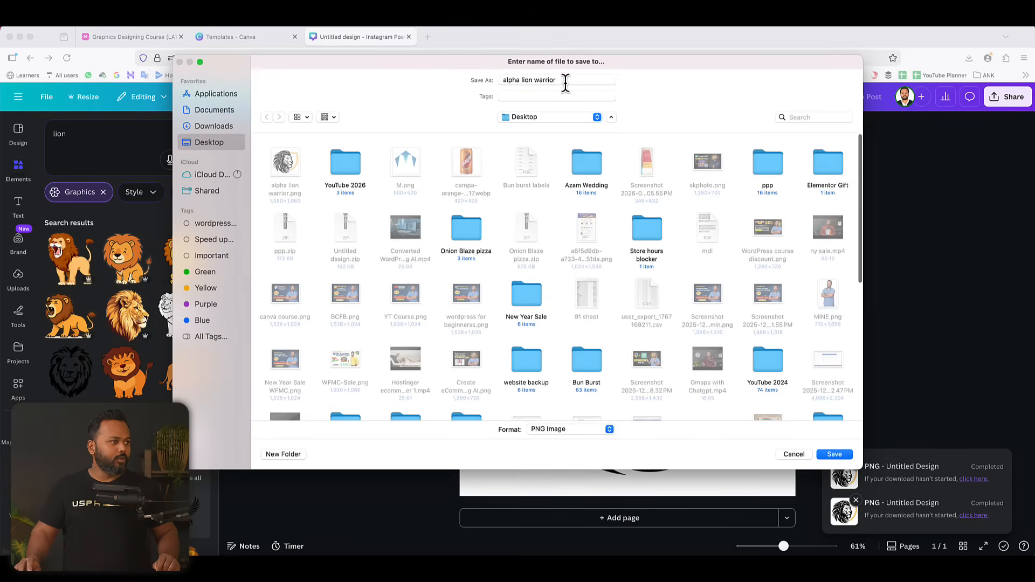
{"action": "left_click", "coordinate": [566, 80]}
{"action": "type", "text": "t"}
{"action": "key", "text": "Return"}
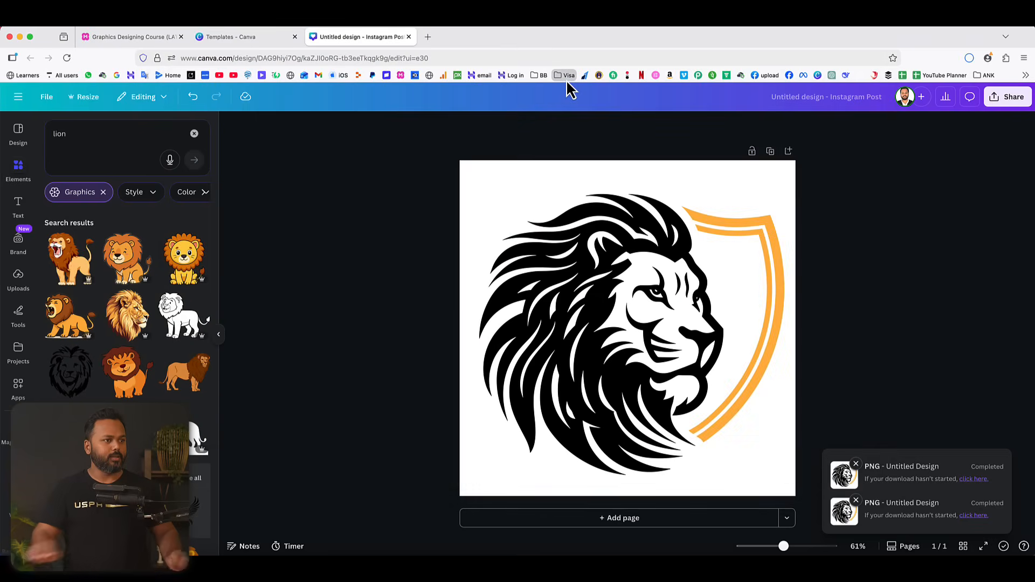
Open alpha lion warrior.png and alpha lion warrior t.png side by side, compare their backgrounds, and close both previews.
{"action": "left_click", "coordinate": [968, 56]}
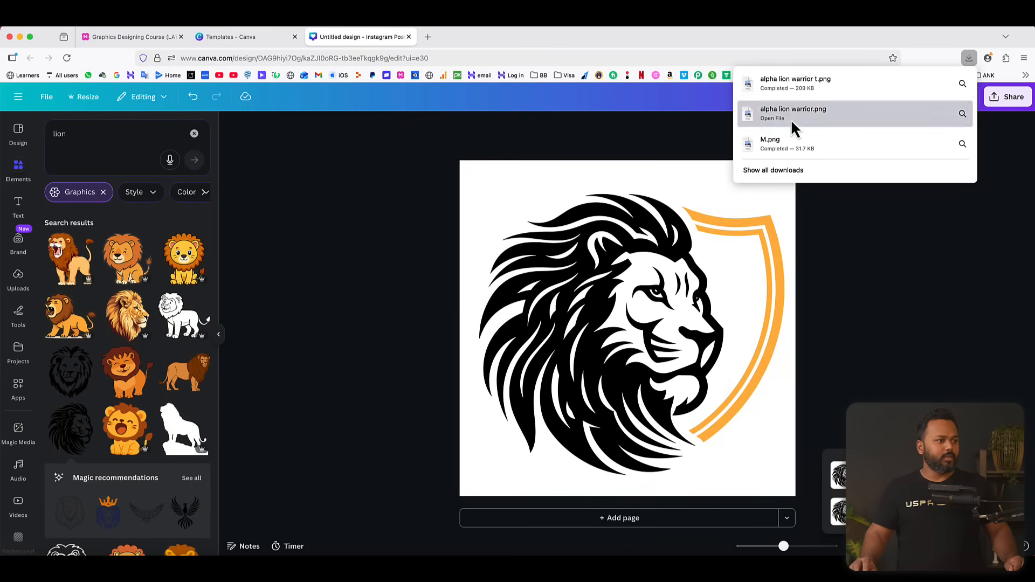
{"action": "left_click", "coordinate": [791, 116]}
{"action": "left_click", "coordinate": [968, 57]}
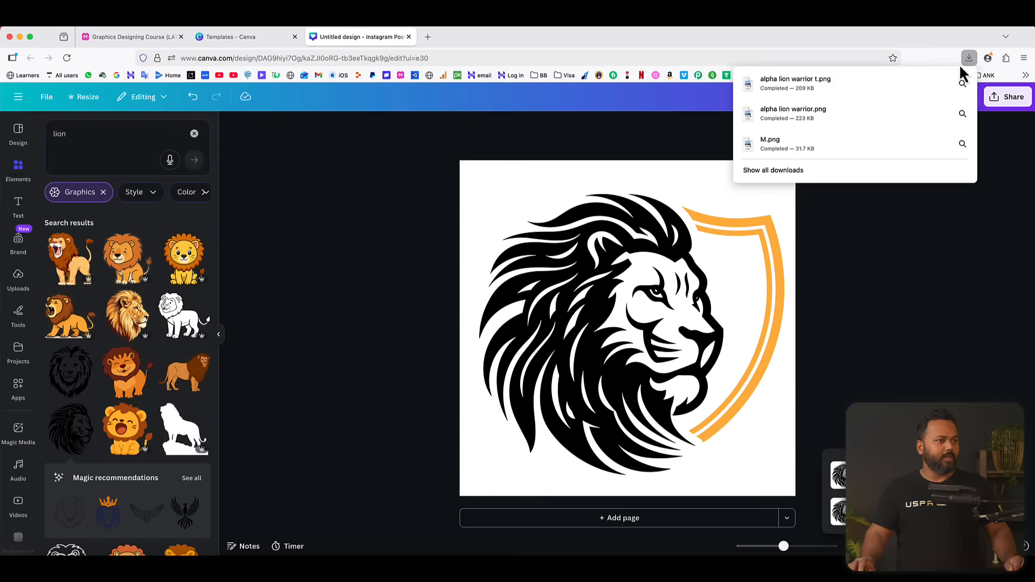
{"action": "left_click", "coordinate": [890, 83]}
{"action": "left_click_drag", "start_coordinate": [219, 38], "coordinate": [667, 33]}
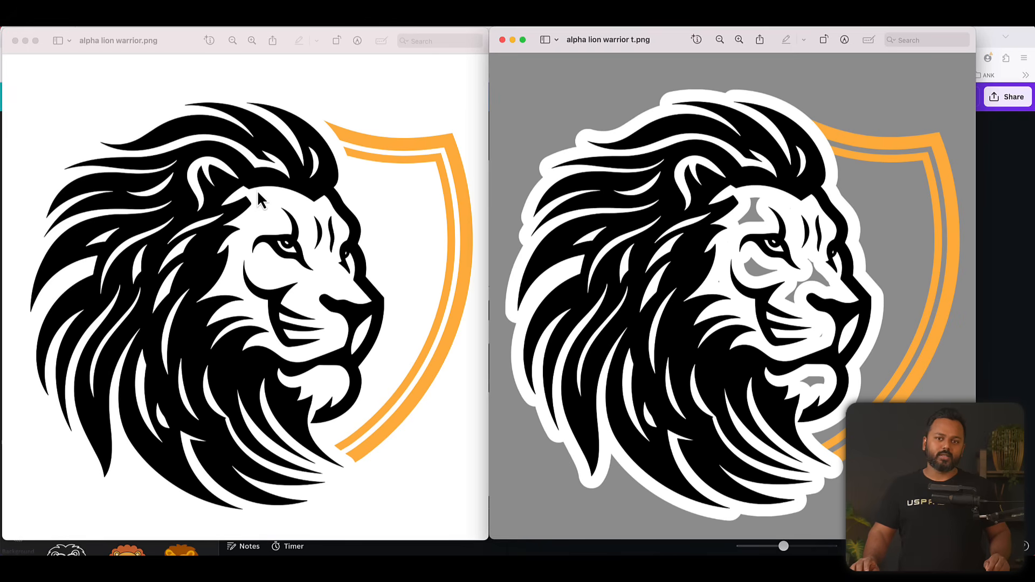
{"action": "left_click", "coordinate": [16, 40]}
{"action": "left_click", "coordinate": [502, 40]}
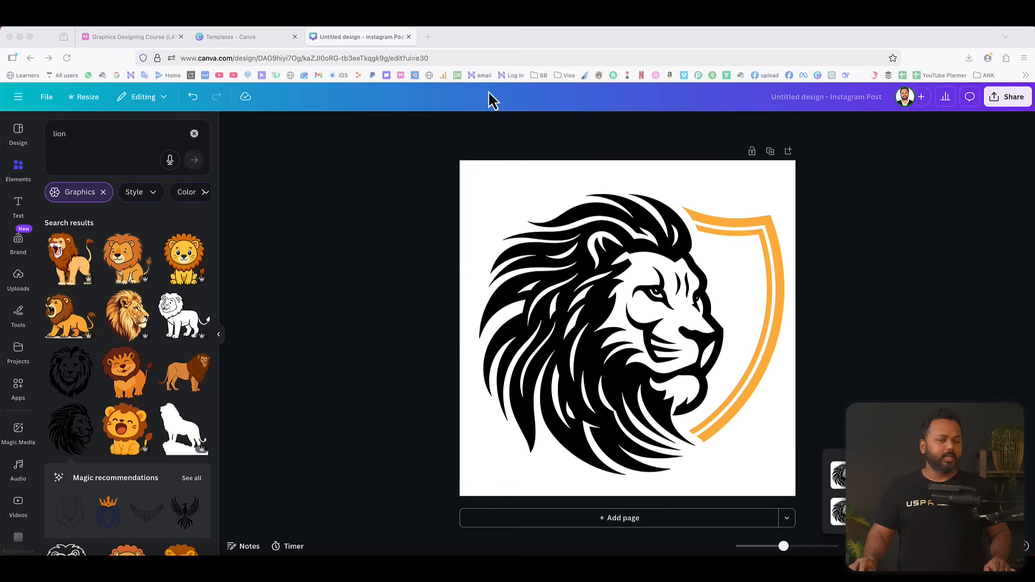
Close the Templates page, check the Graphics Designing Course mind map for the next logo topic, and return to the lion design.
{"action": "left_click", "coordinate": [294, 36]}
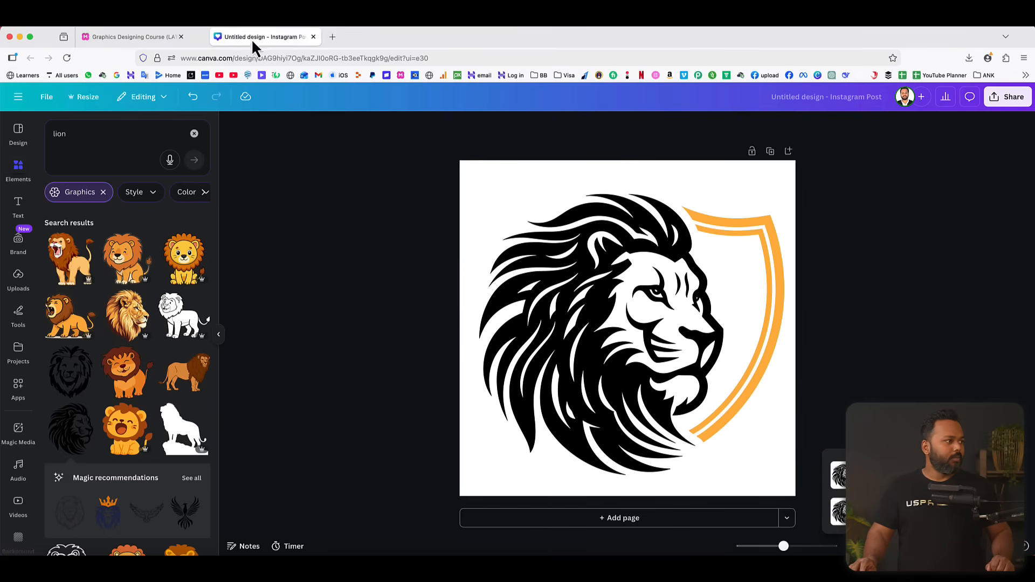
{"action": "left_click", "coordinate": [131, 36]}
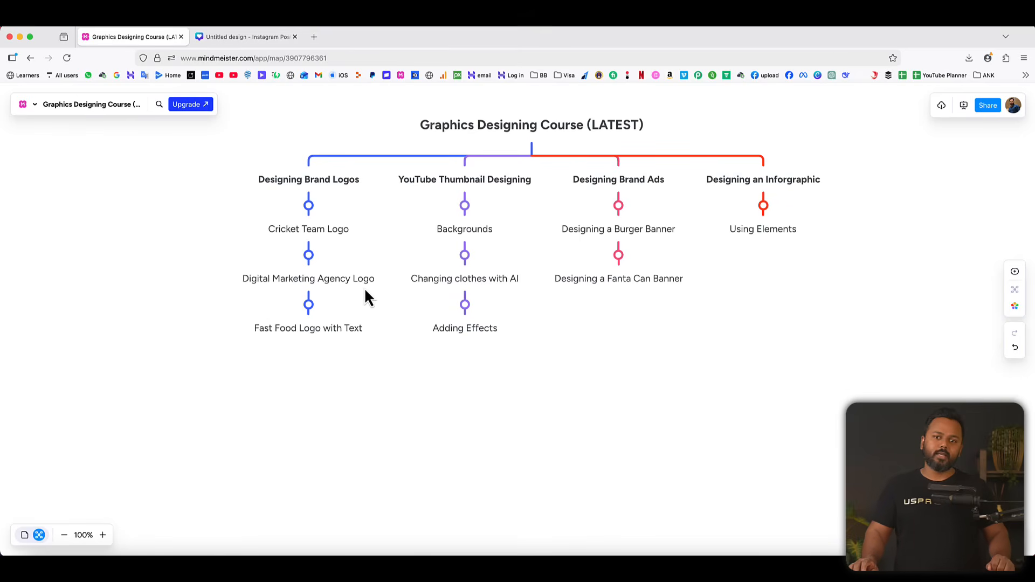
{"action": "left_click", "coordinate": [246, 37]}
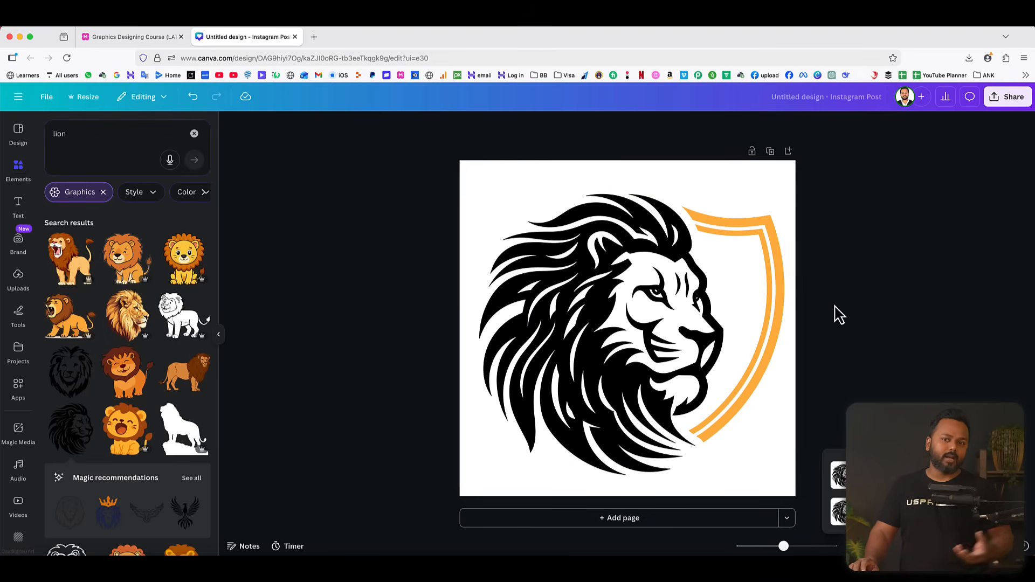
Leave the lion design and create a new custom-size design of 500 × 500 px.
{"action": "left_click", "coordinate": [20, 99]}
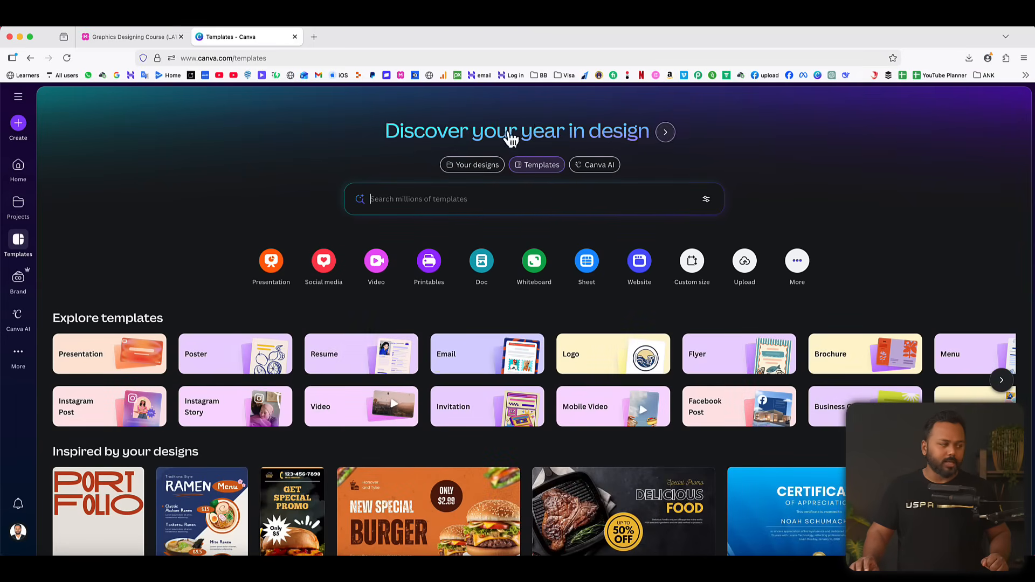
{"action": "left_click", "coordinate": [19, 125]}
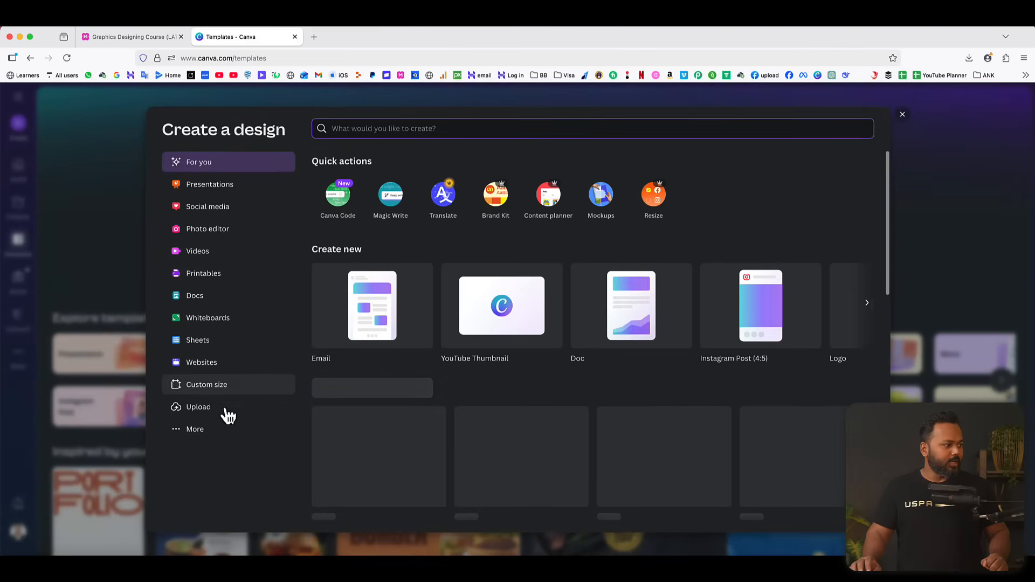
{"action": "left_click", "coordinate": [199, 387]}
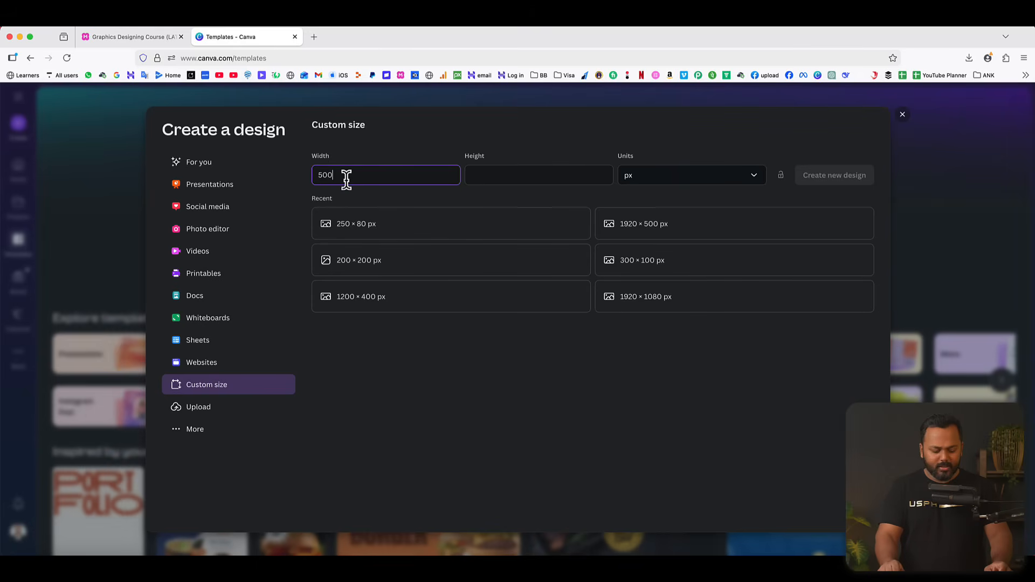
{"action": "key", "text": "Tab"}
{"action": "type", "text": "500"}
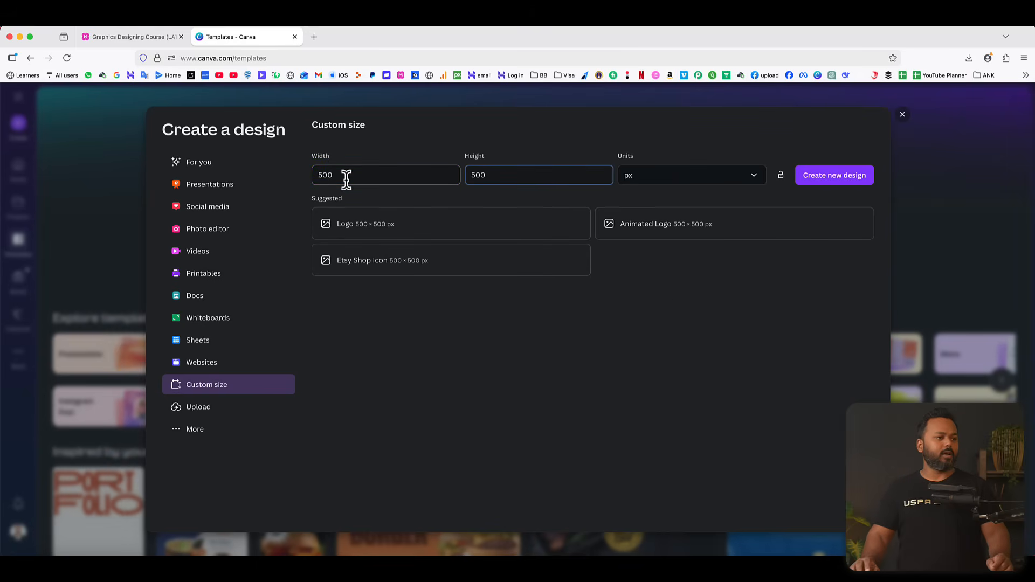
{"action": "left_click", "coordinate": [840, 177]}
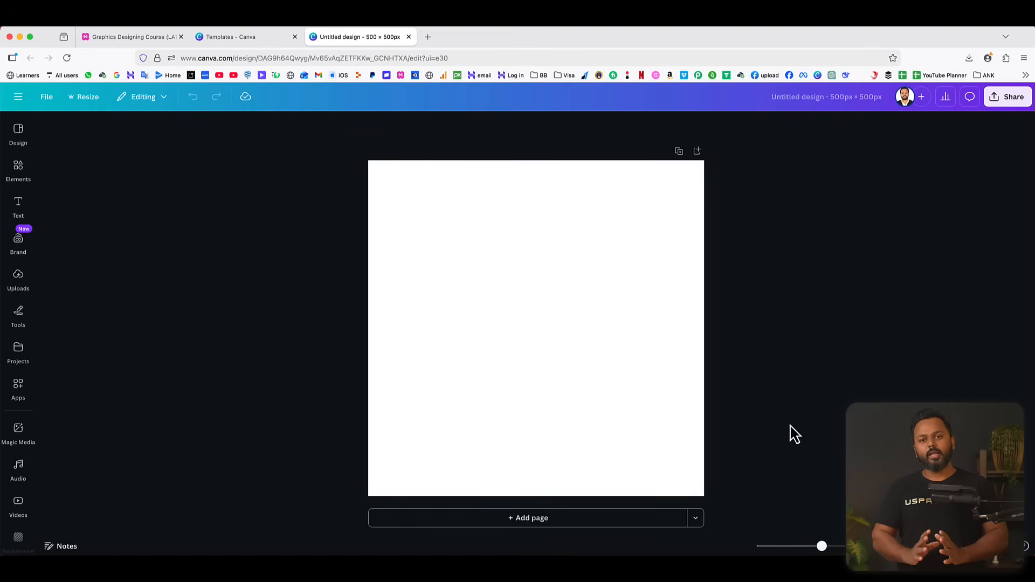
Add a pentagon from the polygon shapes to the blank canvas.
{"action": "left_click", "coordinate": [488, 303]}
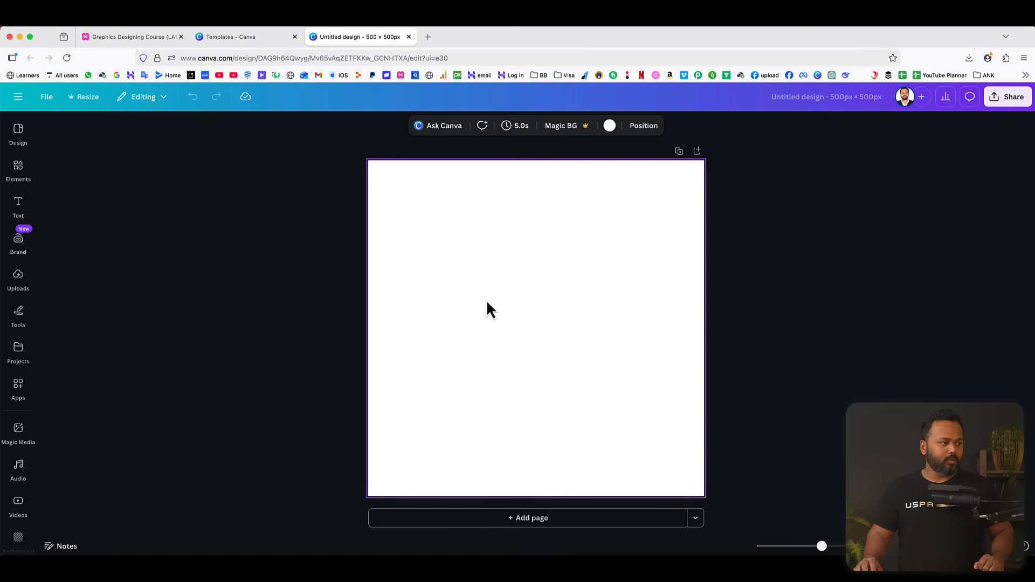
{"action": "left_click", "coordinate": [19, 170]}
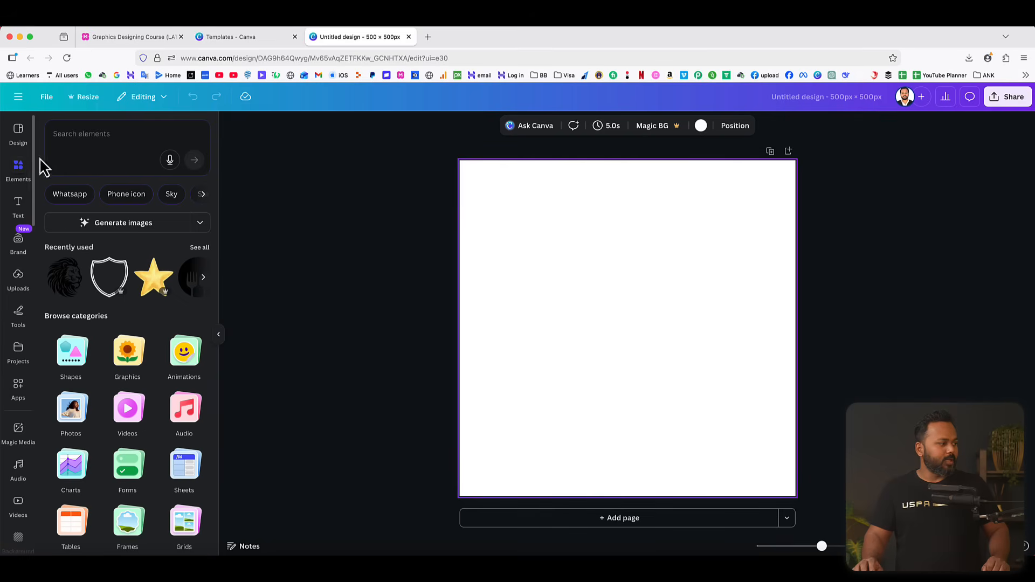
{"action": "scroll", "coordinate": [107, 295], "scroll_direction": "down", "scroll_amount": 2}
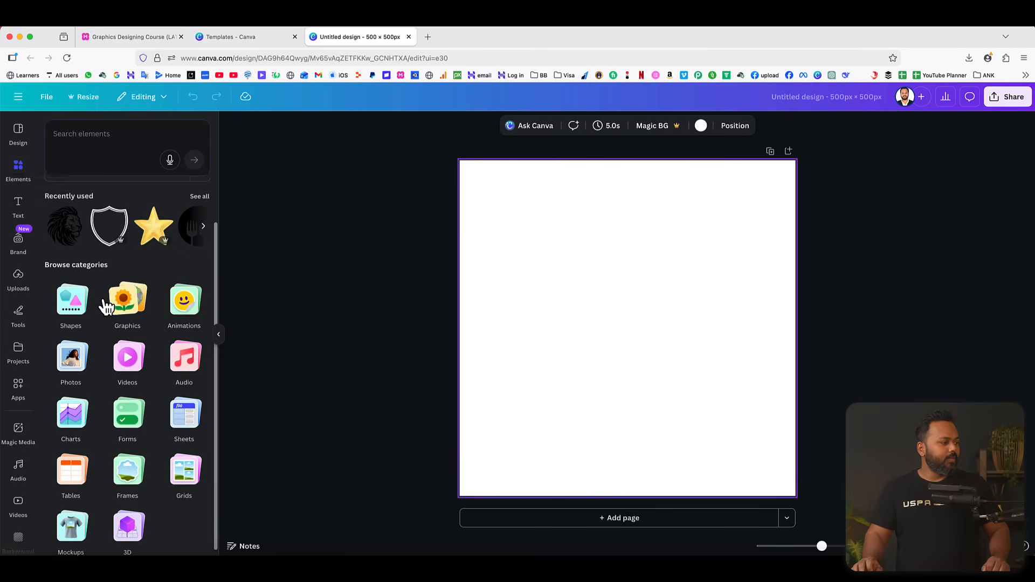
{"action": "left_click", "coordinate": [71, 306]}
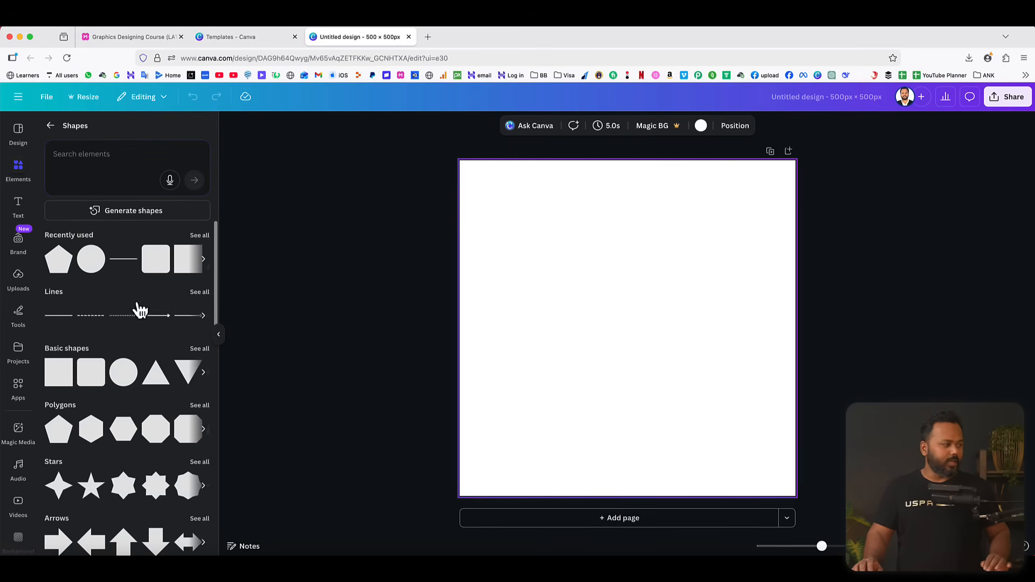
{"action": "scroll", "coordinate": [108, 351], "scroll_direction": "down", "scroll_amount": 2}
{"action": "scroll", "coordinate": [103, 343], "scroll_direction": "down", "scroll_amount": 1}
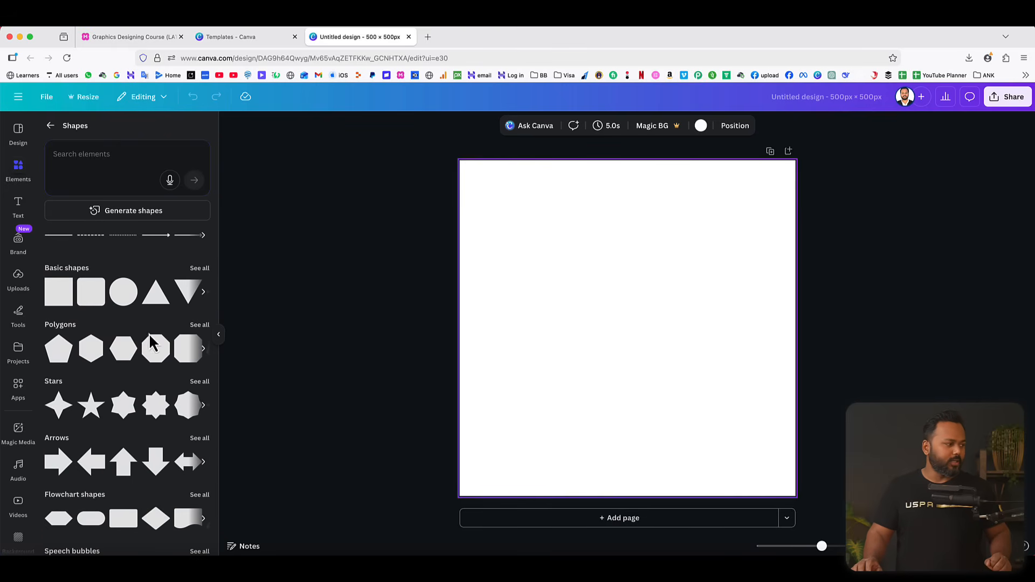
{"action": "scroll", "coordinate": [152, 344], "scroll_direction": "down", "scroll_amount": 1}
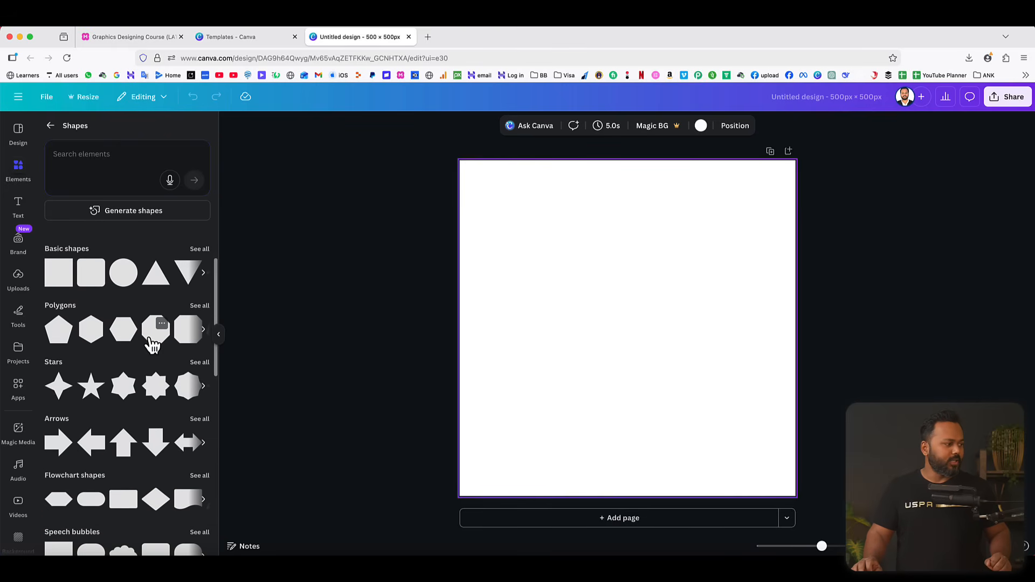
{"action": "left_click", "coordinate": [54, 332]}
{"action": "left_click", "coordinate": [841, 349]}
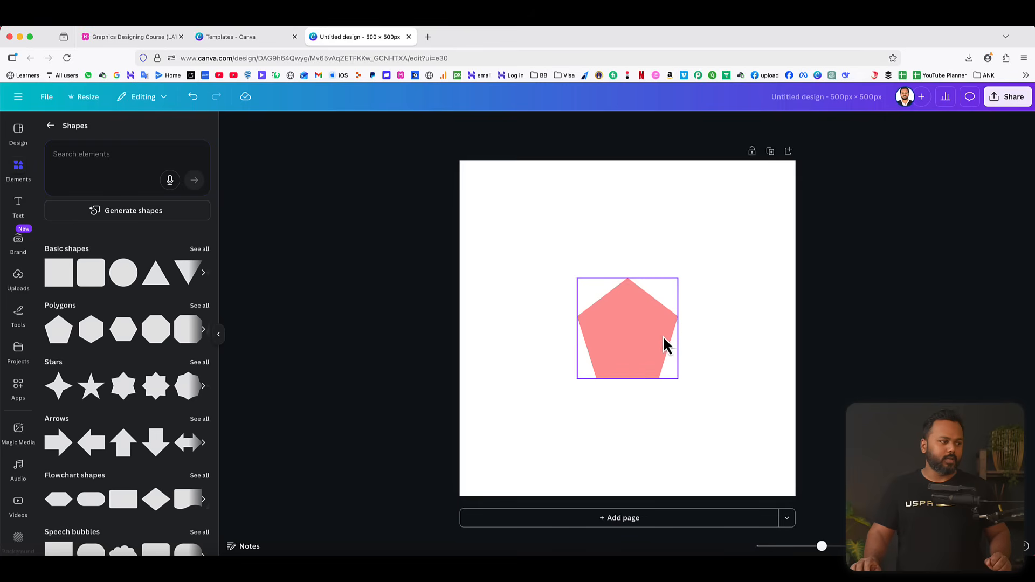
Enlarge the pentagon to fill most of the canvas and centre it on the page.
{"action": "left_click", "coordinate": [646, 343]}
{"action": "left_click_drag", "start_coordinate": [679, 280], "coordinate": [781, 213]}
{"action": "left_click_drag", "start_coordinate": [576, 378], "coordinate": [488, 454]}
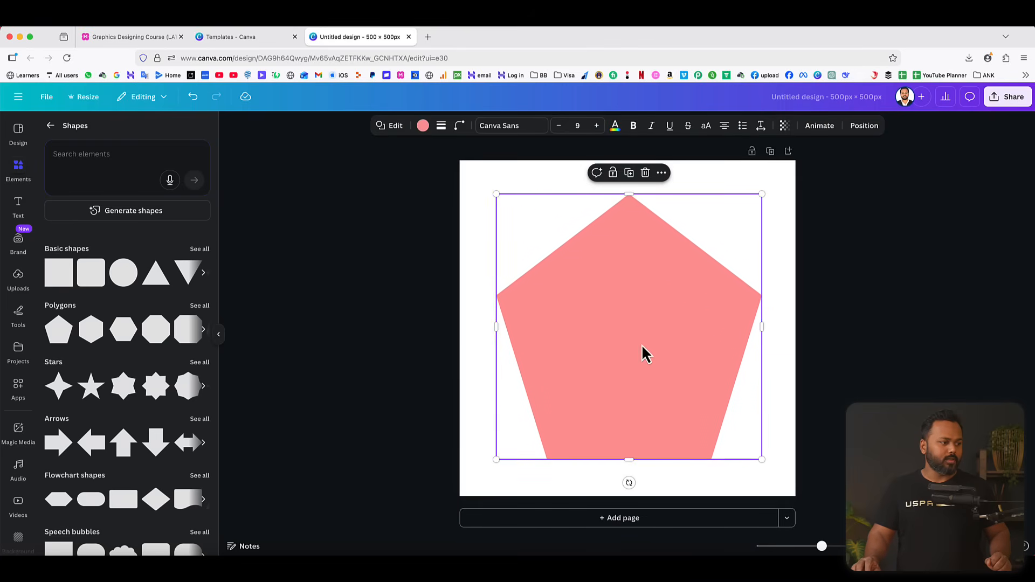
{"action": "mouse_move", "coordinate": [642, 354]}
{"action": "left_mouse_down"}
{"action": "mouse_move", "coordinate": [633, 340]}
{"action": "mouse_move", "coordinate": [643, 348]}
{"action": "left_mouse_up"}
{"action": "left_click", "coordinate": [623, 294]}
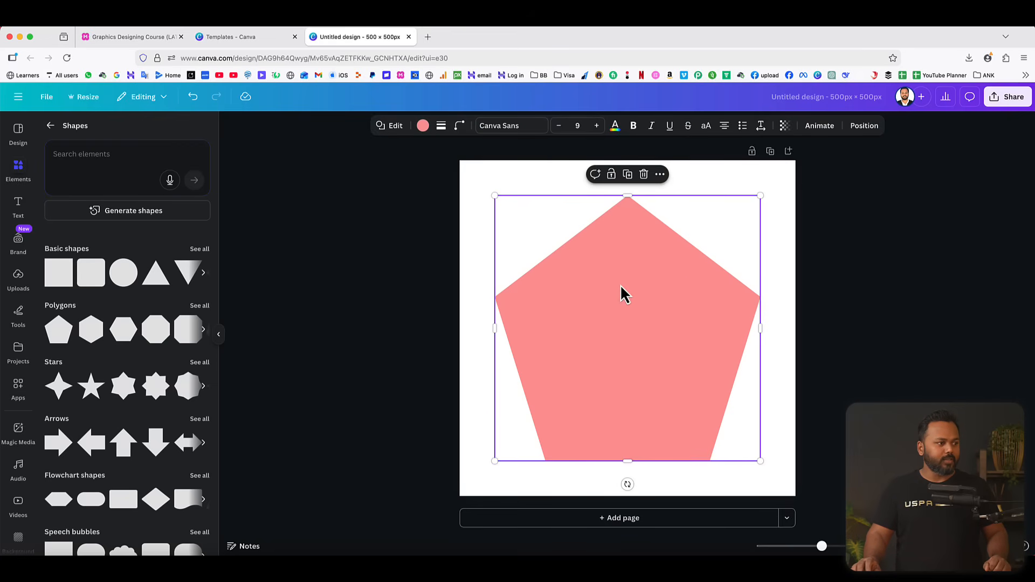
Try solid pink and dark blue fills on the pentagon, plus purple-yellow, black-blue and red-purple preset gradients.
{"action": "left_click", "coordinate": [423, 126]}
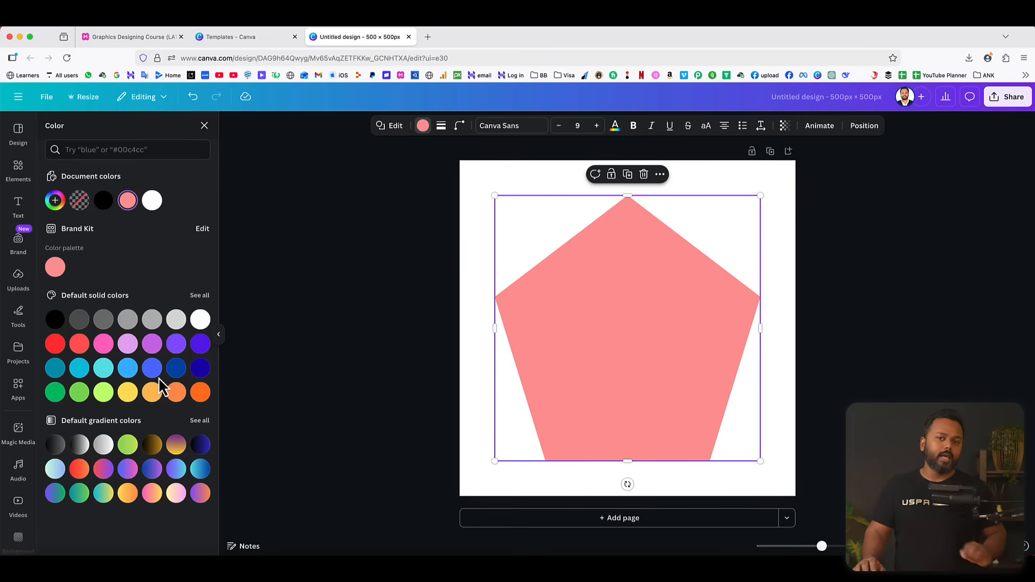
{"action": "left_click", "coordinate": [103, 346]}
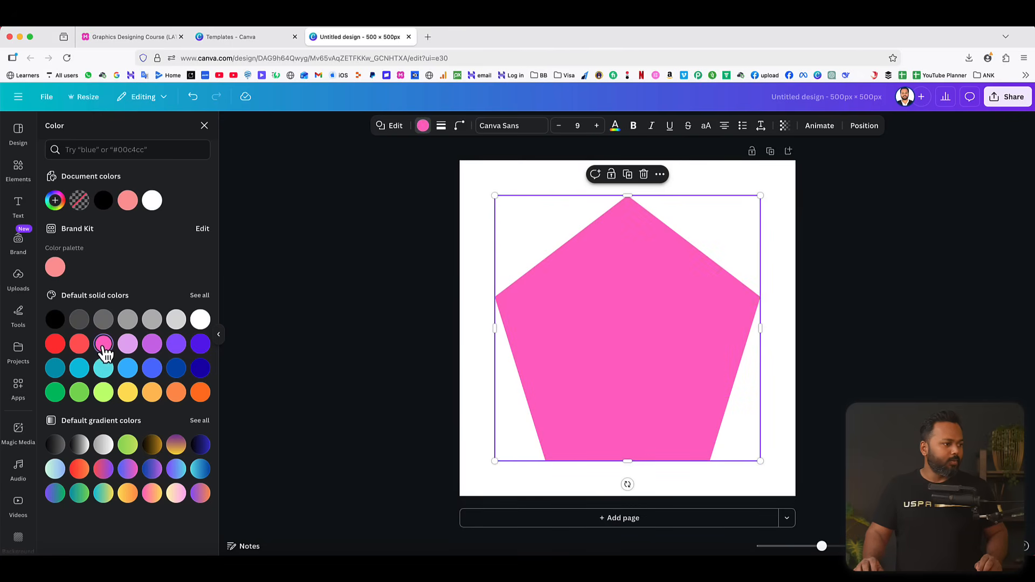
{"action": "left_click", "coordinate": [176, 369]}
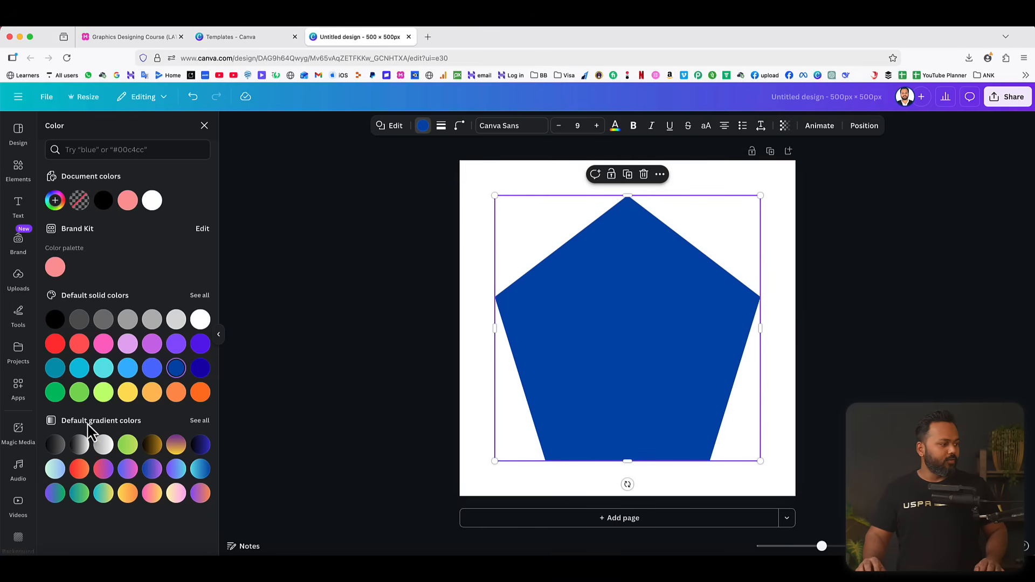
{"action": "left_click", "coordinate": [176, 445]}
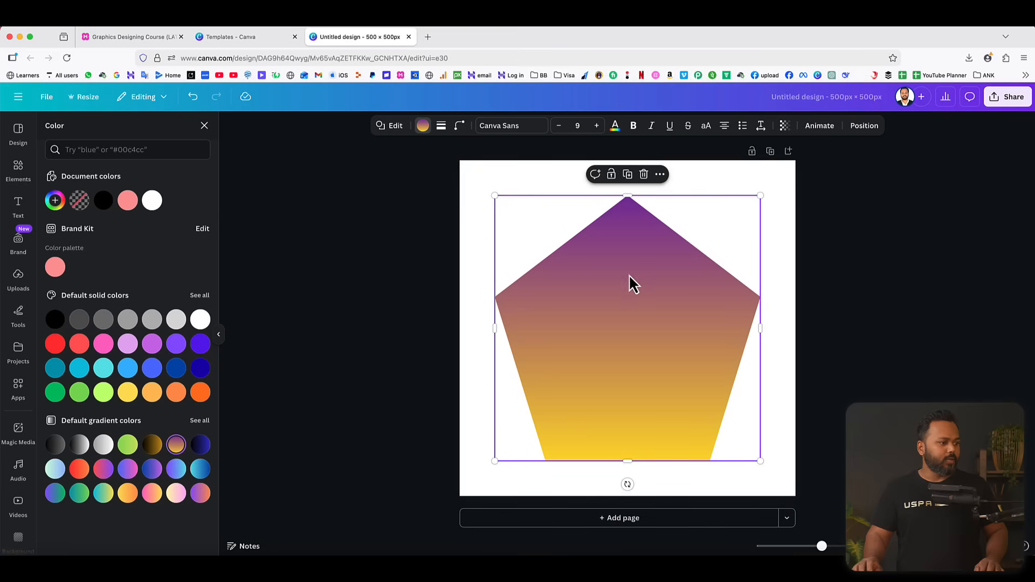
{"action": "left_click", "coordinate": [200, 445]}
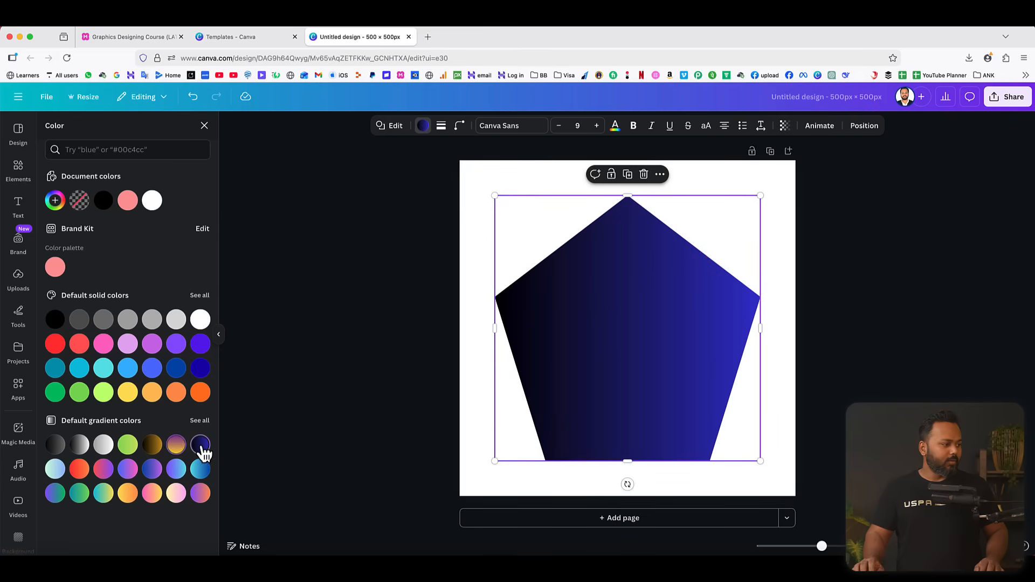
{"action": "left_click", "coordinate": [104, 469]}
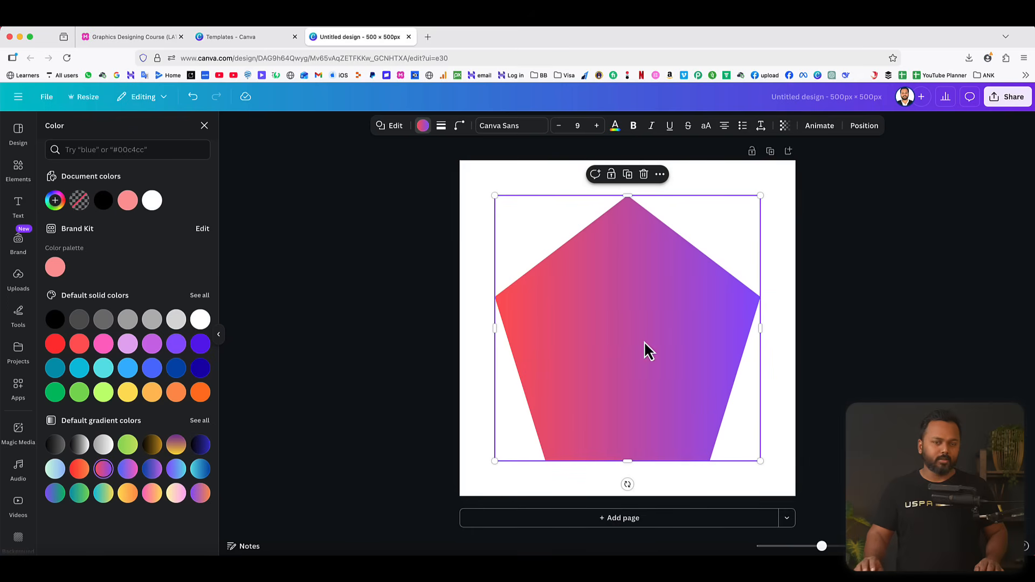
Fill the pentagon with the turquoise-to-dark-blue gradient, set its style to radial, and deselect the shape.
{"action": "left_click", "coordinate": [201, 472]}
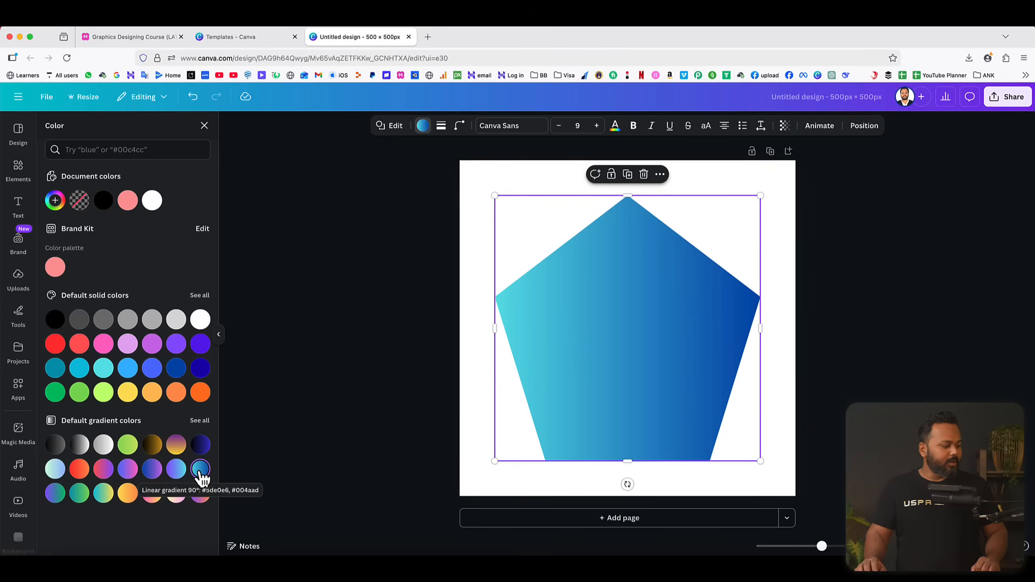
{"action": "left_click", "coordinate": [54, 201]}
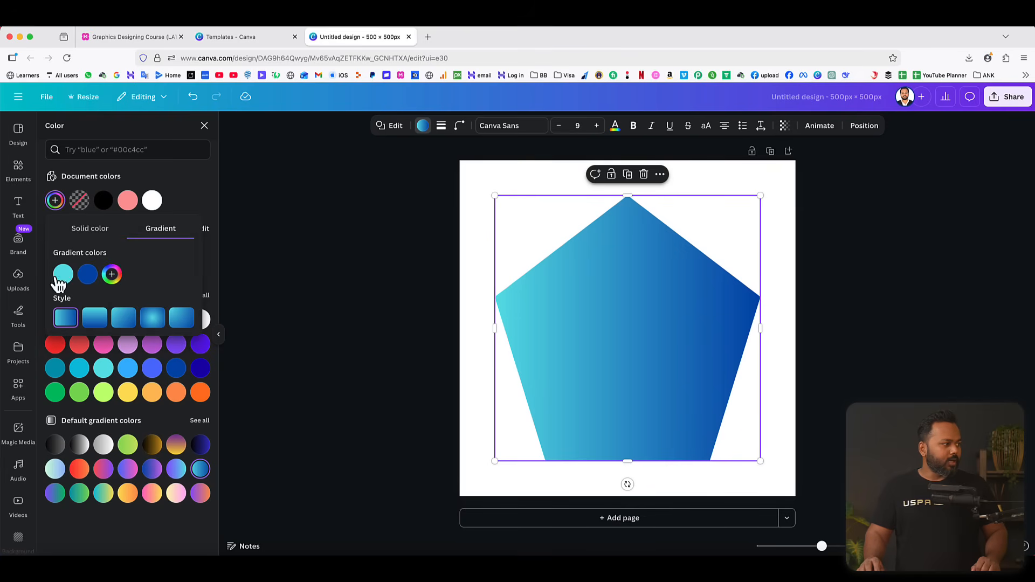
{"action": "left_click", "coordinate": [152, 319]}
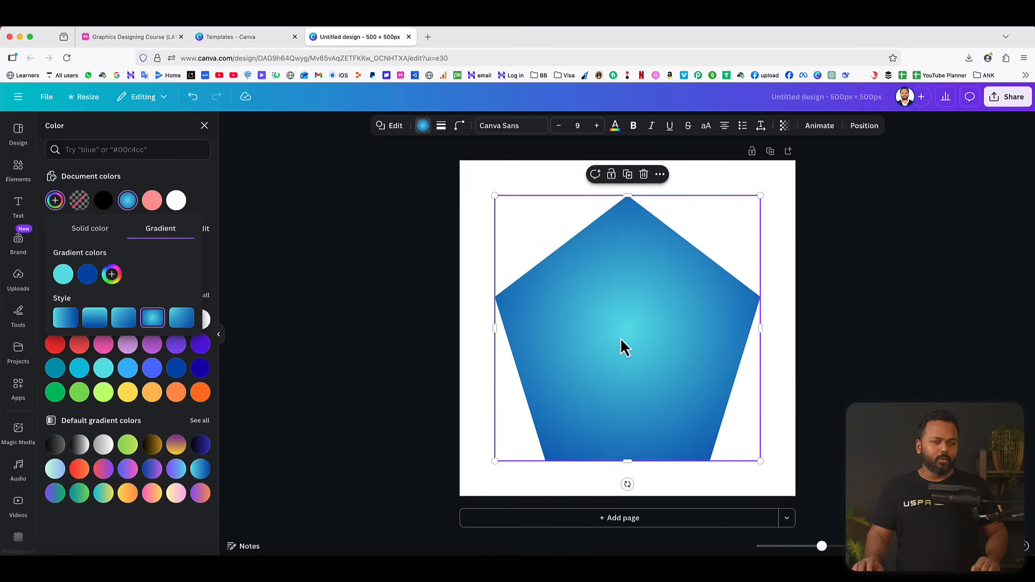
{"action": "left_click", "coordinate": [856, 304]}
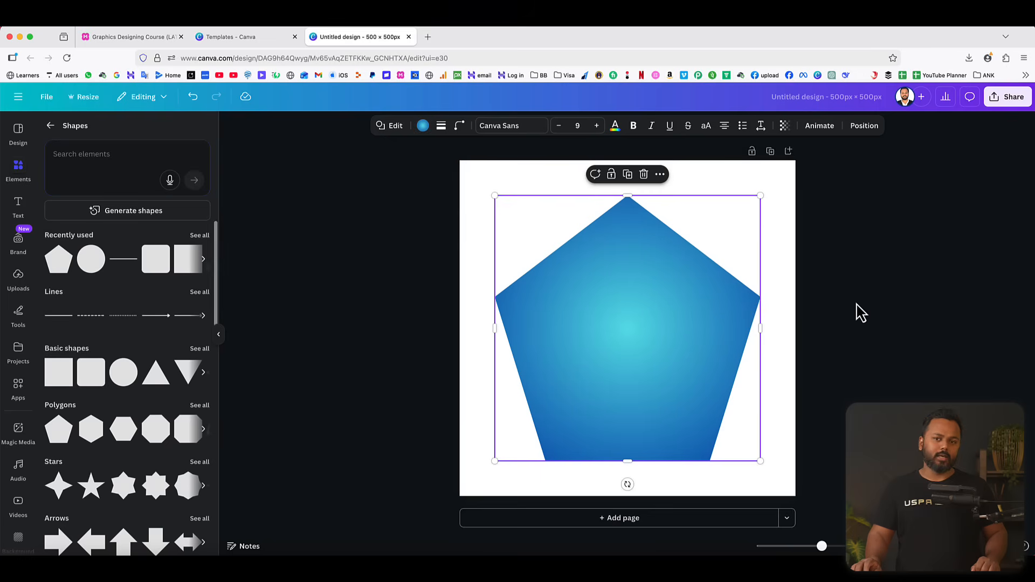
{"action": "left_click", "coordinate": [856, 304]}
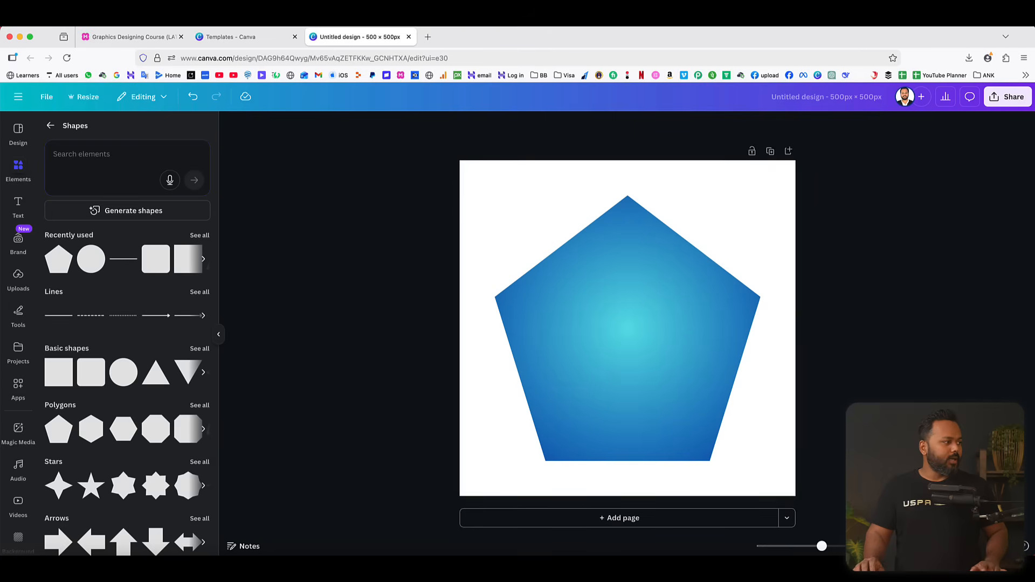
Add a heading reading "M" in the middle of the pentagon.
{"action": "left_click", "coordinate": [18, 205]}
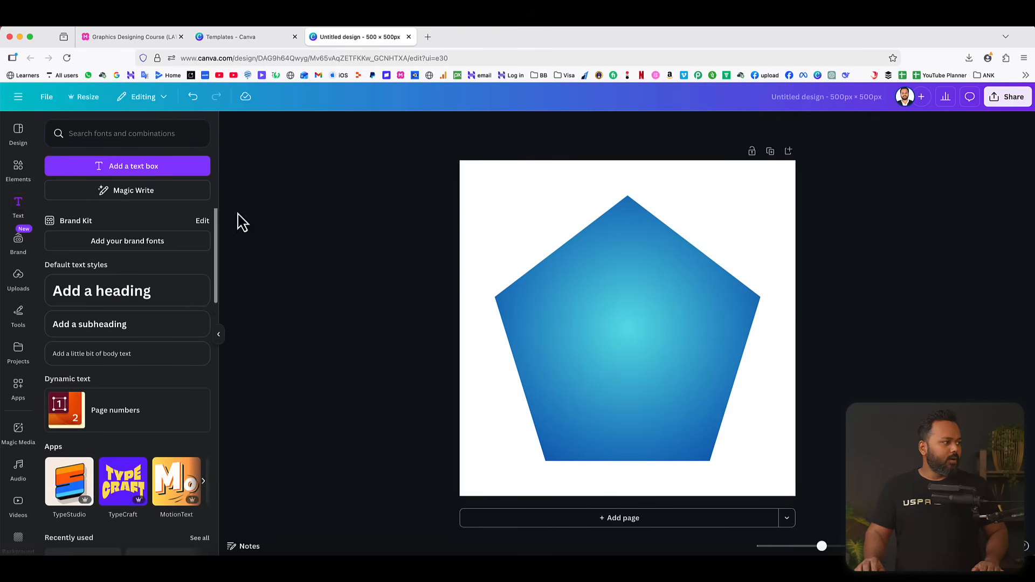
{"action": "left_click", "coordinate": [111, 296]}
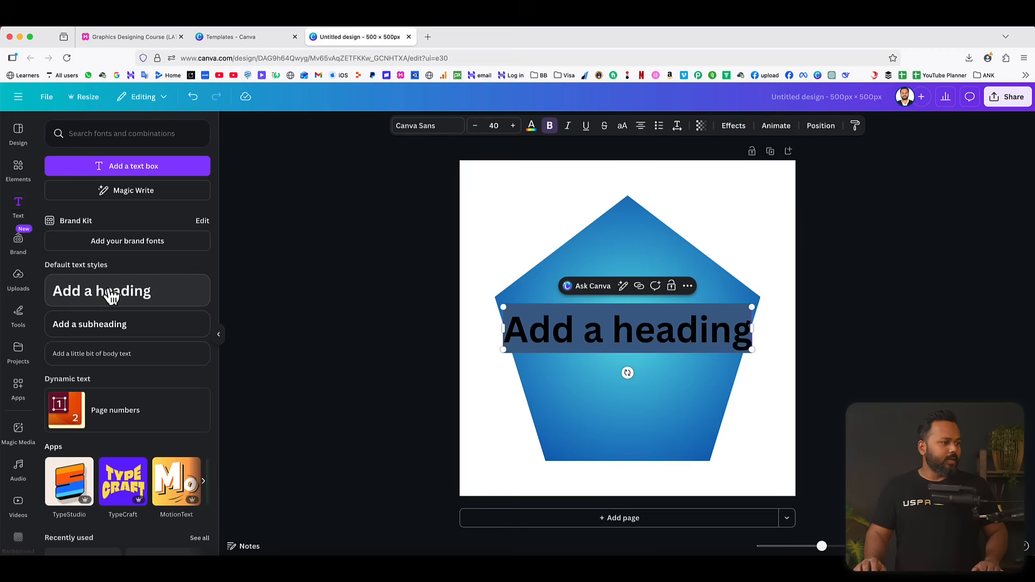
{"action": "type", "text": "M"}
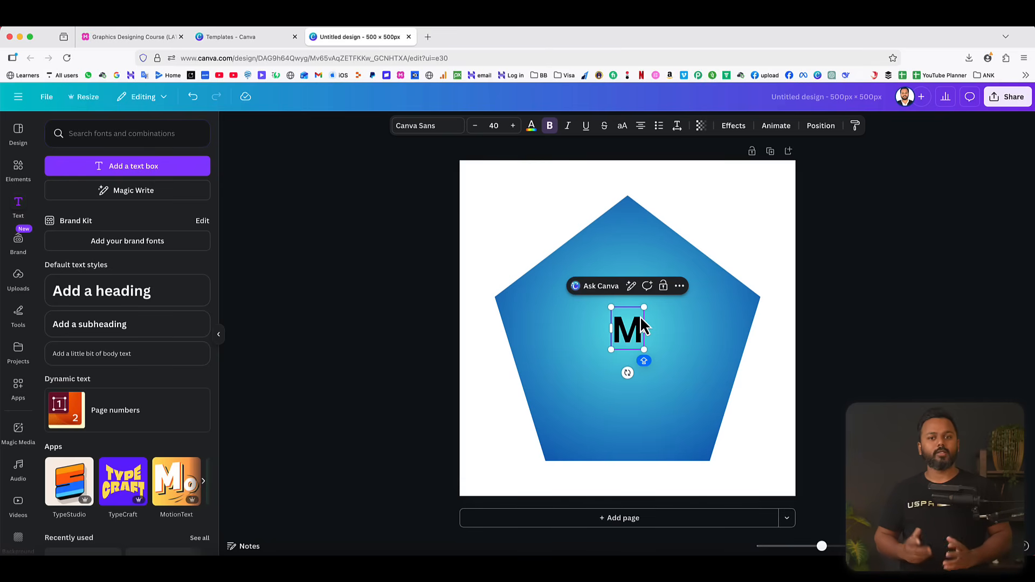
{"action": "left_click", "coordinate": [873, 323]}
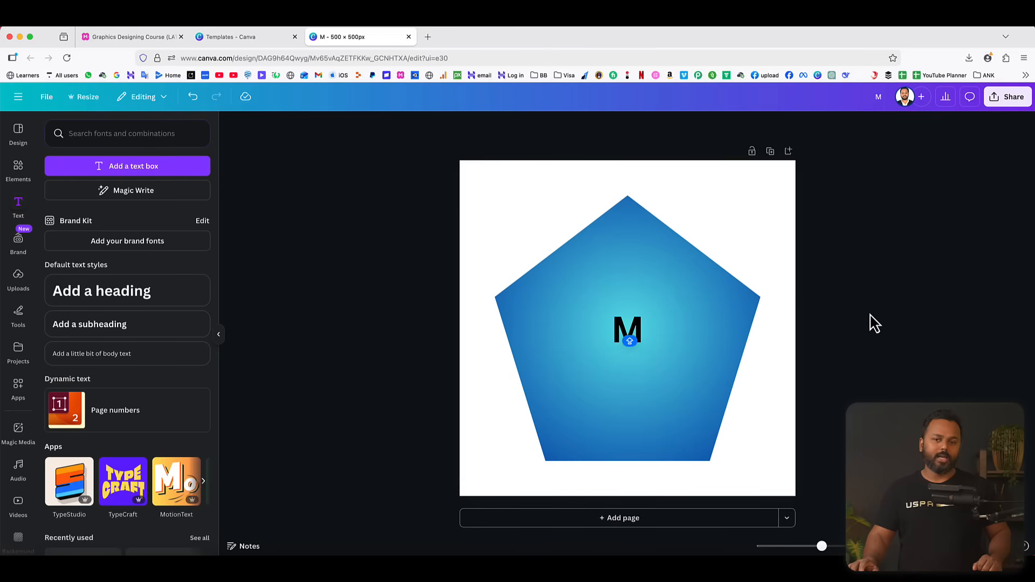
Increase the letter M's font size to 72 and deselect it.
{"action": "left_click", "coordinate": [631, 331]}
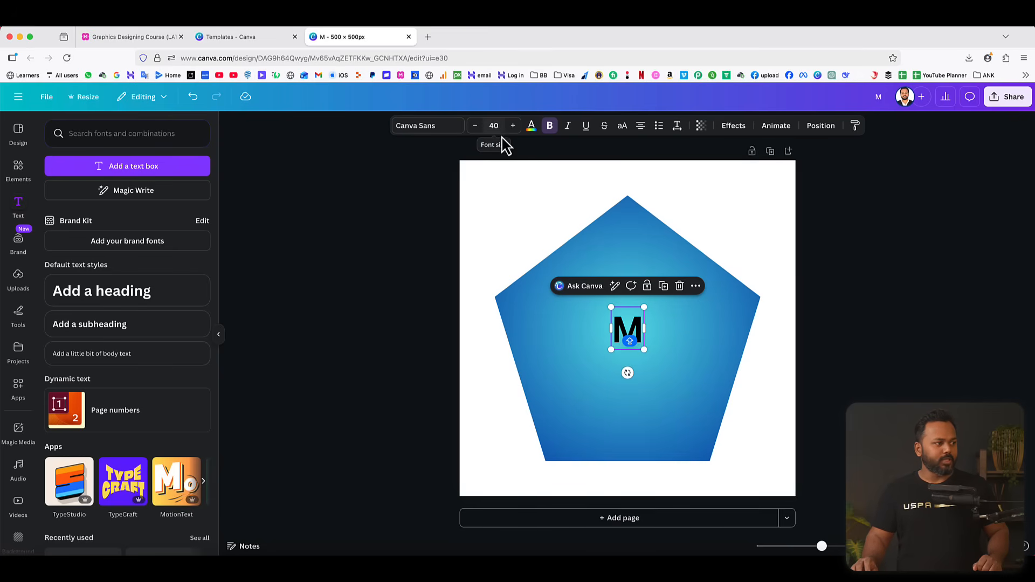
{"action": "left_click", "coordinate": [513, 126]}
{"action": "left_click", "coordinate": [513, 125]}
{"action": "left_click", "coordinate": [514, 126]}
{"action": "left_click", "coordinate": [514, 126]}
{"action": "left_click", "coordinate": [513, 126]}
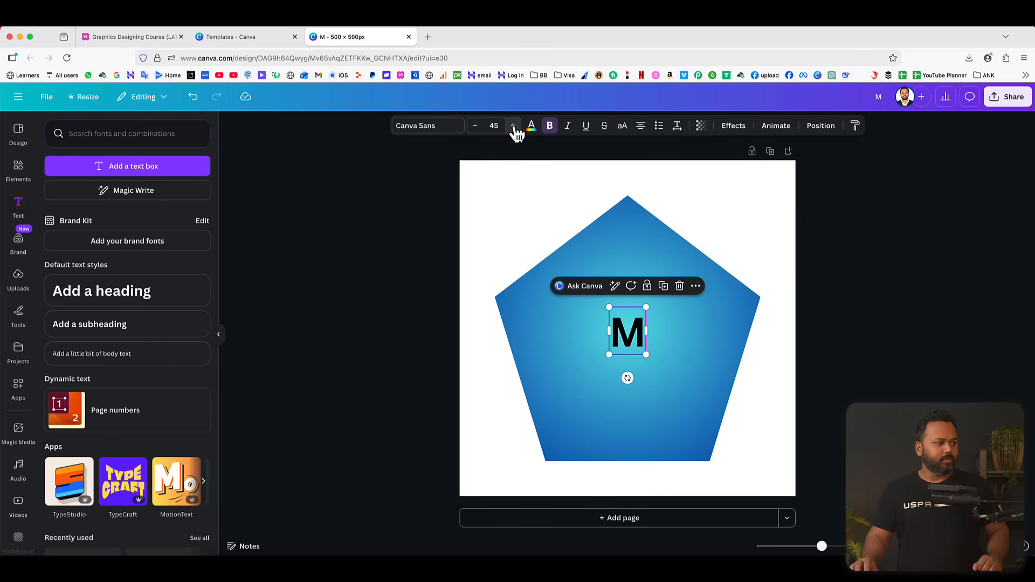
{"action": "left_click", "coordinate": [514, 126]}
{"action": "left_click", "coordinate": [513, 126]}
{"action": "left_click", "coordinate": [513, 126]}
{"action": "left_click", "coordinate": [513, 125]}
{"action": "left_click", "coordinate": [513, 126]}
{"action": "left_click", "coordinate": [514, 125]}
{"action": "left_click", "coordinate": [513, 125]}
{"action": "left_click", "coordinate": [514, 125]}
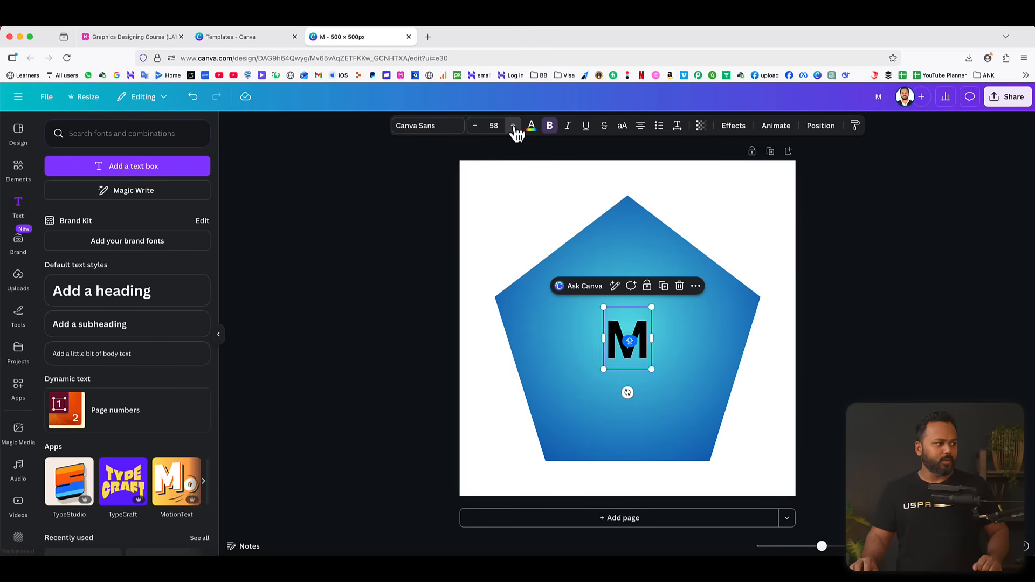
{"action": "left_click", "coordinate": [513, 125]}
{"action": "left_click", "coordinate": [513, 126]}
{"action": "left_click", "coordinate": [514, 125]}
{"action": "left_click", "coordinate": [513, 126]}
{"action": "left_click", "coordinate": [514, 126]}
{"action": "left_click", "coordinate": [513, 126]}
{"action": "left_click", "coordinate": [514, 126]}
{"action": "left_click", "coordinate": [513, 125]}
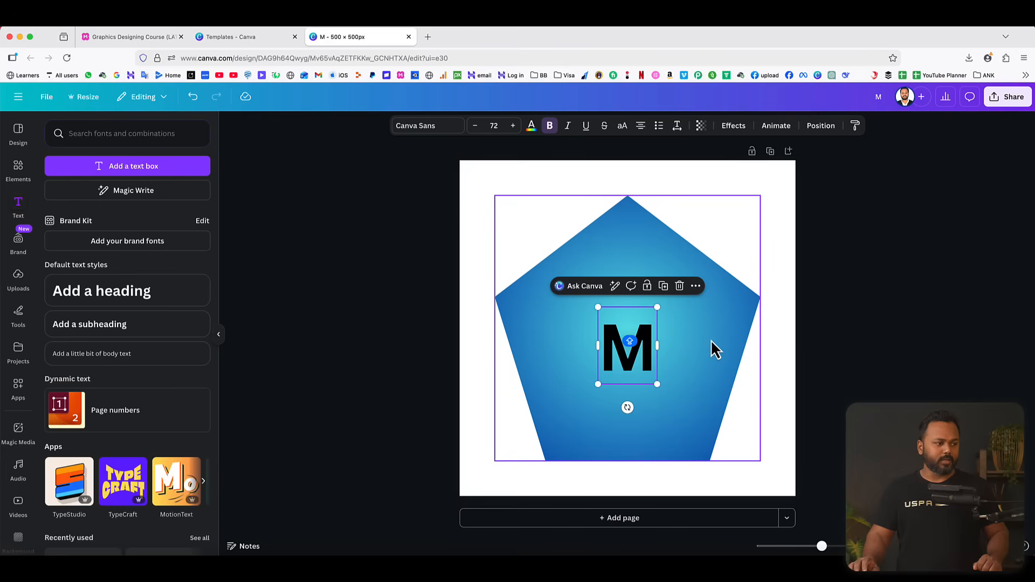
{"action": "left_click", "coordinate": [851, 343]}
Enlarge the M to font size 215 and centre it over the pentagon.
{"action": "left_click", "coordinate": [644, 347]}
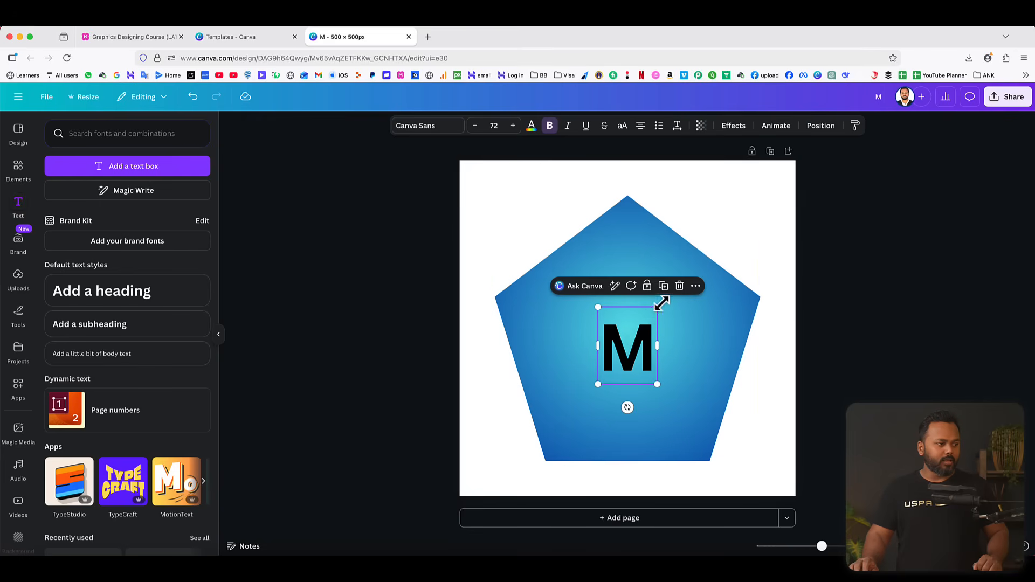
{"action": "left_click_drag", "start_coordinate": [662, 303], "coordinate": [720, 229]}
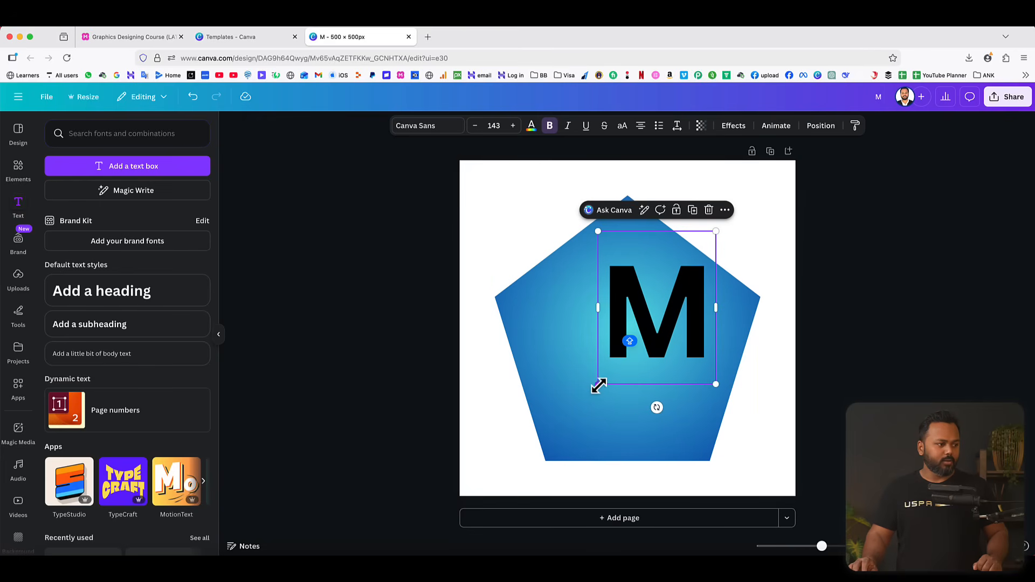
{"action": "left_click_drag", "start_coordinate": [598, 385], "coordinate": [485, 421]}
{"action": "left_click_drag", "start_coordinate": [638, 381], "coordinate": [637, 354]}
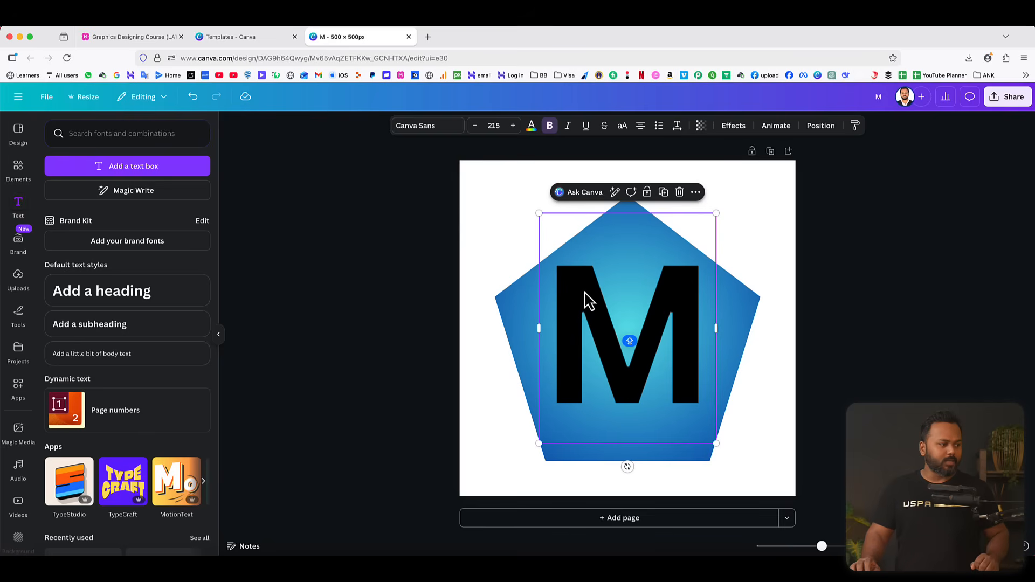
Change the M's font to Glacial Indifference and make it bold.
{"action": "left_click", "coordinate": [427, 129]}
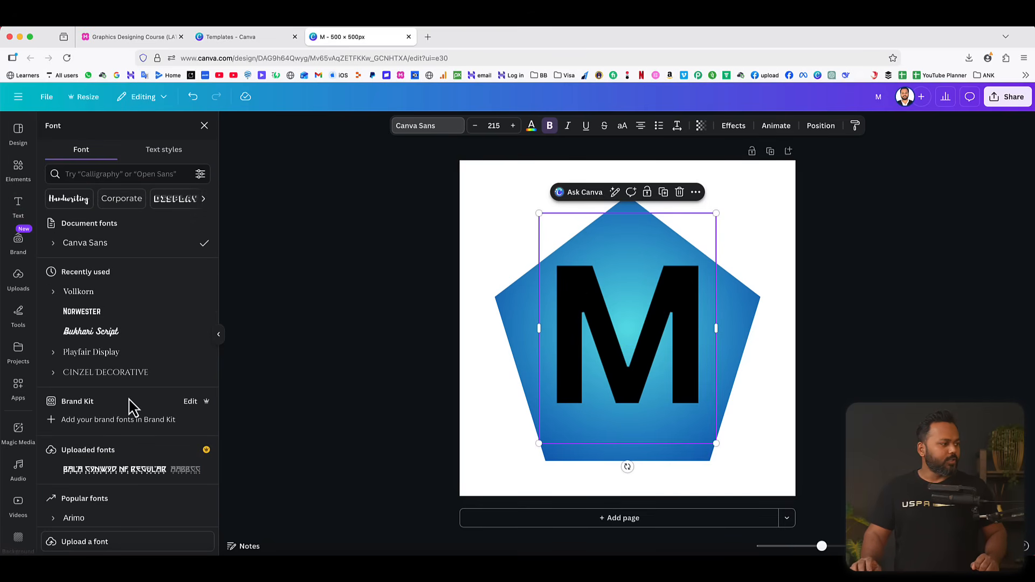
{"action": "scroll", "coordinate": [133, 388], "scroll_direction": "down", "scroll_amount": 3}
{"action": "scroll", "coordinate": [136, 372], "scroll_direction": "up", "scroll_amount": 3}
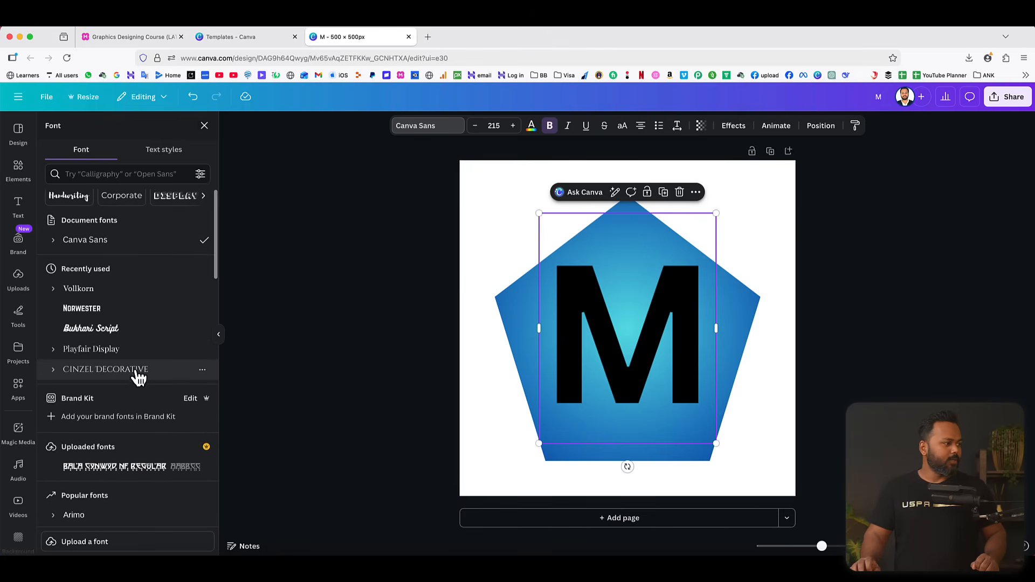
{"action": "scroll", "coordinate": [139, 377], "scroll_direction": "down", "scroll_amount": 5}
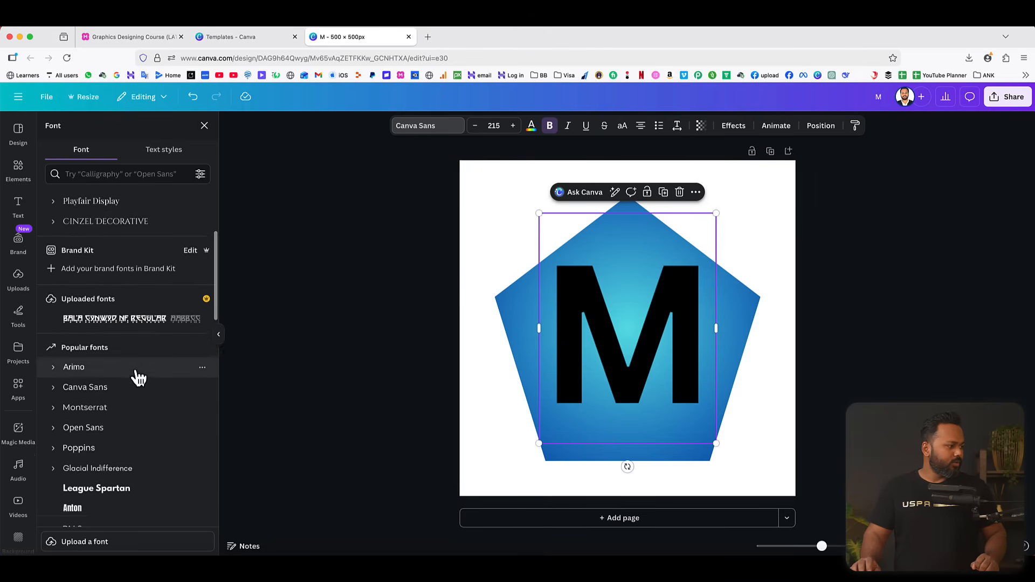
{"action": "scroll", "coordinate": [139, 378], "scroll_direction": "down", "scroll_amount": 2}
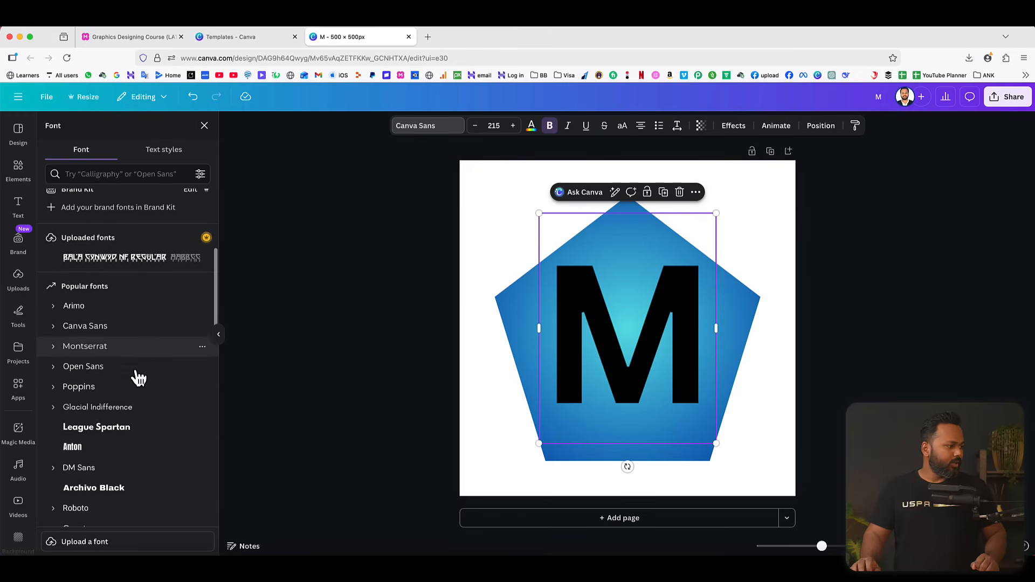
{"action": "left_click", "coordinate": [116, 409]}
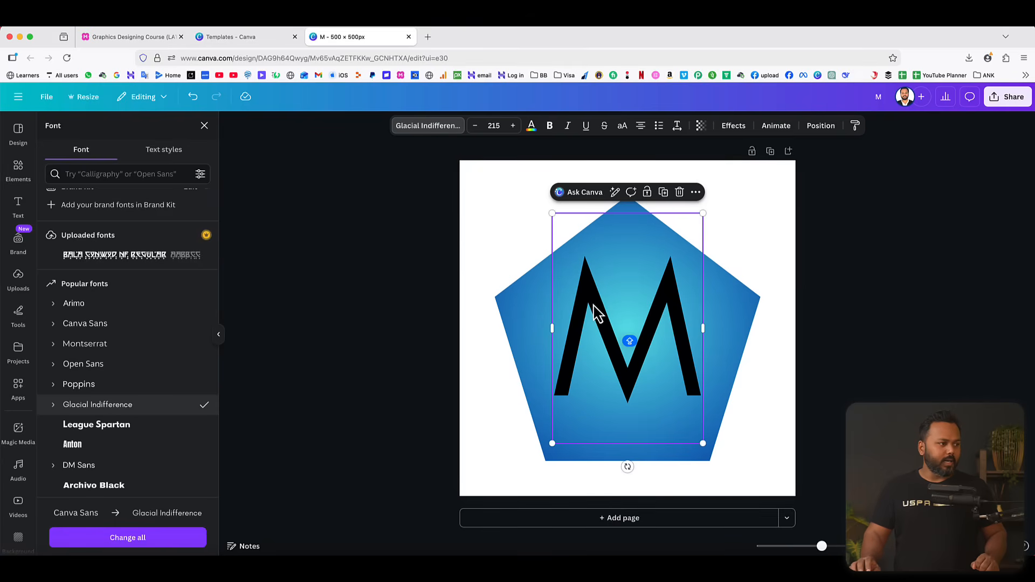
{"action": "left_click", "coordinate": [550, 127]}
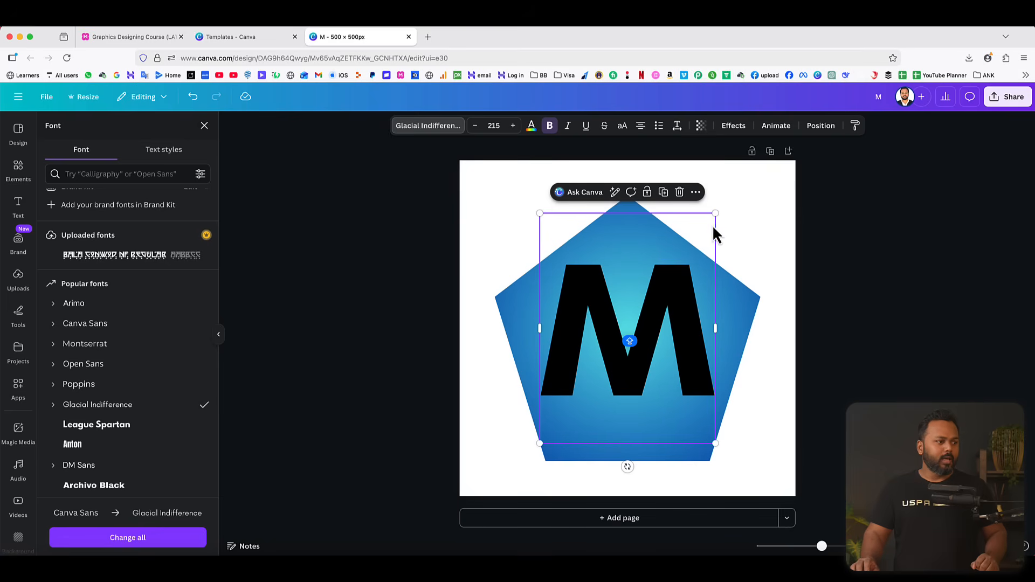
Enlarge the M to font size 249 and move it up so its outer corners meet the pentagon's edges.
{"action": "left_click_drag", "start_coordinate": [715, 213], "coordinate": [725, 201]}
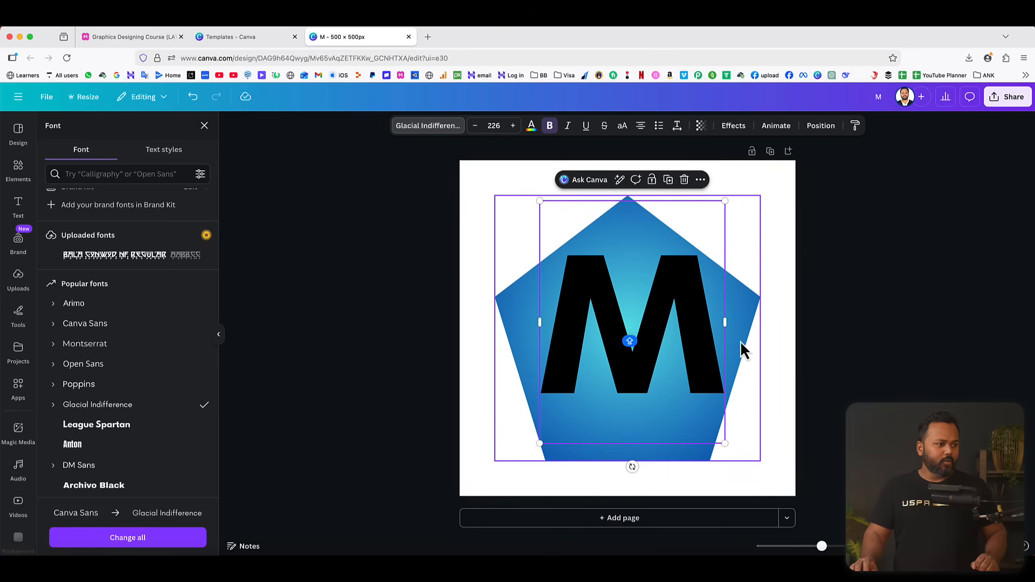
{"action": "left_click_drag", "start_coordinate": [723, 199], "coordinate": [728, 195]}
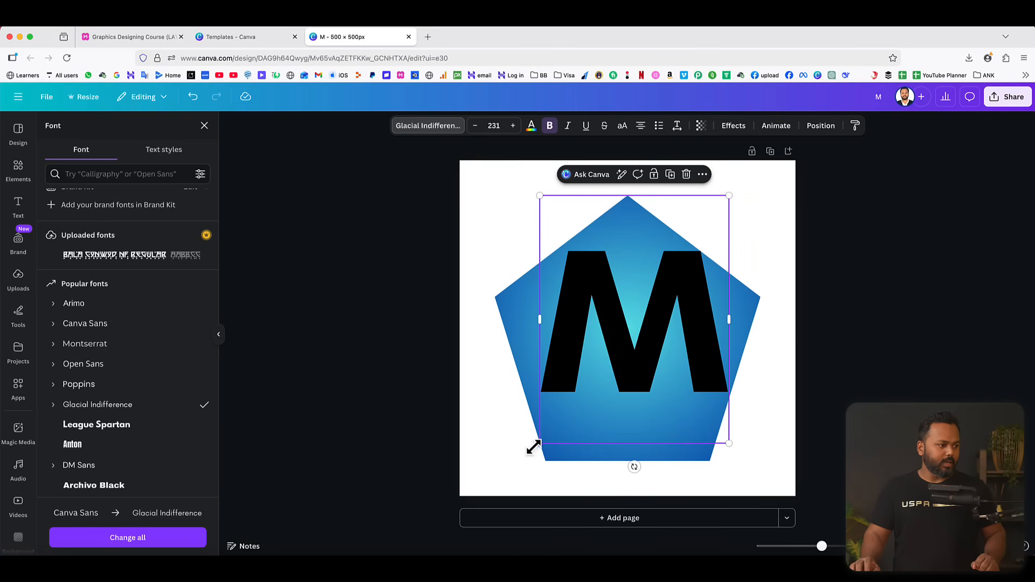
{"action": "left_click_drag", "start_coordinate": [540, 443], "coordinate": [514, 451]}
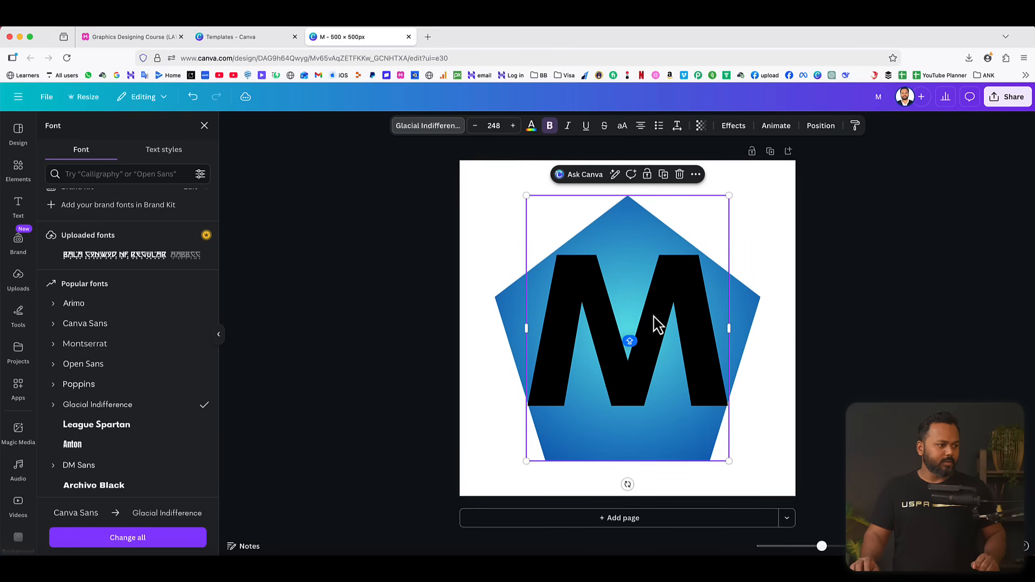
{"action": "left_click_drag", "start_coordinate": [659, 323], "coordinate": [654, 307]}
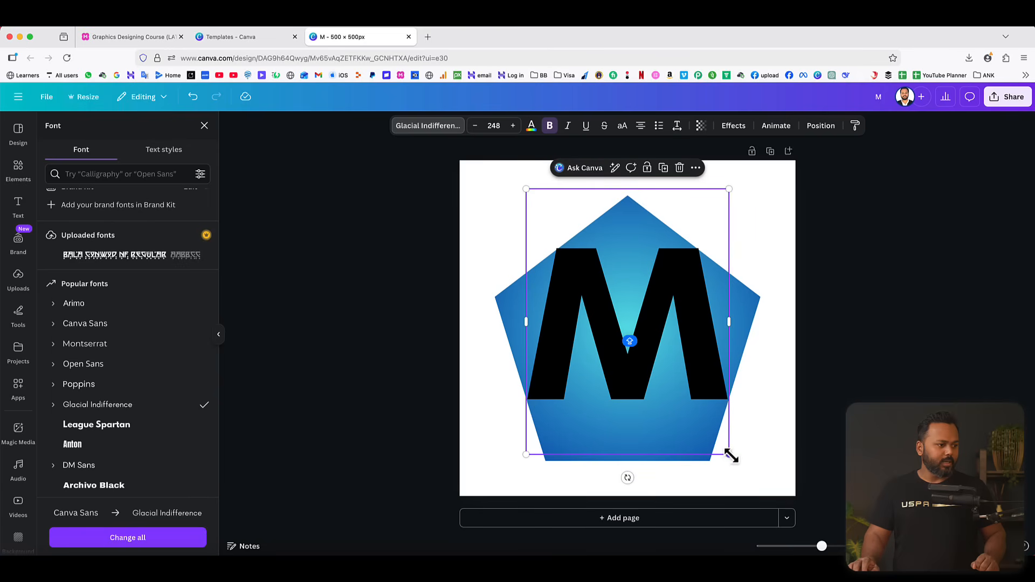
{"action": "left_click_drag", "start_coordinate": [732, 457], "coordinate": [734, 458]}
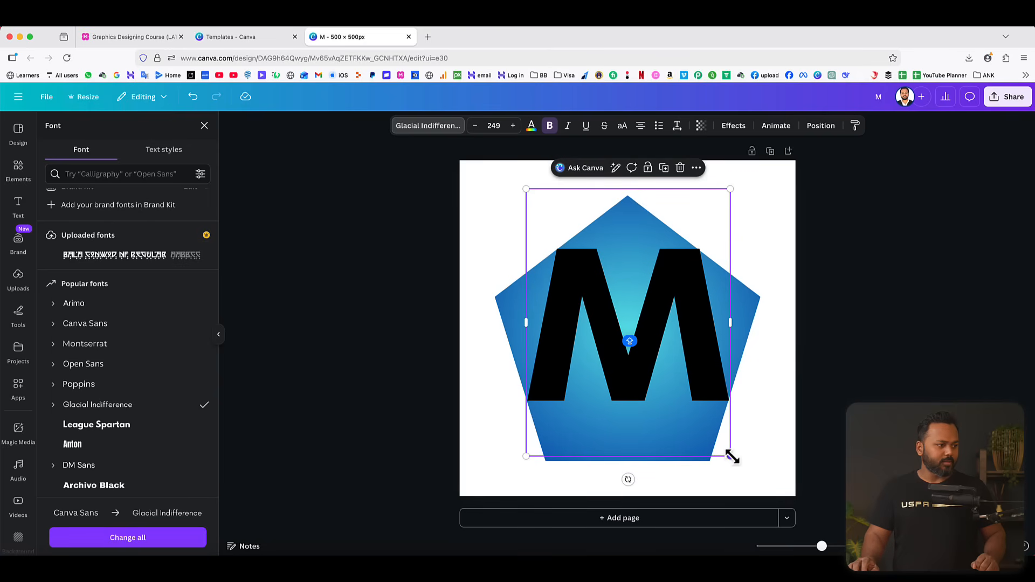
Nudge the M slightly left and down to line its corners up with the pentagon's edges, and deselect it.
{"action": "left_click", "coordinate": [895, 311]}
{"action": "left_click", "coordinate": [673, 300]}
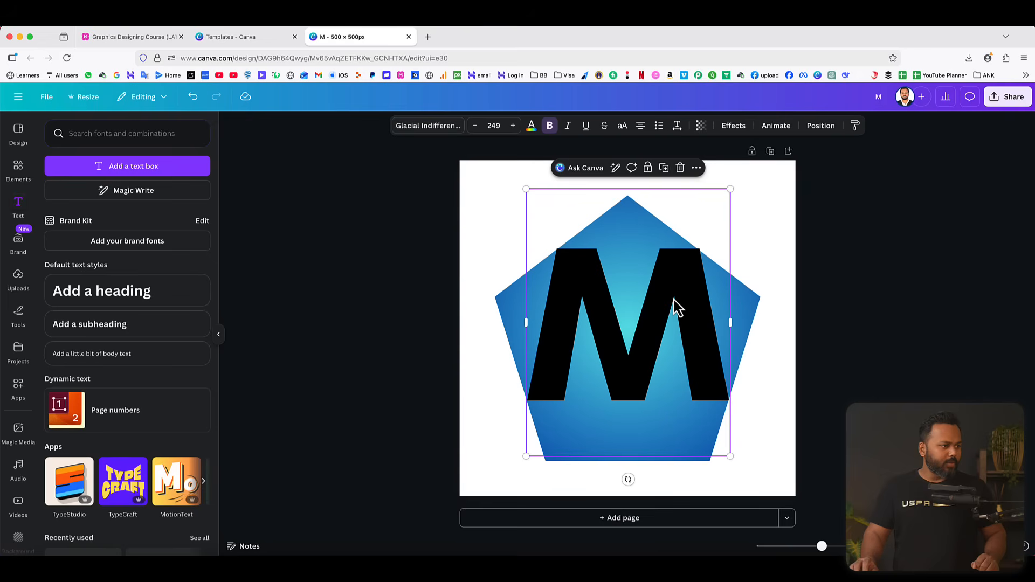
{"action": "left_click", "coordinate": [673, 298]}
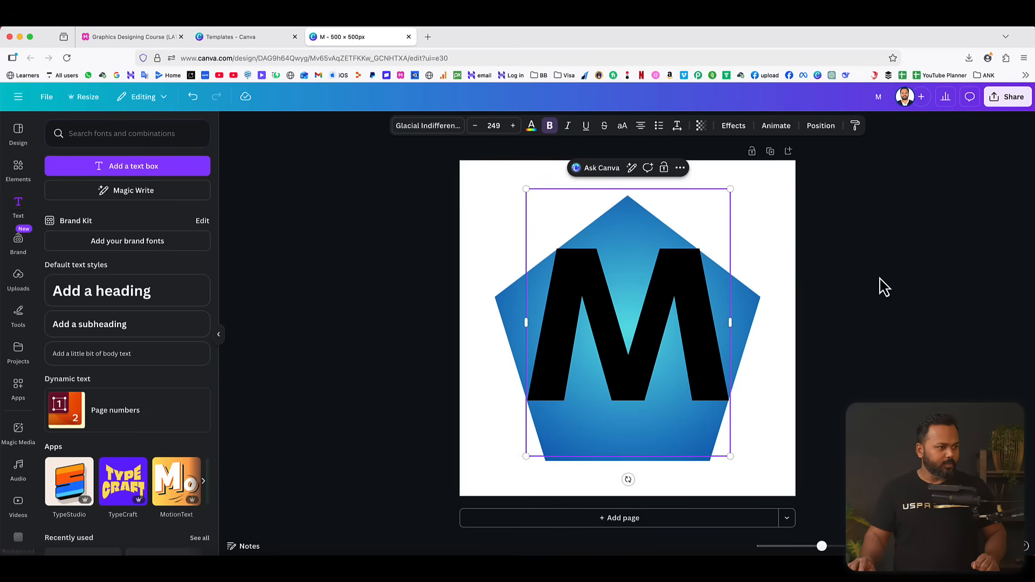
{"action": "left_click", "coordinate": [878, 287]}
{"action": "left_click", "coordinate": [668, 297]}
{"action": "key", "text": "Left"}
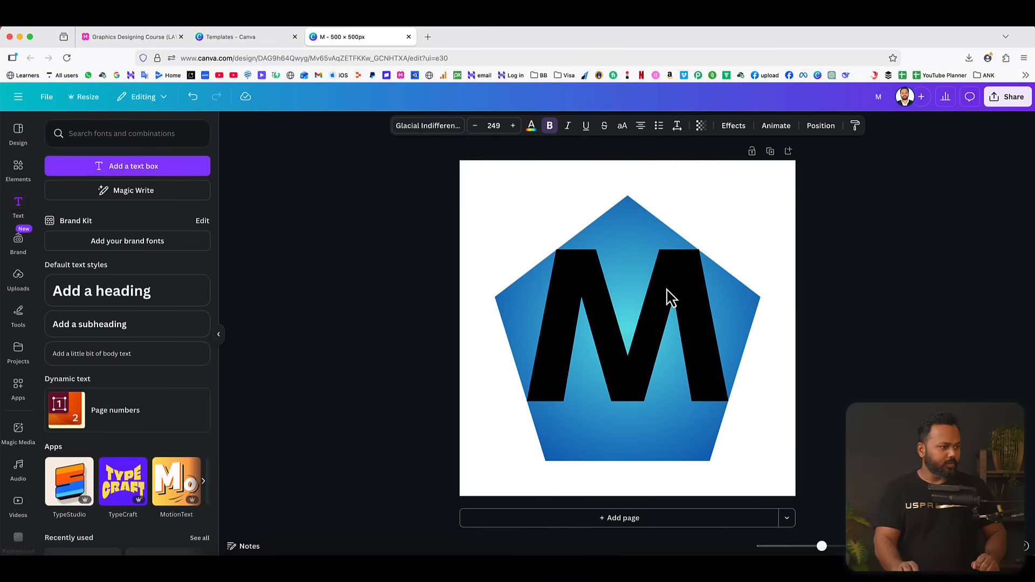
{"action": "left_click", "coordinate": [879, 277]}
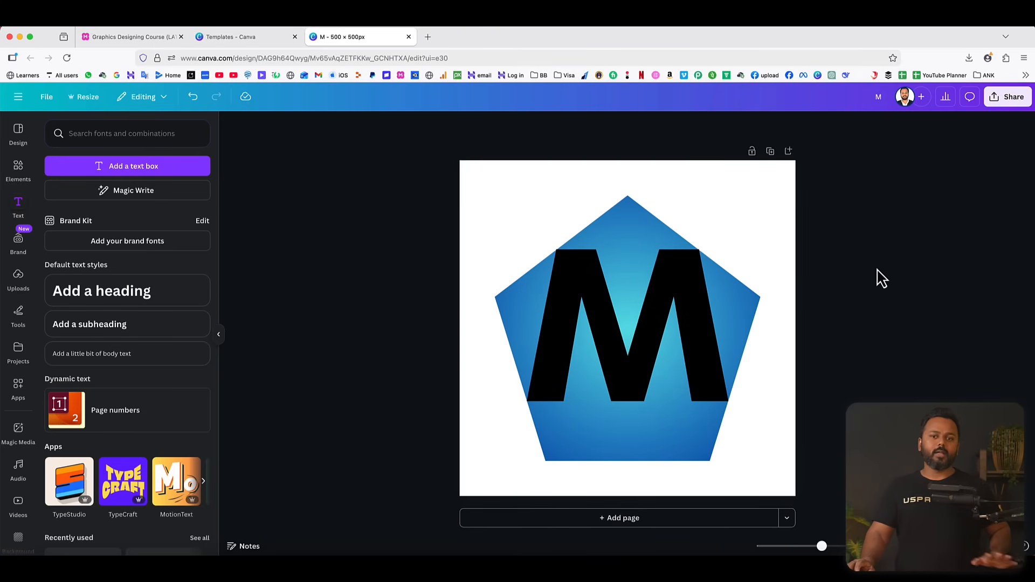
Set the M's text color to white and deselect it.
{"action": "left_click", "coordinate": [578, 286]}
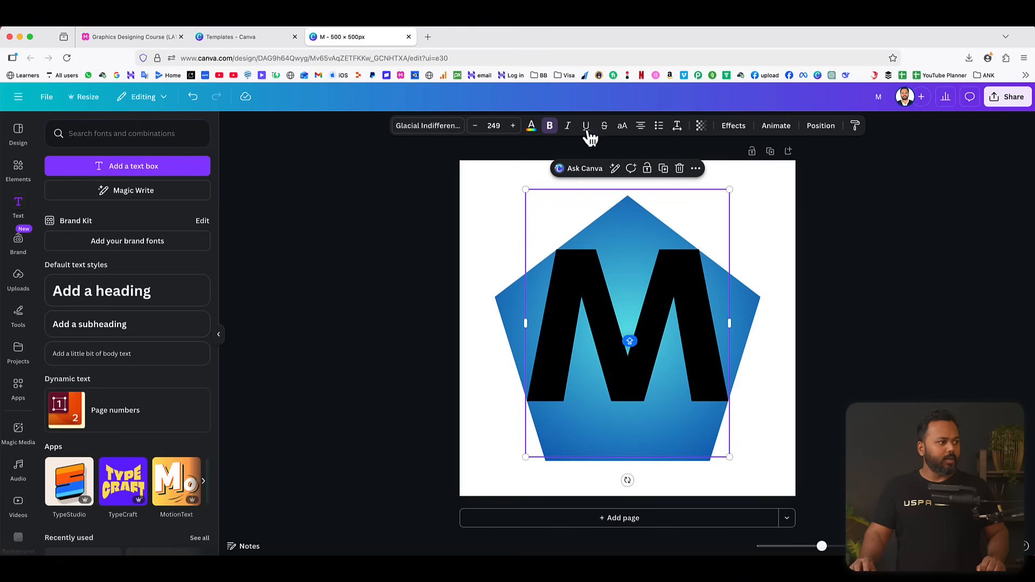
{"action": "left_click", "coordinate": [531, 127]}
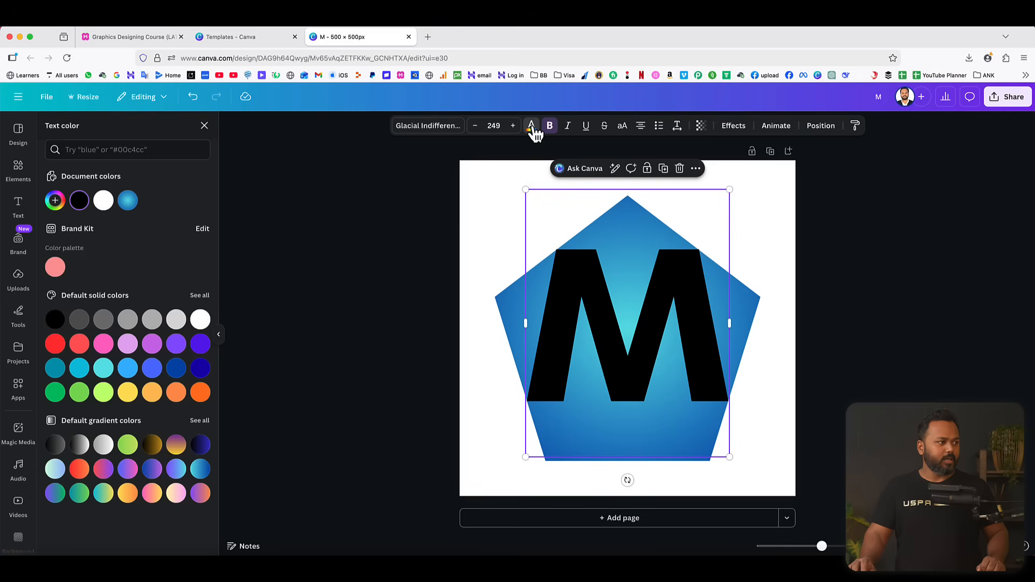
{"action": "left_click", "coordinate": [200, 321]}
{"action": "left_click", "coordinate": [913, 301]}
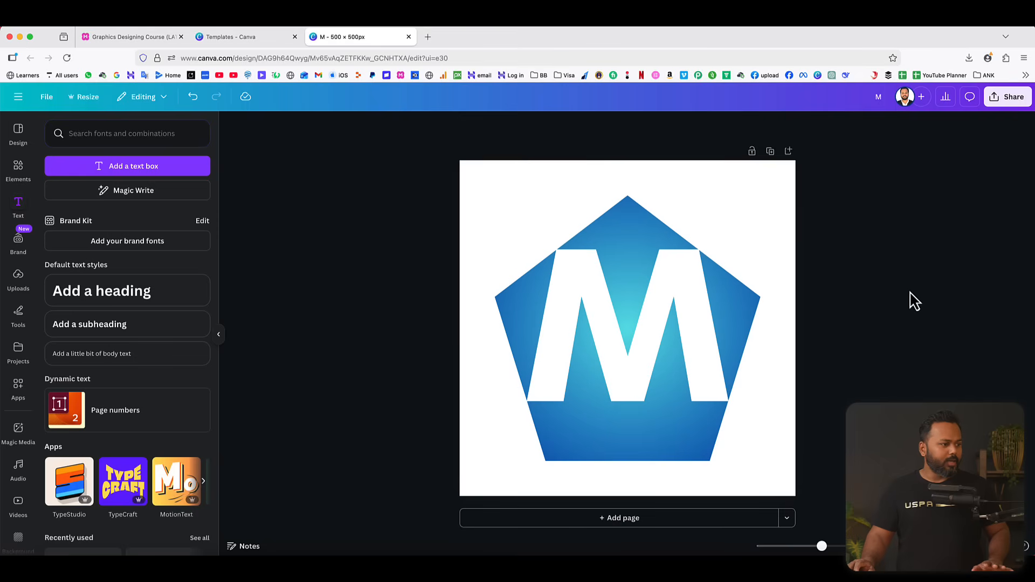
Set up the drawing marker with white color and a weight of 64.
{"action": "left_click", "coordinate": [19, 318]}
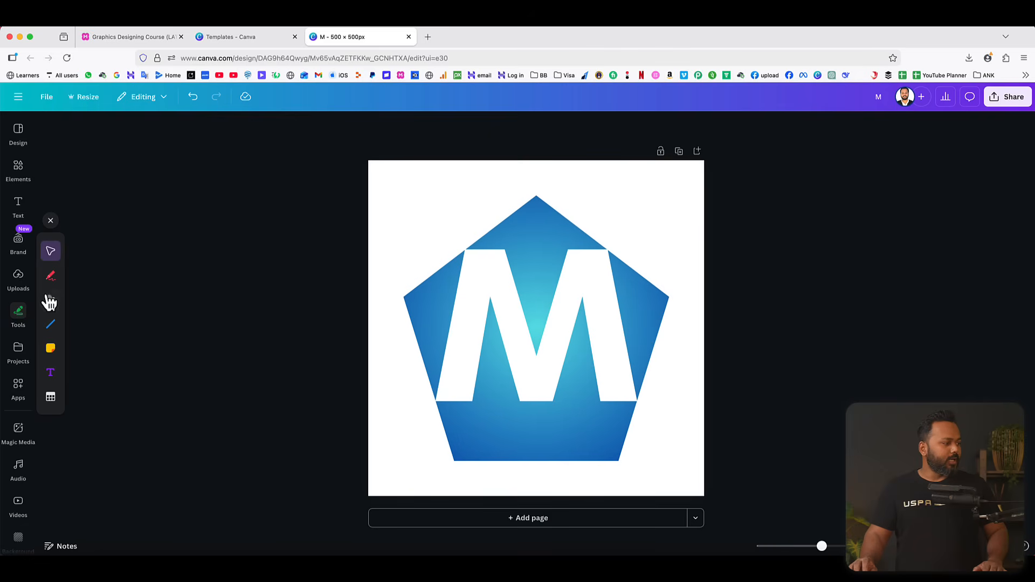
{"action": "left_click", "coordinate": [51, 279]}
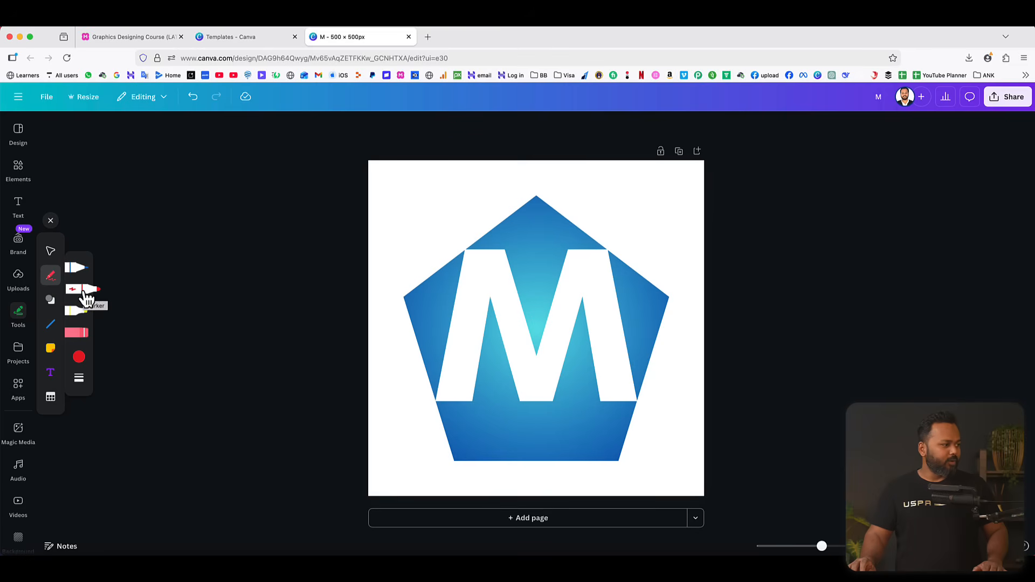
{"action": "left_click", "coordinate": [80, 358]}
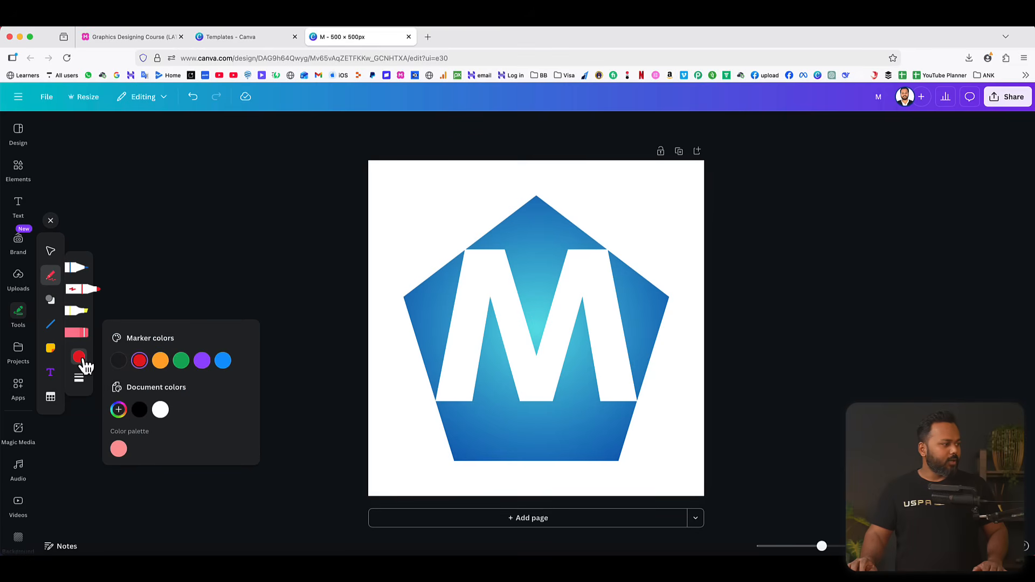
{"action": "left_click", "coordinate": [161, 410]}
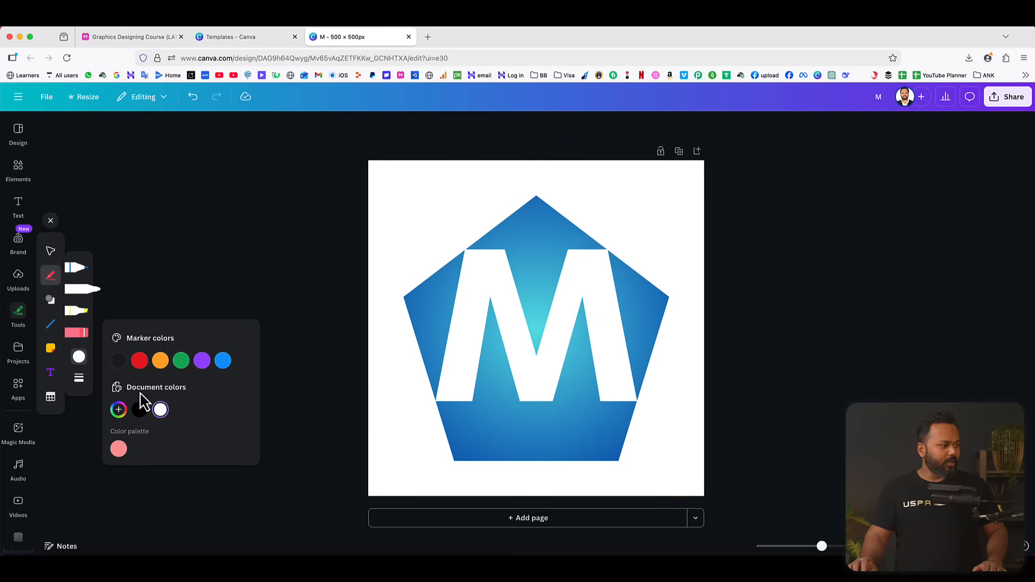
{"action": "left_click", "coordinate": [80, 380]}
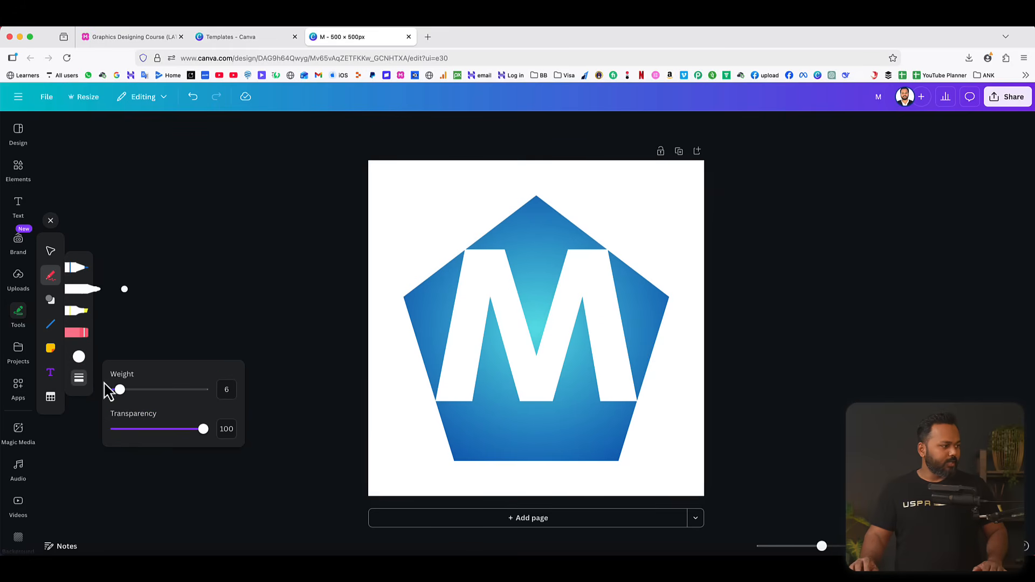
{"action": "left_click_drag", "start_coordinate": [122, 390], "coordinate": [172, 391]}
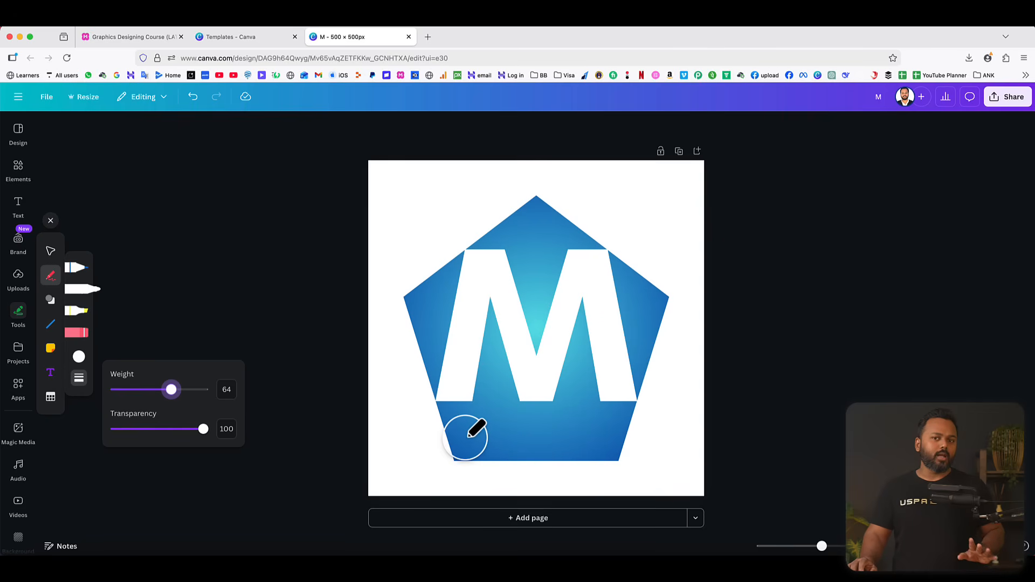
Paint white over the pentagon's base below the M and the blue areas between the letter's legs and its central V.
{"action": "left_click", "coordinate": [453, 417]}
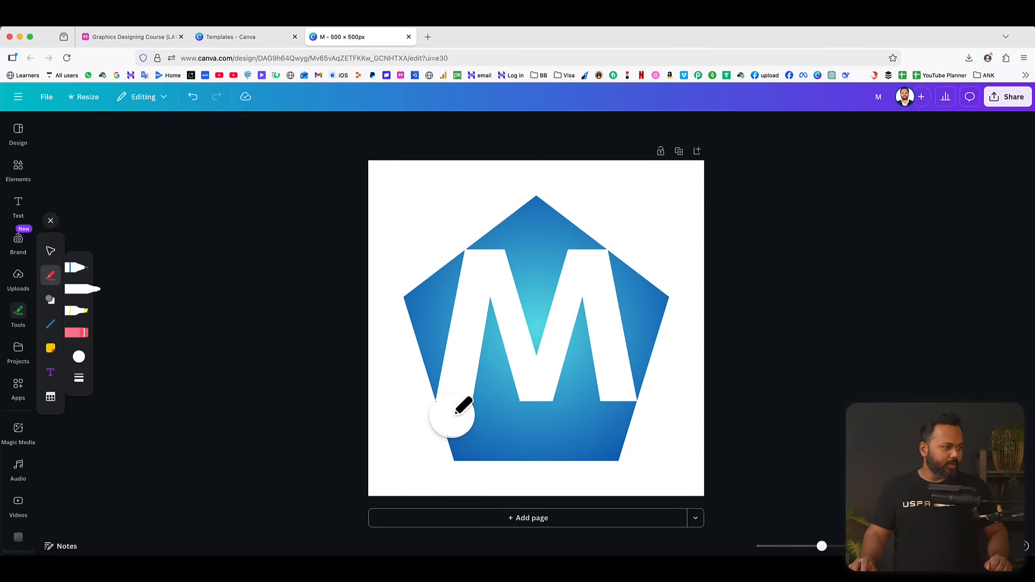
{"action": "mouse_move", "coordinate": [452, 415]}
{"action": "left_mouse_down"}
{"action": "mouse_move", "coordinate": [457, 451]}
{"action": "mouse_move", "coordinate": [483, 415]}
{"action": "mouse_move", "coordinate": [480, 361]}
{"action": "left_mouse_up"}
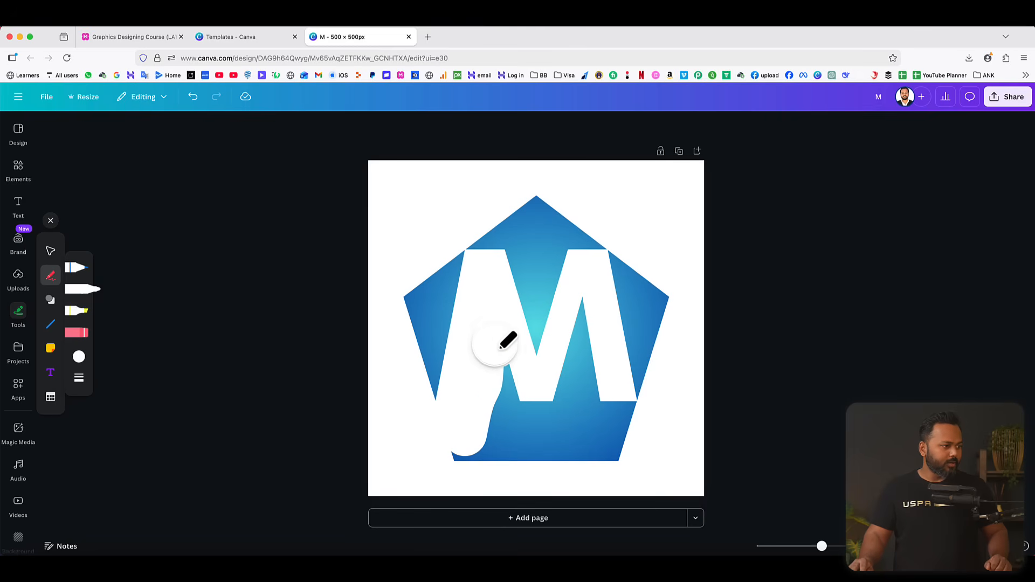
{"action": "mouse_move", "coordinate": [509, 404]}
{"action": "left_mouse_down"}
{"action": "mouse_move", "coordinate": [494, 430]}
{"action": "mouse_move", "coordinate": [462, 448]}
{"action": "mouse_move", "coordinate": [613, 452]}
{"action": "mouse_move", "coordinate": [619, 418]}
{"action": "mouse_move", "coordinate": [543, 415]}
{"action": "mouse_move", "coordinate": [580, 389]}
{"action": "mouse_move", "coordinate": [582, 315]}
{"action": "mouse_move", "coordinate": [563, 479]}
{"action": "left_mouse_up"}
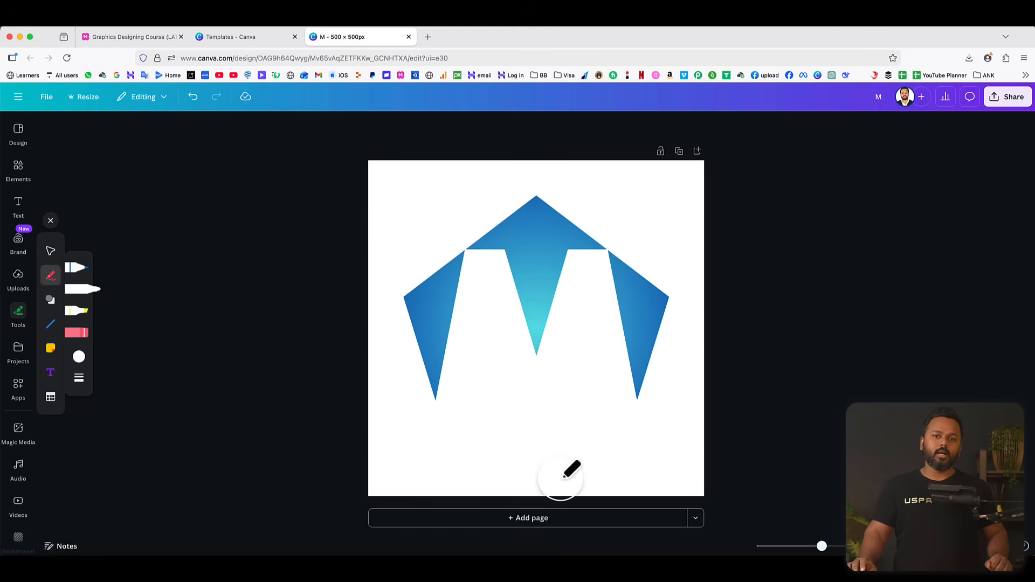
Download the logo as a 500 × 500 px PNG to the Desktop, replacing the existing M.png.
{"action": "left_click", "coordinate": [1010, 102]}
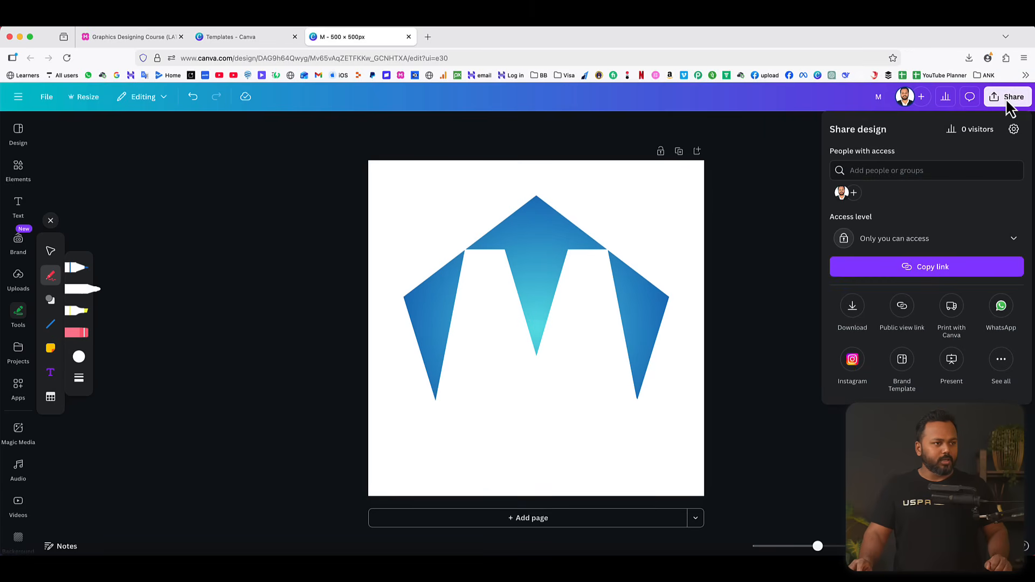
{"action": "left_click", "coordinate": [852, 308]}
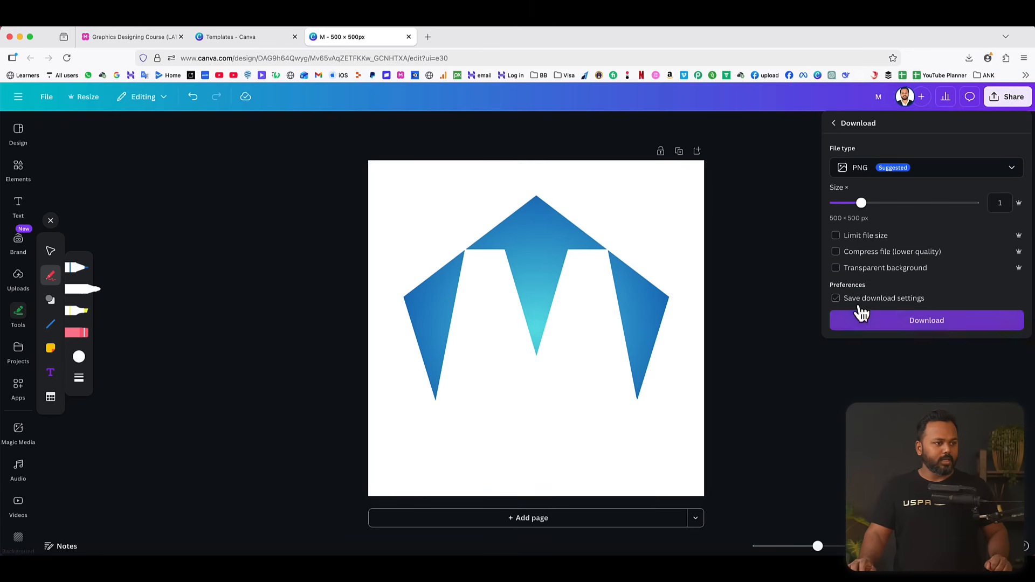
{"action": "left_click", "coordinate": [927, 321]}
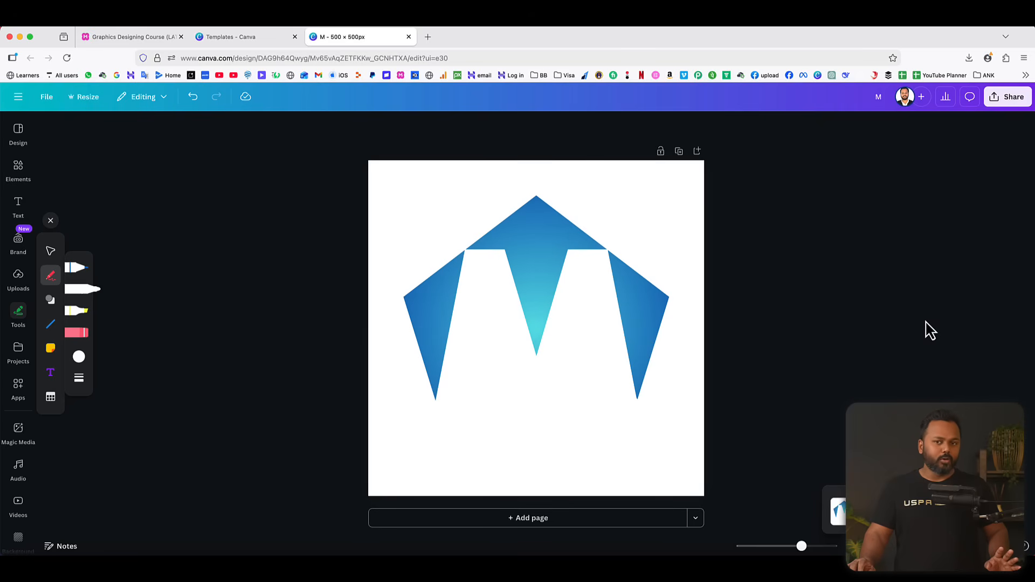
{"action": "key", "text": "Return"}
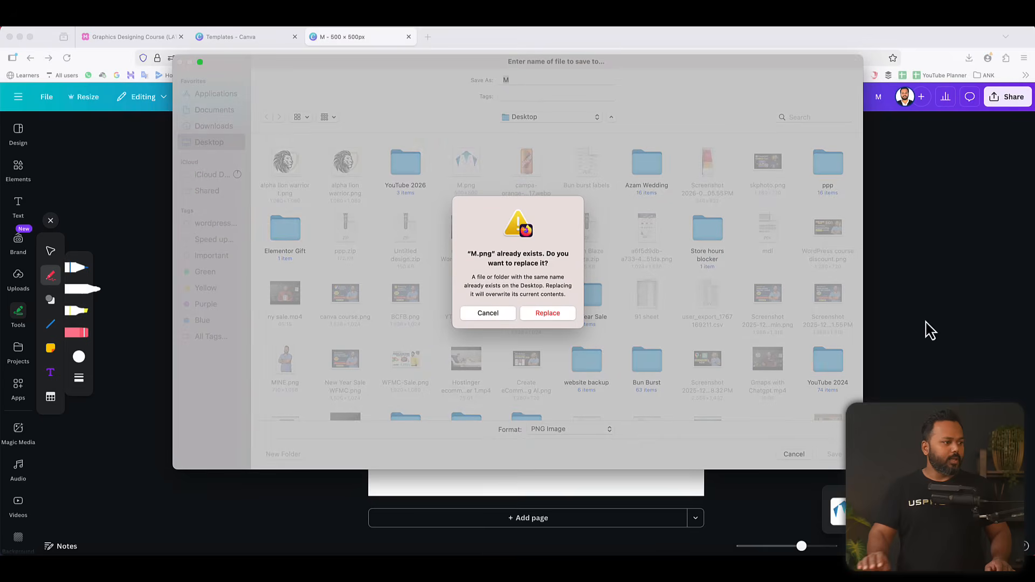
{"action": "left_click", "coordinate": [541, 314]}
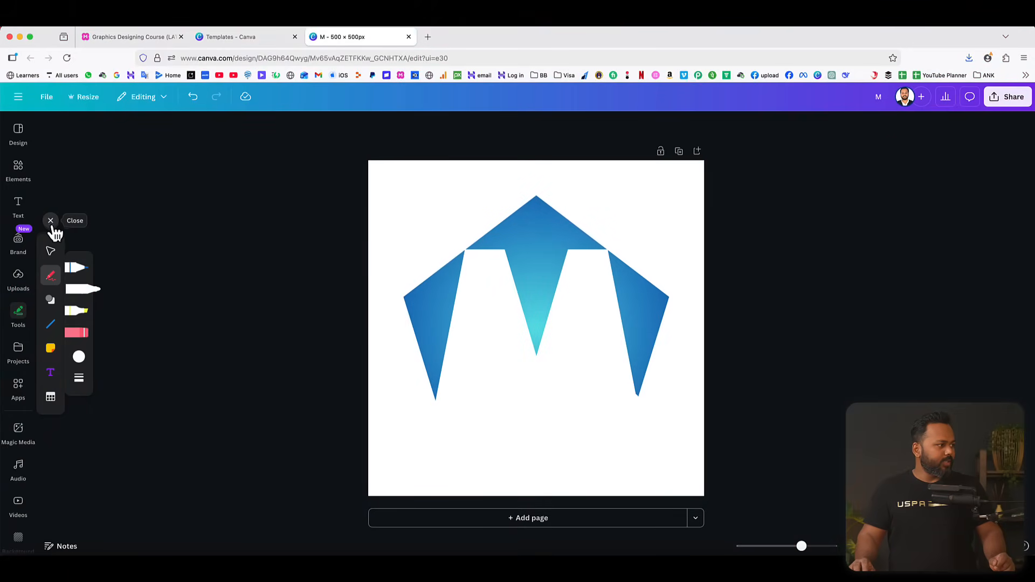
Close the drawing tools and undo the white marker strokes painted over the pentagon.
{"action": "left_click", "coordinate": [50, 222]}
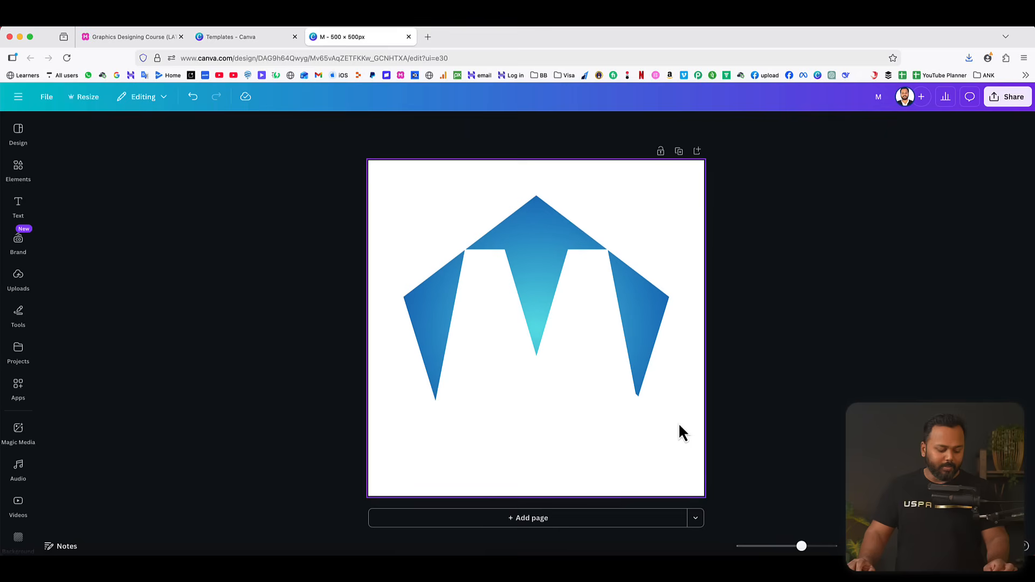
{"action": "key", "text": "super+z"}
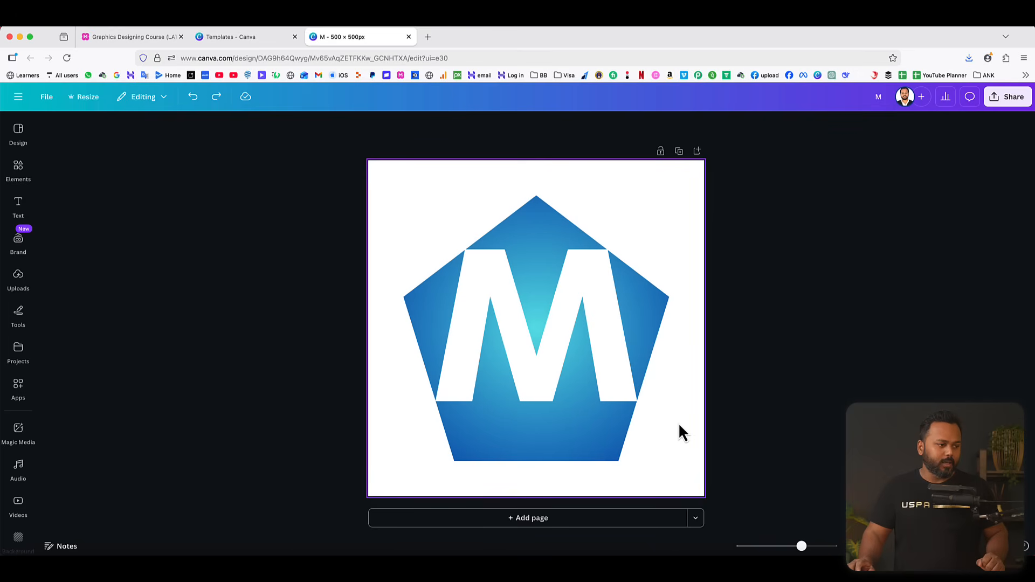
Upload the downloaded M.png logo image to the uploads library.
{"action": "left_click", "coordinate": [19, 277]}
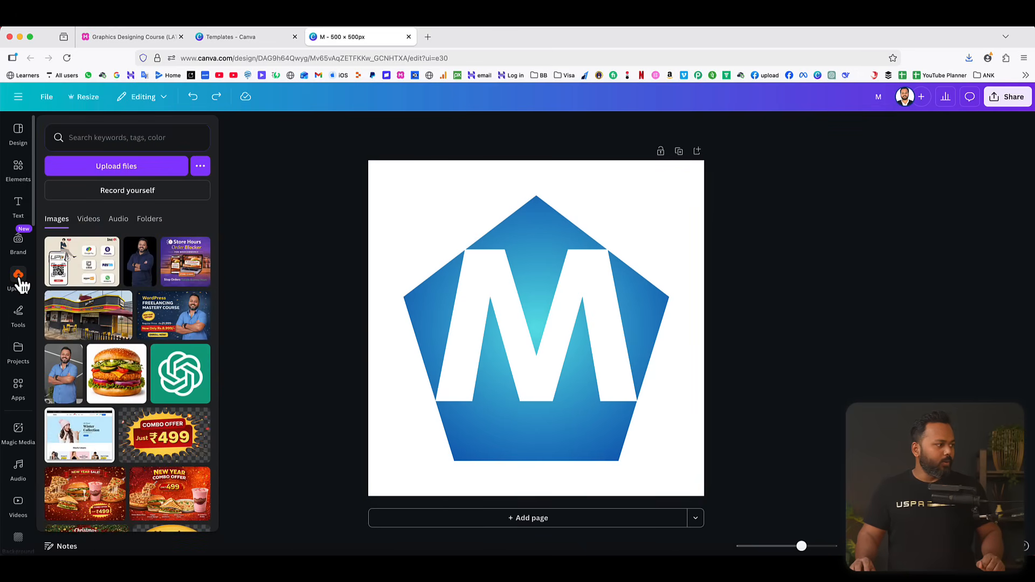
{"action": "left_click", "coordinate": [141, 169]}
{"action": "double_click", "coordinate": [198, 105]}
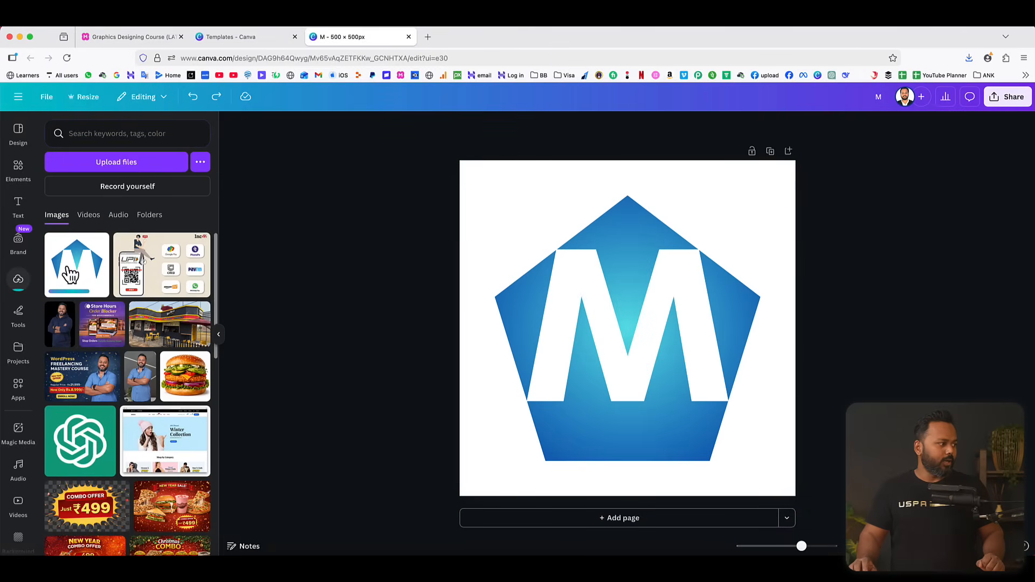
{"action": "left_click_drag", "start_coordinate": [77, 277], "coordinate": [49, 283]}
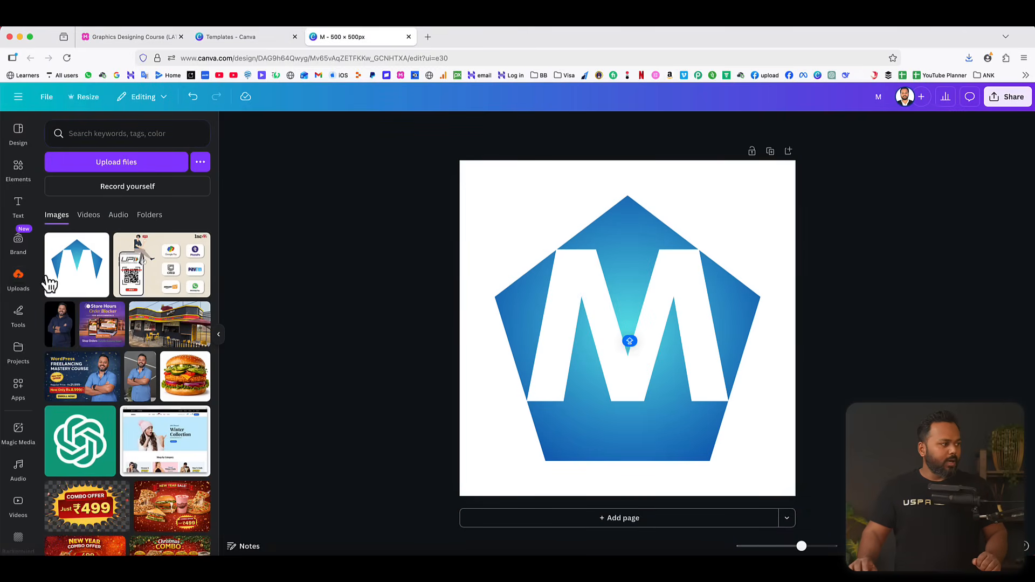
Fill the pentagon with the red-orange gradient (#ff3131, #ff914d) in the circular style and deselect it.
{"action": "left_click", "coordinate": [506, 305]}
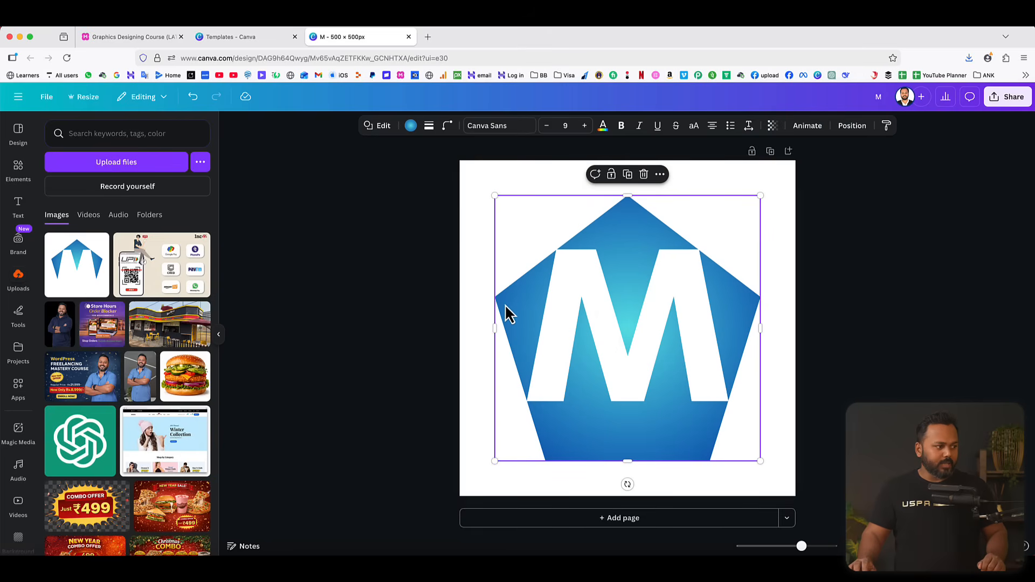
{"action": "left_click", "coordinate": [411, 125]}
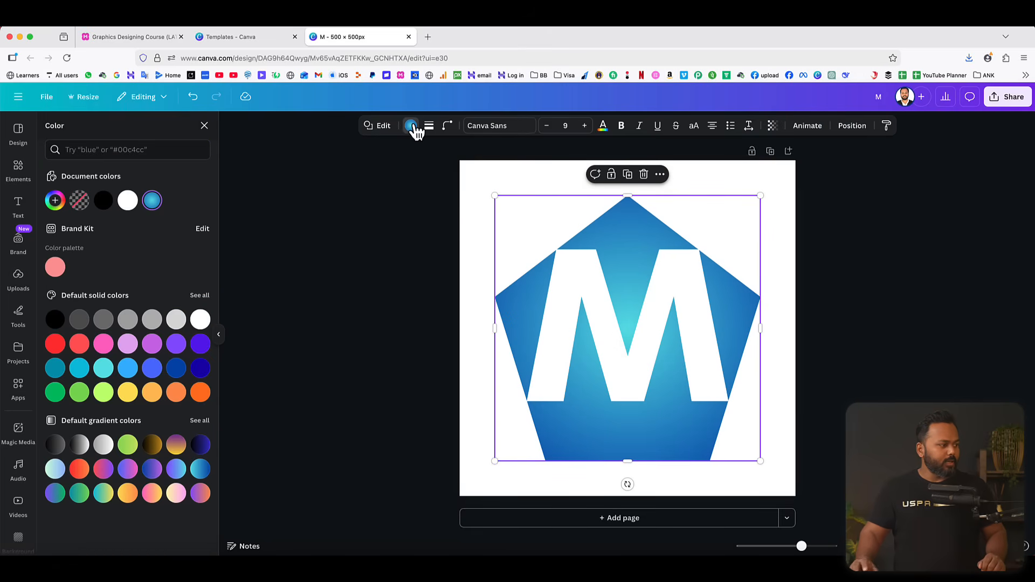
{"action": "left_click", "coordinate": [80, 469]}
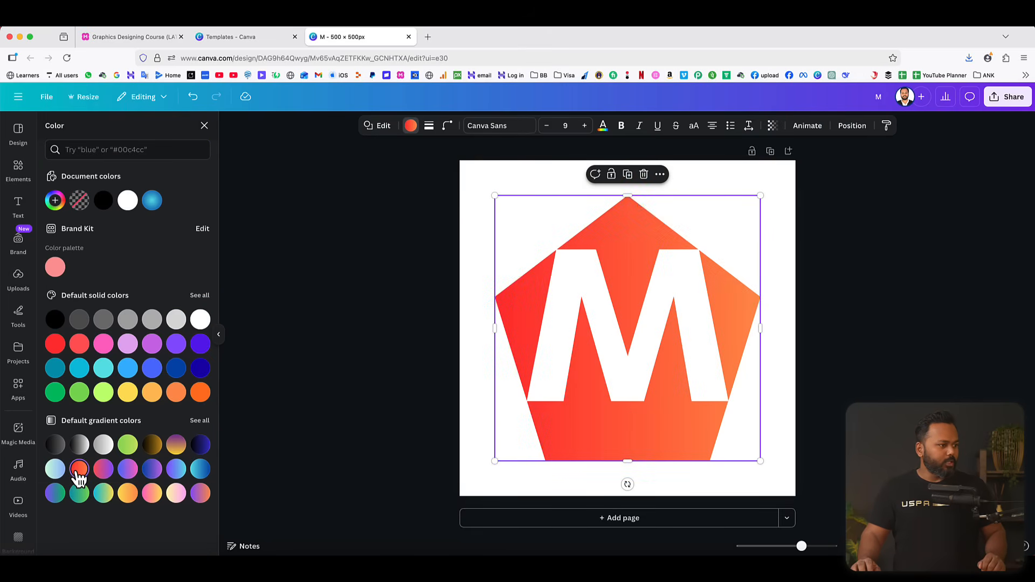
{"action": "left_click", "coordinate": [55, 202]}
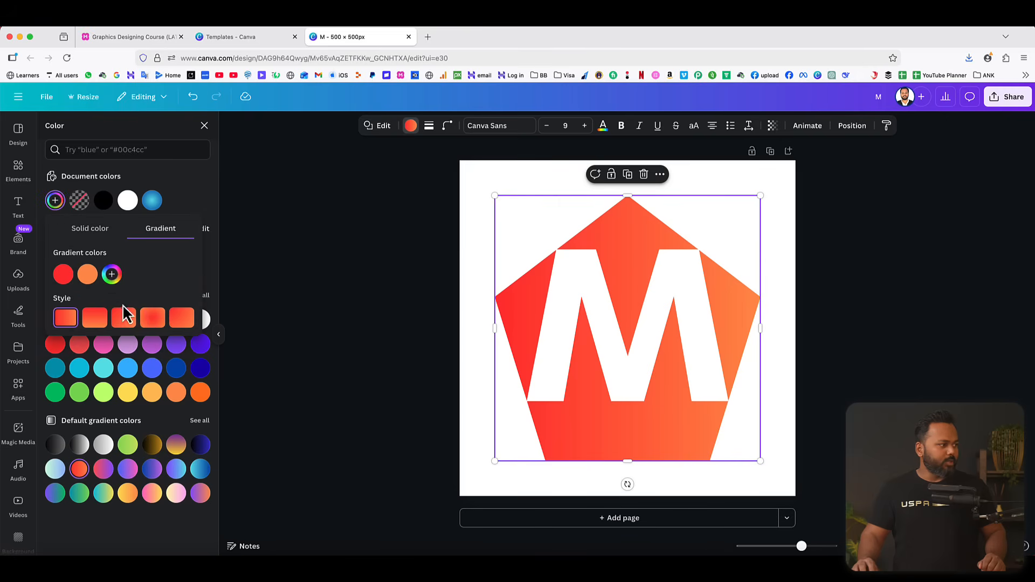
{"action": "left_click", "coordinate": [153, 320]}
{"action": "left_click", "coordinate": [333, 324]}
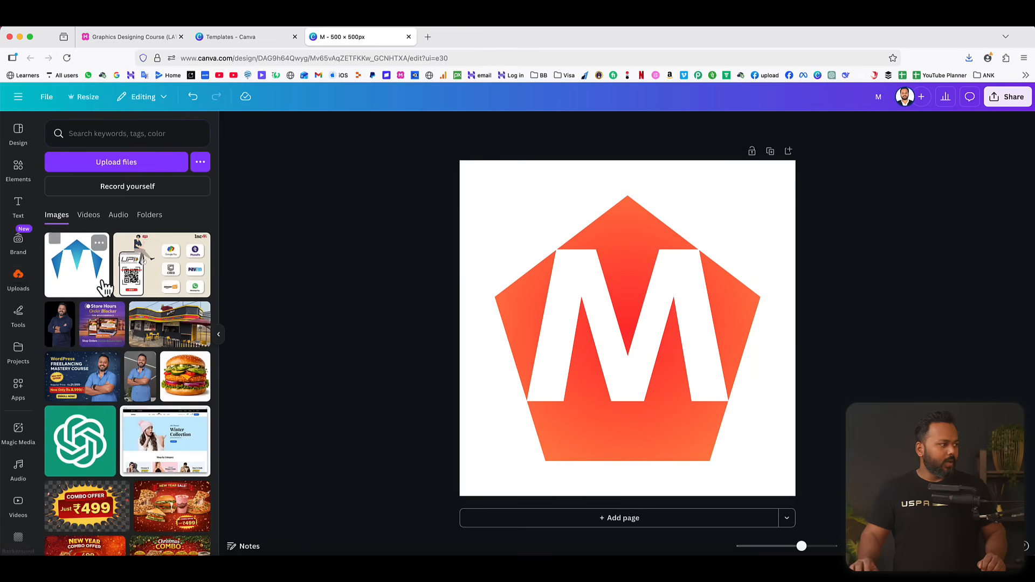
Place the uploaded blue logo image on the page, align it to the upper-left corner and scale it to cover the whole page.
{"action": "left_click", "coordinate": [75, 273]}
{"action": "left_click_drag", "start_coordinate": [689, 318], "coordinate": [616, 244]}
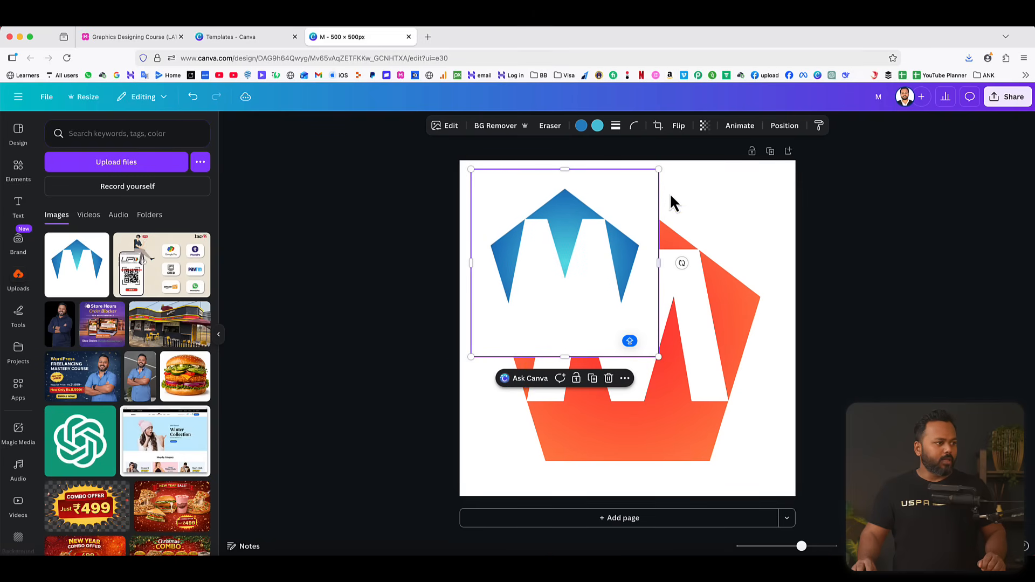
{"action": "left_click_drag", "start_coordinate": [549, 251], "coordinate": [540, 247]}
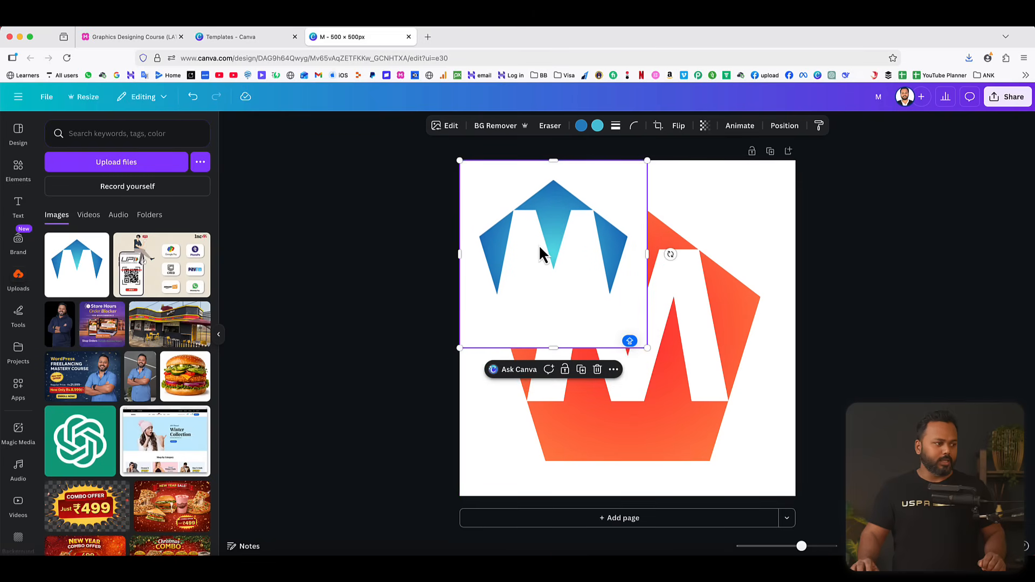
{"action": "left_click_drag", "start_coordinate": [647, 348], "coordinate": [816, 471]}
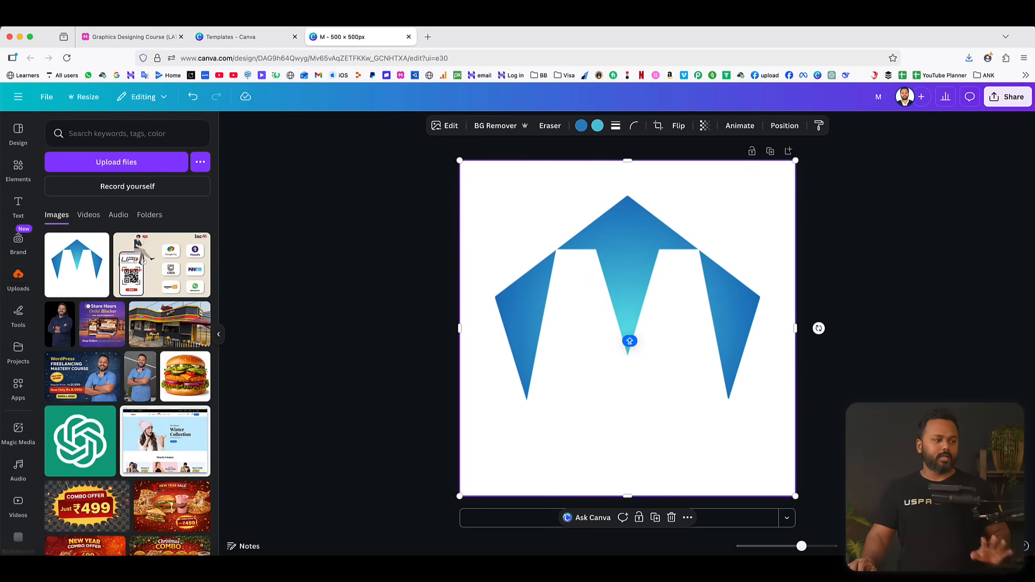
{"action": "left_click", "coordinate": [899, 342]}
Remove the white background from the blue logo image with BG Remover and deselect it.
{"action": "left_click", "coordinate": [635, 232]}
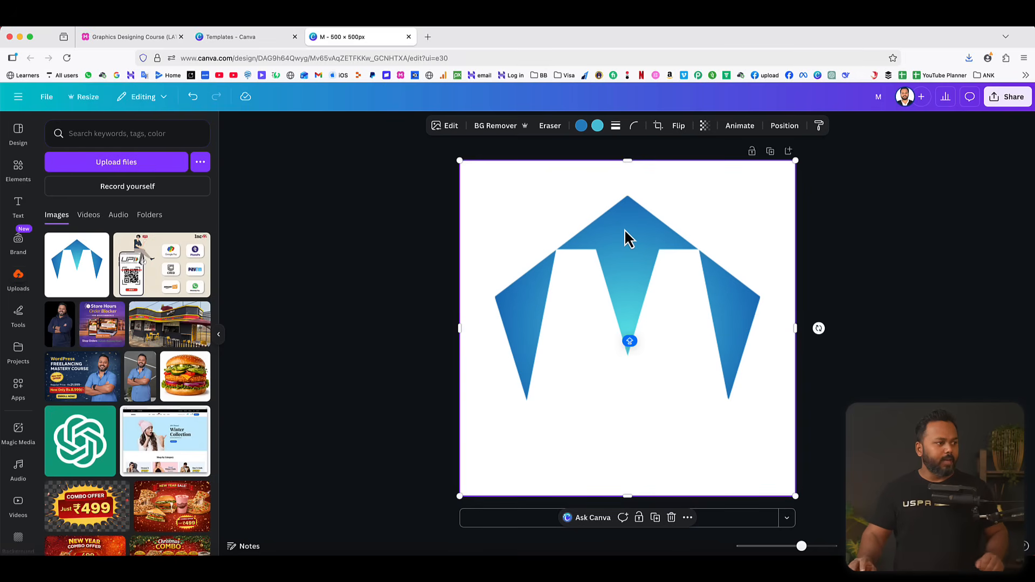
{"action": "left_click", "coordinate": [499, 134]}
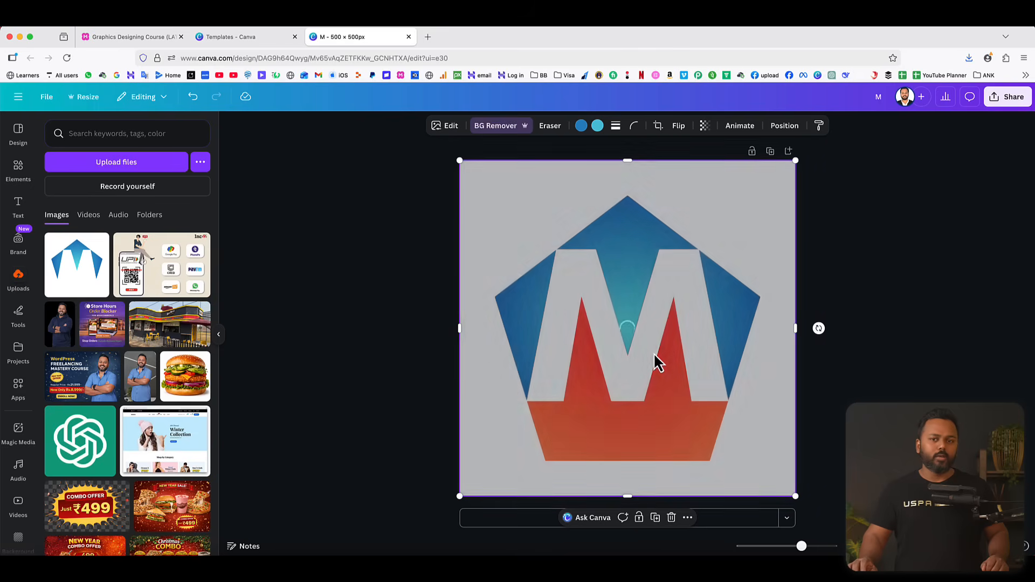
{"action": "left_click", "coordinate": [884, 281]}
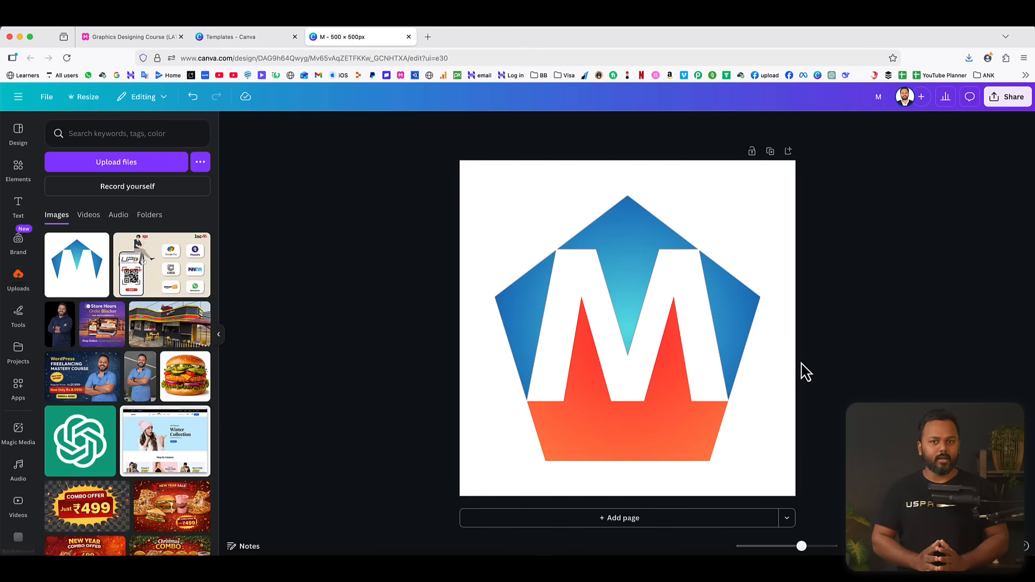
Switch to the MindMeister course outline to check the next logo topic, and return to the Canva design.
{"action": "left_click", "coordinate": [93, 37]}
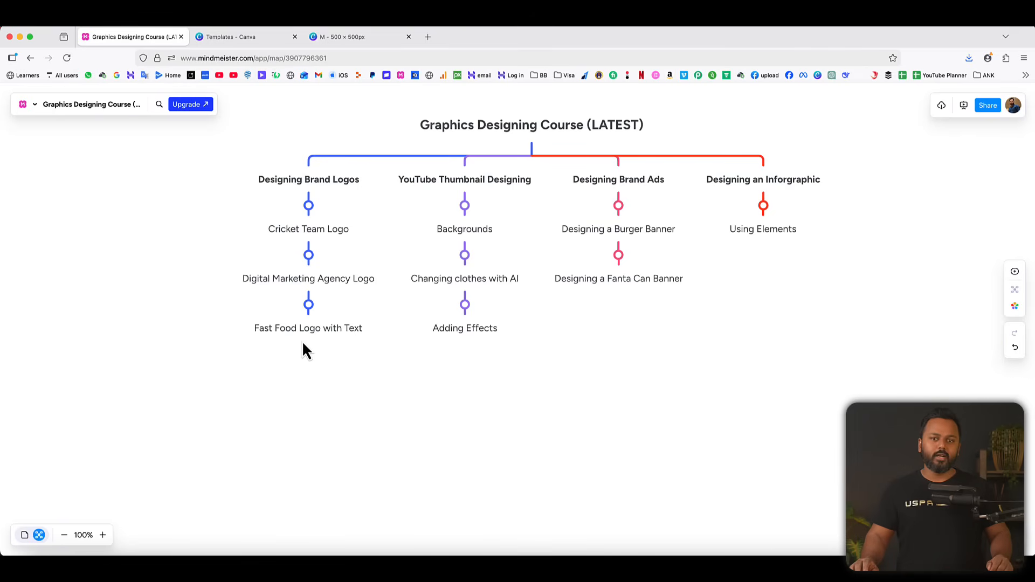
{"action": "left_click", "coordinate": [378, 38]}
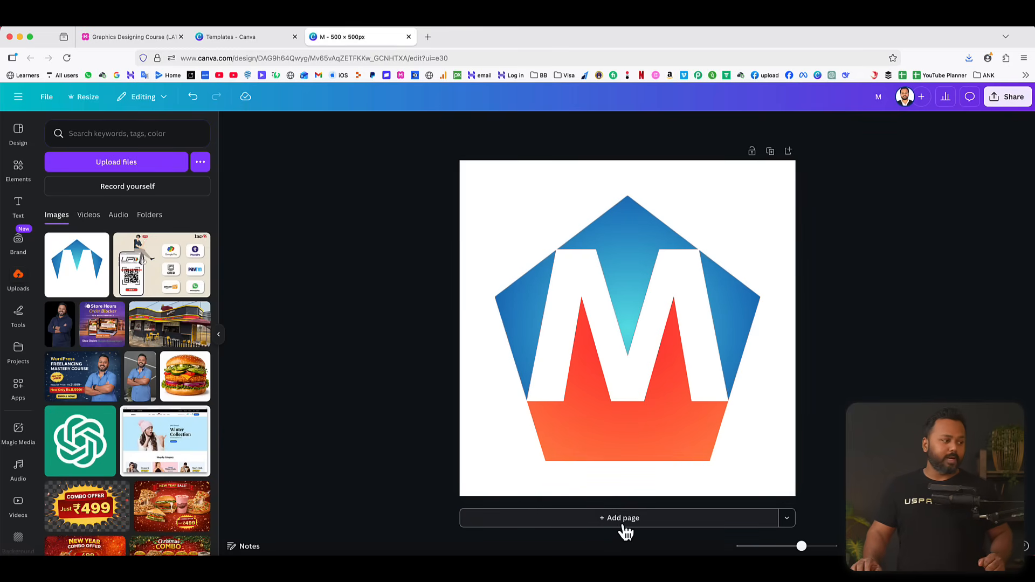
{"action": "left_click", "coordinate": [19, 98]}
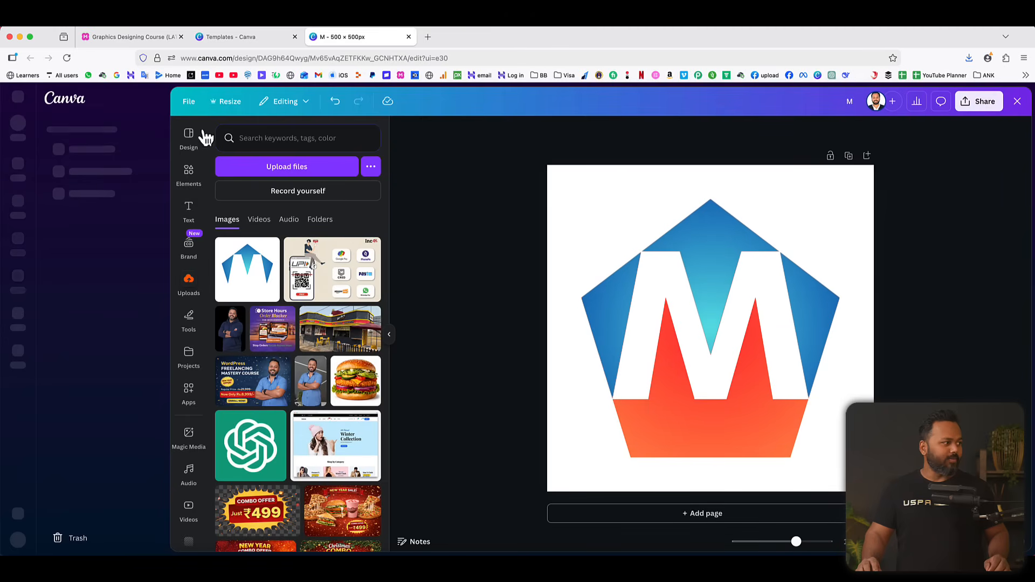
{"action": "left_click", "coordinate": [19, 98]}
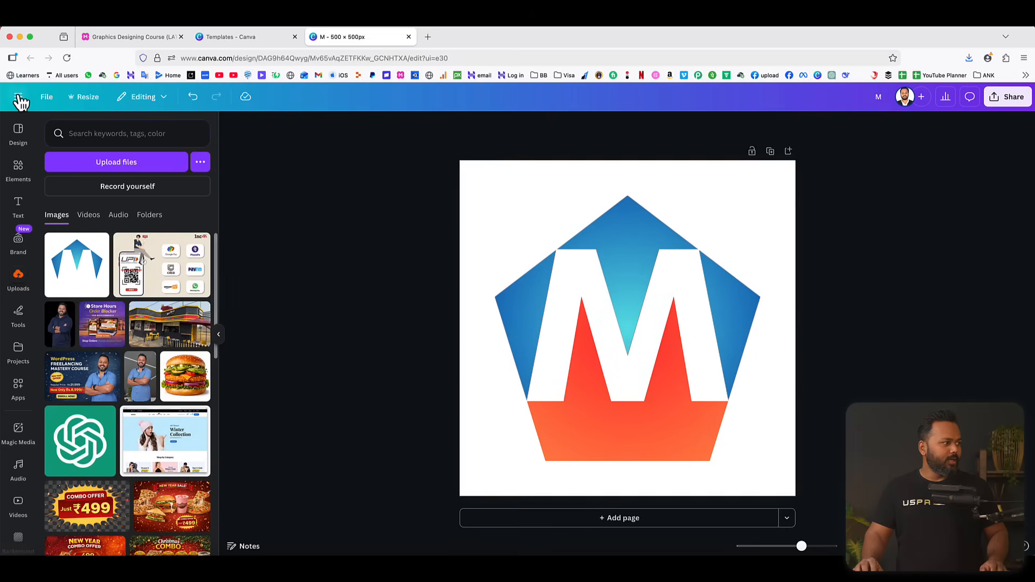
Add a second blank page to the design and go to it.
{"action": "left_click", "coordinate": [615, 518]}
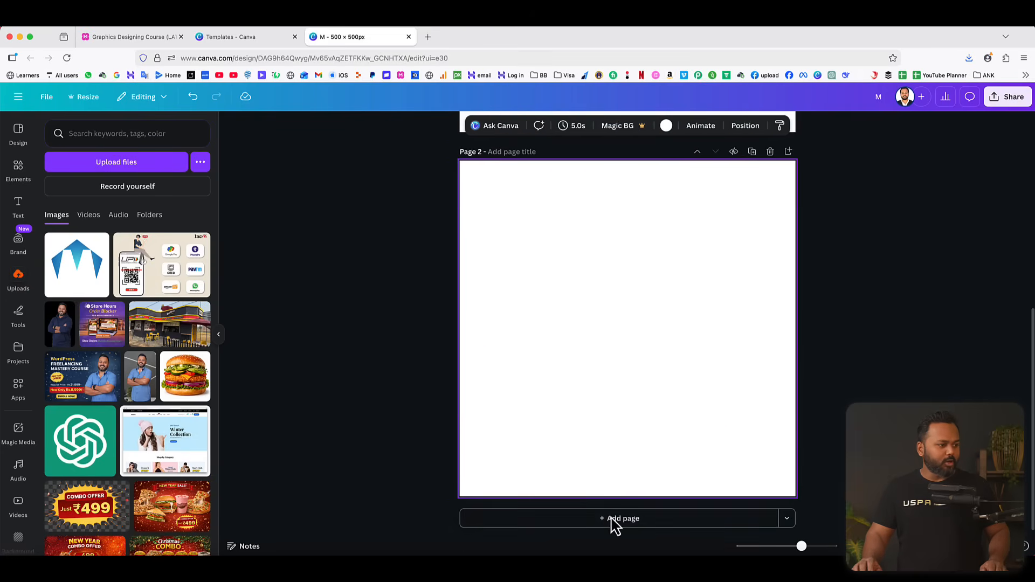
{"action": "scroll", "coordinate": [694, 300], "scroll_direction": "up", "scroll_amount": 5}
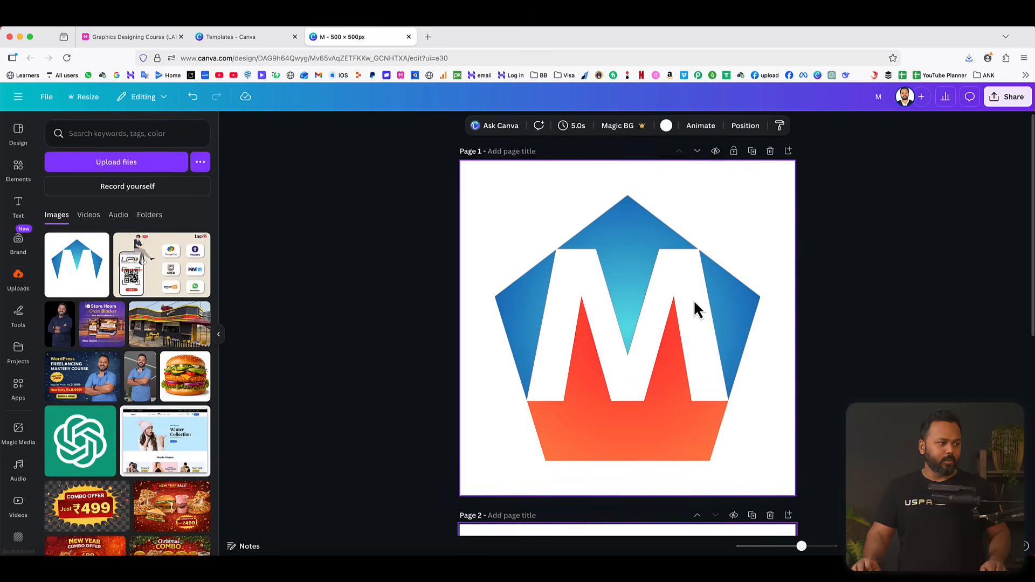
{"action": "scroll", "coordinate": [658, 359], "scroll_direction": "down", "scroll_amount": 5}
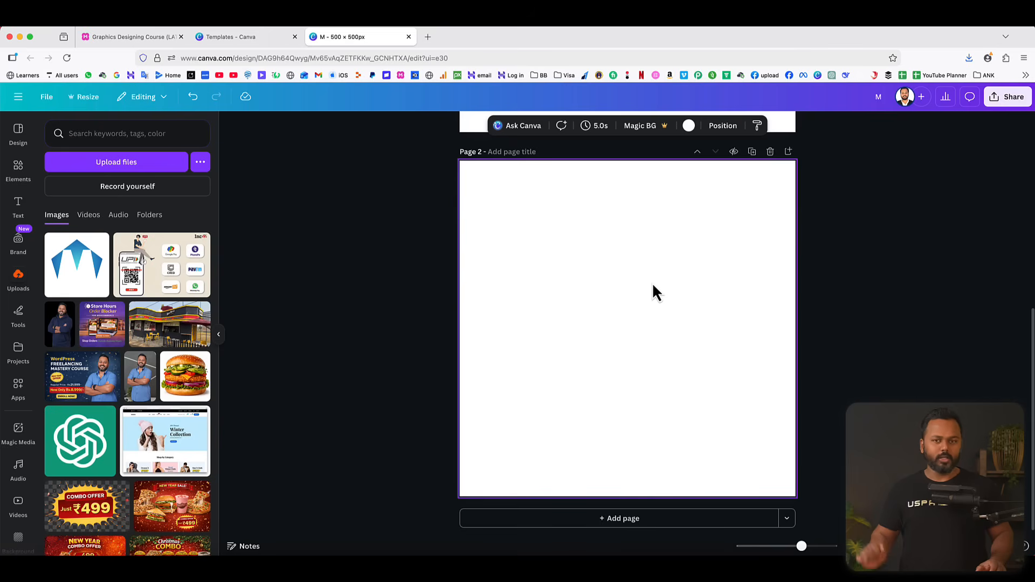
Add a circle to page 2, enlarge it to nearly fill the page, and center it.
{"action": "left_click", "coordinate": [18, 170]}
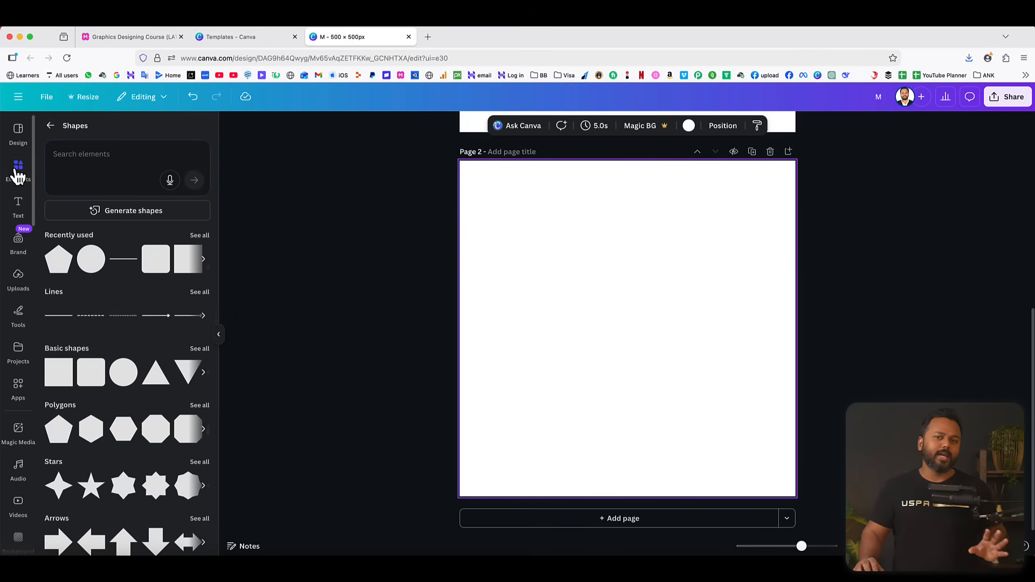
{"action": "left_click", "coordinate": [91, 260]}
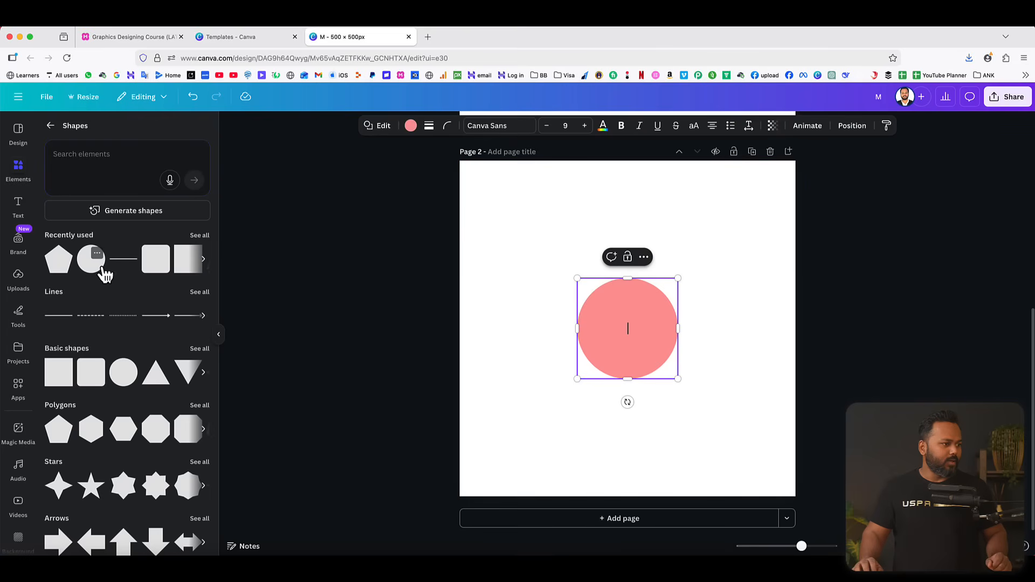
{"action": "left_click", "coordinate": [746, 317]}
{"action": "left_click_drag", "start_coordinate": [619, 308], "coordinate": [711, 212]}
{"action": "left_click_drag", "start_coordinate": [669, 285], "coordinate": [456, 468]}
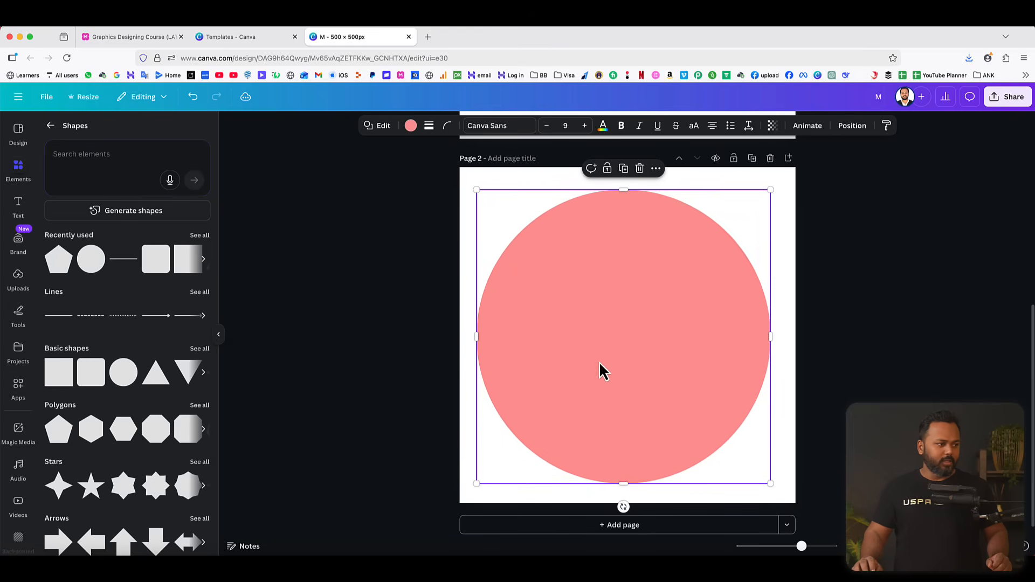
{"action": "left_click_drag", "start_coordinate": [629, 334], "coordinate": [630, 331]}
{"action": "left_click", "coordinate": [863, 282]}
{"action": "left_click", "coordinate": [695, 289]}
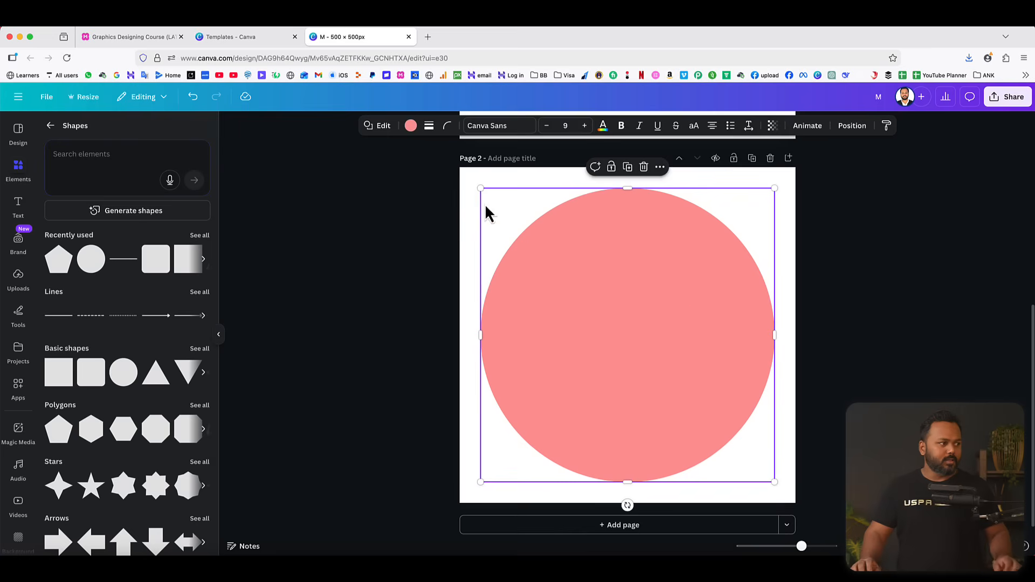
Fill the large circle on page 2 with dark grey #222222 and deselect it.
{"action": "left_click", "coordinate": [411, 127]}
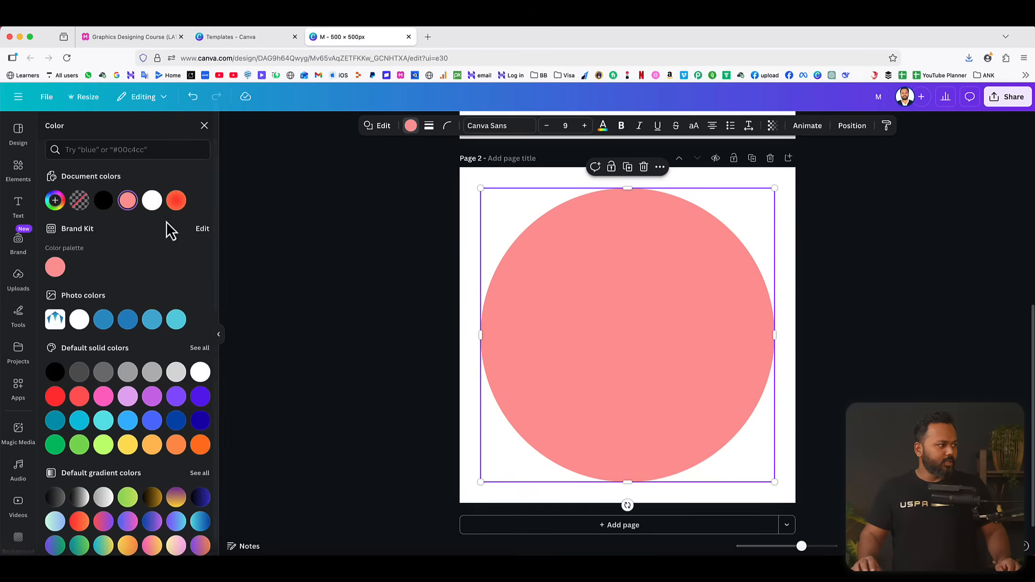
{"action": "left_click", "coordinate": [104, 201]}
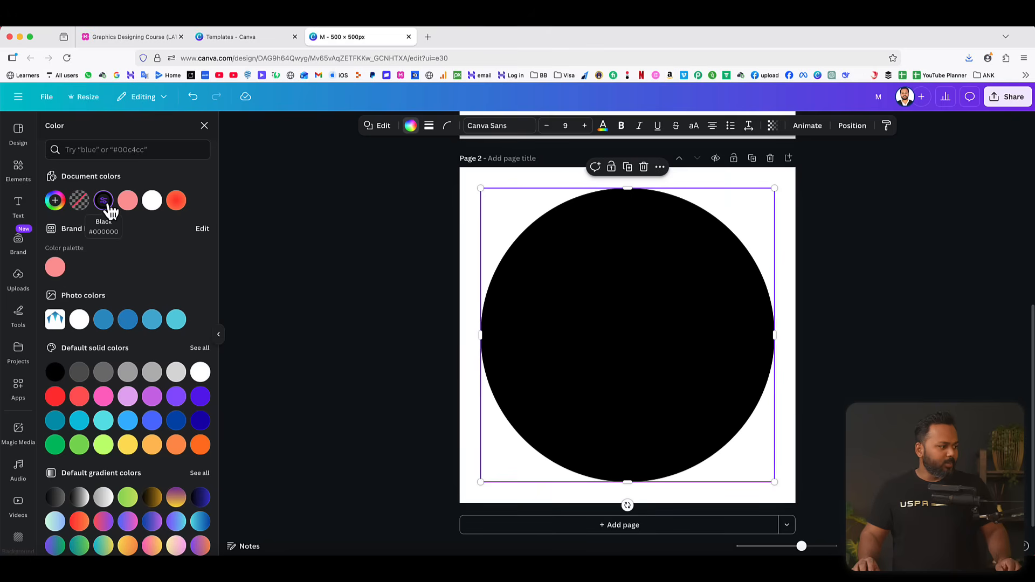
{"action": "left_click", "coordinate": [55, 202]}
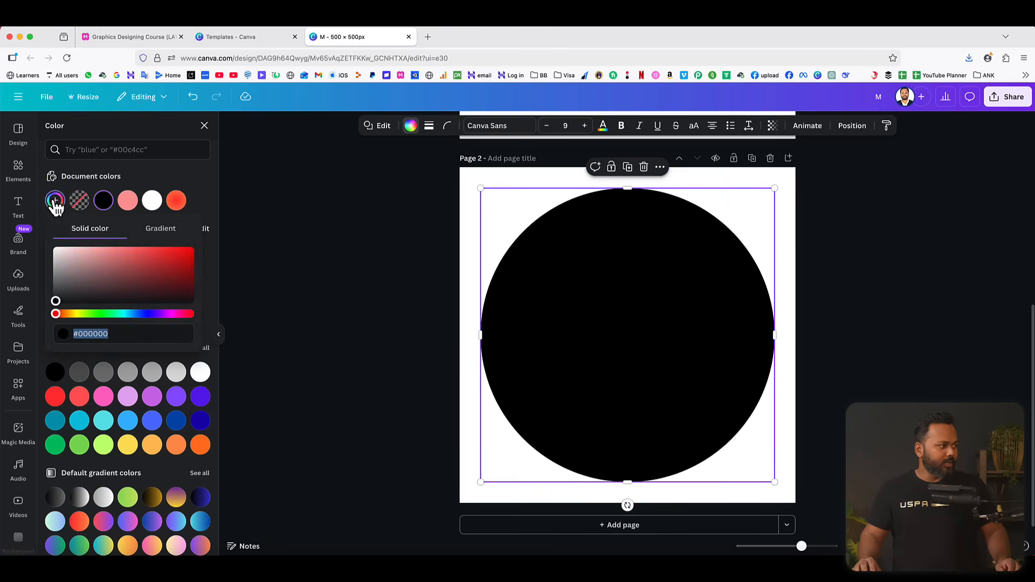
{"action": "left_click_drag", "start_coordinate": [56, 301], "coordinate": [56, 305]}
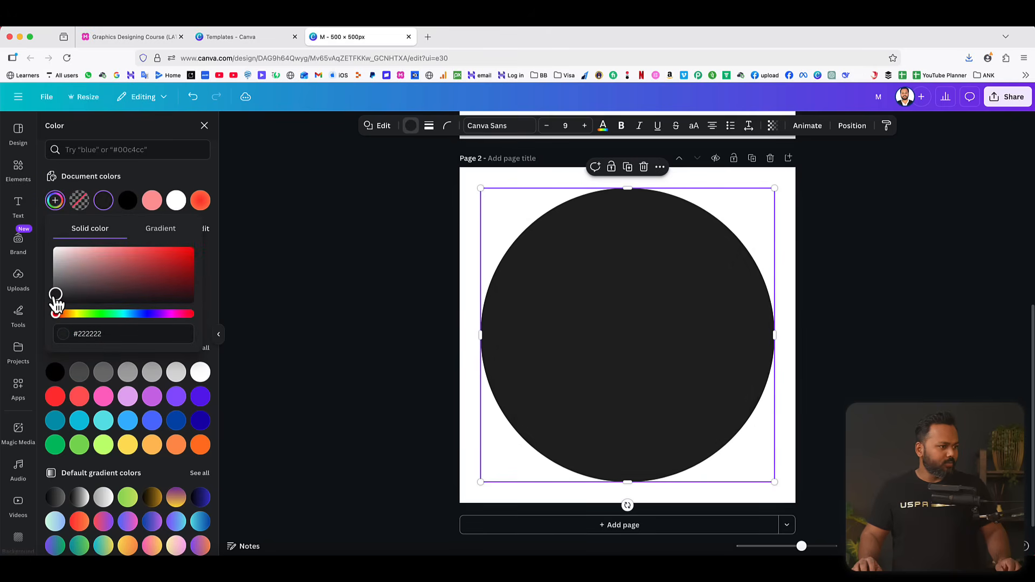
{"action": "left_click", "coordinate": [300, 282]}
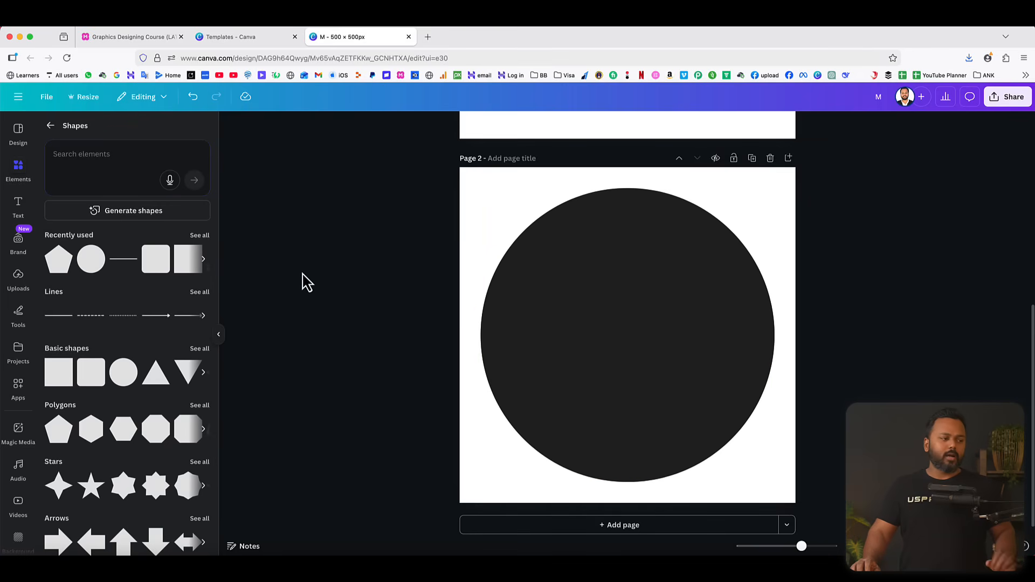
Duplicate the dark circle, offset the copy, and fill it with the default red-to-orange gradient.
{"action": "left_click", "coordinate": [616, 324]}
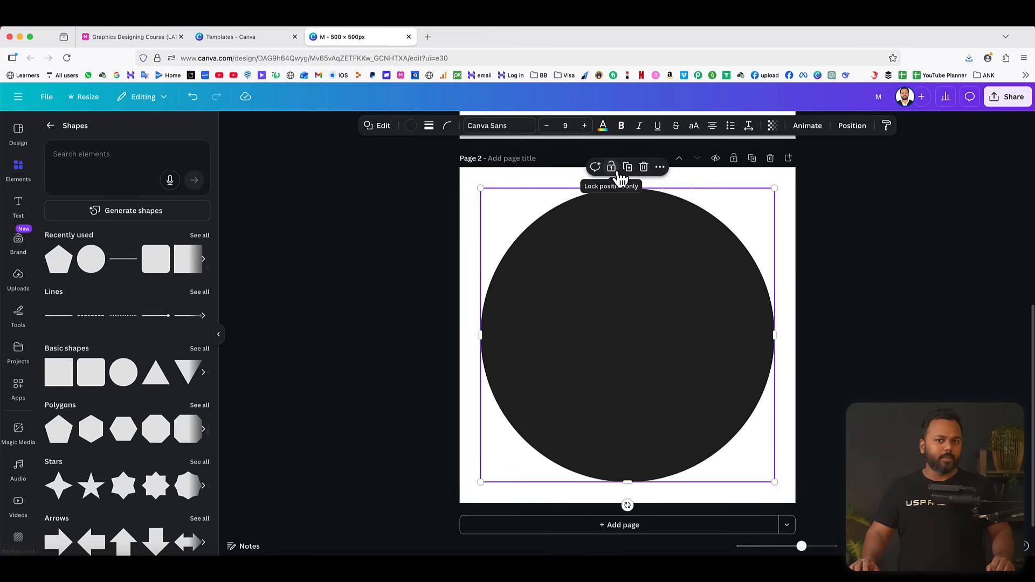
{"action": "left_click", "coordinate": [887, 243]}
{"action": "left_click", "coordinate": [608, 272]}
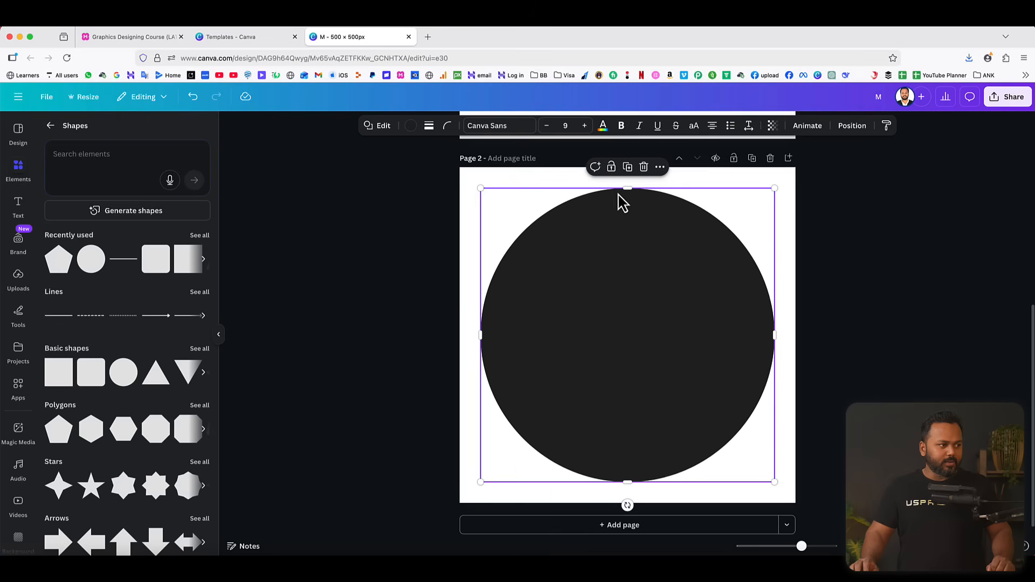
{"action": "left_click", "coordinate": [628, 168]}
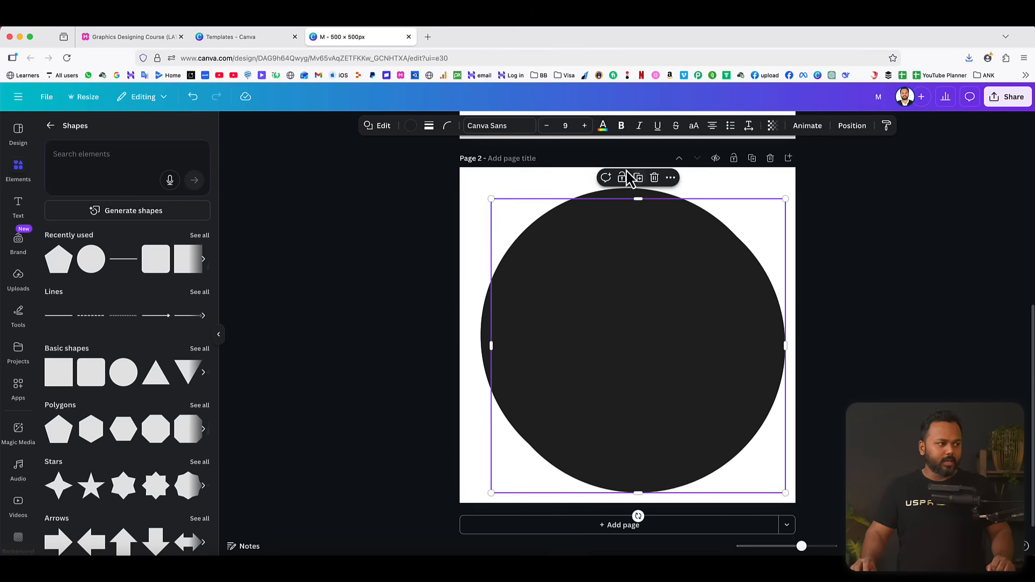
{"action": "left_click_drag", "start_coordinate": [642, 266], "coordinate": [658, 305]}
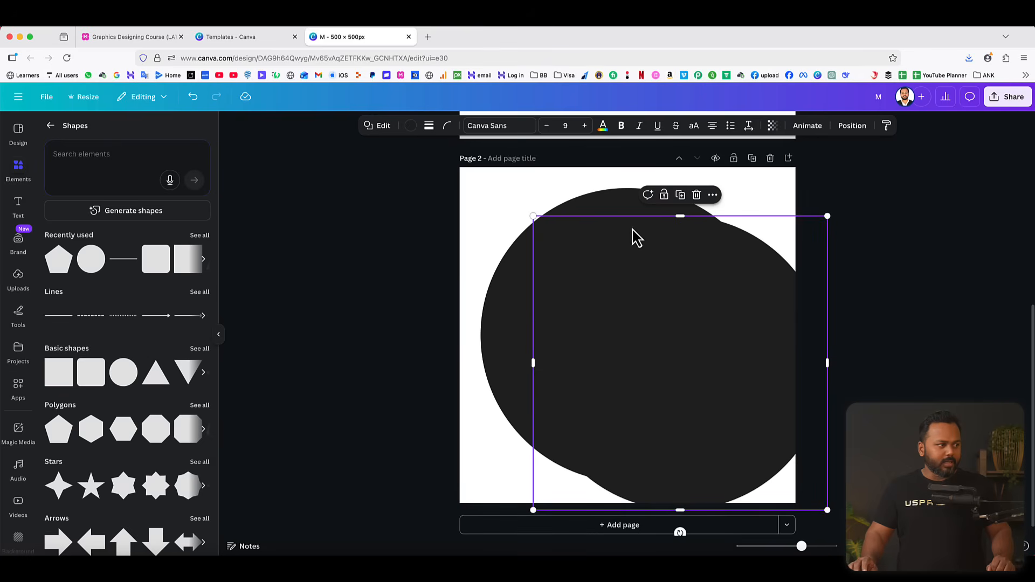
{"action": "left_click", "coordinate": [412, 130]}
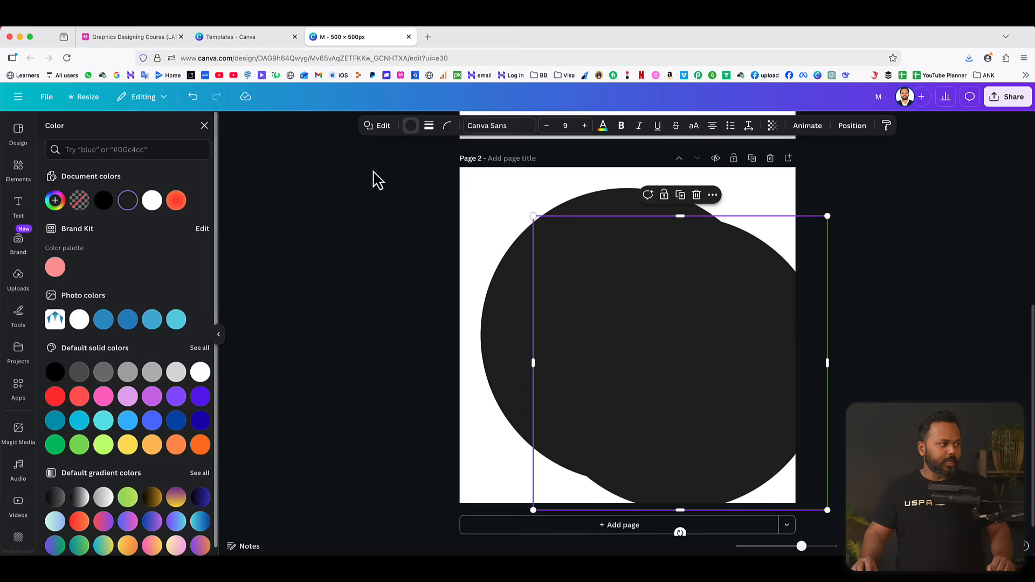
{"action": "left_click", "coordinate": [80, 515]}
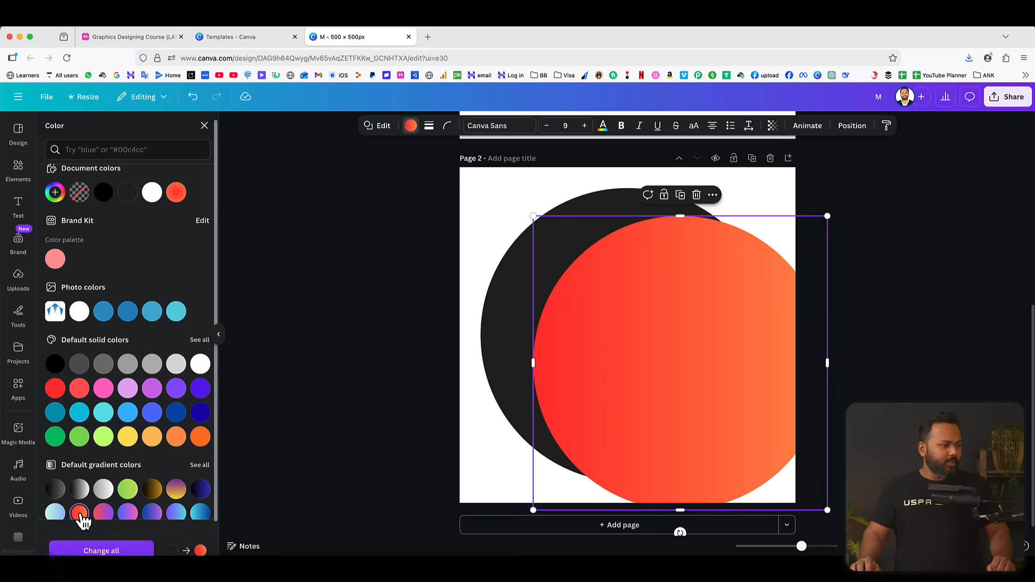
Shrink the gradient circle to about two-thirds of the dark circle's diameter and center it inside to form a ring.
{"action": "mouse_move", "coordinate": [688, 380]}
{"action": "left_mouse_down"}
{"action": "mouse_move", "coordinate": [647, 381]}
{"action": "mouse_move", "coordinate": [691, 407]}
{"action": "mouse_move", "coordinate": [729, 368]}
{"action": "mouse_move", "coordinate": [691, 353]}
{"action": "mouse_move", "coordinate": [679, 368]}
{"action": "left_mouse_up"}
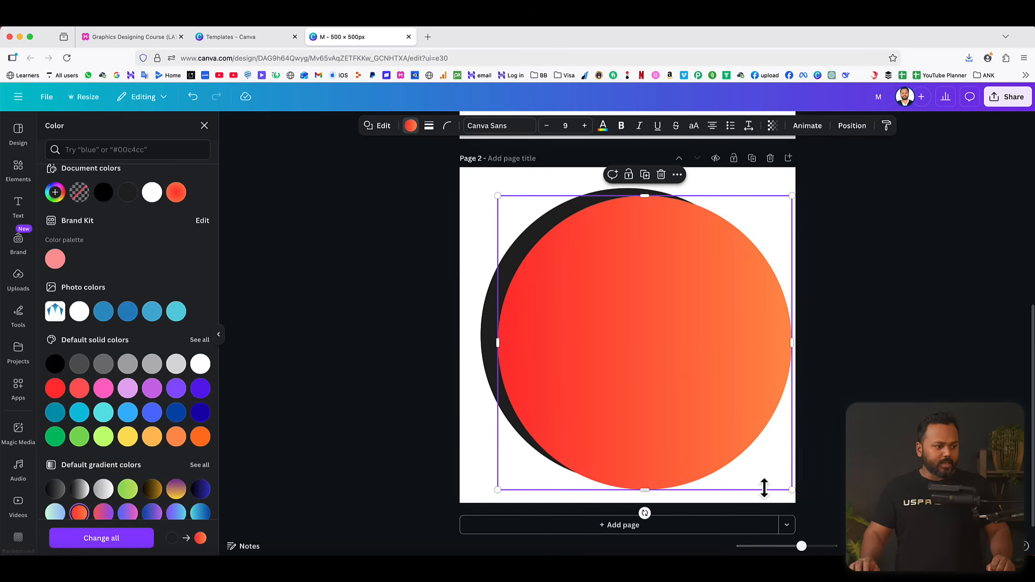
{"action": "left_click_drag", "start_coordinate": [791, 490], "coordinate": [702, 416]}
{"action": "left_click_drag", "start_coordinate": [703, 418], "coordinate": [681, 398]}
{"action": "left_click_drag", "start_coordinate": [600, 299], "coordinate": [623, 317]}
{"action": "left_click", "coordinate": [969, 291]}
{"action": "left_click", "coordinate": [948, 292]}
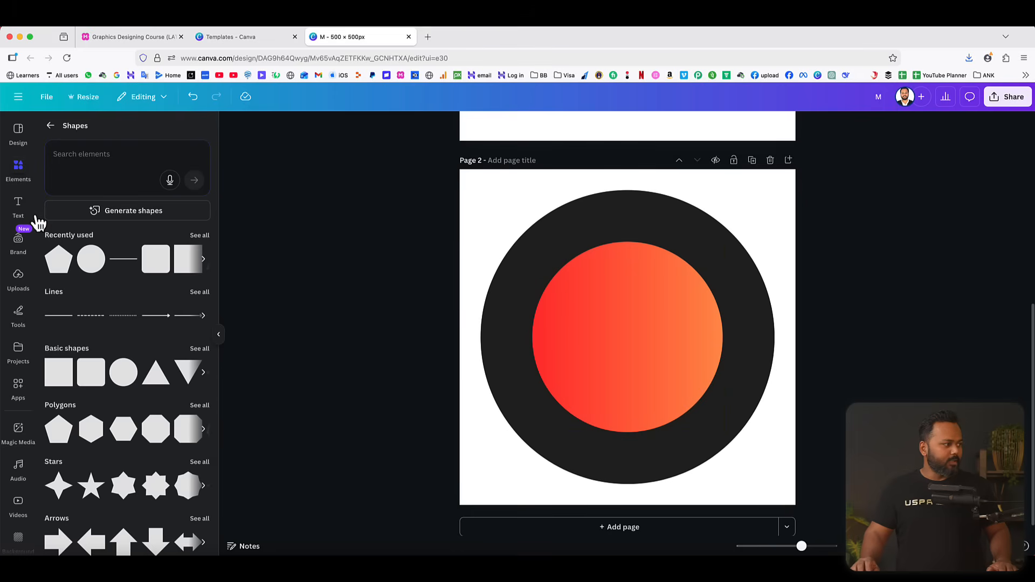
Add a heading with the text MIDNIGHT to page 2.
{"action": "left_click", "coordinate": [18, 204]}
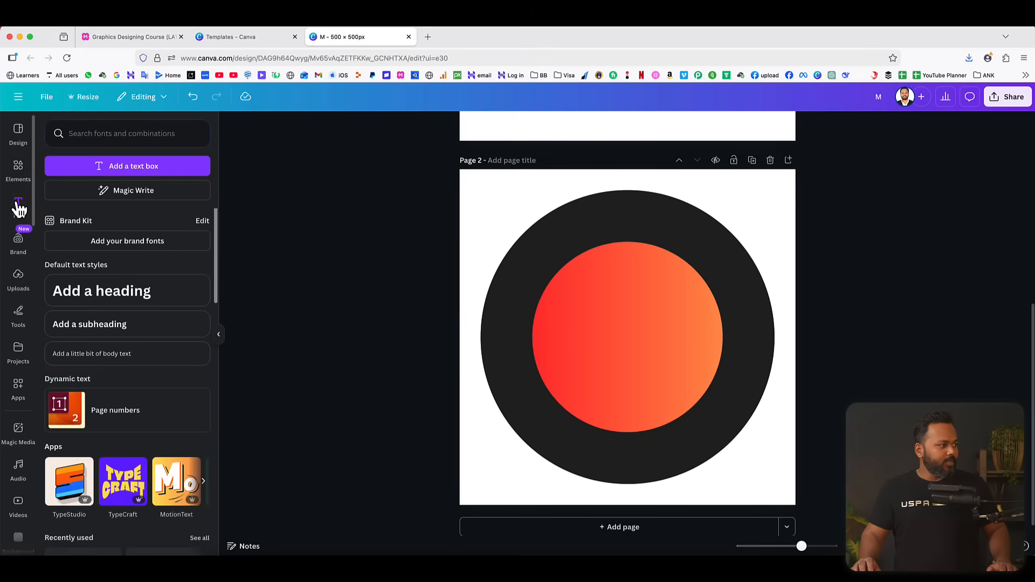
{"action": "left_click", "coordinate": [118, 294]}
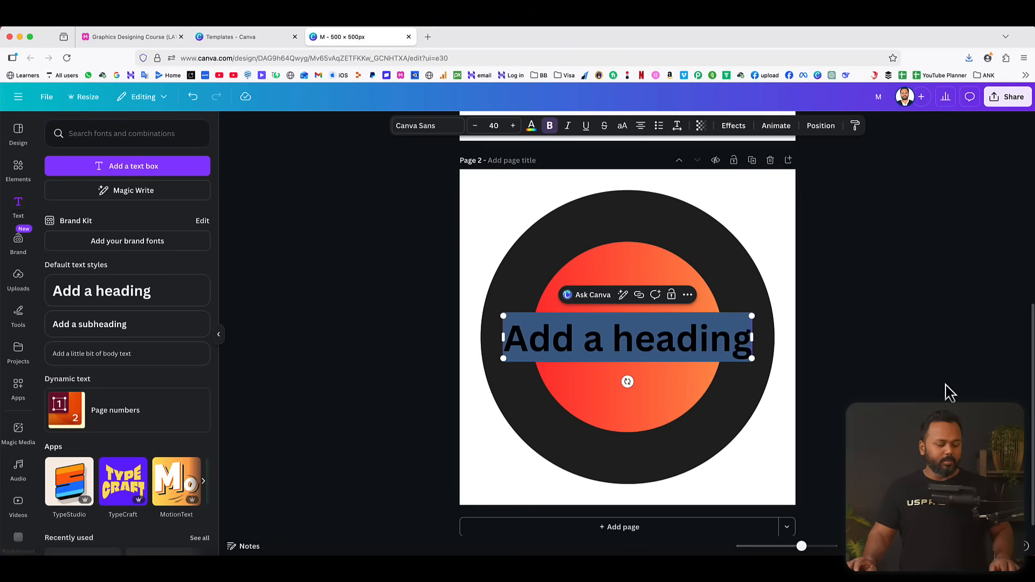
{"action": "type", "text": "MI"}
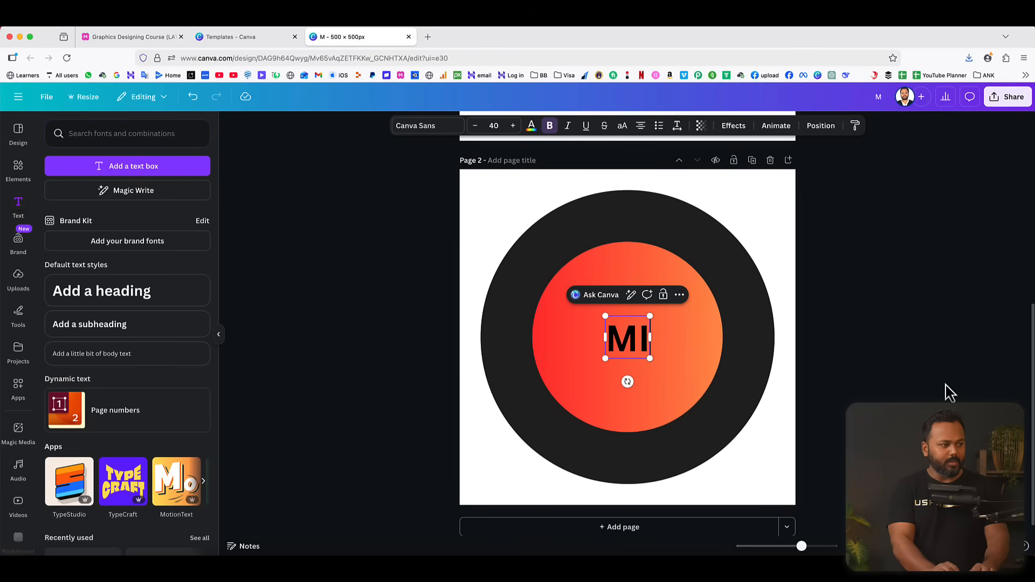
{"action": "type", "text": "DNIGHT"}
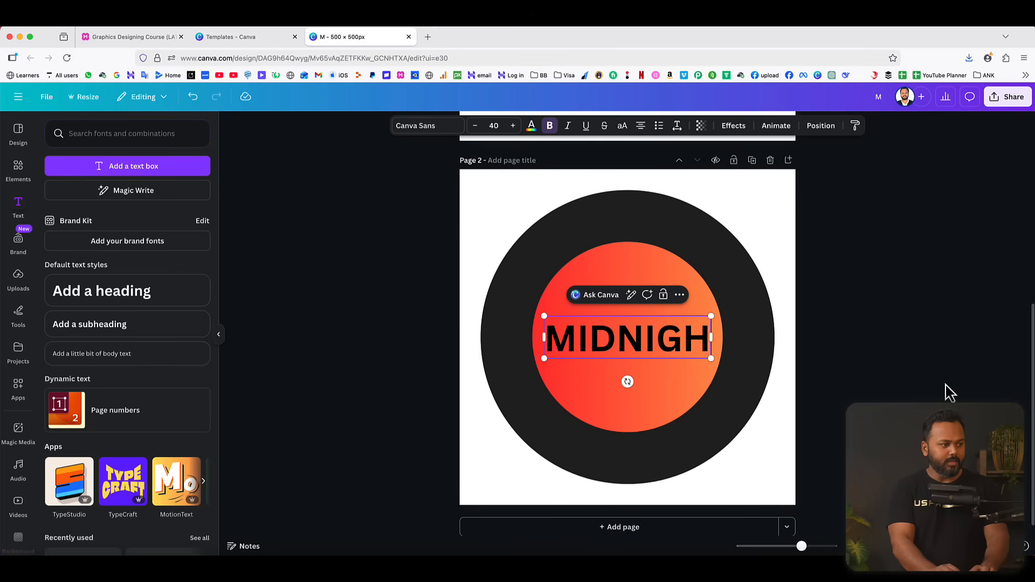
{"action": "left_click", "coordinate": [915, 351]}
Move the MIDNIGHT heading onto the upper part of the dark ring and color it white.
{"action": "left_click_drag", "start_coordinate": [658, 338], "coordinate": [655, 225]}
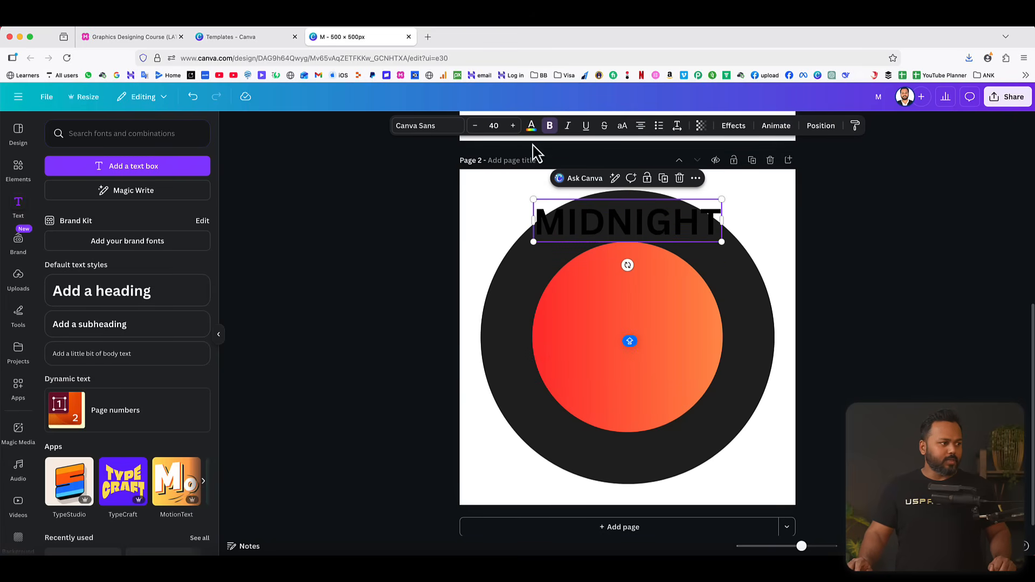
{"action": "left_click", "coordinate": [531, 126]}
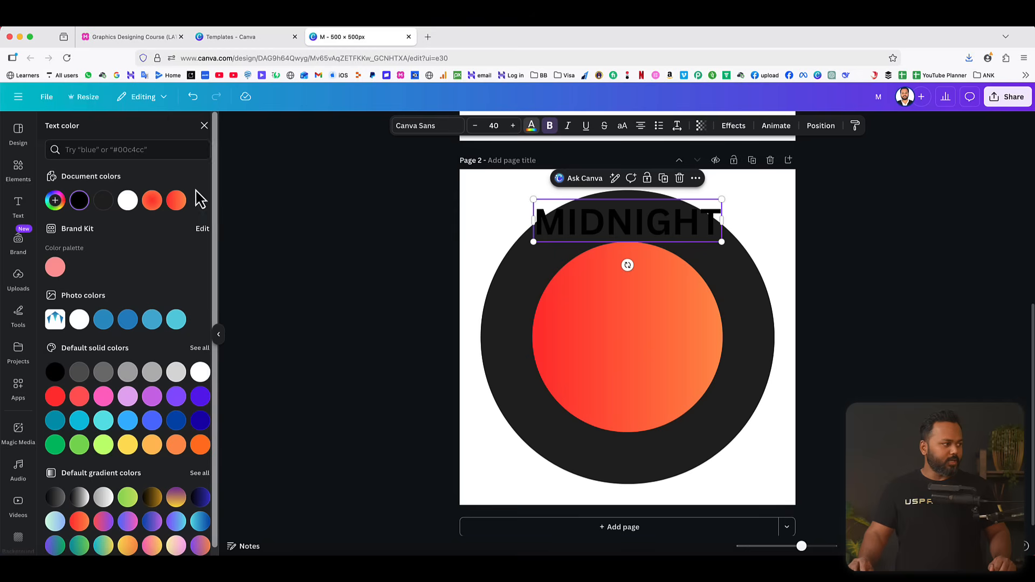
{"action": "left_click", "coordinate": [128, 202]}
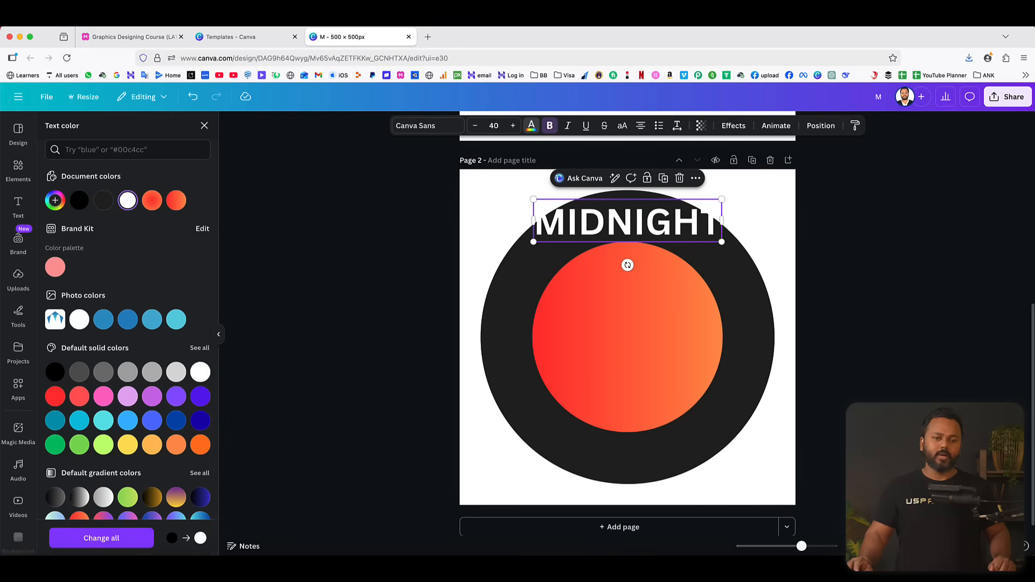
{"action": "key", "text": "Escape"}
{"action": "key", "text": "Escape"}
Duplicate the MIDNIGHT heading, place the copy on the lower part of the ring, and change its text to ROAST.
{"action": "left_click", "coordinate": [640, 228]}
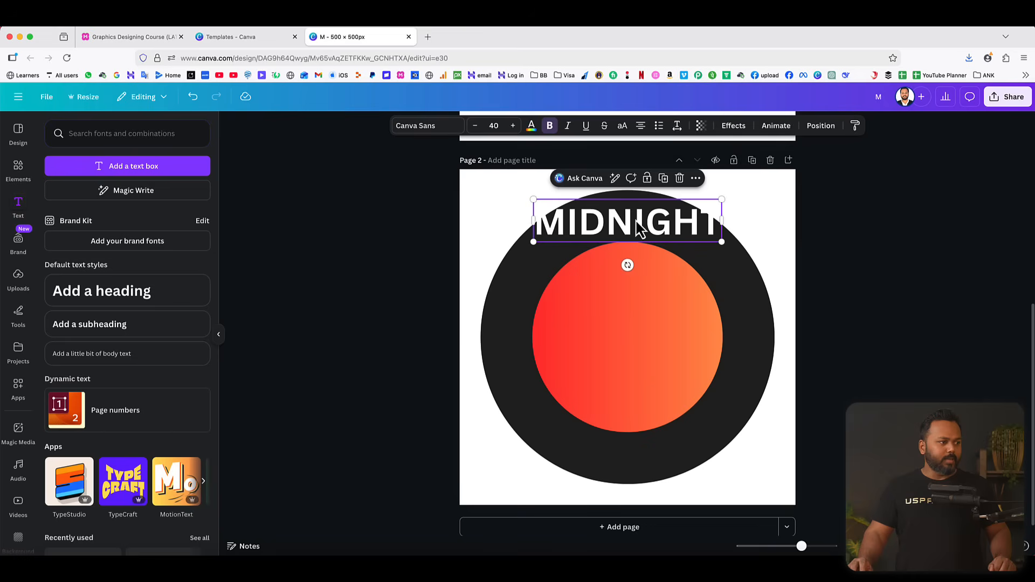
{"action": "left_click", "coordinate": [664, 179]}
{"action": "left_click_drag", "start_coordinate": [636, 230], "coordinate": [629, 470]}
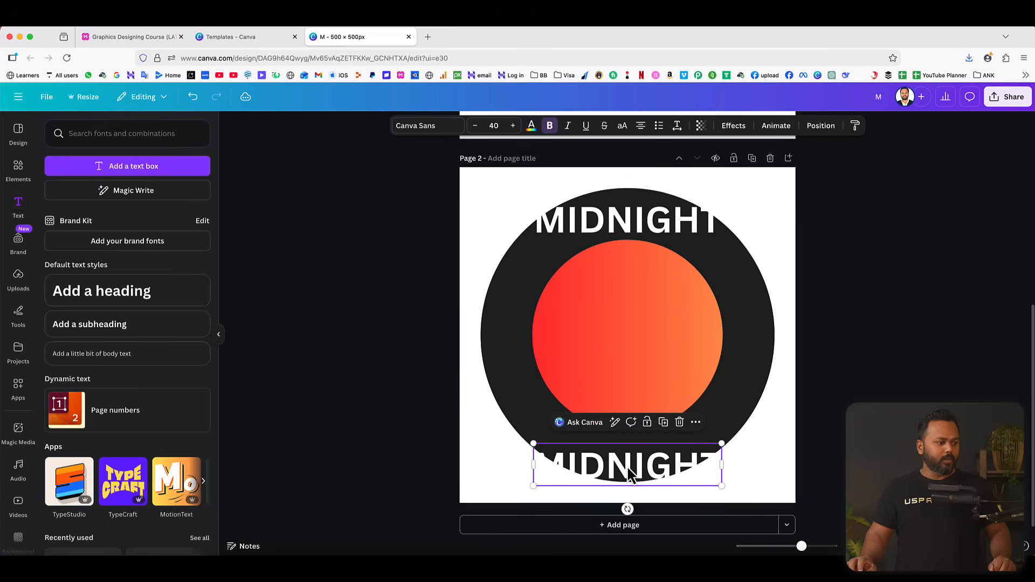
{"action": "double_click", "coordinate": [625, 461]}
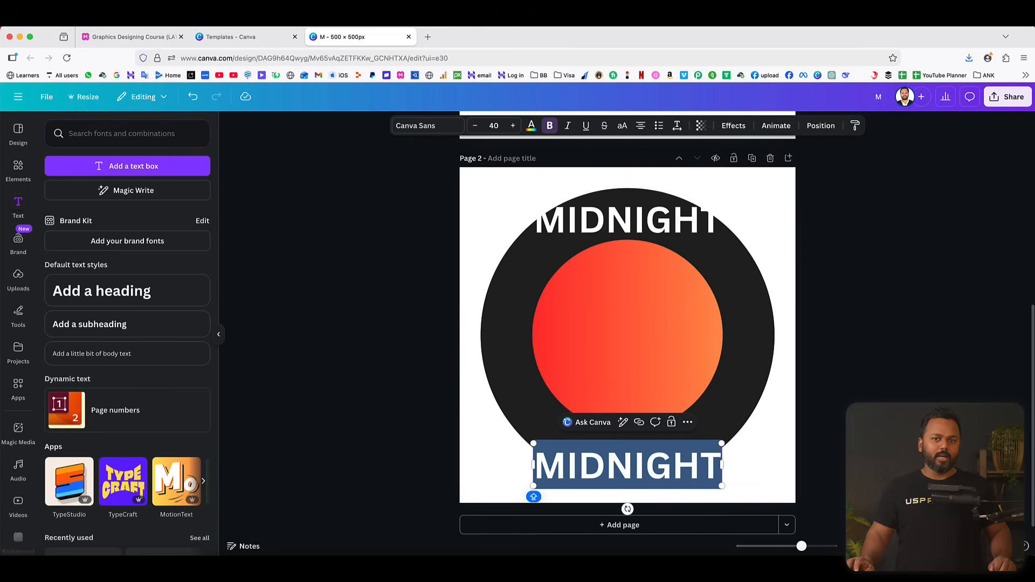
{"action": "type", "text": "R"}
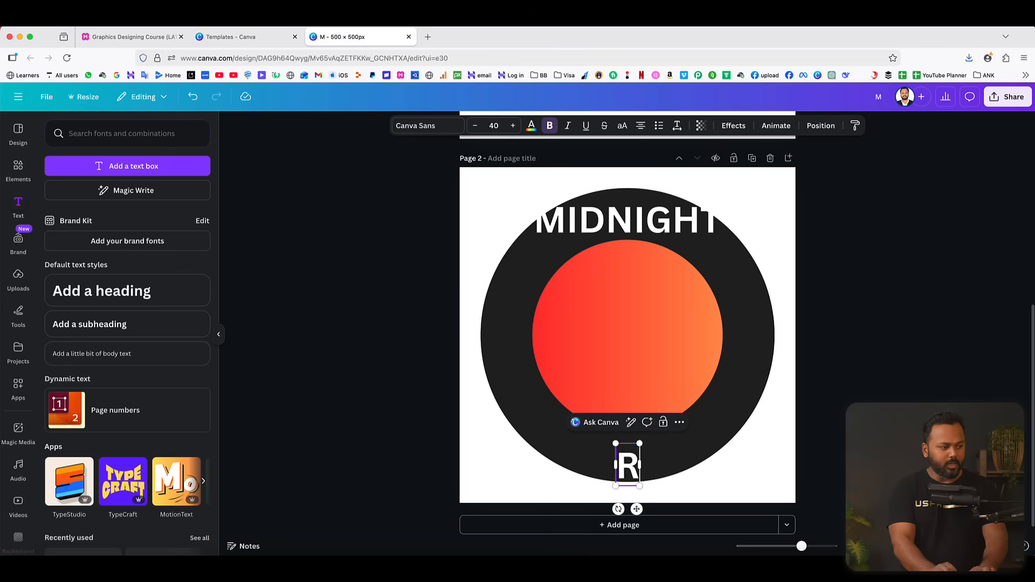
{"action": "type", "text": "OAST"}
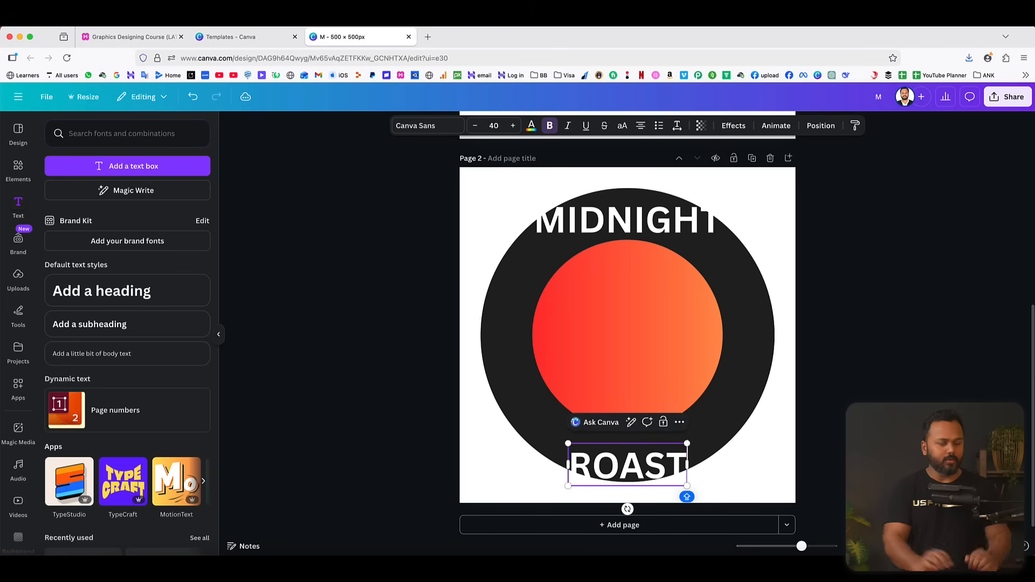
{"action": "left_click", "coordinate": [929, 358]}
Move ROAST up to fit inside the lower ring and shift MIDNIGHT slightly down, keeping both centered.
{"action": "left_click_drag", "start_coordinate": [635, 475], "coordinate": [642, 462]}
{"action": "left_click_drag", "start_coordinate": [625, 227], "coordinate": [627, 231]}
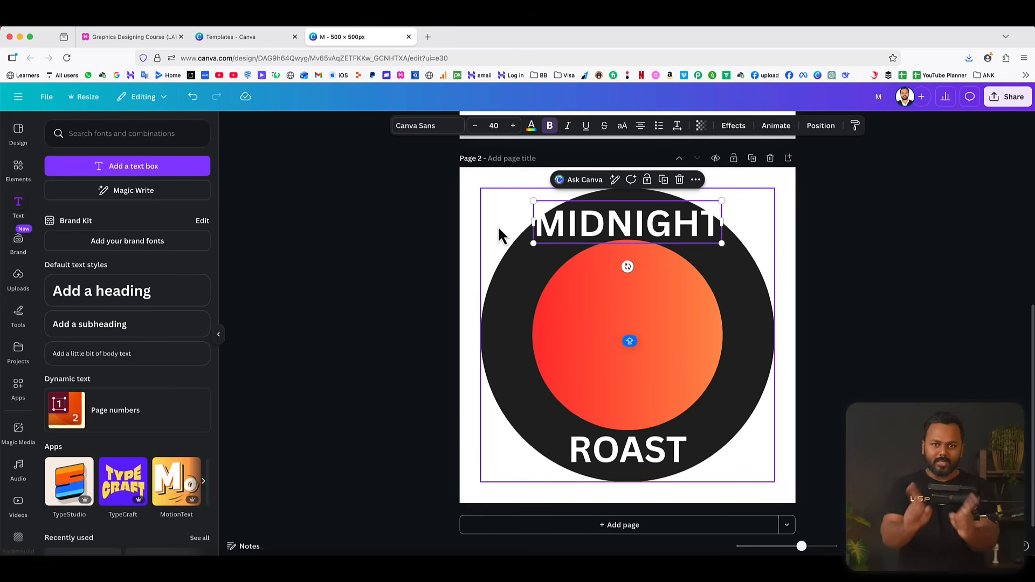
{"action": "left_click", "coordinate": [894, 261]}
Apply the Curve shape effect to the MIDNIGHT text.
{"action": "left_click", "coordinate": [615, 226]}
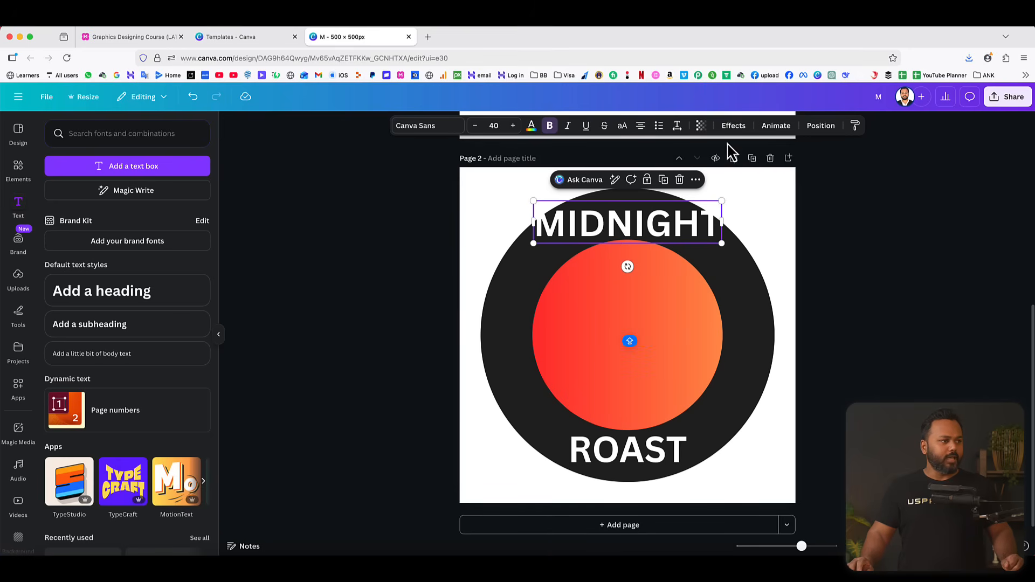
{"action": "left_click", "coordinate": [734, 127]}
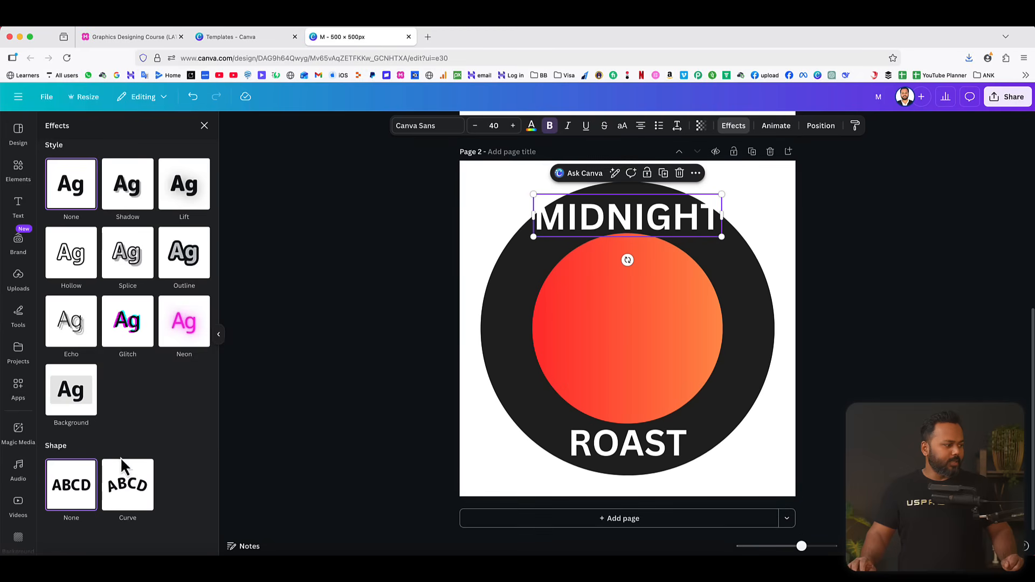
{"action": "left_click", "coordinate": [127, 488]}
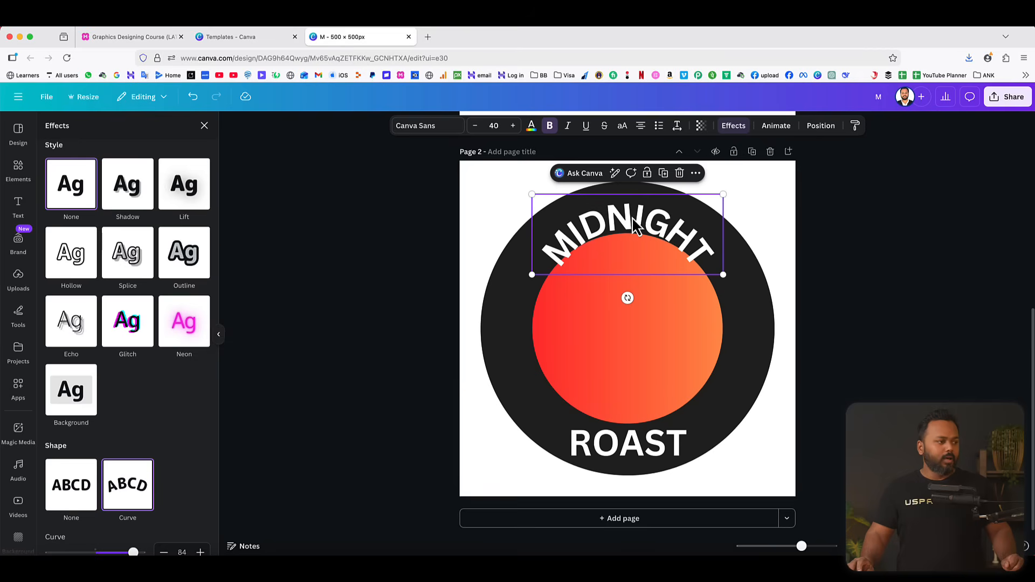
{"action": "scroll", "coordinate": [153, 461], "scroll_direction": "down", "scroll_amount": 1}
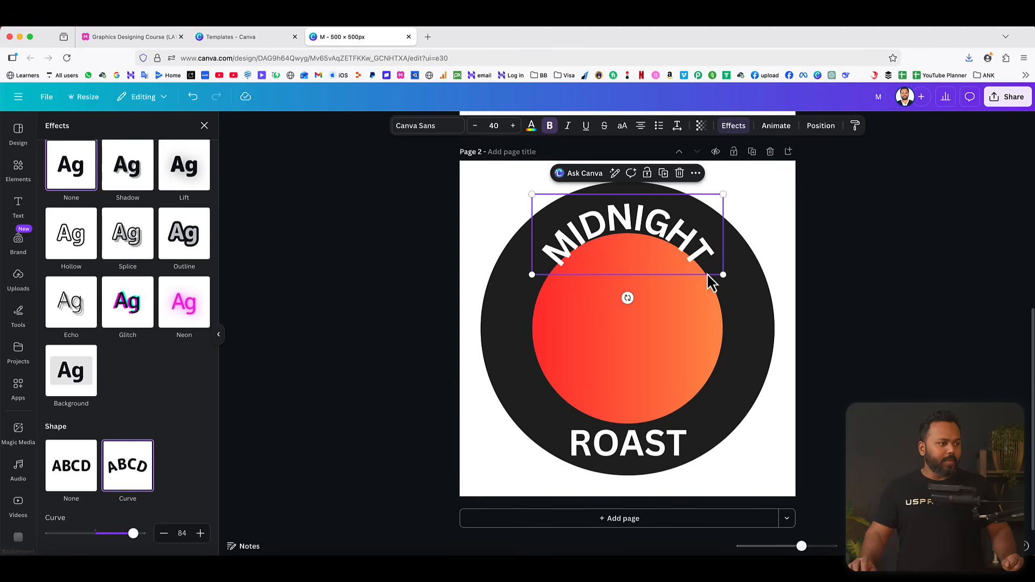
Enlarge the curved MIDNIGHT text to font size 61.6 and move it up onto the ring.
{"action": "left_click_drag", "start_coordinate": [723, 274], "coordinate": [777, 300]}
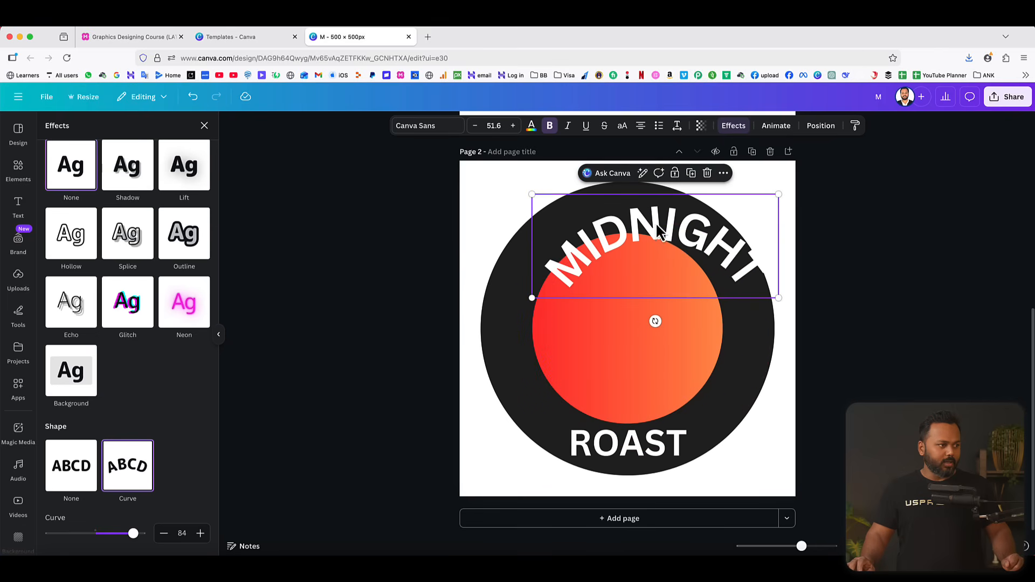
{"action": "mouse_move", "coordinate": [657, 229]}
{"action": "left_mouse_down"}
{"action": "mouse_move", "coordinate": [629, 217]}
{"action": "mouse_move", "coordinate": [662, 217]}
{"action": "left_mouse_up"}
{"action": "left_click", "coordinate": [513, 126]}
{"action": "left_click", "coordinate": [512, 125]}
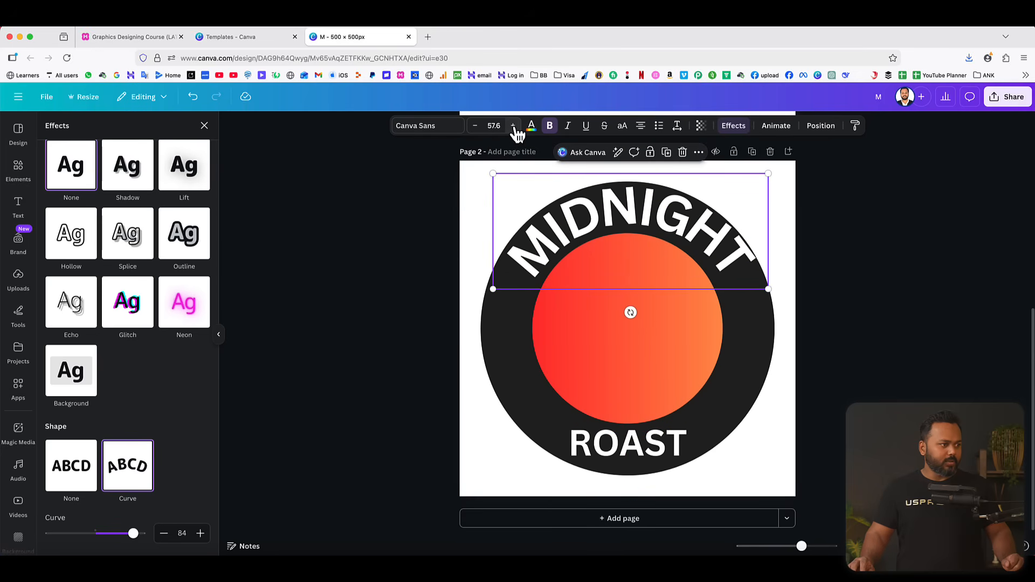
{"action": "left_click", "coordinate": [513, 125]}
{"action": "left_click", "coordinate": [513, 126]}
{"action": "left_click", "coordinate": [512, 126]}
{"action": "left_click", "coordinate": [512, 126]}
Center the curved MIDNIGHT text on the ring's upper half and set its curve to 91.
{"action": "left_click_drag", "start_coordinate": [644, 233], "coordinate": [633, 222]}
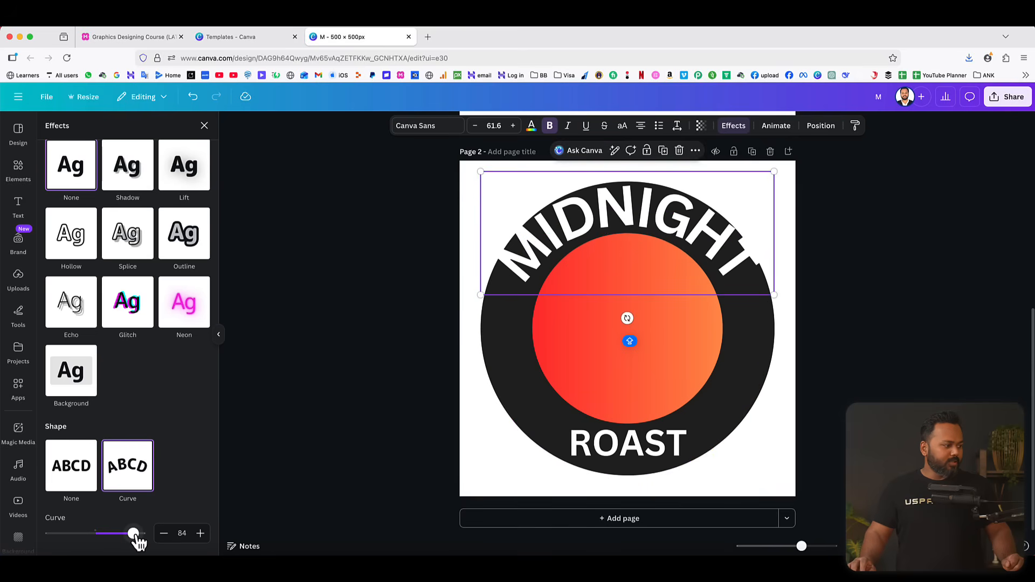
{"action": "left_click_drag", "start_coordinate": [134, 535], "coordinate": [137, 534]}
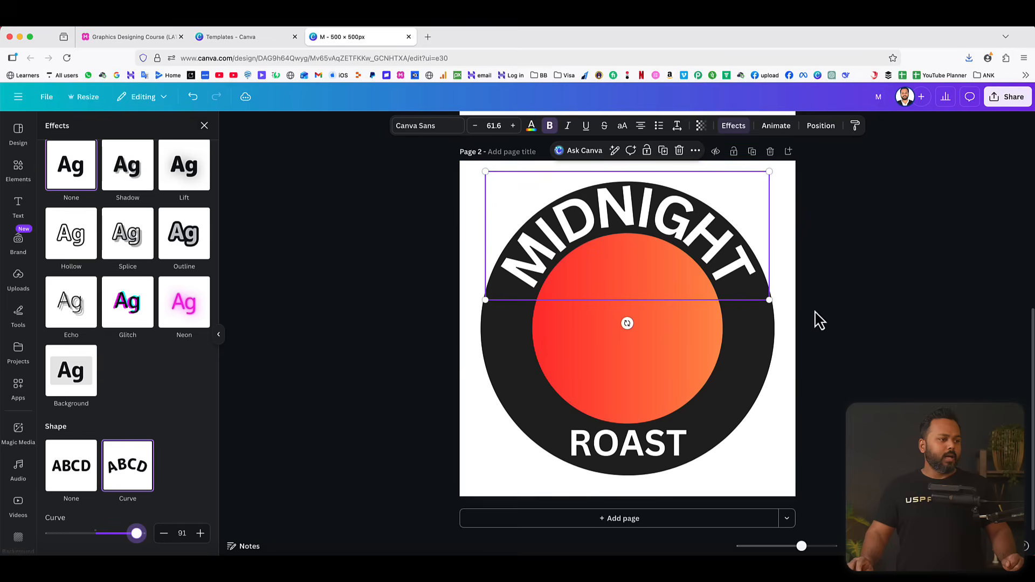
{"action": "left_click", "coordinate": [858, 293]}
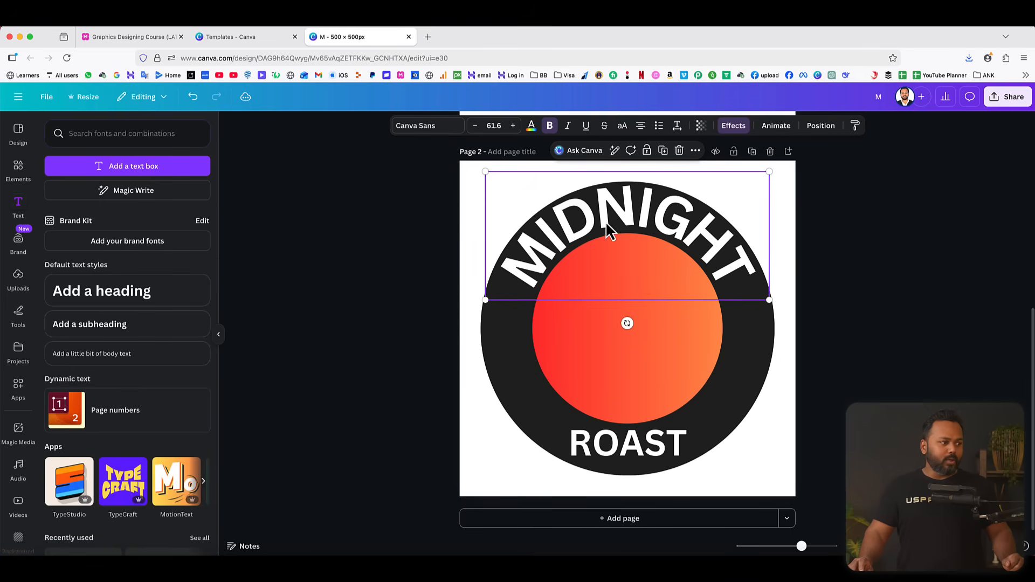
Select the ROAST text on the lower part of the ring.
{"action": "left_click", "coordinate": [614, 462]}
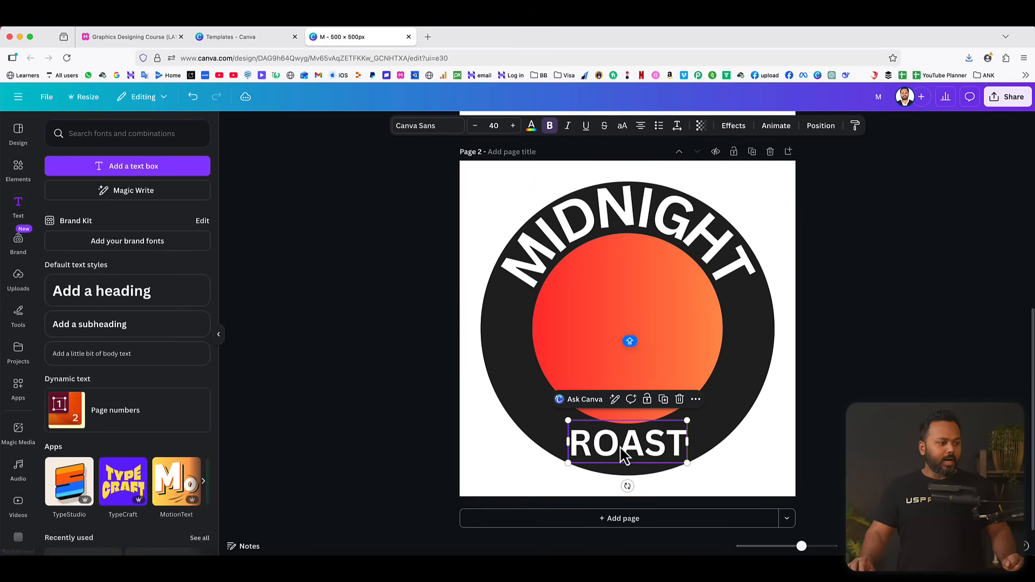
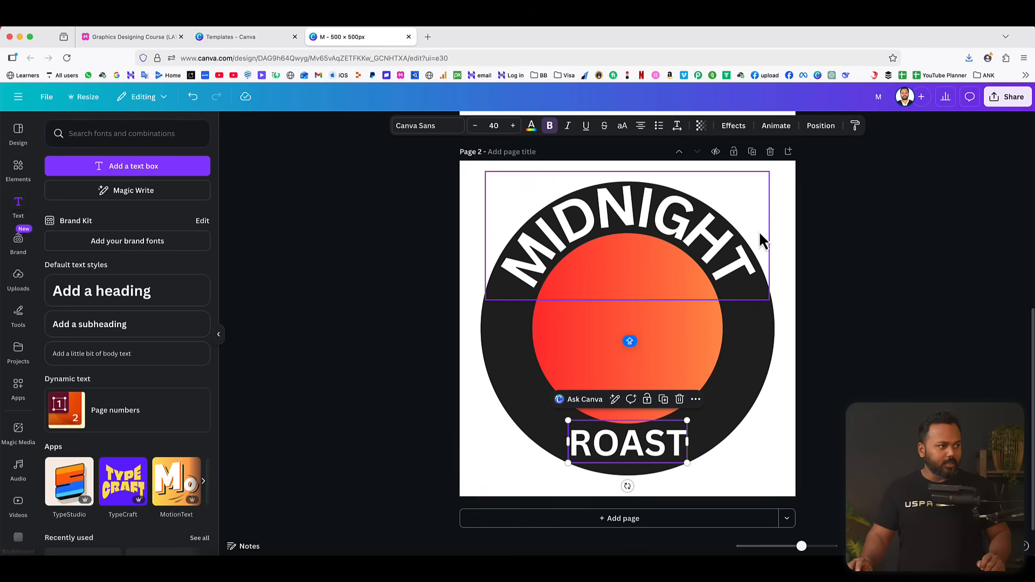
Set the letter spacing of the ROAST text to 80.
{"action": "left_click", "coordinate": [678, 127]}
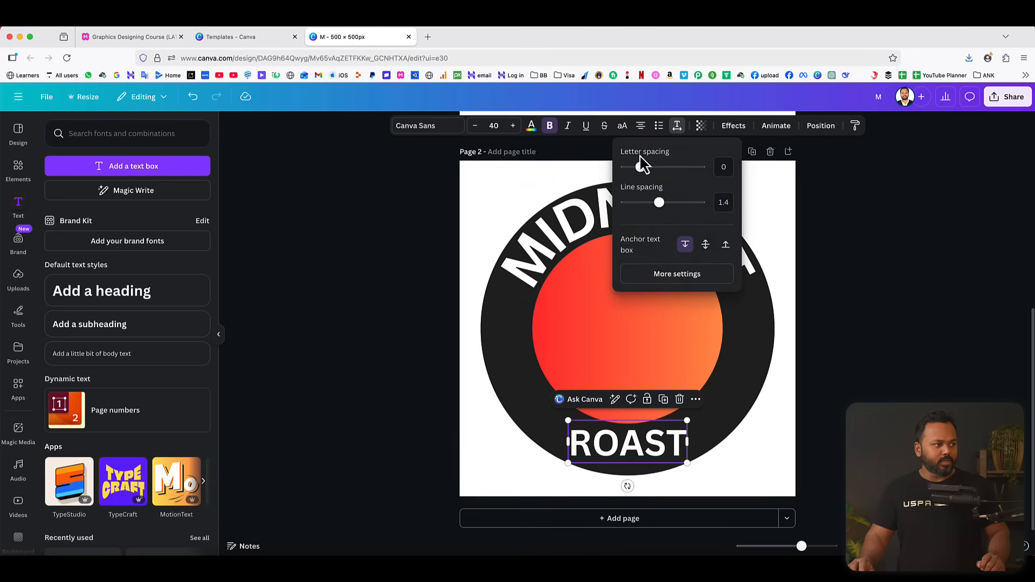
{"action": "left_click_drag", "start_coordinate": [647, 173], "coordinate": [651, 174]}
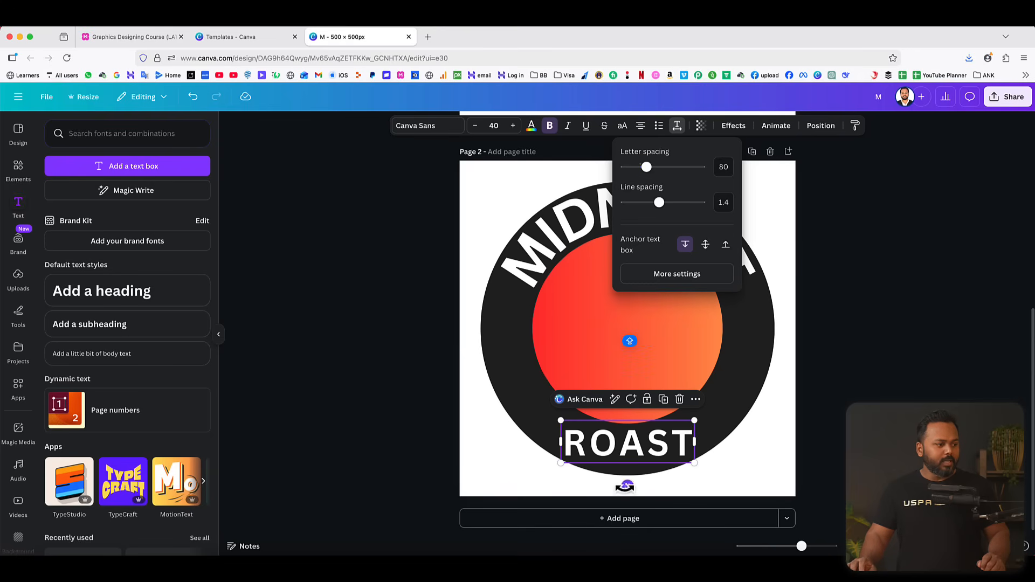
{"action": "left_click", "coordinate": [920, 394]}
Apply the Curve shape to the ROAST text, set its curve to -73, and move it down onto the ring's lower part.
{"action": "left_click", "coordinate": [630, 456]}
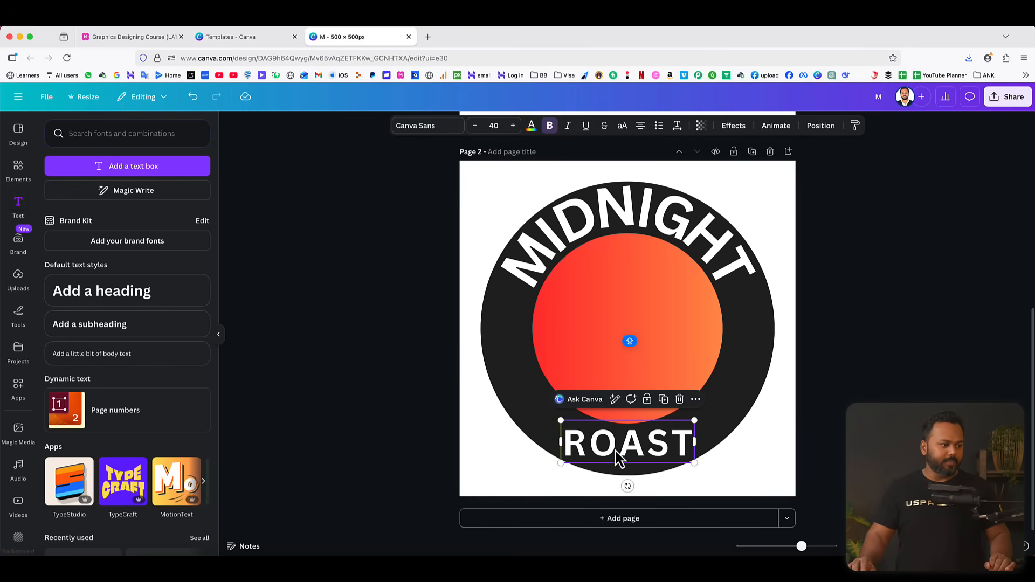
{"action": "left_click", "coordinate": [741, 129]}
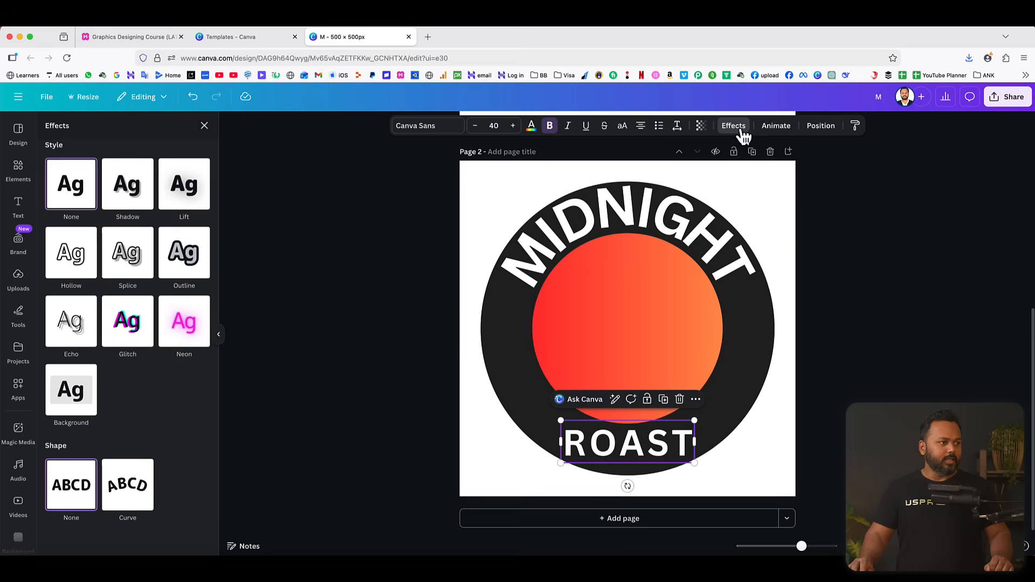
{"action": "left_click", "coordinate": [124, 488]}
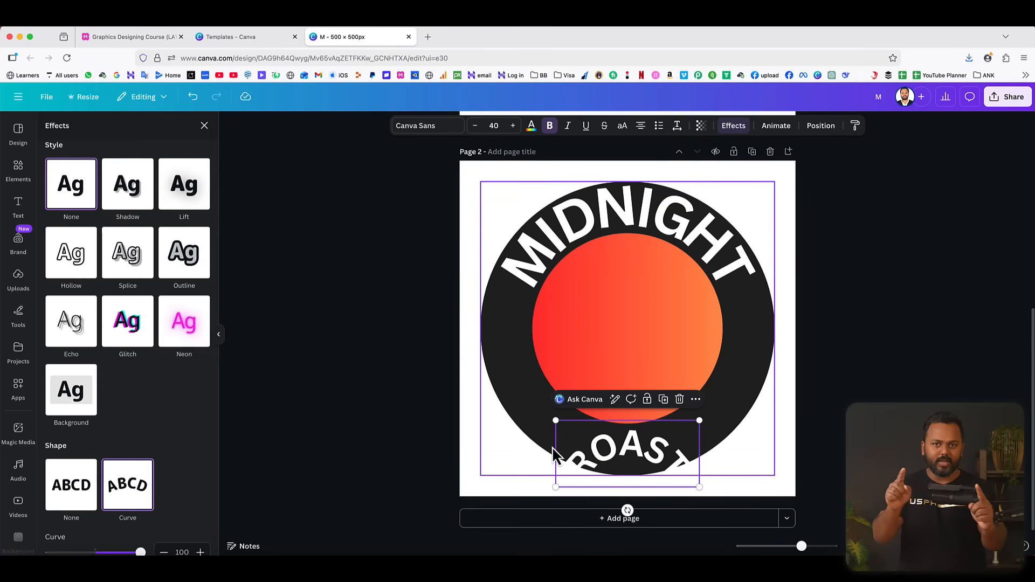
{"action": "scroll", "coordinate": [129, 485], "scroll_direction": "down", "scroll_amount": 1}
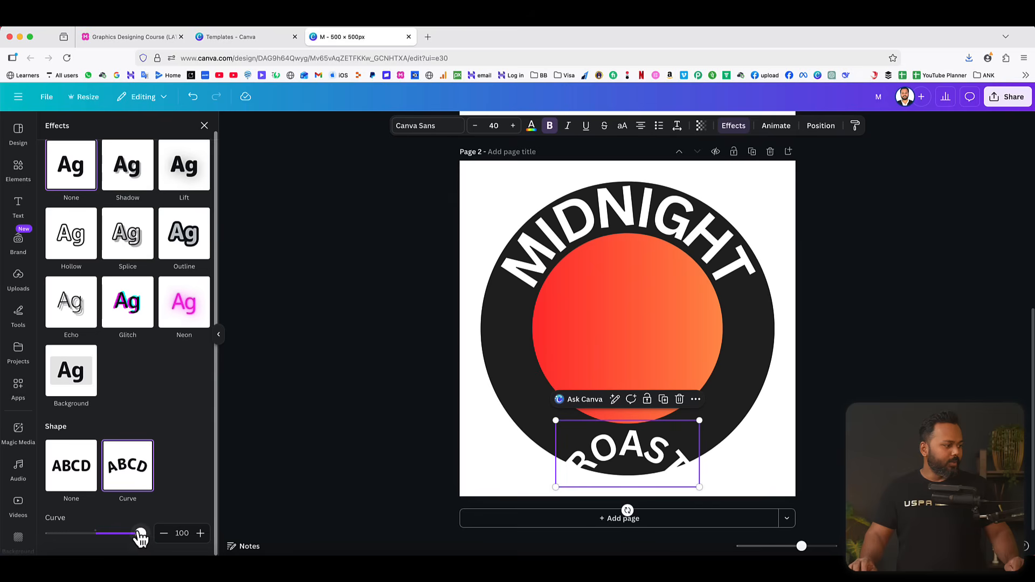
{"action": "left_click_drag", "start_coordinate": [141, 536], "coordinate": [63, 534]}
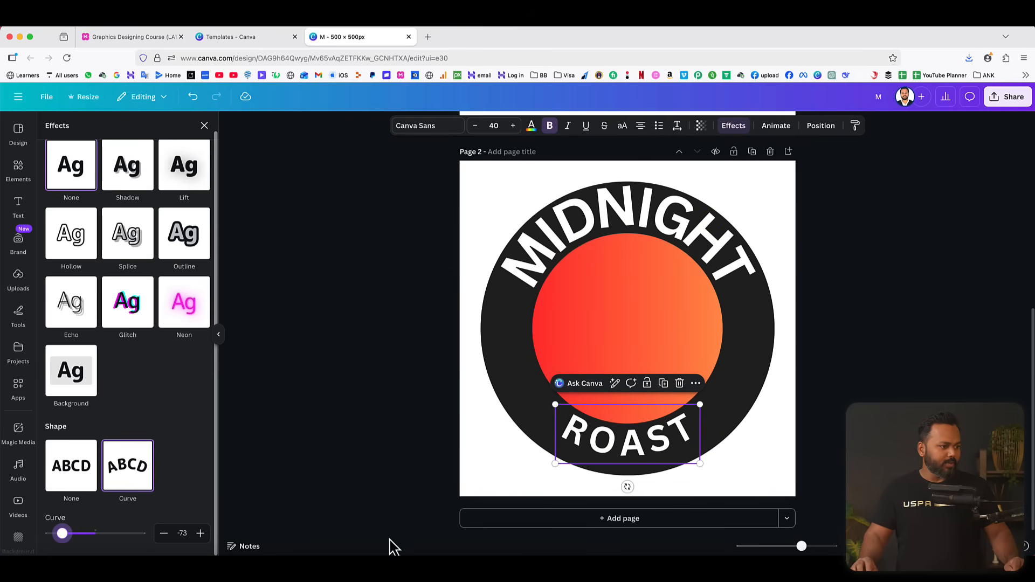
{"action": "left_click_drag", "start_coordinate": [638, 447], "coordinate": [634, 454]}
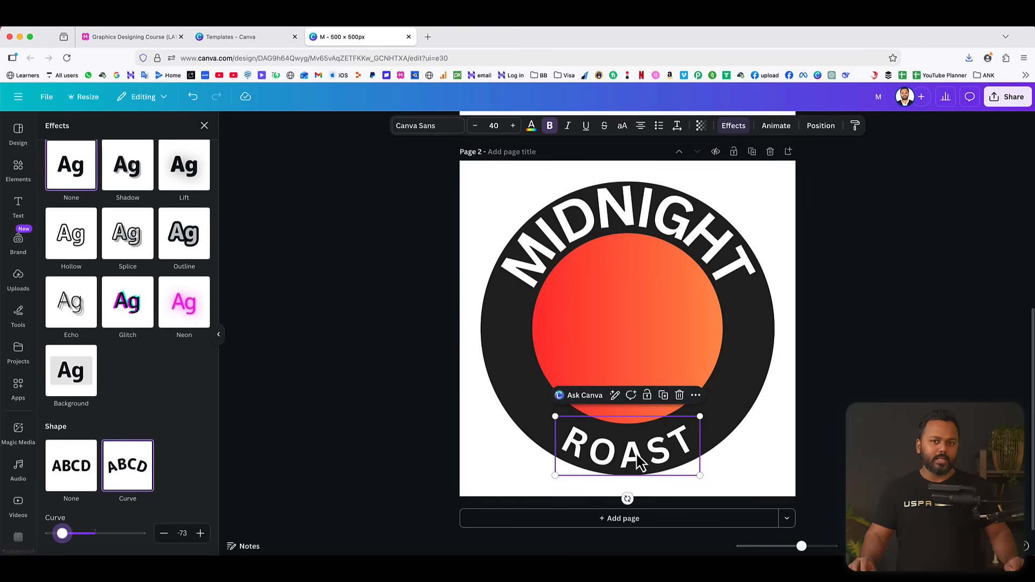
Enlarge the curved ROAST text to font size 66.
{"action": "left_click", "coordinate": [513, 125]}
{"action": "left_click", "coordinate": [512, 126]}
{"action": "left_click", "coordinate": [513, 126]}
{"action": "left_click", "coordinate": [513, 126]}
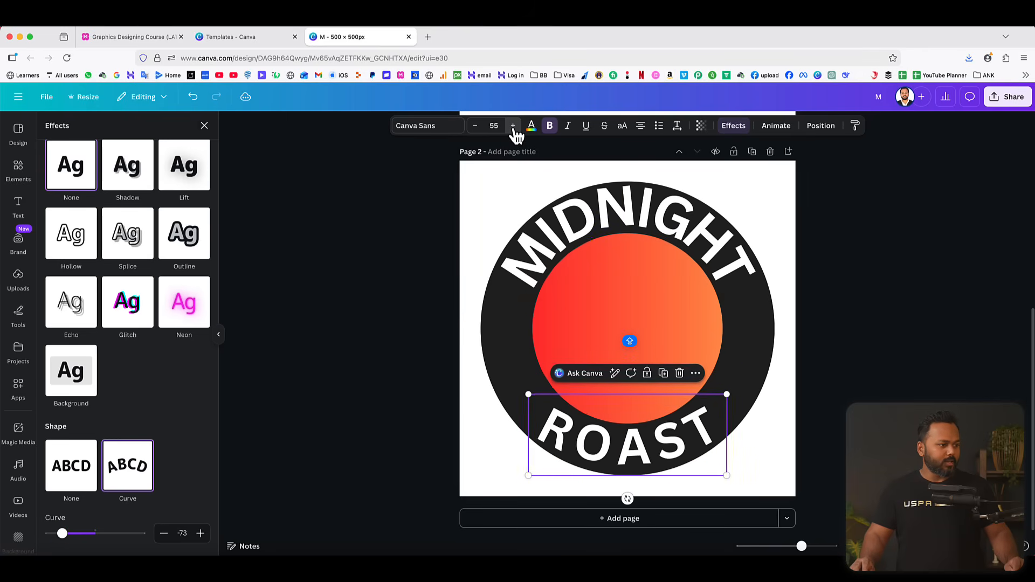
{"action": "left_click", "coordinate": [513, 126]}
{"action": "left_click", "coordinate": [512, 126]}
{"action": "left_click", "coordinate": [512, 125]}
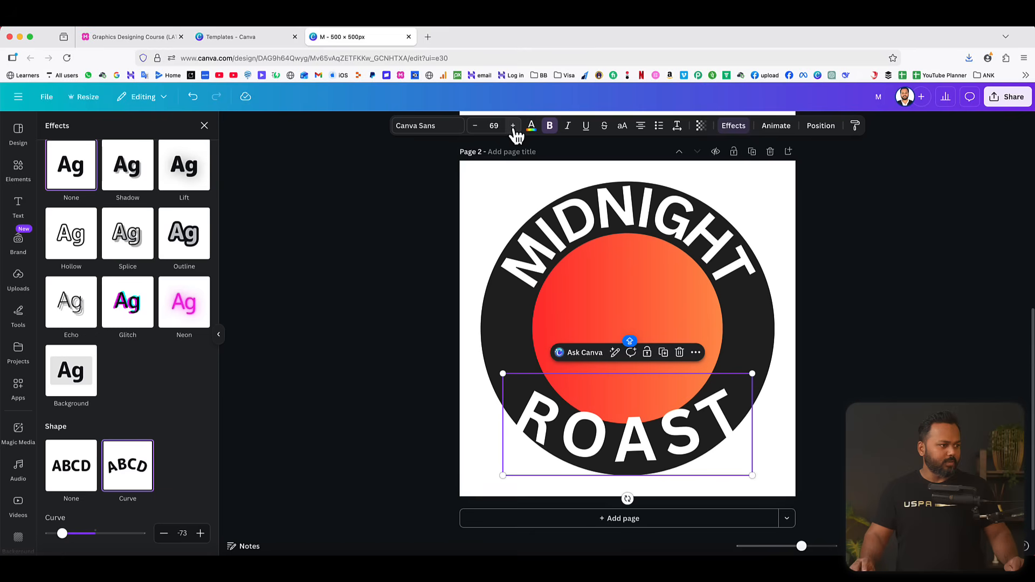
{"action": "left_click", "coordinate": [475, 126]}
{"action": "left_click", "coordinate": [475, 125]}
{"action": "left_click", "coordinate": [475, 125]}
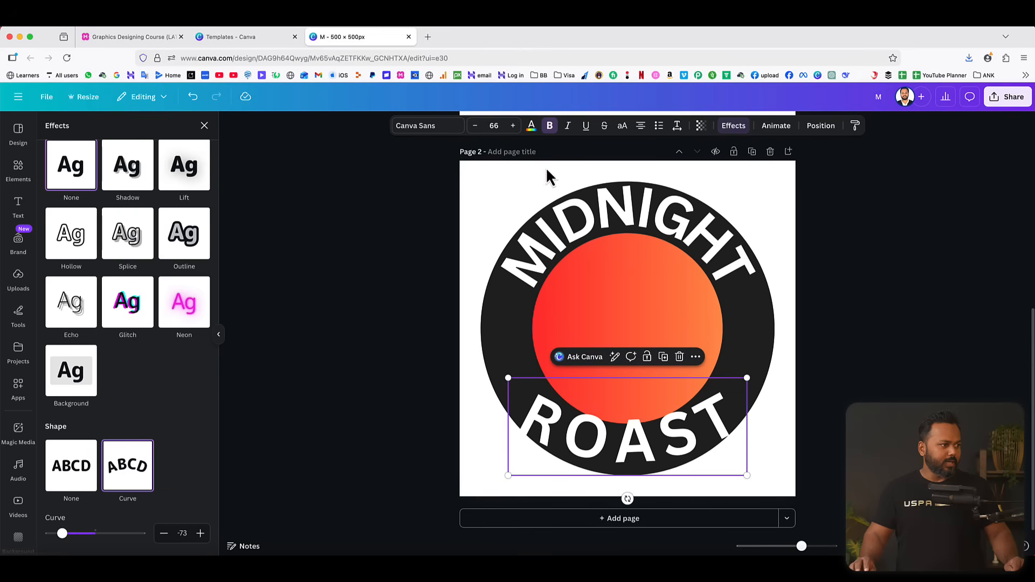
Match the ROAST text's font size to the MIDNIGHT text by setting it to 61.6.
{"action": "left_click", "coordinate": [629, 212]}
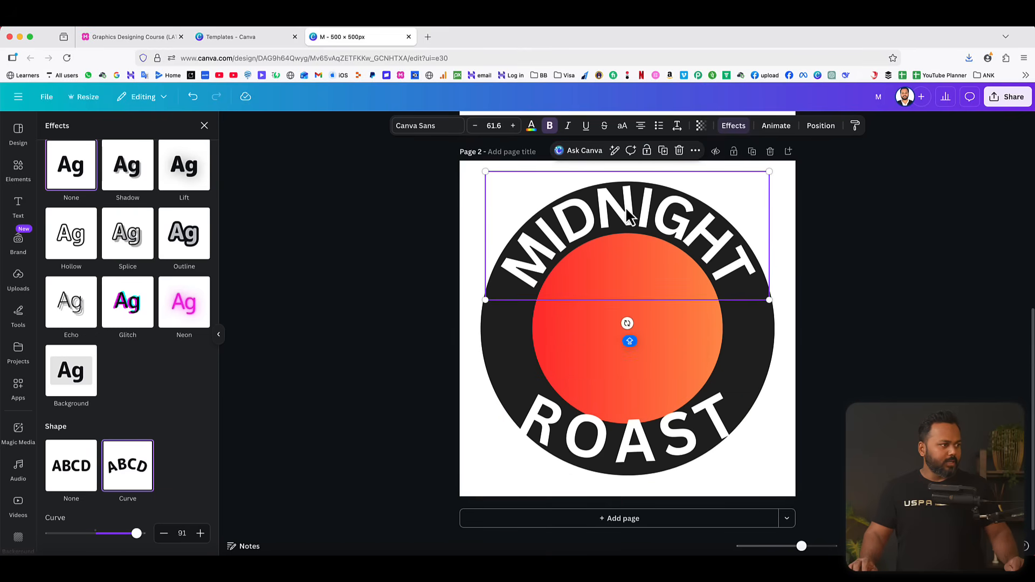
{"action": "left_click", "coordinate": [500, 125]}
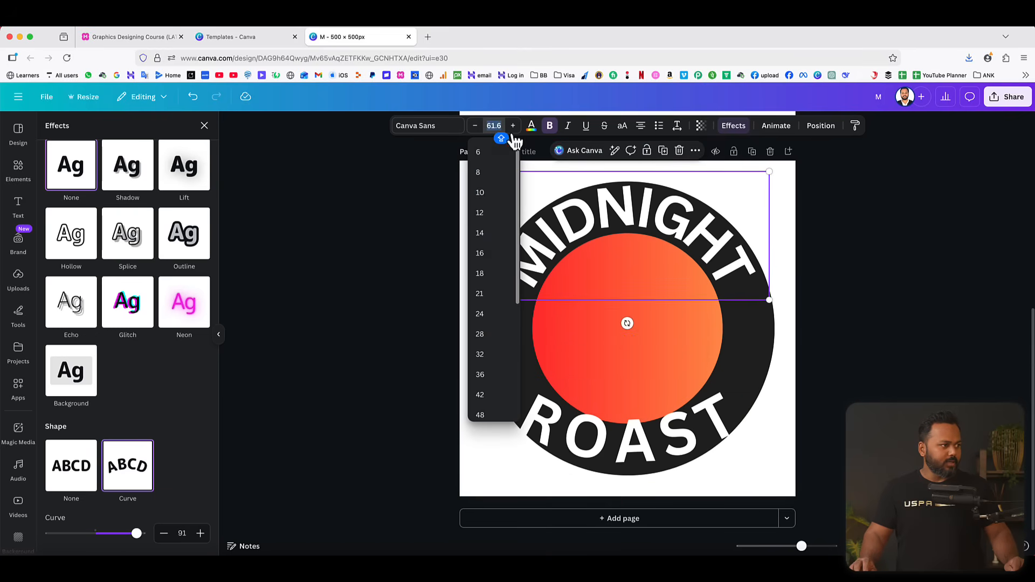
{"action": "left_click", "coordinate": [636, 443]}
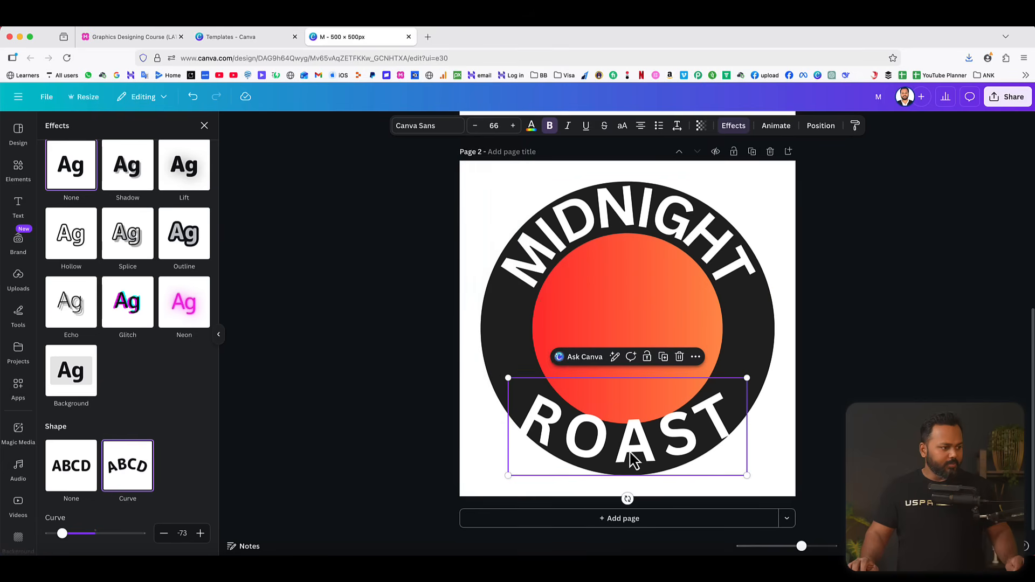
{"action": "left_click", "coordinate": [494, 126]}
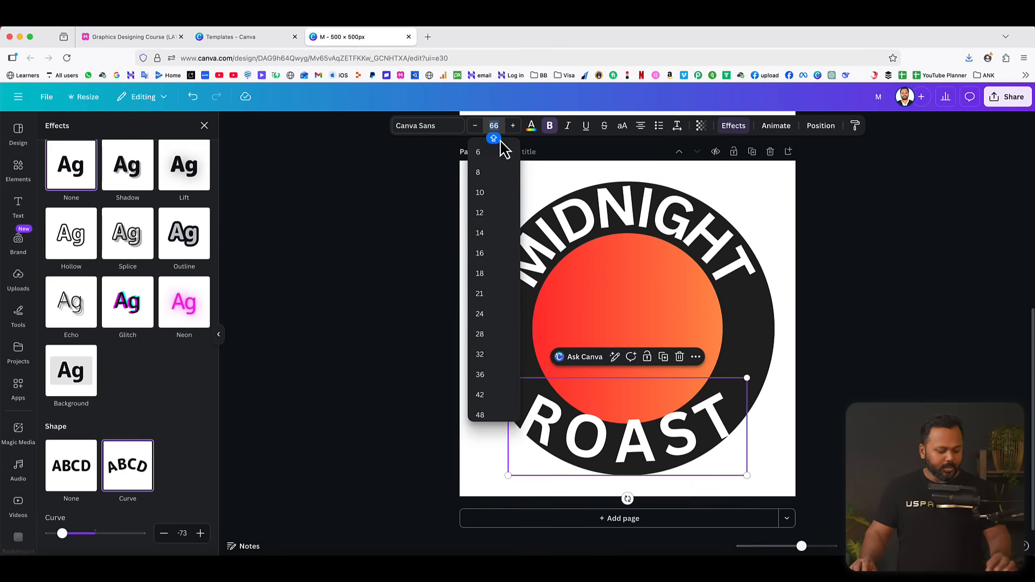
{"action": "type", "text": "61.6"}
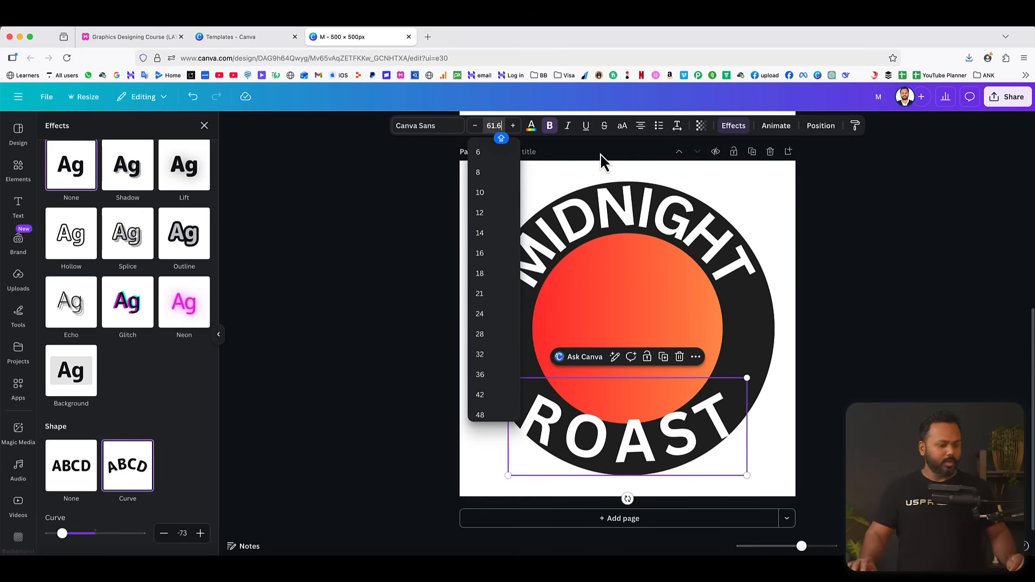
{"action": "key", "text": "Return"}
{"action": "left_click", "coordinate": [875, 304]}
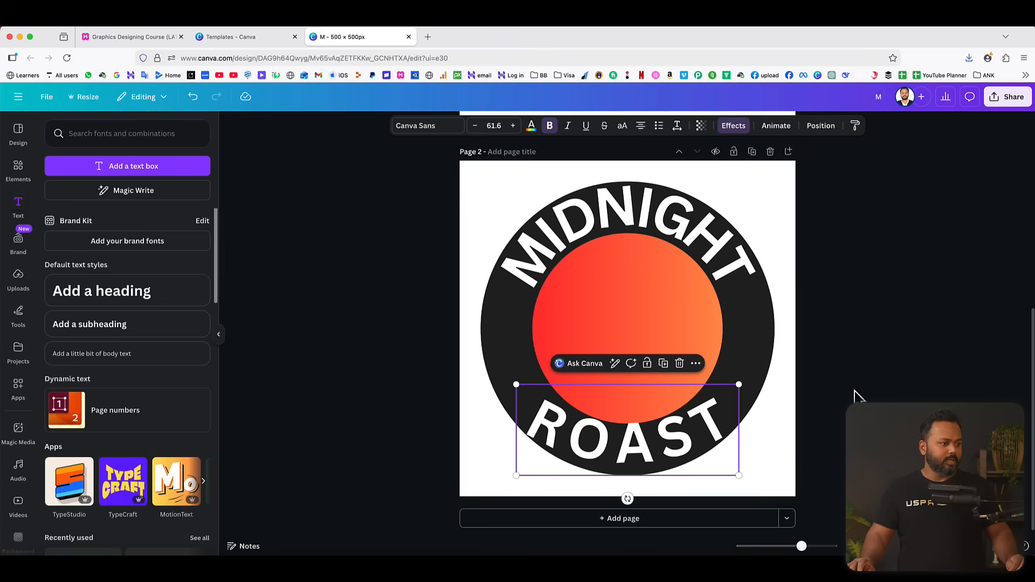
Set the ROAST text's curve to -92 and adjust its position so it sits centered within the ring's lower half.
{"action": "left_click_drag", "start_coordinate": [639, 442], "coordinate": [639, 448]}
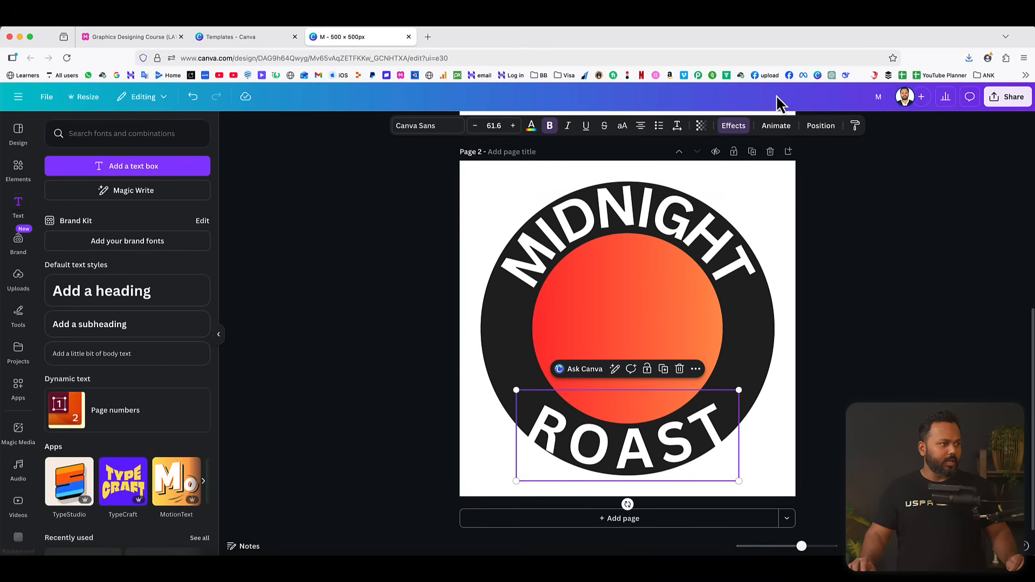
{"action": "left_click", "coordinate": [733, 126]}
{"action": "scroll", "coordinate": [115, 397], "scroll_direction": "down", "scroll_amount": 1}
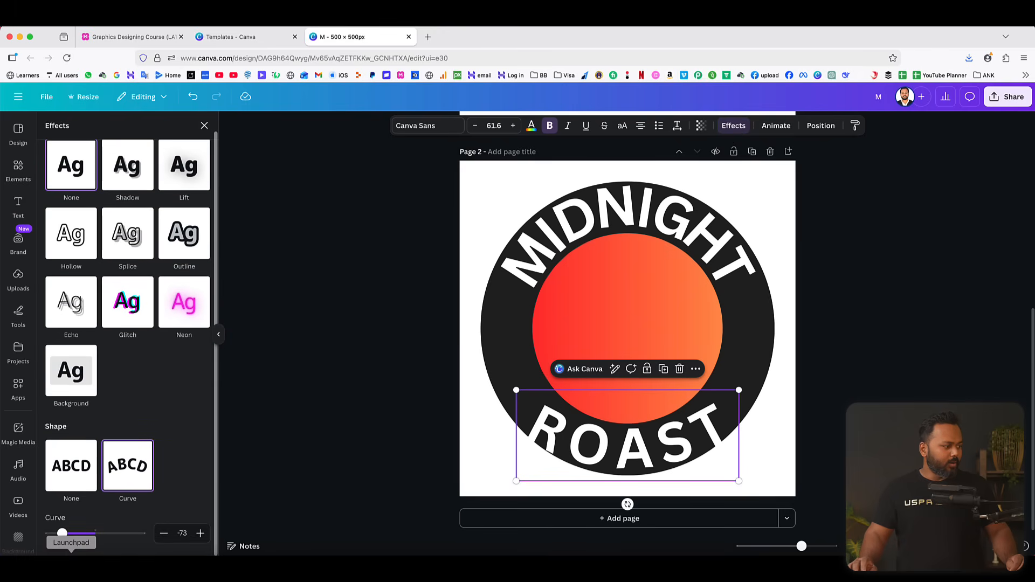
{"action": "left_click_drag", "start_coordinate": [62, 534], "coordinate": [54, 534]}
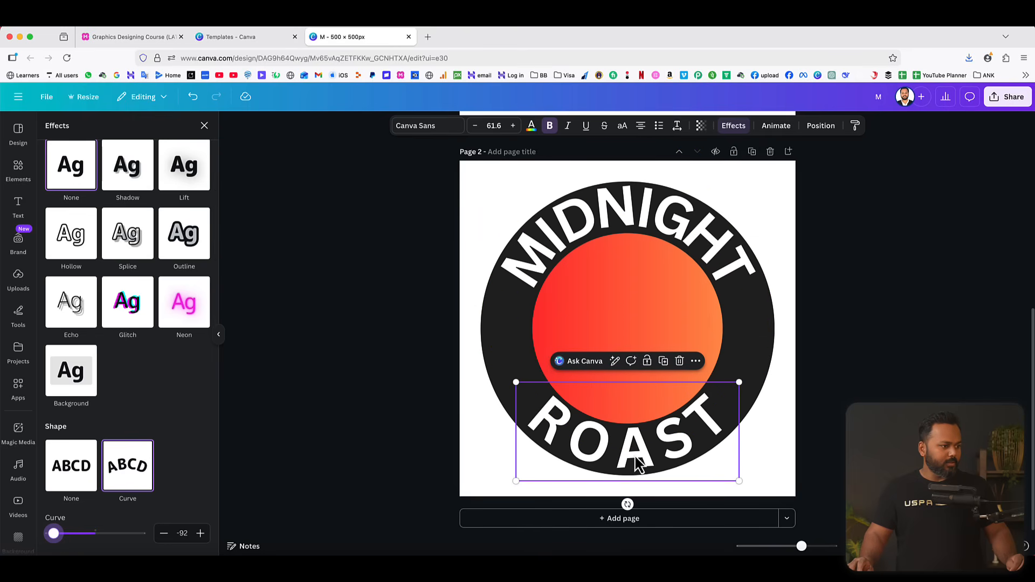
{"action": "left_click_drag", "start_coordinate": [637, 463], "coordinate": [634, 456]}
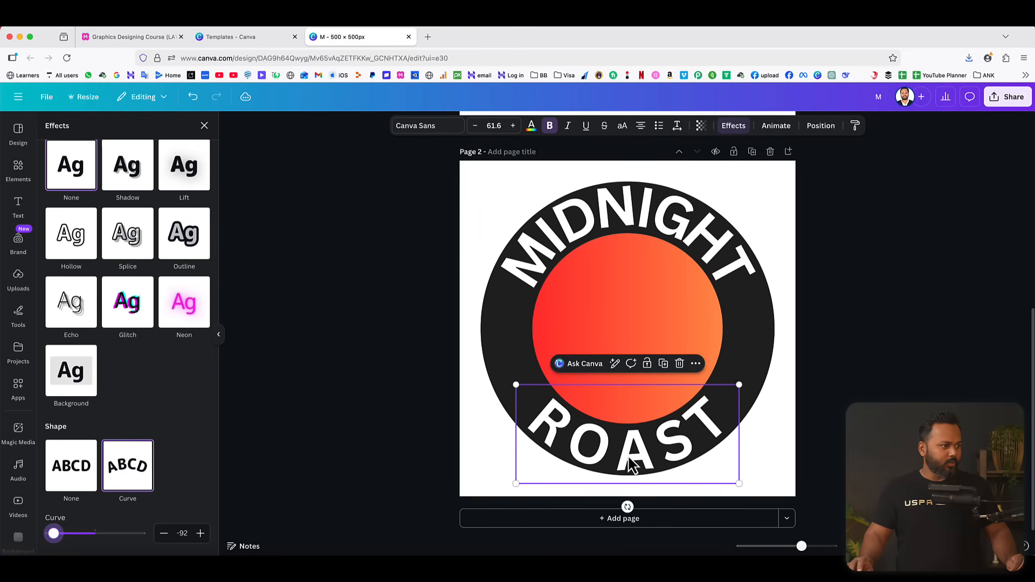
Nudge the MIDNIGHT text slightly down on the ring and set its letter spacing to 80.
{"action": "left_click", "coordinate": [621, 207]}
{"action": "left_click_drag", "start_coordinate": [621, 207], "coordinate": [621, 210]}
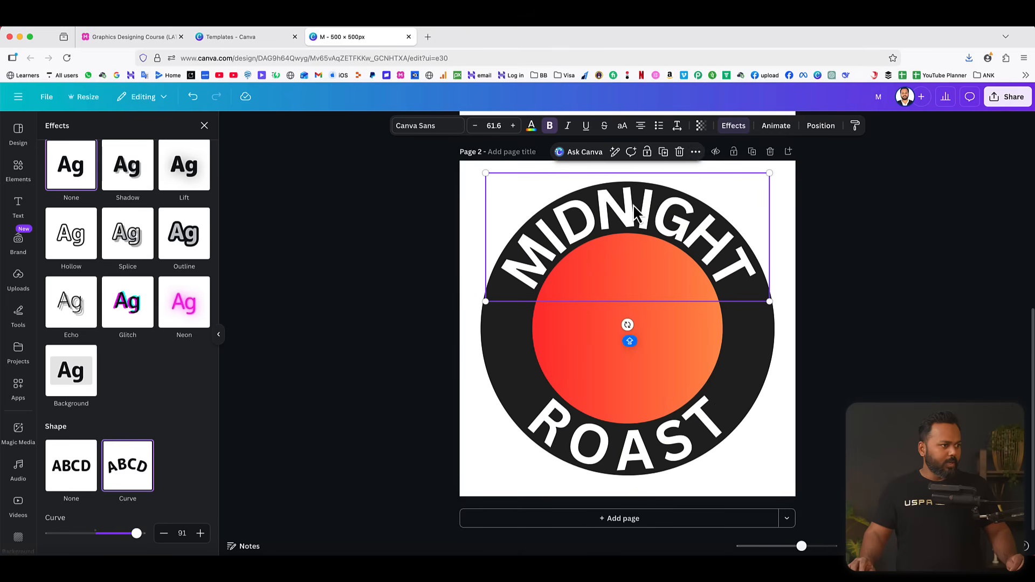
{"action": "left_click", "coordinate": [677, 127]}
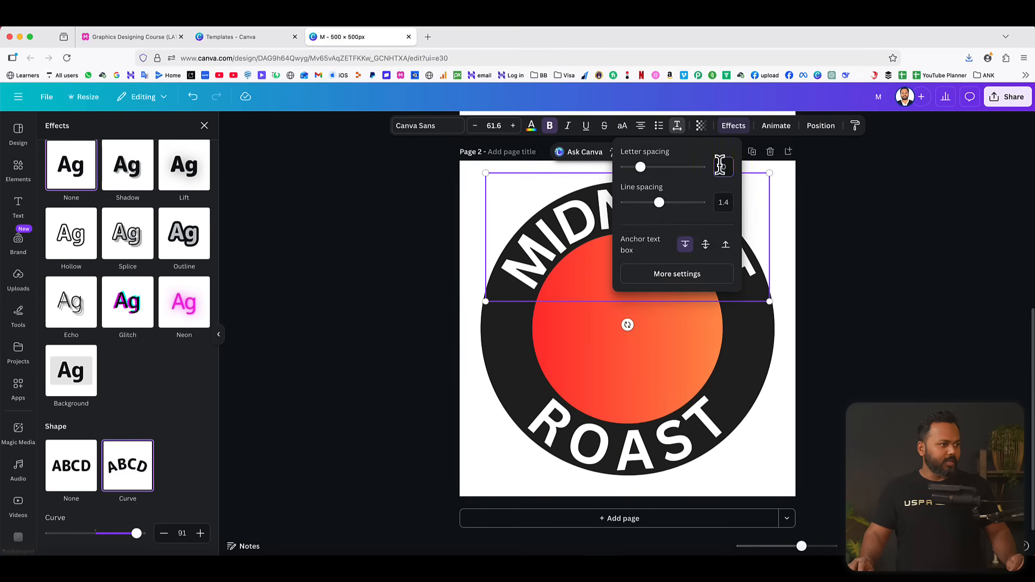
{"action": "type", "text": "80"}
{"action": "key", "text": "Return"}
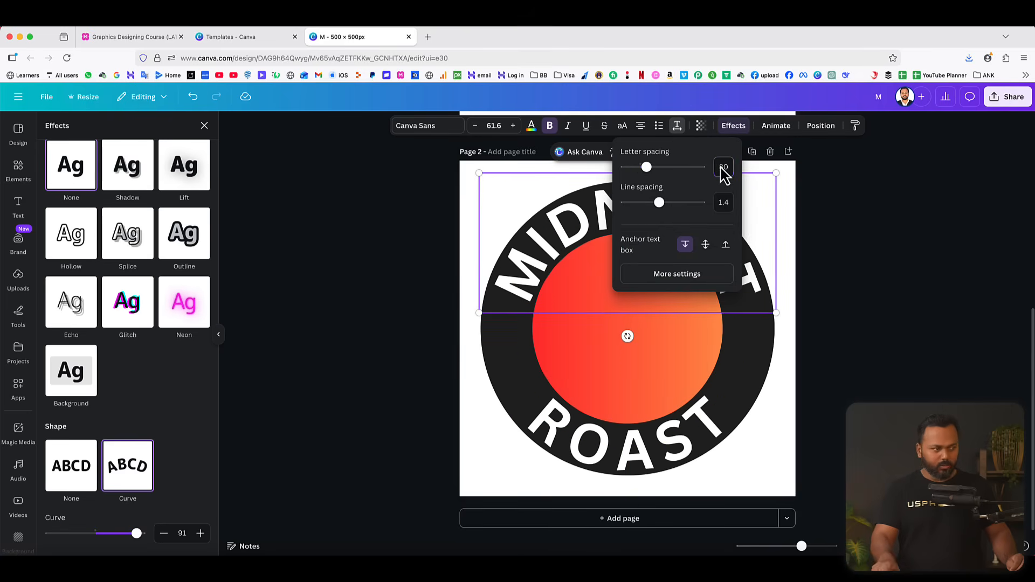
{"action": "left_click", "coordinate": [883, 242]}
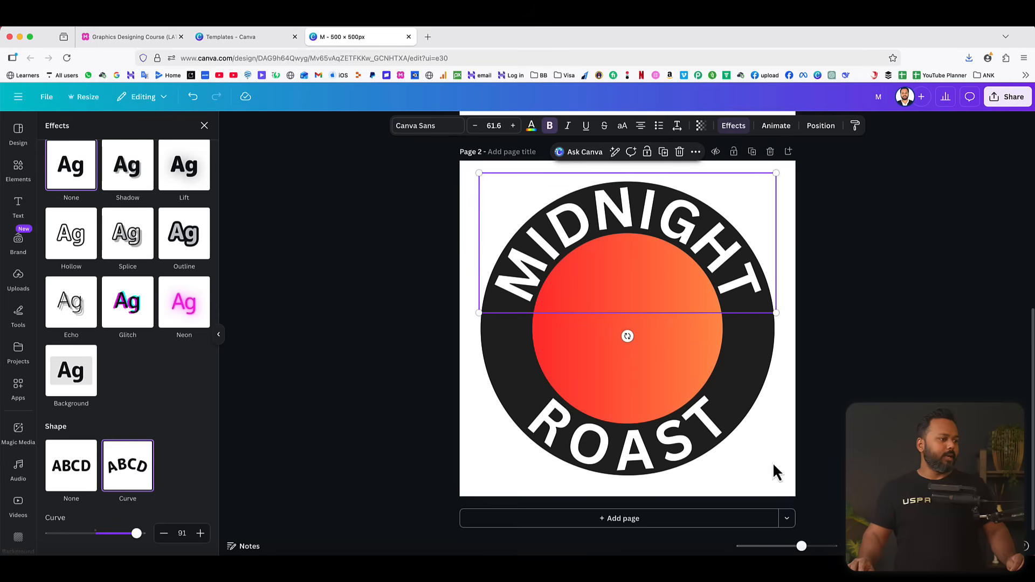
{"action": "left_click", "coordinate": [879, 358]}
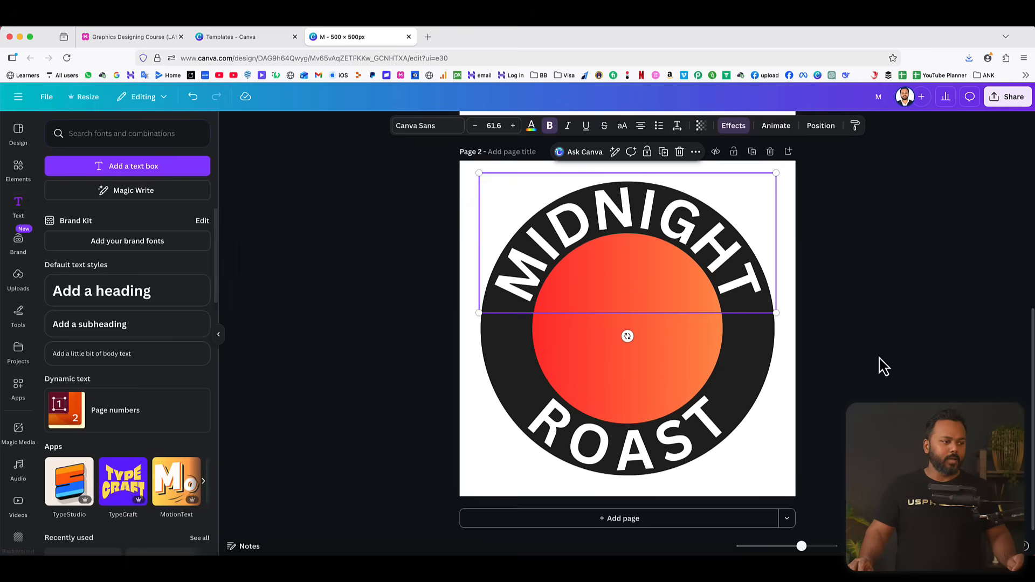
{"action": "left_click", "coordinate": [883, 366]}
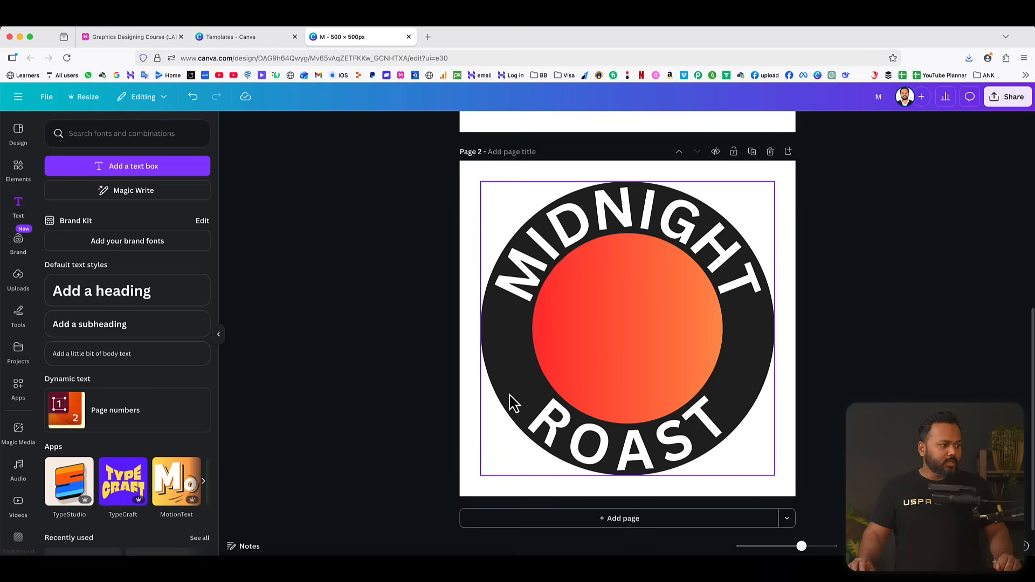
Search the elements library for STAR and show all matching graphics.
{"action": "left_click", "coordinate": [20, 174]}
{"action": "left_click", "coordinate": [50, 131]}
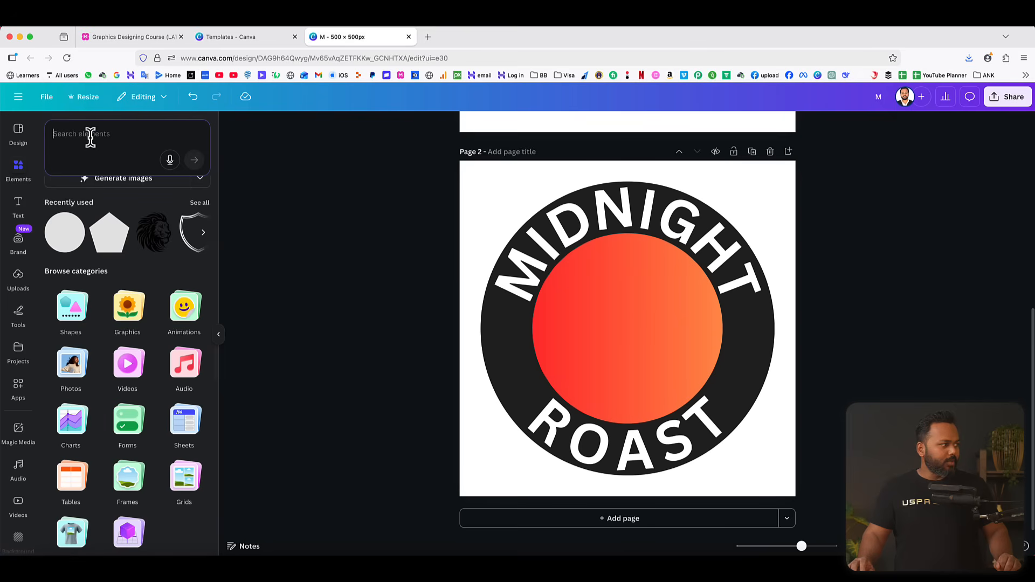
{"action": "type", "text": "STAR"}
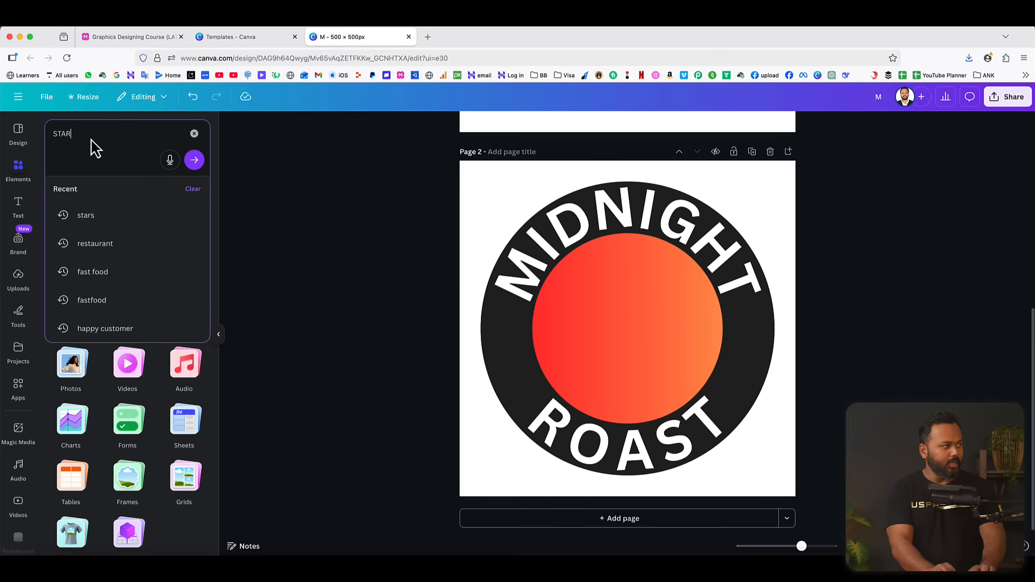
{"action": "key", "text": "Return"}
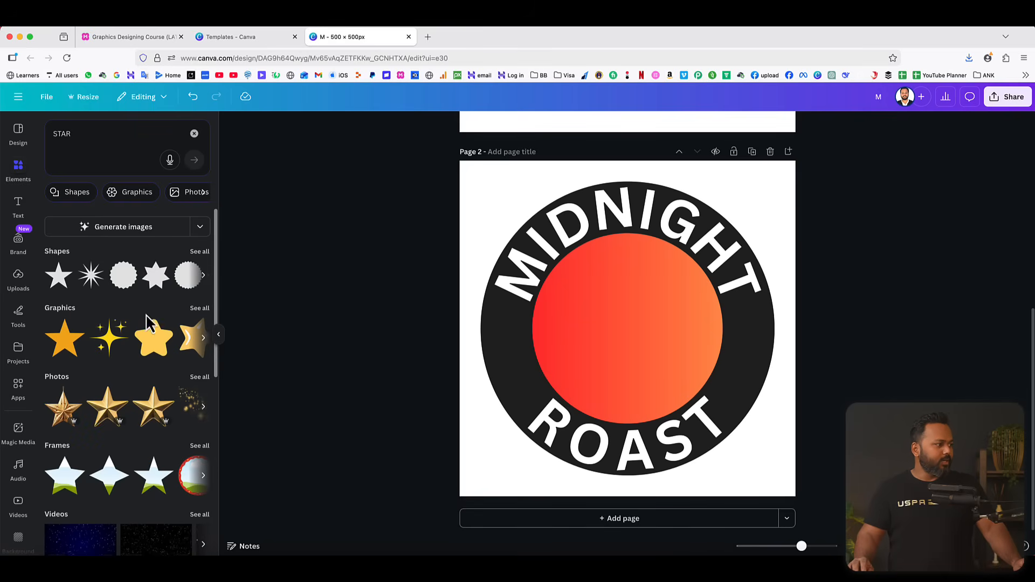
{"action": "left_click", "coordinate": [197, 313]}
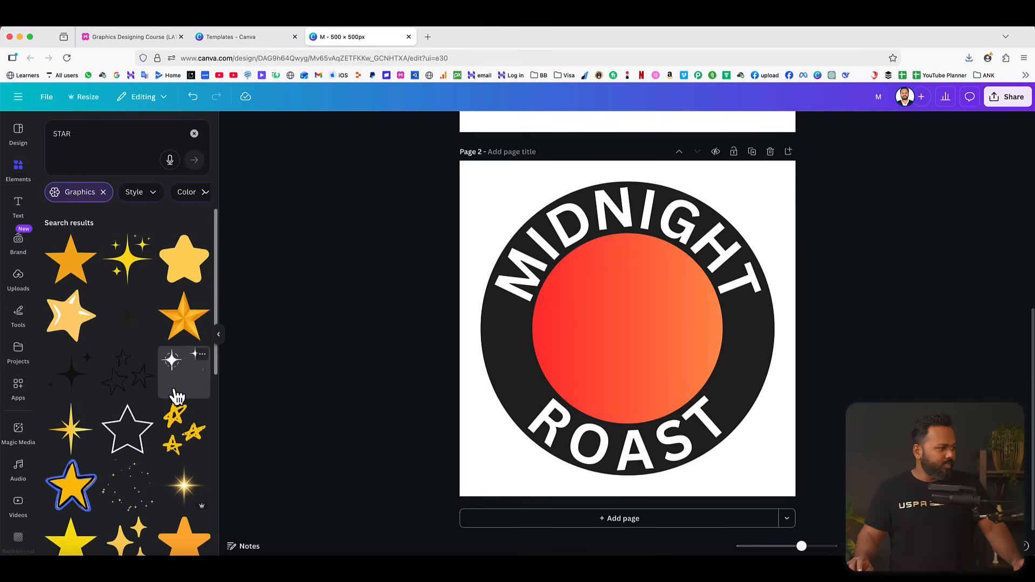
Insert the faceted golden five-pointed star graphic and shrink it to a small star beside the ring's lower-left edge.
{"action": "scroll", "coordinate": [178, 397], "scroll_direction": "down", "scroll_amount": 3}
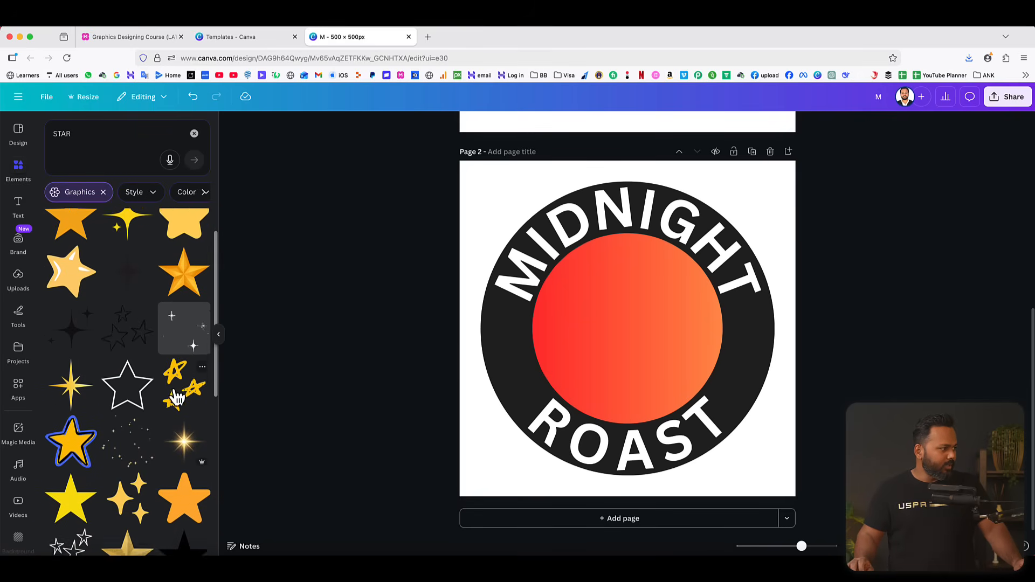
{"action": "scroll", "coordinate": [176, 397], "scroll_direction": "up", "scroll_amount": 4}
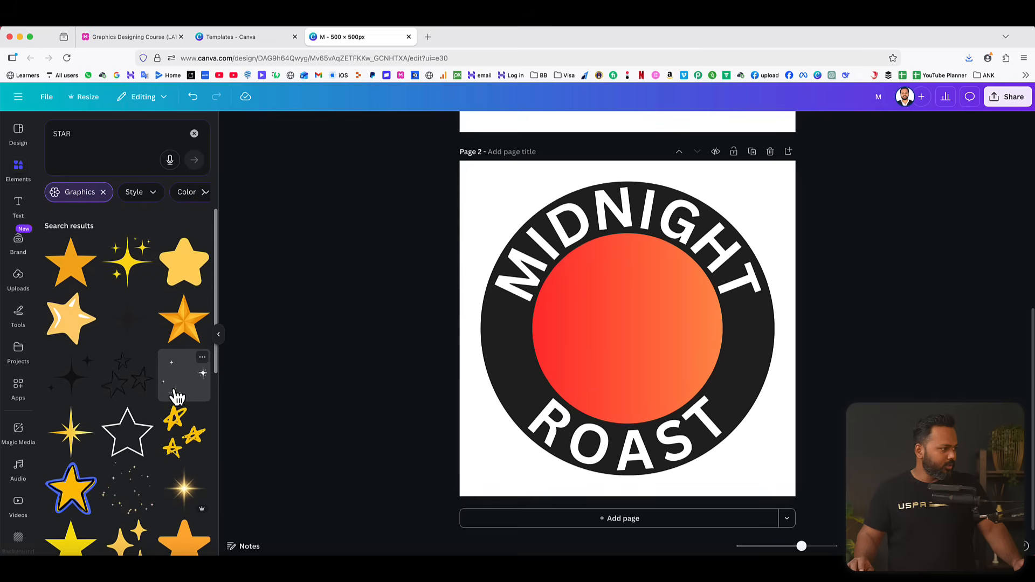
{"action": "left_click", "coordinate": [182, 330]}
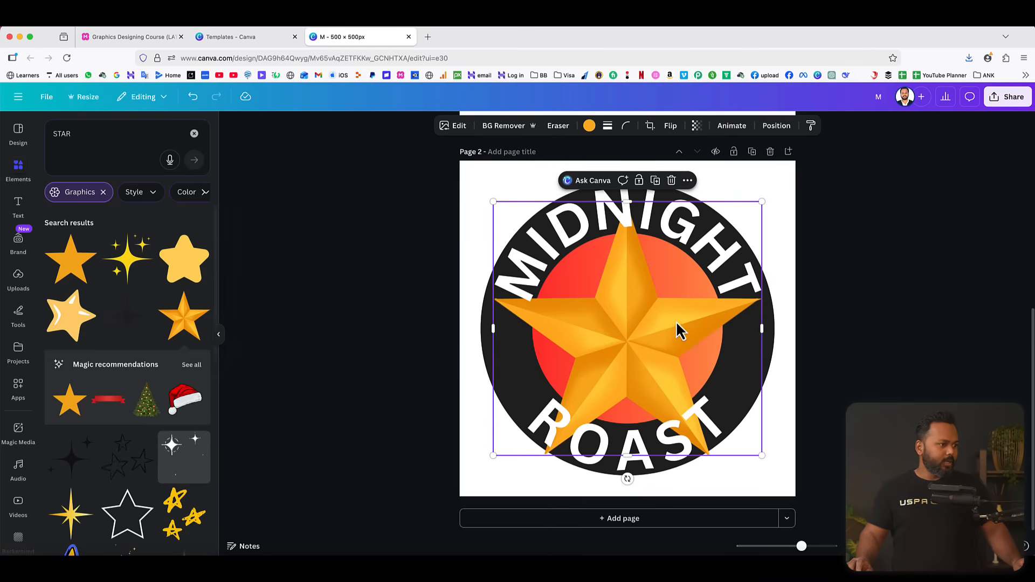
{"action": "left_click_drag", "start_coordinate": [759, 201], "coordinate": [503, 399]}
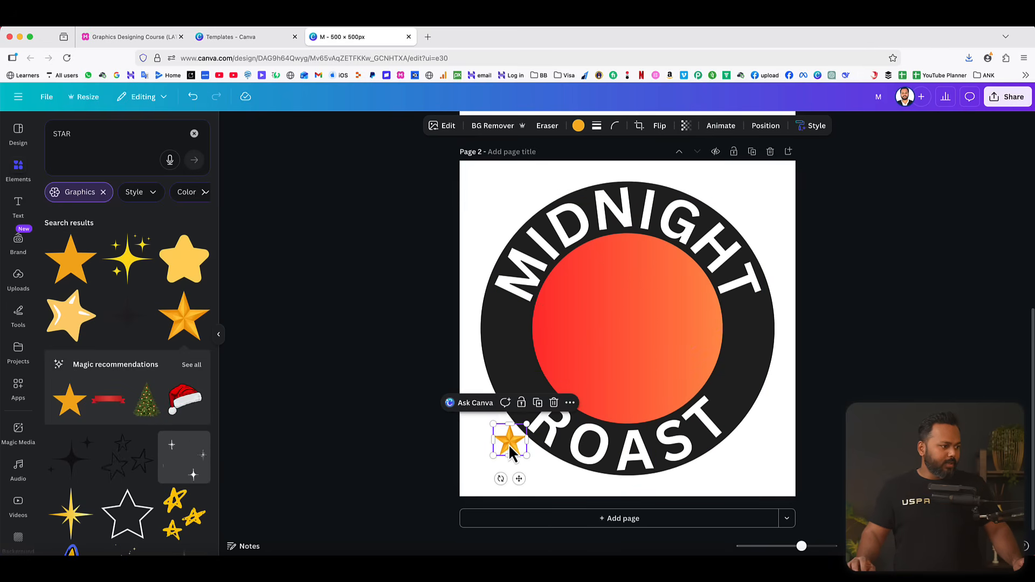
Move the golden star onto the ring's left side and duplicate it to form a column of three stars between MIDNIGHT and ROAST.
{"action": "left_click_drag", "start_coordinate": [508, 440], "coordinate": [505, 360]}
{"action": "left_click", "coordinate": [535, 281]}
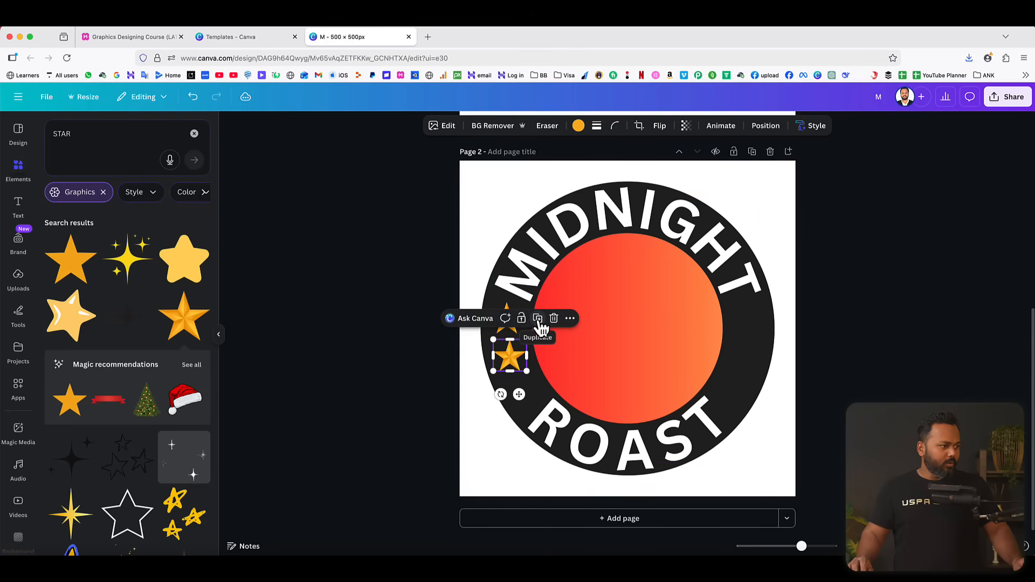
{"action": "left_click", "coordinate": [538, 320]}
{"action": "left_click_drag", "start_coordinate": [514, 400], "coordinate": [520, 397]}
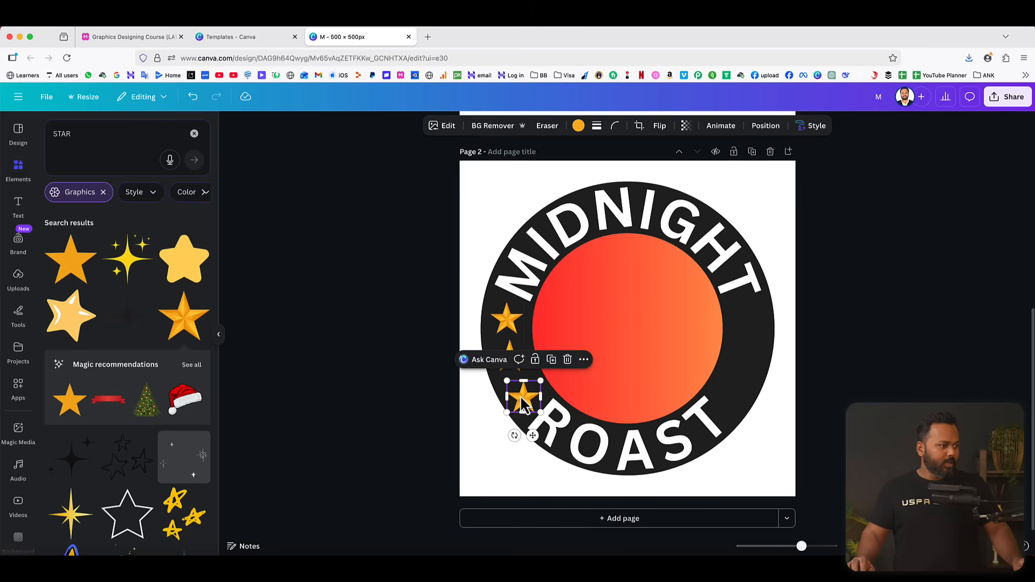
Rotate the upper and lower stars on the ring's left side so they follow the ring's curve.
{"action": "left_click", "coordinate": [509, 324]}
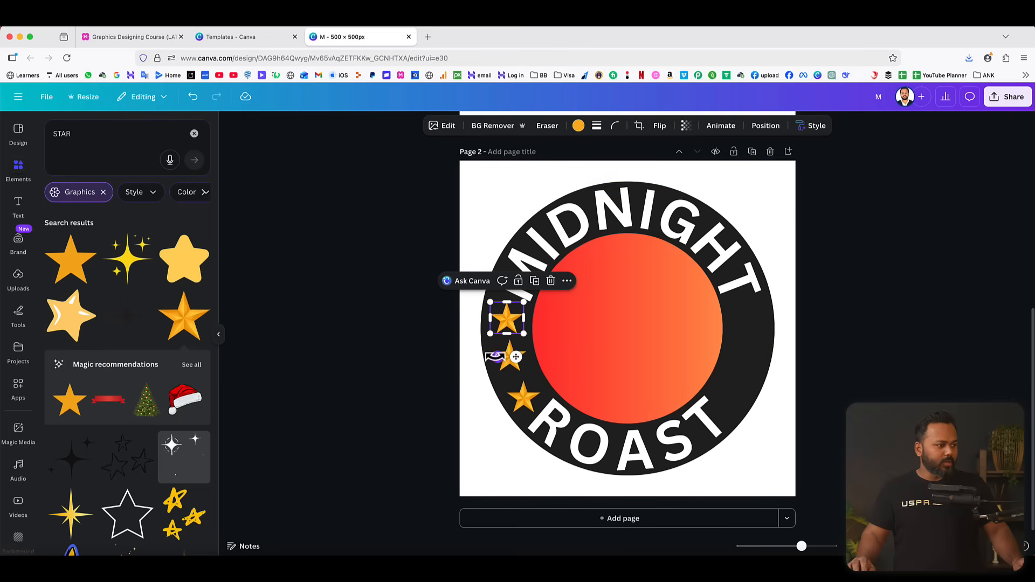
{"action": "mouse_move", "coordinate": [495, 356]}
{"action": "left_mouse_down"}
{"action": "mouse_move", "coordinate": [470, 311]}
{"action": "mouse_move", "coordinate": [550, 303]}
{"action": "mouse_move", "coordinate": [518, 363]}
{"action": "mouse_move", "coordinate": [488, 360]}
{"action": "left_mouse_up"}
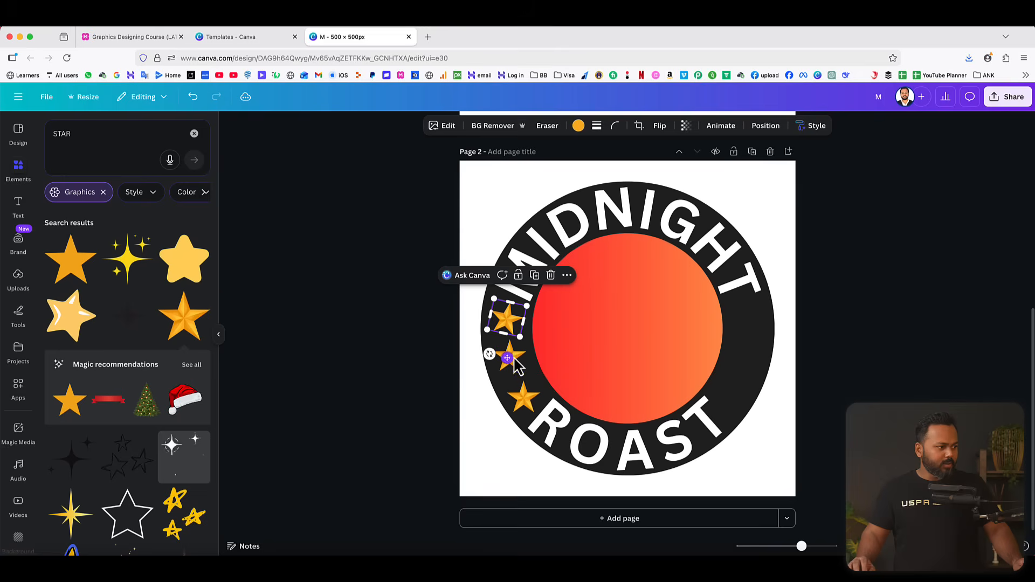
{"action": "left_click", "coordinate": [523, 398]}
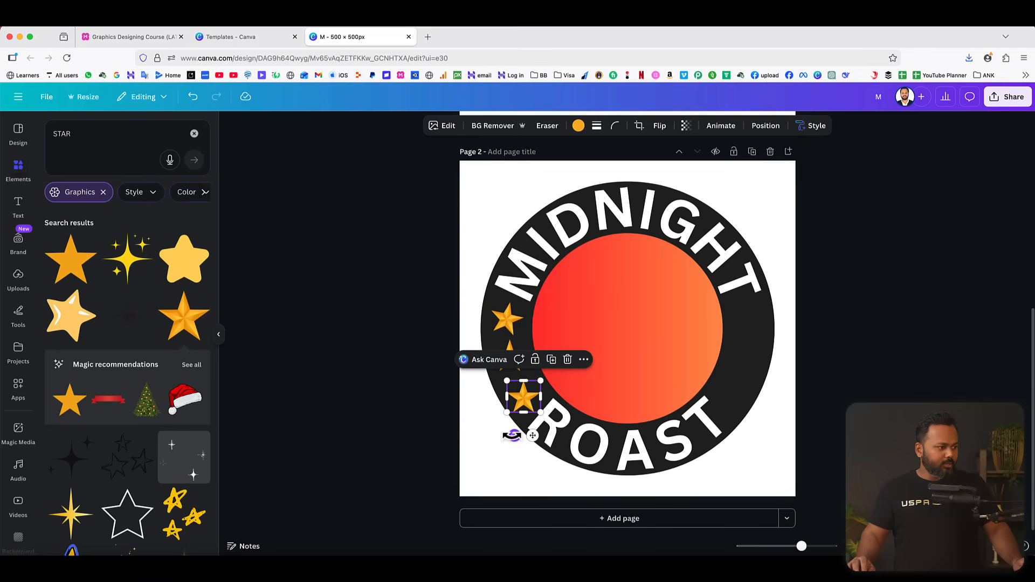
{"action": "left_click_drag", "start_coordinate": [511, 436], "coordinate": [519, 397]}
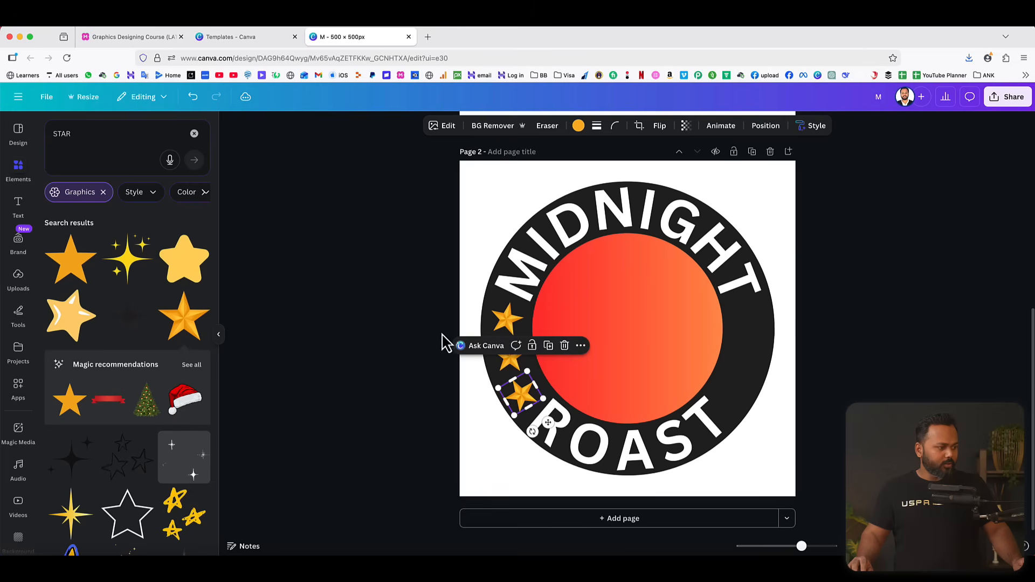
{"action": "left_click", "coordinate": [409, 323]}
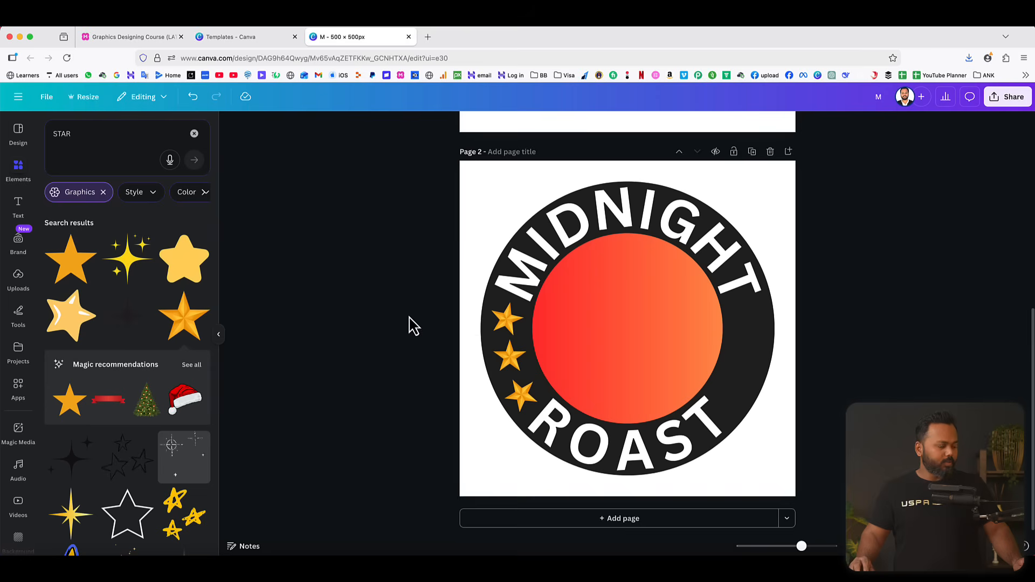
Copy the upper left star, paste it, and place the copy on the ring's right side just below the T of MIDNIGHT.
{"action": "left_click", "coordinate": [504, 319]}
{"action": "right_click", "coordinate": [506, 321]}
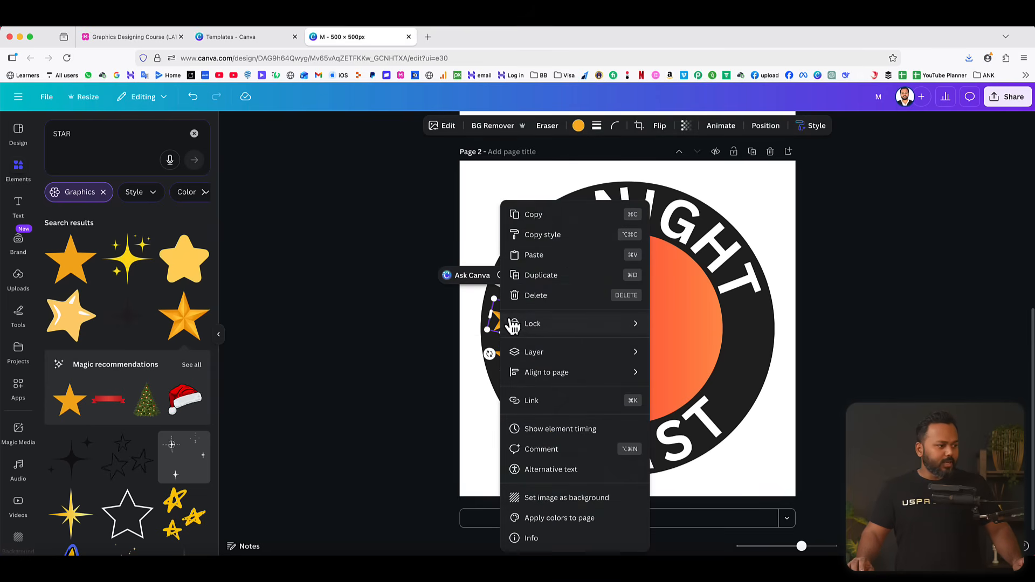
{"action": "left_click", "coordinate": [534, 216]}
{"action": "right_click", "coordinate": [743, 358]}
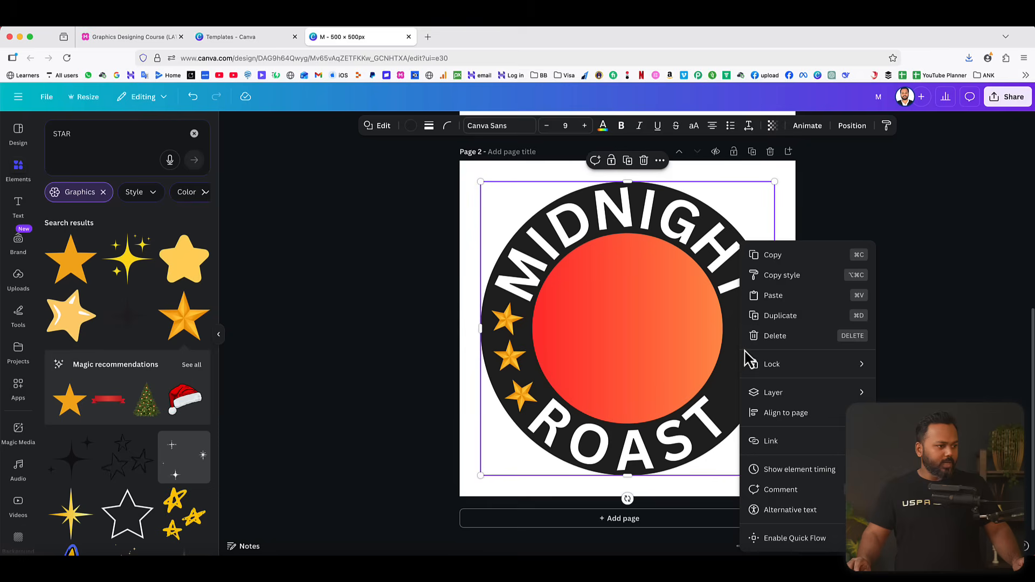
{"action": "left_click", "coordinate": [777, 296]}
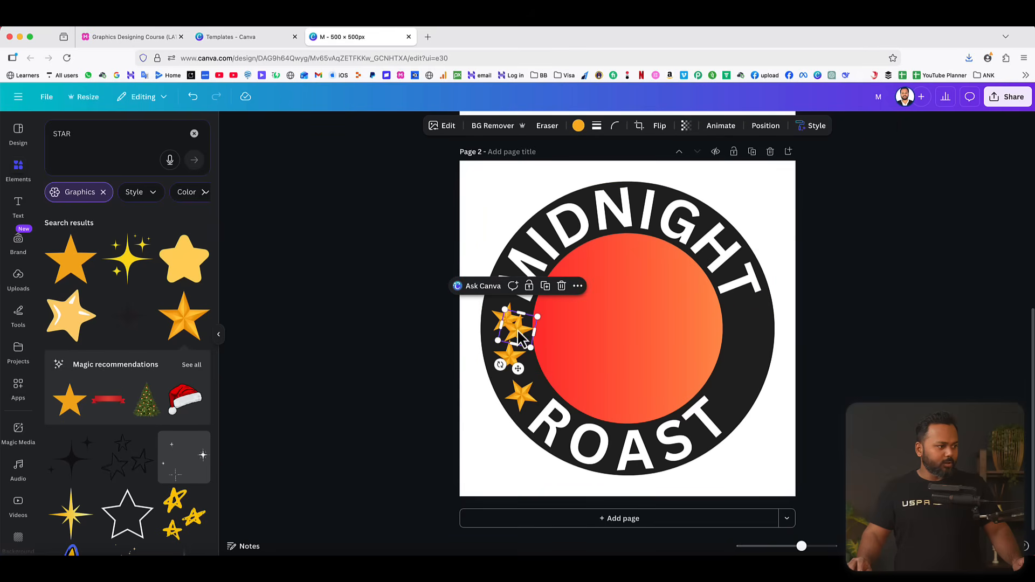
{"action": "left_click_drag", "start_coordinate": [519, 337], "coordinate": [749, 321]}
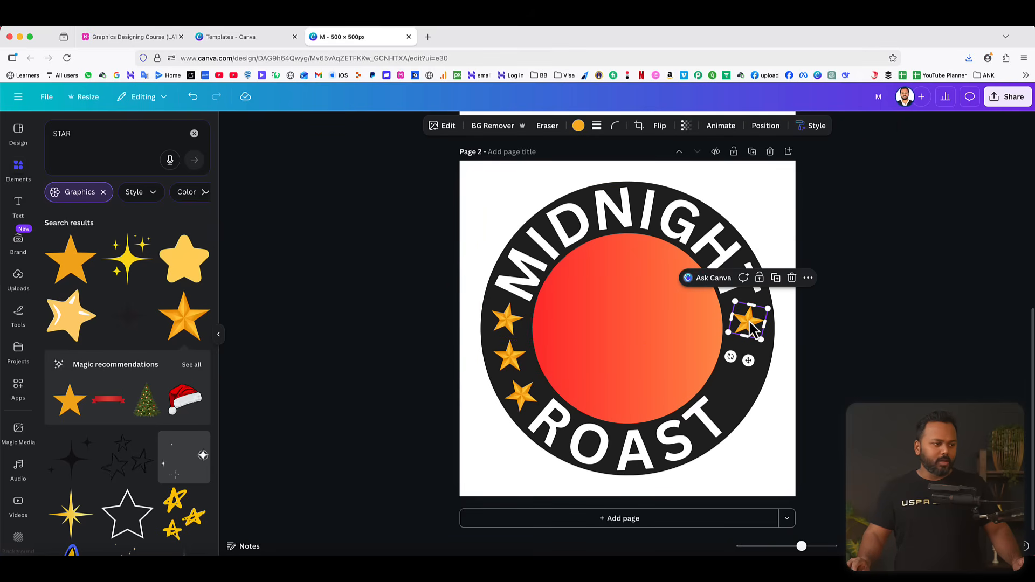
Duplicate the right-hand star twice and arrange the three stars along the ring's right side, angled to mirror the left side.
{"action": "left_click", "coordinate": [776, 279]}
{"action": "left_click", "coordinate": [787, 291]}
{"action": "left_click_drag", "start_coordinate": [767, 350], "coordinate": [731, 393]}
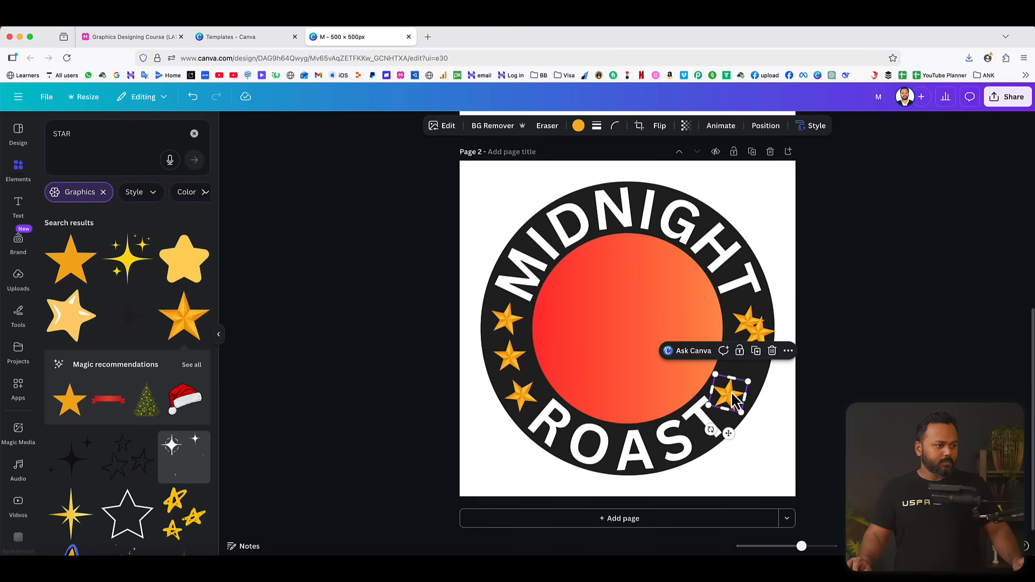
{"action": "left_click_drag", "start_coordinate": [760, 337], "coordinate": [716, 422]}
{"action": "left_click", "coordinate": [748, 333]}
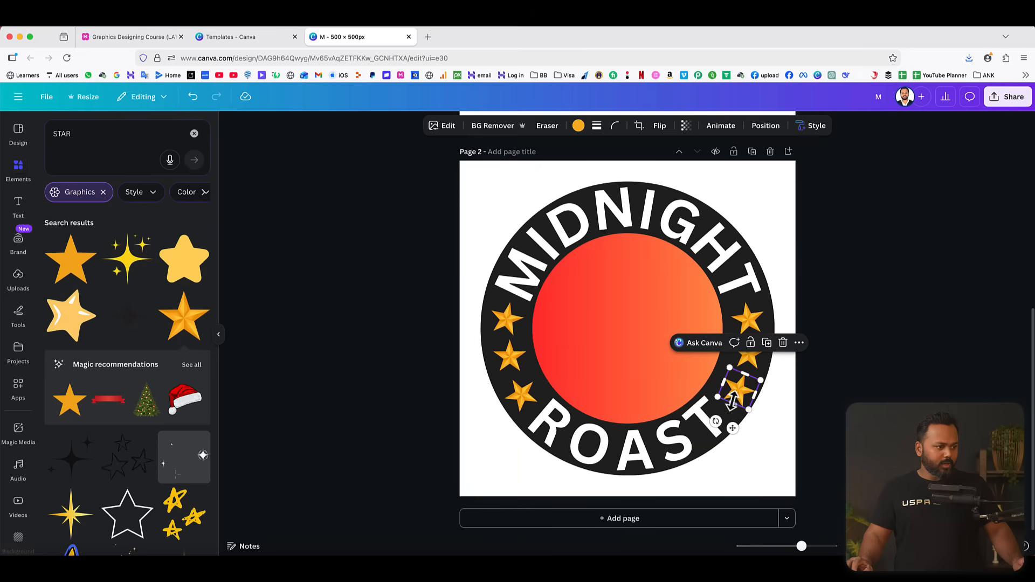
{"action": "left_click", "coordinate": [859, 324]}
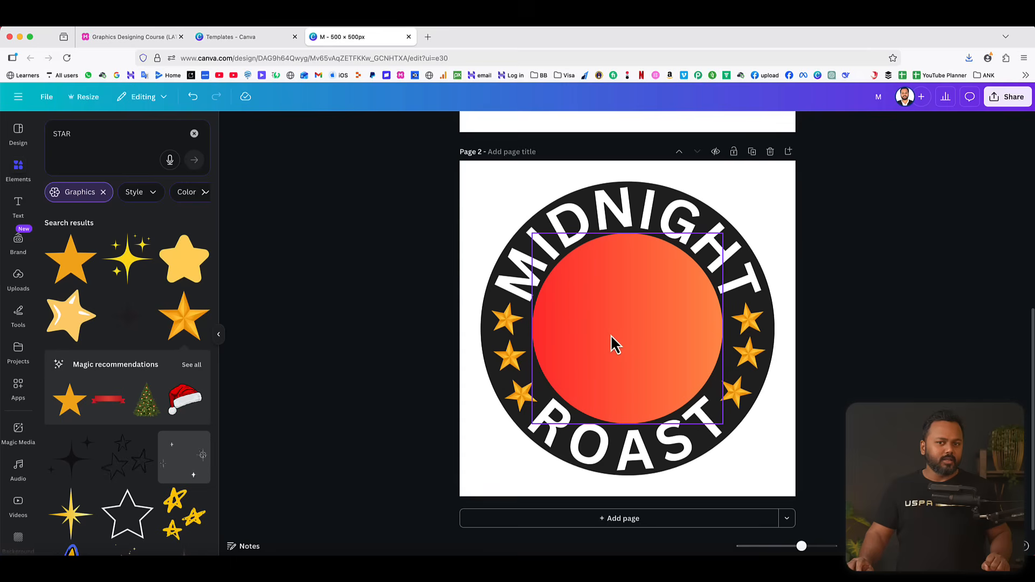
Clear the graphics filter, search the elements library for restaurant, and show all matching graphics.
{"action": "left_click", "coordinate": [103, 193]}
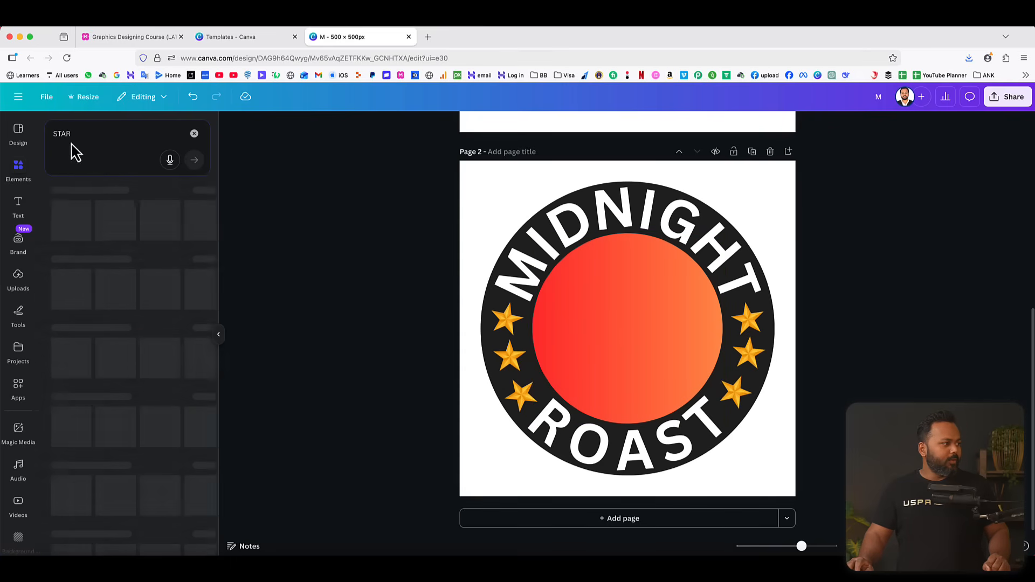
{"action": "left_click_drag", "start_coordinate": [73, 135], "coordinate": [41, 135]}
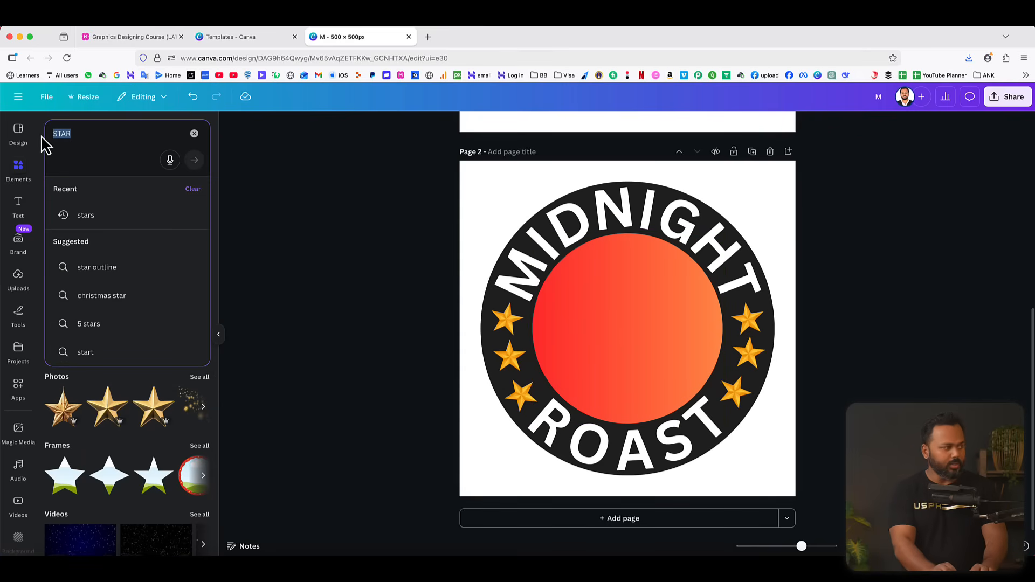
{"action": "type", "text": "restaur"}
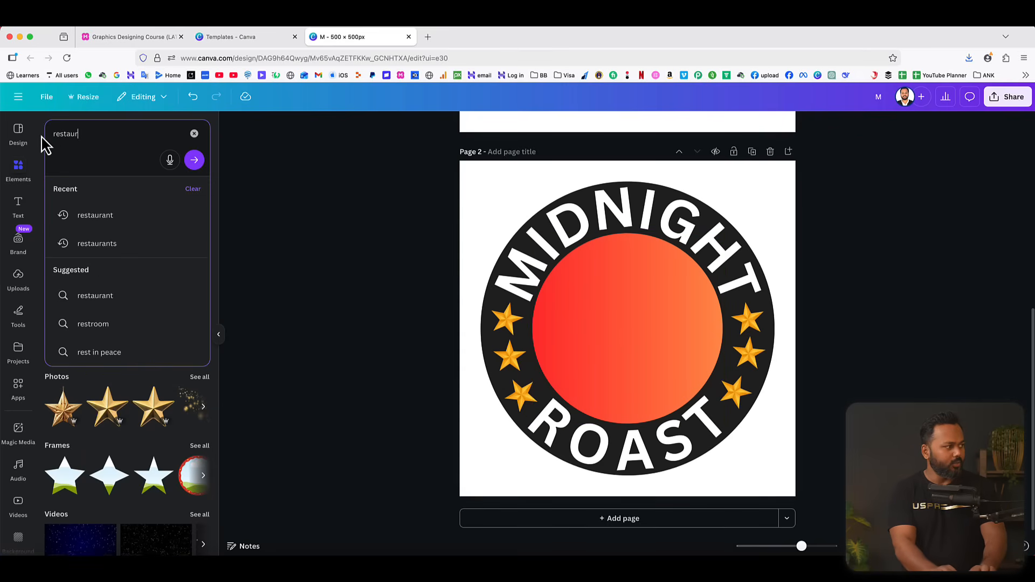
{"action": "type", "text": "ant"}
{"action": "key", "text": "Return"}
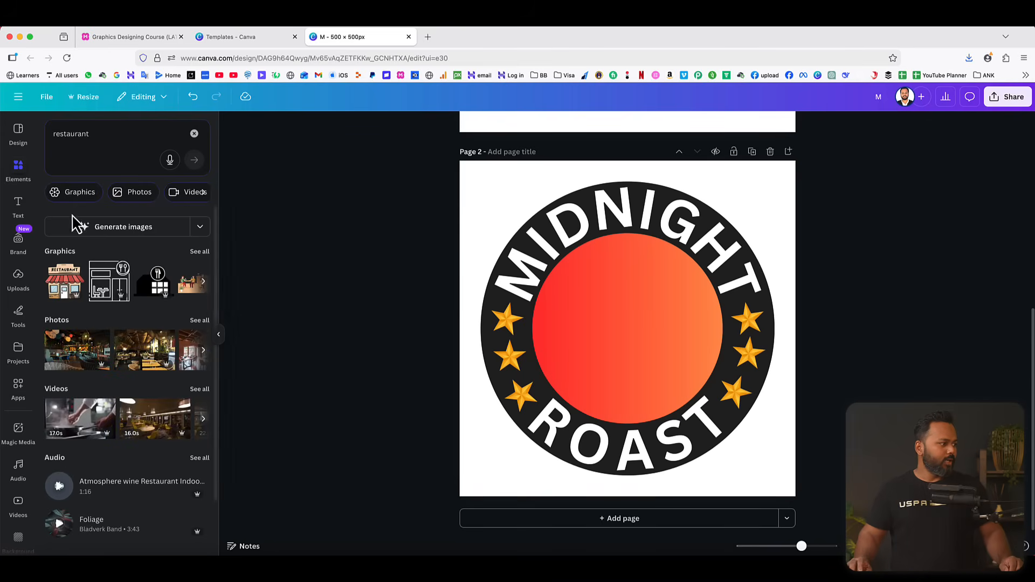
{"action": "left_click", "coordinate": [199, 251]}
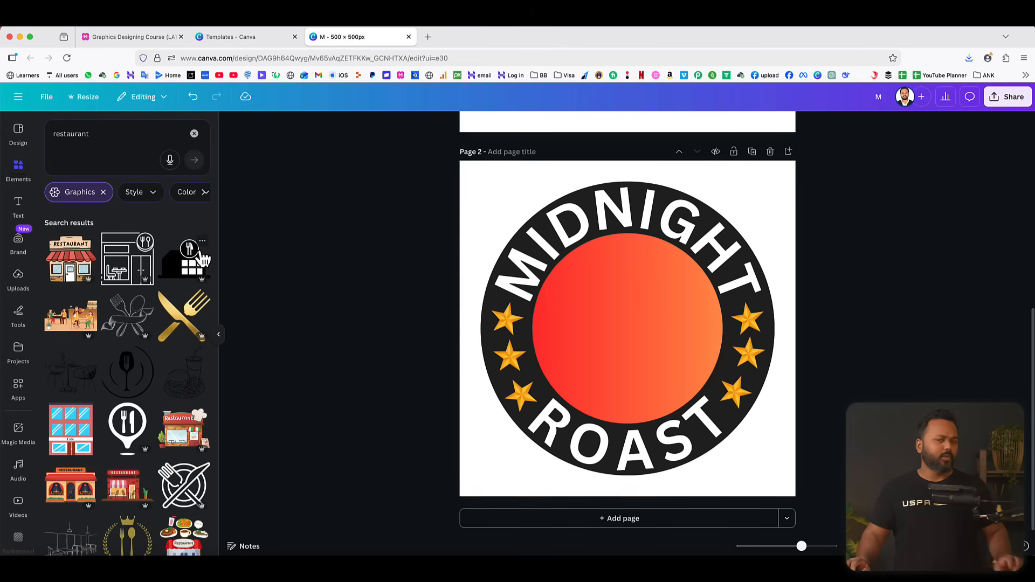
Insert the black round fork-and-spoon graphic and enlarge it over the gradient circle, centered so only a thin gradient rim remains.
{"action": "scroll", "coordinate": [146, 363], "scroll_direction": "down", "scroll_amount": 2}
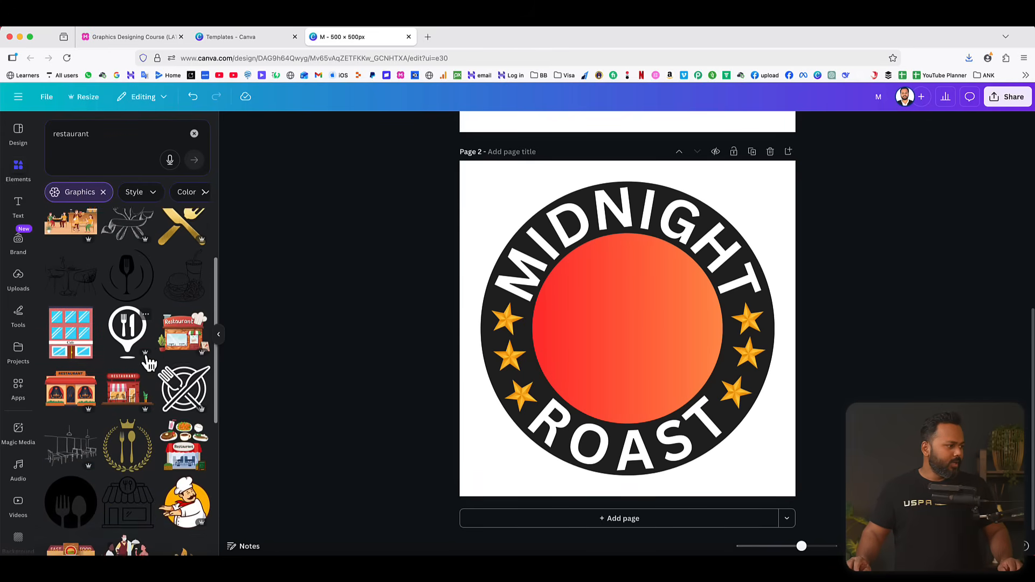
{"action": "scroll", "coordinate": [150, 362], "scroll_direction": "down", "scroll_amount": 1}
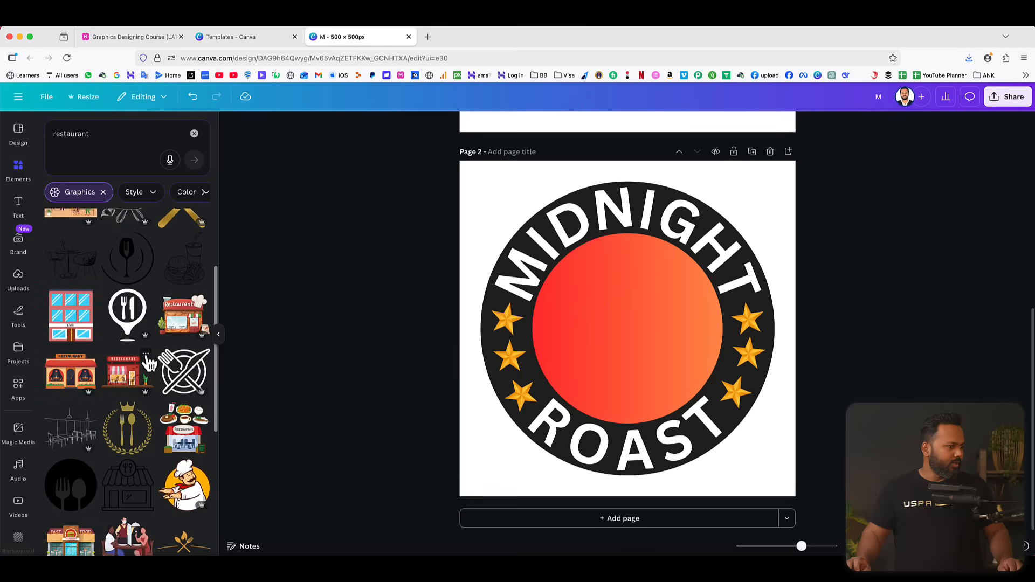
{"action": "scroll", "coordinate": [148, 363], "scroll_direction": "down", "scroll_amount": 3}
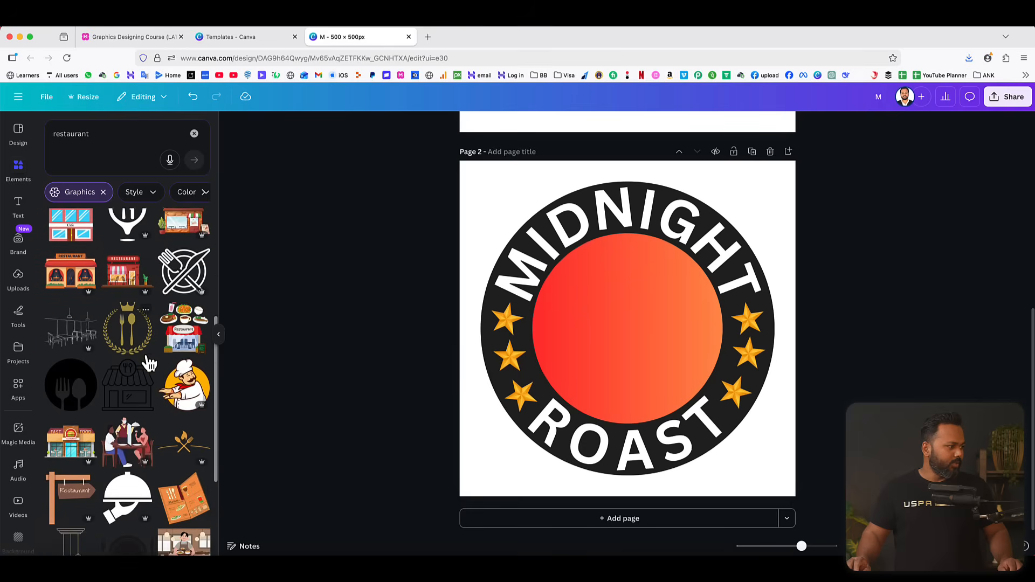
{"action": "left_click", "coordinate": [75, 372]}
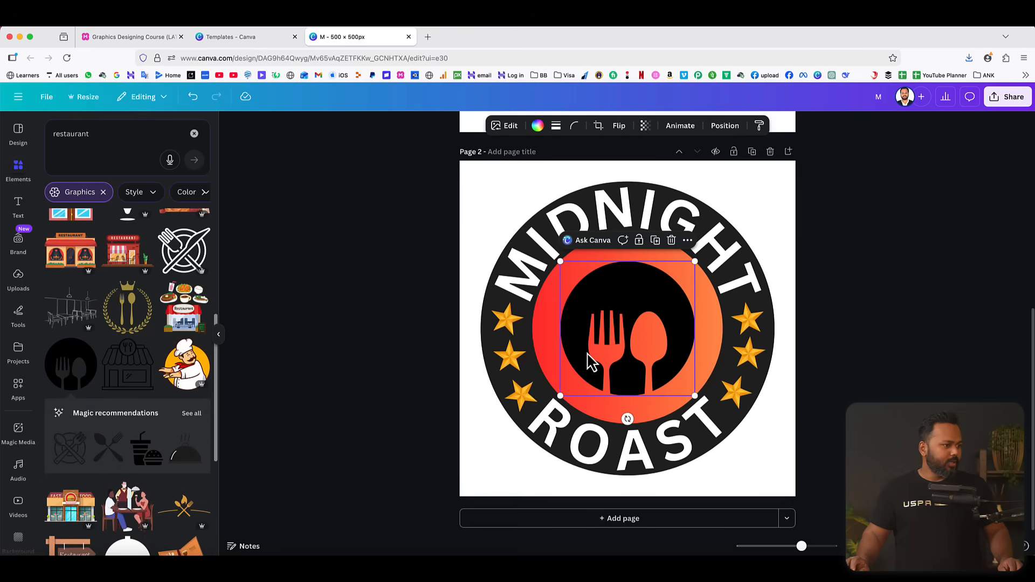
{"action": "left_click_drag", "start_coordinate": [693, 263], "coordinate": [713, 246]}
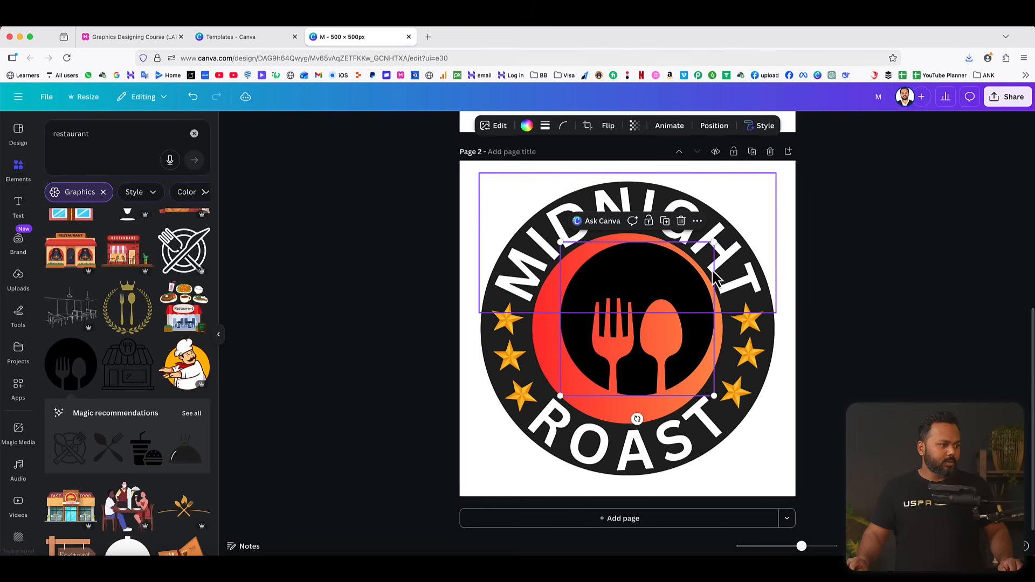
{"action": "left_click_drag", "start_coordinate": [561, 396], "coordinate": [530, 417]}
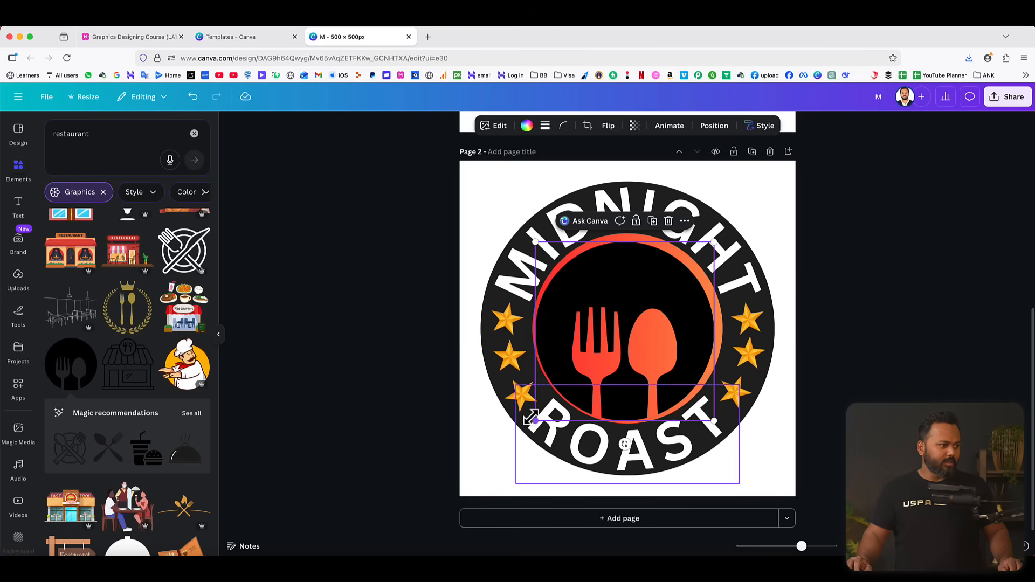
{"action": "left_click_drag", "start_coordinate": [713, 246], "coordinate": [723, 236]}
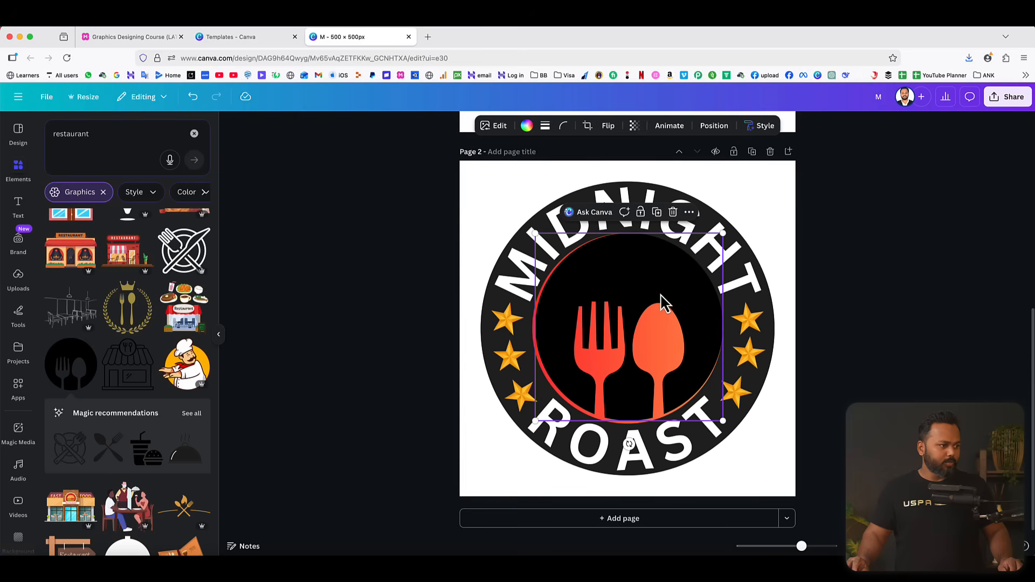
{"action": "left_click_drag", "start_coordinate": [663, 305], "coordinate": [657, 298]}
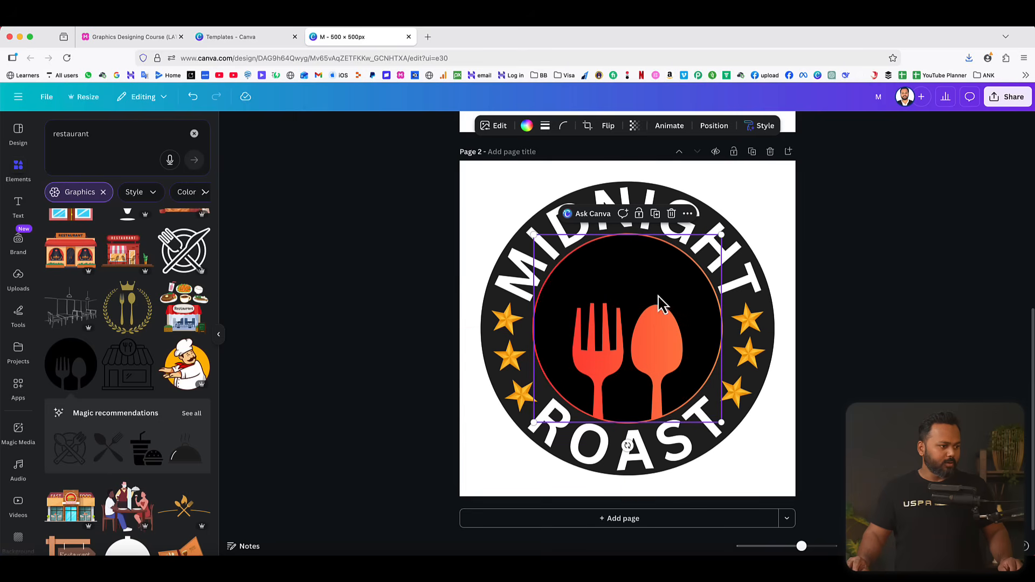
{"action": "left_click", "coordinate": [844, 289]}
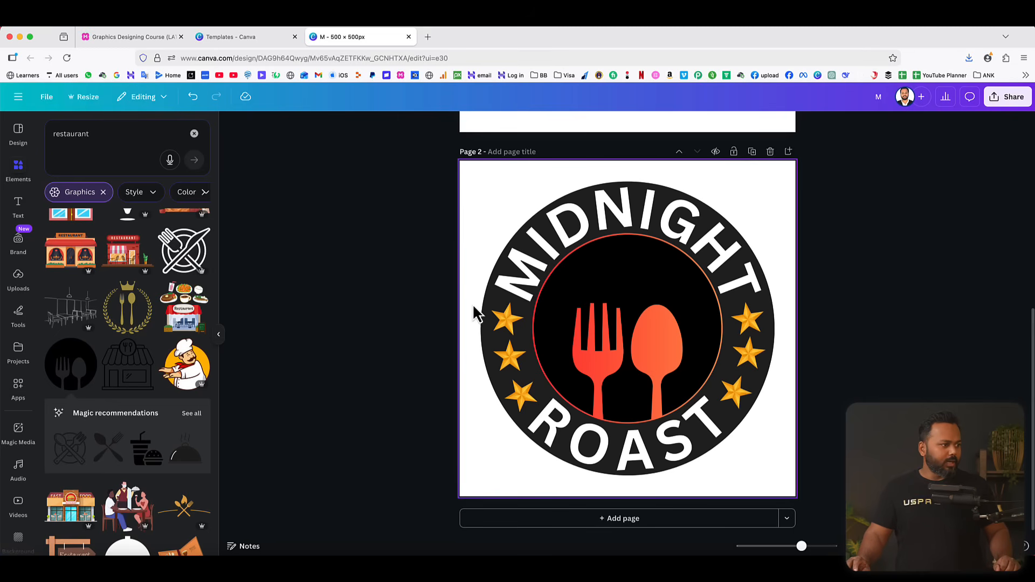
Duplicate the dark outer circle, align the copy to the page's upper-left corner, and enlarge it to fill the whole page.
{"action": "left_click", "coordinate": [485, 345]}
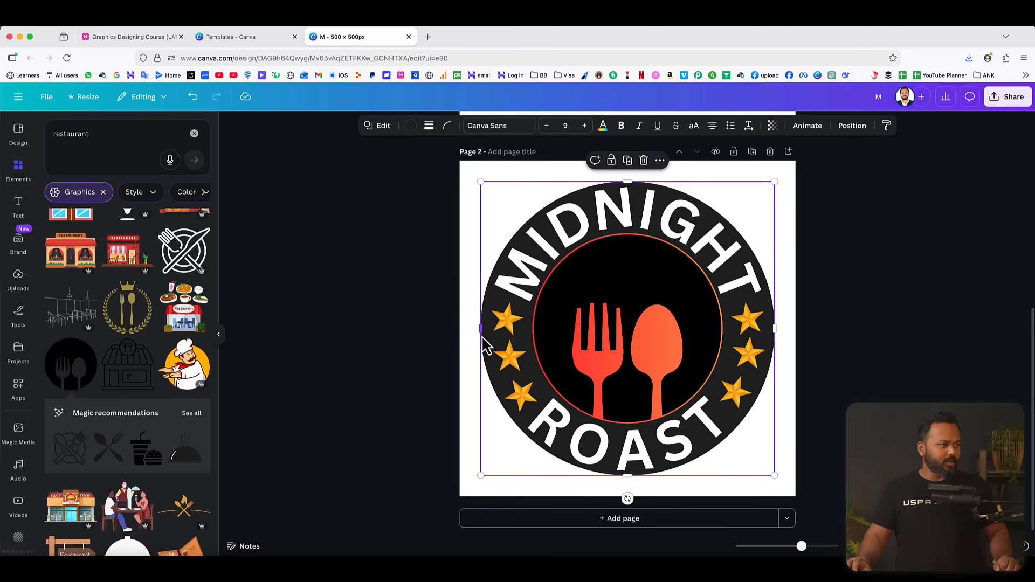
{"action": "left_click", "coordinate": [627, 161]}
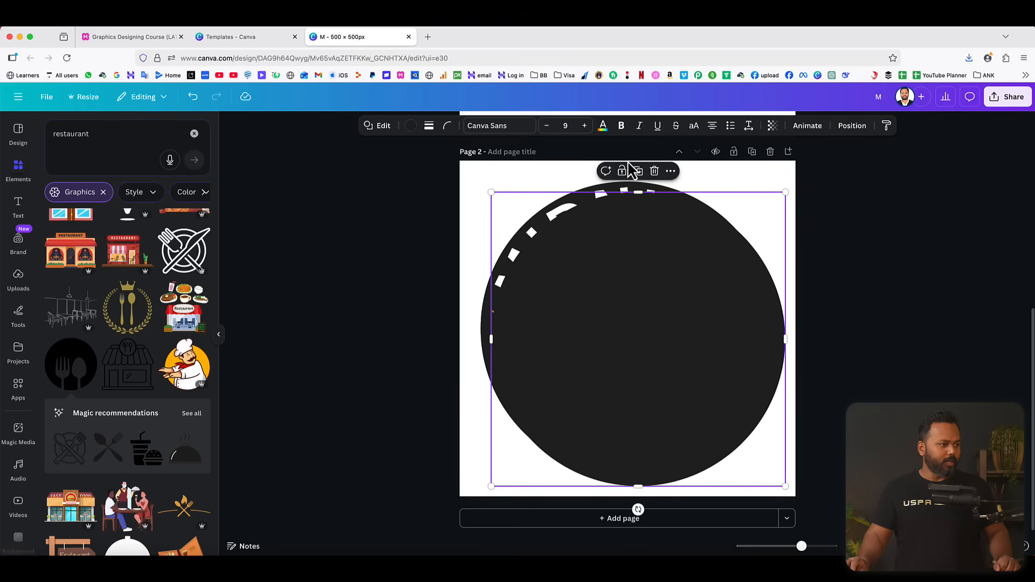
{"action": "left_click_drag", "start_coordinate": [658, 291], "coordinate": [621, 250]}
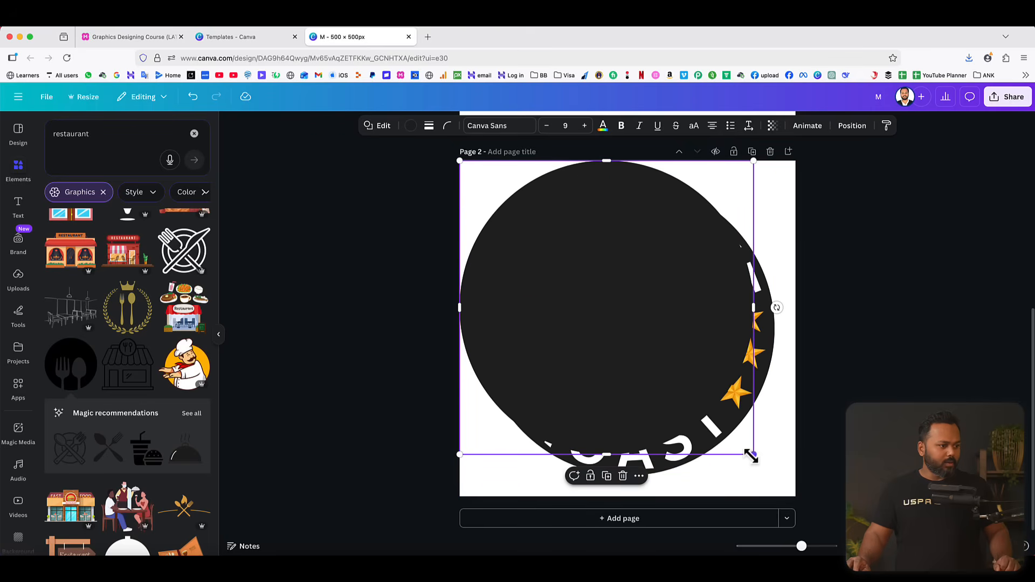
{"action": "left_click_drag", "start_coordinate": [753, 455], "coordinate": [803, 489]}
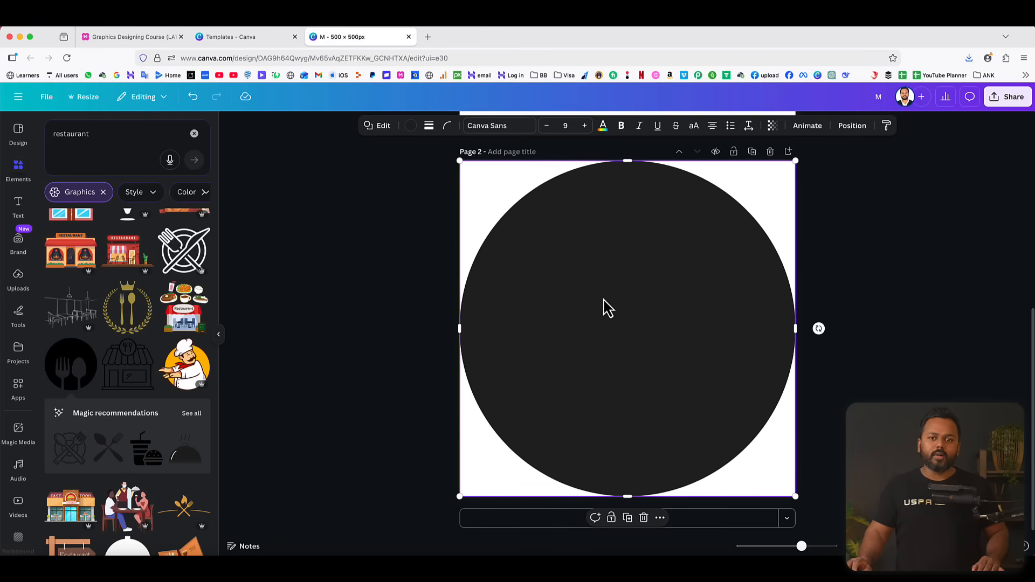
Remove the fill from the enlarged circle on page 2 and give it a solid black outline with stroke weight 11.
{"action": "left_click", "coordinate": [412, 130]}
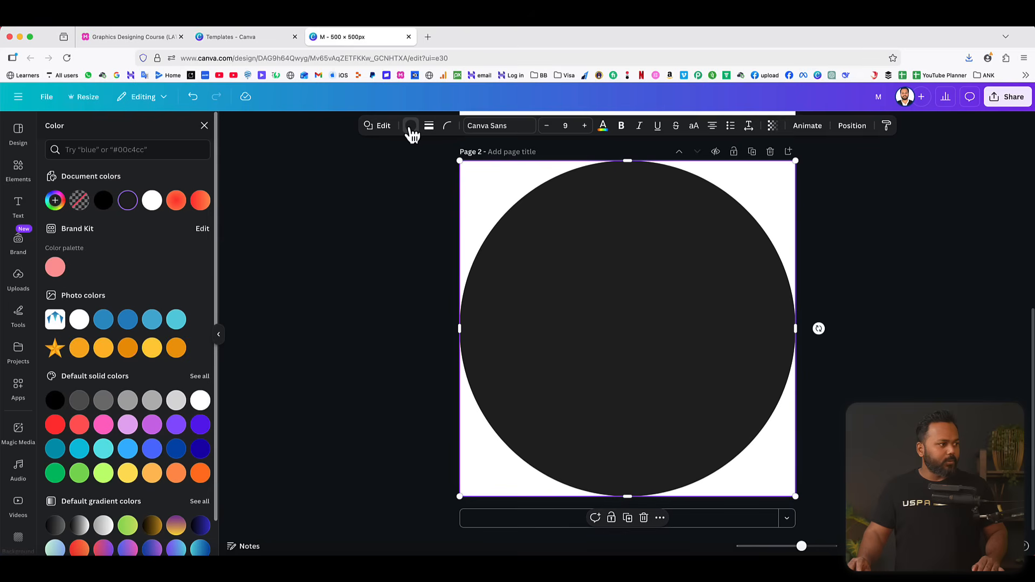
{"action": "left_click", "coordinate": [80, 203]}
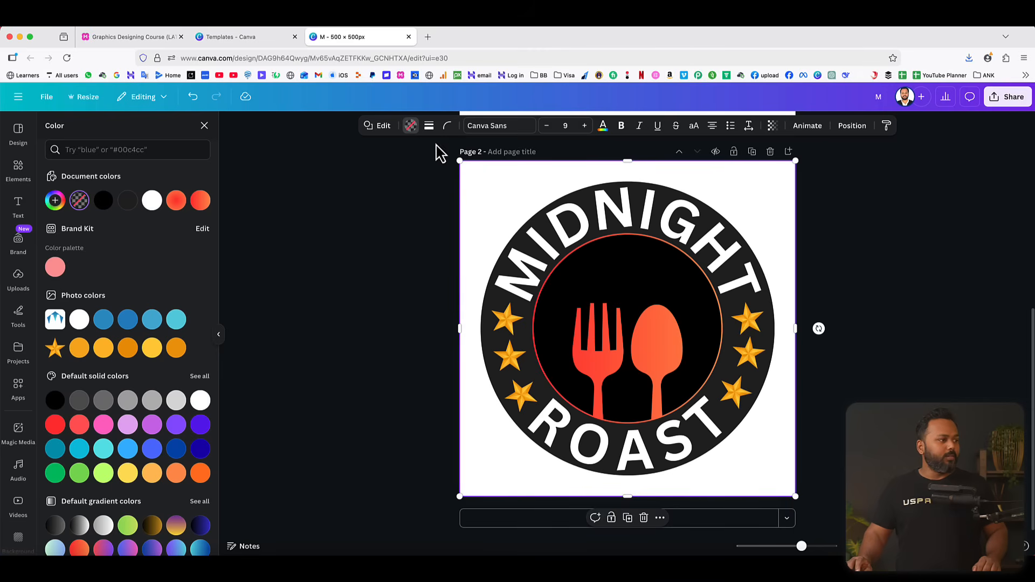
{"action": "left_click", "coordinate": [429, 127]}
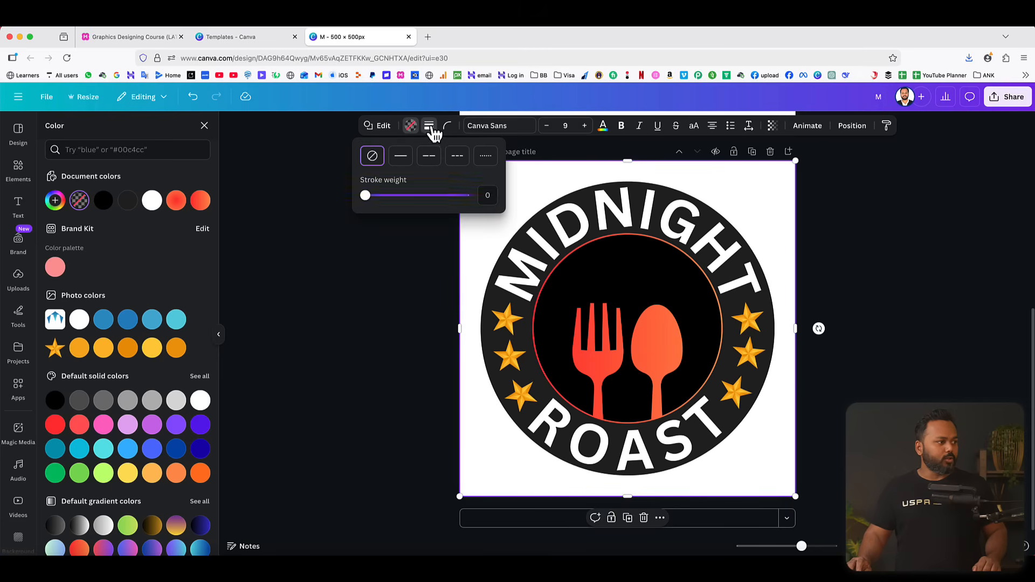
{"action": "left_click", "coordinate": [402, 157]}
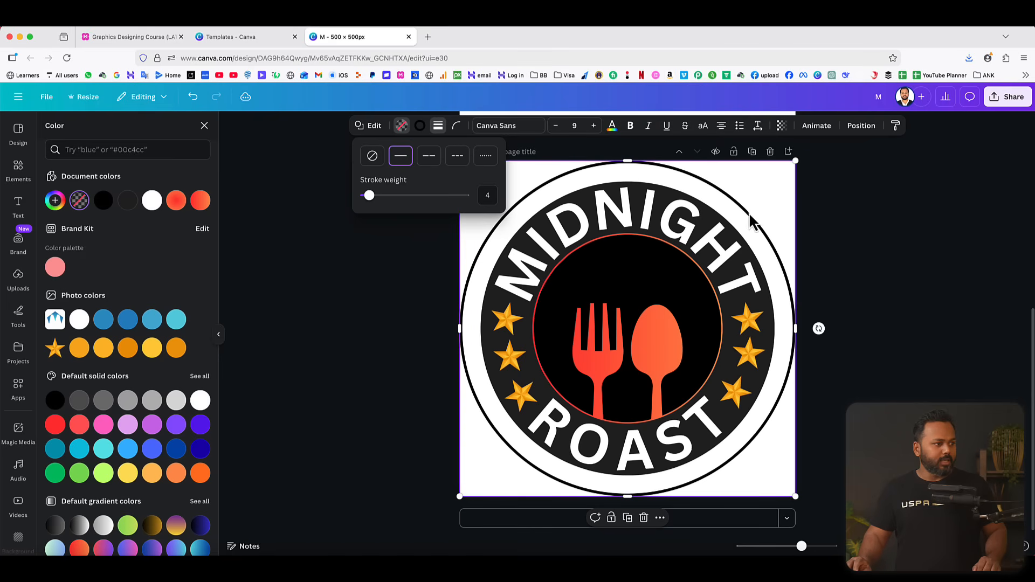
{"action": "left_click_drag", "start_coordinate": [368, 195], "coordinate": [380, 204]}
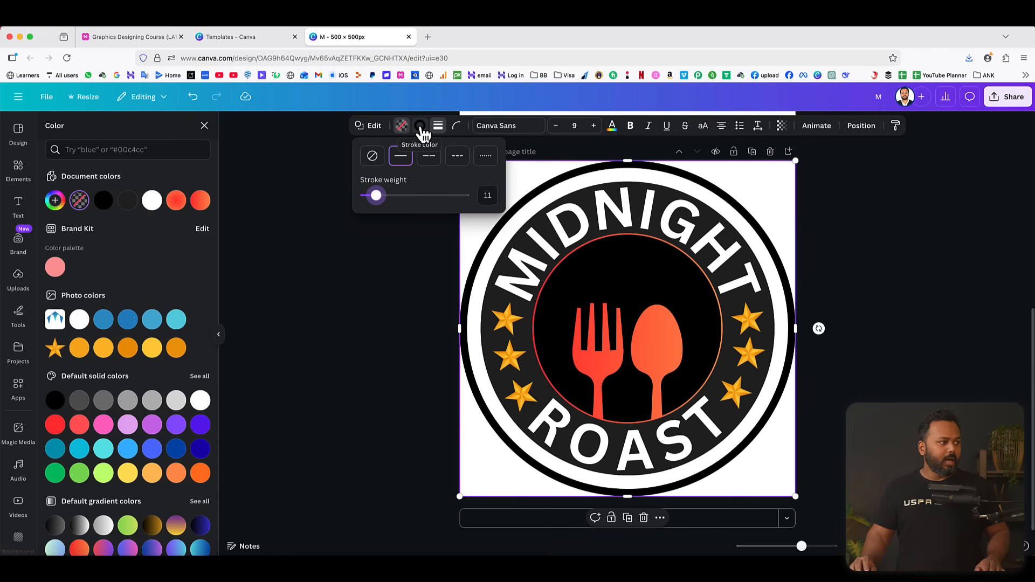
{"action": "left_click", "coordinate": [911, 221]}
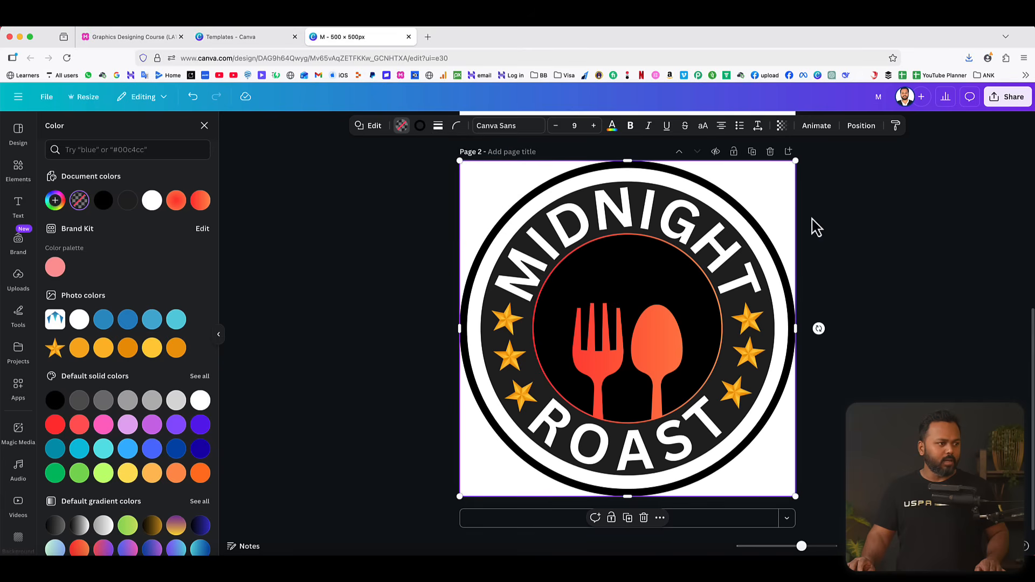
Shrink the outline circle and center it around the MIDNIGHT ROAST badge, keeping a white gap between them.
{"action": "left_click_drag", "start_coordinate": [796, 162], "coordinate": [778, 176]}
{"action": "left_click_drag", "start_coordinate": [661, 293], "coordinate": [667, 284]}
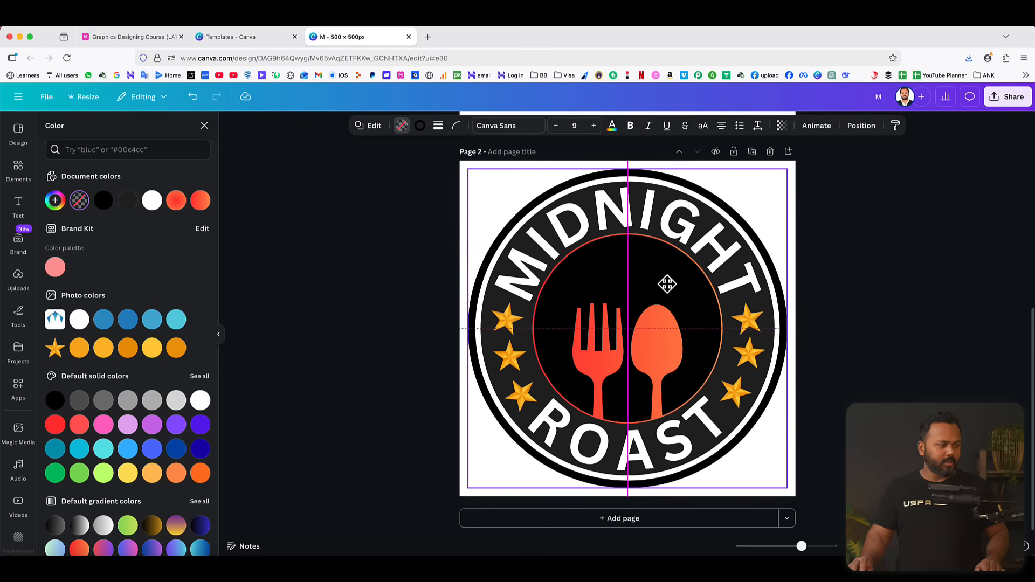
{"action": "left_click", "coordinate": [885, 243]}
{"action": "left_click", "coordinate": [760, 249]}
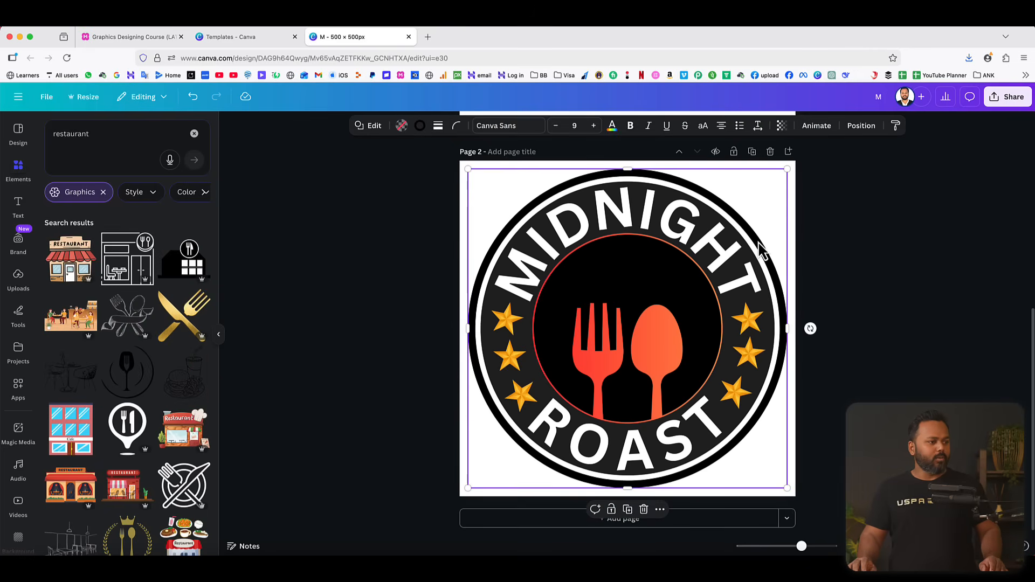
Thin the outline circle's stroke, shrink the circle closer to the badge, and recenter it around the logo.
{"action": "left_click", "coordinate": [438, 126]}
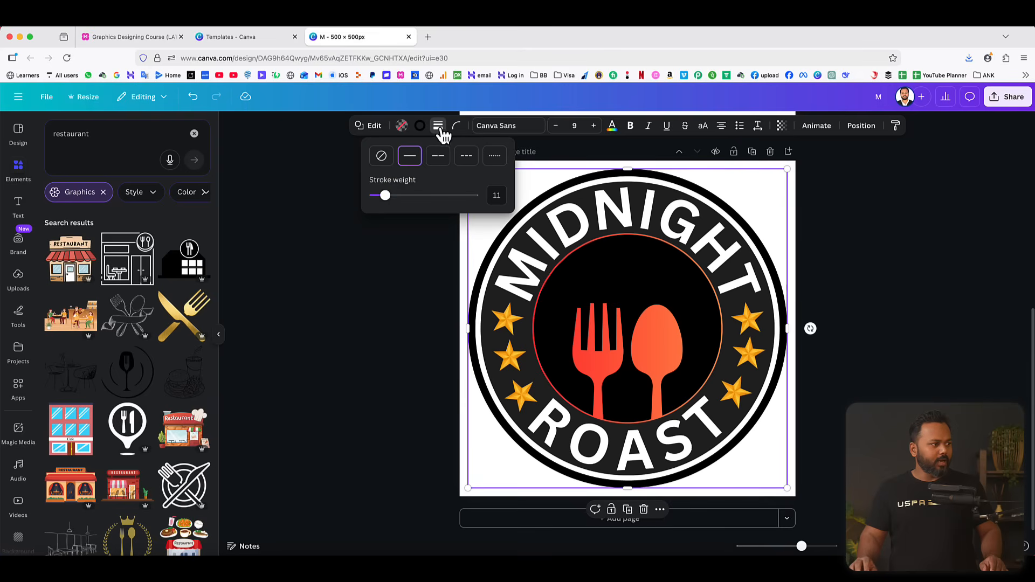
{"action": "left_click_drag", "start_coordinate": [391, 202], "coordinate": [381, 202]}
{"action": "left_click_drag", "start_coordinate": [787, 169], "coordinate": [774, 180]}
{"action": "left_click_drag", "start_coordinate": [752, 228], "coordinate": [757, 226]}
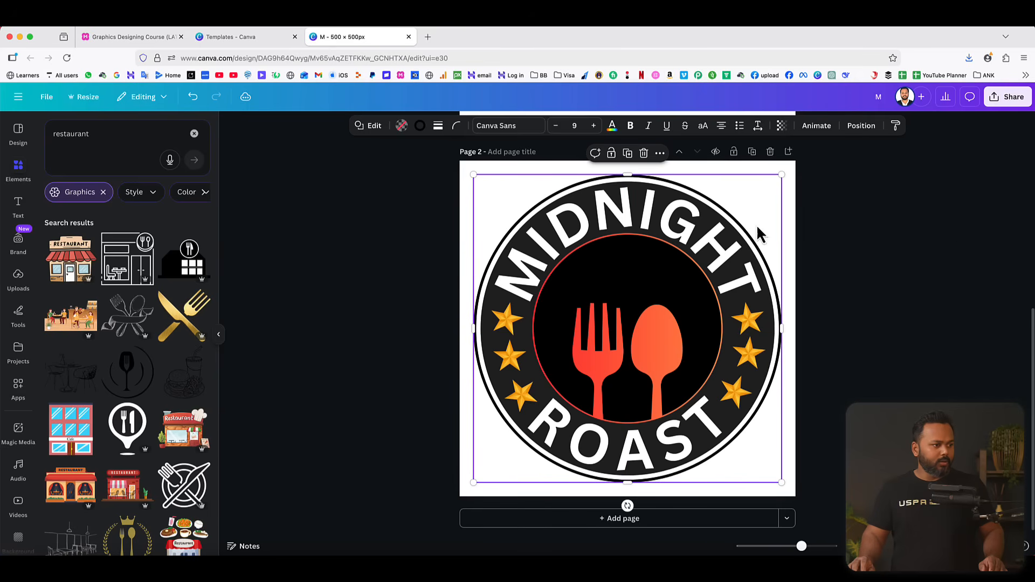
{"action": "left_click", "coordinate": [959, 250]}
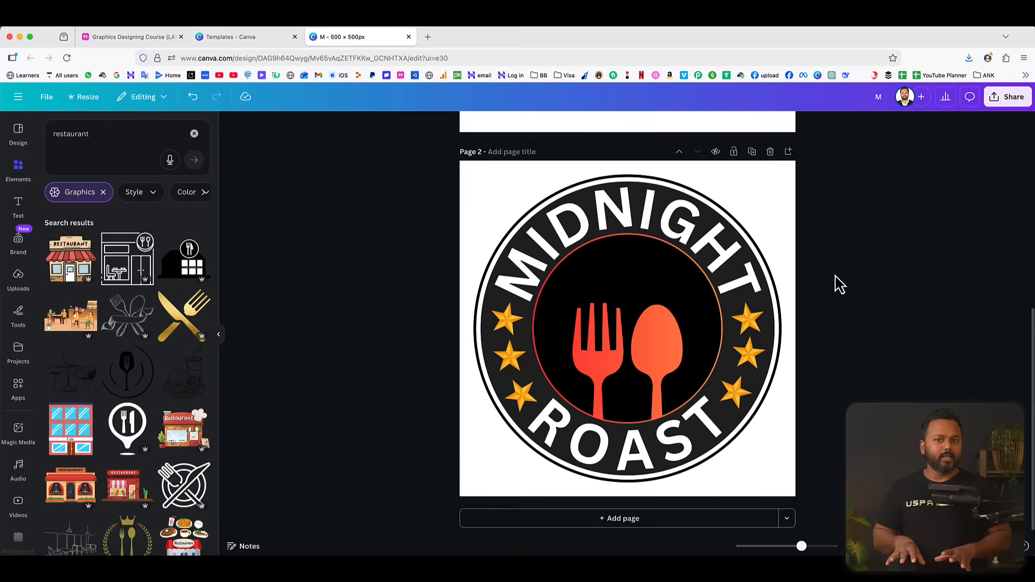
Review the M logo on page 1 and the graphics designing course outline in MindMeister.
{"action": "scroll", "coordinate": [840, 284], "scroll_direction": "up", "scroll_amount": 5}
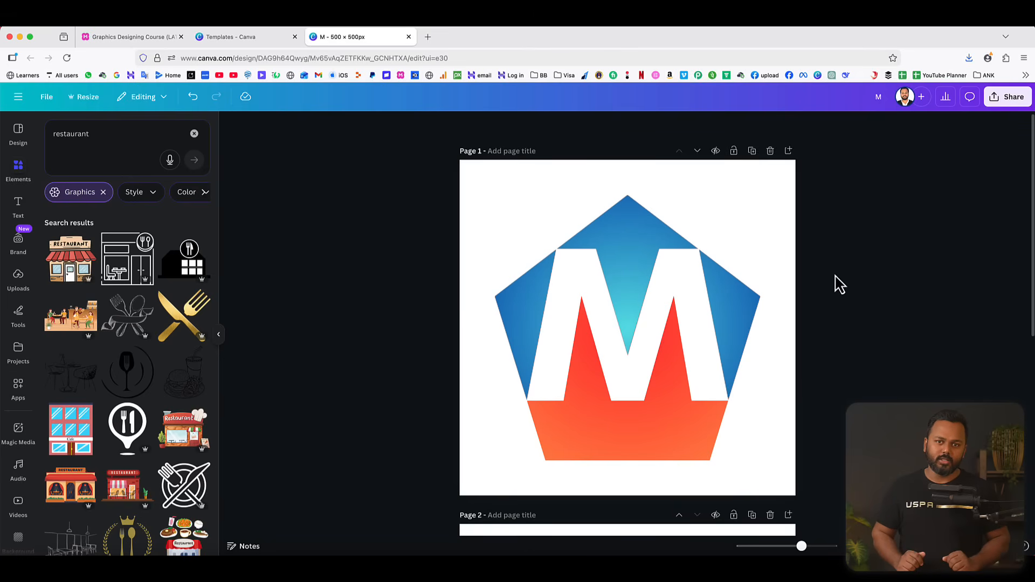
{"action": "left_click", "coordinate": [131, 35]}
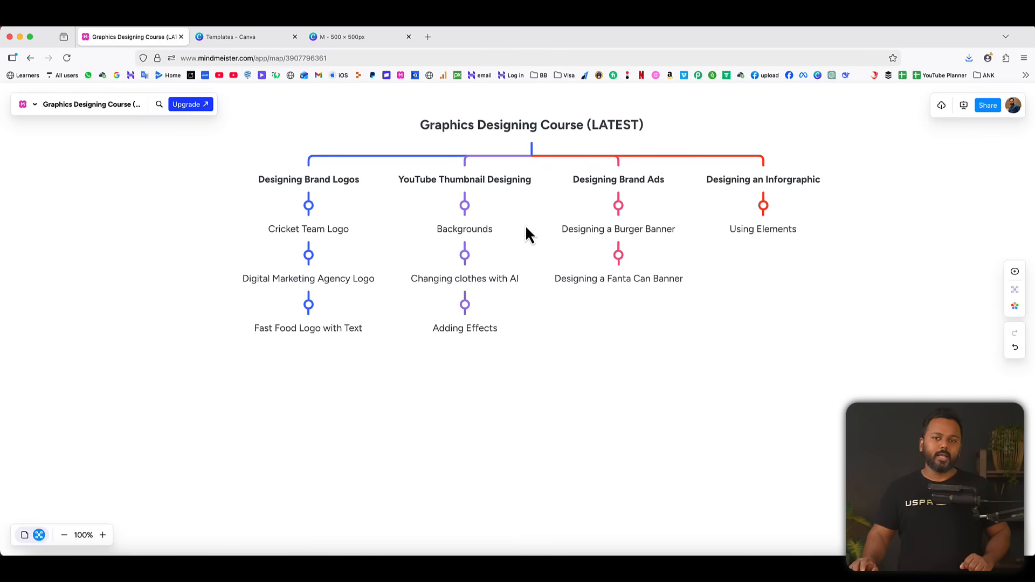
{"action": "left_click", "coordinate": [380, 39]}
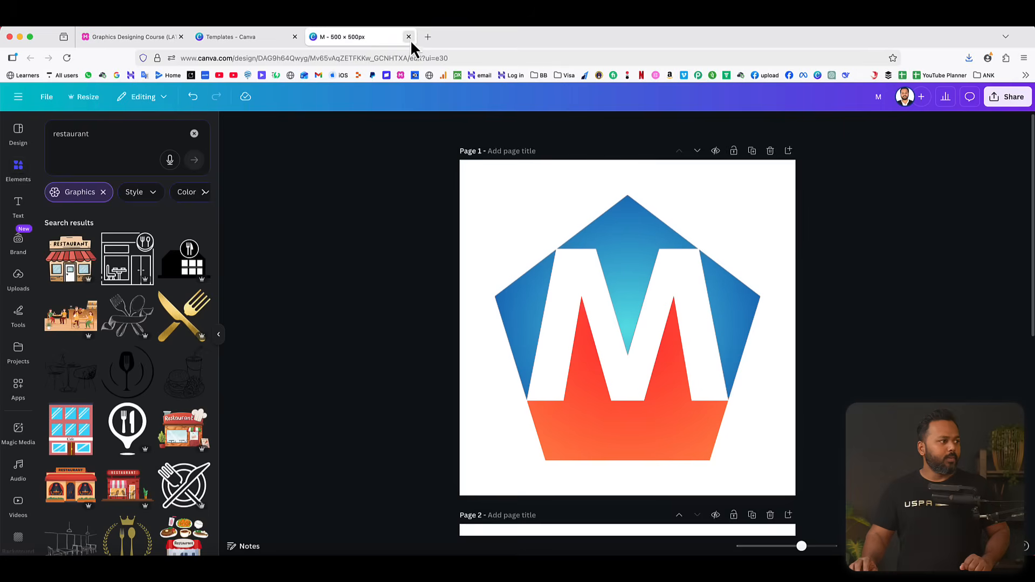
Close the logo design and create a blank YouTube Thumbnail design at 1280 × 720 px.
{"action": "left_click", "coordinate": [408, 37]}
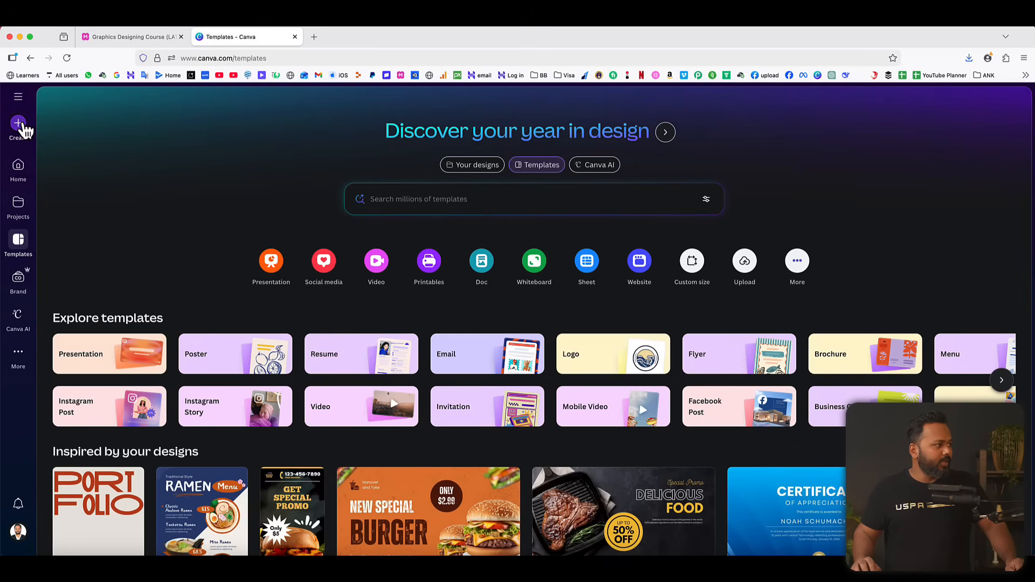
{"action": "left_click", "coordinate": [19, 124]}
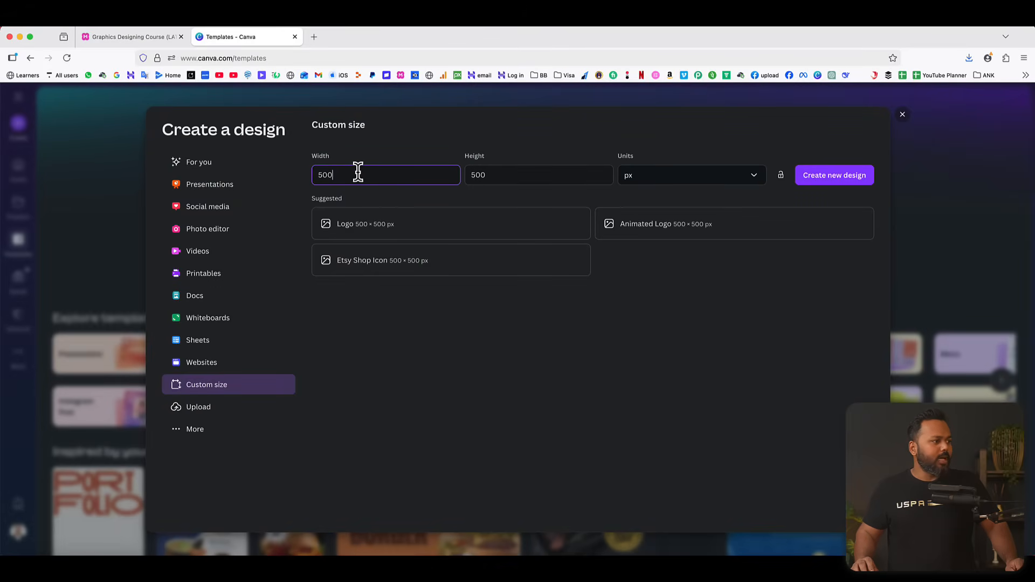
{"action": "left_click", "coordinate": [212, 209]}
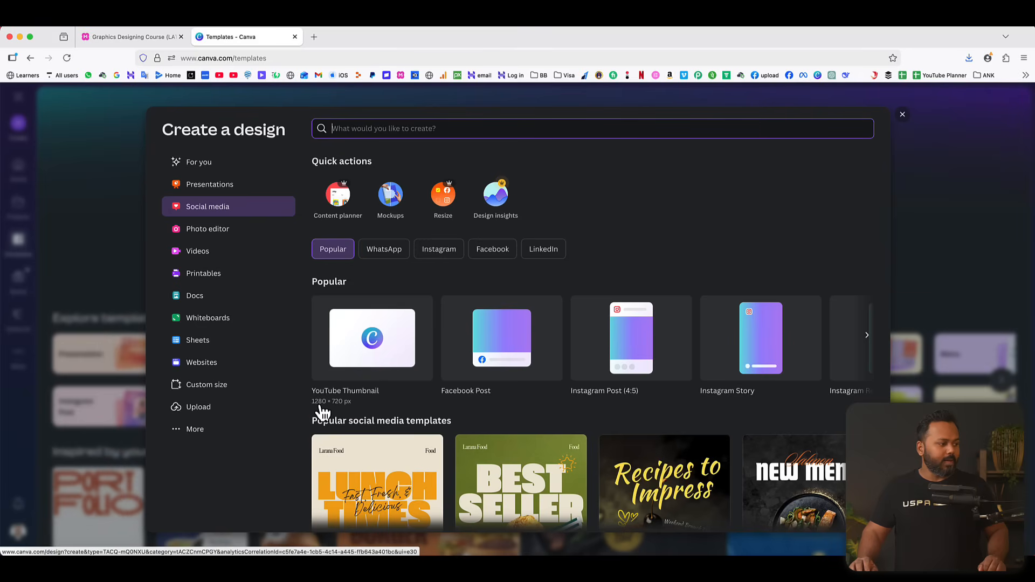
{"action": "left_click", "coordinate": [364, 352]}
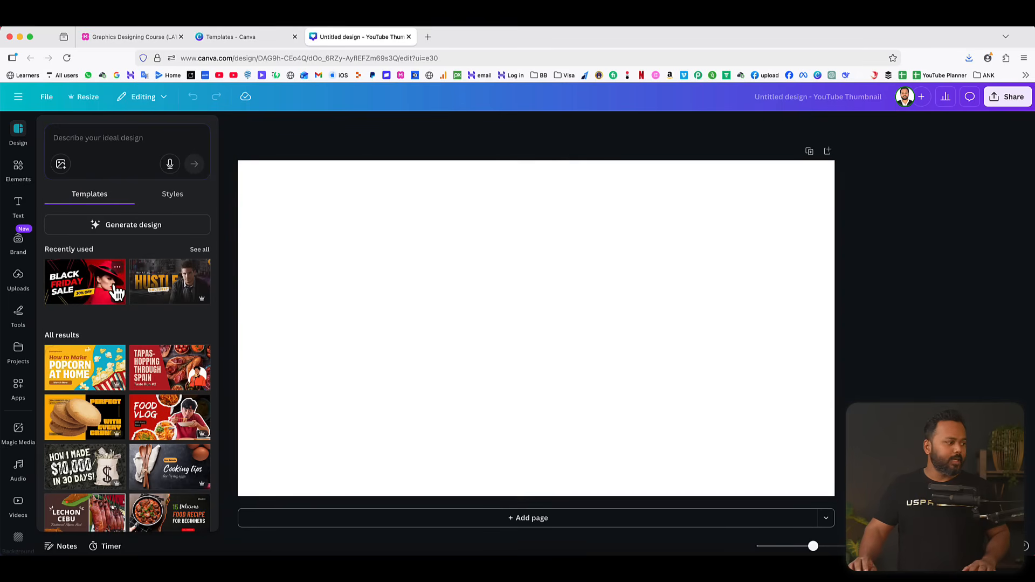
Browse the full list of recently used YouTube thumbnail templates for design ideas.
{"action": "scroll", "coordinate": [139, 313], "scroll_direction": "down", "scroll_amount": 1}
{"action": "scroll", "coordinate": [139, 309], "scroll_direction": "up", "scroll_amount": 1}
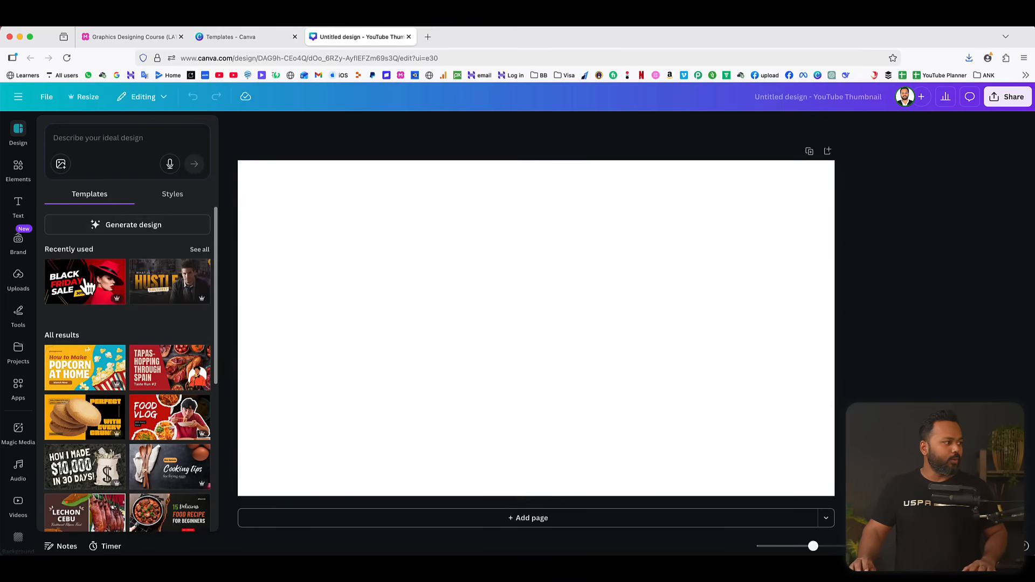
{"action": "left_click", "coordinate": [200, 252]}
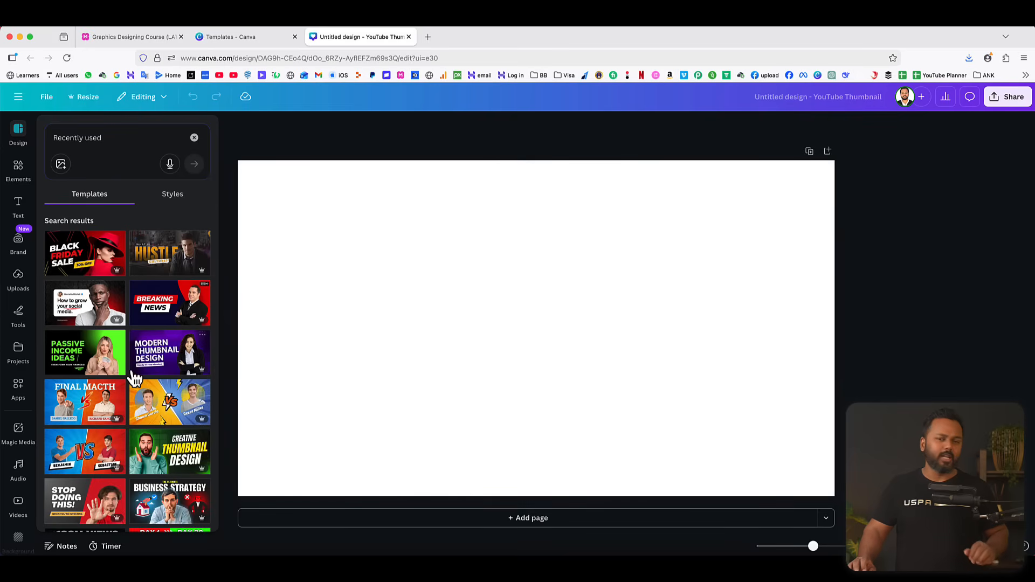
{"action": "scroll", "coordinate": [131, 371], "scroll_direction": "down", "scroll_amount": 6}
{"action": "scroll", "coordinate": [131, 371], "scroll_direction": "up", "scroll_amount": 7}
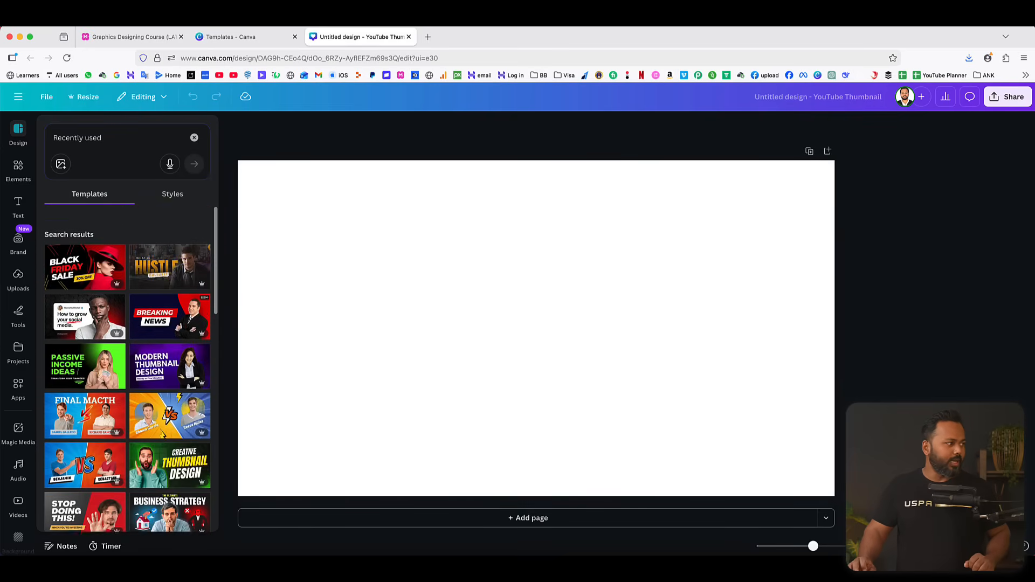
{"action": "scroll", "coordinate": [125, 328], "scroll_direction": "down", "scroll_amount": 10}
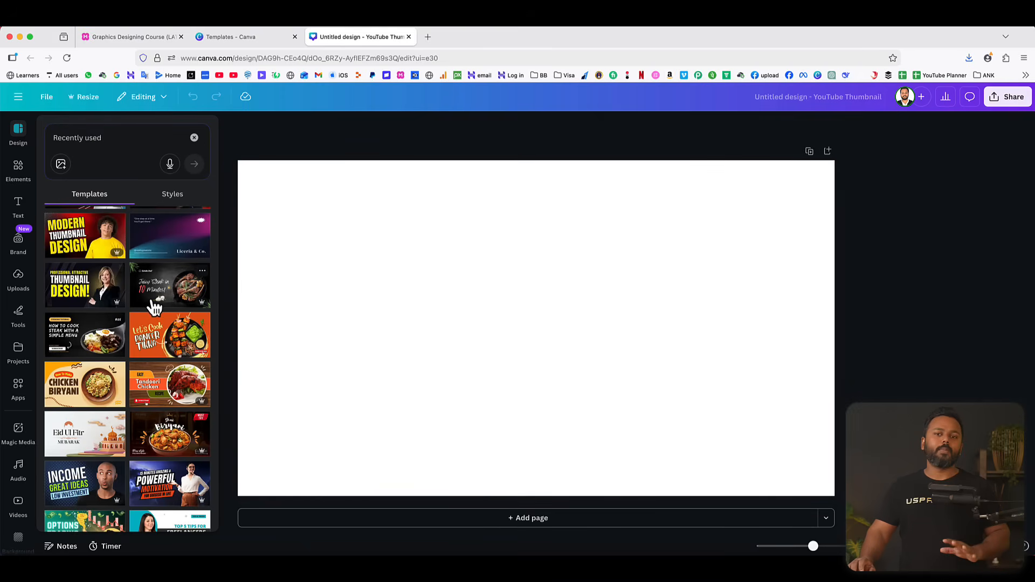
{"action": "scroll", "coordinate": [155, 307], "scroll_direction": "up", "scroll_amount": 15}
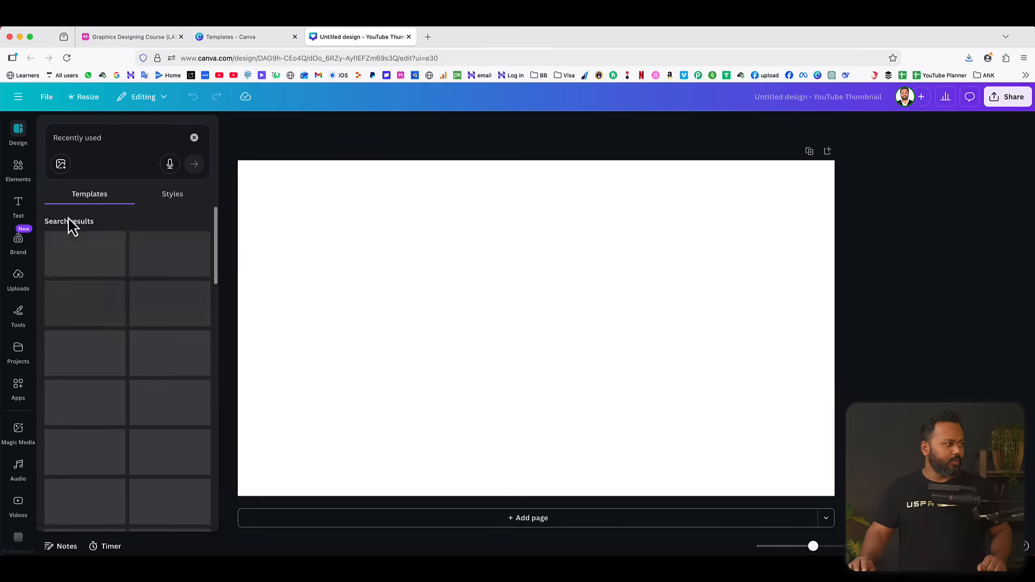
Search the elements library for "dark gradient background".
{"action": "left_click", "coordinate": [21, 170]}
{"action": "left_click", "coordinate": [78, 134]}
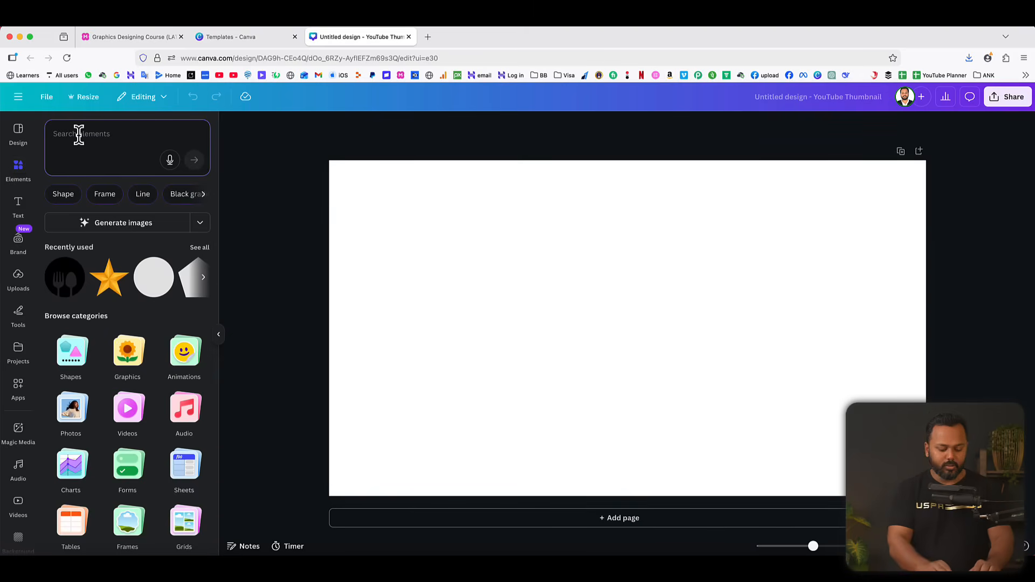
{"action": "type", "text": "dark gr"}
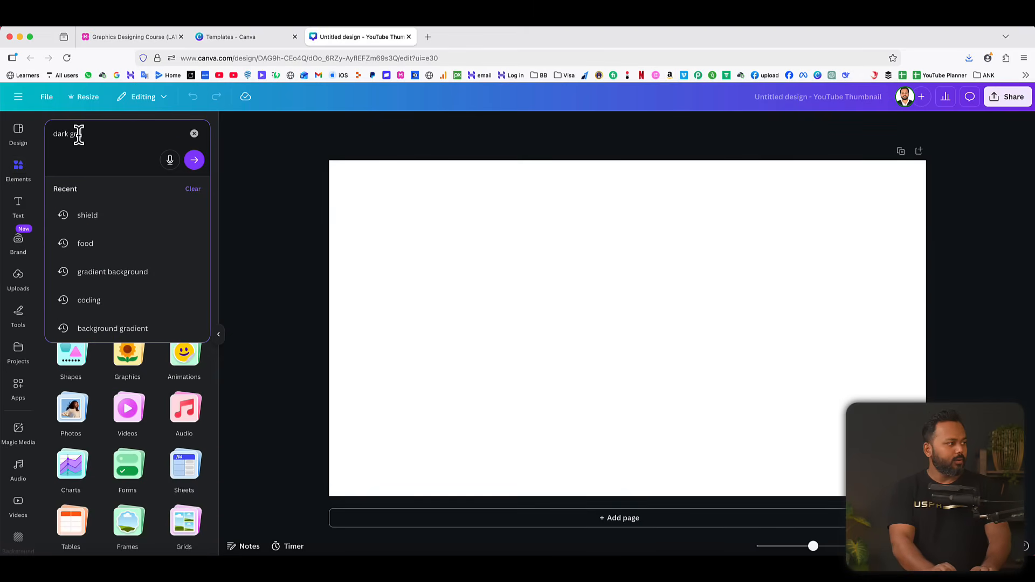
{"action": "type", "text": "adient backg"}
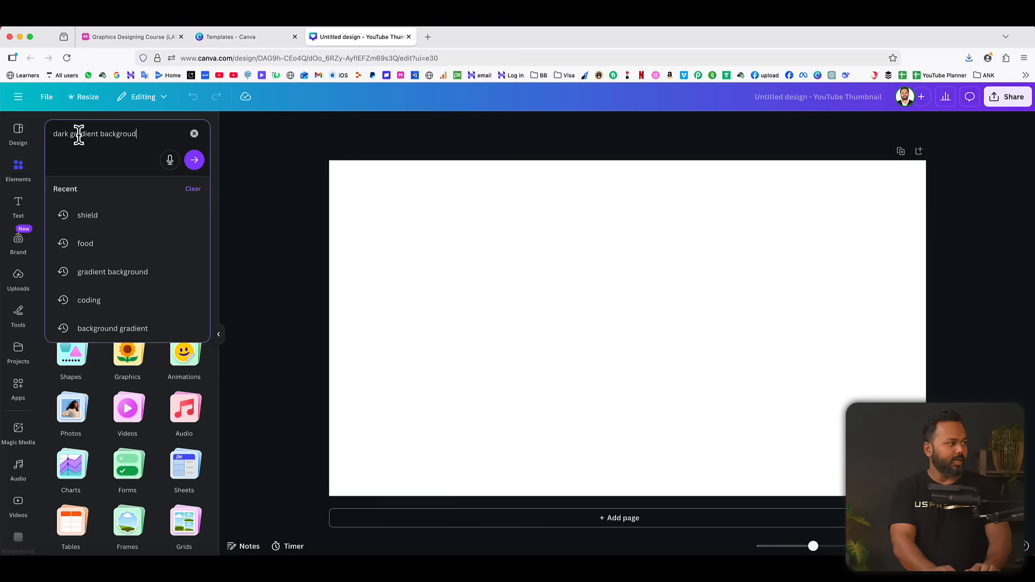
{"action": "type", "text": "roudnd"}
{"action": "key", "text": "Return"}
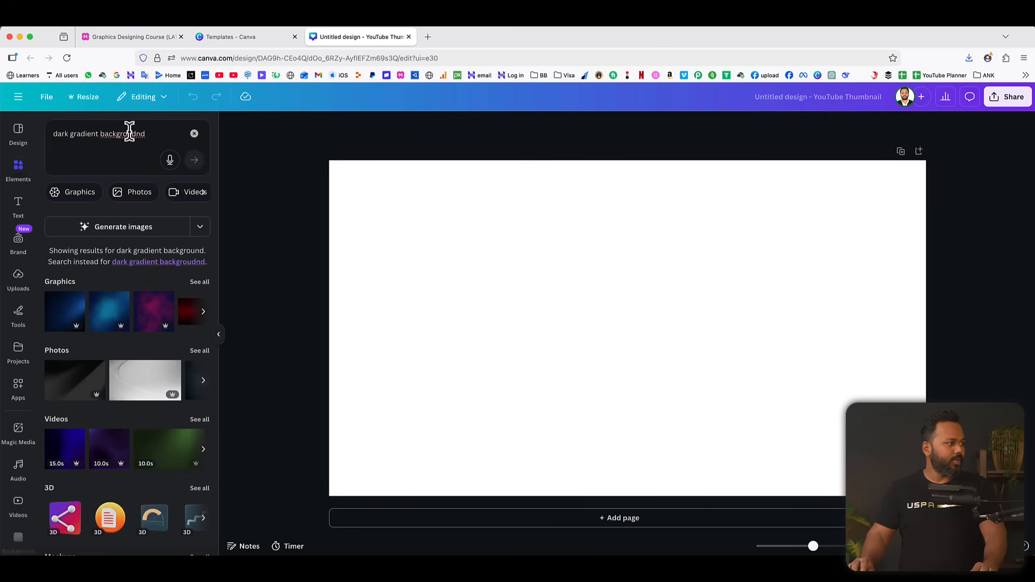
{"action": "left_click_drag", "start_coordinate": [131, 133], "coordinate": [195, 134]}
{"action": "type", "text": "nd"}
{"action": "key", "text": "Return"}
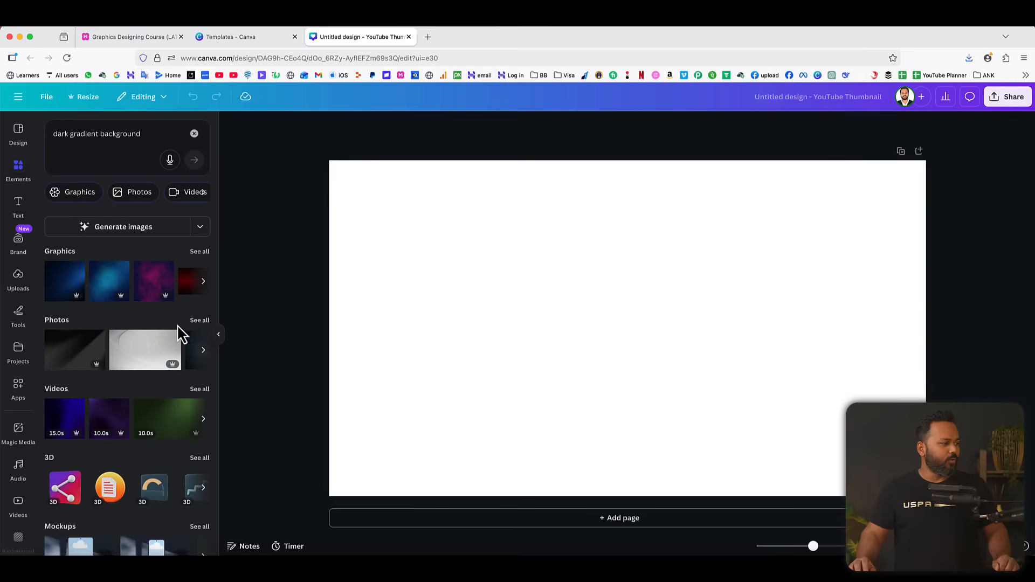
Show all matching photos and insert the dark teal gradient photo on the page.
{"action": "left_click", "coordinate": [200, 323]}
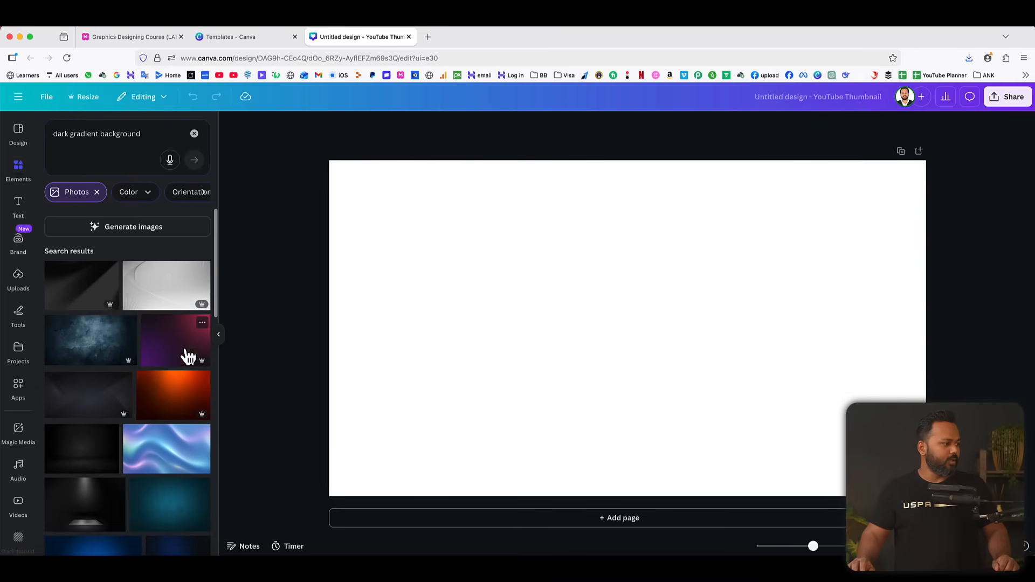
{"action": "scroll", "coordinate": [180, 372], "scroll_direction": "down", "scroll_amount": 5}
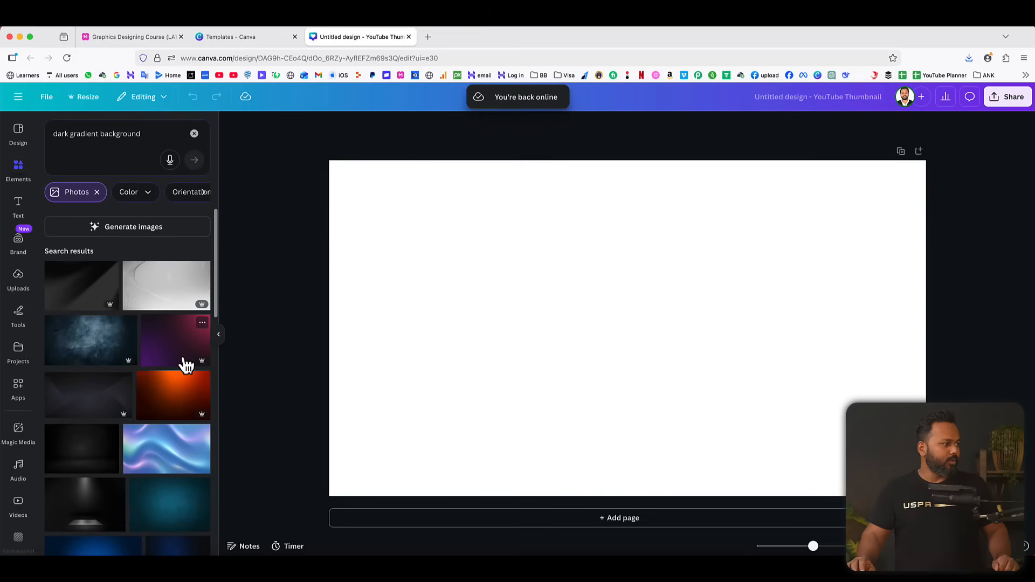
{"action": "scroll", "coordinate": [170, 360], "scroll_direction": "down", "scroll_amount": 5}
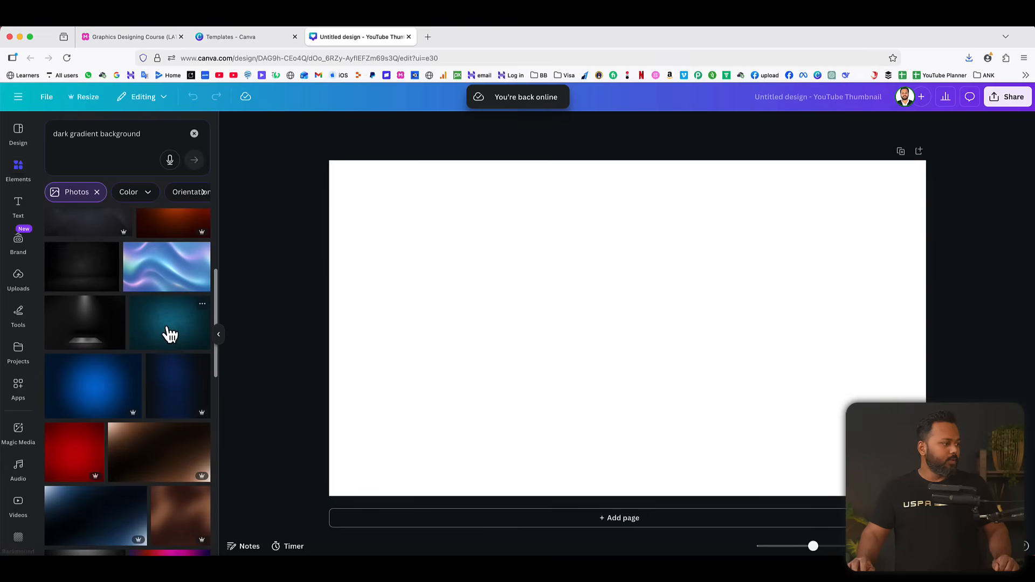
{"action": "left_click", "coordinate": [169, 335]}
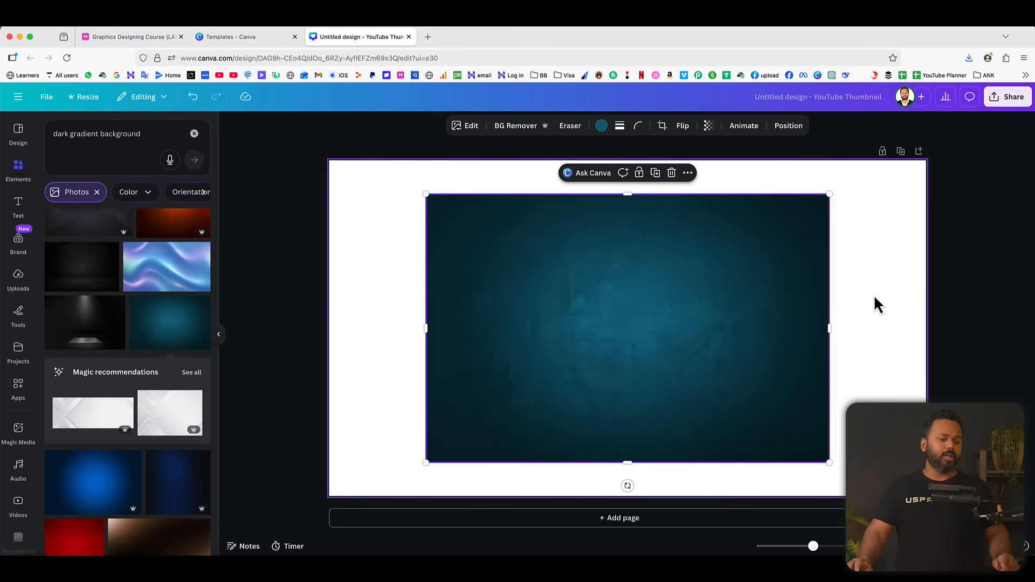
Set the dark teal gradient photo as the background of the thumbnail page.
{"action": "left_click_drag", "start_coordinate": [603, 285], "coordinate": [516, 253]}
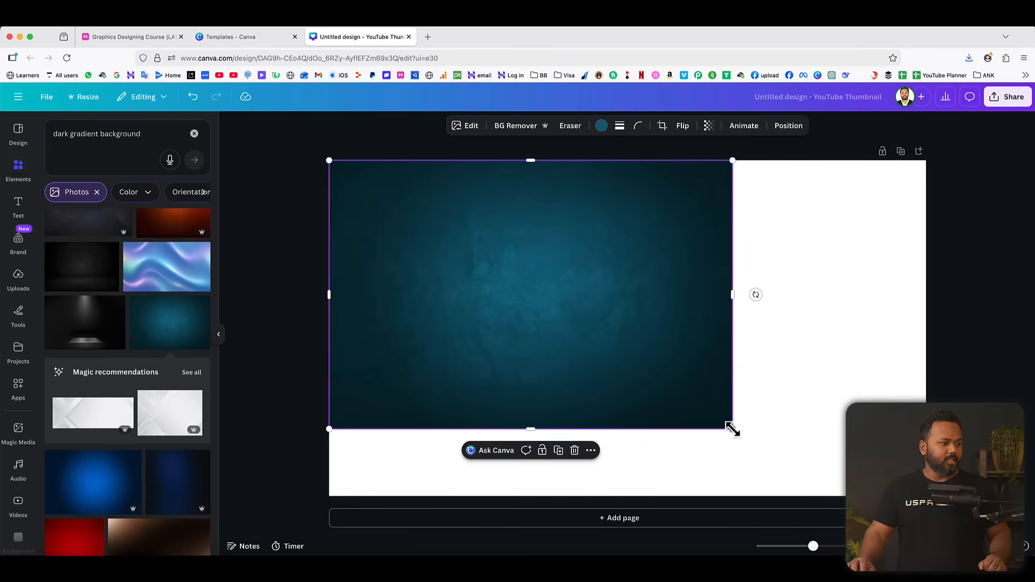
{"action": "left_click_drag", "start_coordinate": [732, 430], "coordinate": [714, 326]}
{"action": "left_click_drag", "start_coordinate": [528, 284], "coordinate": [614, 324]}
{"action": "right_click", "coordinate": [624, 292]}
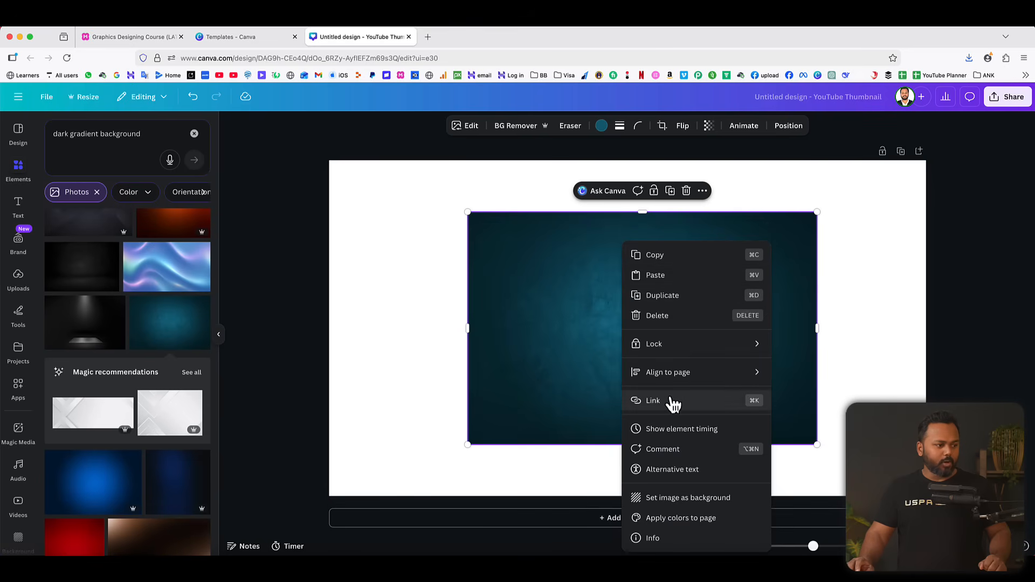
{"action": "left_click", "coordinate": [683, 499]}
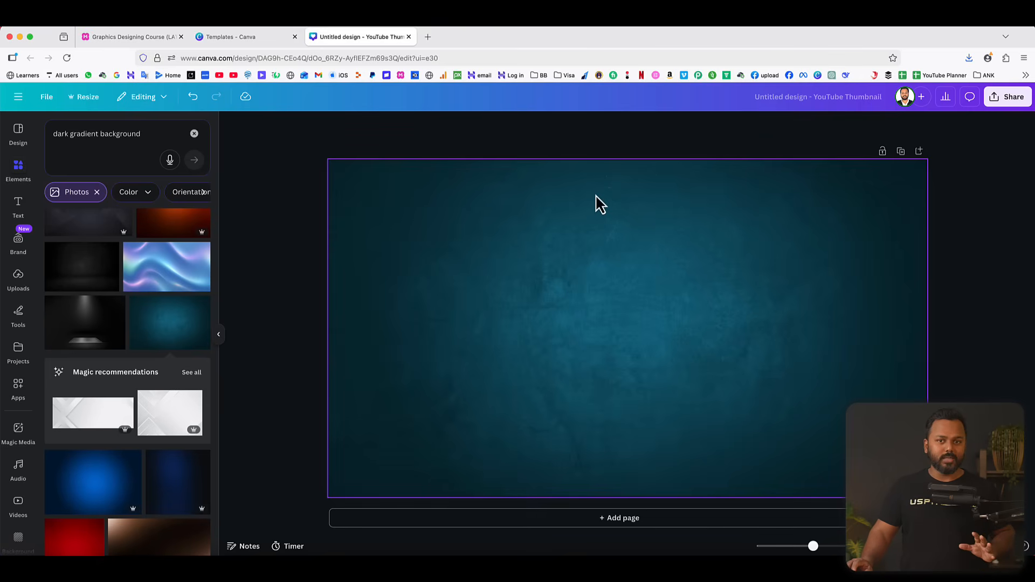
Add a heading reading GRAPHICS over the teal background.
{"action": "left_click", "coordinate": [20, 205]}
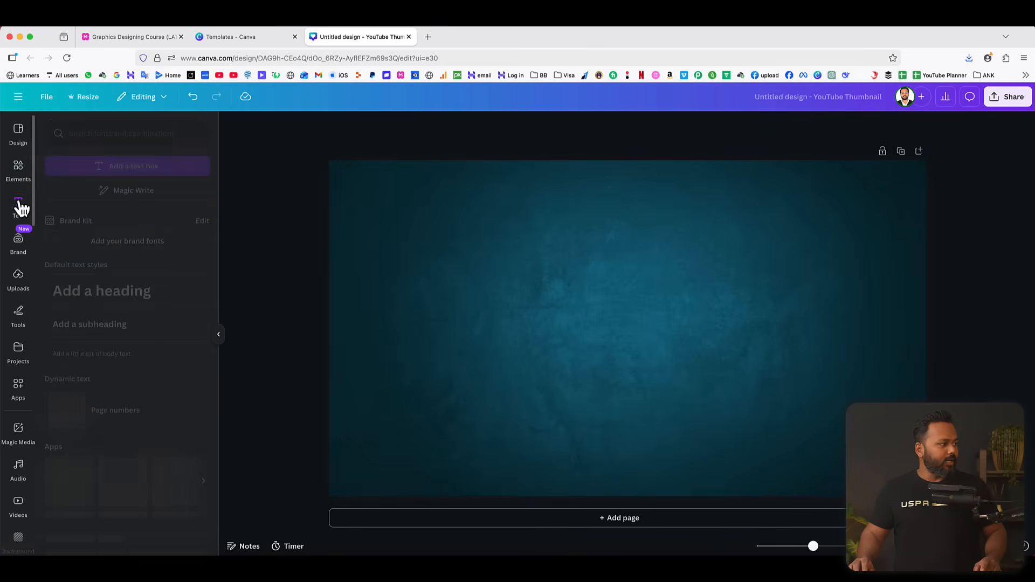
{"action": "left_click", "coordinate": [108, 294]}
{"action": "type", "text": "G"}
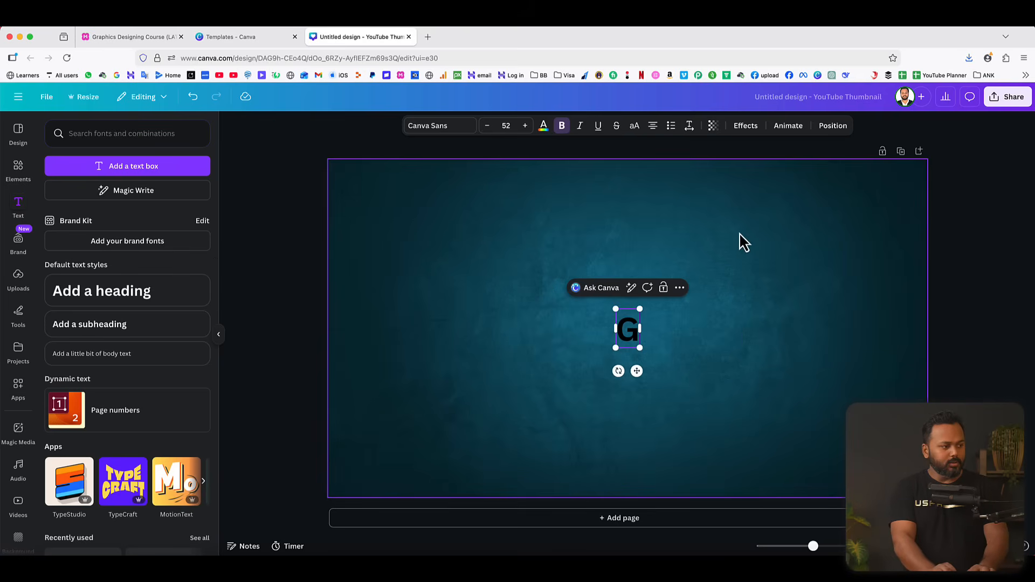
{"action": "type", "text": "RAPHIC"}
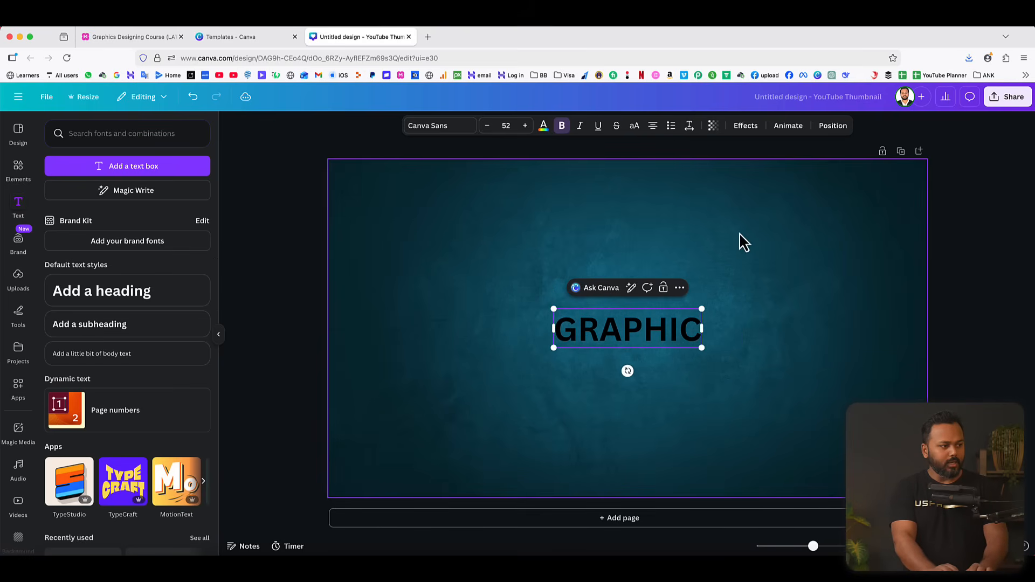
{"action": "type", "text": "S"}
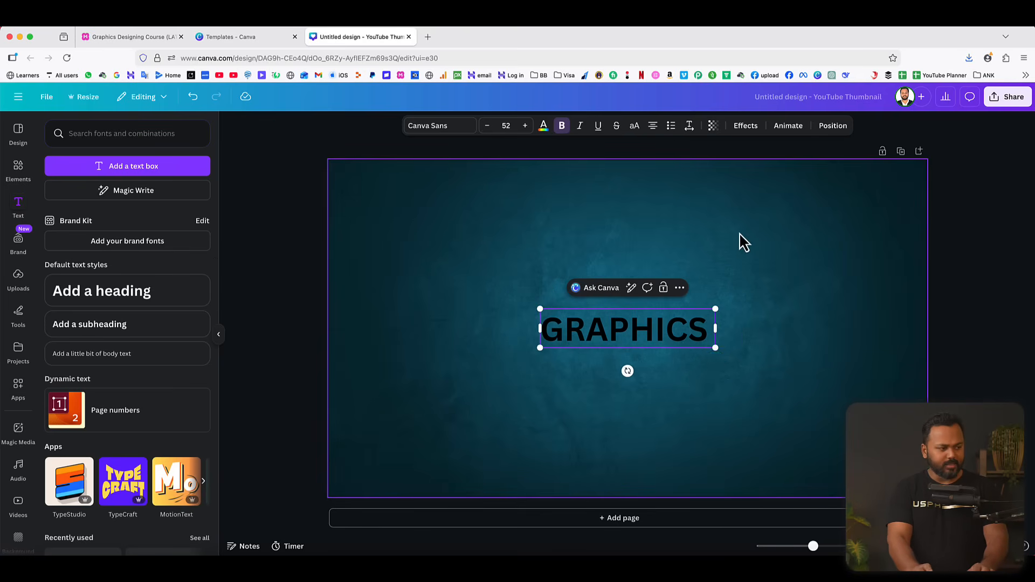
{"action": "left_click", "coordinate": [803, 258]}
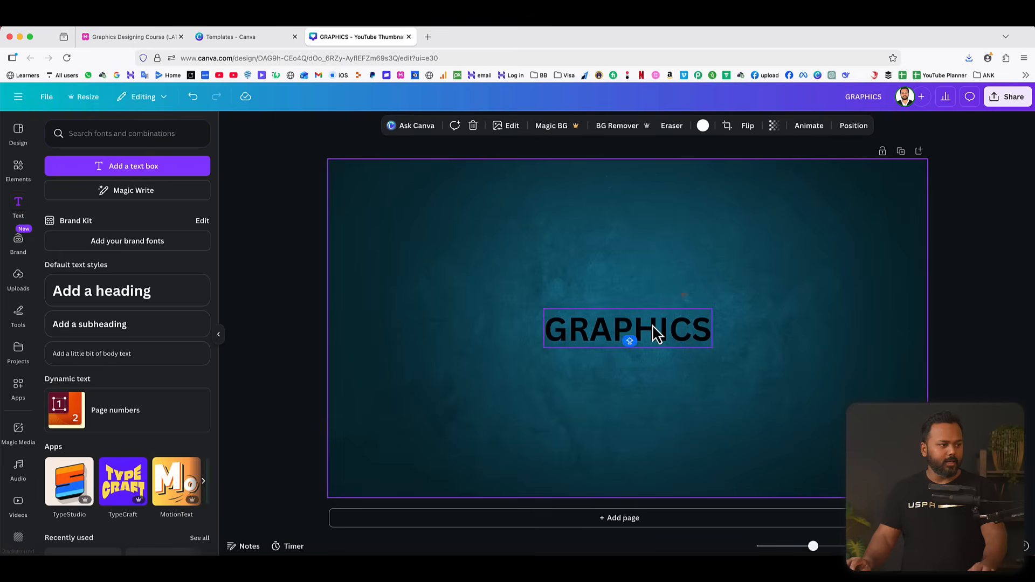
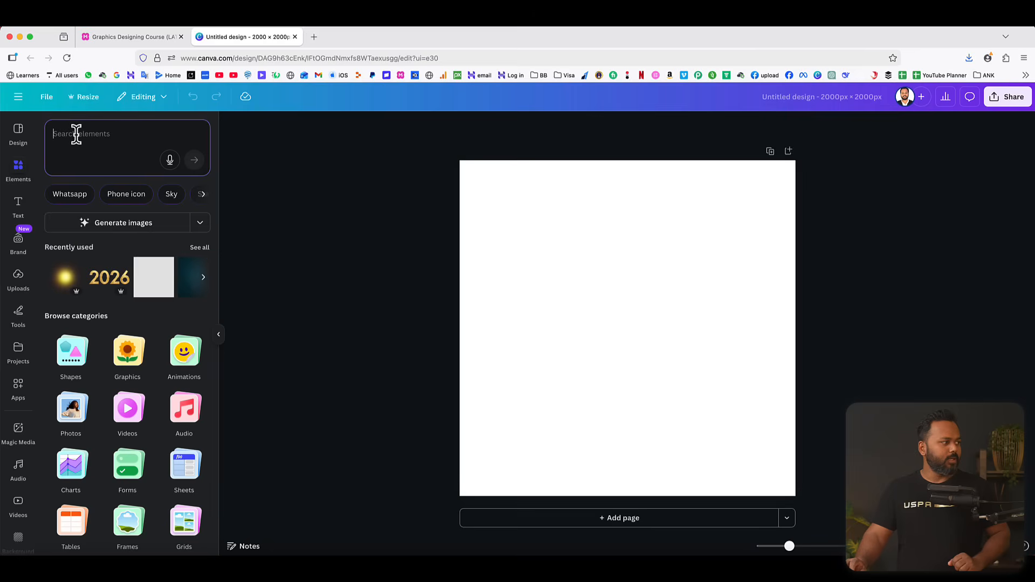
Search the elements library for "burger" and insert the cut-out burger photo with lettuce, tomato and cheese from the photo results.
{"action": "type", "text": "burger"}
{"action": "key", "text": "Return"}
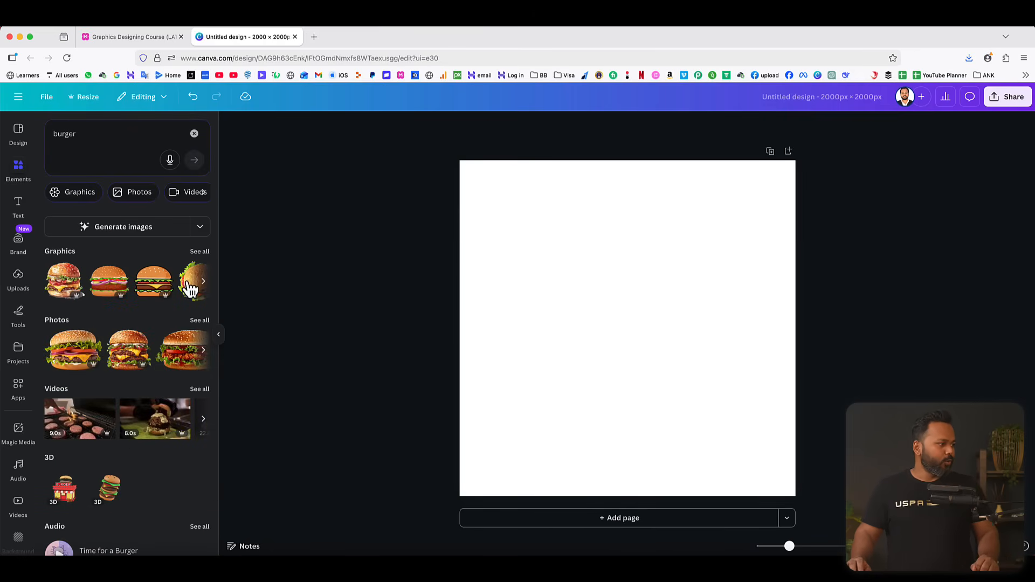
{"action": "left_click", "coordinate": [206, 254]}
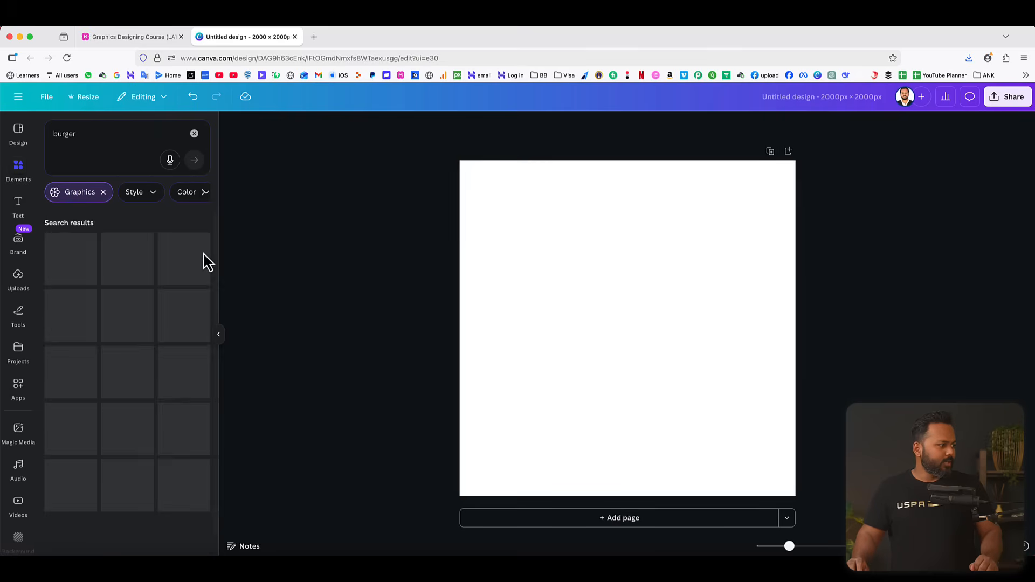
{"action": "left_click", "coordinate": [104, 193]}
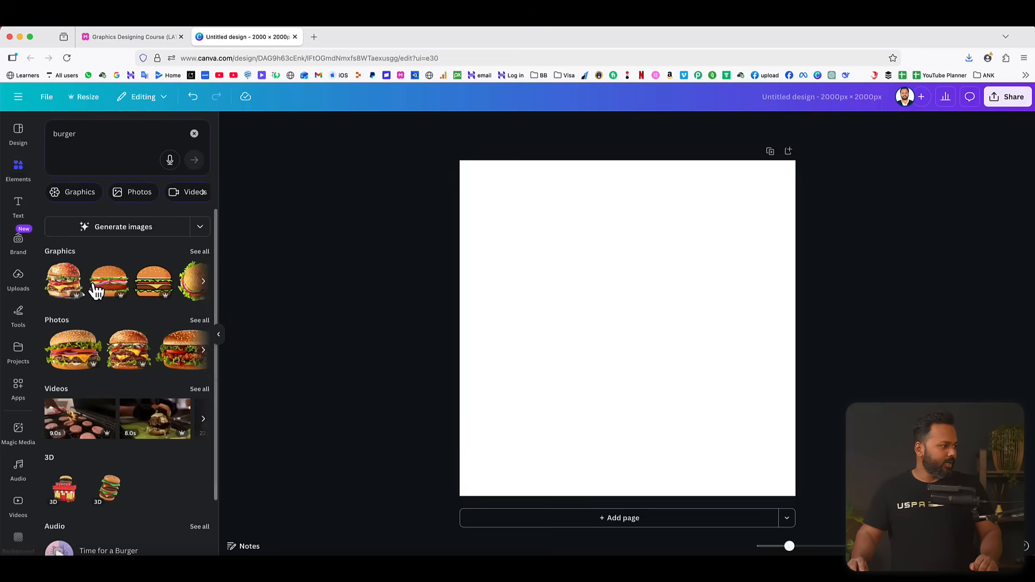
{"action": "left_click", "coordinate": [200, 321]}
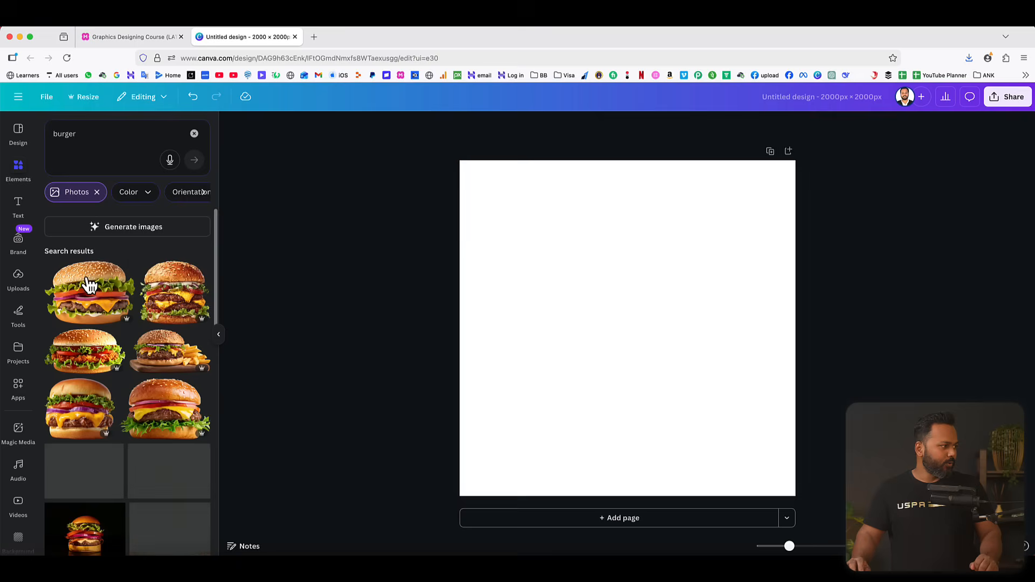
{"action": "left_click", "coordinate": [95, 303]}
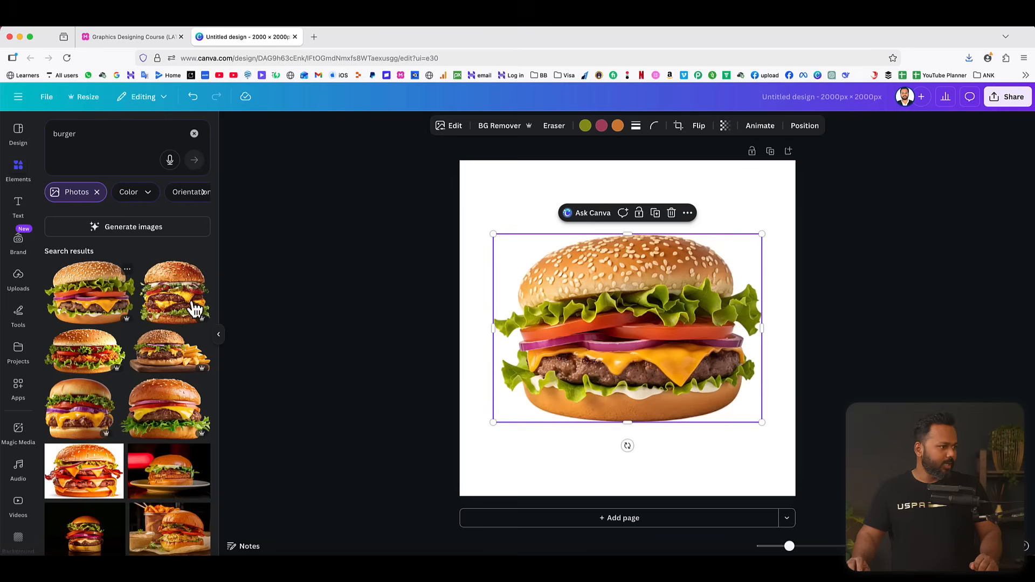
Tilt the burger slightly counterclockwise and place it just below the centre of the page.
{"action": "left_click_drag", "start_coordinate": [630, 317], "coordinate": [632, 323]}
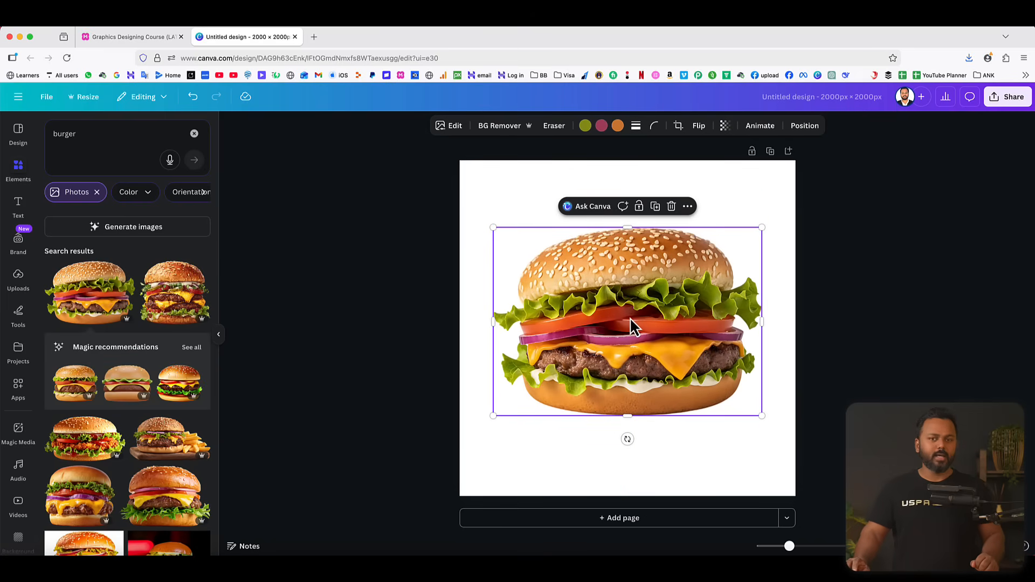
{"action": "left_click_drag", "start_coordinate": [628, 439], "coordinate": [640, 440]}
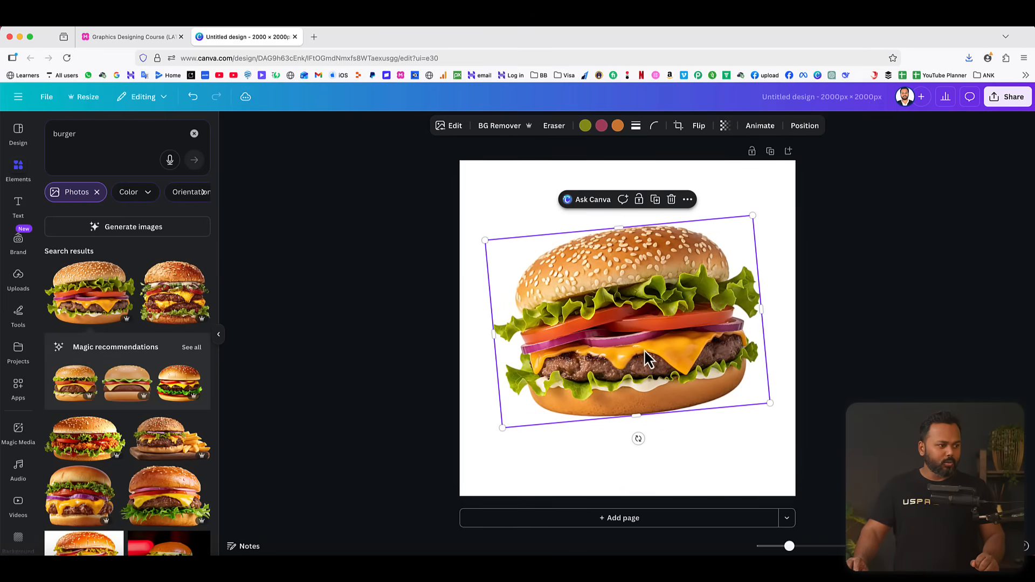
{"action": "mouse_move", "coordinate": [649, 358]}
{"action": "left_mouse_down"}
{"action": "mouse_move", "coordinate": [641, 351]}
{"action": "mouse_move", "coordinate": [645, 366]}
{"action": "left_mouse_up"}
{"action": "left_click", "coordinate": [836, 336]}
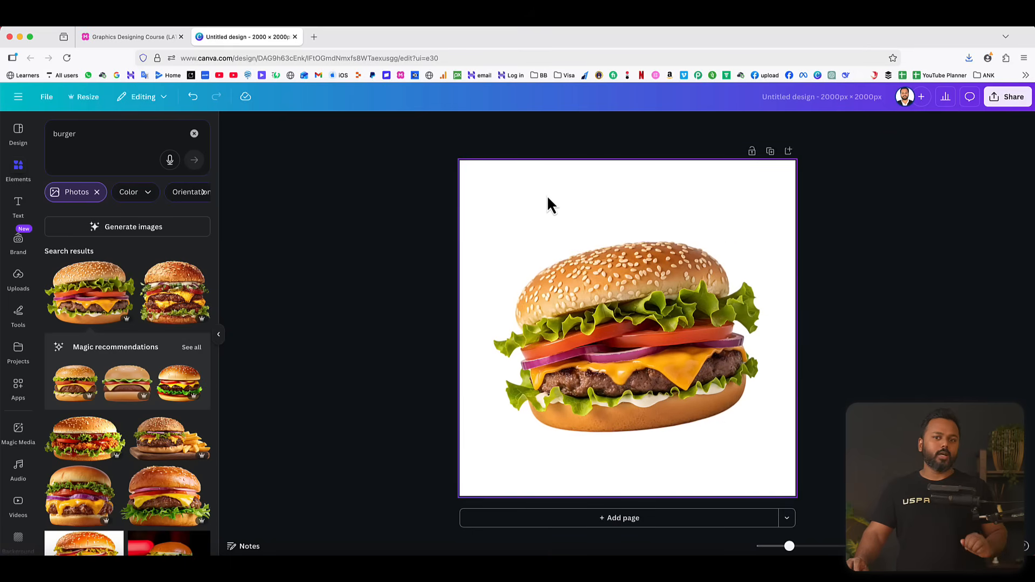
Set the page background colour to solid black.
{"action": "left_click", "coordinate": [501, 190]}
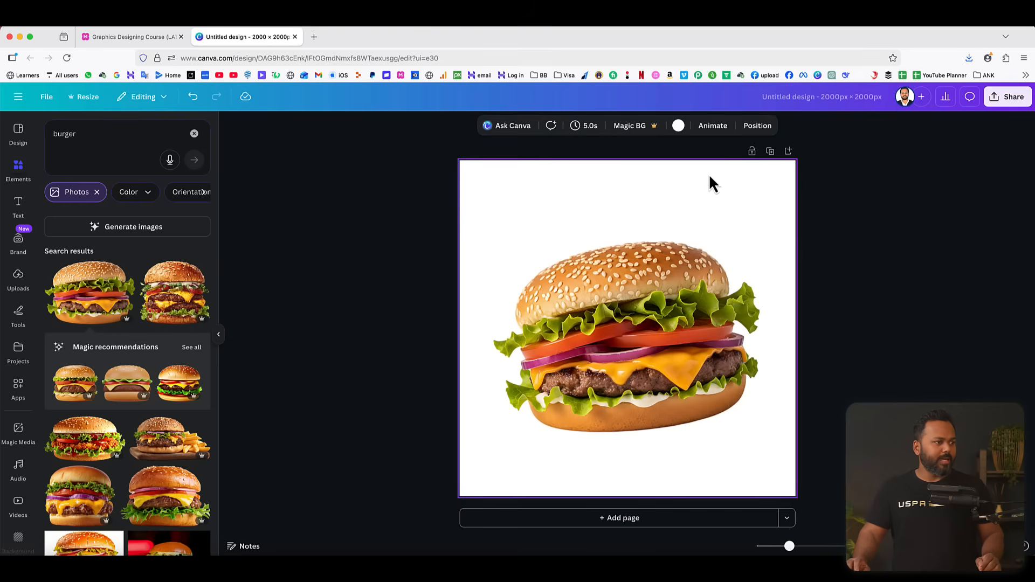
{"action": "left_click", "coordinate": [679, 128]}
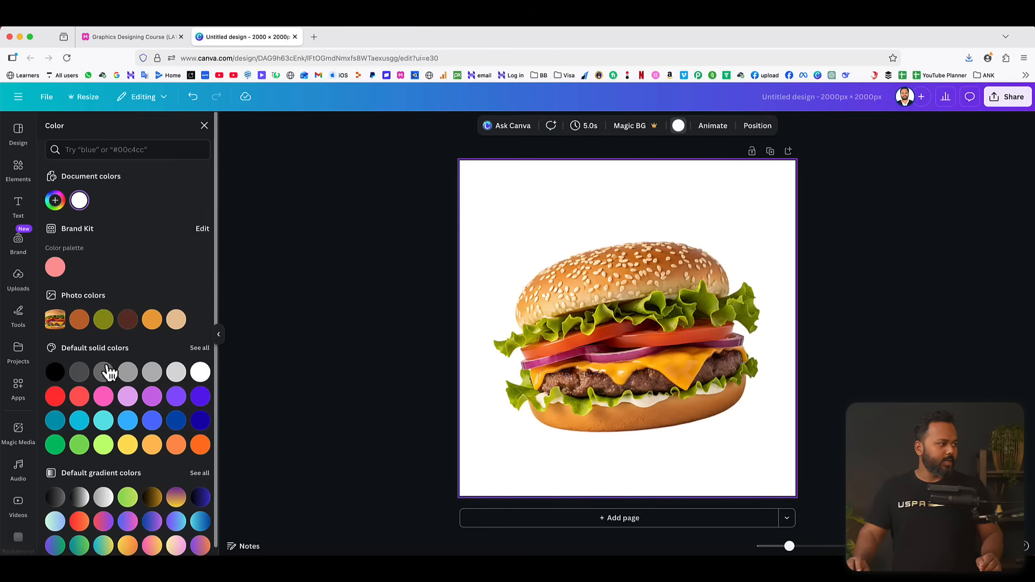
{"action": "left_click", "coordinate": [55, 372]}
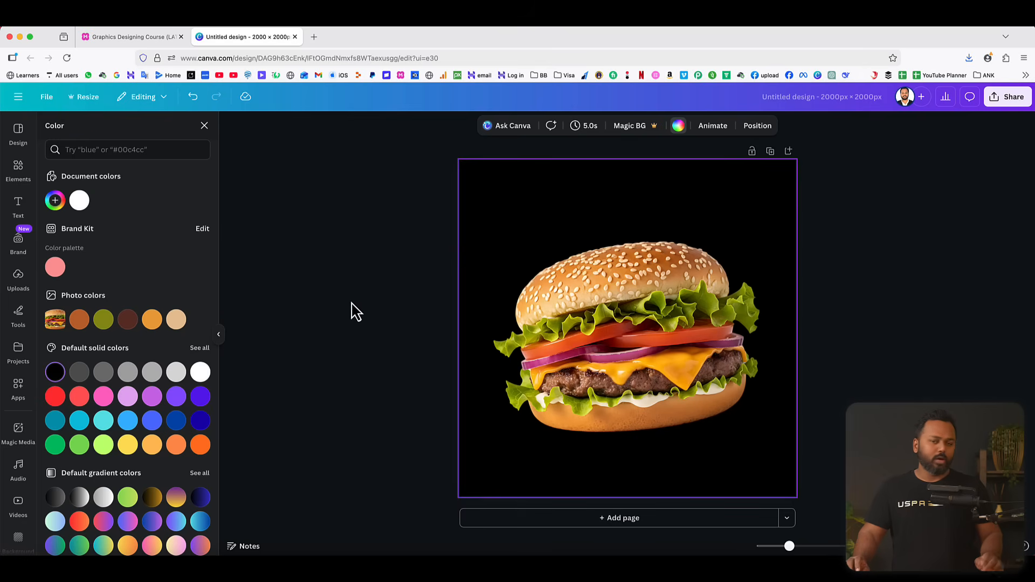
Add a heading reading "Super Delicious" to the burger page.
{"action": "left_click", "coordinate": [24, 214]}
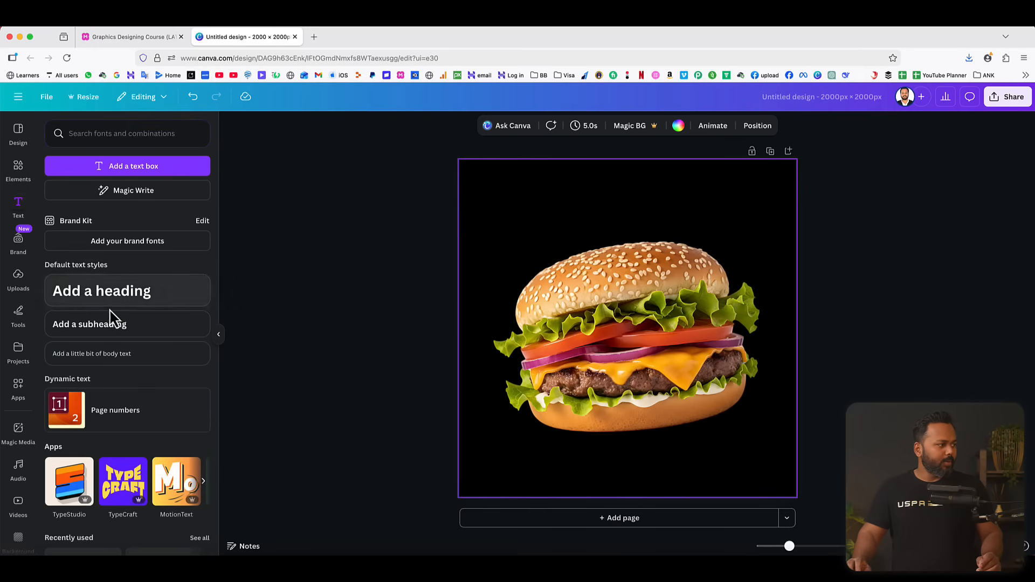
{"action": "left_click", "coordinate": [101, 300]}
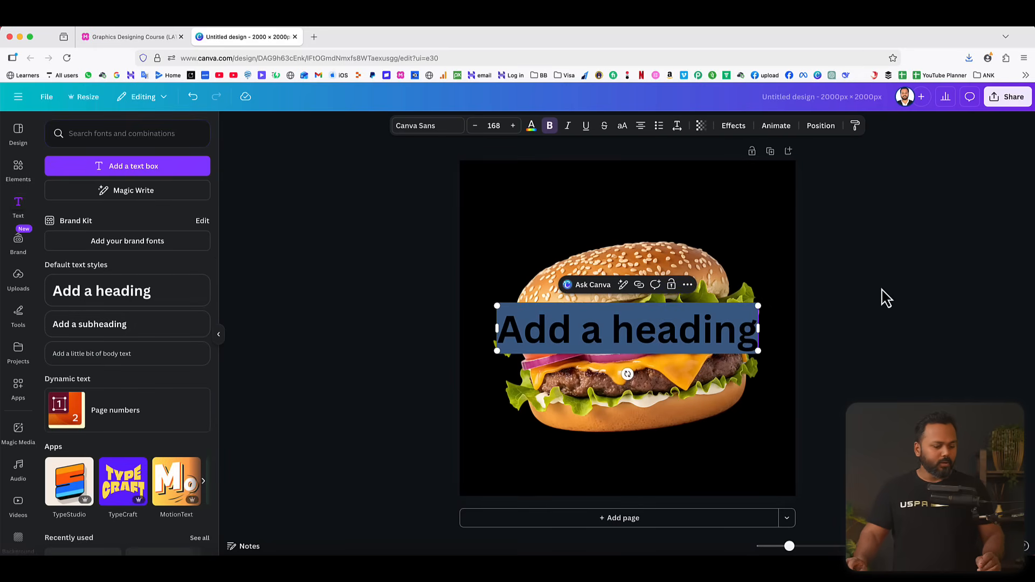
{"action": "type", "text": "Super"}
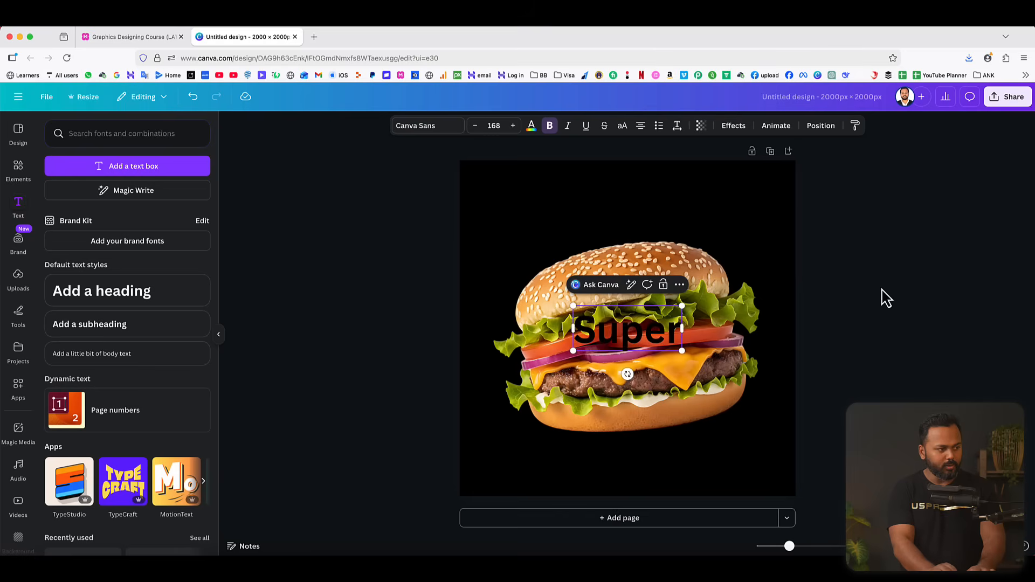
{"action": "type", "text": " Delicis"}
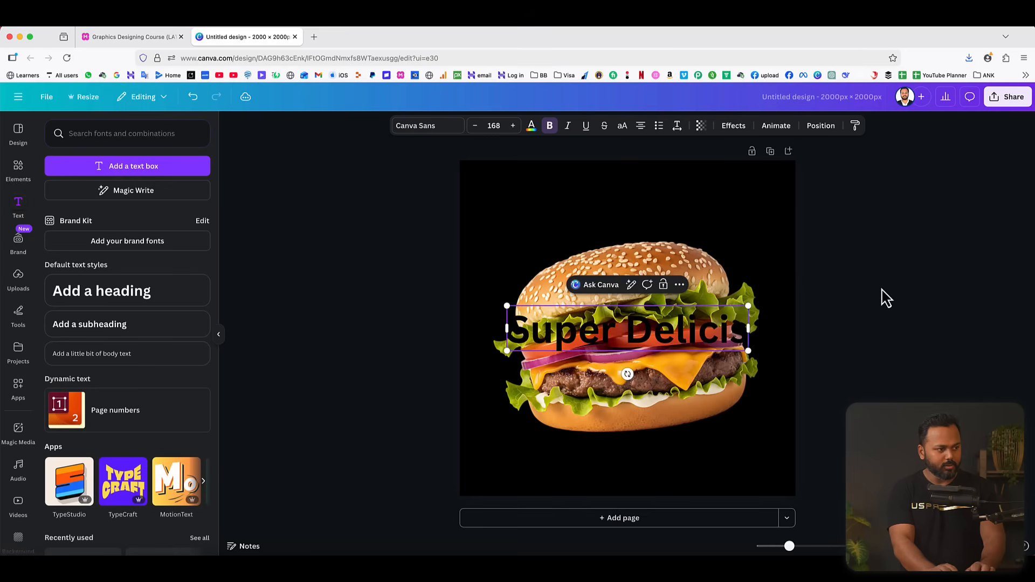
{"action": "key", "text": "BackSpace"}
{"action": "key", "text": "BackSpace"}
{"action": "key", "text": "BackSpace"}
{"action": "key", "text": "BackSpace"}
{"action": "key", "text": "BackSpace"}
{"action": "key", "text": "BackSpace"}
{"action": "key", "text": "BackSpace"}
{"action": "key", "text": "BackSpace"}
{"action": "type", "text": "De"}
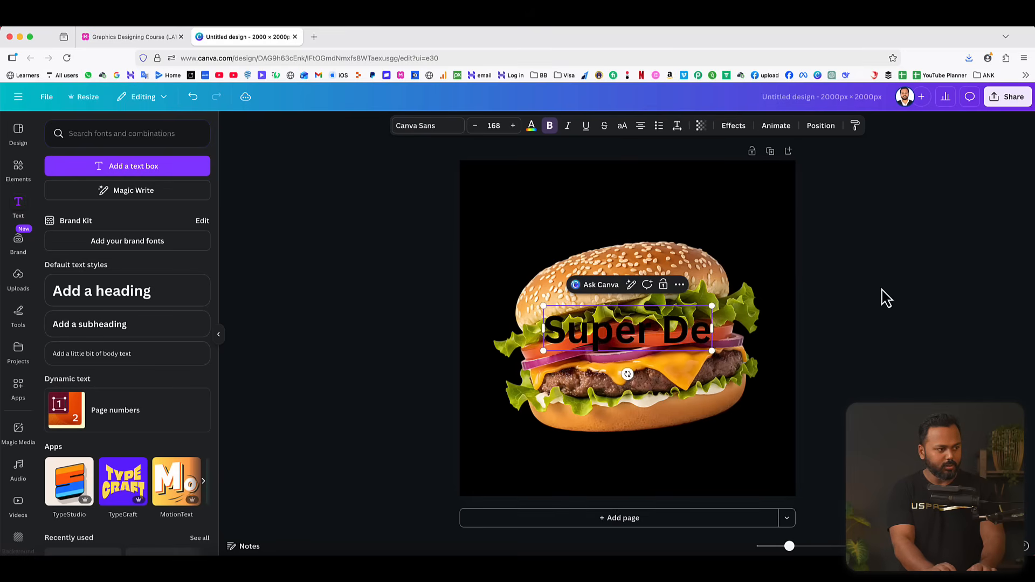
{"action": "type", "text": "licious"}
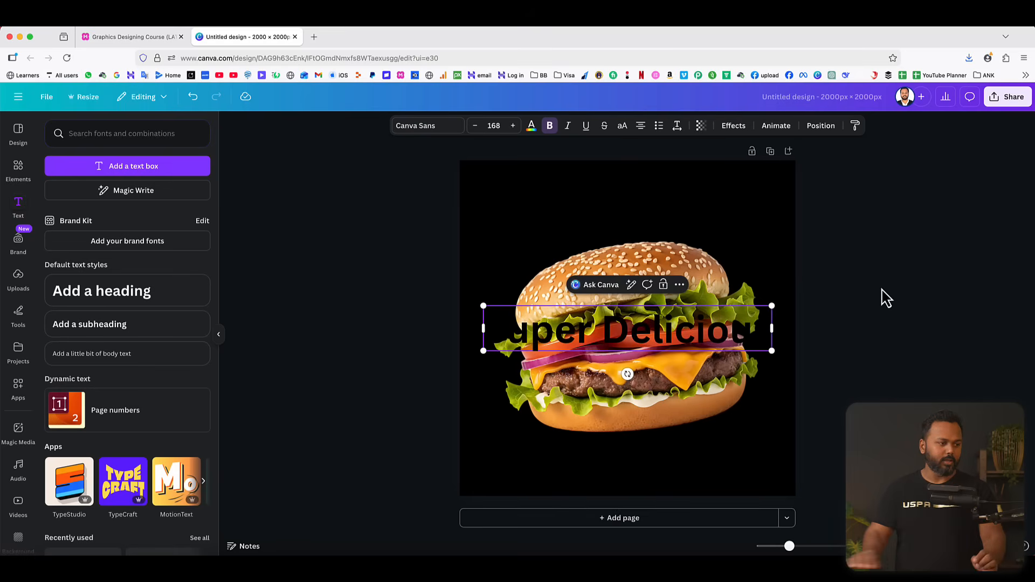
{"action": "left_click", "coordinate": [938, 302]}
Move the Super Delicious heading above the burger and set its text colour to white (#FFFFFF).
{"action": "left_click_drag", "start_coordinate": [727, 332], "coordinate": [730, 210]}
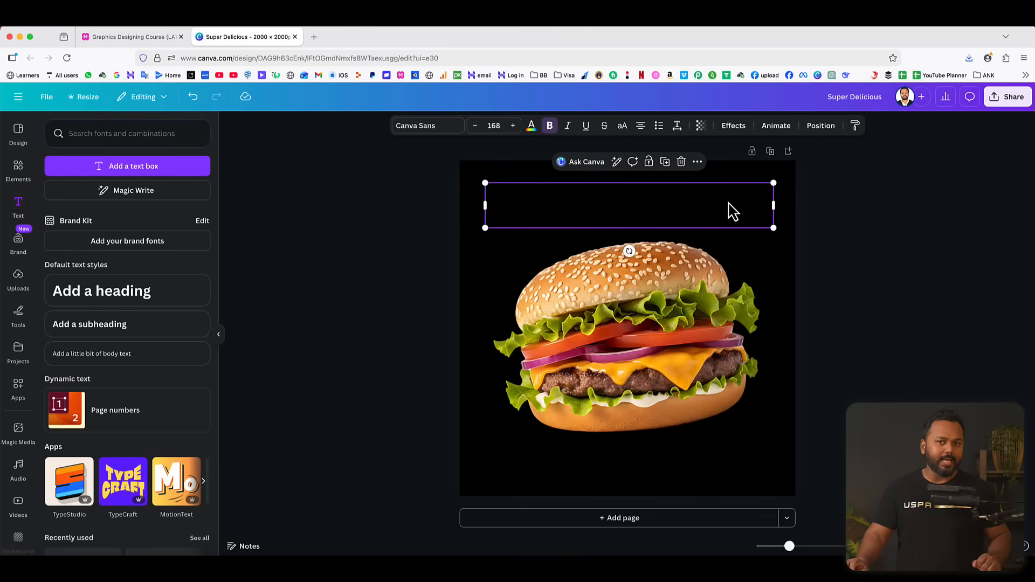
{"action": "left_click", "coordinate": [533, 129]}
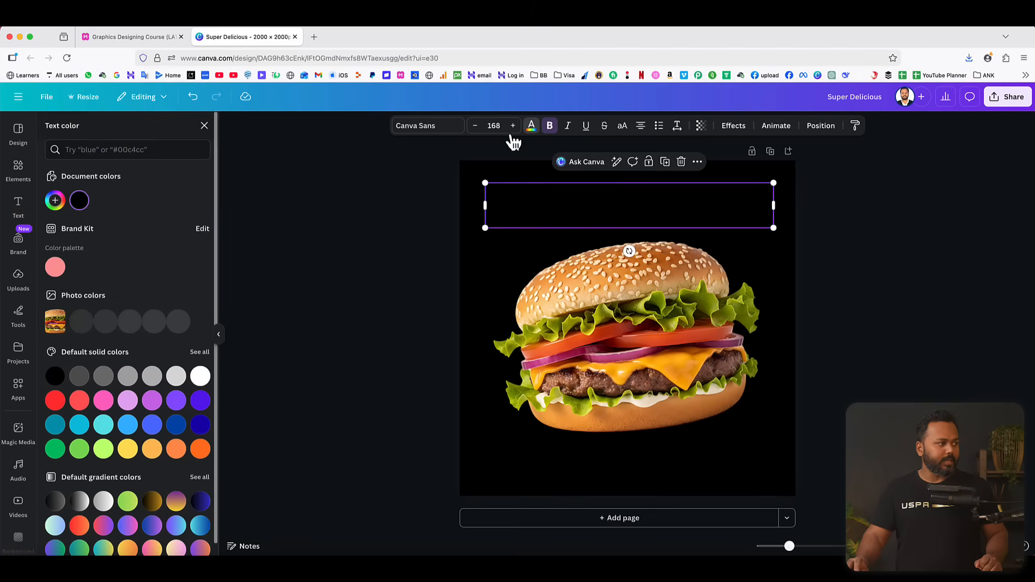
{"action": "left_click", "coordinate": [55, 201]}
{"action": "left_click_drag", "start_coordinate": [78, 270], "coordinate": [49, 248]}
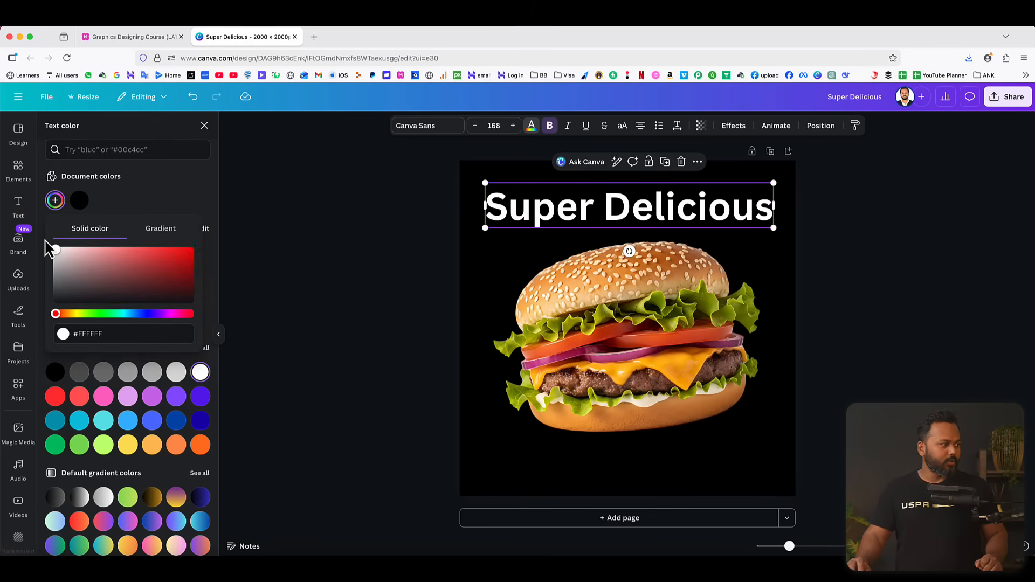
{"action": "left_click", "coordinate": [155, 196]}
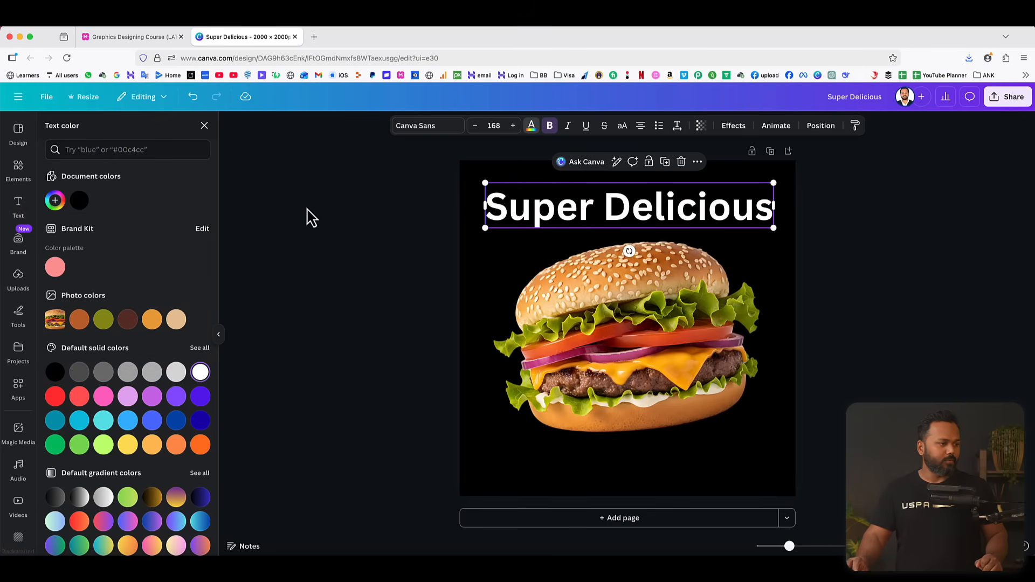
Search the fonts for "calligraphy" and apply the Allison font to the Super Delicious heading.
{"action": "left_click", "coordinate": [407, 129]}
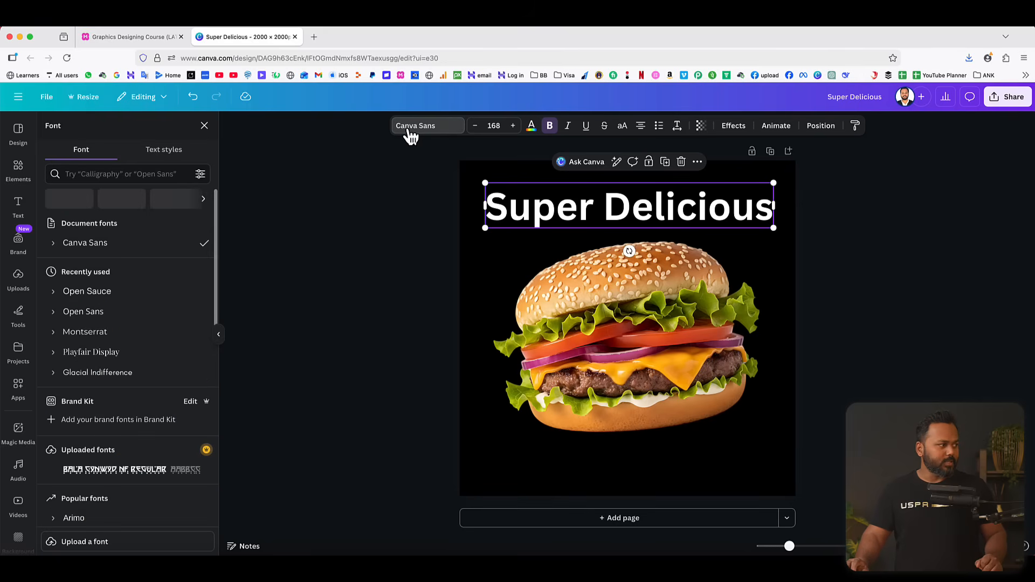
{"action": "left_click", "coordinate": [110, 173]}
{"action": "type", "text": "ca"}
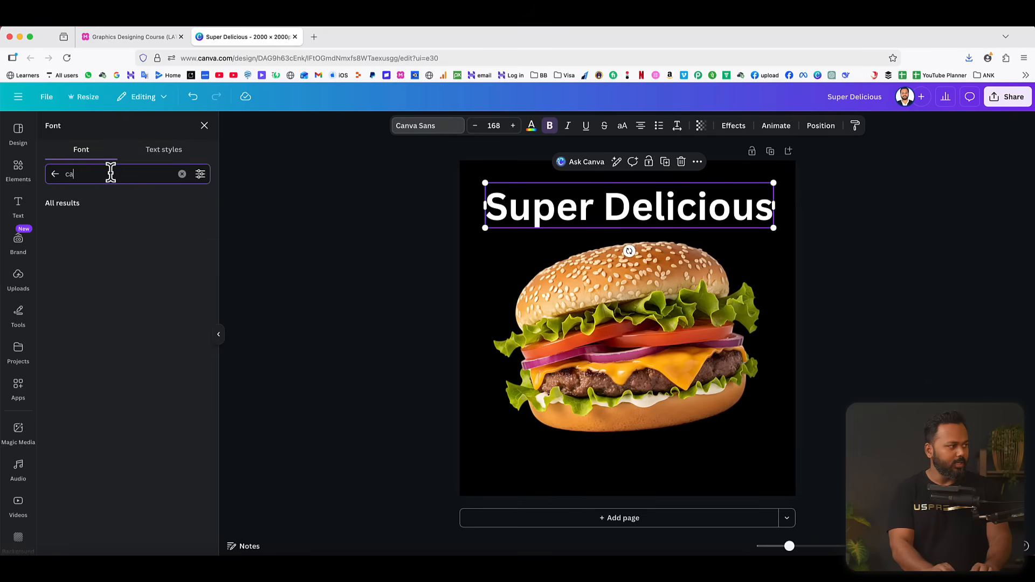
{"action": "type", "text": "lligraphy"}
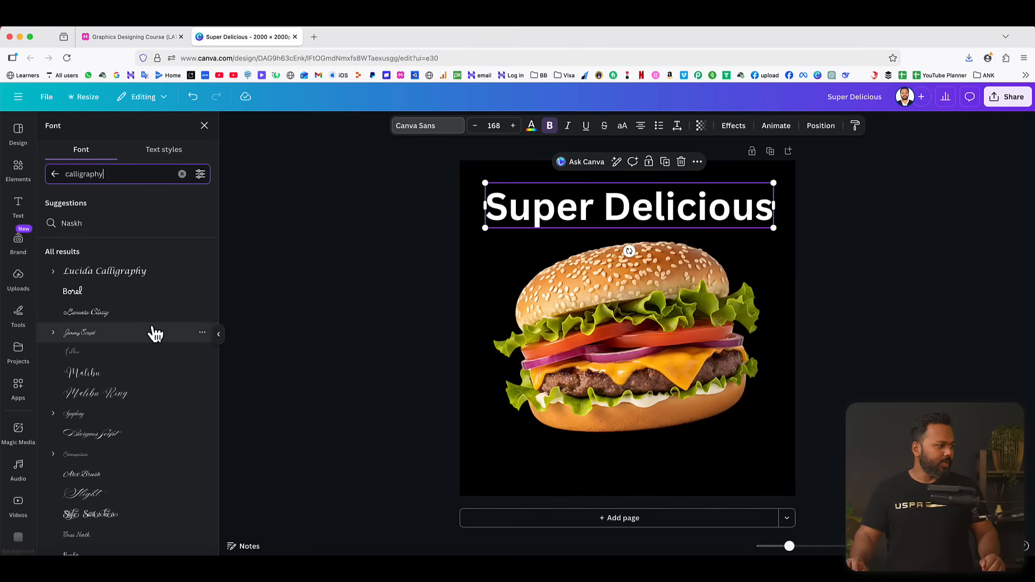
{"action": "scroll", "coordinate": [153, 333], "scroll_direction": "down", "scroll_amount": 1}
{"action": "scroll", "coordinate": [156, 335], "scroll_direction": "down", "scroll_amount": 5}
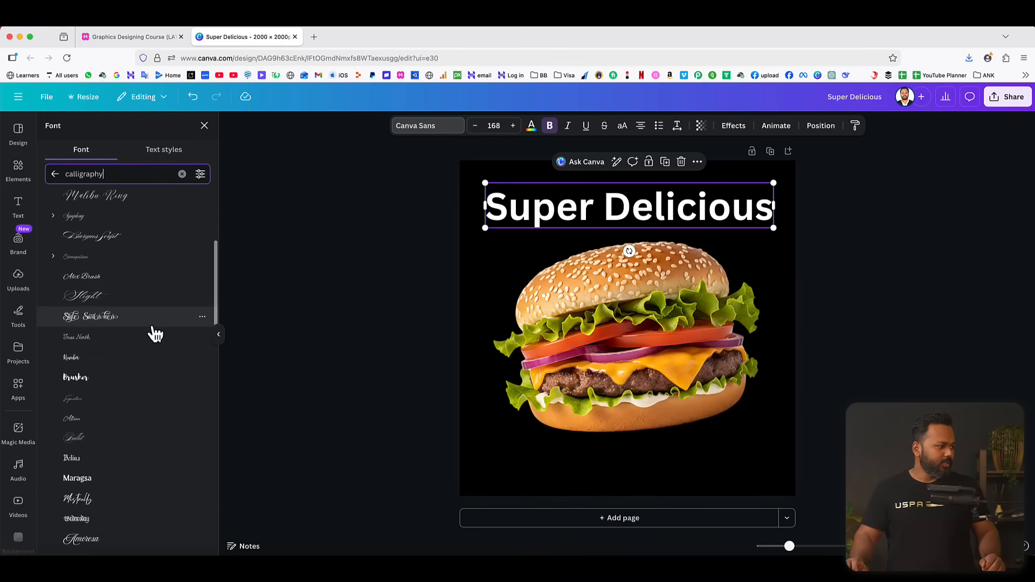
{"action": "scroll", "coordinate": [154, 334], "scroll_direction": "down", "scroll_amount": 2}
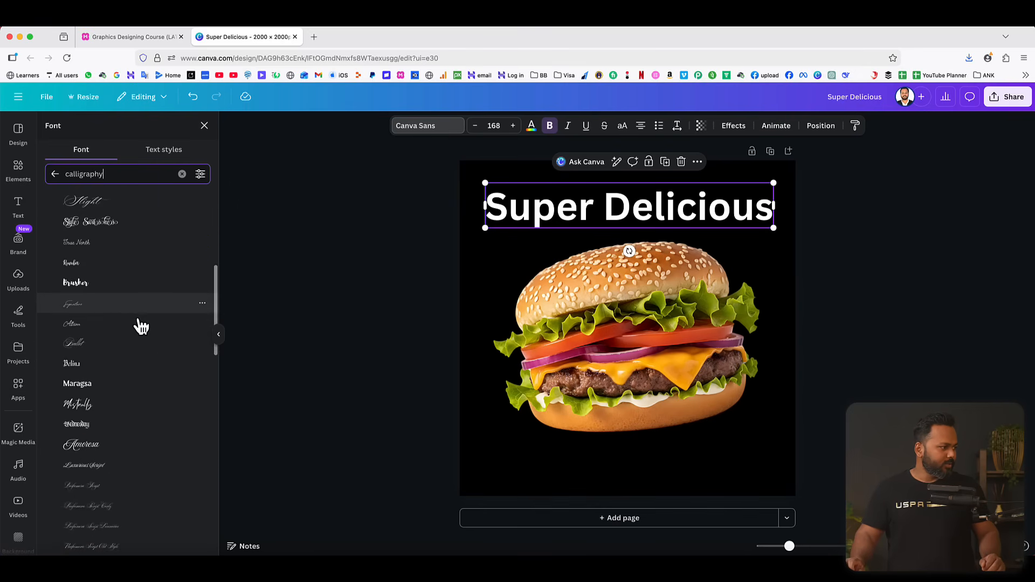
{"action": "left_click", "coordinate": [106, 331]}
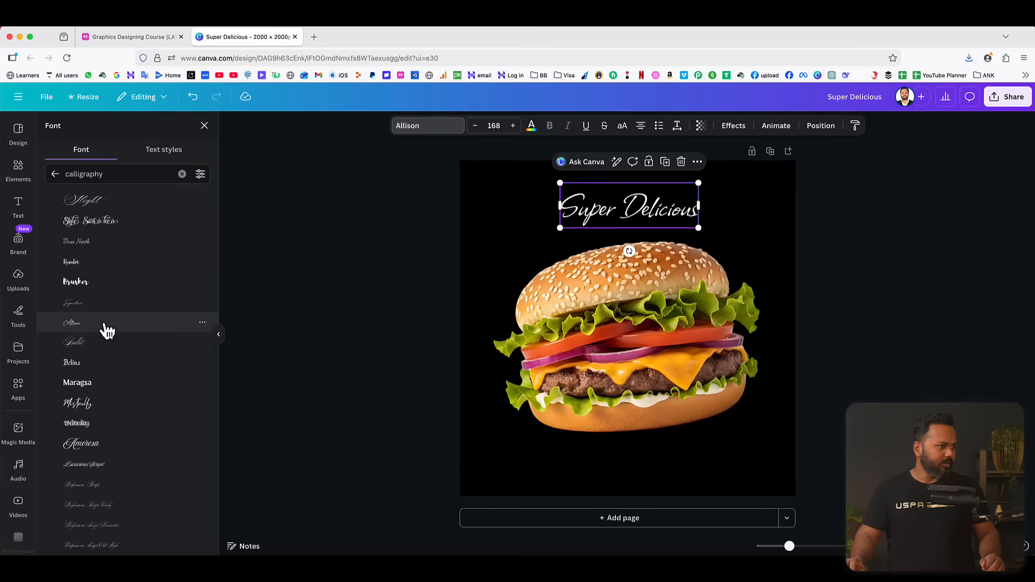
{"action": "left_click", "coordinate": [839, 261]}
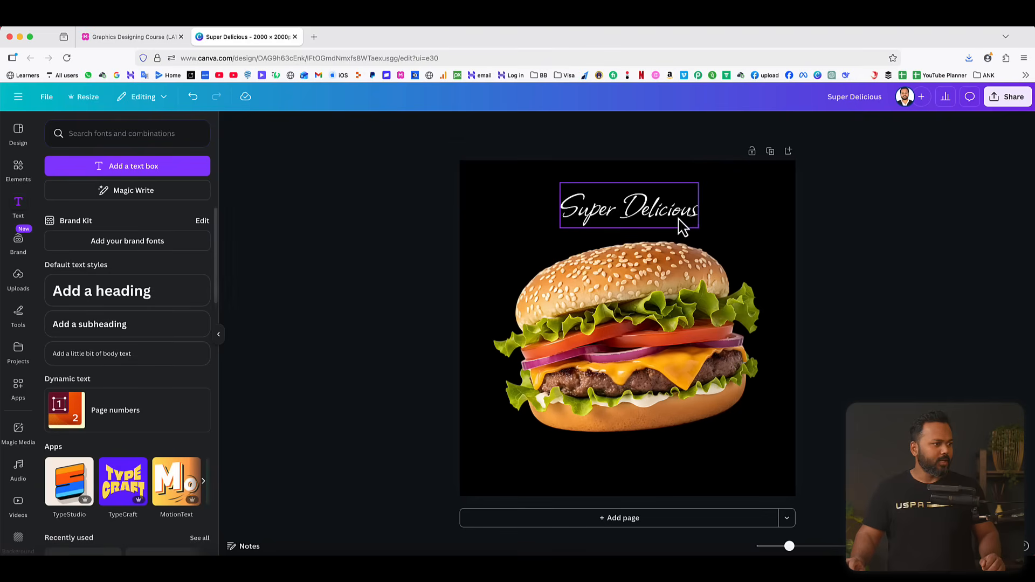
Shrink the burger slightly and place it lower on the page, and shift the heading toward the page's upper left.
{"action": "left_click_drag", "start_coordinate": [655, 212], "coordinate": [631, 199]}
{"action": "left_click", "coordinate": [732, 261]}
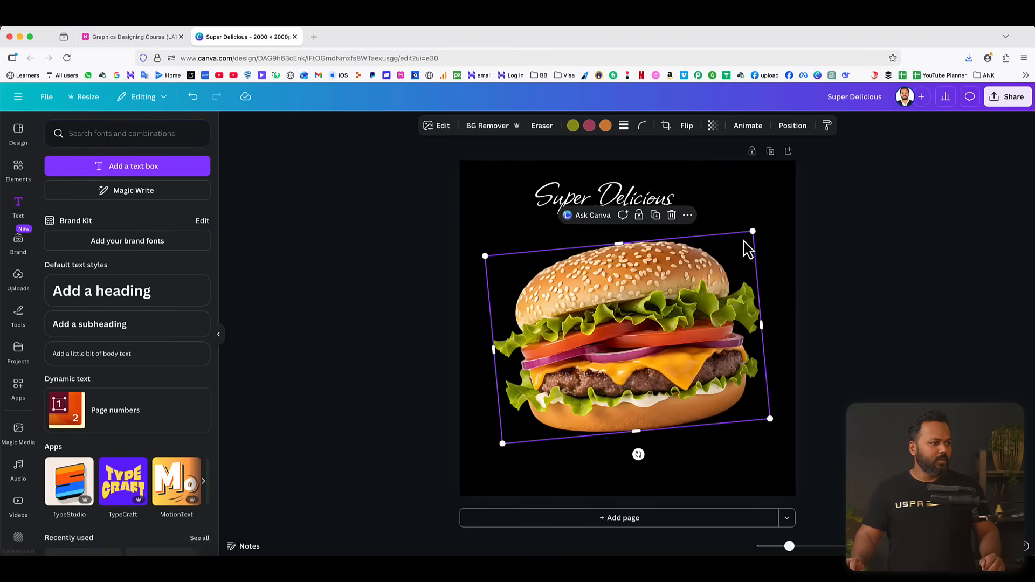
{"action": "left_click_drag", "start_coordinate": [751, 233], "coordinate": [735, 242]}
{"action": "left_click_drag", "start_coordinate": [686, 310], "coordinate": [684, 329]}
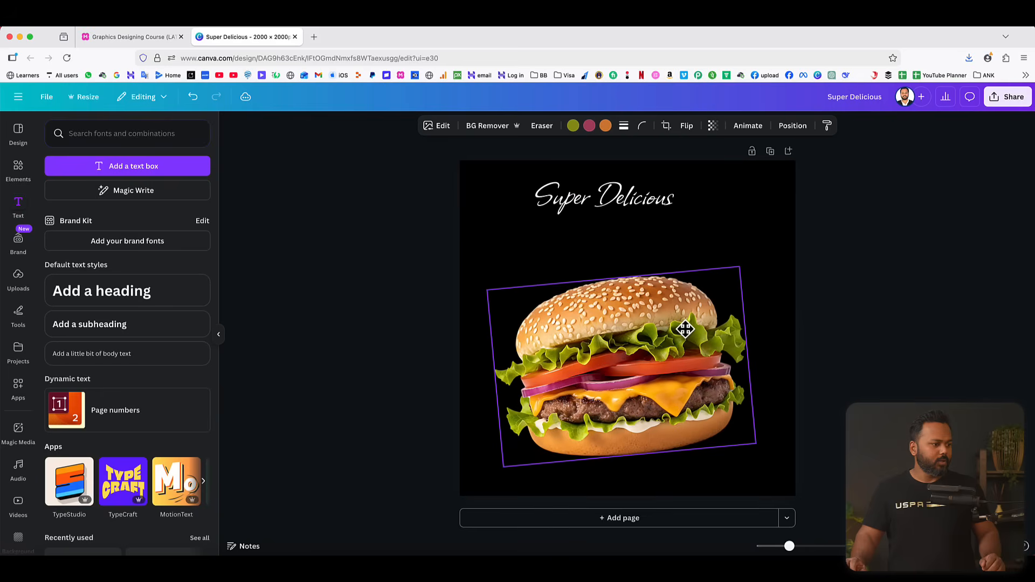
{"action": "left_click_drag", "start_coordinate": [608, 213], "coordinate": [577, 211]}
{"action": "left_click", "coordinate": [819, 229]}
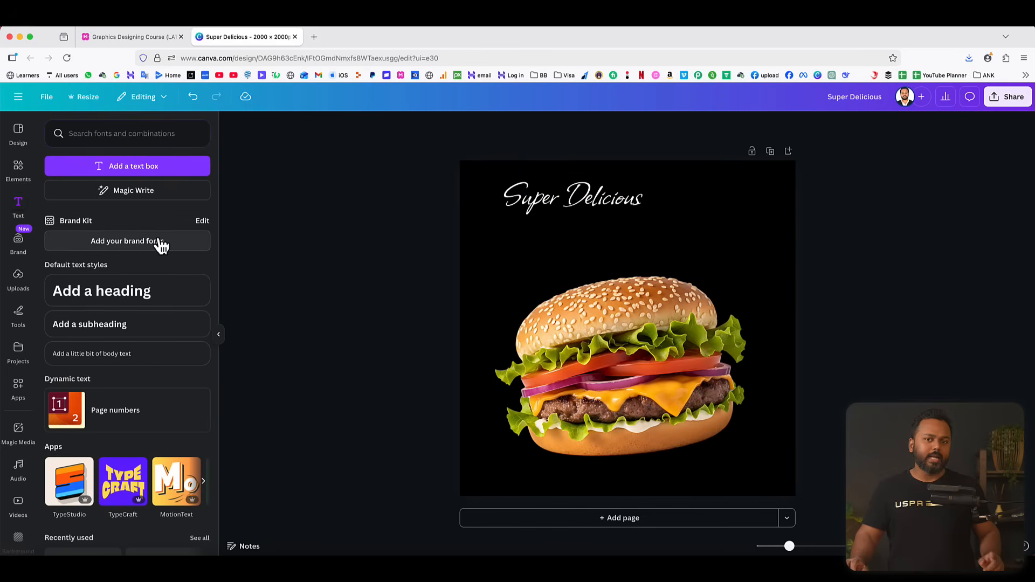
Clear the burger photo search in the elements library and open the Frames category.
{"action": "left_click", "coordinate": [19, 170]}
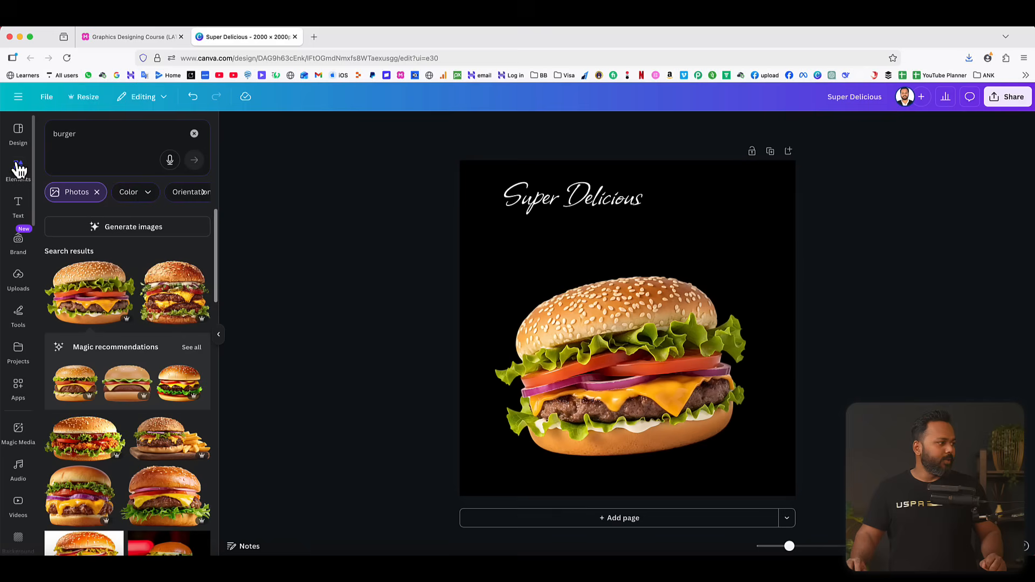
{"action": "left_click", "coordinate": [97, 192]}
{"action": "left_click", "coordinate": [194, 133]}
{"action": "scroll", "coordinate": [157, 302], "scroll_direction": "down", "scroll_amount": 2}
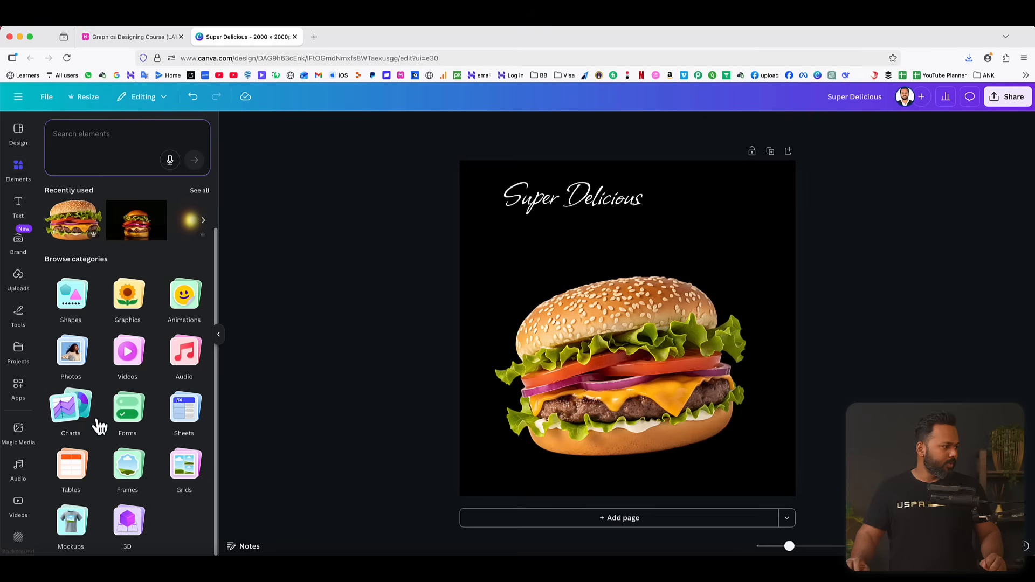
{"action": "left_click", "coordinate": [127, 471]}
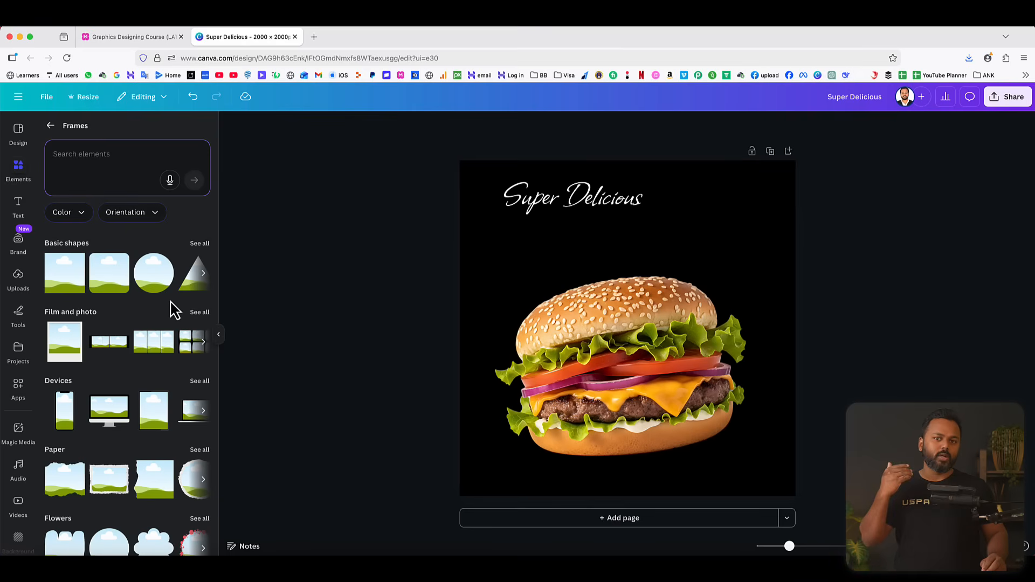
Search the frames for "B", add the bold B letter frame and shrink it to fit just below the Super Delicious heading.
{"action": "left_click", "coordinate": [86, 151]}
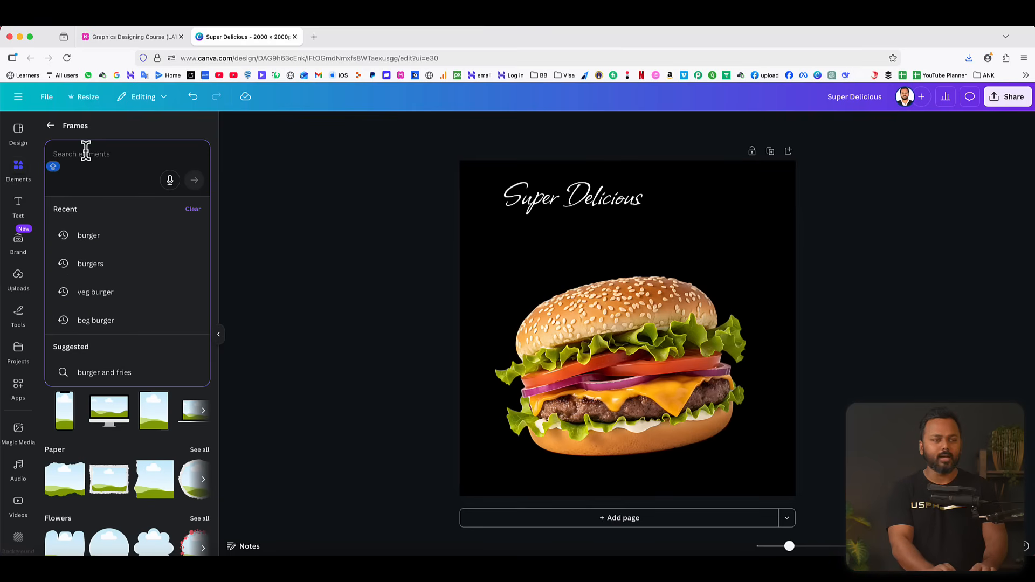
{"action": "type", "text": "B"}
{"action": "key", "text": "Return"}
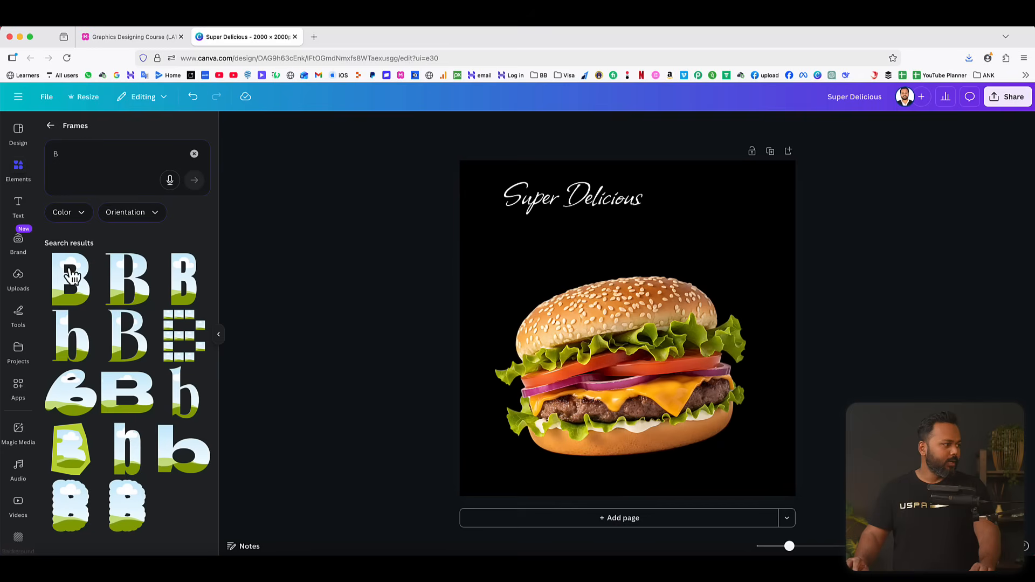
{"action": "left_click", "coordinate": [79, 291]}
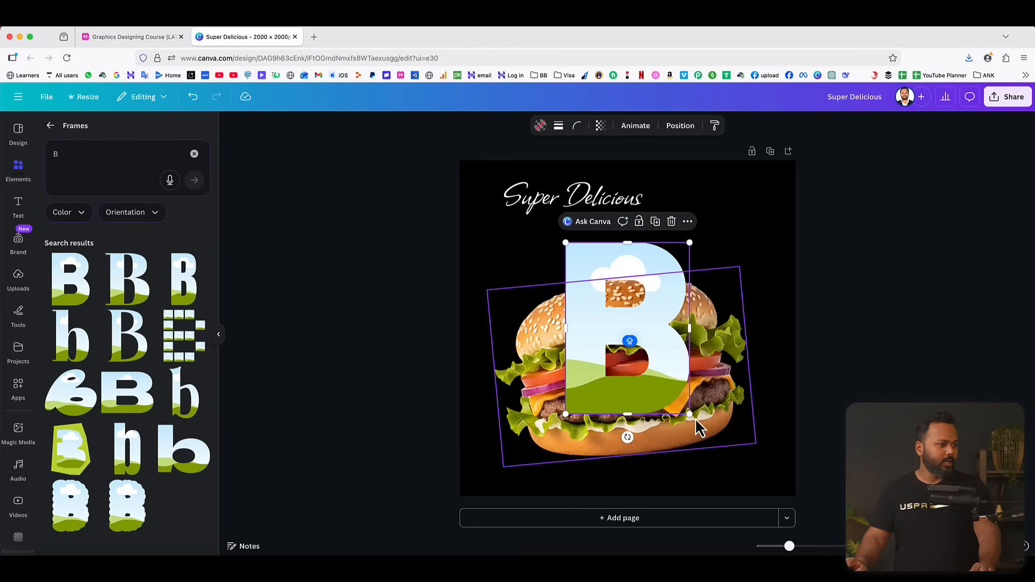
{"action": "left_click_drag", "start_coordinate": [690, 414], "coordinate": [526, 262]}
Search the frames for "U", add the bold U letter frame and place it at small size beside the B.
{"action": "left_click", "coordinate": [100, 150]}
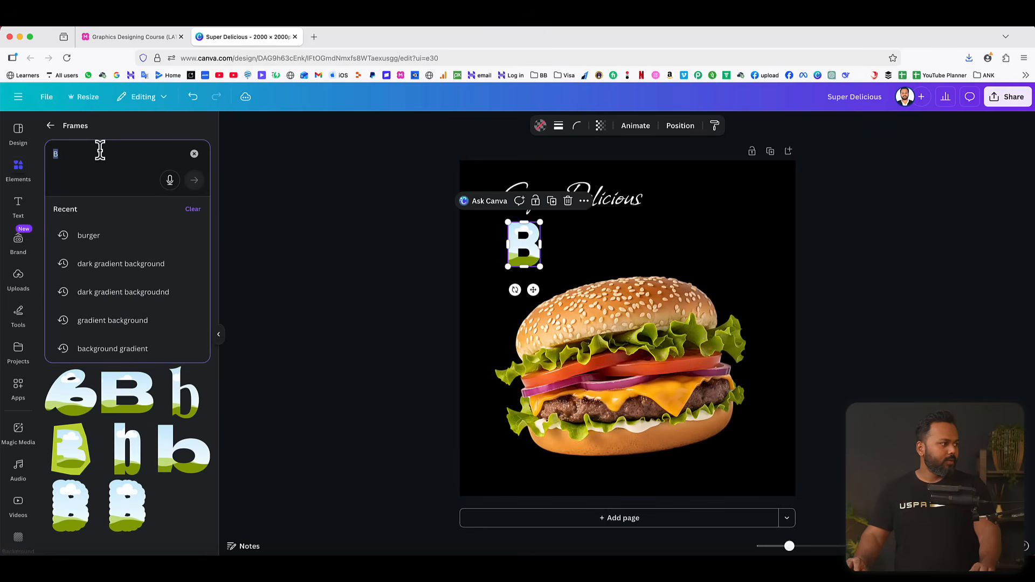
{"action": "type", "text": "U"}
{"action": "key", "text": "Return"}
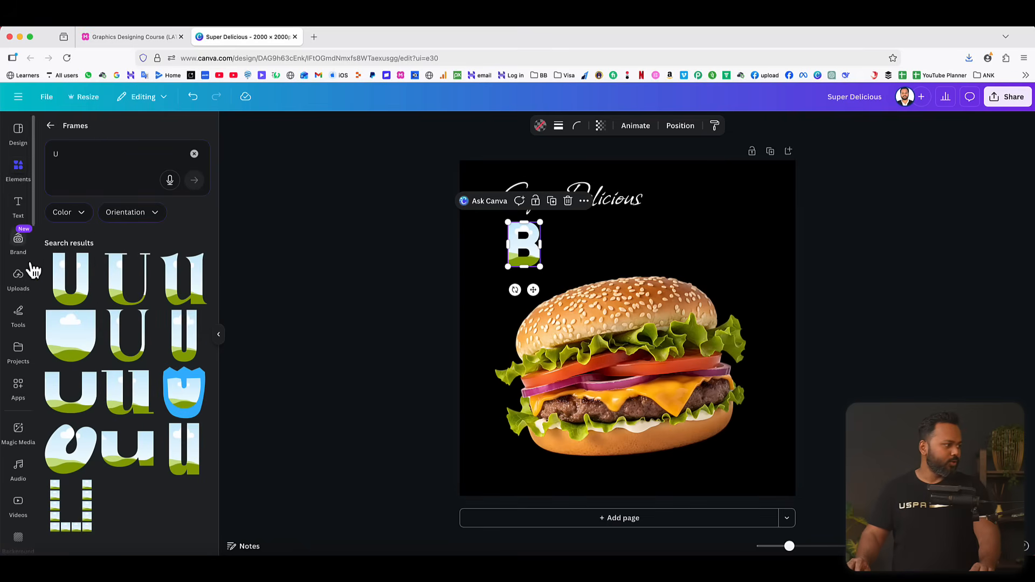
{"action": "left_click", "coordinate": [64, 282]}
{"action": "left_click_drag", "start_coordinate": [684, 244], "coordinate": [585, 249]}
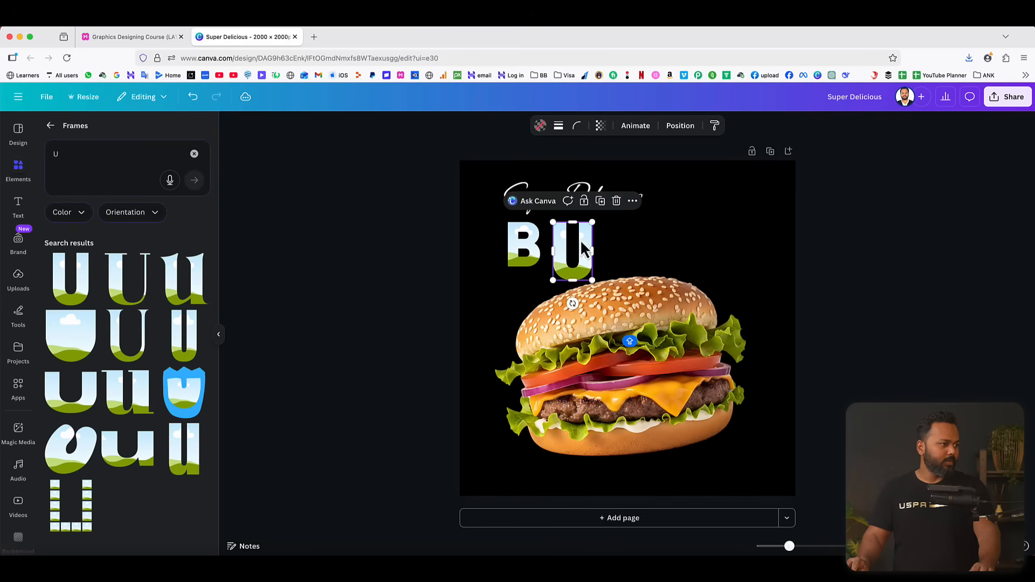
Search the frames for "R", add the bold R letter frame and shrink it to sit beside the U.
{"action": "left_click", "coordinate": [100, 154]}
{"action": "type", "text": "R"}
{"action": "key", "text": "Return"}
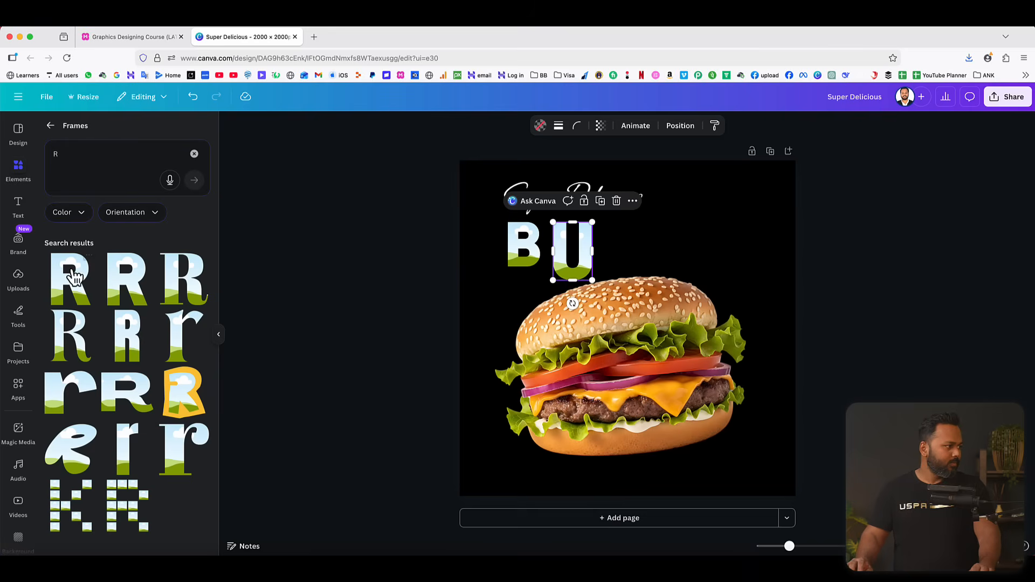
{"action": "left_click_drag", "start_coordinate": [72, 273], "coordinate": [646, 302]}
{"action": "left_click", "coordinate": [71, 294]}
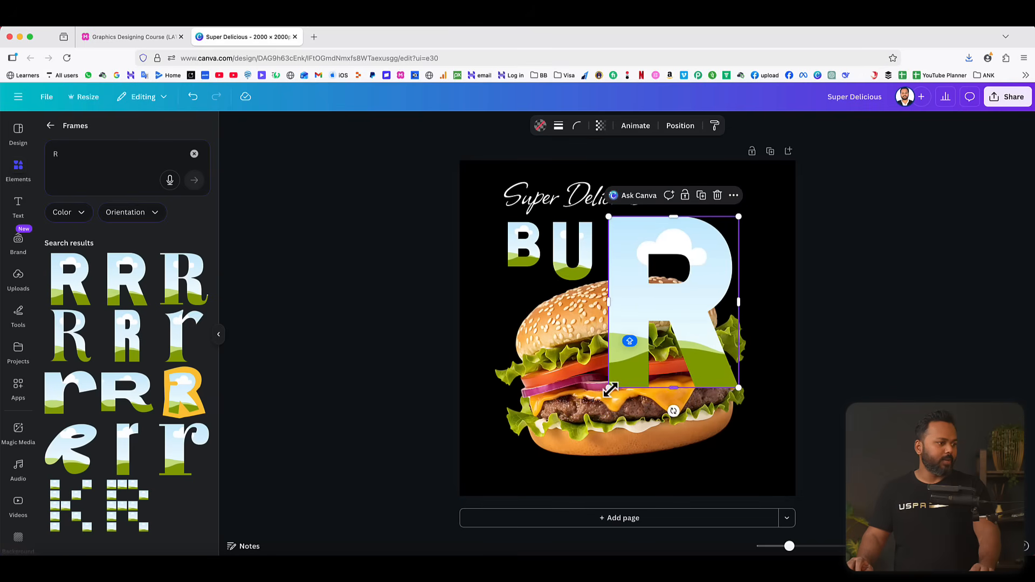
{"action": "left_click_drag", "start_coordinate": [611, 389], "coordinate": [676, 303]}
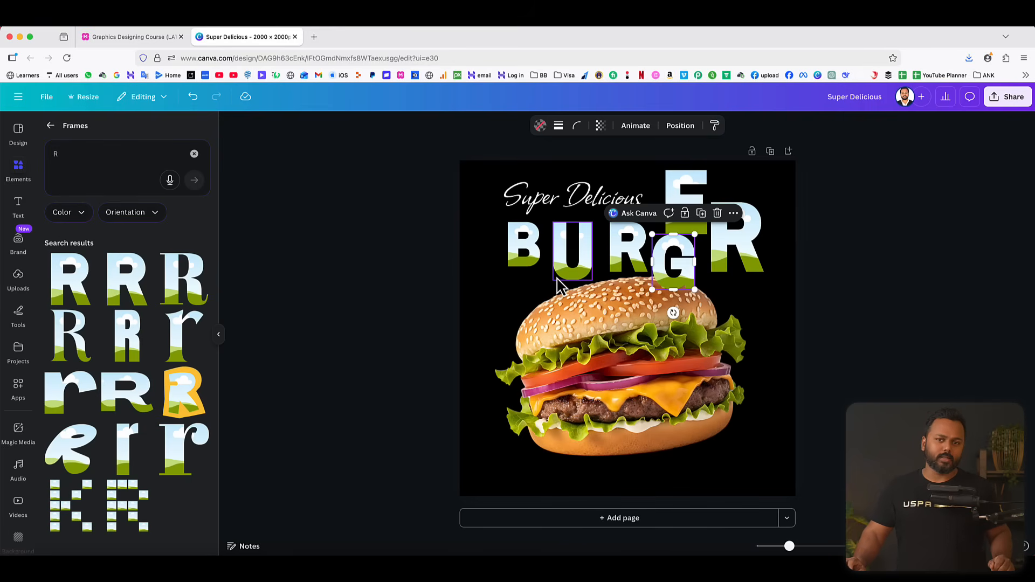
Leave the frames and search all elements for "gradient fire background", showing only the photo results.
{"action": "left_click", "coordinate": [388, 261]}
{"action": "left_click", "coordinate": [51, 127]}
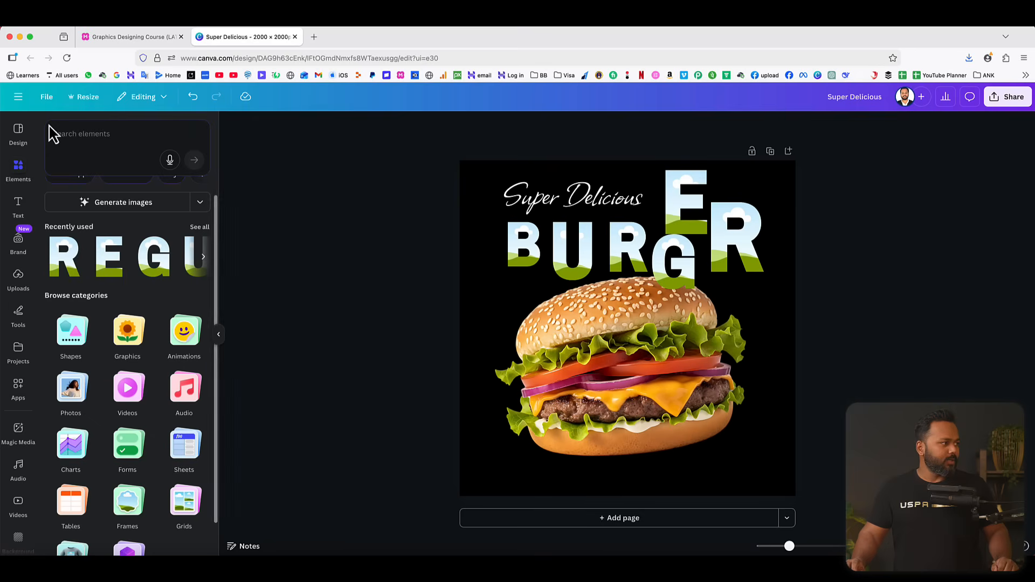
{"action": "left_click", "coordinate": [105, 135]}
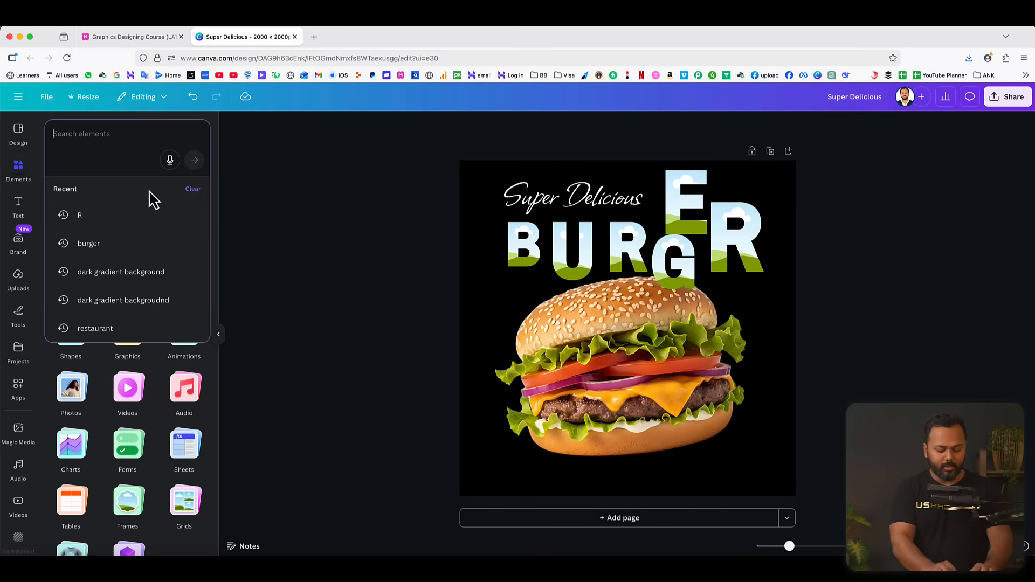
{"action": "type", "text": "gradient oran"}
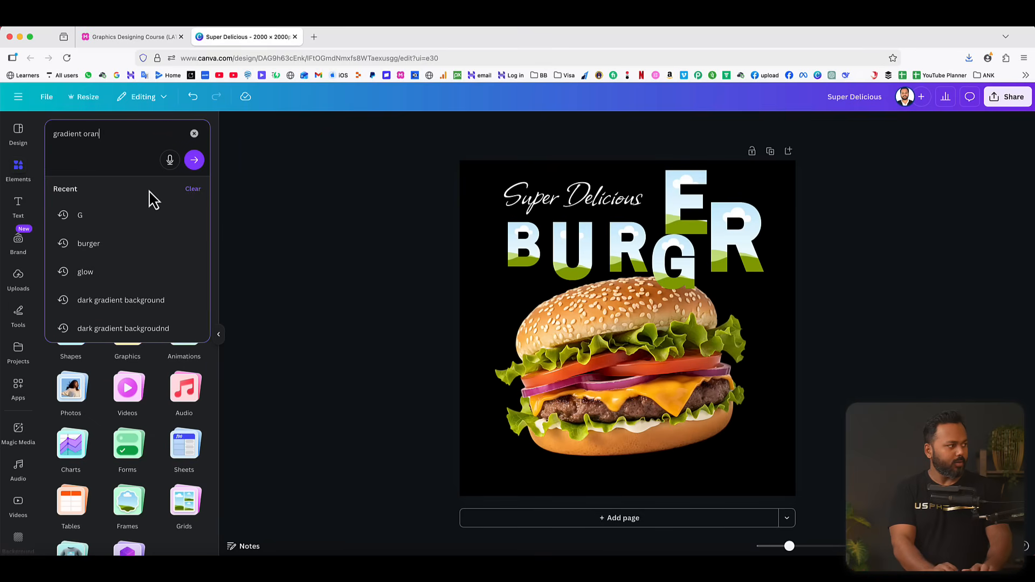
{"action": "type", "text": "ge backgro"}
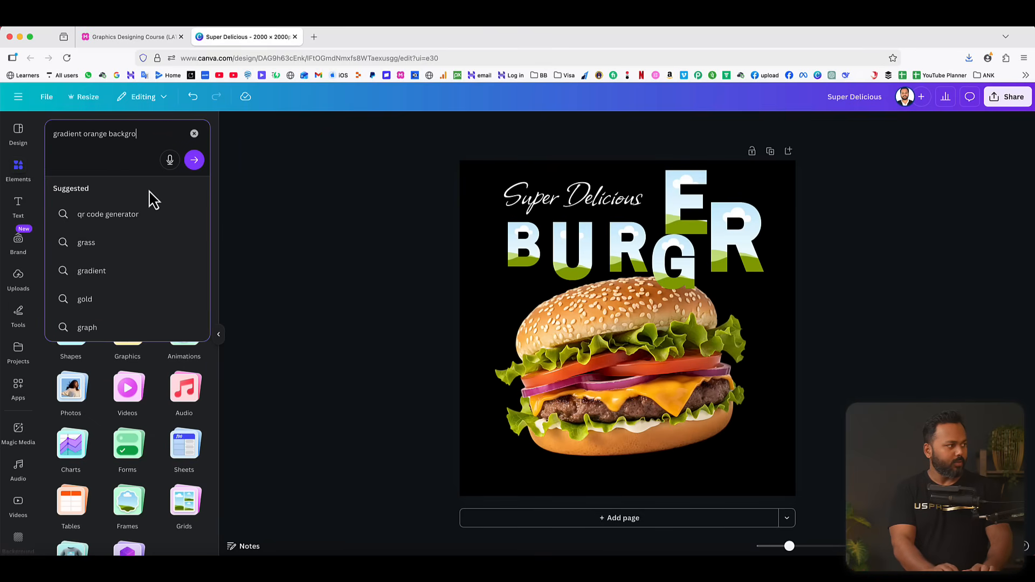
{"action": "type", "text": "u"}
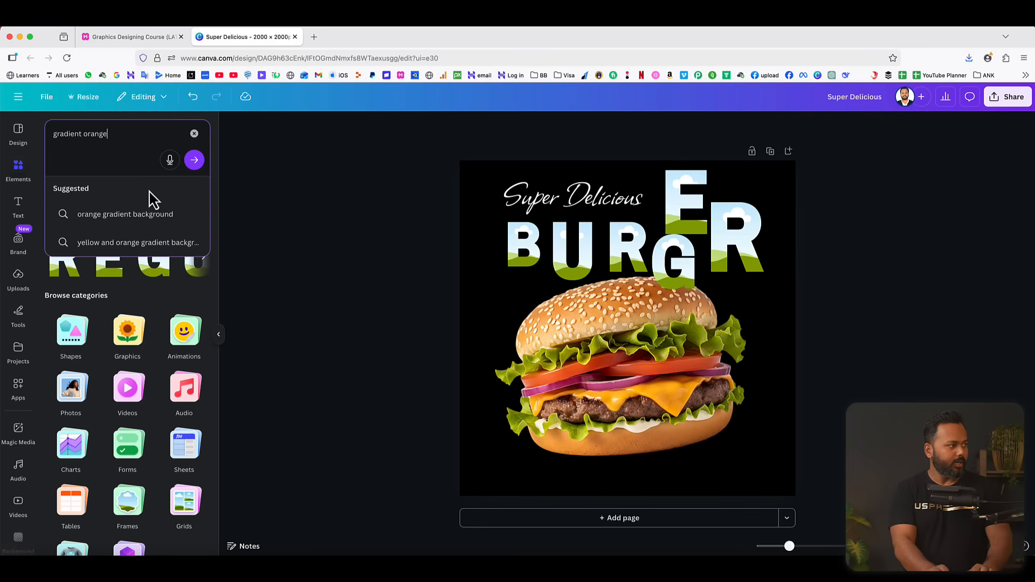
{"action": "type", "text": "fire "}
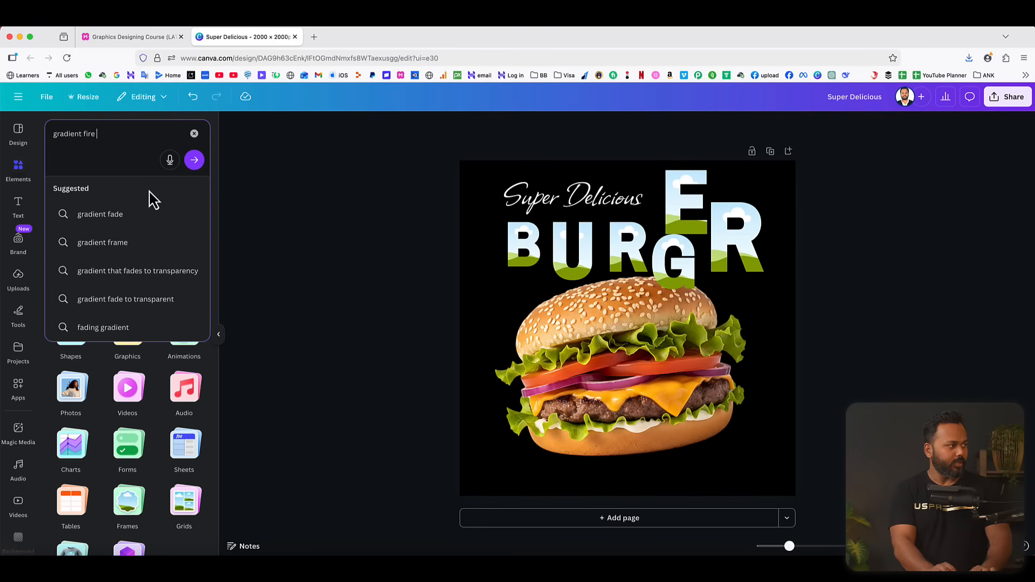
{"action": "type", "text": "background"}
{"action": "key", "text": "Return"}
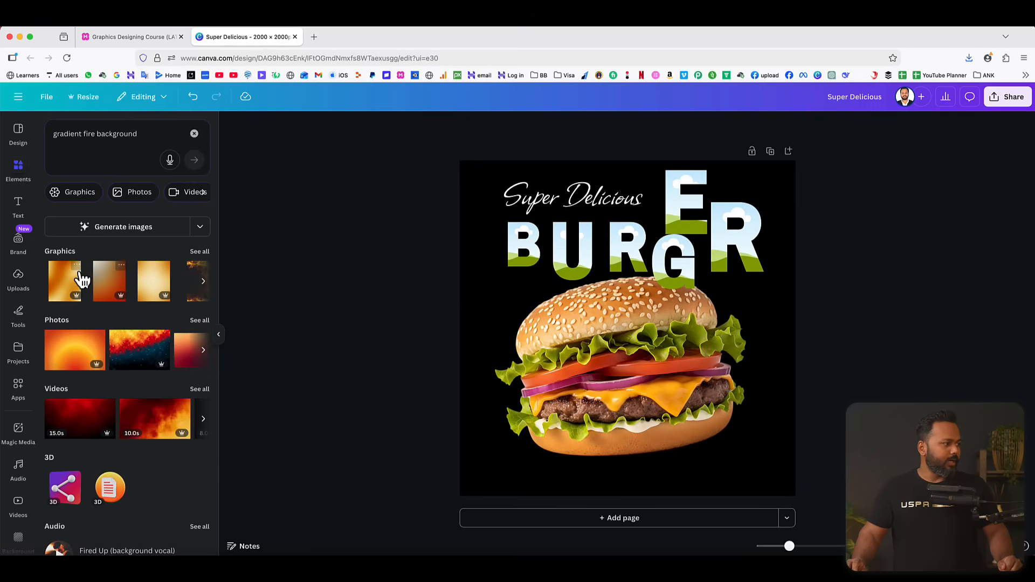
{"action": "left_click", "coordinate": [199, 322]}
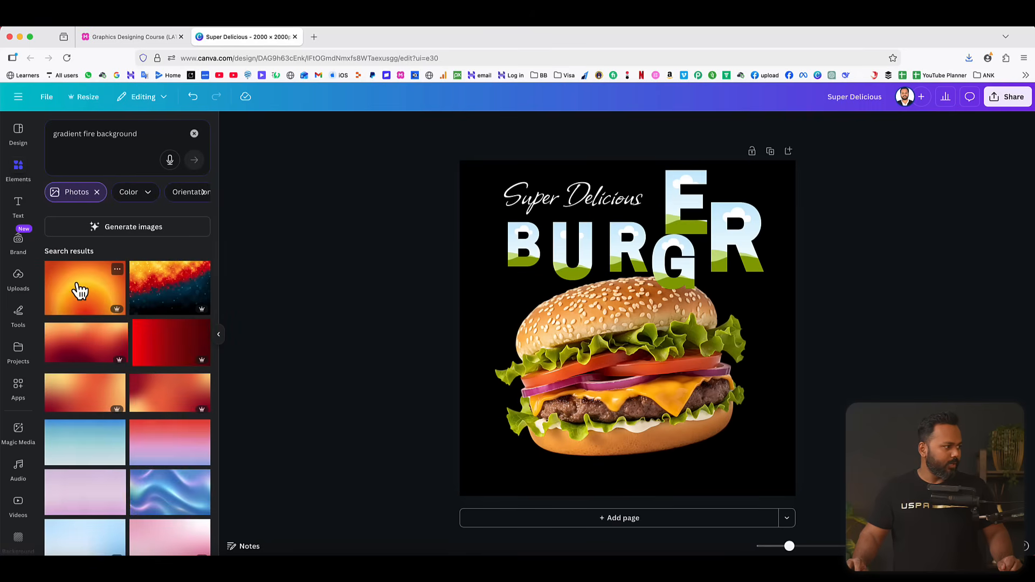
Fill all six BURGER letter frames with the orange and yellow radial gradient photo.
{"action": "left_click_drag", "start_coordinate": [80, 291], "coordinate": [512, 253]}
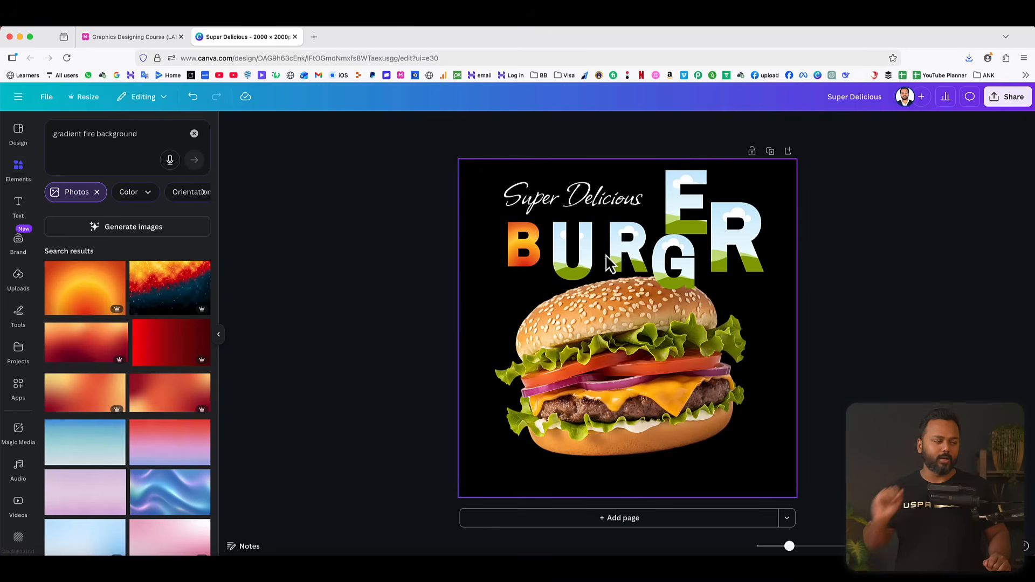
{"action": "left_click_drag", "start_coordinate": [81, 296], "coordinate": [566, 280]}
{"action": "left_click_drag", "start_coordinate": [81, 289], "coordinate": [613, 251]}
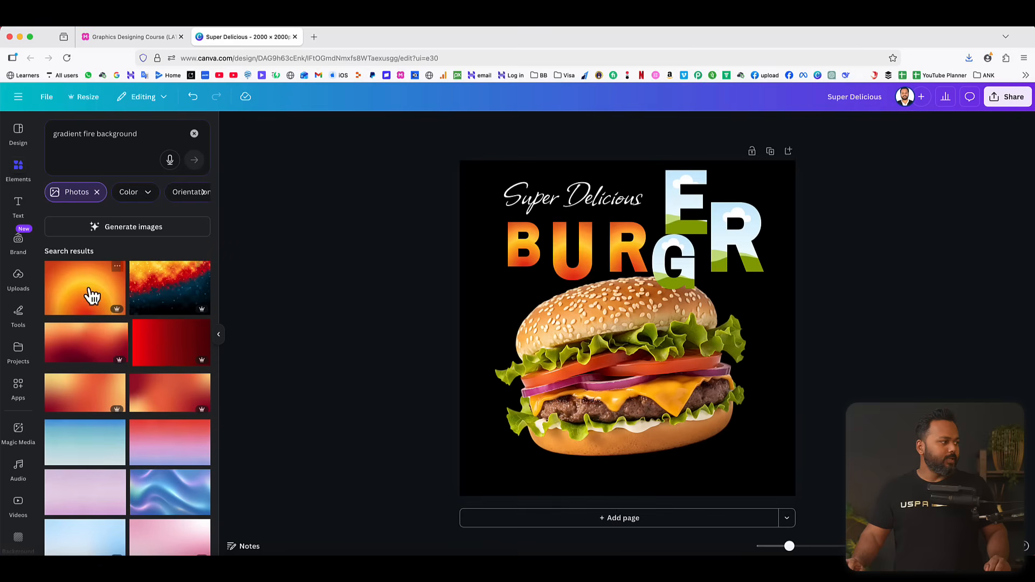
{"action": "left_click_drag", "start_coordinate": [88, 293], "coordinate": [659, 270]}
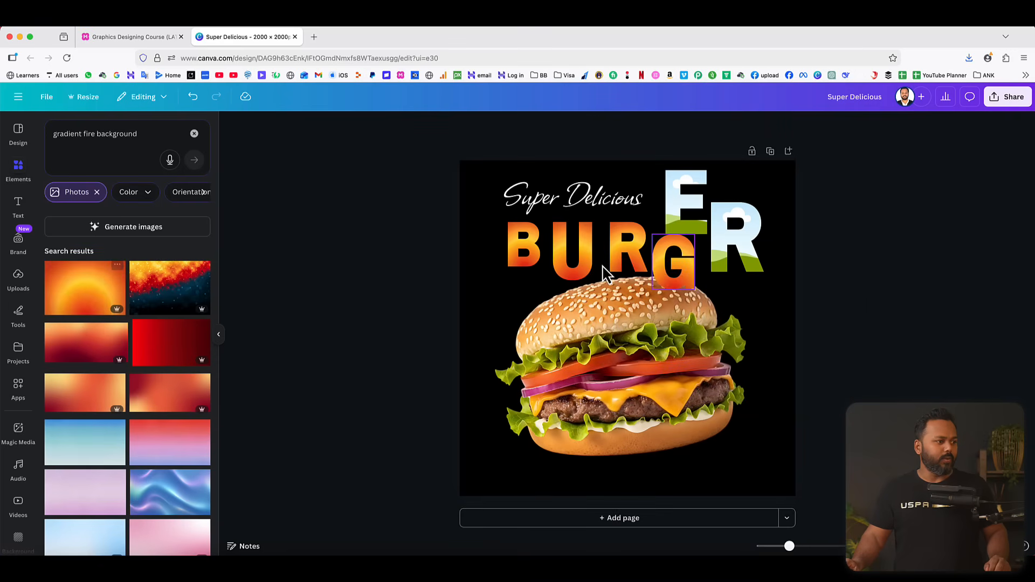
{"action": "left_click_drag", "start_coordinate": [80, 292], "coordinate": [674, 208]}
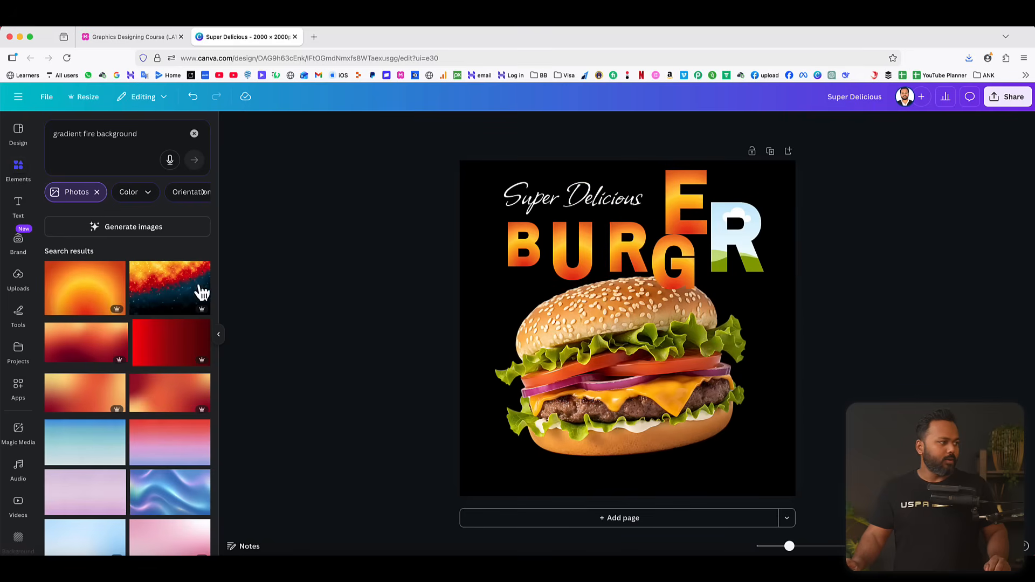
{"action": "left_click_drag", "start_coordinate": [102, 292], "coordinate": [729, 251]}
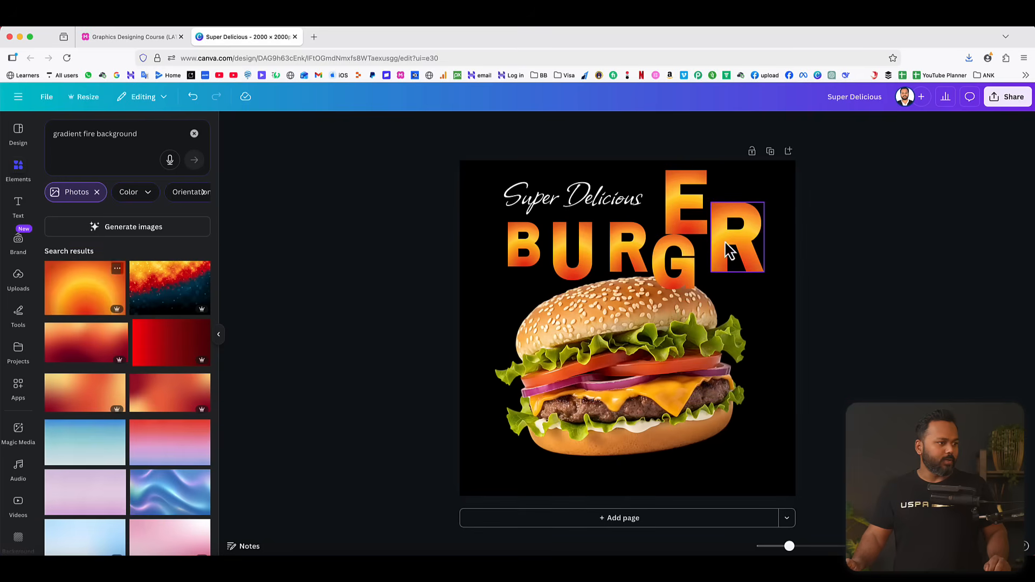
Resize the six letters to one equal height and set them closely side by side to spell BURGER beneath the heading.
{"action": "left_click", "coordinate": [509, 253]}
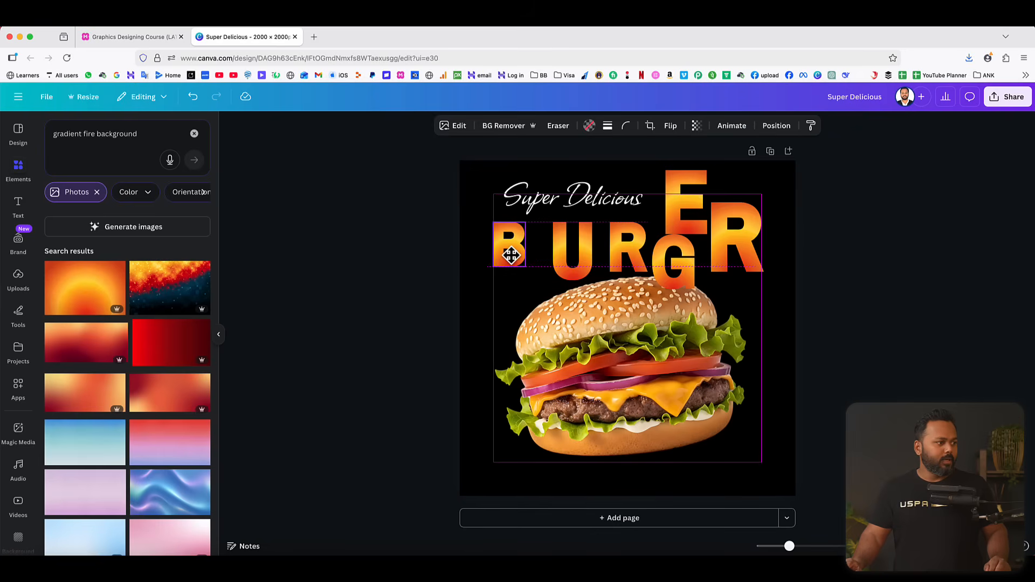
{"action": "left_click_drag", "start_coordinate": [519, 264], "coordinate": [550, 257]}
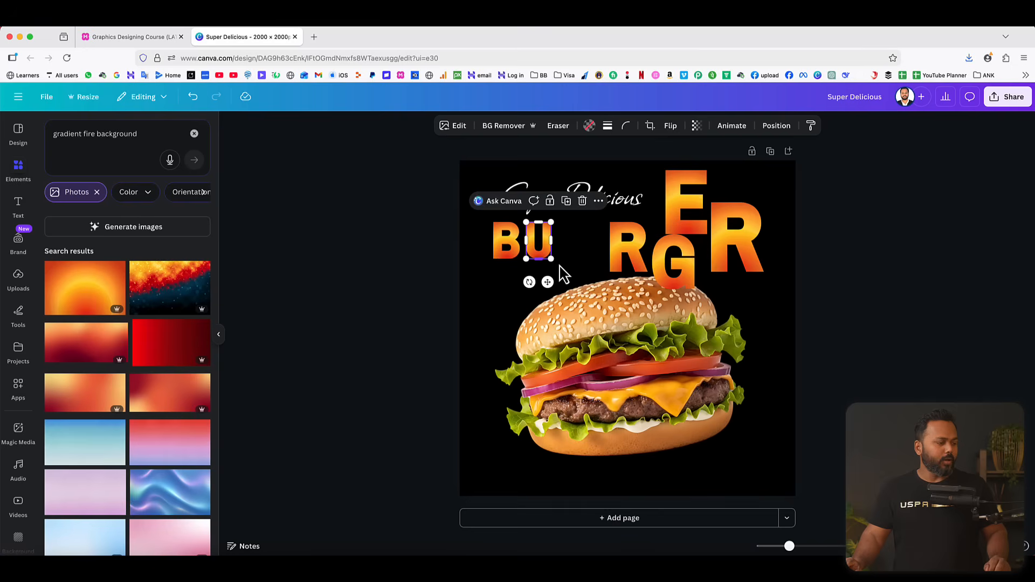
{"action": "left_click_drag", "start_coordinate": [625, 262], "coordinate": [579, 258]}
{"action": "left_click_drag", "start_coordinate": [593, 244], "coordinate": [589, 244]}
{"action": "left_click_drag", "start_coordinate": [629, 277], "coordinate": [616, 259]}
{"action": "left_click_drag", "start_coordinate": [669, 224], "coordinate": [624, 276]}
{"action": "left_click_drag", "start_coordinate": [663, 286], "coordinate": [642, 259]}
{"action": "left_click_drag", "start_coordinate": [715, 234], "coordinate": [657, 254]}
{"action": "left_click_drag", "start_coordinate": [704, 292], "coordinate": [679, 259]}
{"action": "left_click", "coordinate": [827, 271]}
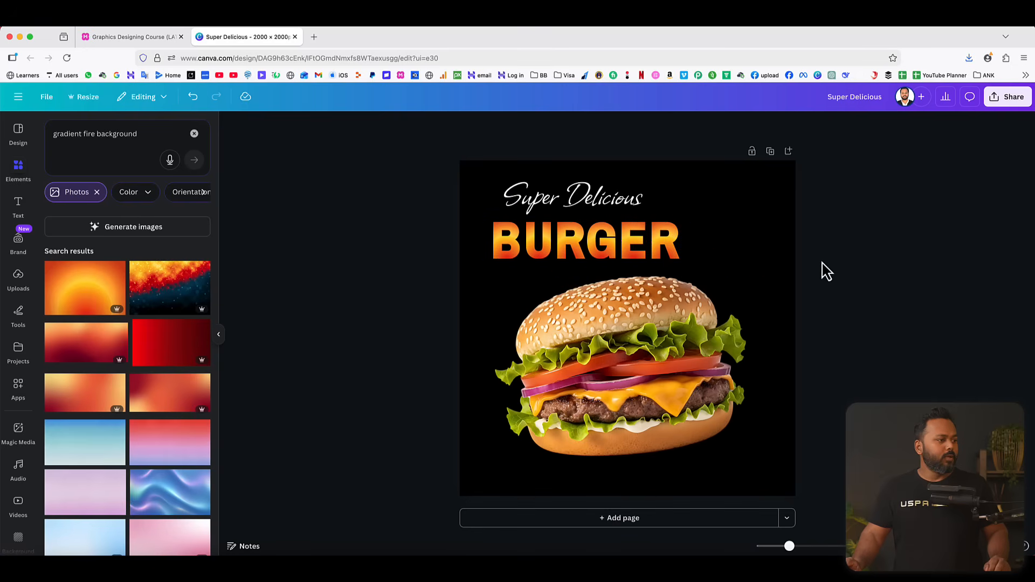
Select all six BURGER letters and group them into one object.
{"action": "left_click_drag", "start_coordinate": [439, 237], "coordinate": [684, 259]}
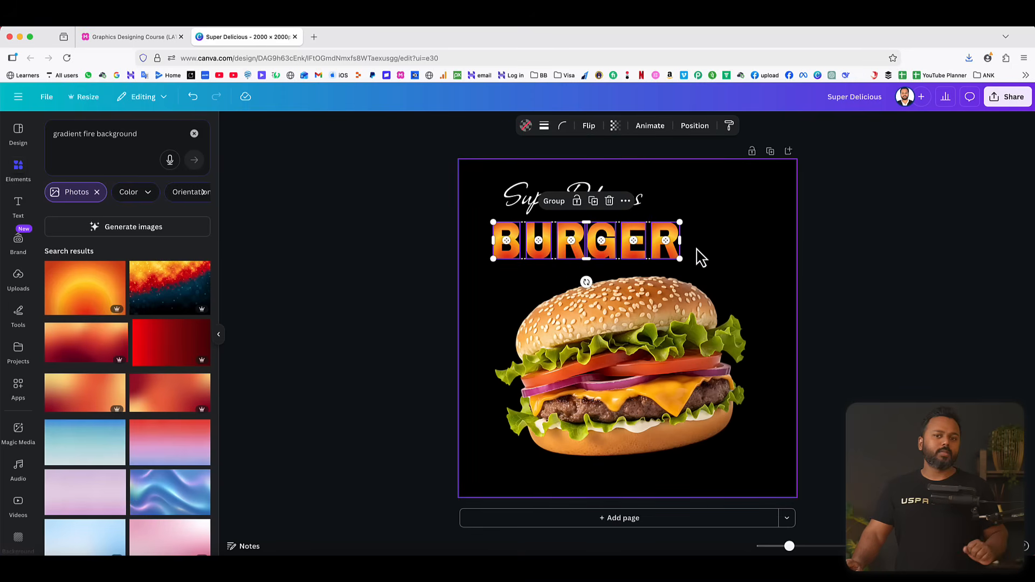
{"action": "left_click", "coordinate": [699, 255]}
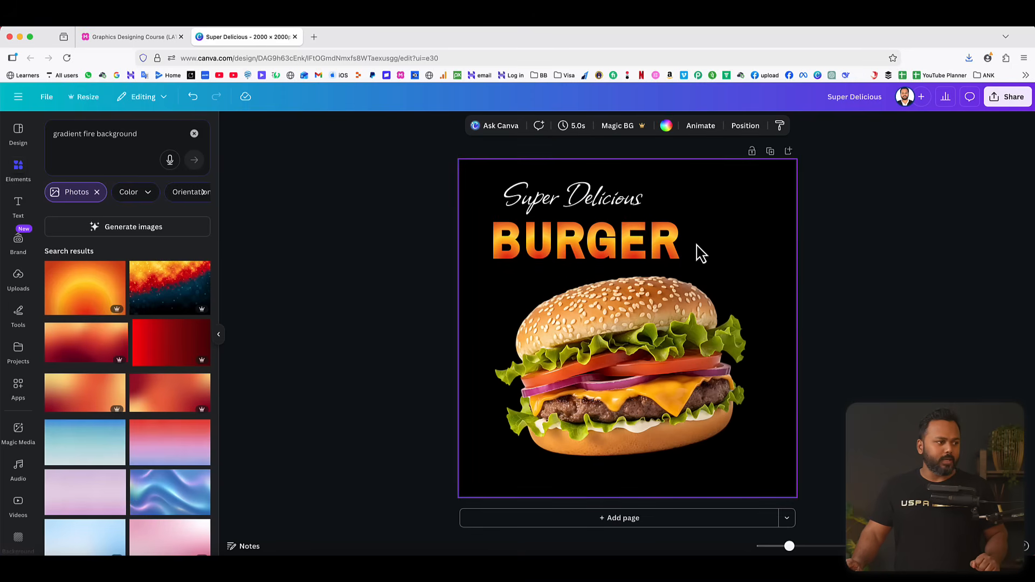
{"action": "left_click", "coordinate": [665, 253]}
{"action": "left_click", "coordinate": [707, 250]}
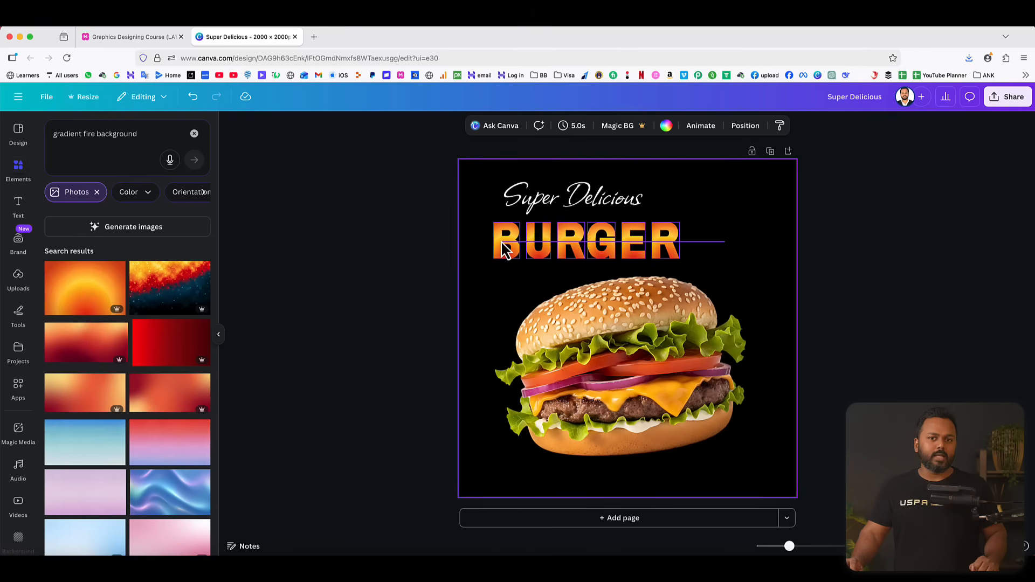
{"action": "left_click", "coordinate": [504, 249]}
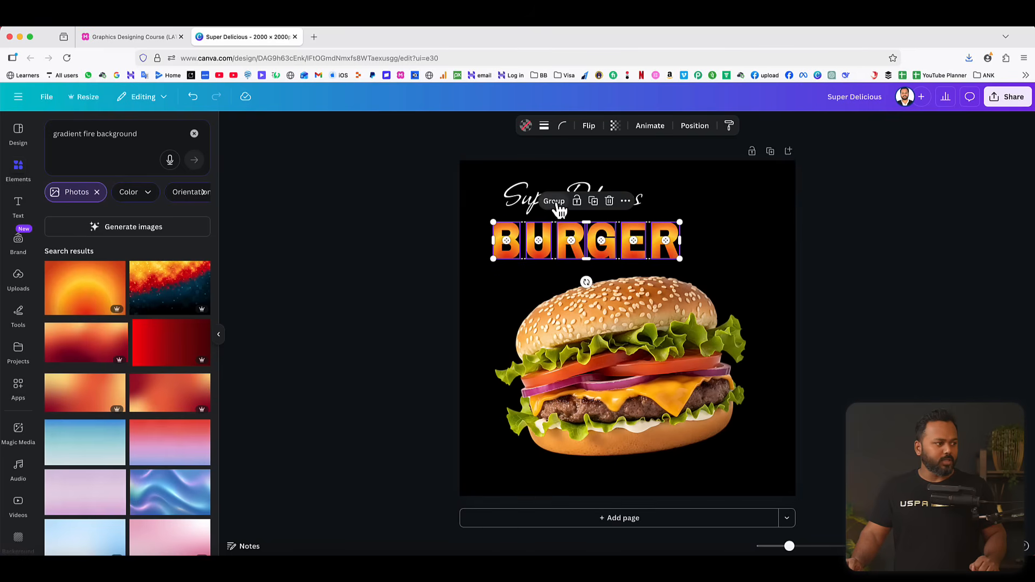
{"action": "left_click", "coordinate": [558, 206]}
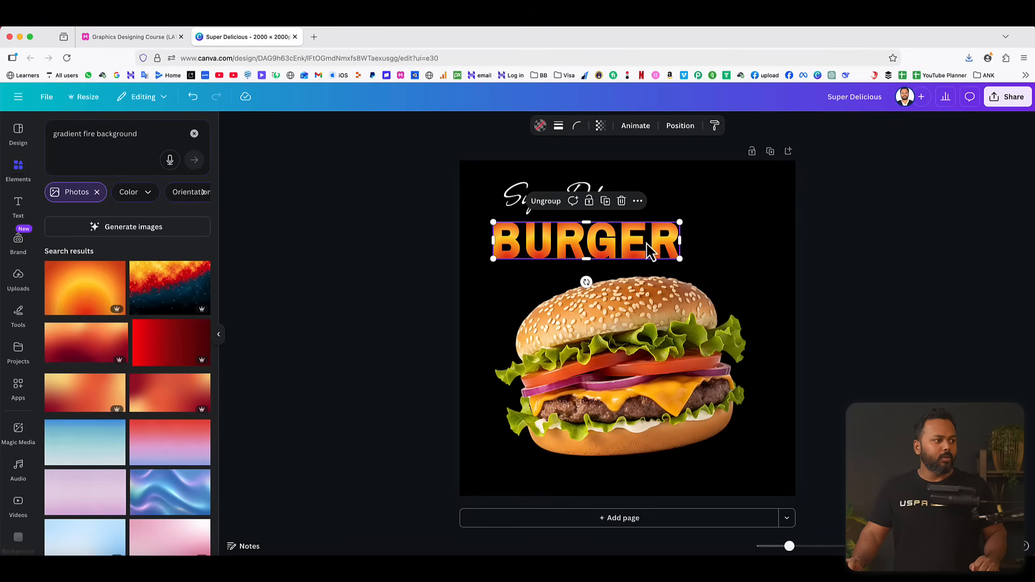
Enlarge the BURGER group slightly and move it up under the Super Delicious heading, aligning their left edges.
{"action": "left_click", "coordinate": [865, 254]}
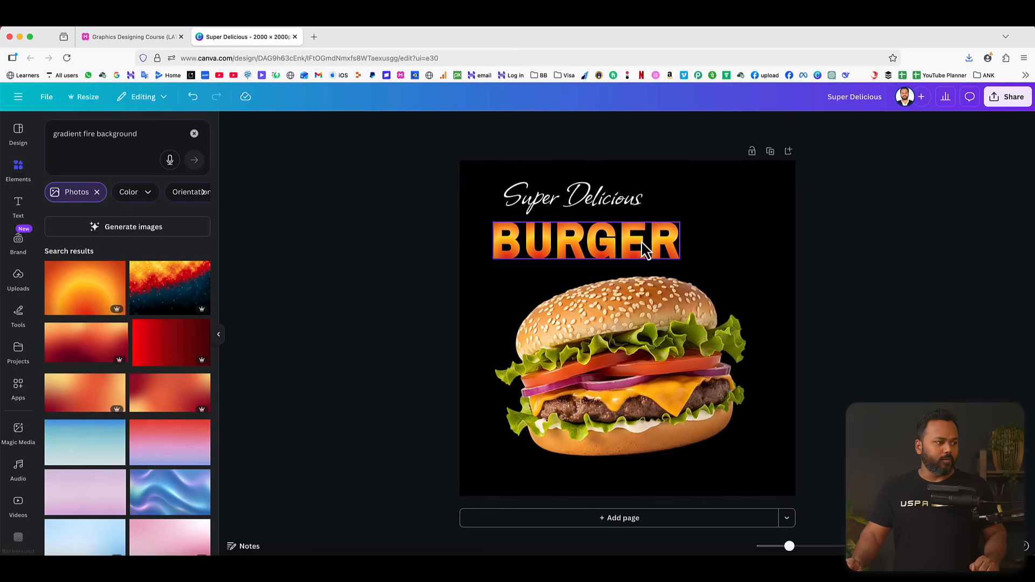
{"action": "left_click", "coordinate": [662, 251]}
{"action": "left_click_drag", "start_coordinate": [682, 262], "coordinate": [669, 232]}
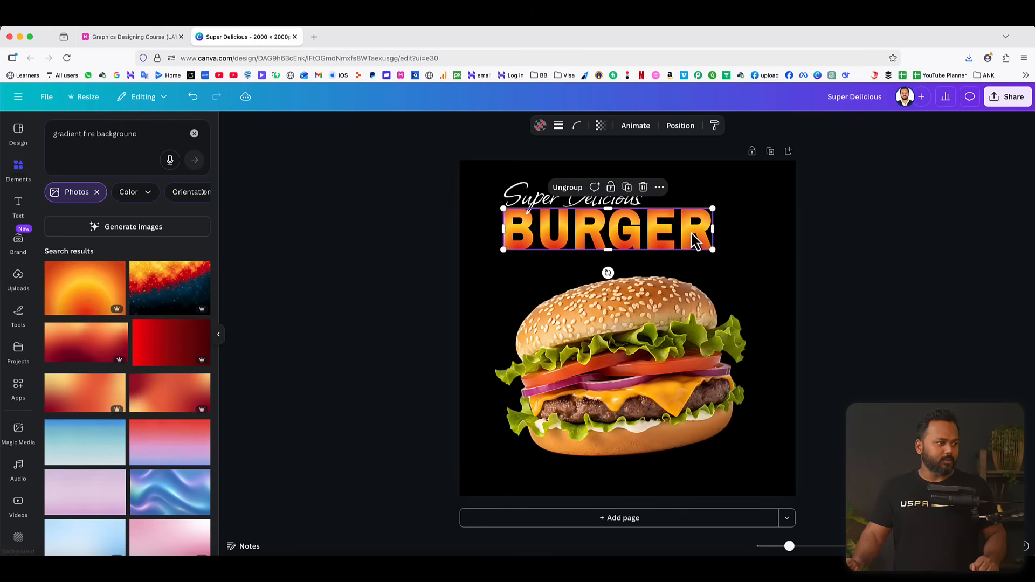
Tilt the Super Delicious heading and BURGER group together slightly upward, enlarge them a little, and nudge the burger photo down.
{"action": "left_click", "coordinate": [809, 211]}
{"action": "left_click_drag", "start_coordinate": [741, 210], "coordinate": [577, 231]}
{"action": "left_click_drag", "start_coordinate": [607, 274], "coordinate": [613, 278]}
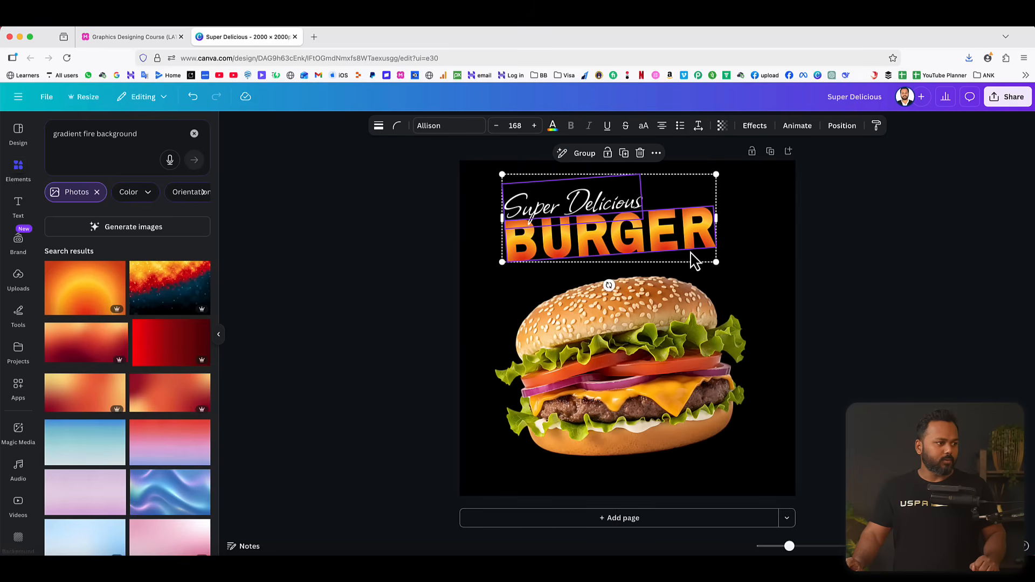
{"action": "left_click_drag", "start_coordinate": [714, 262], "coordinate": [723, 264]}
{"action": "left_click_drag", "start_coordinate": [693, 232], "coordinate": [690, 233]}
{"action": "left_click", "coordinate": [867, 211]}
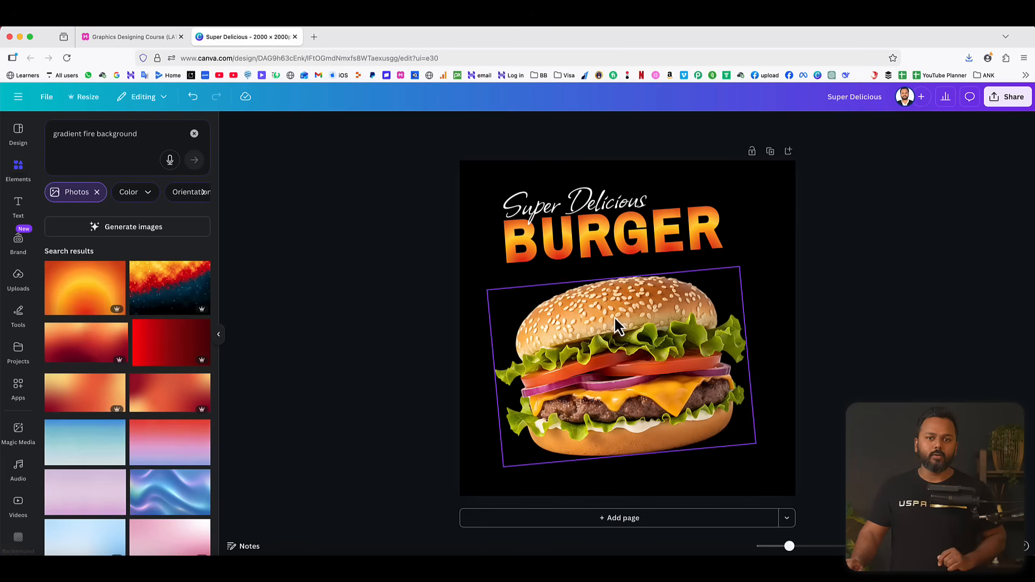
{"action": "left_click_drag", "start_coordinate": [613, 316], "coordinate": [616, 321]}
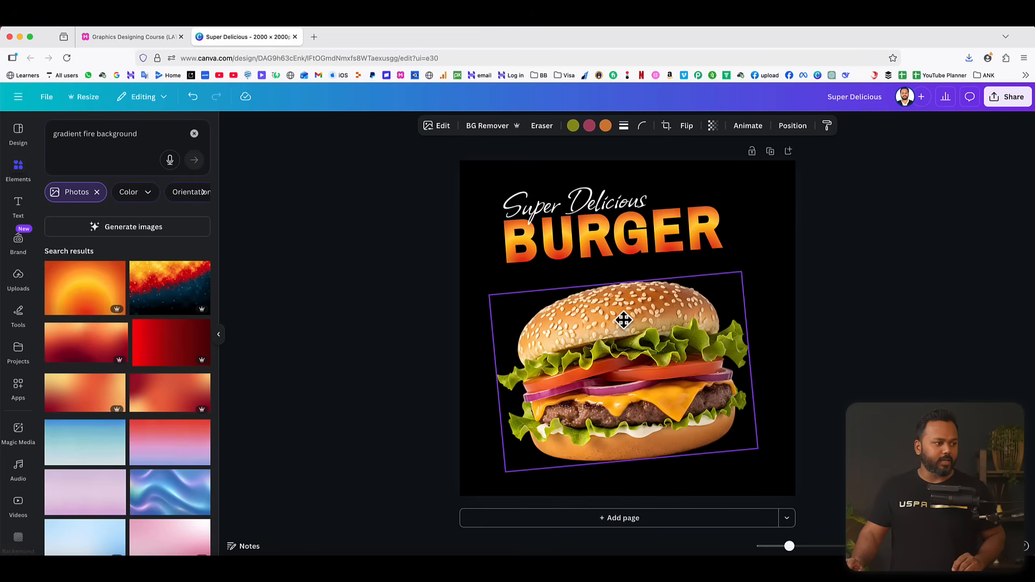
Search the elements for fire graphics and add the realistic flame with swirling embers.
{"action": "left_click", "coordinate": [194, 135]}
{"action": "left_click", "coordinate": [108, 133]}
{"action": "type", "text": "f"}
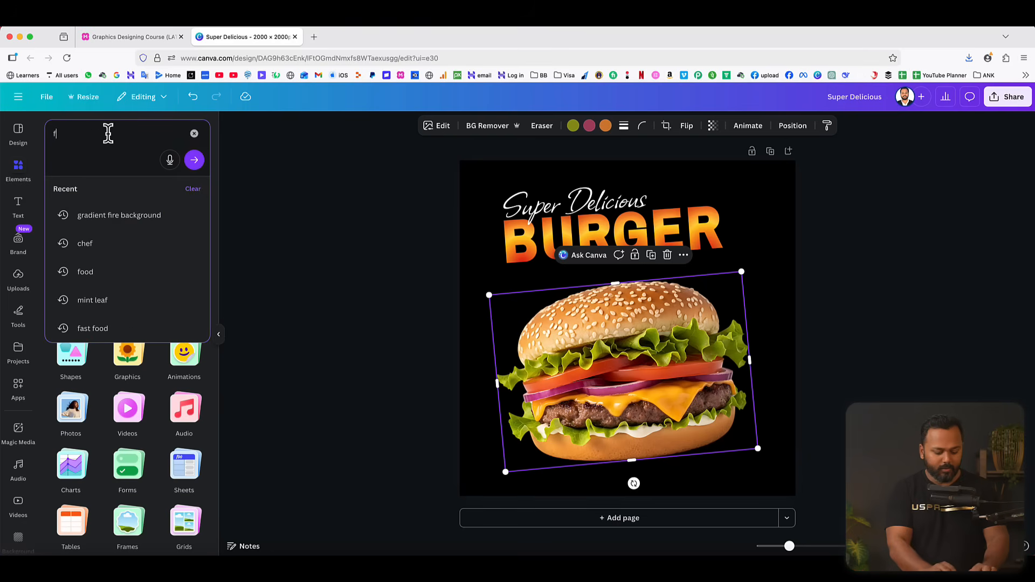
{"action": "type", "text": "ire"}
{"action": "key", "text": "Return"}
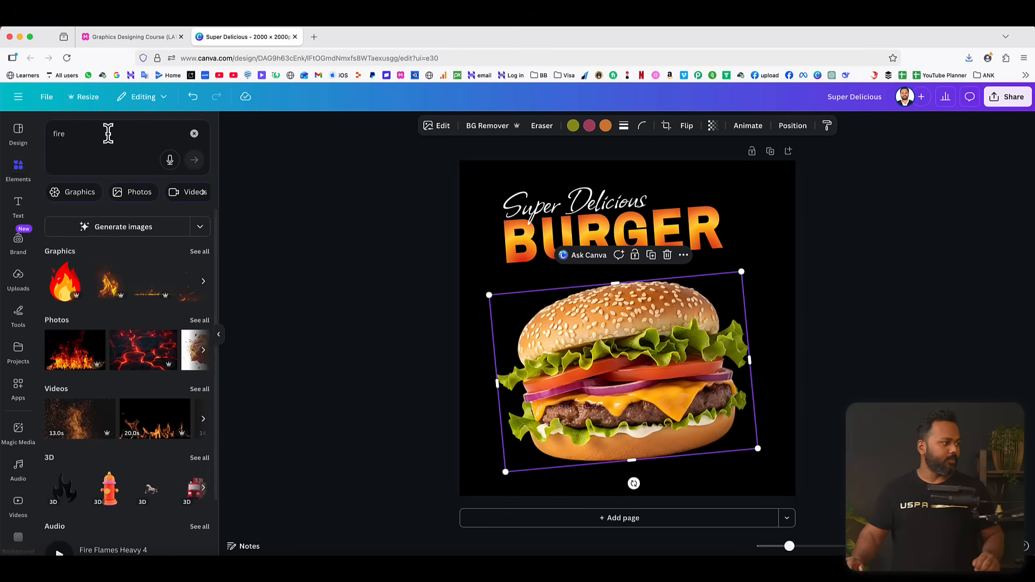
{"action": "left_click", "coordinate": [204, 251]}
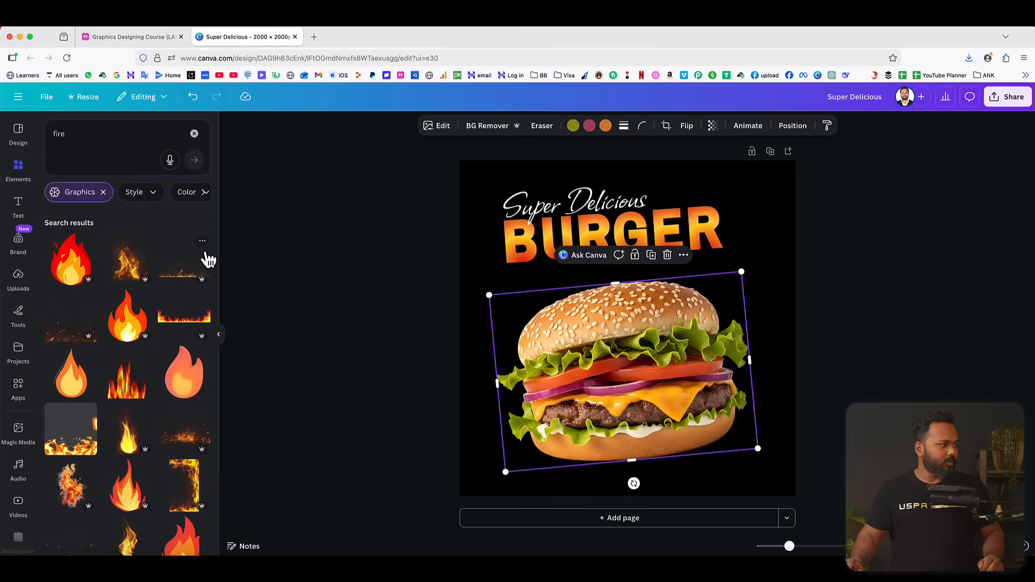
{"action": "scroll", "coordinate": [142, 368], "scroll_direction": "down", "scroll_amount": 10}
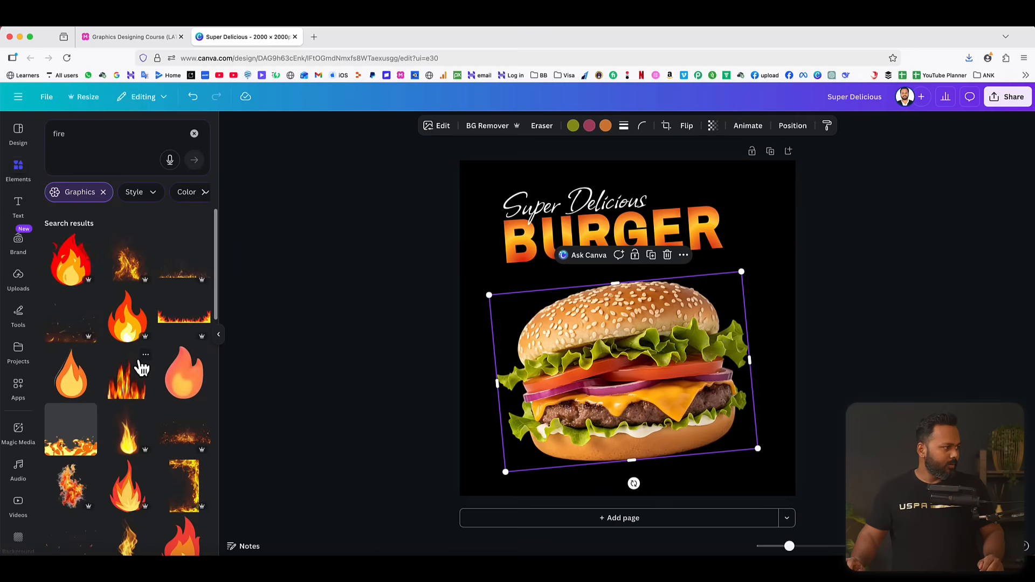
{"action": "left_click", "coordinate": [128, 263]}
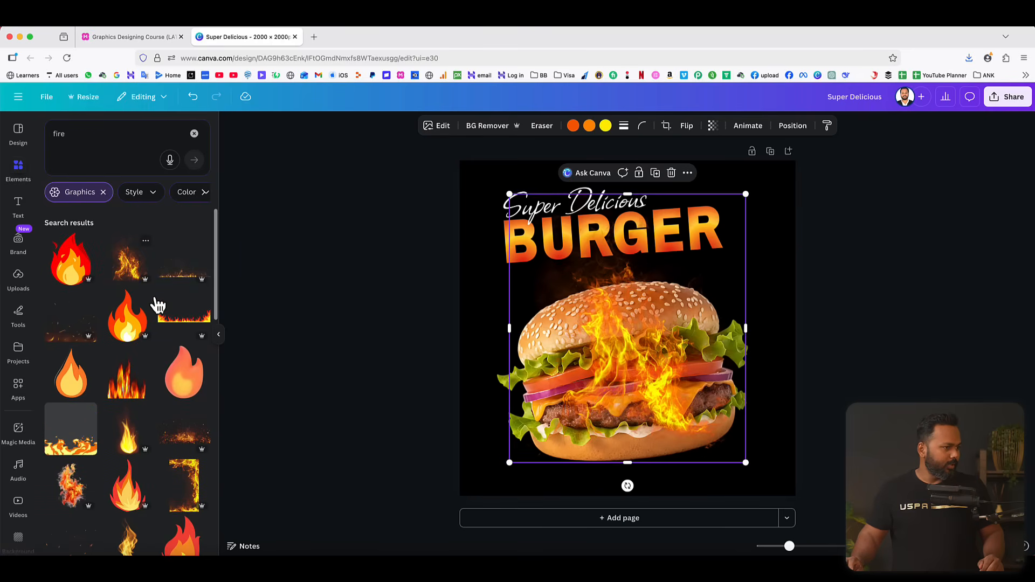
Move the flame graphic toward the burger's right side and send it backward behind the burger.
{"action": "left_click_drag", "start_coordinate": [636, 352], "coordinate": [680, 347]}
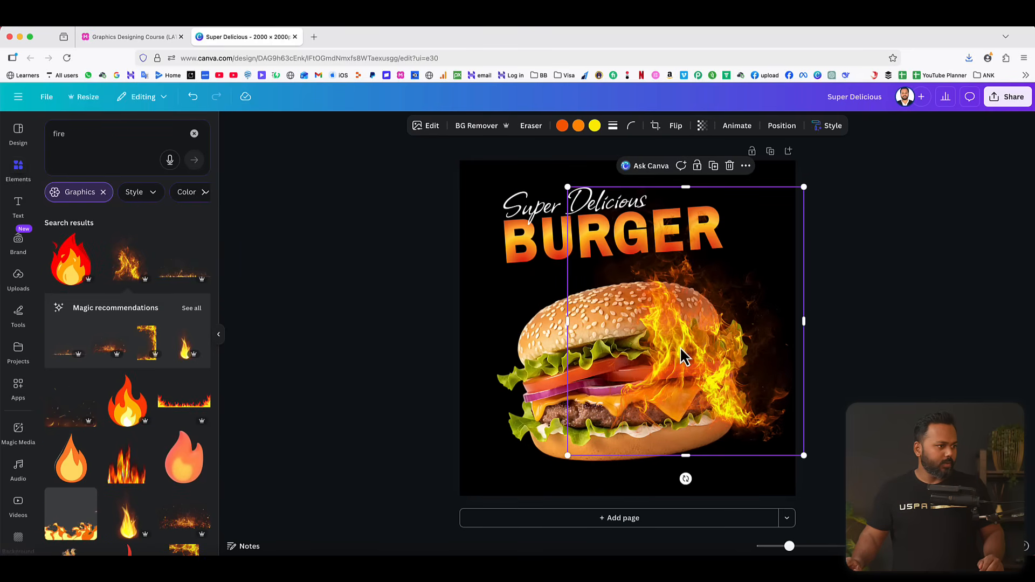
{"action": "left_click", "coordinate": [783, 128]}
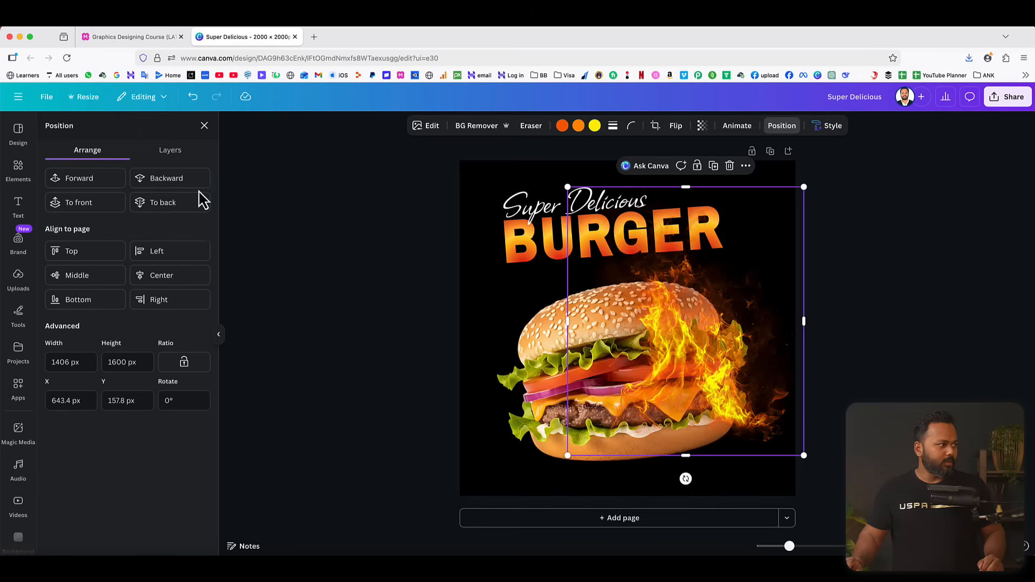
{"action": "left_click", "coordinate": [172, 183]}
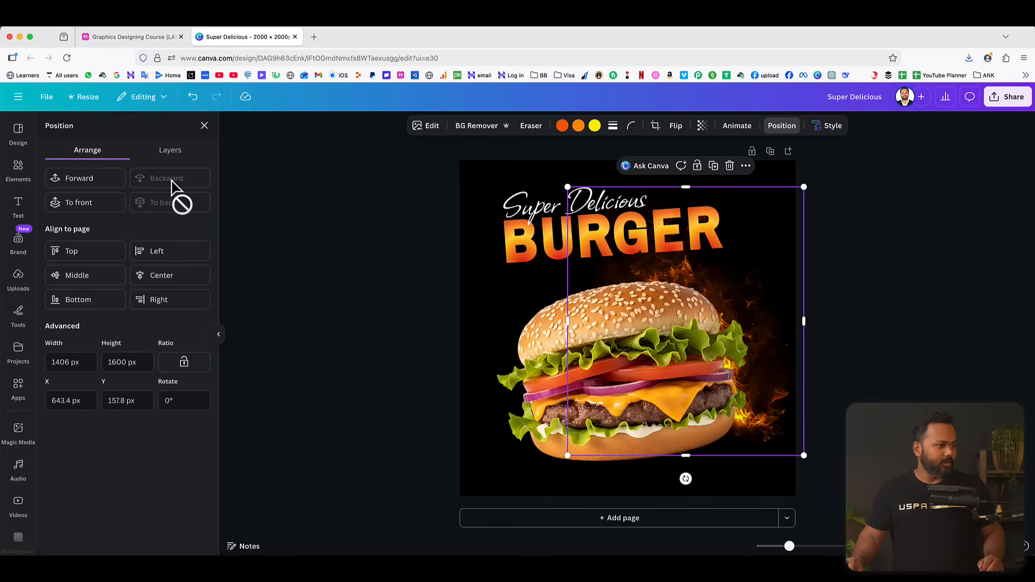
{"action": "key", "text": "Escape"}
{"action": "key", "text": "Escape"}
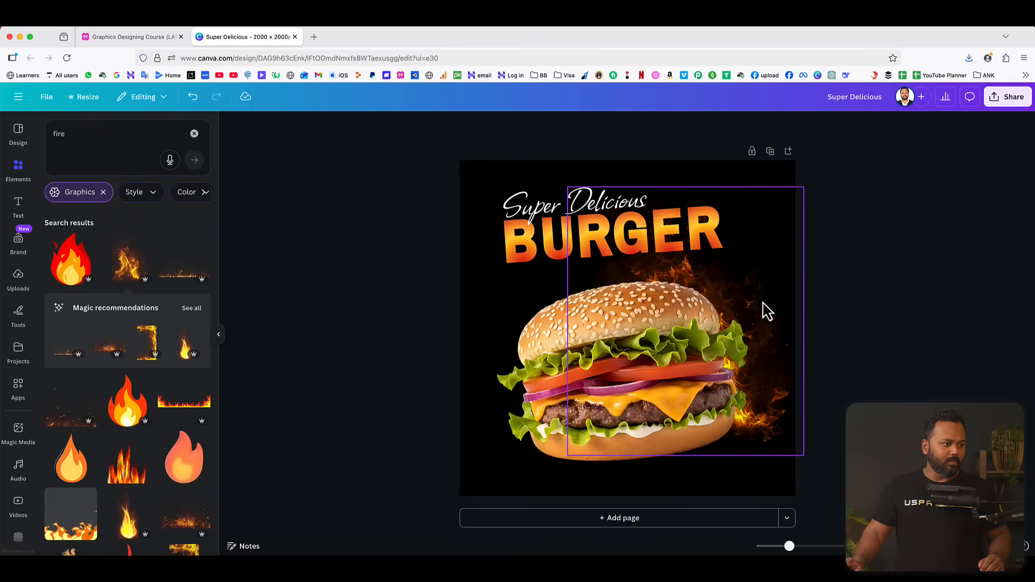
Enlarge the flame graphic and center it behind the burger so it spans the full height of the page.
{"action": "left_click_drag", "start_coordinate": [767, 312], "coordinate": [683, 305]}
{"action": "left_click_drag", "start_coordinate": [730, 474], "coordinate": [784, 527]}
{"action": "left_click_drag", "start_coordinate": [751, 488], "coordinate": [734, 454]}
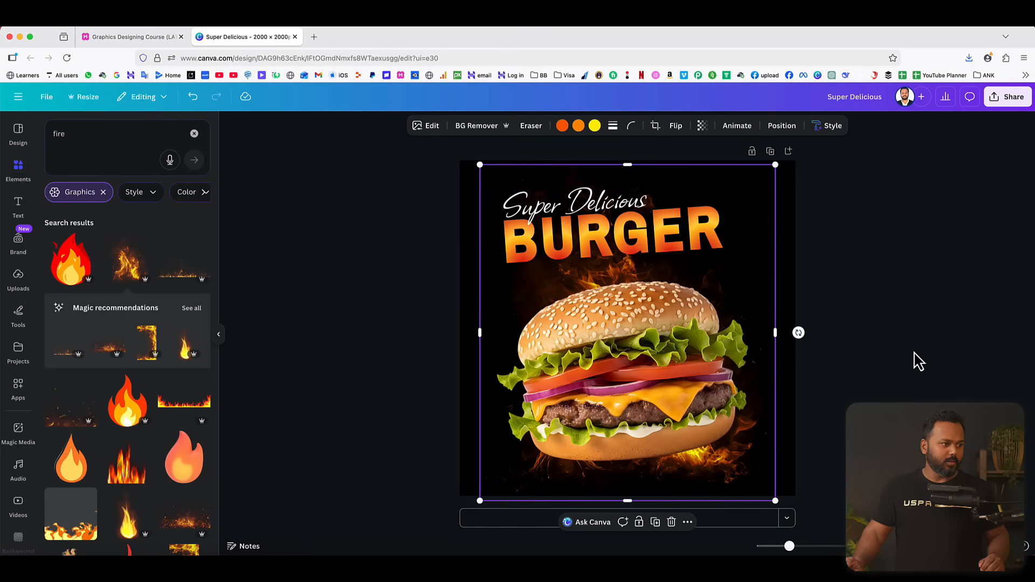
{"action": "left_click", "coordinate": [918, 362]}
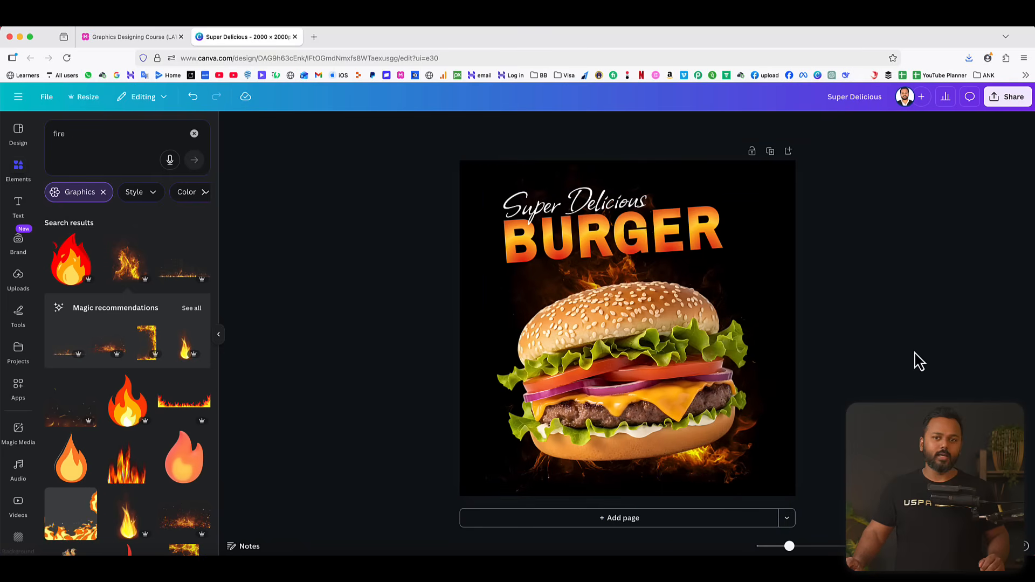
Apply a Drop shadow effect to the burger image.
{"action": "left_click", "coordinate": [620, 330]}
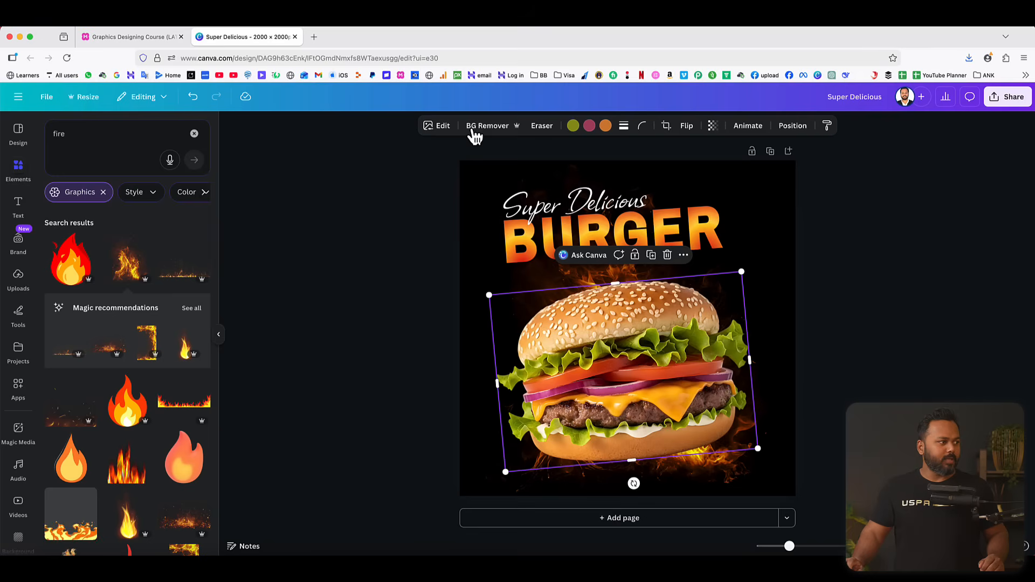
{"action": "left_click", "coordinate": [442, 127]}
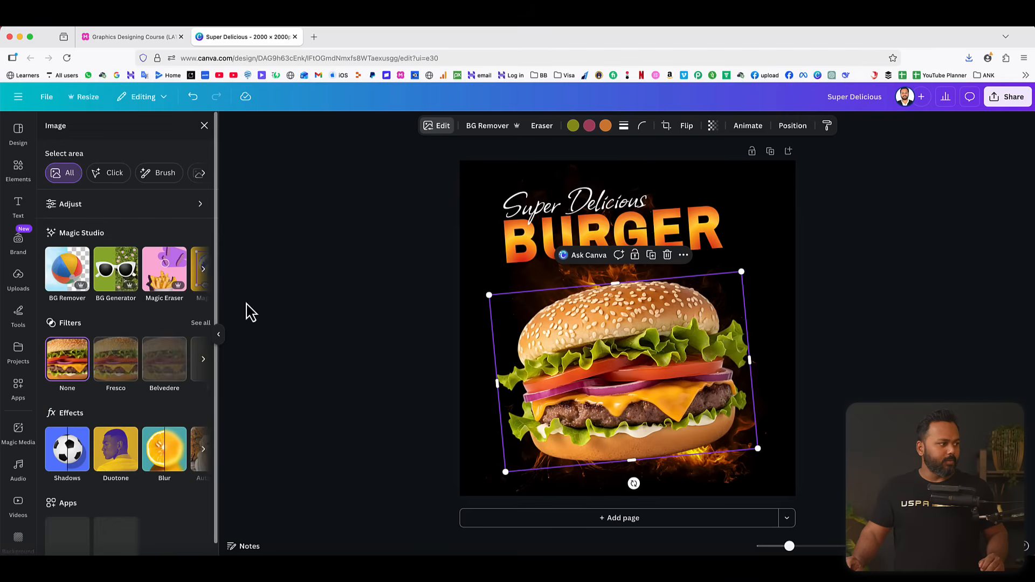
{"action": "left_click", "coordinate": [70, 457]}
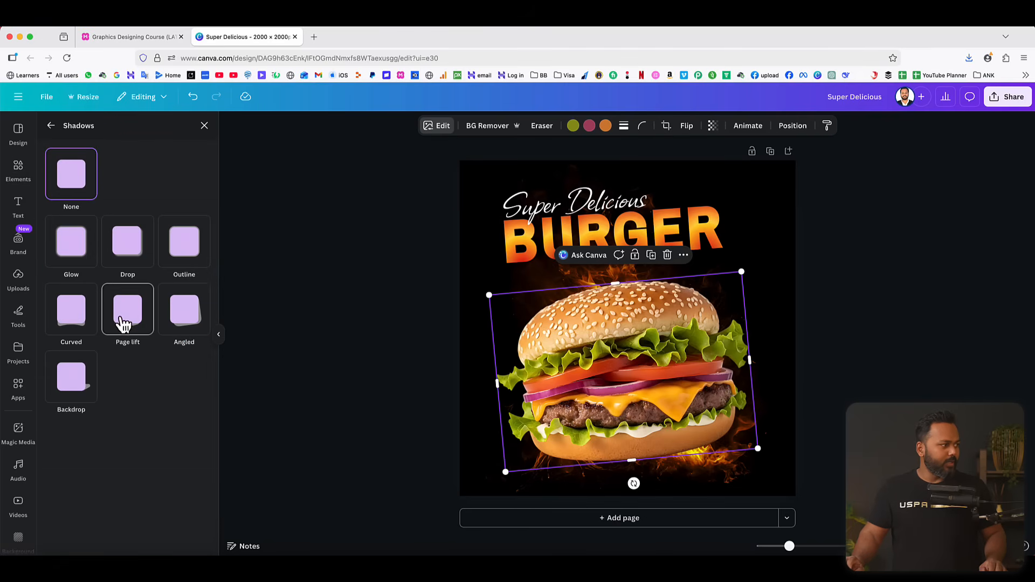
{"action": "left_click", "coordinate": [129, 246]}
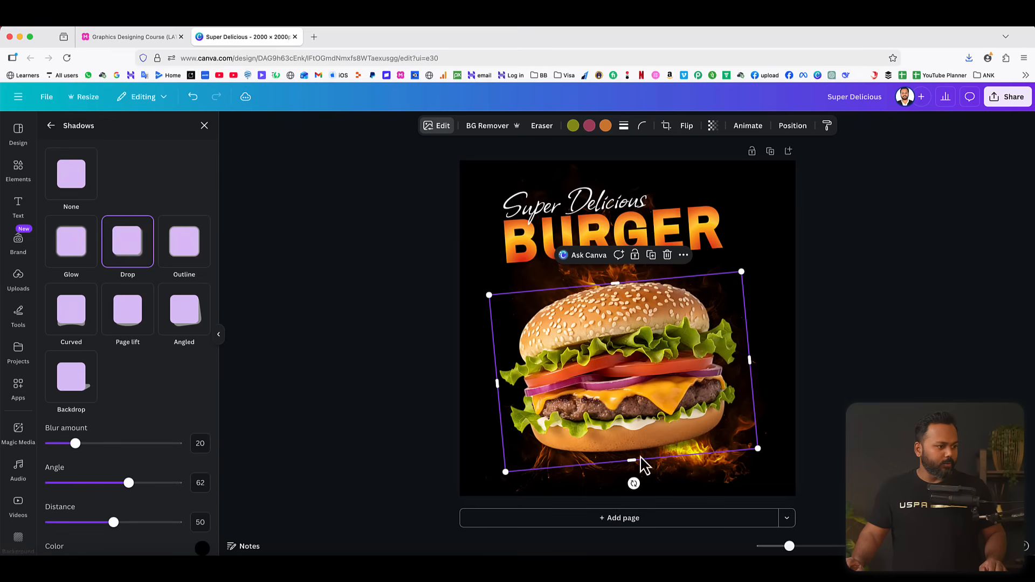
Change the burger's drop shadow color to red #FF4C3A.
{"action": "scroll", "coordinate": [149, 396], "scroll_direction": "down", "scroll_amount": 3}
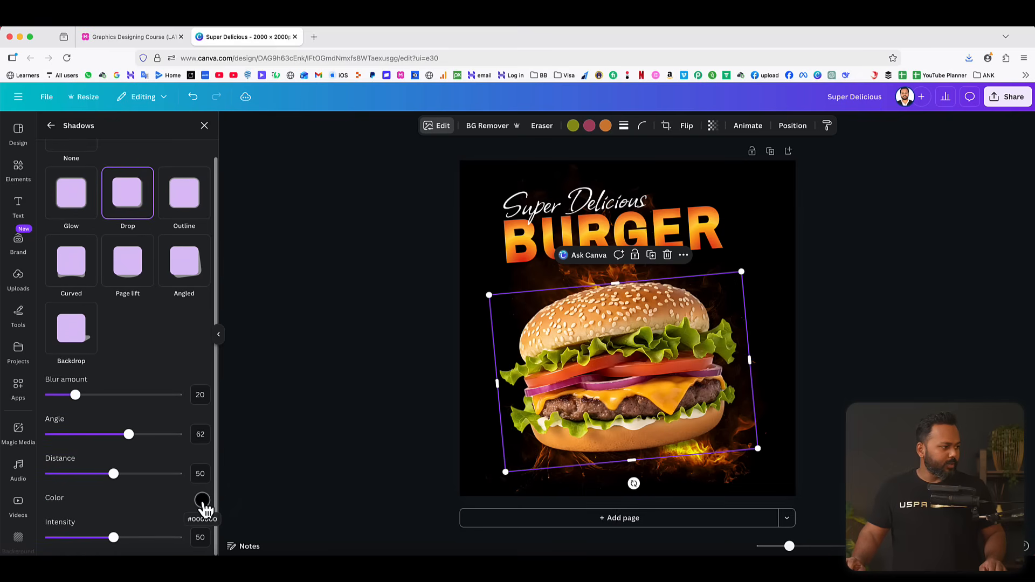
{"action": "left_click", "coordinate": [202, 501]}
{"action": "left_click_drag", "start_coordinate": [238, 428], "coordinate": [197, 386]}
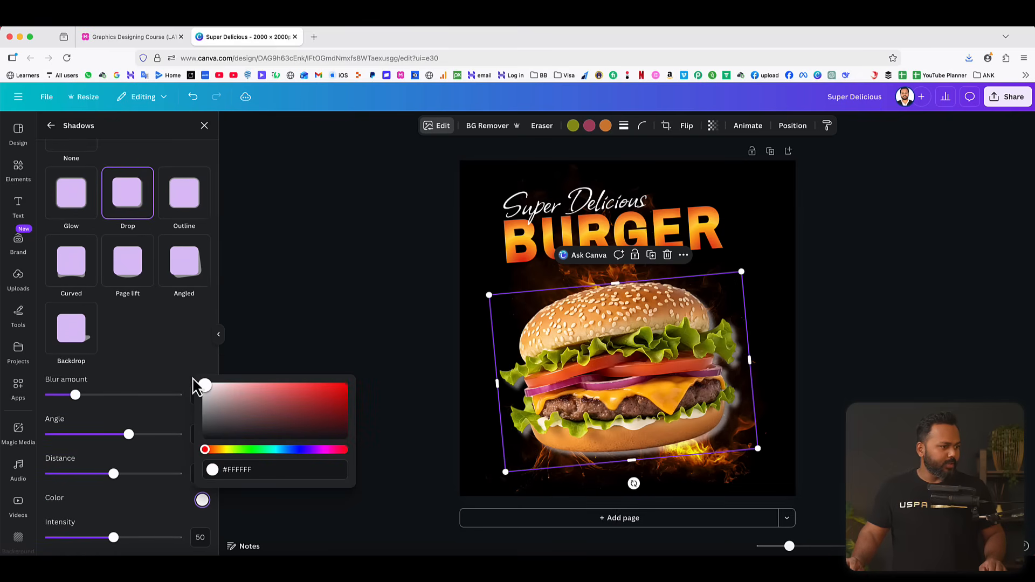
{"action": "mouse_move", "coordinate": [265, 410]}
{"action": "left_mouse_down"}
{"action": "mouse_move", "coordinate": [266, 392]}
{"action": "mouse_move", "coordinate": [346, 388]}
{"action": "left_mouse_up"}
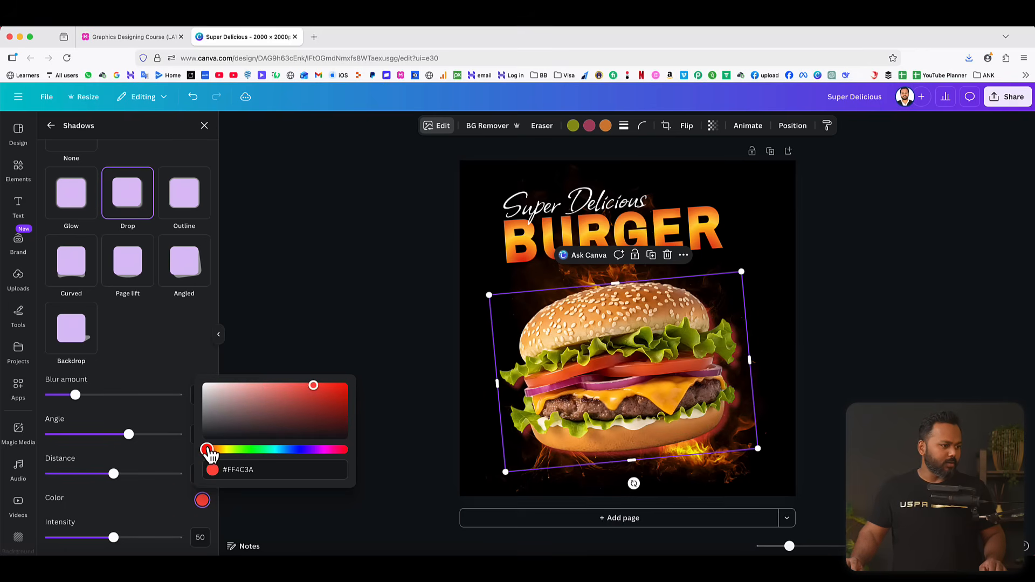
{"action": "left_click", "coordinate": [125, 344]}
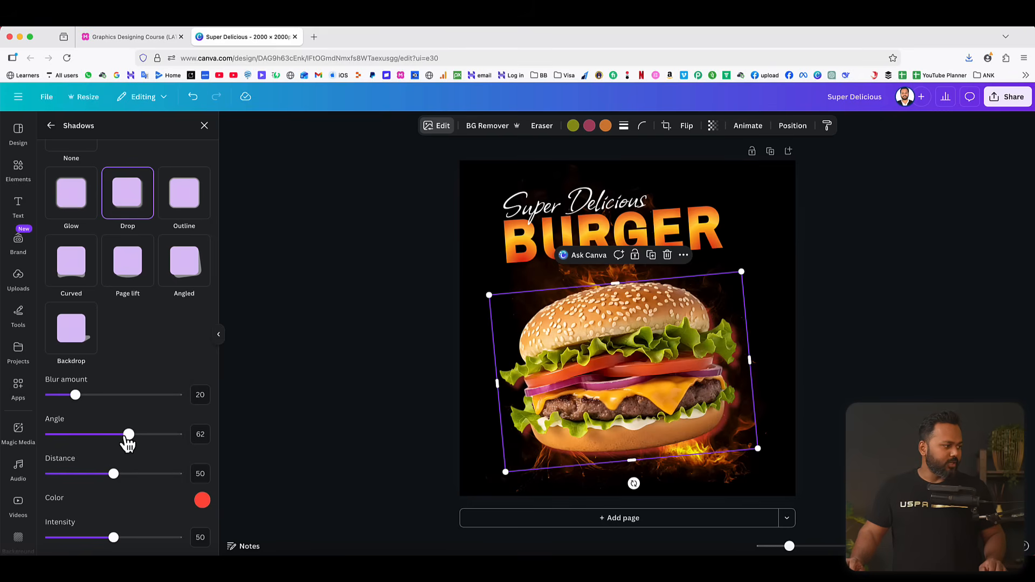
Set the burger's drop shadow angle to 49 and distance to 29.
{"action": "left_click_drag", "start_coordinate": [129, 437], "coordinate": [115, 439]}
{"action": "left_click_drag", "start_coordinate": [115, 477], "coordinate": [91, 477]}
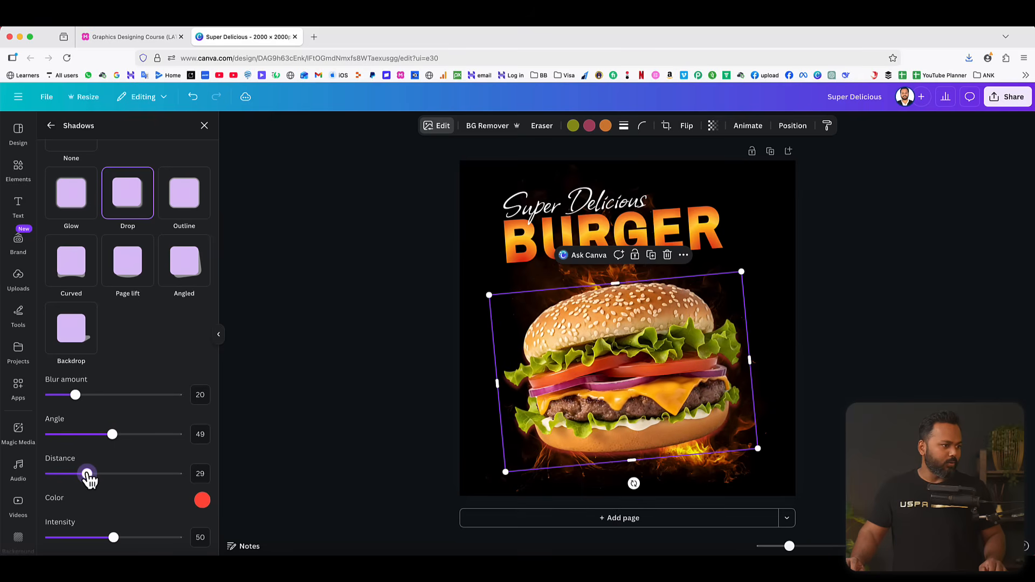
{"action": "left_click", "coordinate": [851, 333]}
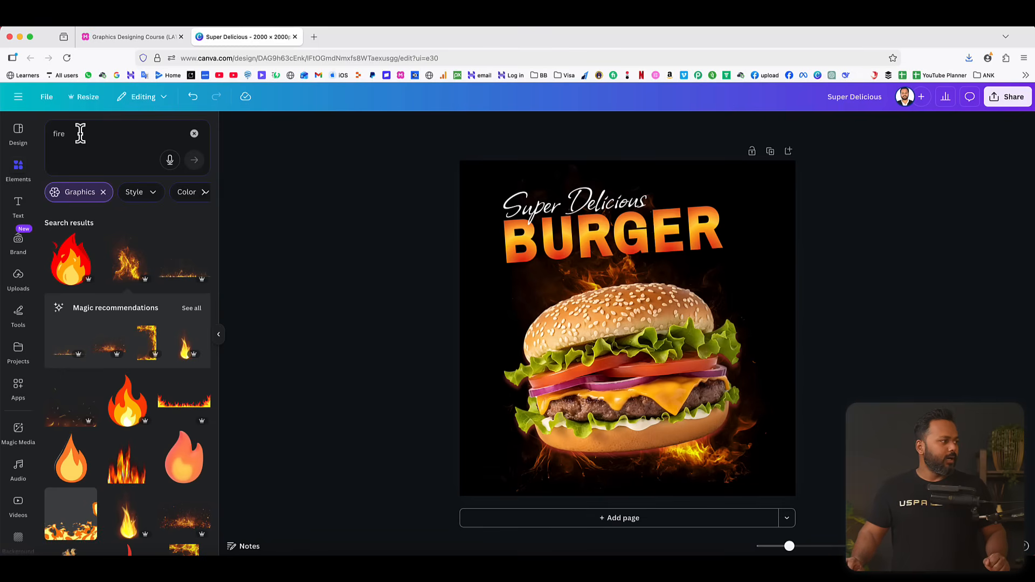
Replace the fire search with a search for tomato slices.
{"action": "left_click_drag", "start_coordinate": [80, 133], "coordinate": [21, 134]}
{"action": "type", "text": "to"}
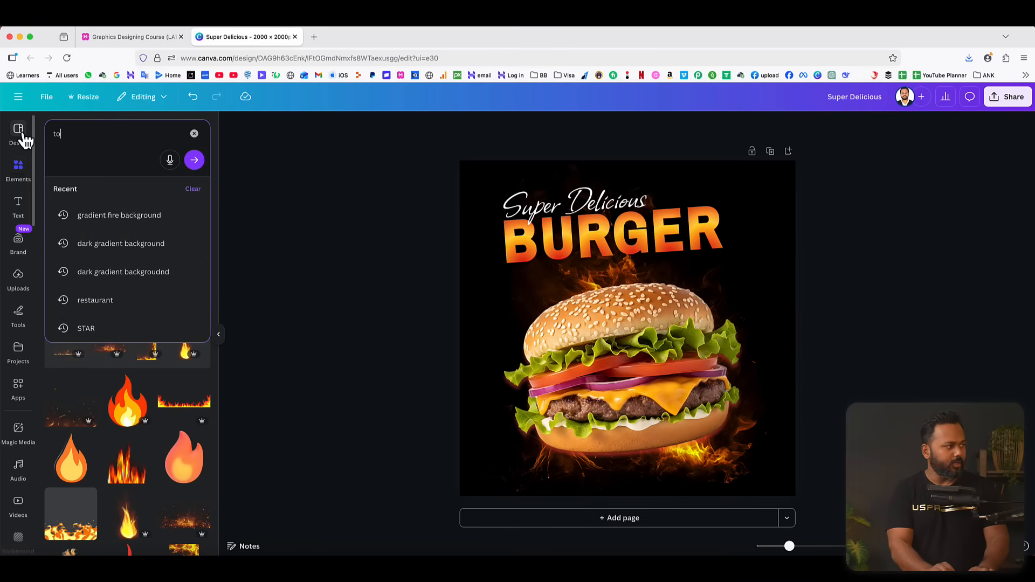
{"action": "type", "text": "mato slicer"}
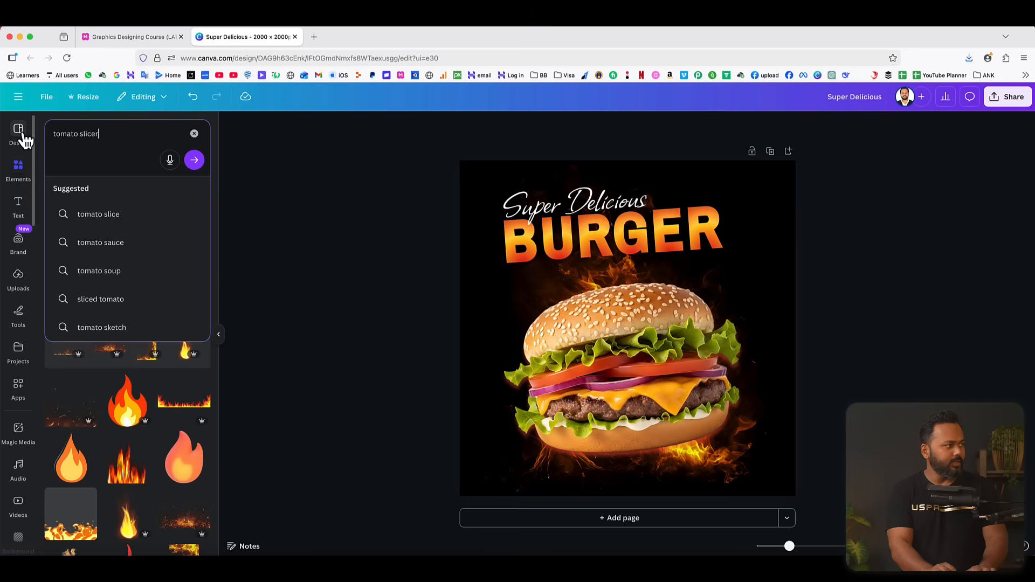
{"action": "type", "text": "s"}
{"action": "key", "text": "Return"}
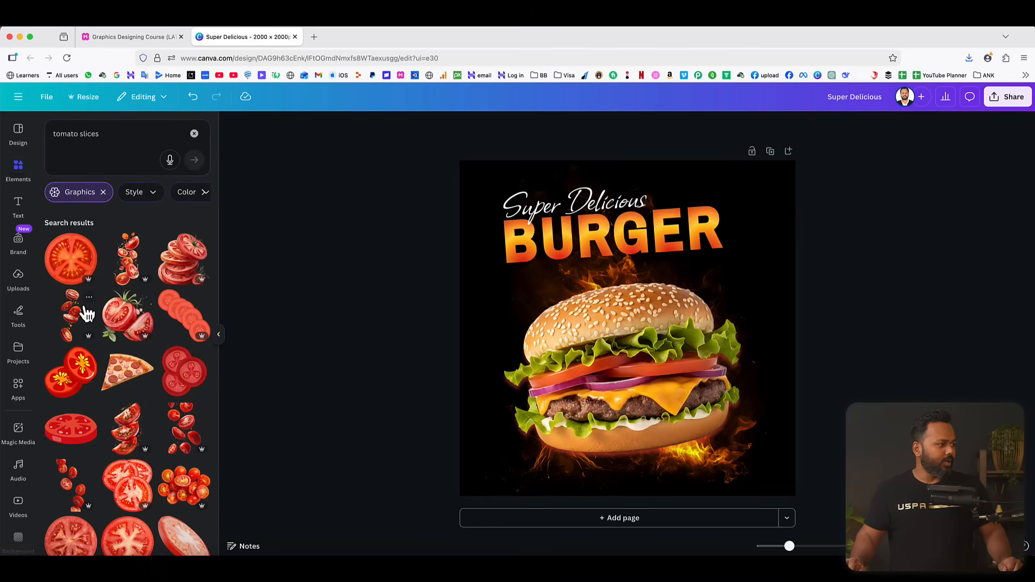
Add the slanted tomato slice graphic, shrink it and place it just left of the burger's top bun.
{"action": "left_click", "coordinate": [103, 192]}
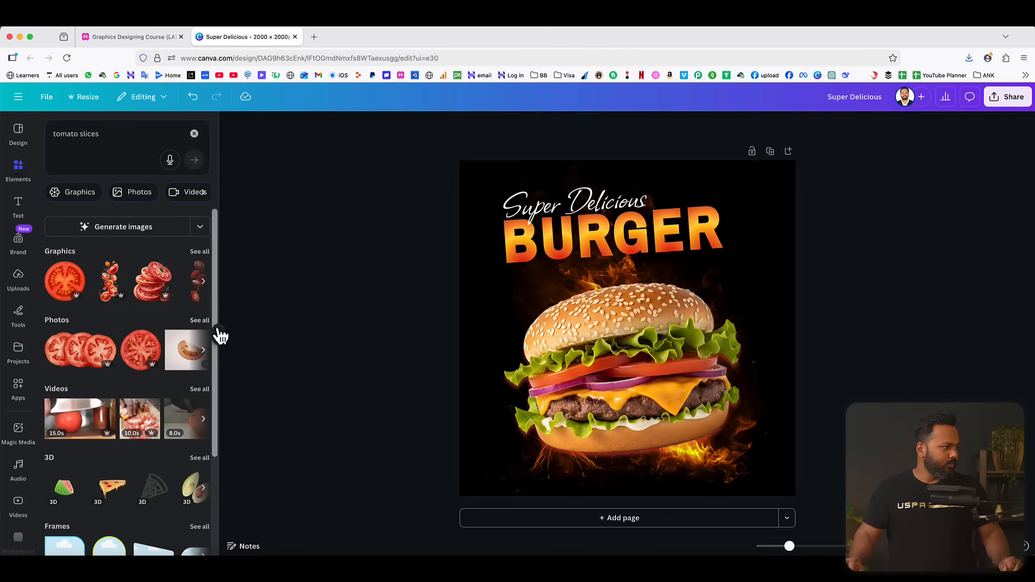
{"action": "left_click", "coordinate": [201, 252]}
{"action": "scroll", "coordinate": [149, 363], "scroll_direction": "down", "scroll_amount": 5}
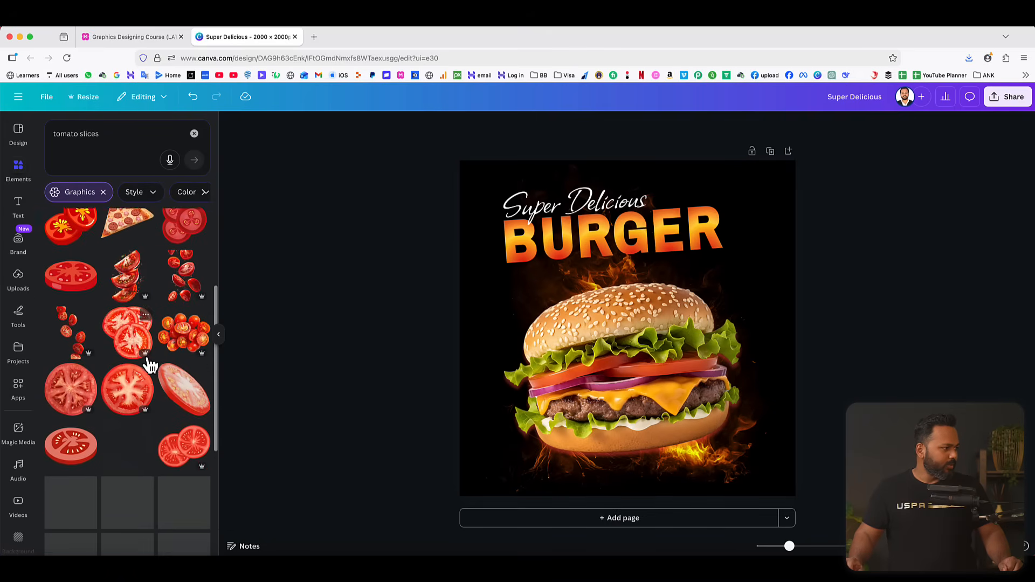
{"action": "scroll", "coordinate": [149, 365], "scroll_direction": "down", "scroll_amount": 1}
{"action": "left_click", "coordinate": [180, 377]}
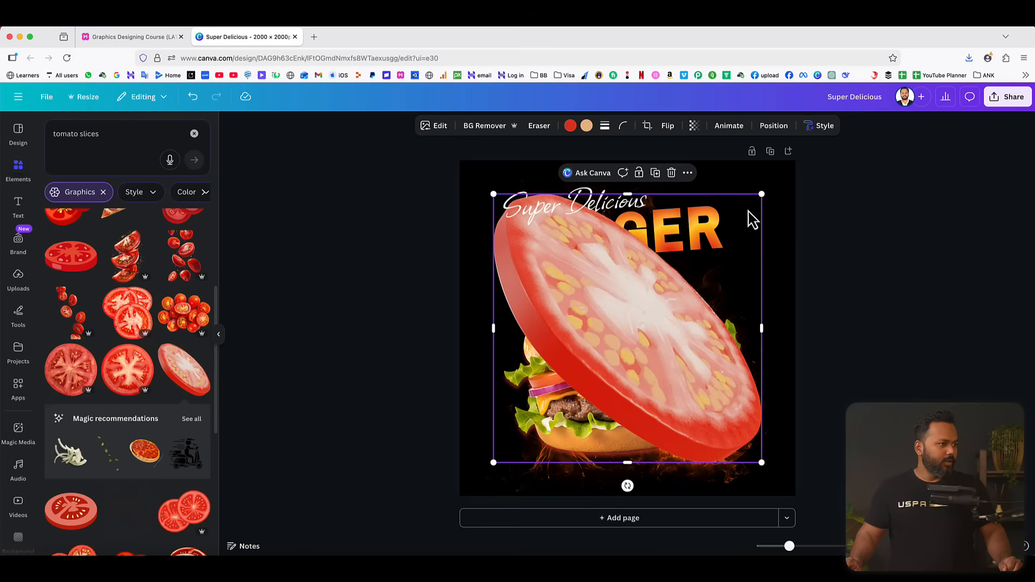
{"action": "left_click_drag", "start_coordinate": [761, 193], "coordinate": [490, 297]}
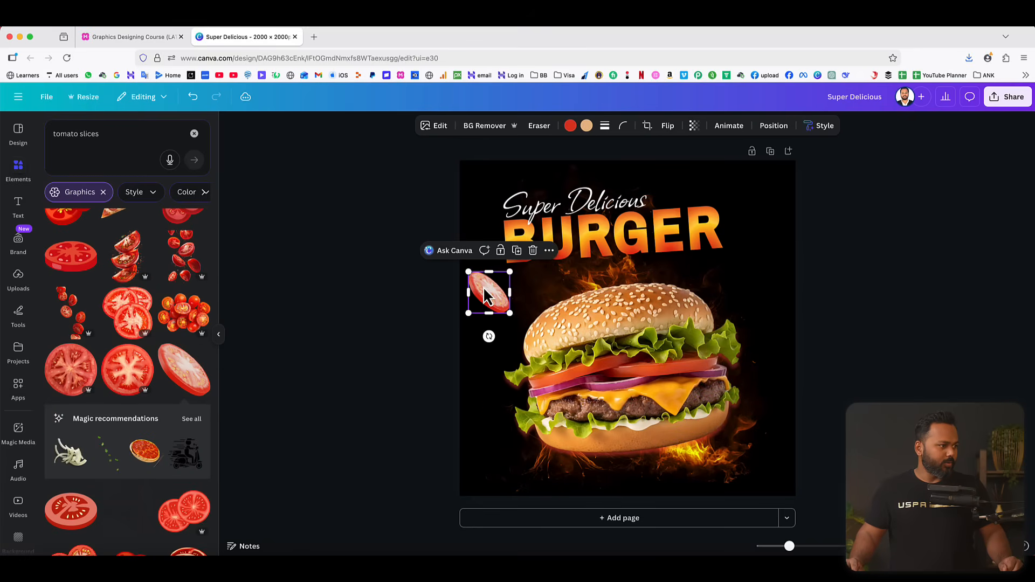
Add the round tomato slice graphic, shrink it and place it partly off the page's upper right edge.
{"action": "left_click", "coordinate": [70, 374]}
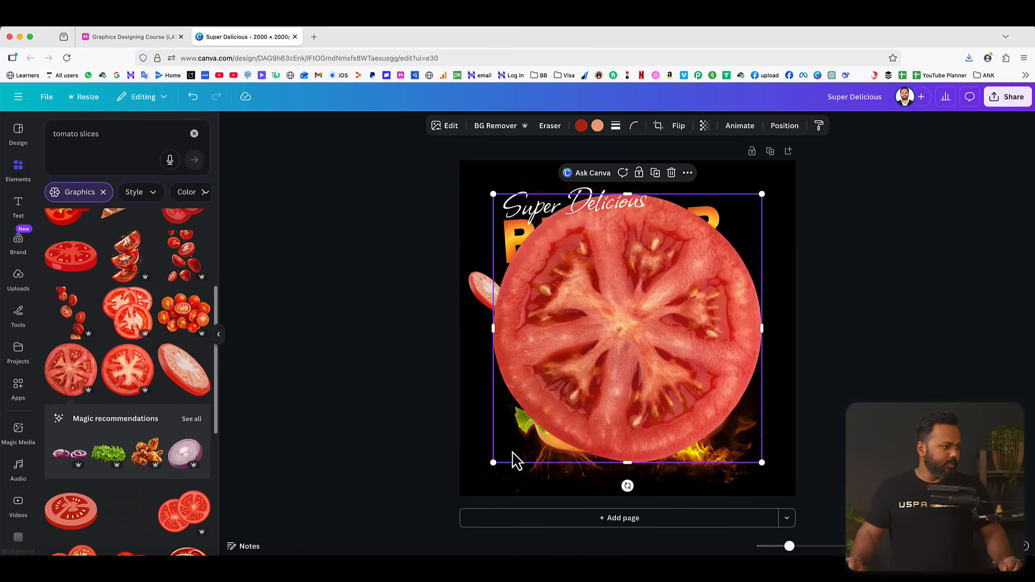
{"action": "left_click_drag", "start_coordinate": [489, 463], "coordinate": [739, 258]}
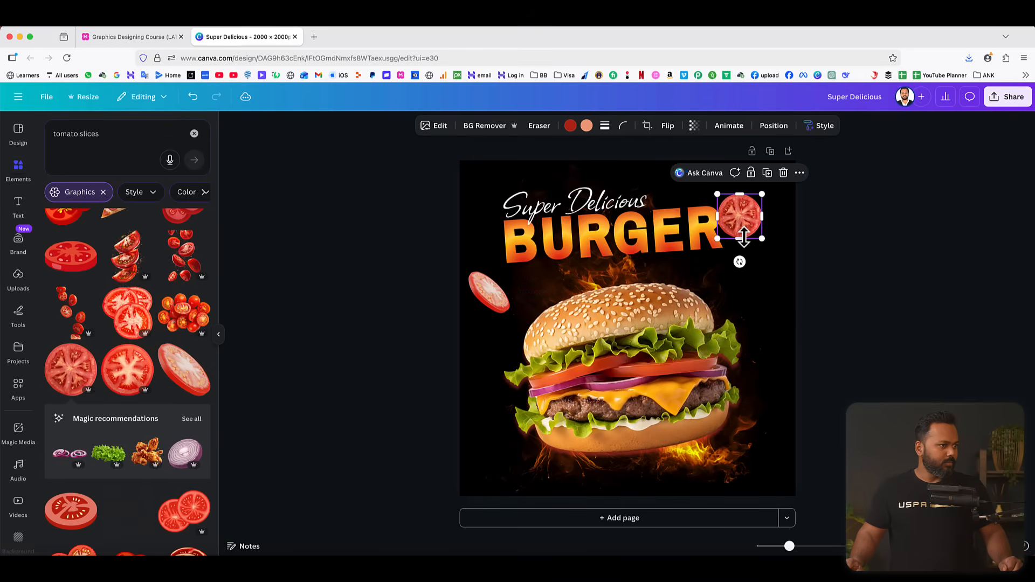
{"action": "left_click_drag", "start_coordinate": [738, 221], "coordinate": [797, 200]}
{"action": "left_click", "coordinate": [880, 299]}
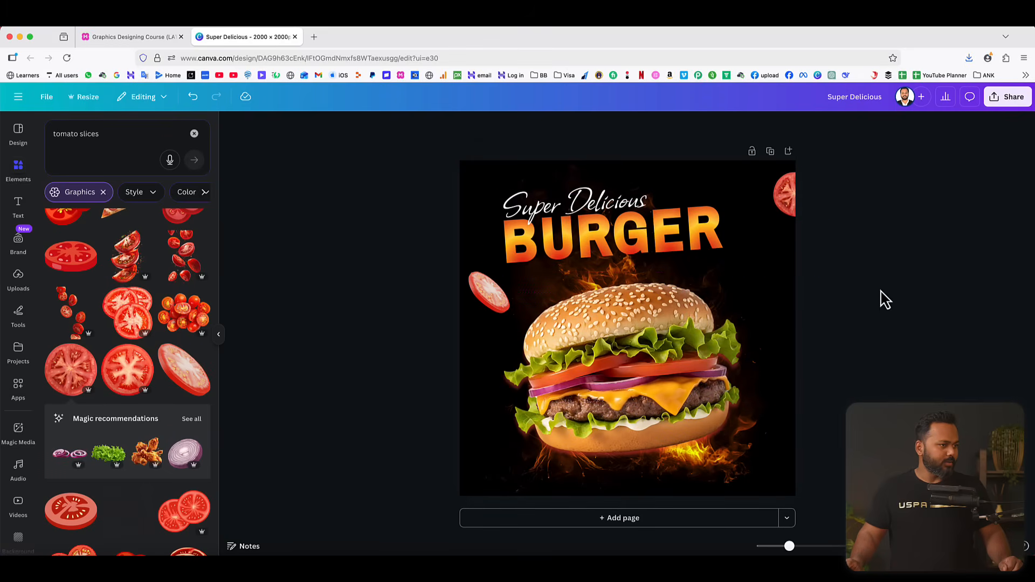
Add the green lettuce graphic, shrink and tilt it, and place it in the page's lower right corner.
{"action": "scroll", "coordinate": [108, 442], "scroll_direction": "down", "scroll_amount": 1}
{"action": "left_click", "coordinate": [109, 429]}
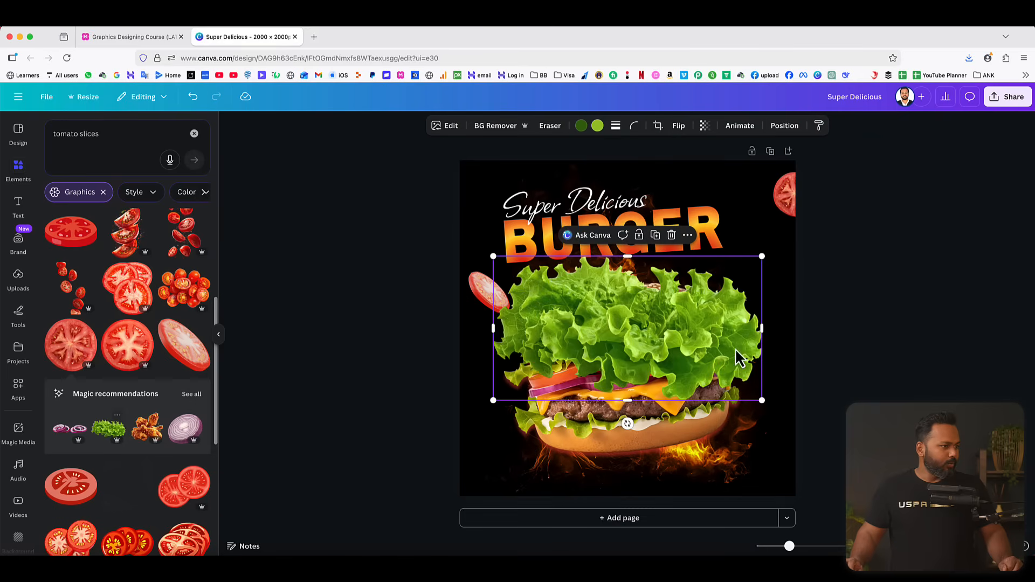
{"action": "left_click_drag", "start_coordinate": [493, 400], "coordinate": [743, 469]}
{"action": "left_click_drag", "start_coordinate": [749, 506], "coordinate": [769, 464]}
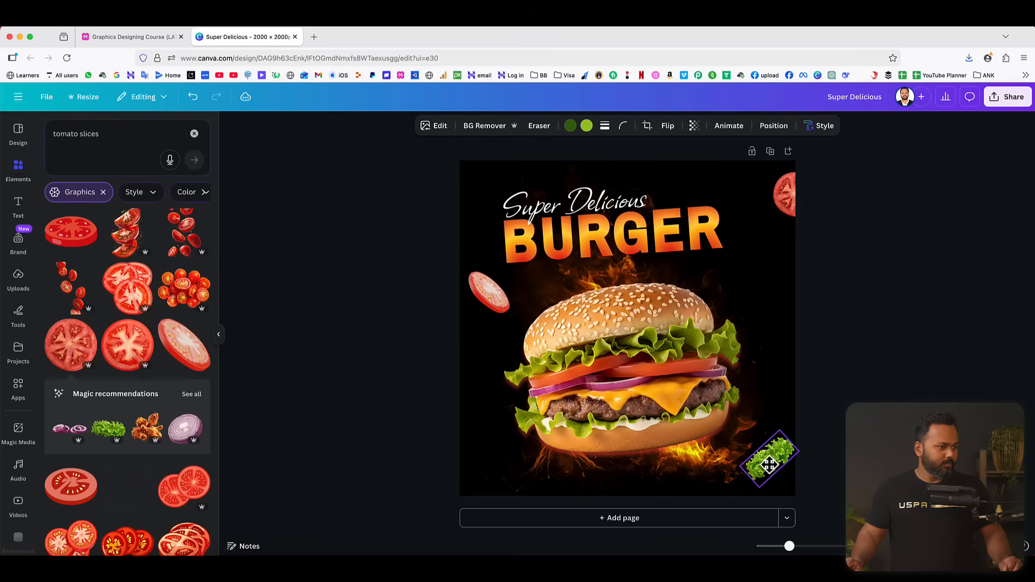
{"action": "left_click_drag", "start_coordinate": [769, 464], "coordinate": [768, 465]}
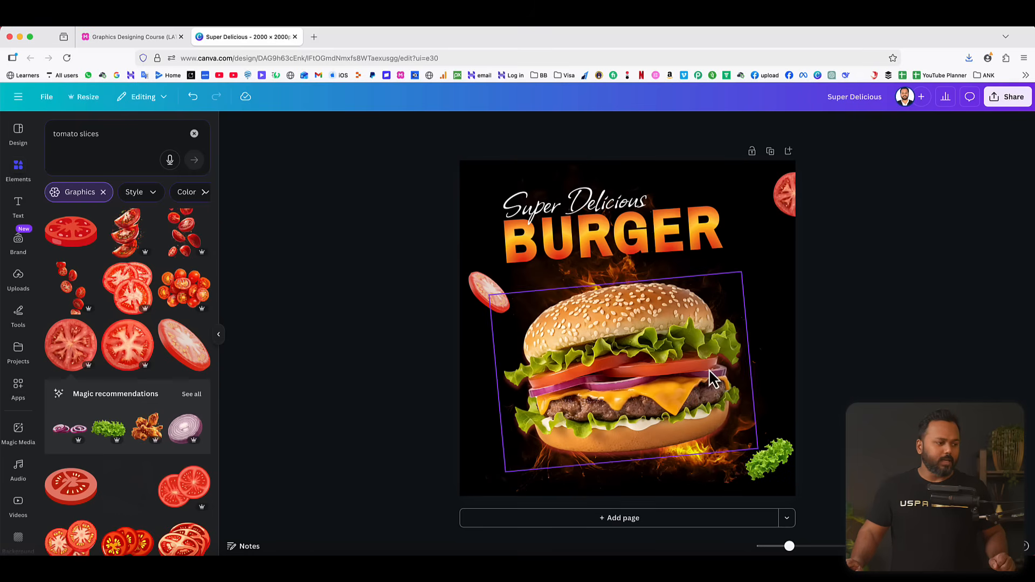
Add the red onion rings graphic, rotate it upright, shrink it and place it beside the burger's lower left side.
{"action": "scroll", "coordinate": [72, 409], "scroll_direction": "down", "scroll_amount": 1}
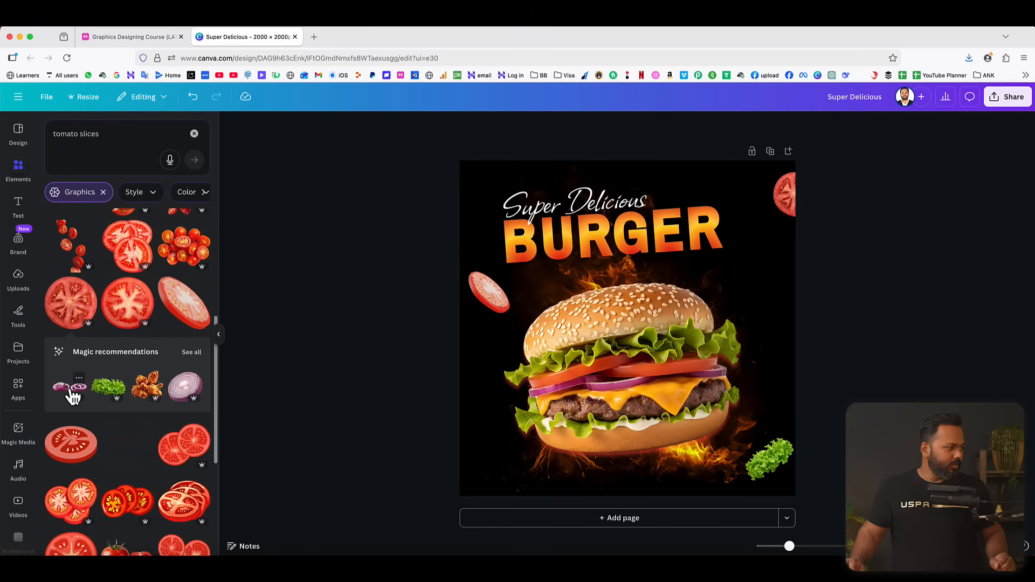
{"action": "left_click", "coordinate": [71, 389]}
{"action": "left_click_drag", "start_coordinate": [690, 353], "coordinate": [678, 396]}
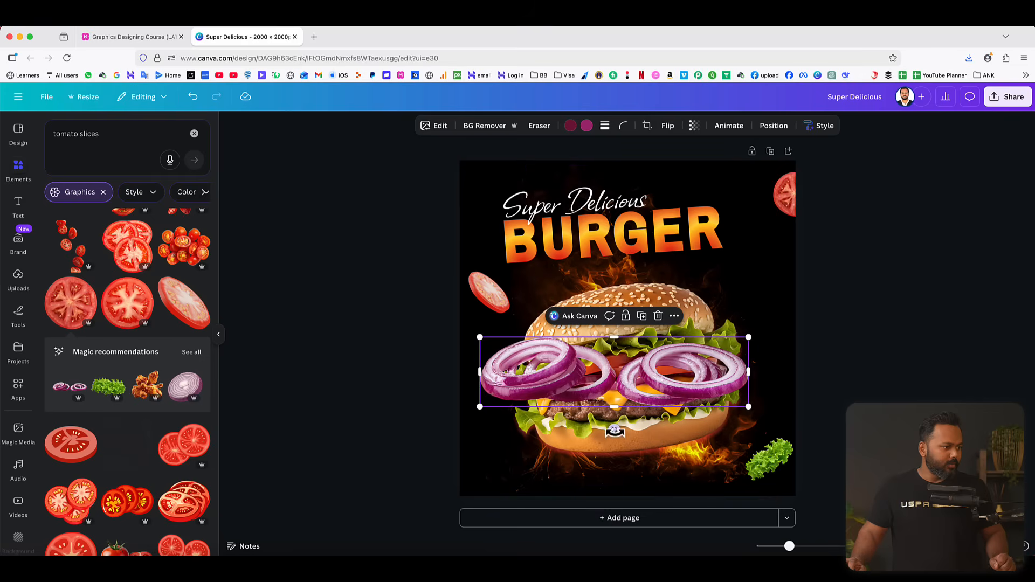
{"action": "left_click_drag", "start_coordinate": [614, 429], "coordinate": [590, 447]}
{"action": "left_click_drag", "start_coordinate": [751, 384], "coordinate": [524, 442]}
{"action": "left_click_drag", "start_coordinate": [466, 467], "coordinate": [426, 434]}
{"action": "left_click_drag", "start_coordinate": [491, 442], "coordinate": [510, 444]}
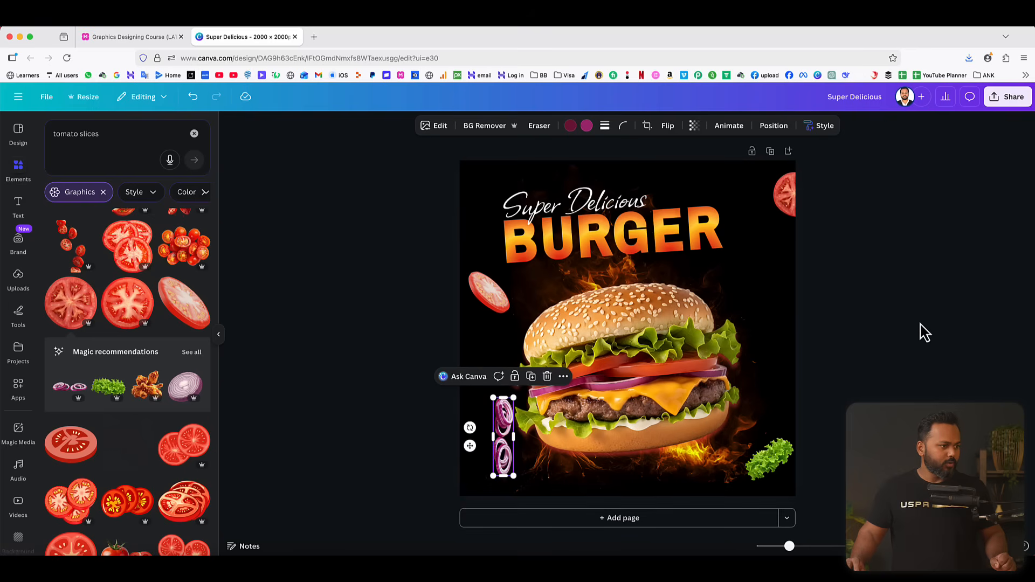
{"action": "left_click", "coordinate": [920, 331]}
Lower the round tomato slice along the page's right edge and shift all the design's elements slightly up and left together.
{"action": "left_click_drag", "start_coordinate": [792, 201], "coordinate": [790, 244]}
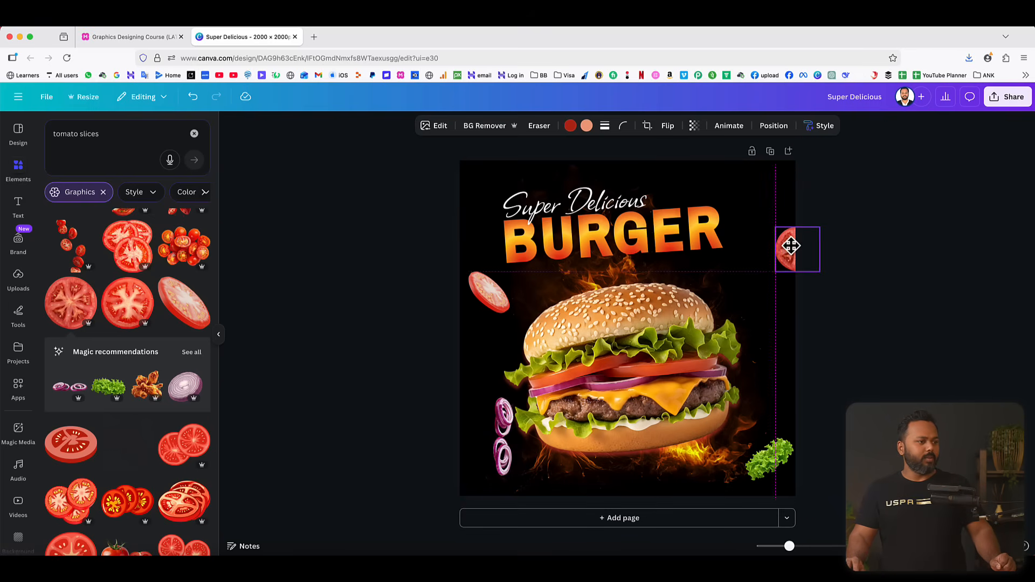
{"action": "left_click", "coordinate": [939, 225]}
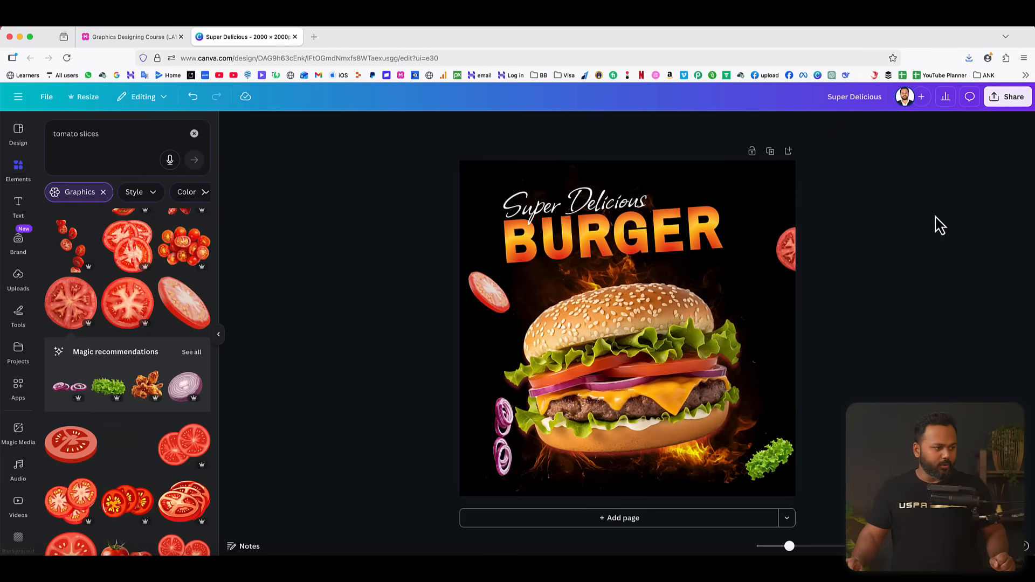
{"action": "left_click_drag", "start_coordinate": [396, 192], "coordinate": [830, 501]}
{"action": "left_click_drag", "start_coordinate": [679, 362], "coordinate": [674, 358]}
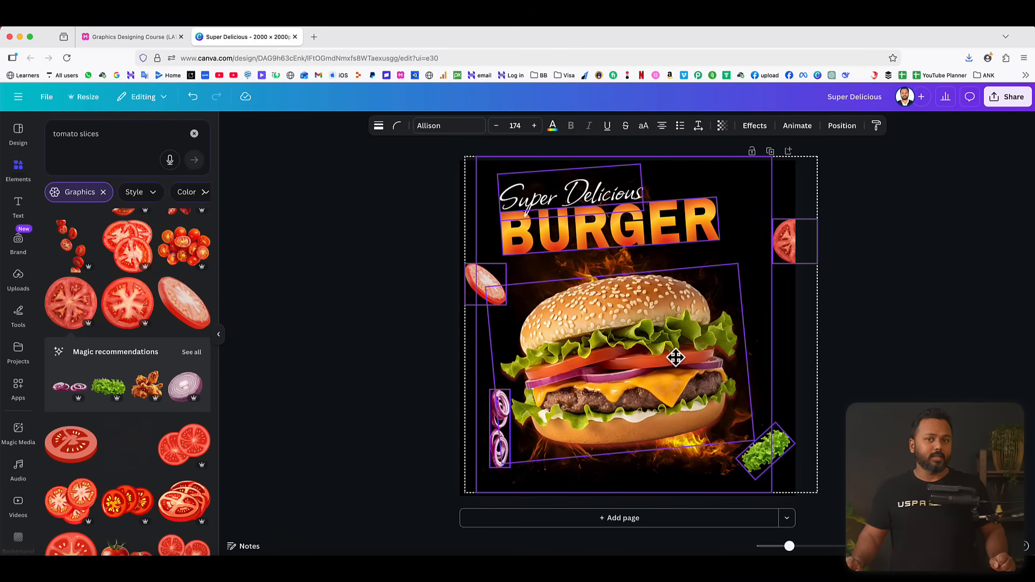
{"action": "left_click", "coordinate": [943, 325]}
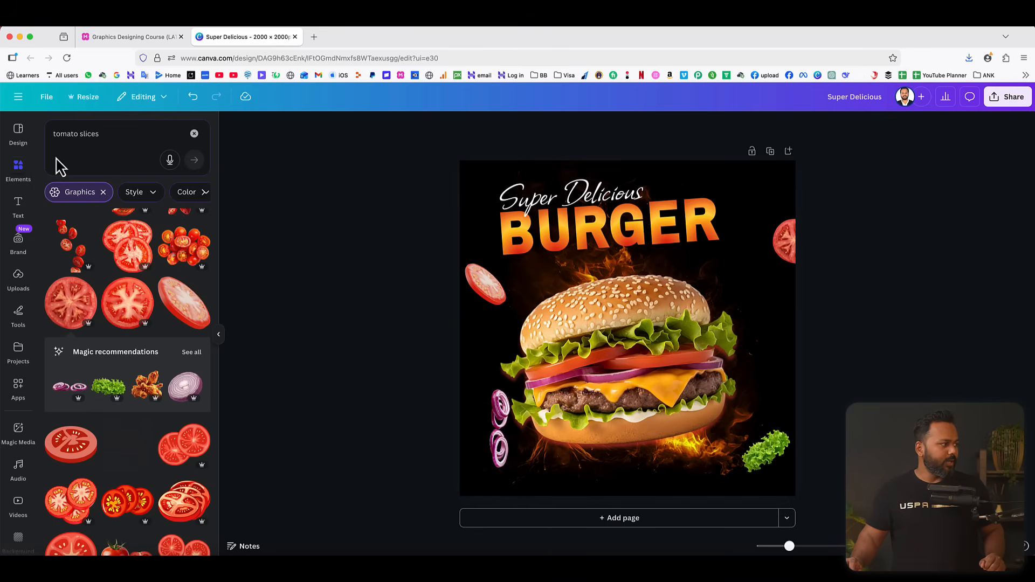
Search graphics for "order now", add the red ORDER NOW! burst, shrink it and place it in the page's upper right corner.
{"action": "left_click", "coordinate": [110, 132]}
{"action": "type", "text": "order now"}
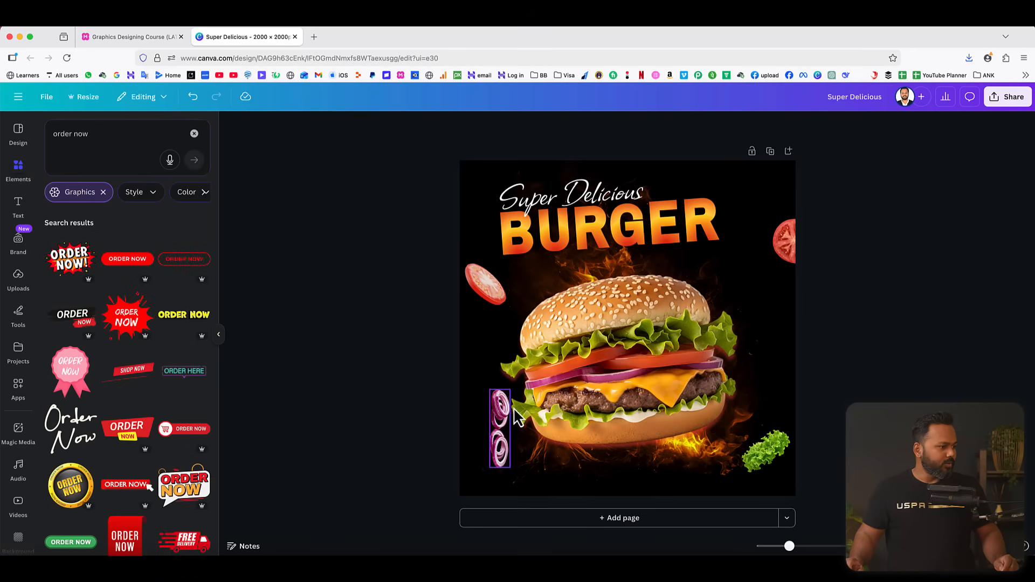
{"action": "left_click", "coordinate": [67, 265]}
{"action": "left_click_drag", "start_coordinate": [759, 237], "coordinate": [758, 189]}
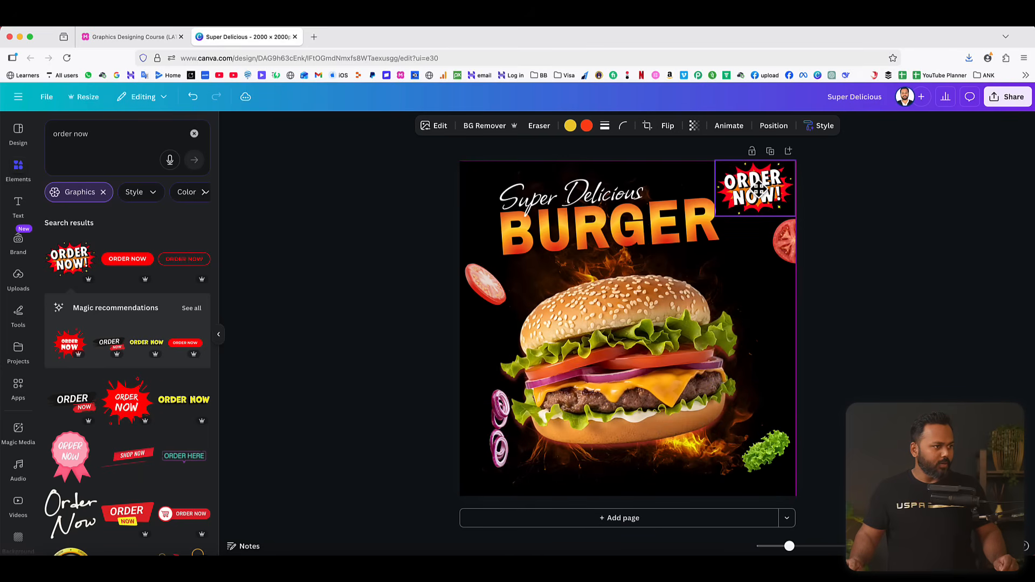
{"action": "left_click", "coordinate": [851, 208]}
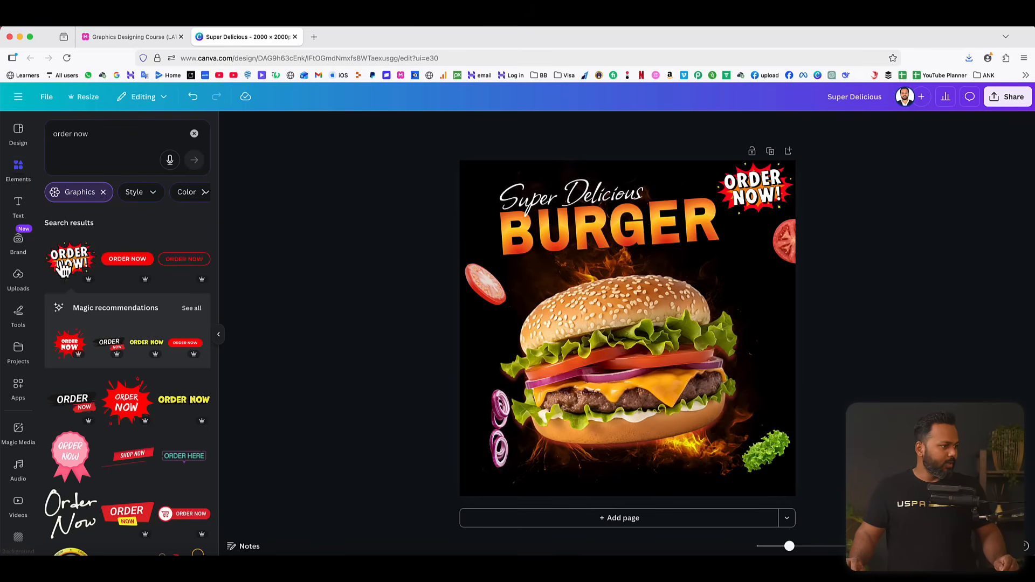
Add a rounded square shape, flatten it into a small bar and place it below the burger.
{"action": "left_click", "coordinate": [194, 133]}
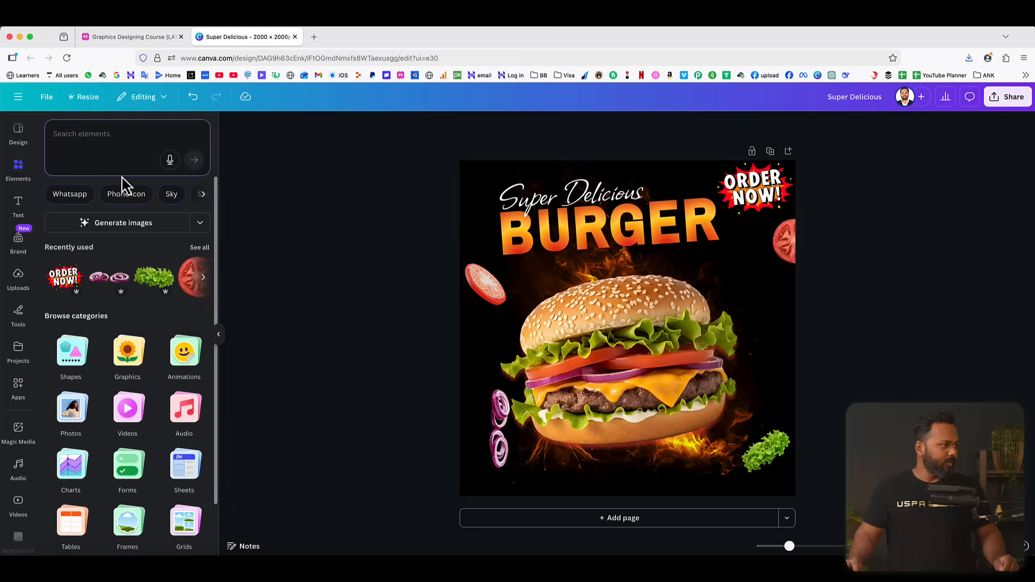
{"action": "left_click", "coordinate": [71, 353]}
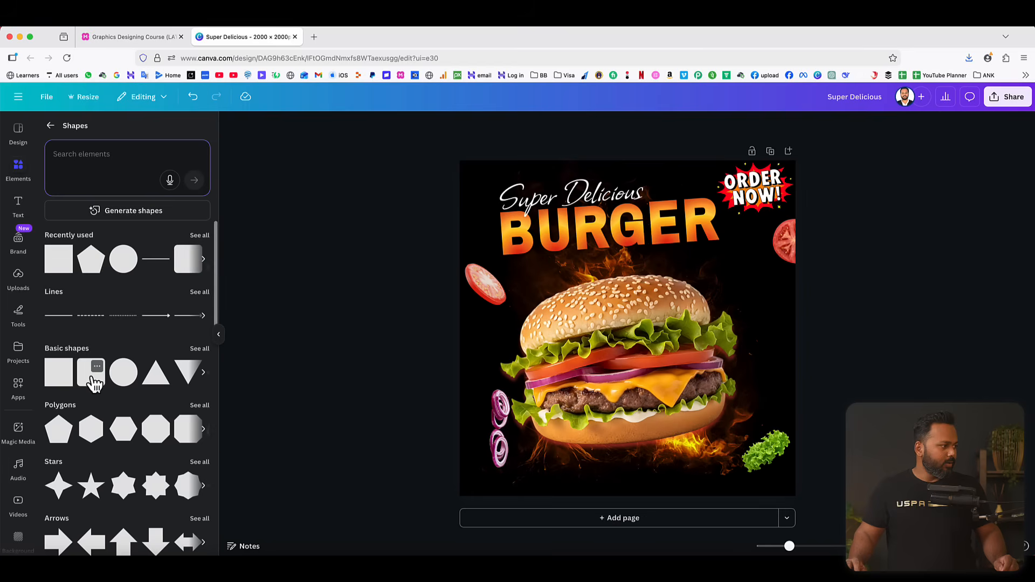
{"action": "left_click", "coordinate": [91, 370]}
{"action": "left_click_drag", "start_coordinate": [628, 330], "coordinate": [620, 431]}
{"action": "left_click_drag", "start_coordinate": [620, 388], "coordinate": [619, 457]}
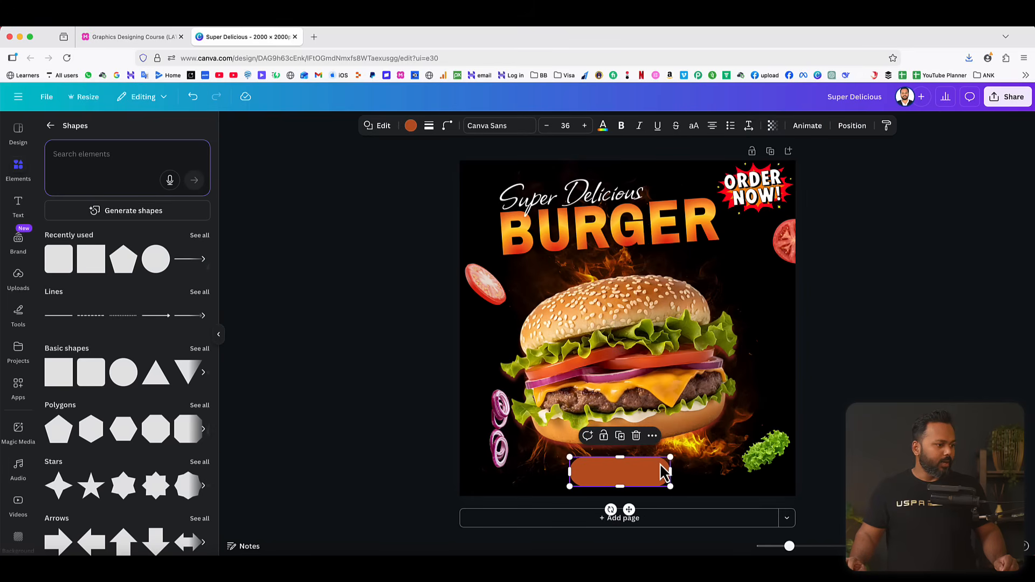
Set the bar's corner rounding to 30, then make it wider and thinner near the page's bottom edge.
{"action": "left_click", "coordinate": [447, 128]}
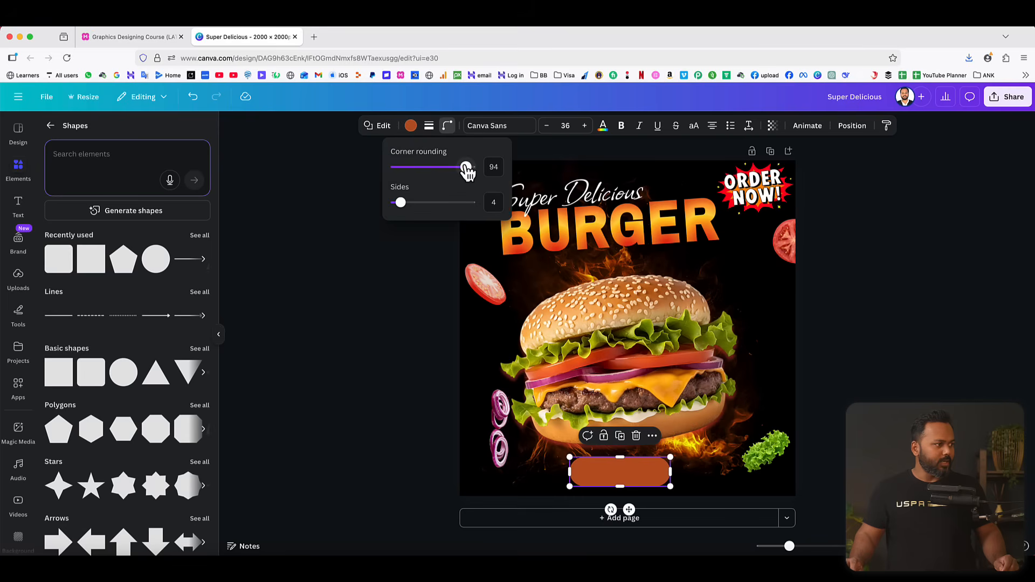
{"action": "left_click_drag", "start_coordinate": [466, 168], "coordinate": [419, 168]}
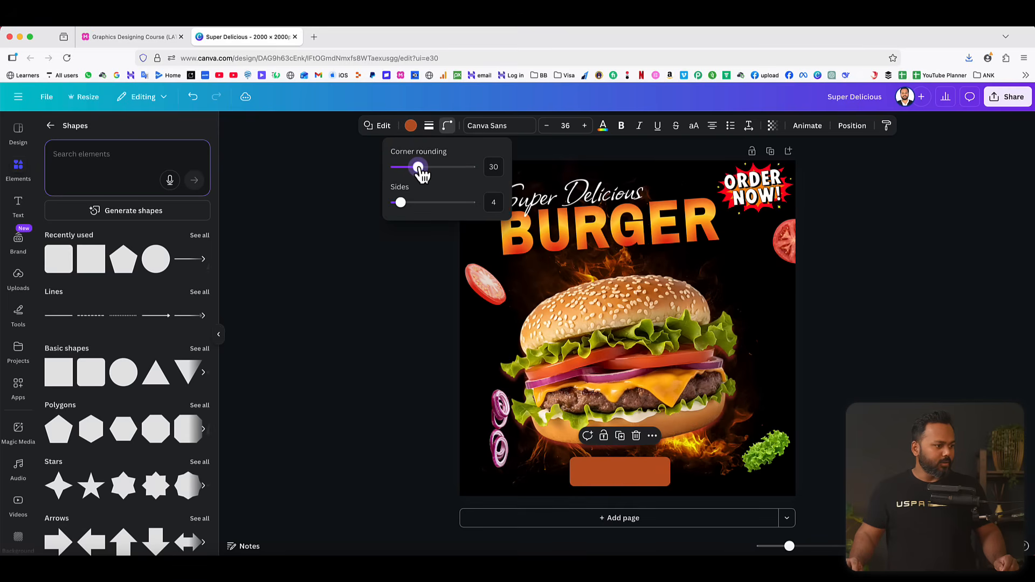
{"action": "left_click_drag", "start_coordinate": [619, 458], "coordinate": [672, 484]}
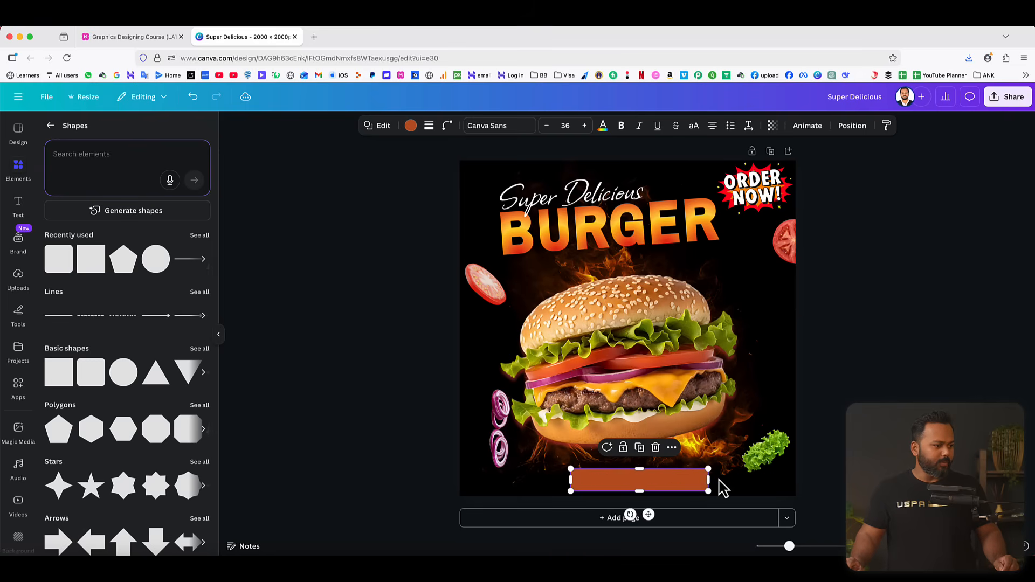
Try a red-to-orange gradient fill on the bar below the burger.
{"action": "left_click", "coordinate": [411, 126]}
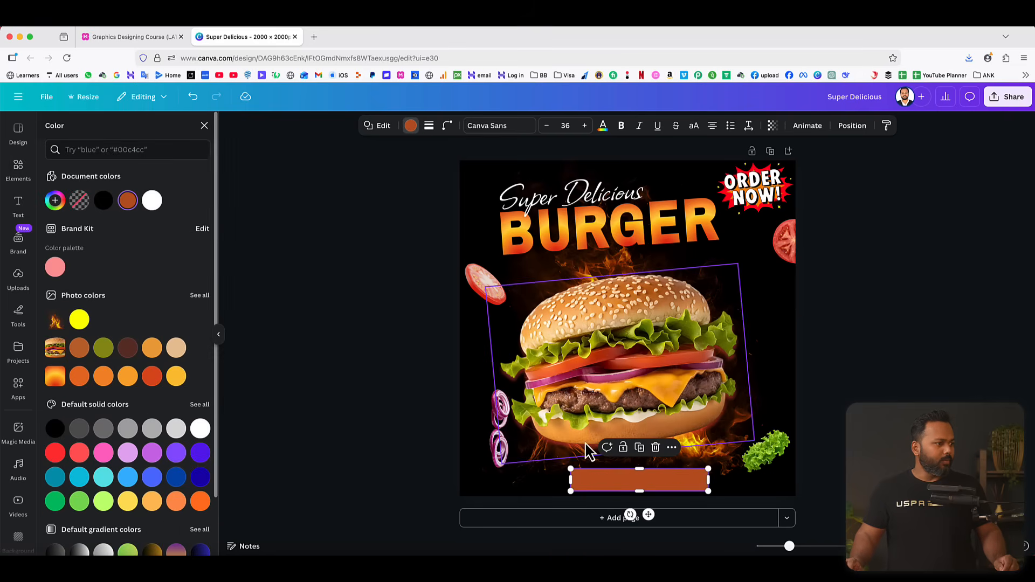
{"action": "scroll", "coordinate": [141, 388], "scroll_direction": "down", "scroll_amount": 3}
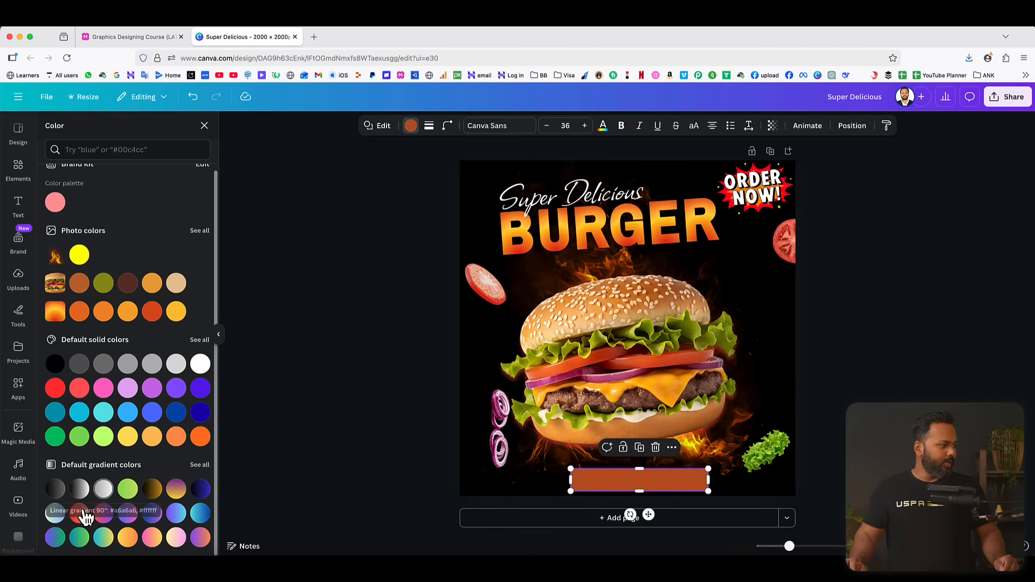
{"action": "left_click", "coordinate": [80, 518]}
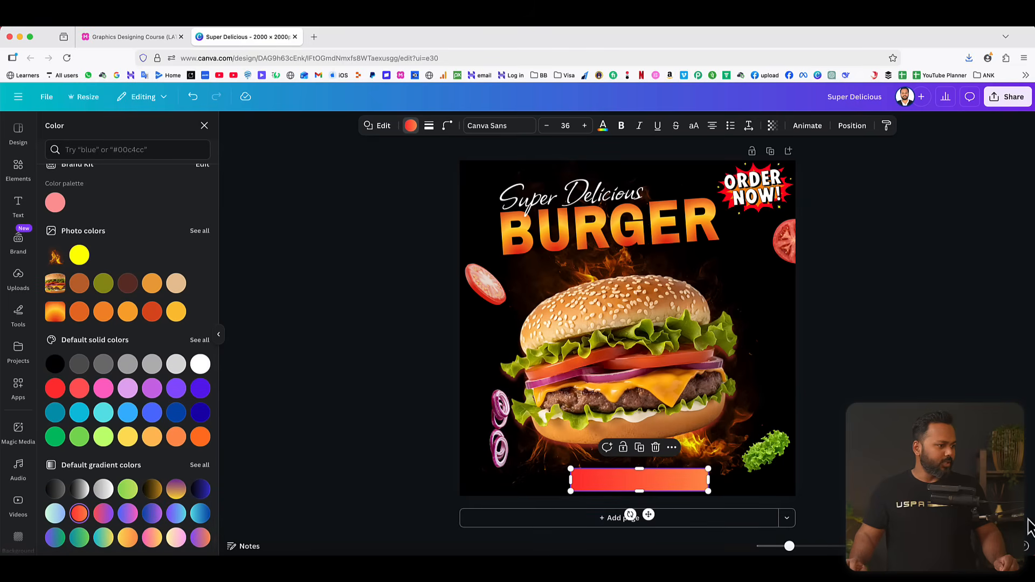
{"action": "key", "text": "Escape"}
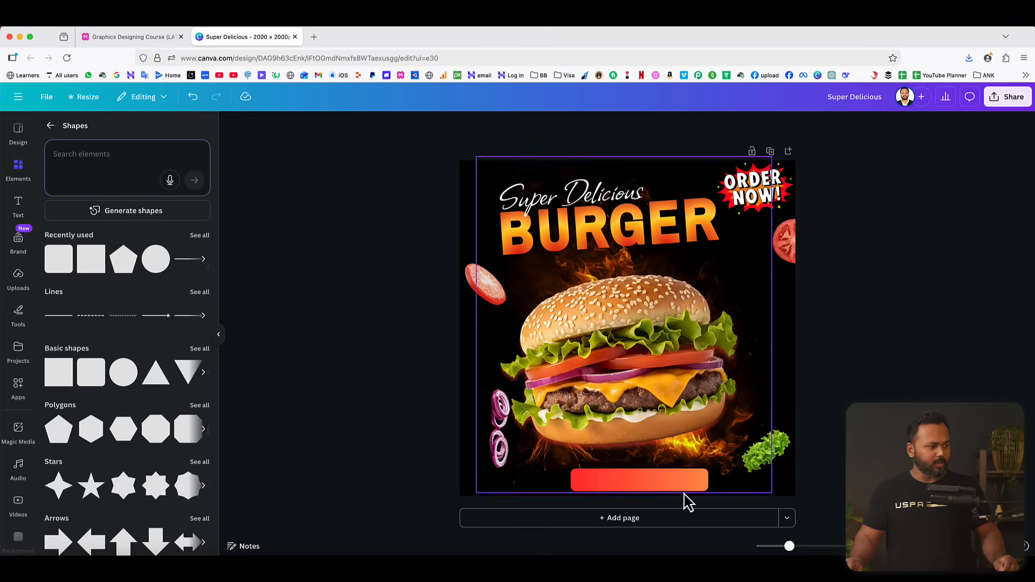
Fill the bar below the burger with solid white.
{"action": "left_click", "coordinate": [671, 483]}
{"action": "left_click", "coordinate": [411, 125]}
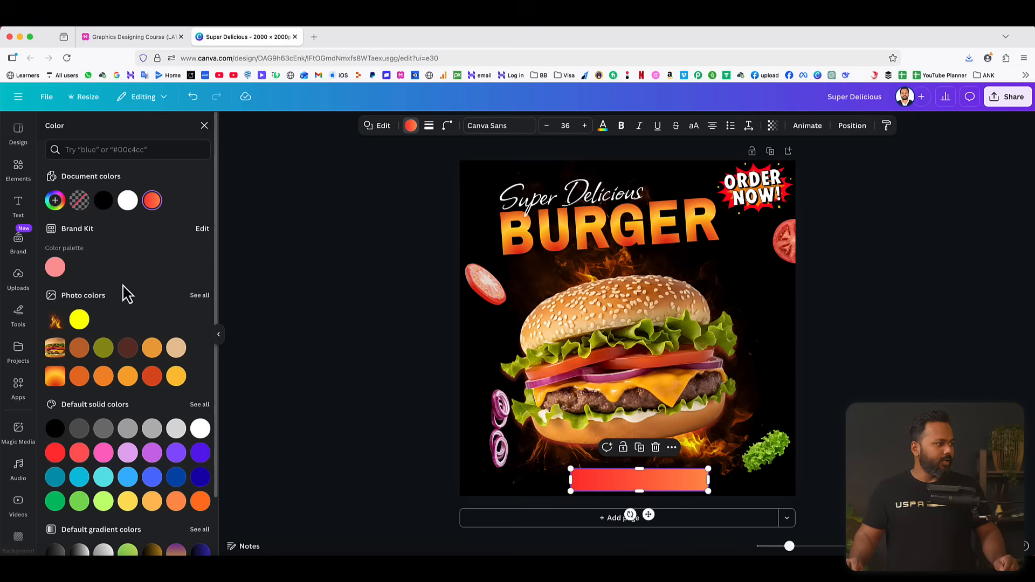
{"action": "left_click", "coordinate": [128, 201]}
{"action": "left_click", "coordinate": [301, 324]}
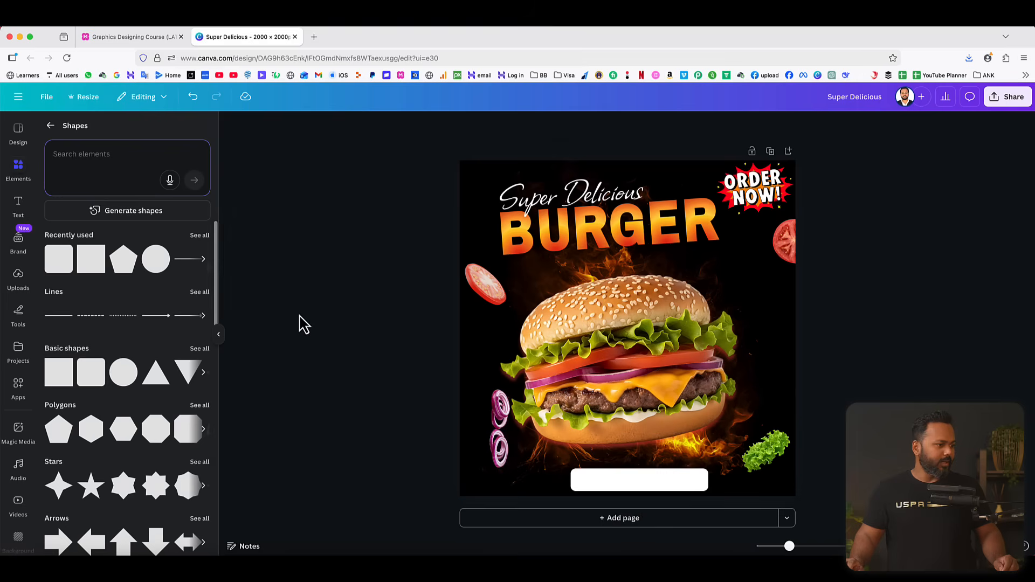
Add a subheading text element reading "Burgermania.com".
{"action": "left_click", "coordinate": [17, 207]}
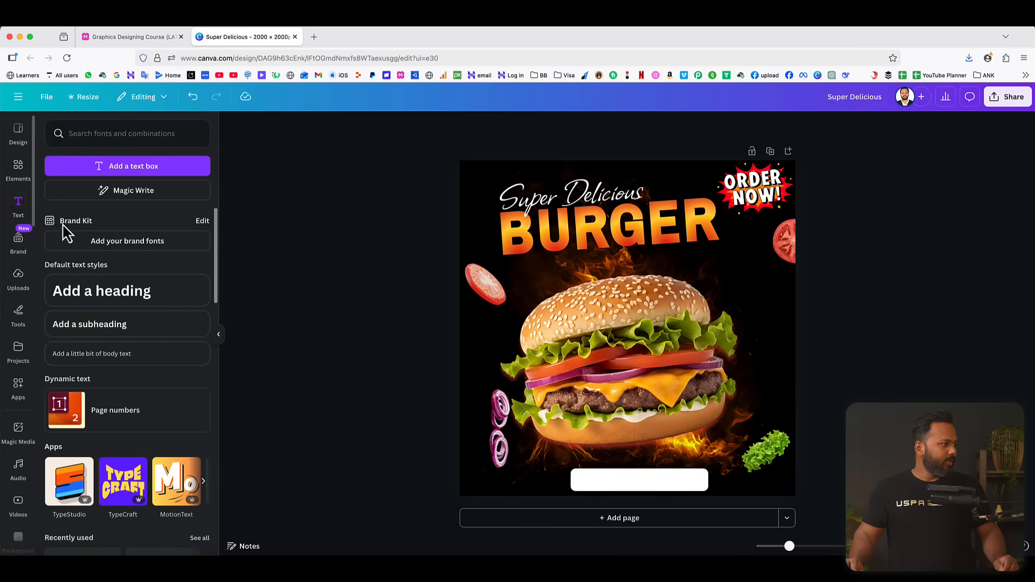
{"action": "left_click", "coordinate": [102, 324]}
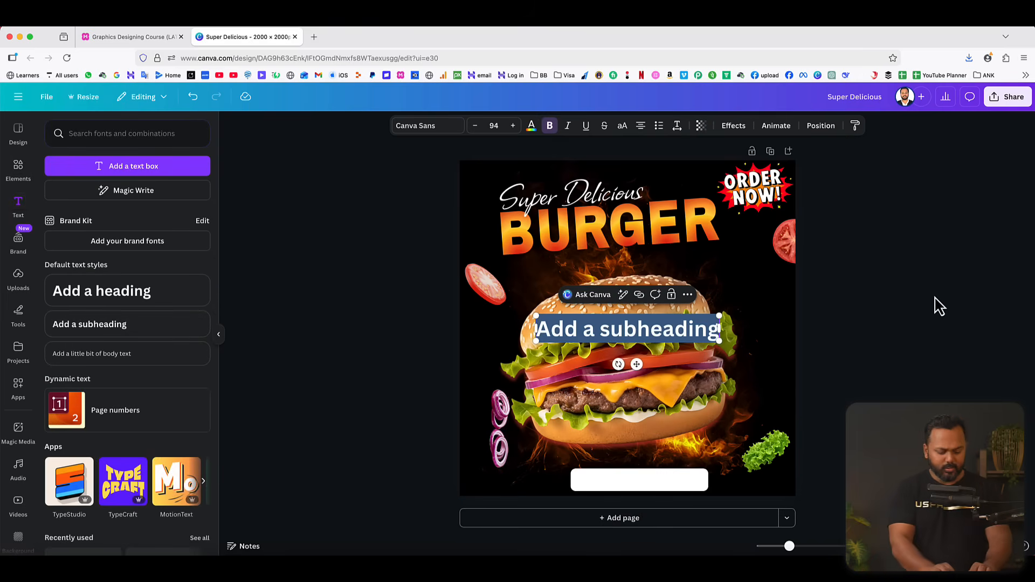
{"action": "type", "text": "Example"}
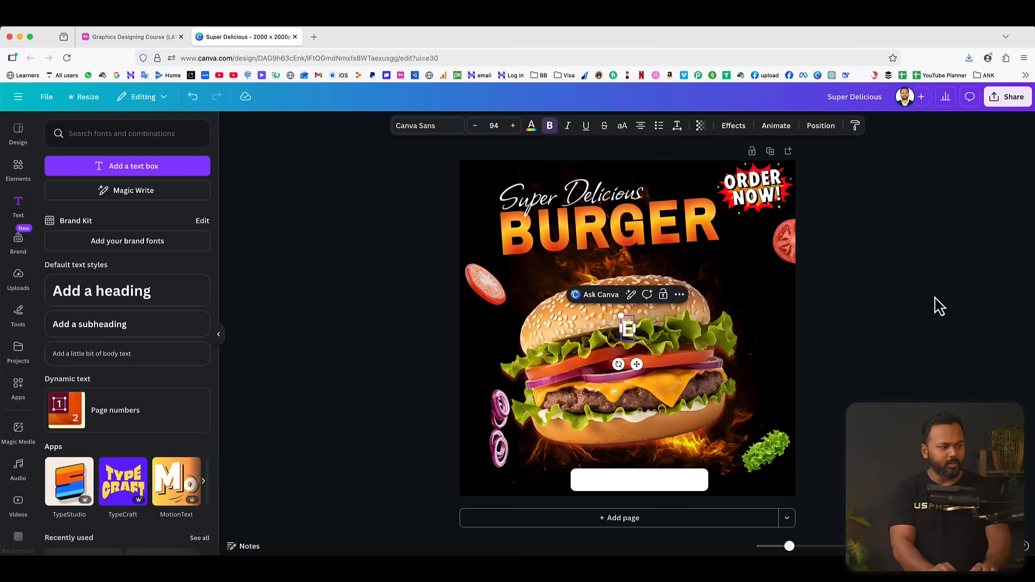
{"action": "key", "text": "BackSpace"}
{"action": "key", "text": "BackSpace"}
{"action": "key", "text": "BackSpace"}
{"action": "key", "text": "BackSpace"}
{"action": "key", "text": "BackSpace"}
{"action": "key", "text": "BackSpace"}
{"action": "key", "text": "BackSpace"}
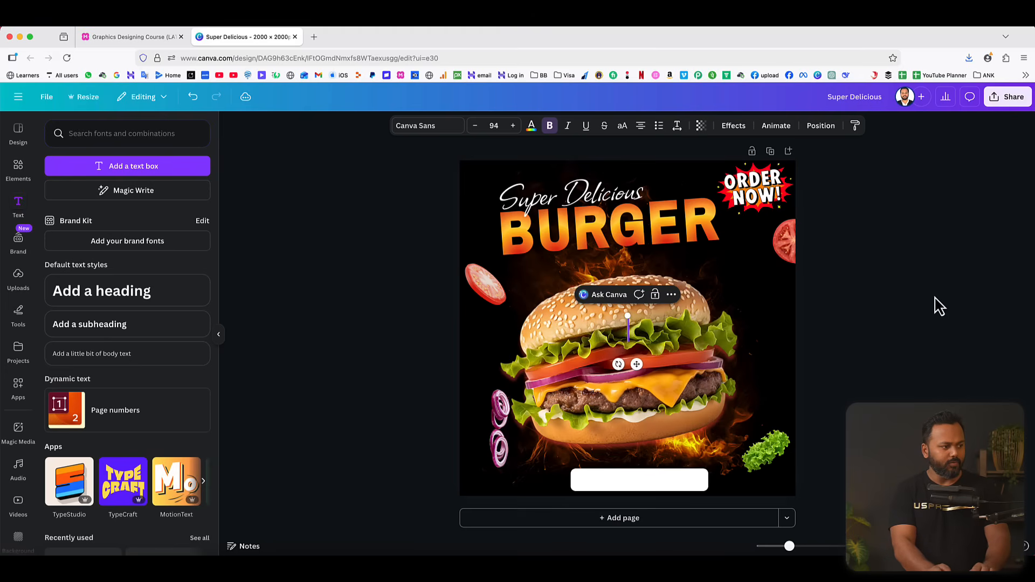
{"action": "type", "text": "Burgermania.com"}
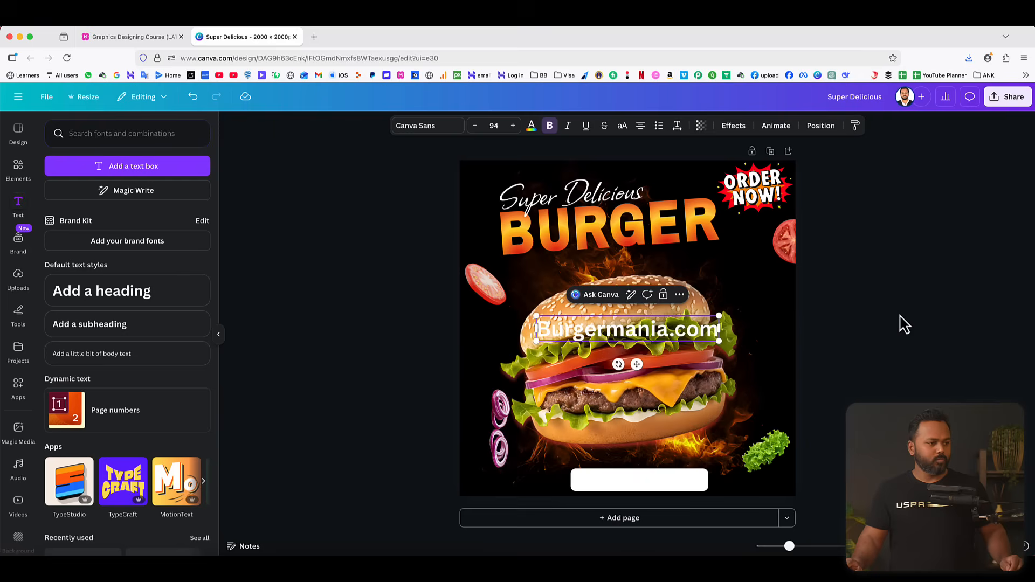
Colour the Burgermania.com text dark orange, shrink it to size 62.7 and centre it on the white bar.
{"action": "left_click_drag", "start_coordinate": [631, 328], "coordinate": [651, 477]}
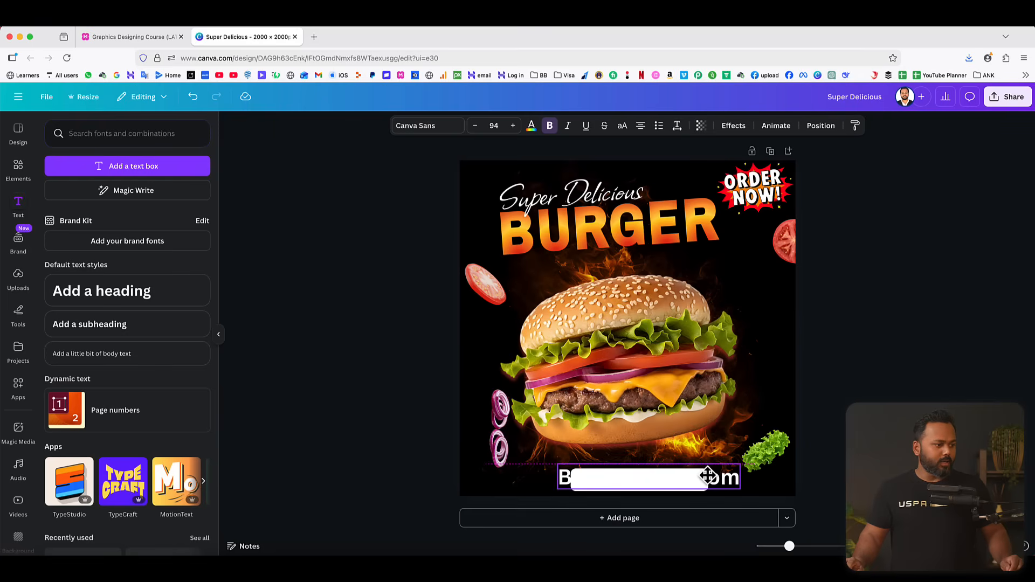
{"action": "left_click", "coordinate": [531, 125]}
{"action": "left_click", "coordinate": [79, 375]}
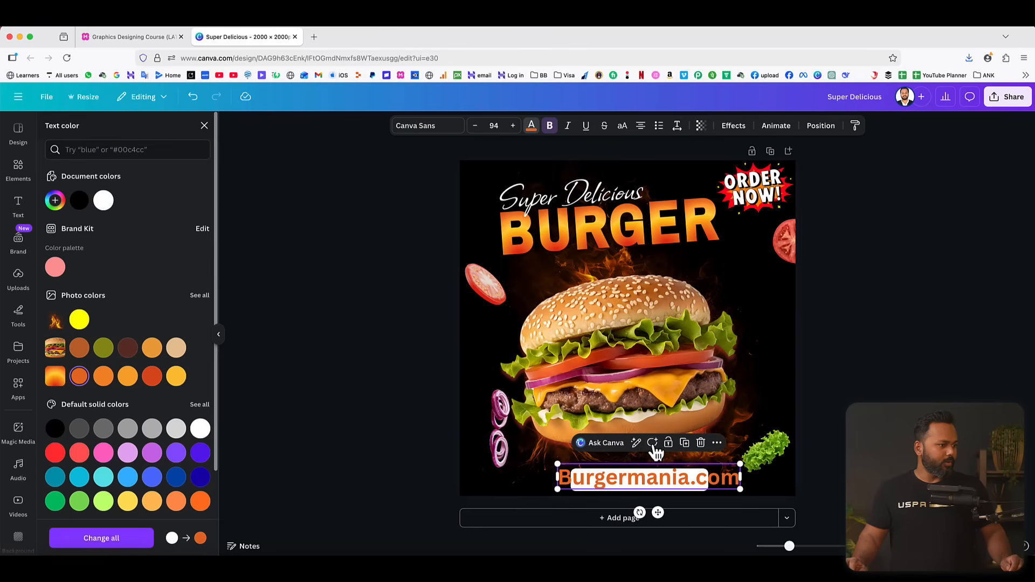
{"action": "left_click_drag", "start_coordinate": [740, 464], "coordinate": [685, 480]}
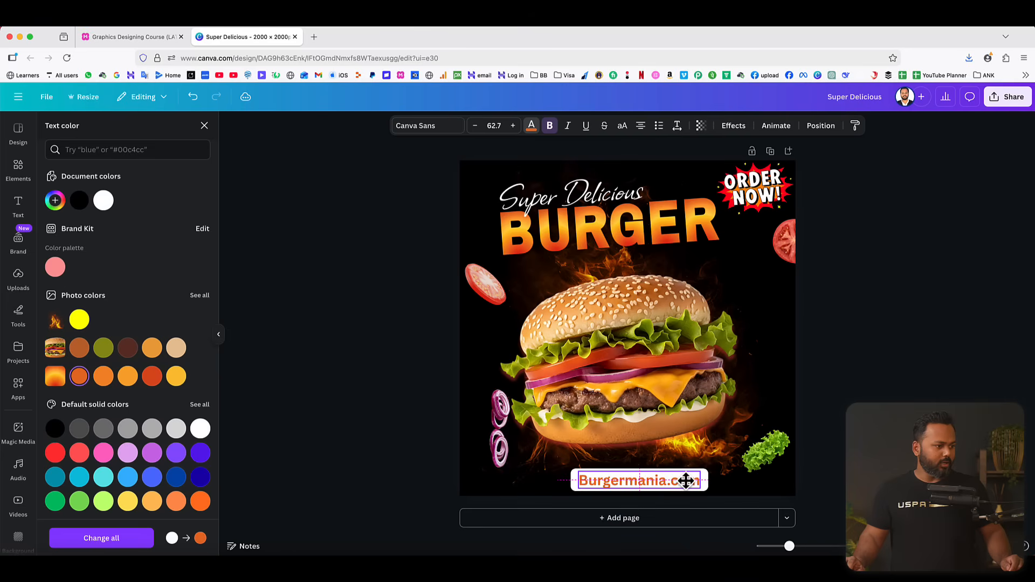
{"action": "left_click", "coordinate": [900, 381]}
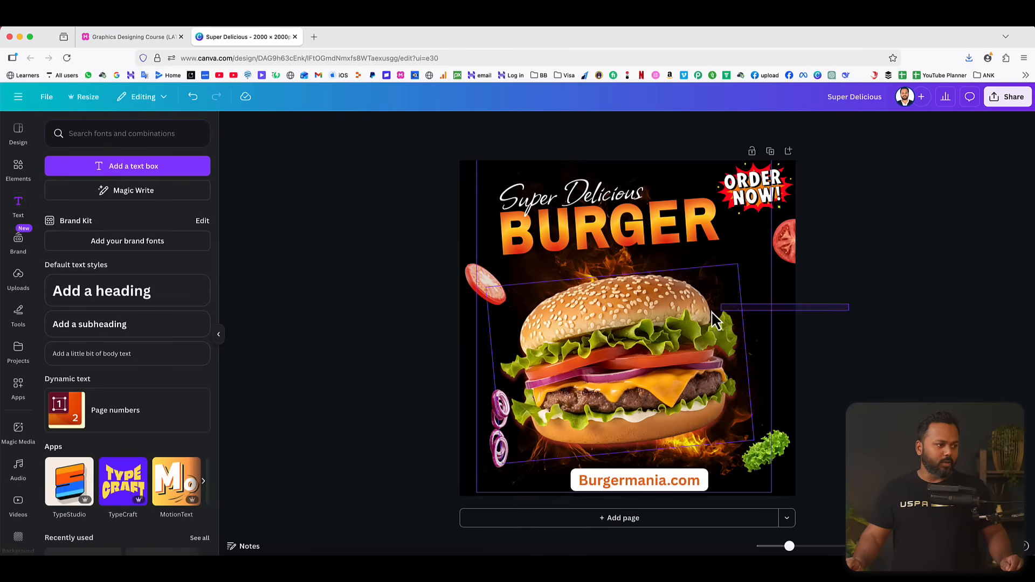
Move the burger and its fire slightly higher, and raise the white Burgermania.com bar together with its text.
{"action": "left_click", "coordinate": [678, 322]}
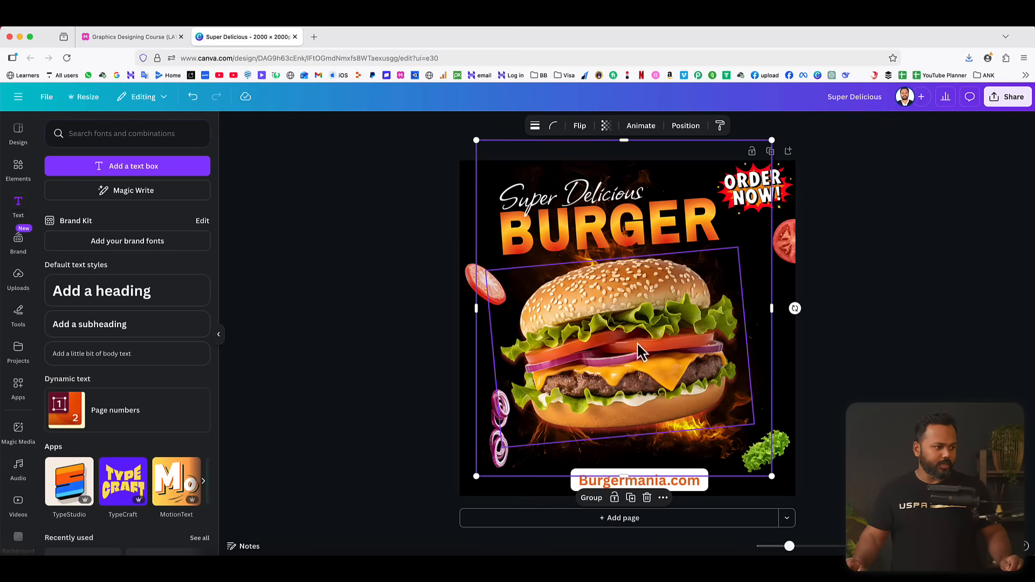
{"action": "left_click", "coordinate": [688, 511]}
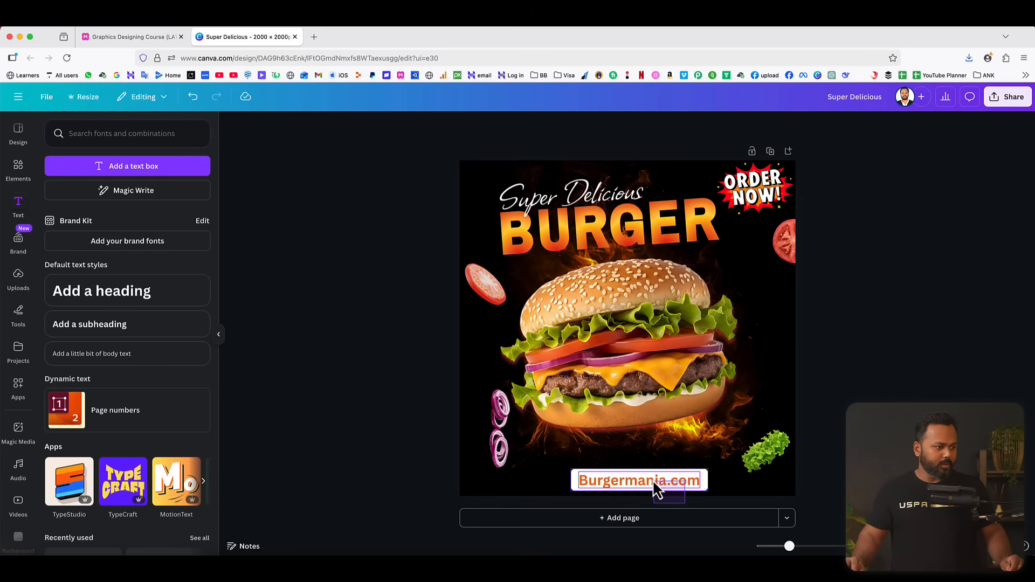
{"action": "left_click", "coordinate": [662, 487]}
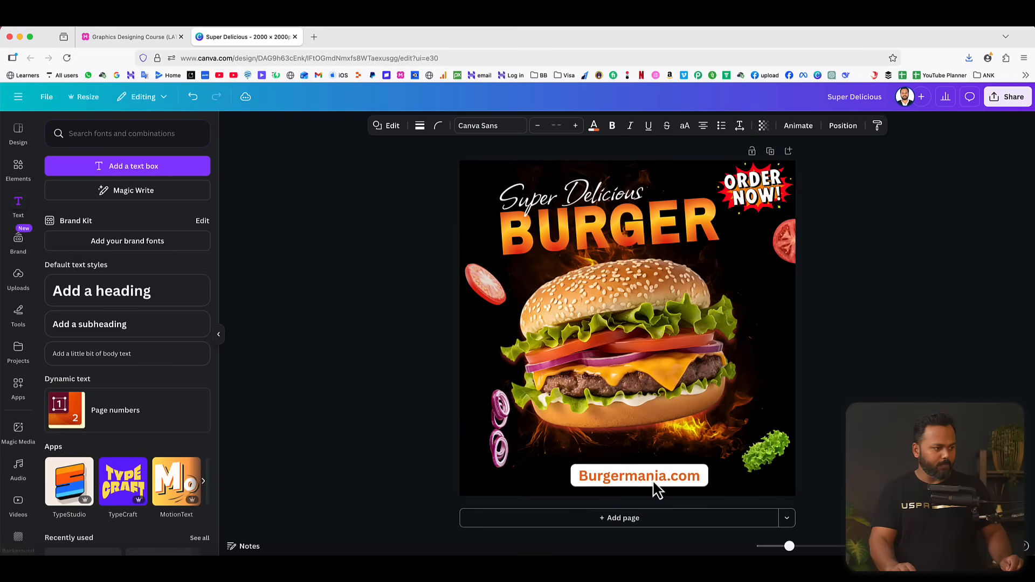
{"action": "left_click", "coordinate": [943, 330]}
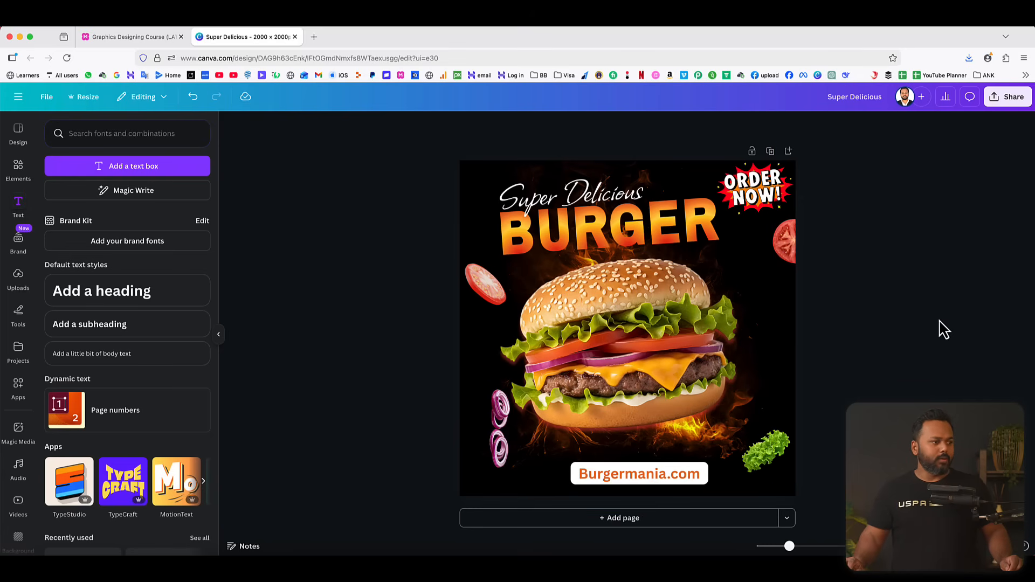
Download the burger design as a PNG at 2,000 × 2,000 px.
{"action": "left_click", "coordinate": [1007, 97]}
{"action": "left_click", "coordinate": [860, 319]}
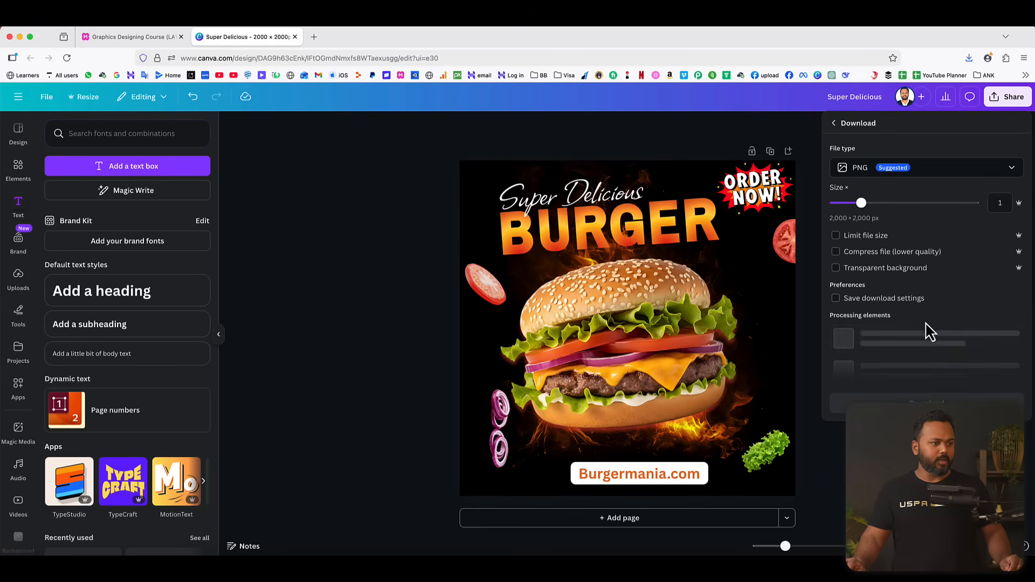
{"action": "left_click", "coordinate": [862, 168]}
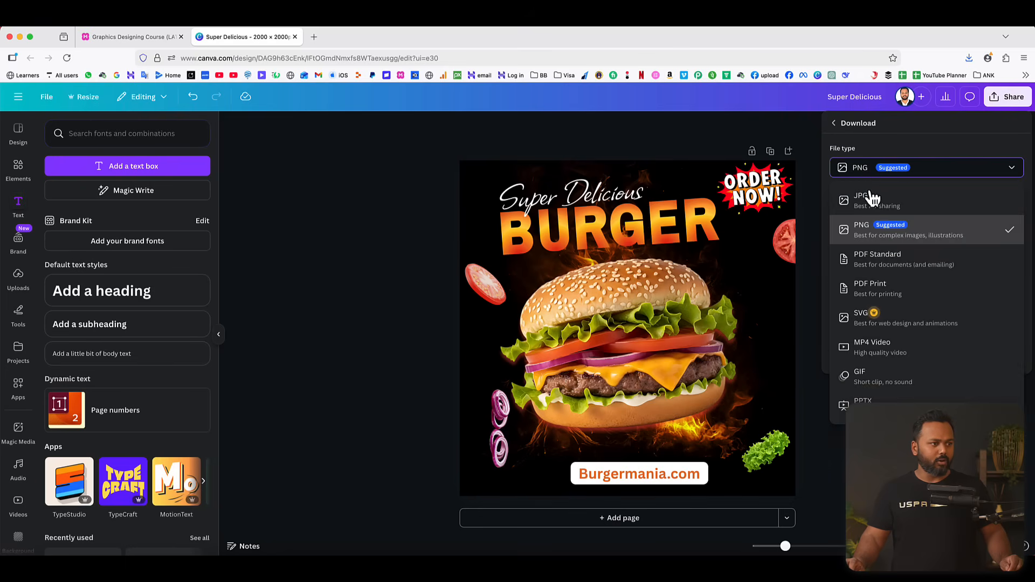
{"action": "left_click", "coordinate": [915, 153]}
{"action": "left_click", "coordinate": [926, 321]}
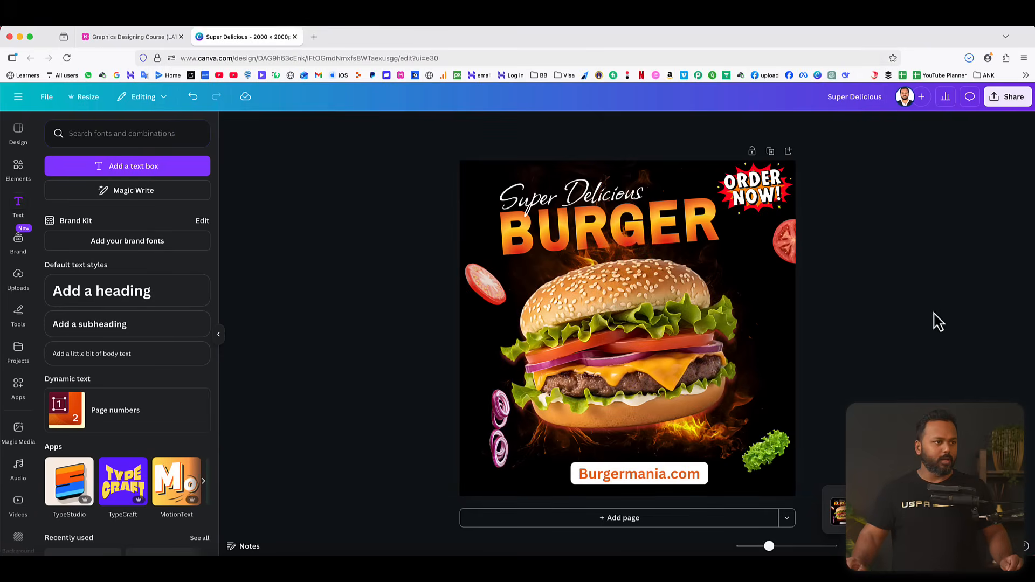
Open the downloaded Super Delicious.png in Preview, inspect its image dimensions without changing them, and close the preview.
{"action": "left_click", "coordinate": [969, 57]}
{"action": "left_click", "coordinate": [901, 86]}
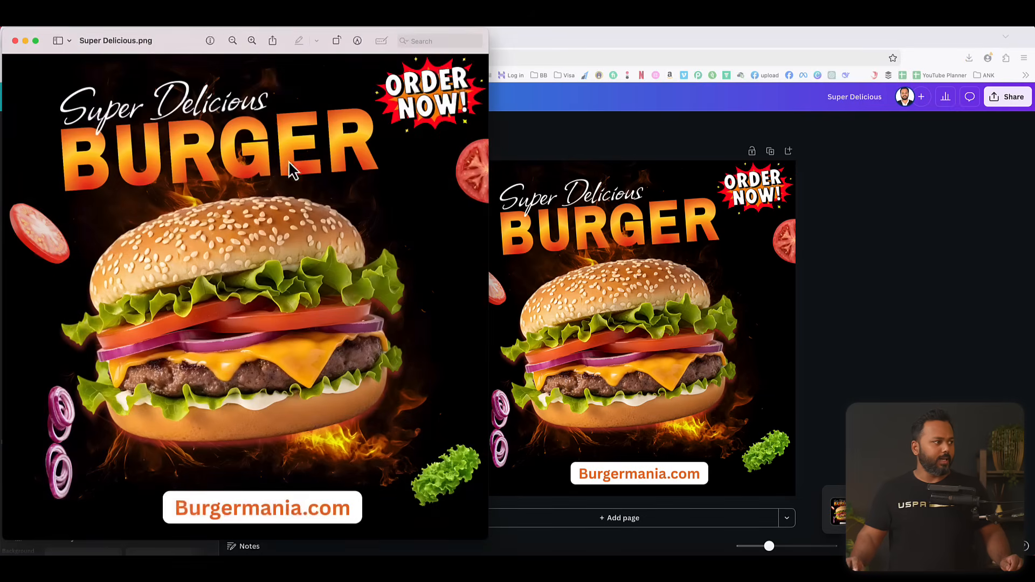
{"action": "left_click_drag", "start_coordinate": [195, 51], "coordinate": [506, 46]}
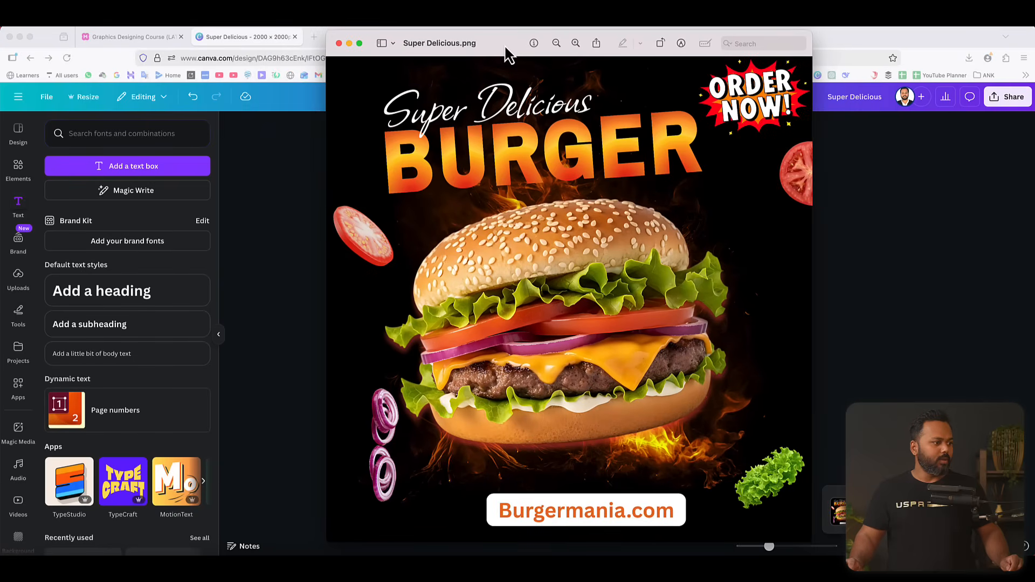
{"action": "left_click", "coordinate": [161, 33]}
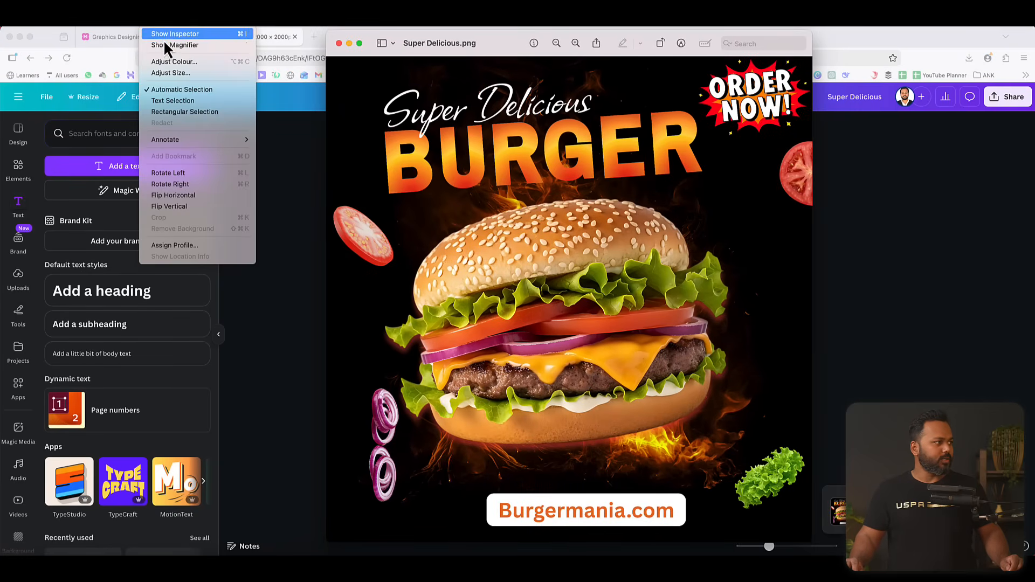
{"action": "left_click", "coordinate": [166, 76]}
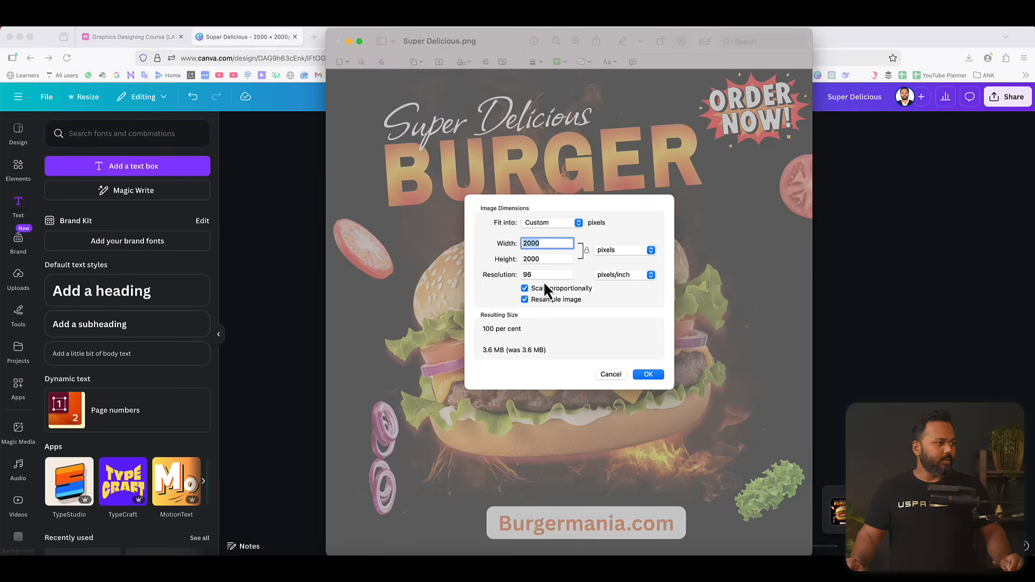
{"action": "left_click", "coordinate": [614, 376]}
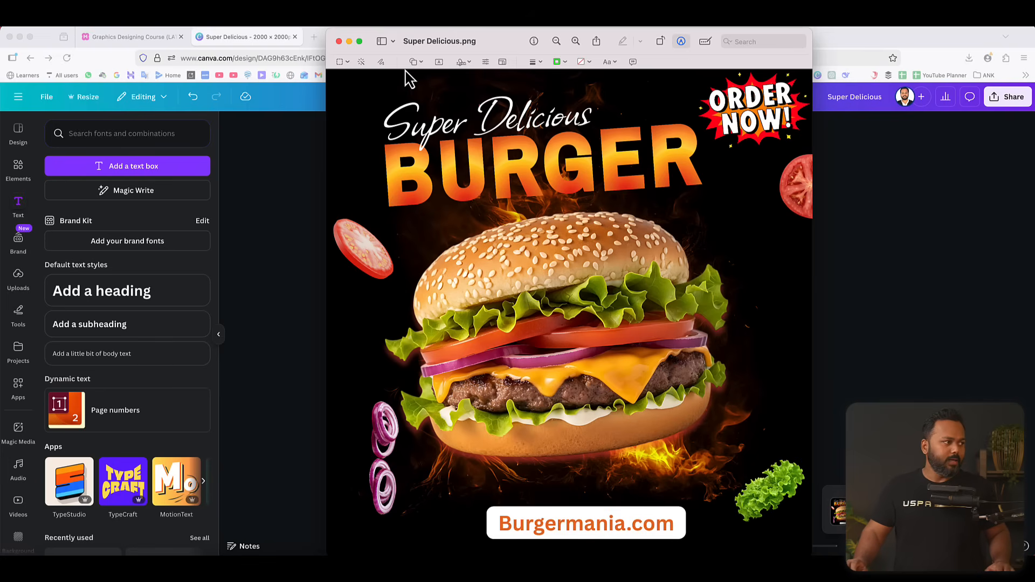
{"action": "left_click", "coordinate": [338, 42]}
Check the course outline for the next lesson, return to Canva and create a new custom-size design of 1080 × 1920 px.
{"action": "left_click", "coordinate": [145, 38]}
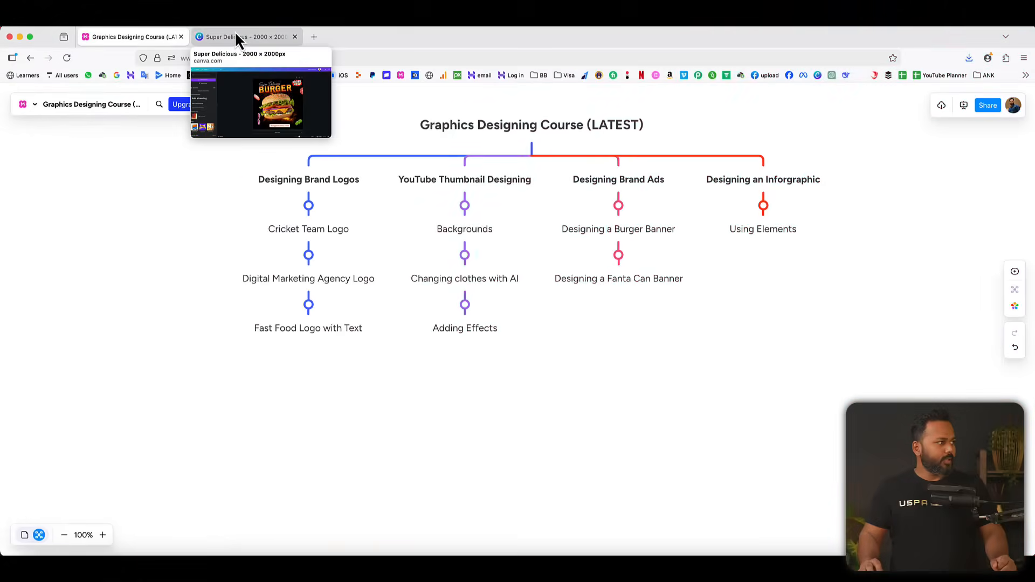
{"action": "left_click", "coordinate": [240, 36]}
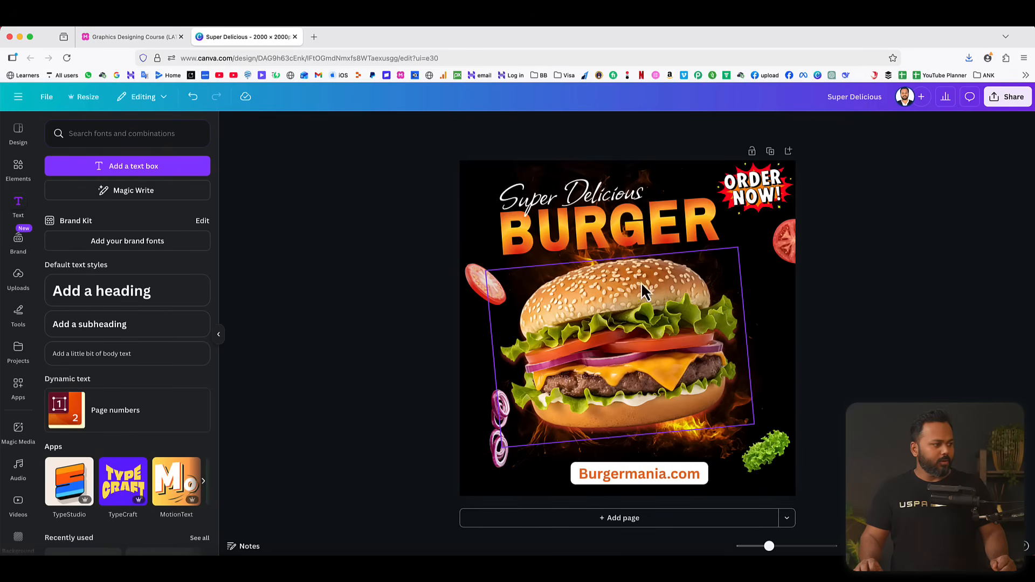
{"action": "left_click", "coordinate": [19, 98]}
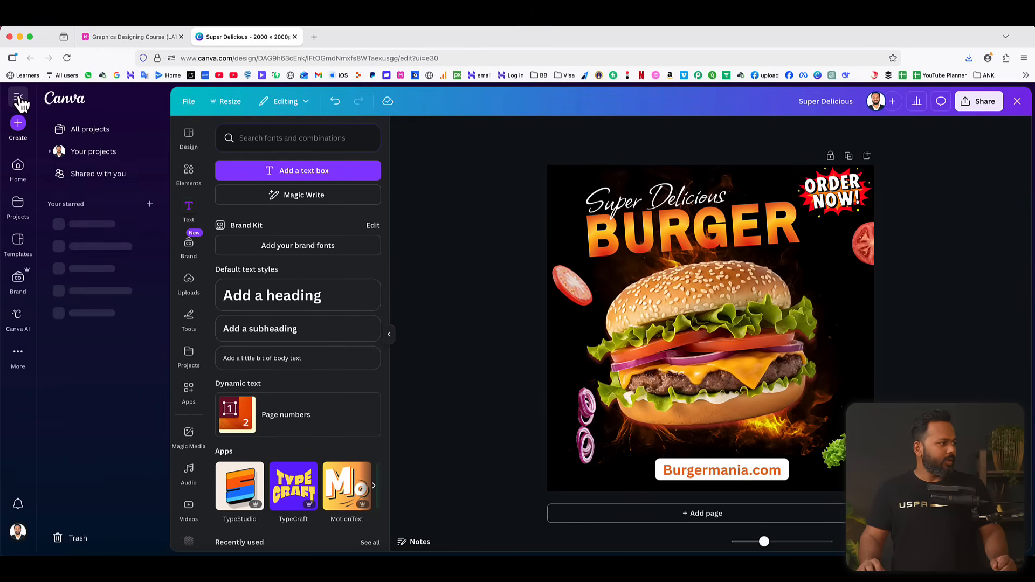
{"action": "left_click", "coordinate": [18, 126]}
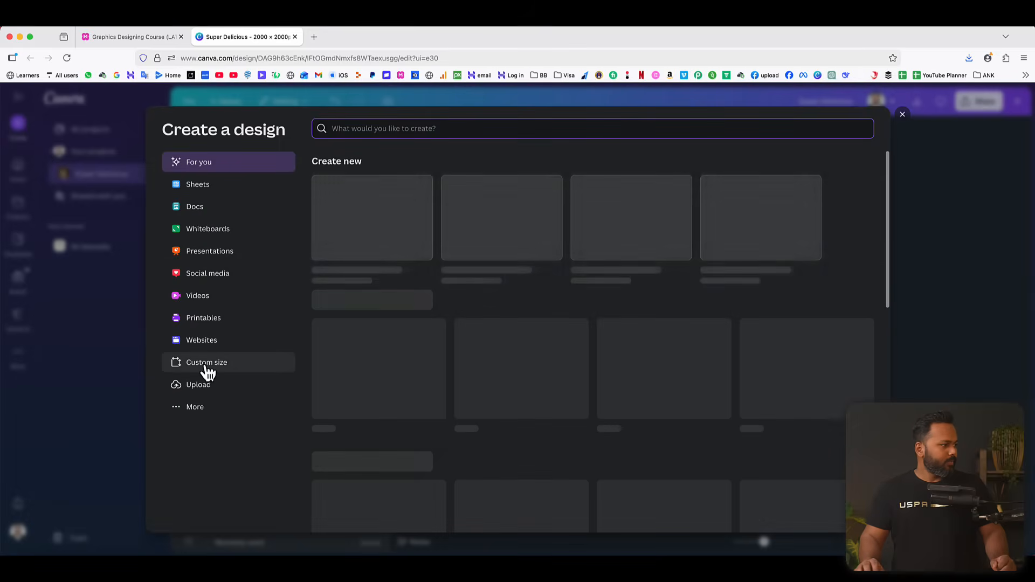
{"action": "left_click", "coordinate": [207, 367]}
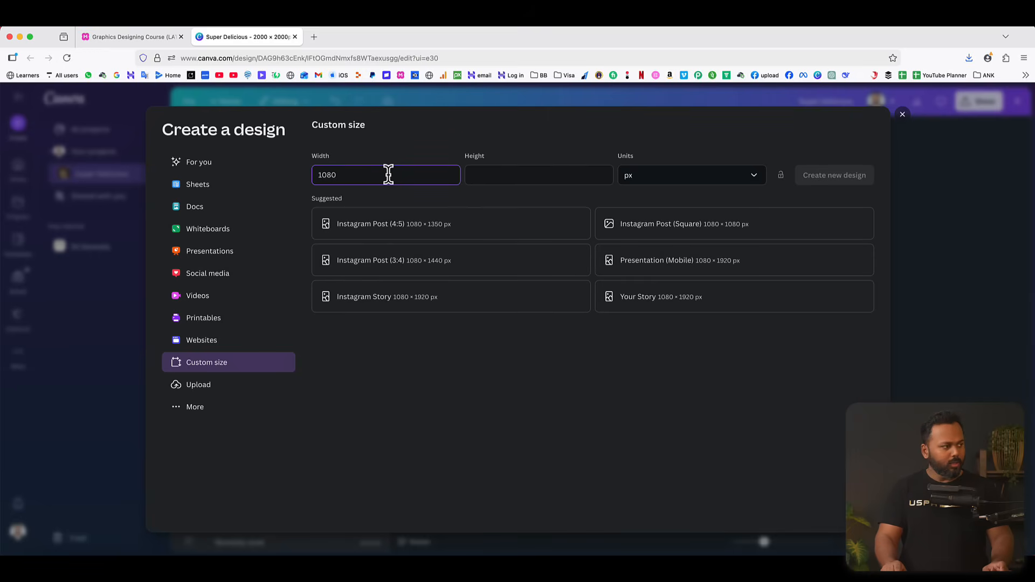
{"action": "key", "text": "Tab"}
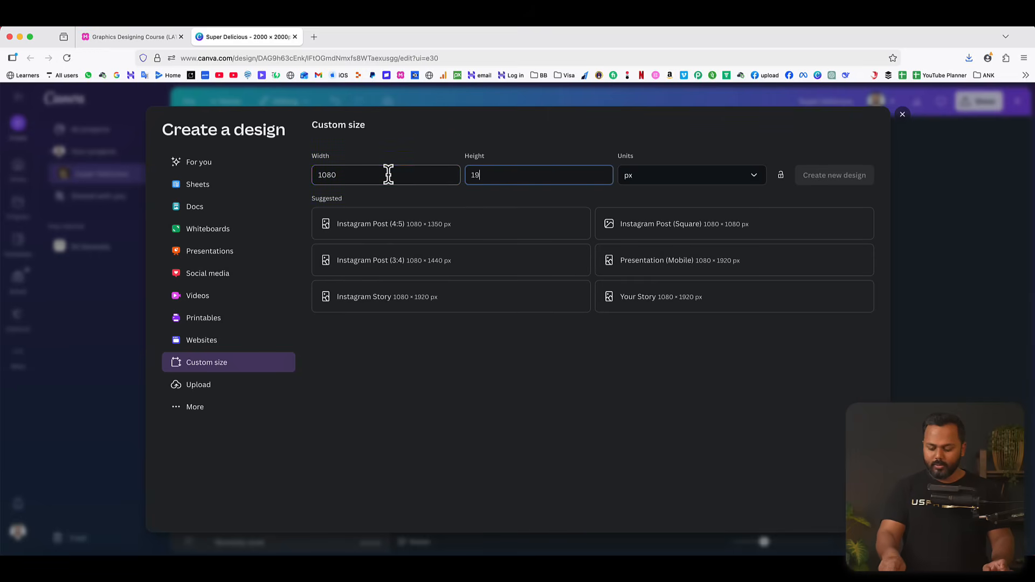
{"action": "left_click", "coordinate": [820, 176]}
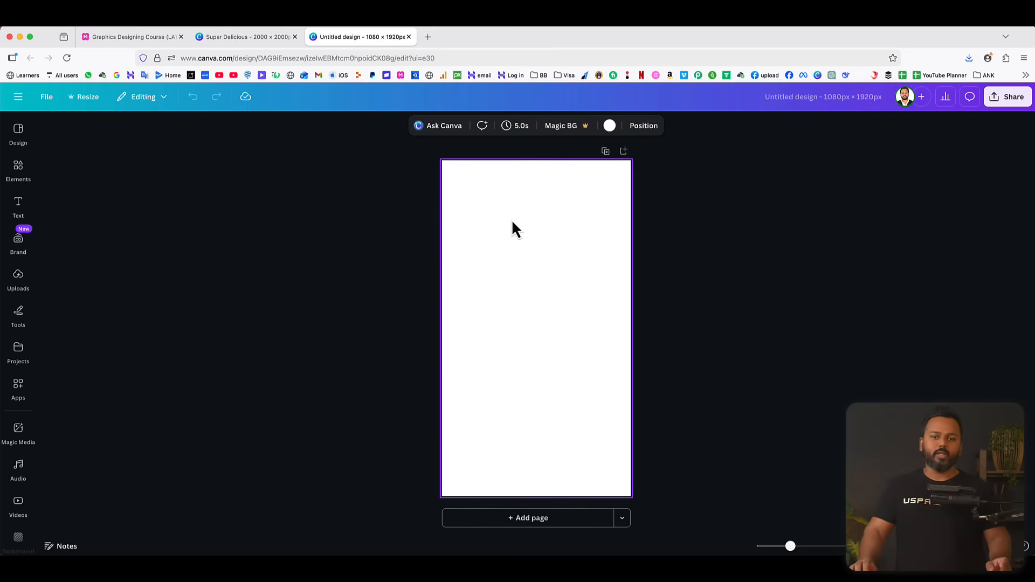
Fill the blank page background with the default red-to-orange gradient in the circular style.
{"action": "left_click", "coordinate": [612, 128]}
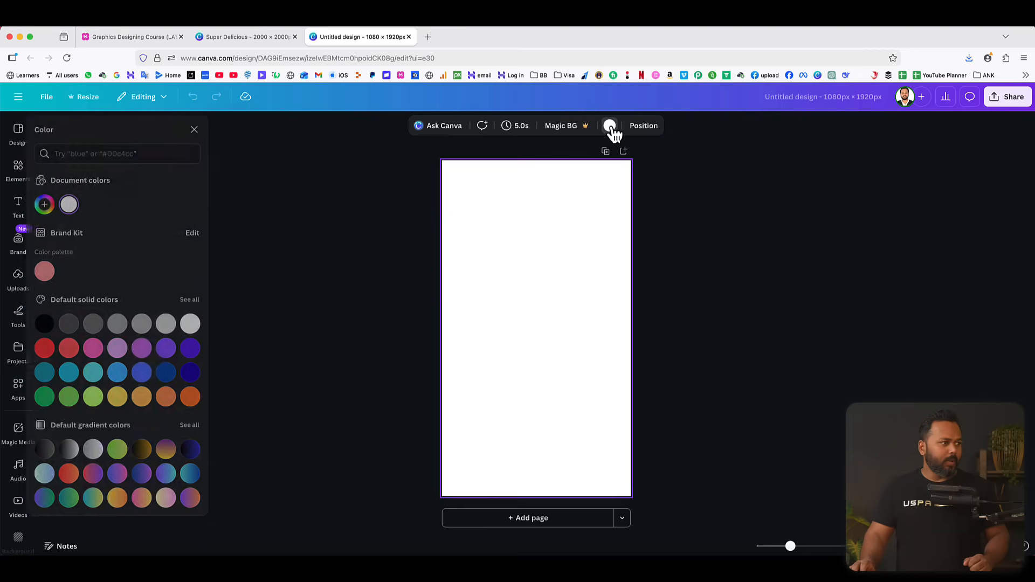
{"action": "left_click", "coordinate": [77, 478]}
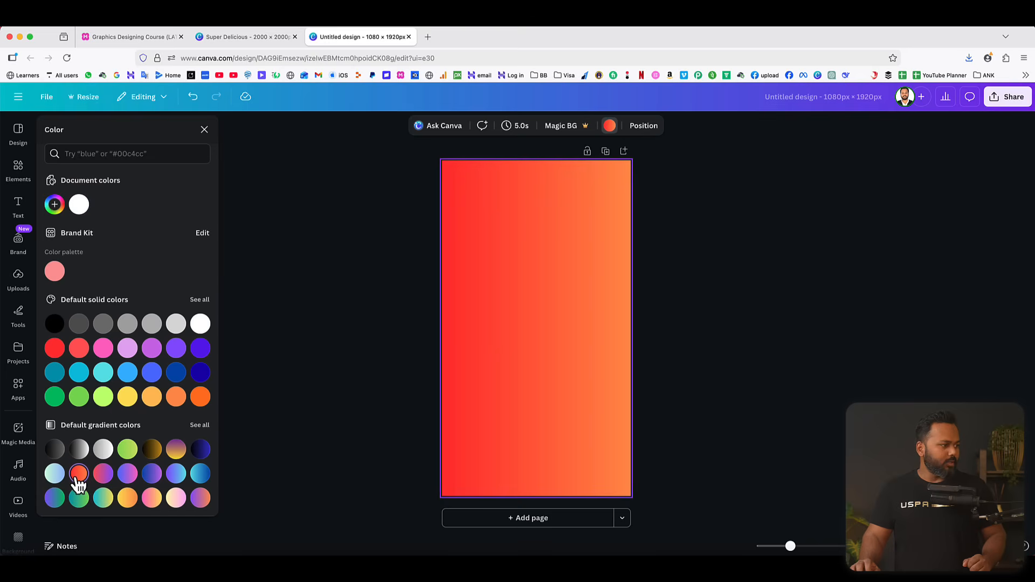
{"action": "left_click", "coordinate": [55, 204]}
{"action": "left_click", "coordinate": [152, 333]}
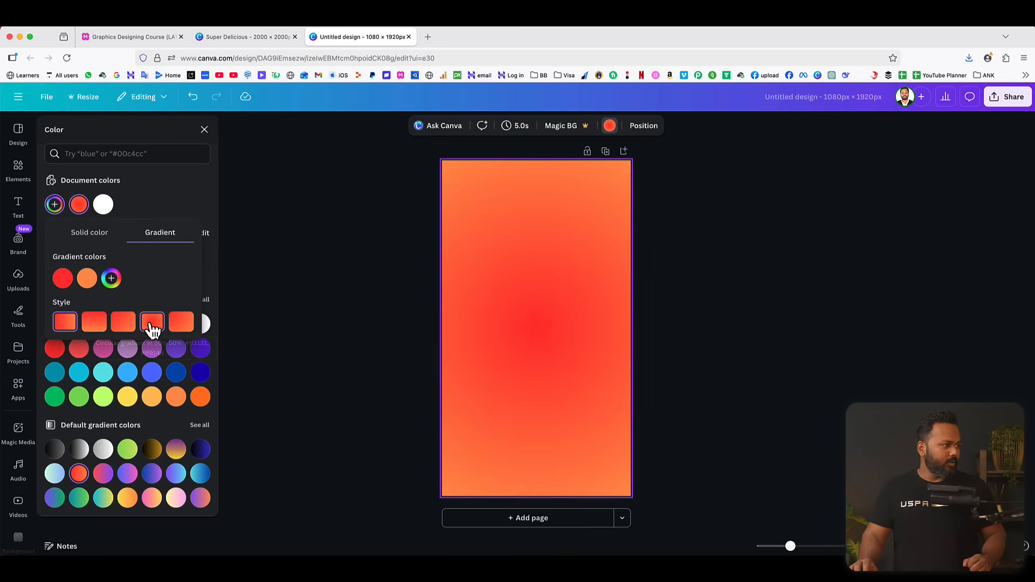
Change the inner red colour of the background gradient to light peach #FFB78F.
{"action": "left_click", "coordinate": [64, 280]}
{"action": "left_click_drag", "start_coordinate": [172, 308], "coordinate": [122, 303]}
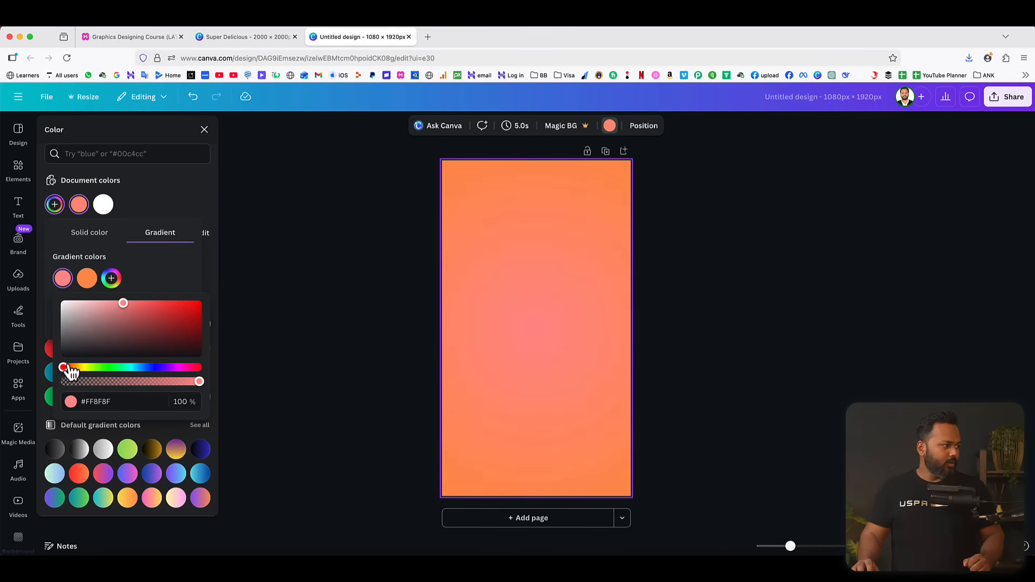
{"action": "left_click_drag", "start_coordinate": [63, 368], "coordinate": [72, 369]}
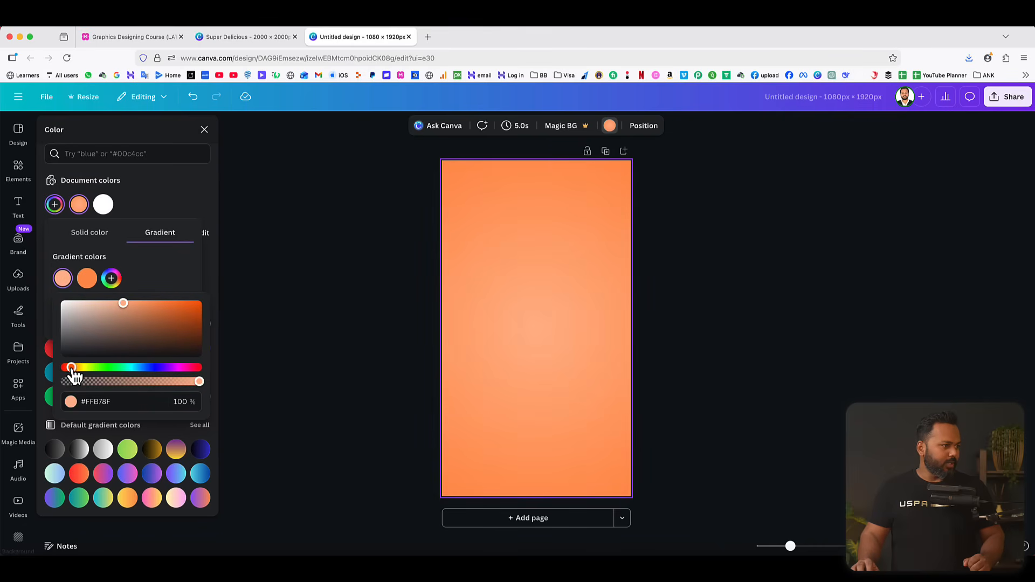
{"action": "left_click", "coordinate": [150, 209]}
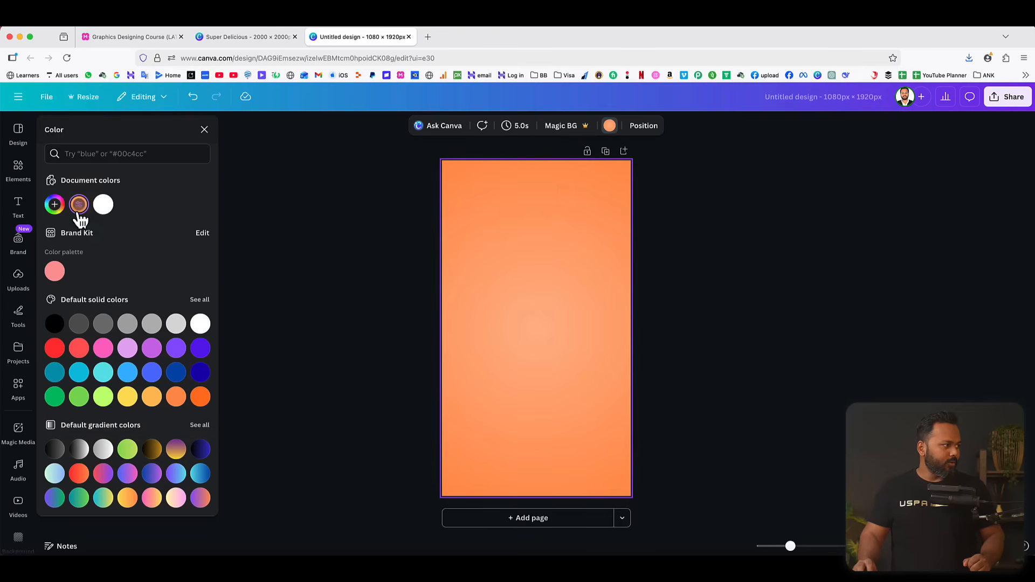
Set the outer colour of the background gradient to a stronger orange, #FF7B29.
{"action": "left_click", "coordinate": [55, 204]}
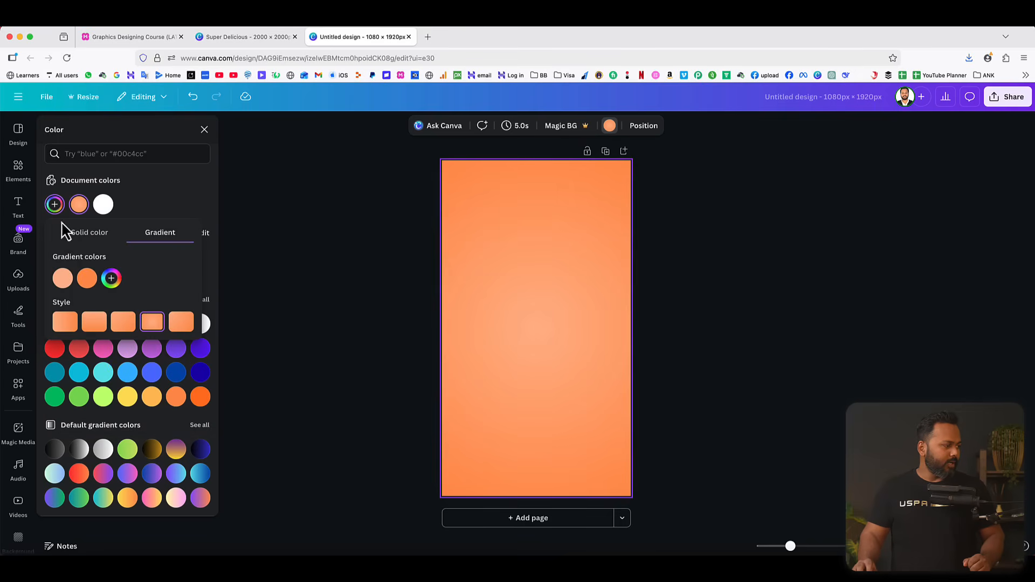
{"action": "left_click", "coordinate": [86, 282]}
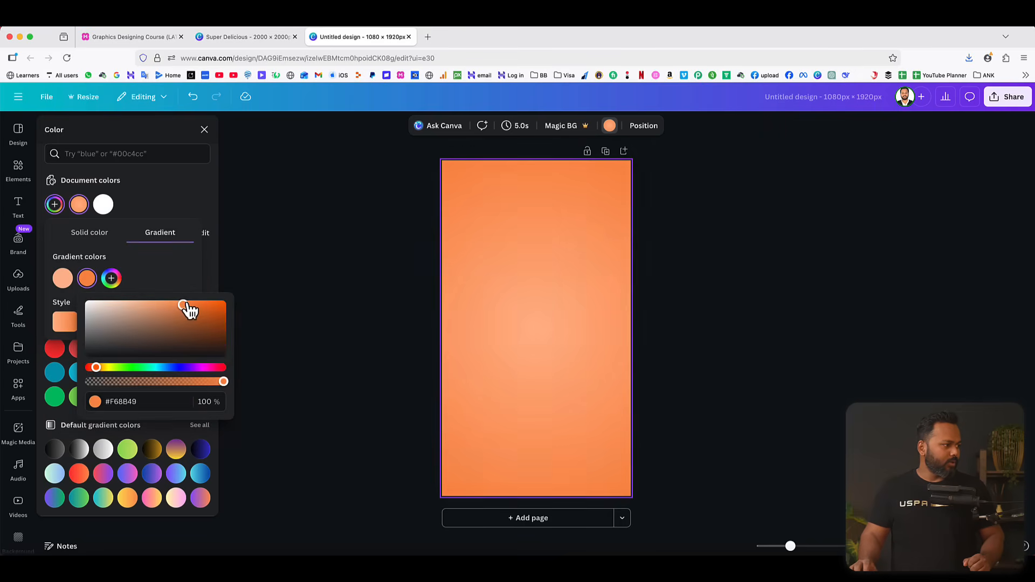
{"action": "left_click_drag", "start_coordinate": [184, 305], "coordinate": [202, 300]}
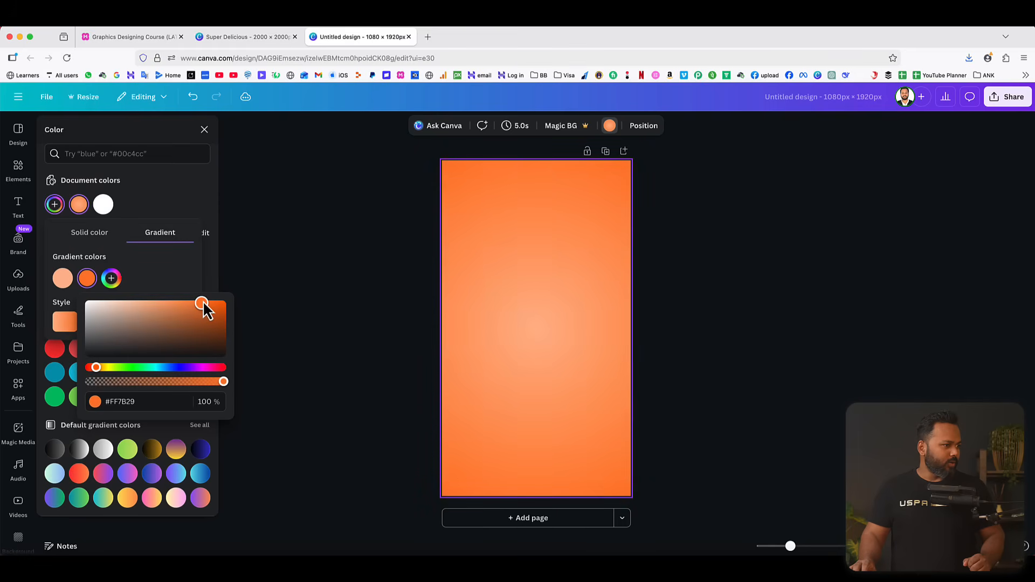
{"action": "left_click", "coordinate": [184, 207]}
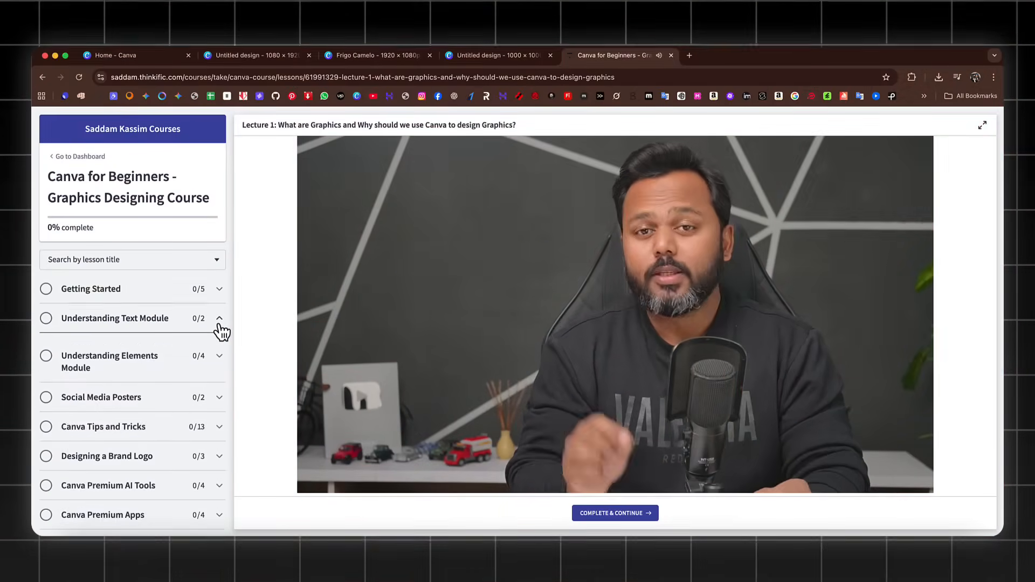
Browse the Canva for Beginners course curriculum, expanding its modules from Understanding Text Module through Canva Premium AI Tools.
{"action": "left_click", "coordinate": [220, 325]}
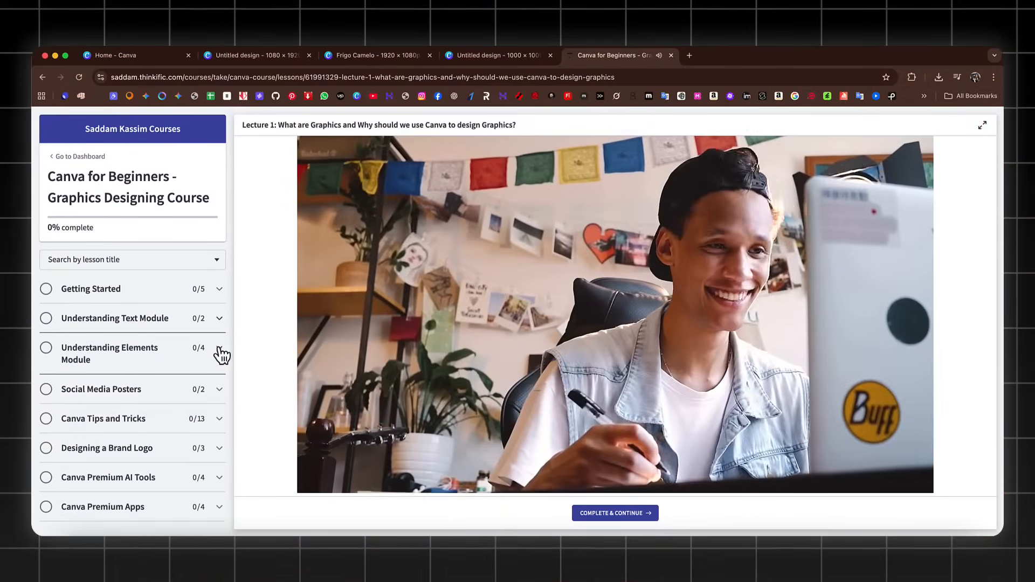
{"action": "left_click", "coordinate": [219, 392]}
{"action": "left_click", "coordinate": [218, 399]}
{"action": "left_click", "coordinate": [218, 420]}
{"action": "scroll", "coordinate": [191, 431], "scroll_direction": "down", "scroll_amount": 5}
{"action": "scroll", "coordinate": [192, 430], "scroll_direction": "down", "scroll_amount": 5}
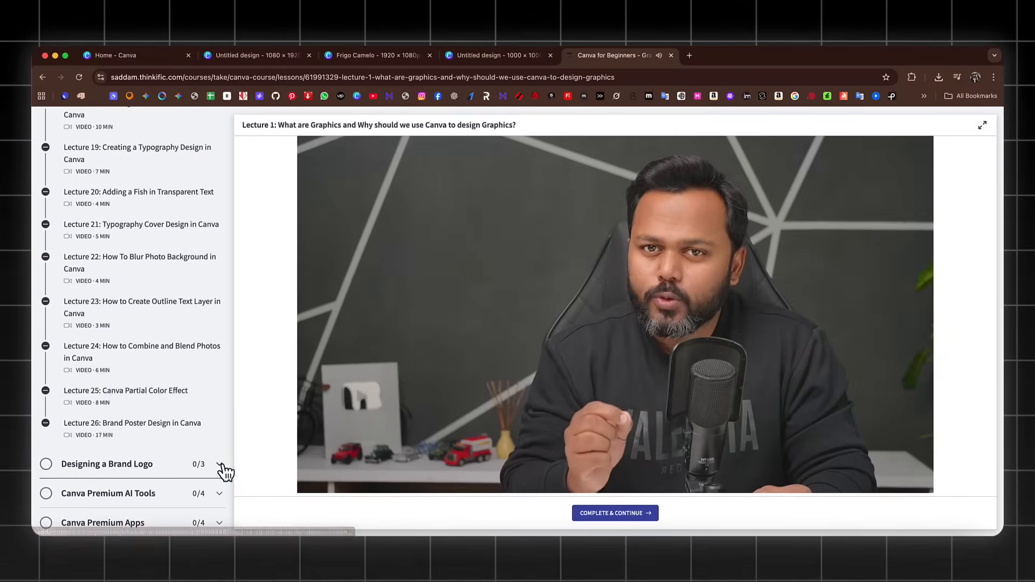
{"action": "left_click", "coordinate": [224, 471]}
{"action": "left_click", "coordinate": [223, 495]}
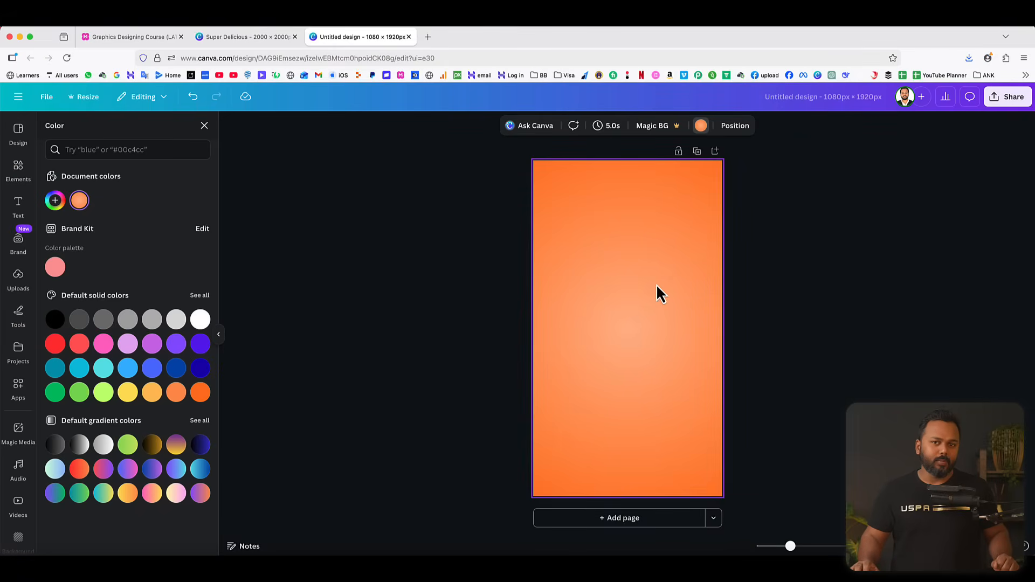
Switch to Finder, open the Fanta can .webp image from the Desktop folder and centre its preview window.
{"action": "left_click", "coordinate": [56, 555]}
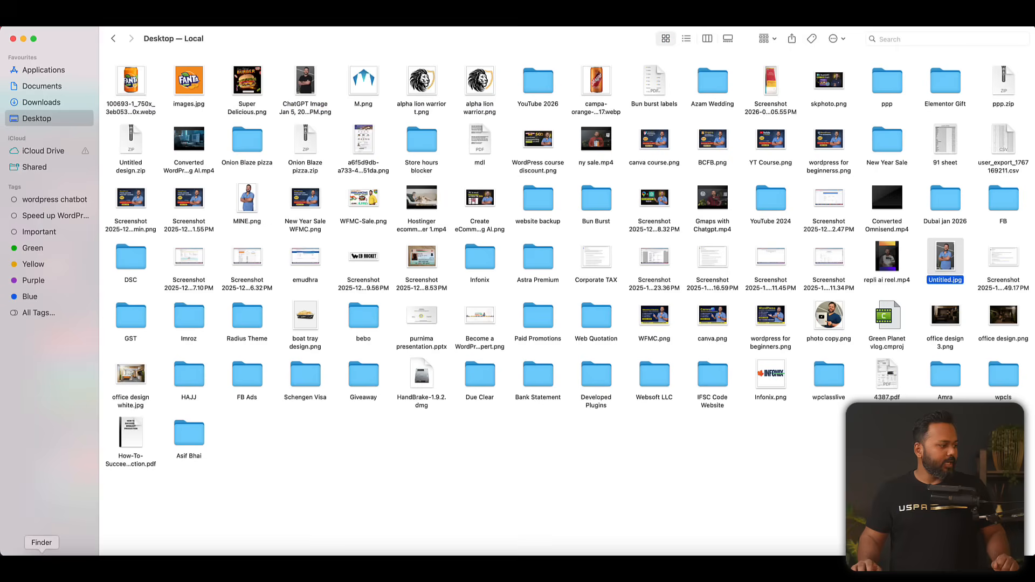
{"action": "left_click", "coordinate": [135, 89]}
{"action": "double_click", "coordinate": [134, 89]}
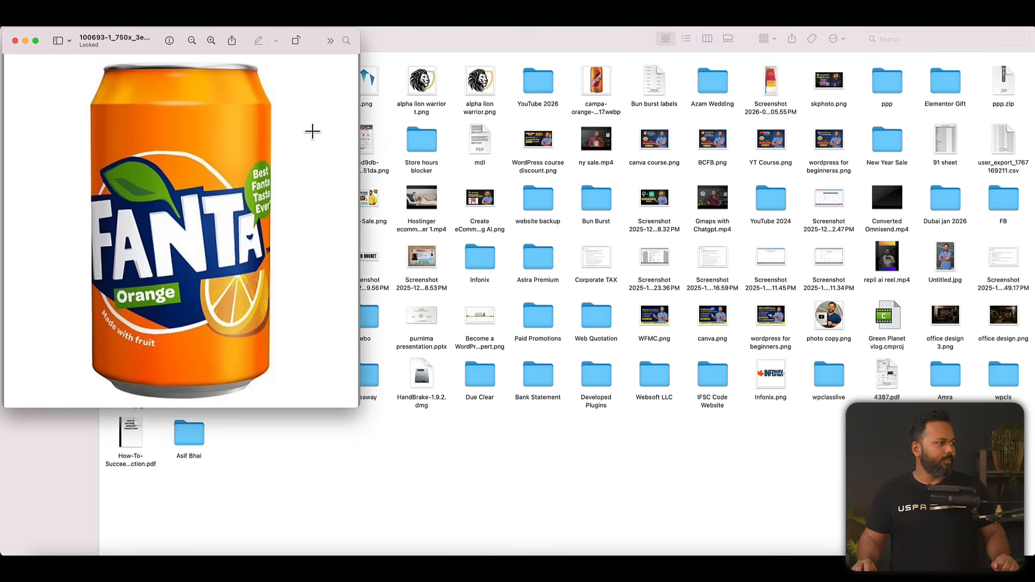
{"action": "left_click_drag", "start_coordinate": [159, 46], "coordinate": [507, 92]}
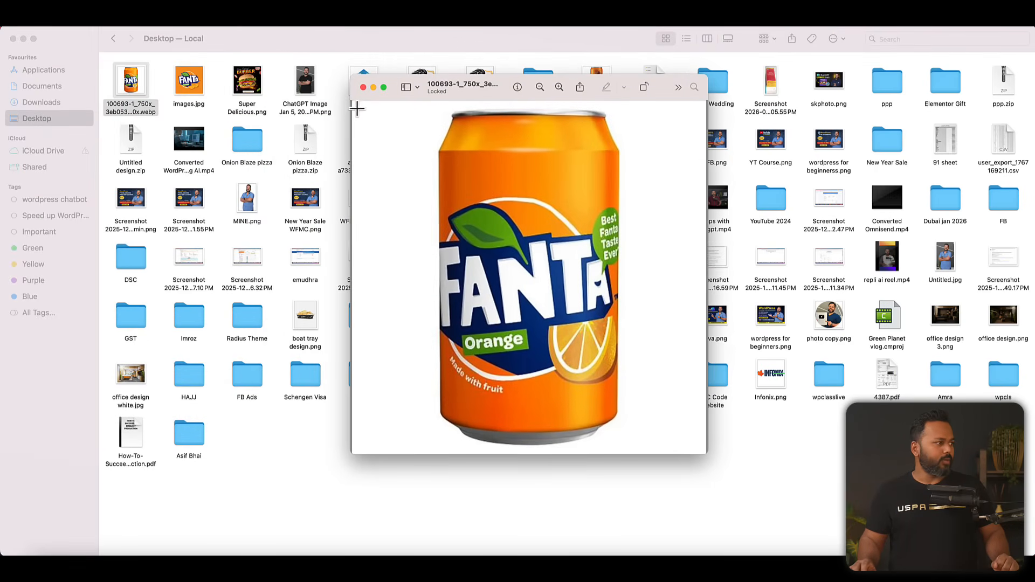
Leave the image preview and Finder, open ChatGPT in a new browser tab and attach the Fanta can .webp image from the Desktop.
{"action": "left_click", "coordinate": [363, 87]}
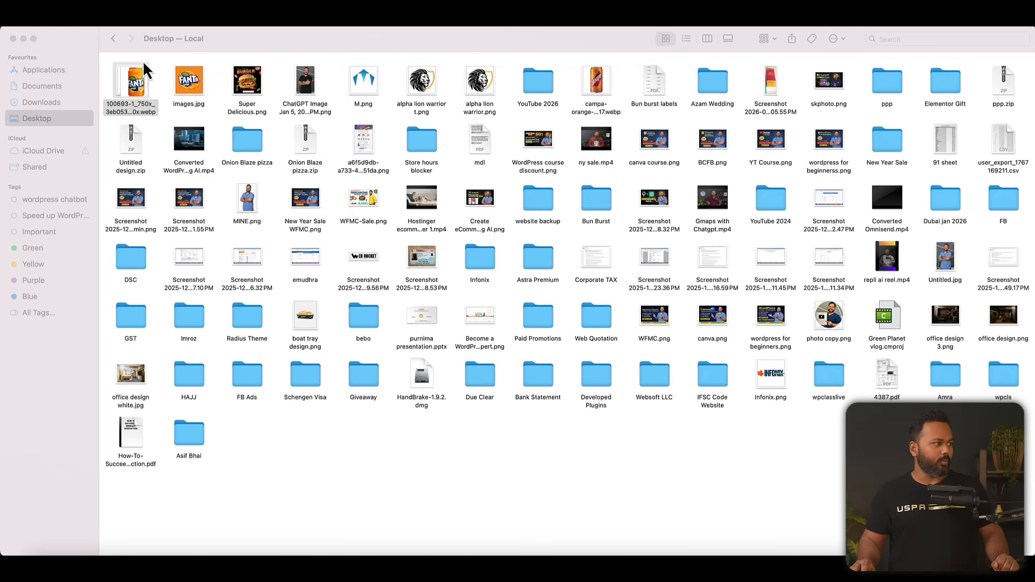
{"action": "left_click", "coordinate": [13, 39]}
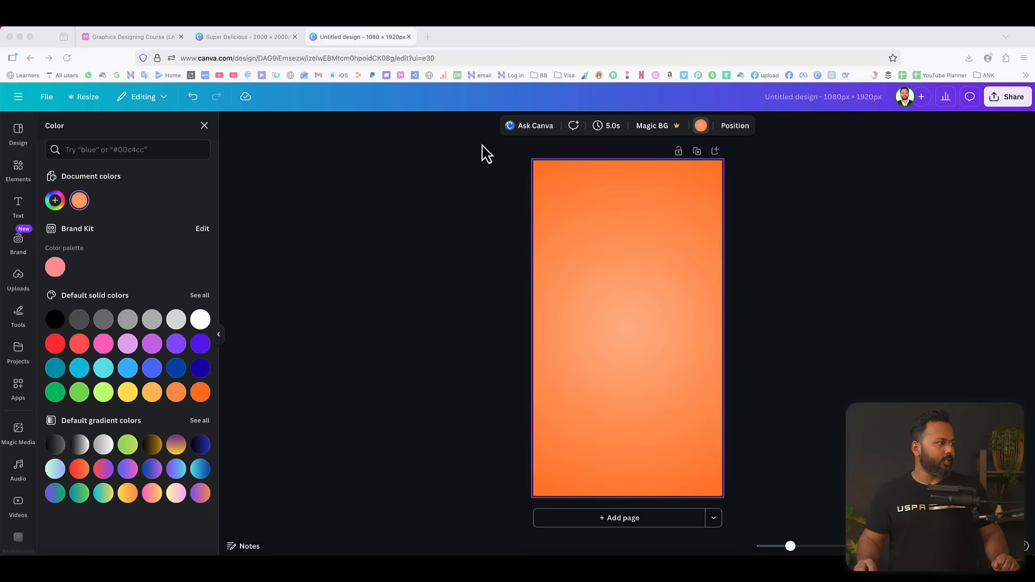
{"action": "left_click", "coordinate": [432, 41]}
{"action": "left_click", "coordinate": [832, 76]}
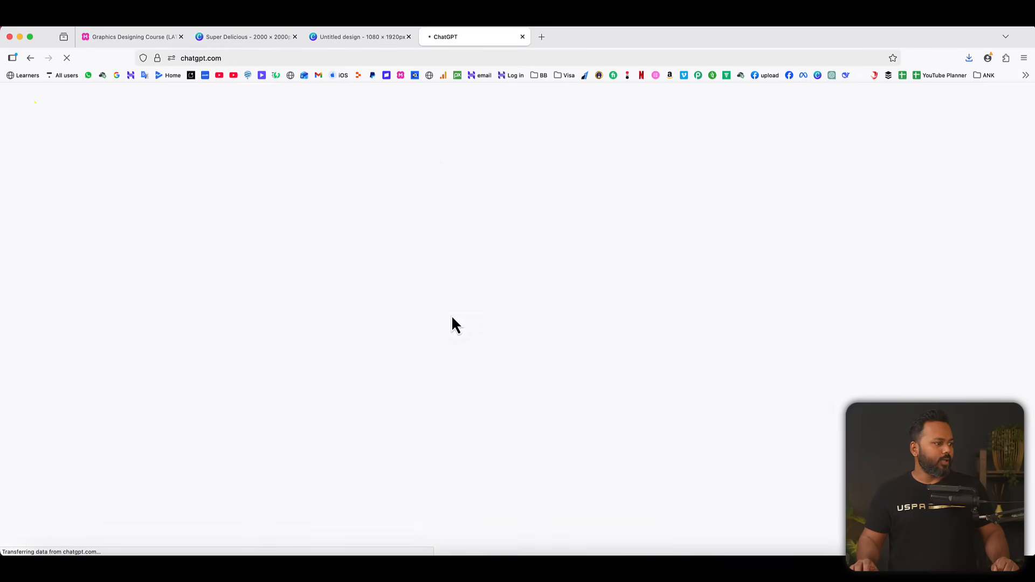
{"action": "left_click", "coordinate": [353, 296]}
{"action": "left_click", "coordinate": [367, 320]}
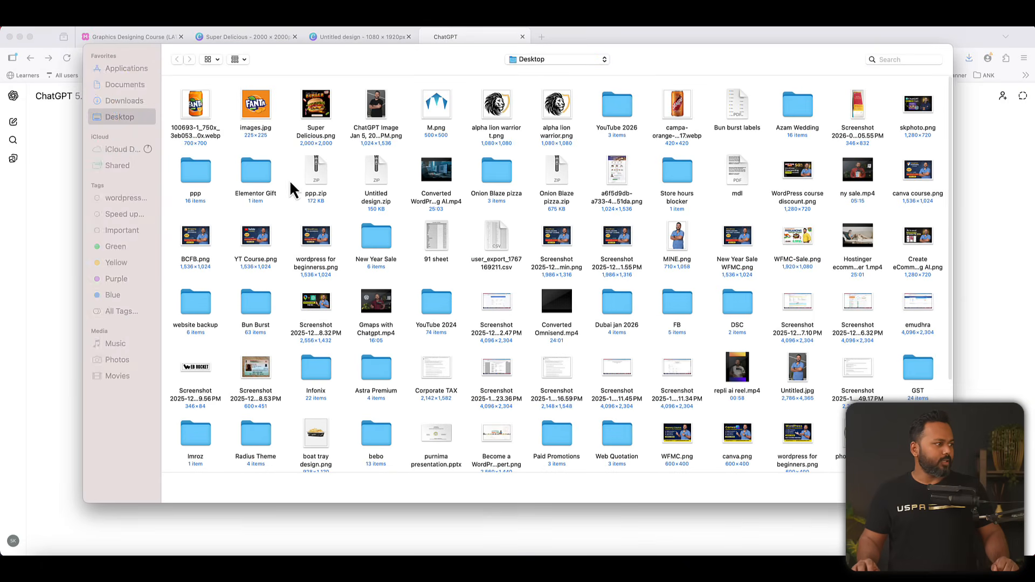
{"action": "double_click", "coordinate": [195, 106]}
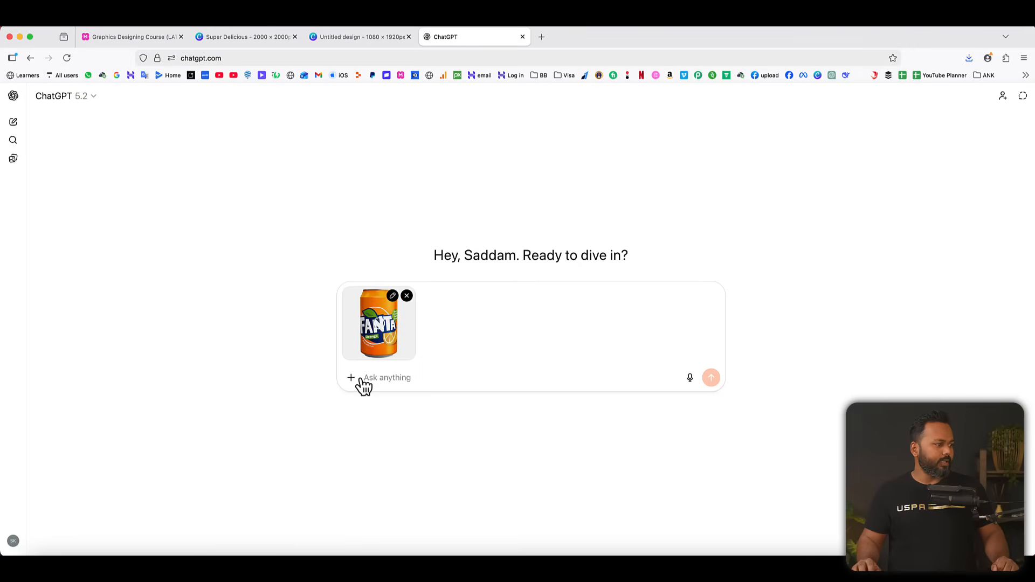
Generate an edited image with the prompt "Can you please add some water droplets on this can?" and download the result.
{"action": "left_click", "coordinate": [351, 378]}
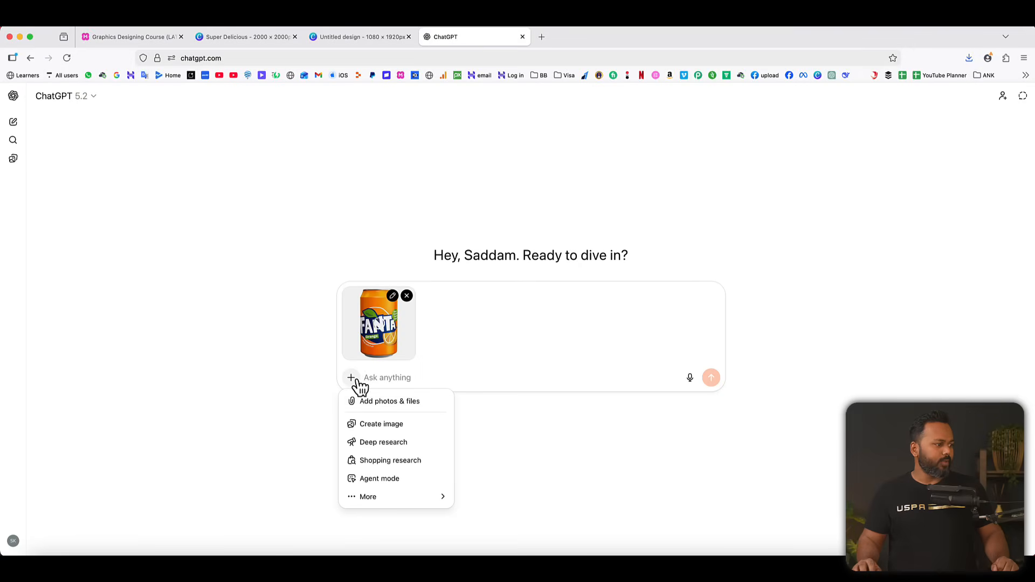
{"action": "left_click", "coordinate": [381, 424]}
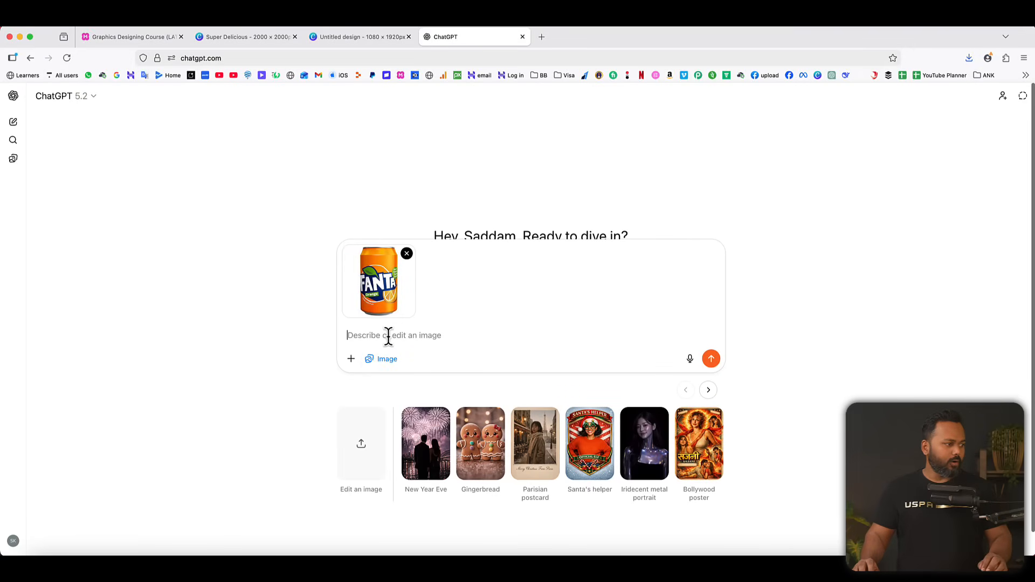
{"action": "type", "text": "c"}
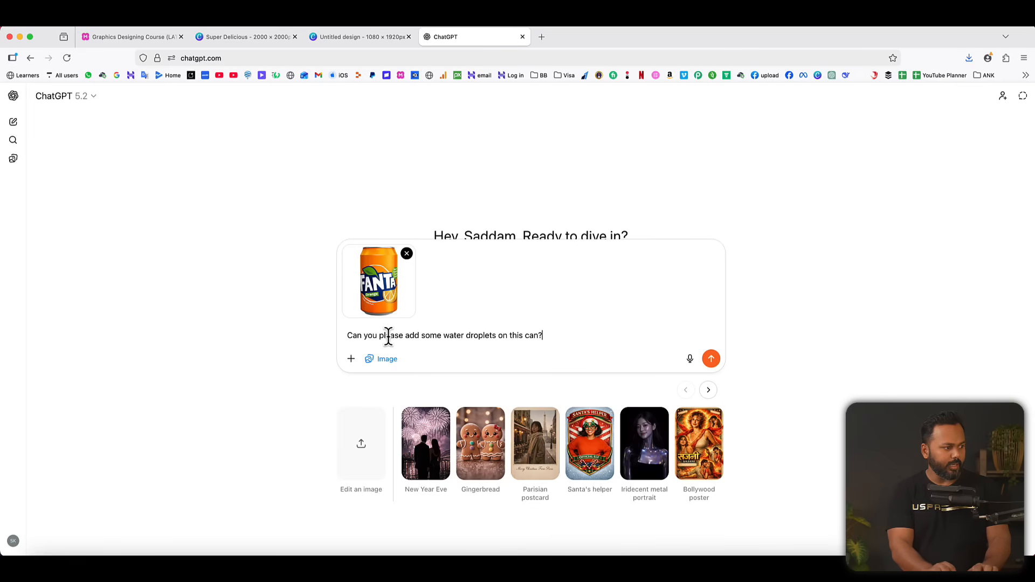
{"action": "left_click", "coordinate": [713, 359]}
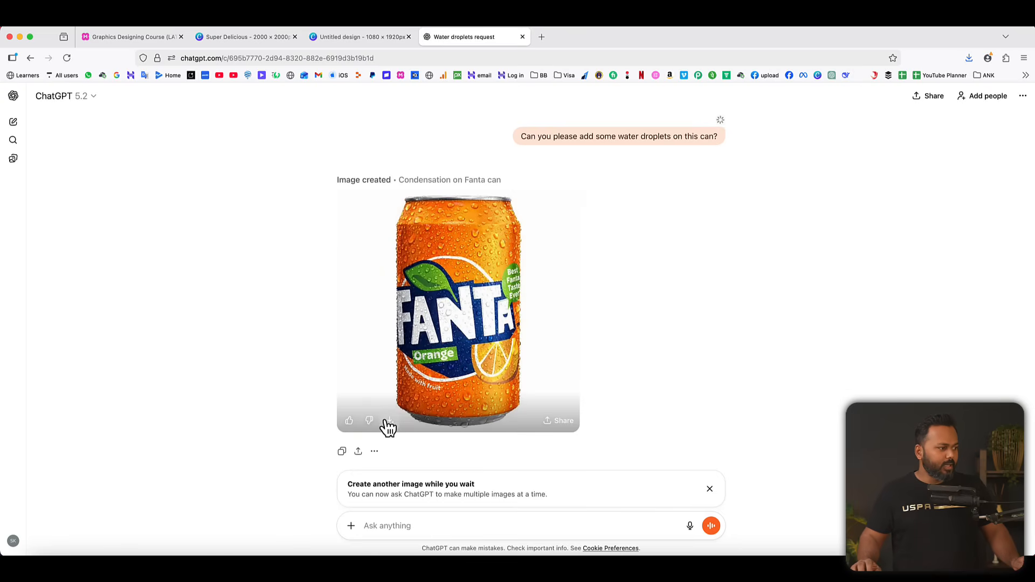
{"action": "key", "text": "Return"}
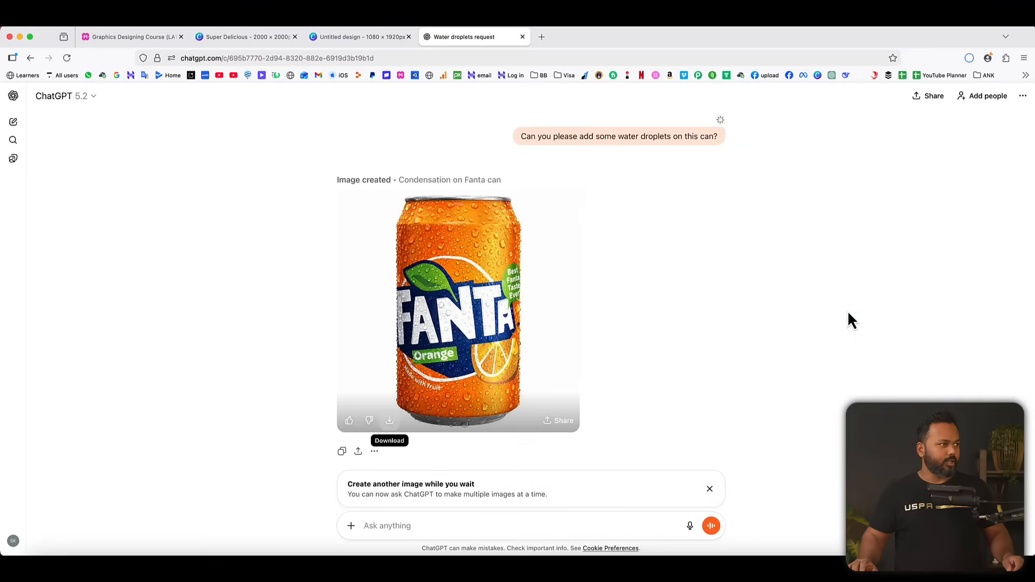
Switch back to the Canva design, upload the newest ChatGPT can image from the Desktop and place it on the page.
{"action": "left_click", "coordinate": [363, 37]}
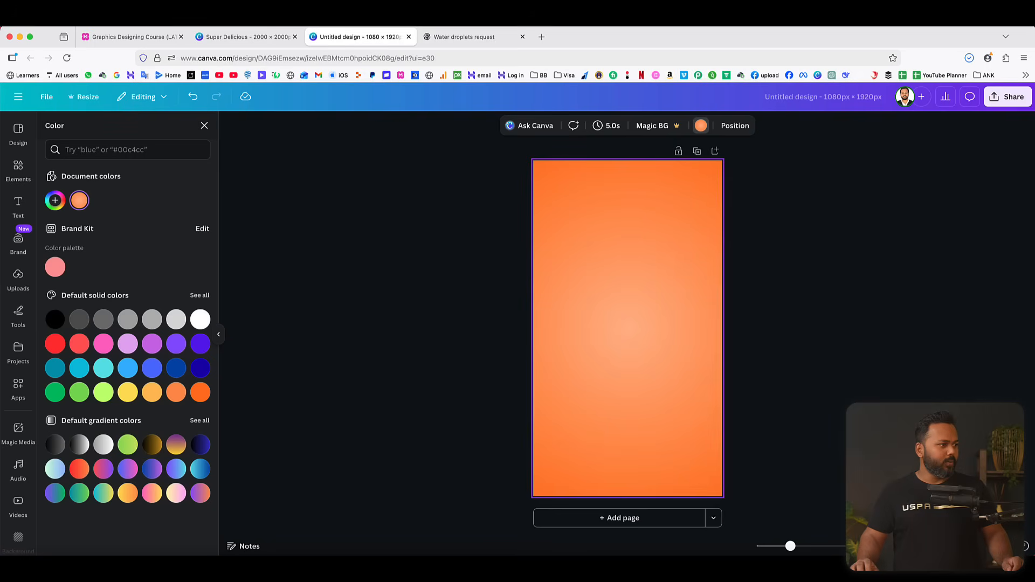
{"action": "left_click", "coordinate": [18, 277]}
{"action": "left_click", "coordinate": [115, 159]}
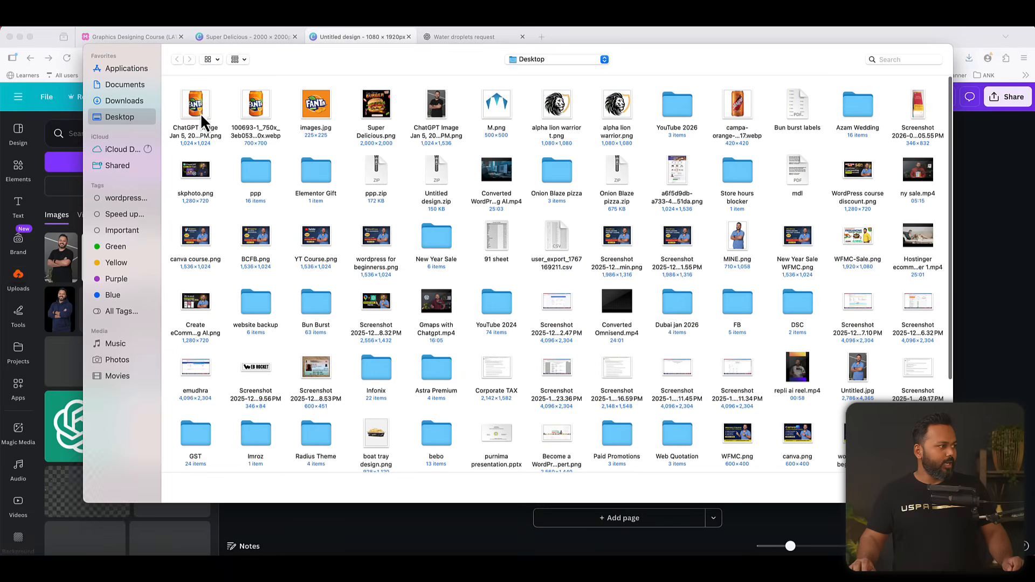
{"action": "left_click", "coordinate": [197, 104]}
{"action": "double_click", "coordinate": [196, 102]}
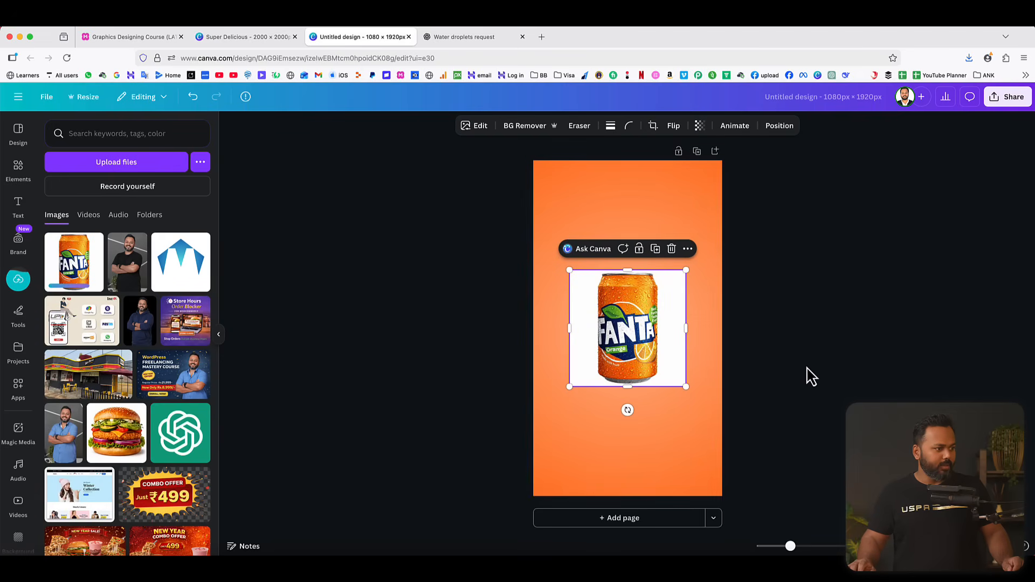
Remove the can image's white background and crop the empty space on both sides of the can.
{"action": "left_click", "coordinate": [532, 129]}
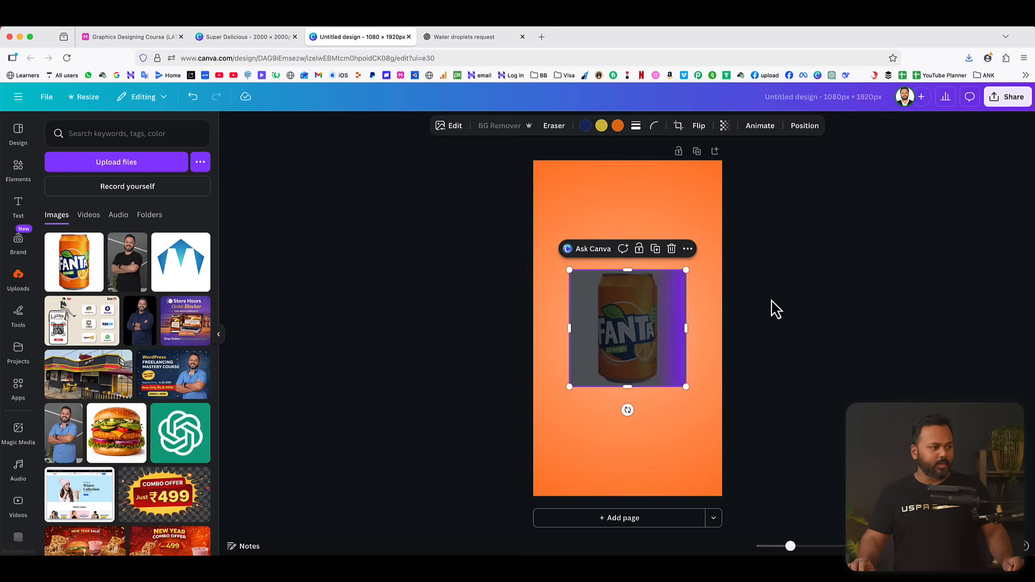
{"action": "left_click_drag", "start_coordinate": [685, 328], "coordinate": [665, 328]}
{"action": "left_click_drag", "start_coordinate": [570, 331], "coordinate": [592, 330]}
Tilt the can about 12.8° clockwise, enlarge it to about 524 × 830 px and centre it on the page.
{"action": "left_click_drag", "start_coordinate": [630, 409], "coordinate": [611, 409]}
{"action": "left_click_drag", "start_coordinate": [677, 281], "coordinate": [697, 259]}
{"action": "left_click_drag", "start_coordinate": [642, 334], "coordinate": [635, 333]}
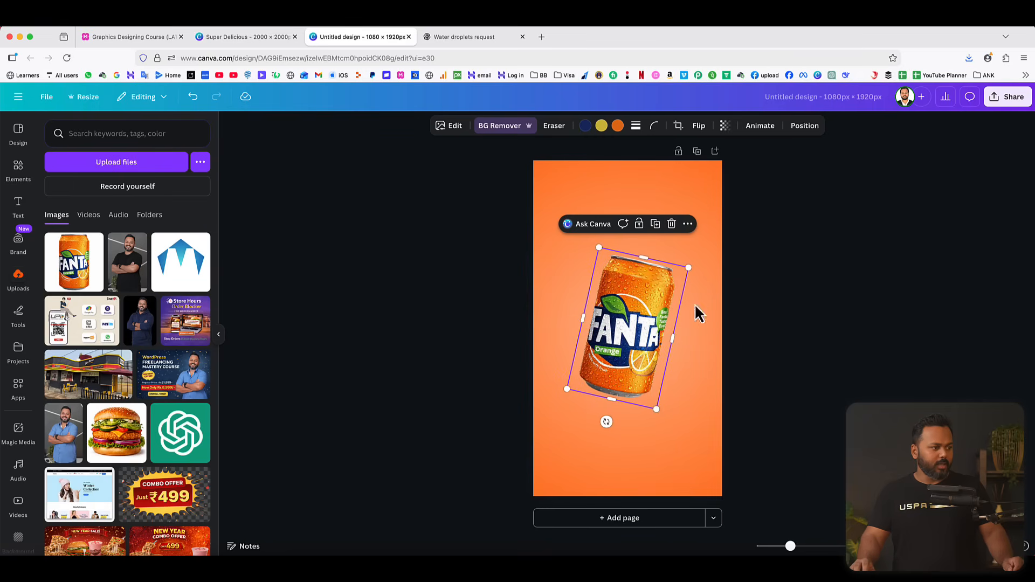
{"action": "left_click", "coordinate": [773, 276]}
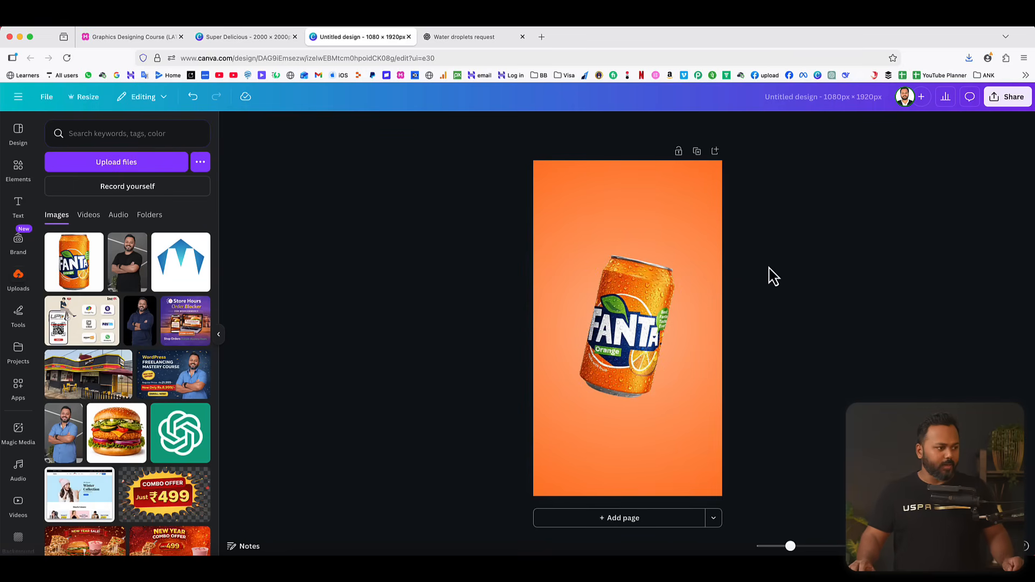
Add a heading reading "ORANGE", move it just above the can and colour it white.
{"action": "left_click", "coordinate": [19, 210]}
{"action": "left_click", "coordinate": [115, 299]}
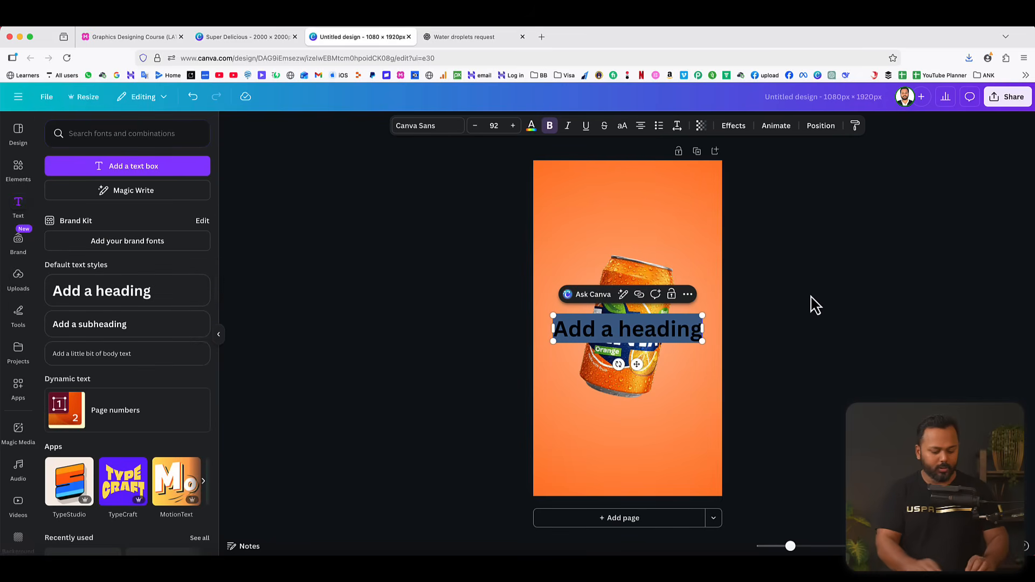
{"action": "type", "text": "ORANGE"}
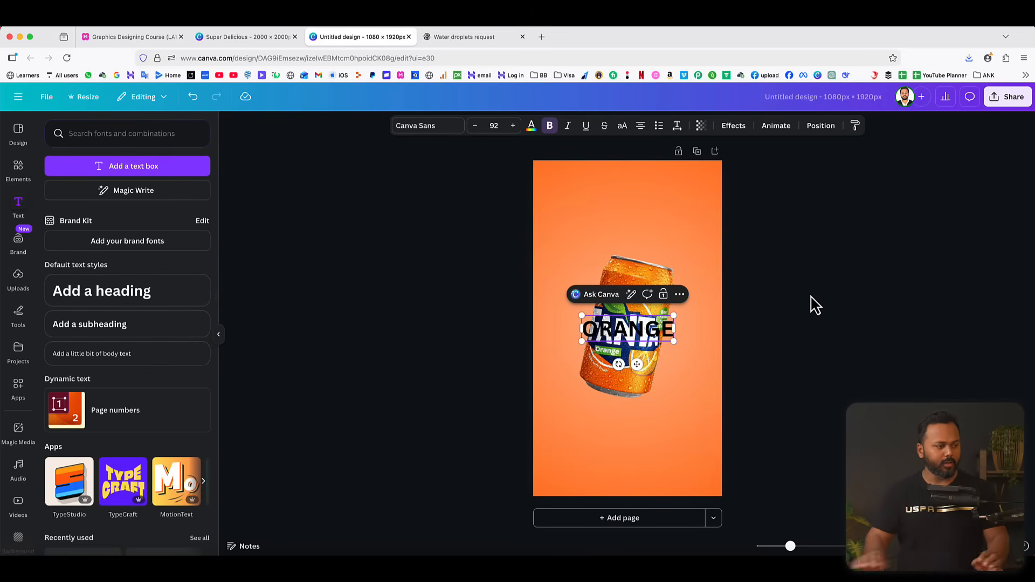
{"action": "left_click", "coordinate": [811, 303]}
{"action": "left_click_drag", "start_coordinate": [633, 330], "coordinate": [638, 249]}
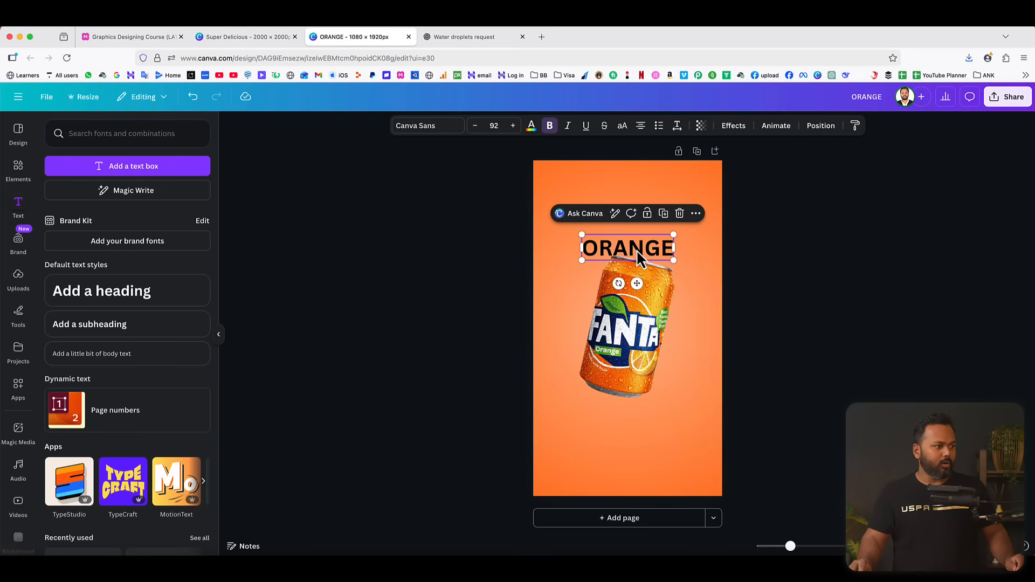
{"action": "left_click", "coordinate": [530, 127]}
{"action": "left_click", "coordinate": [79, 321]}
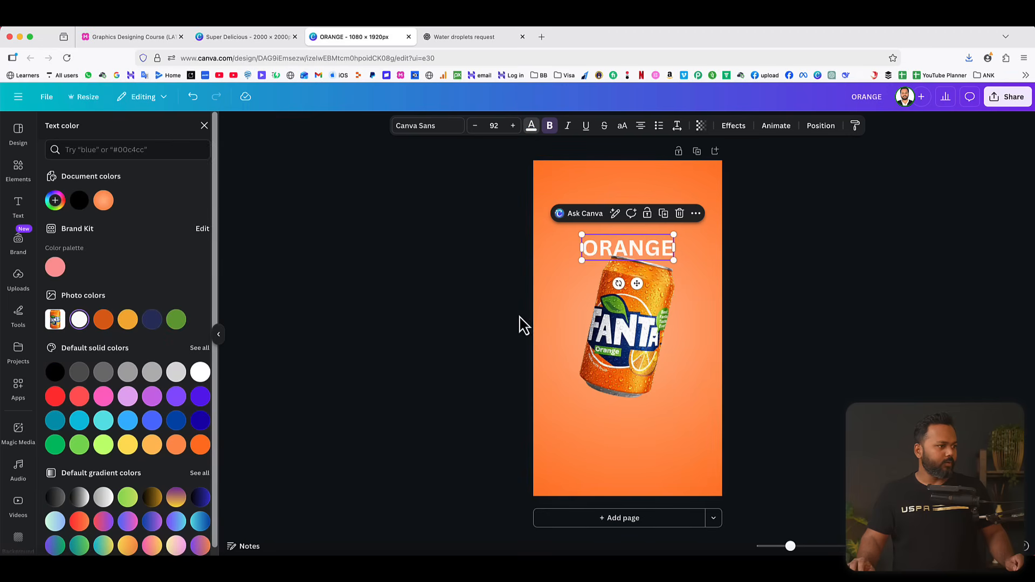
Search the fonts for "bold" and set the ORANGE heading in Zuume Rough Bold.
{"action": "left_click", "coordinate": [413, 125]}
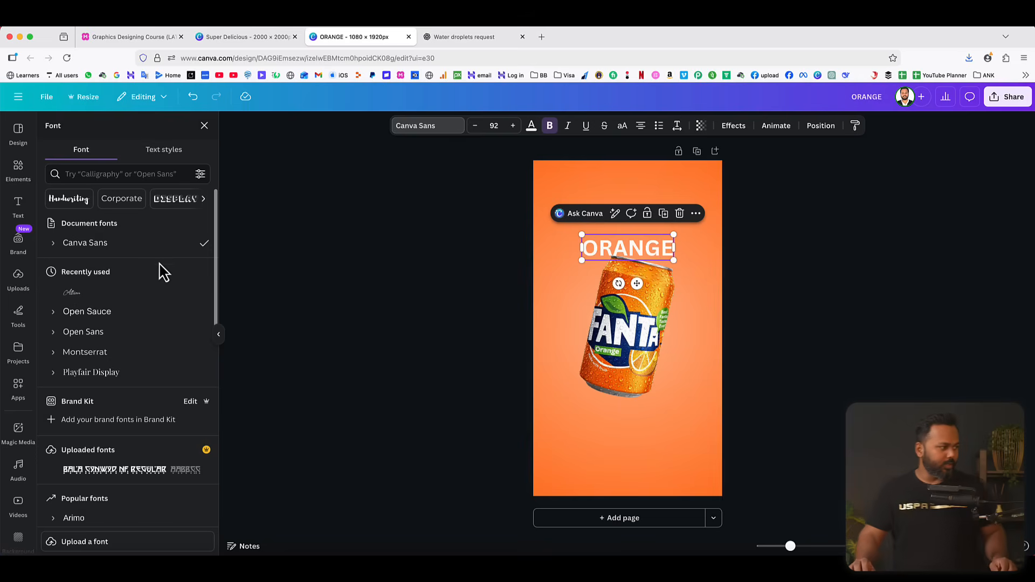
{"action": "left_click", "coordinate": [115, 174]}
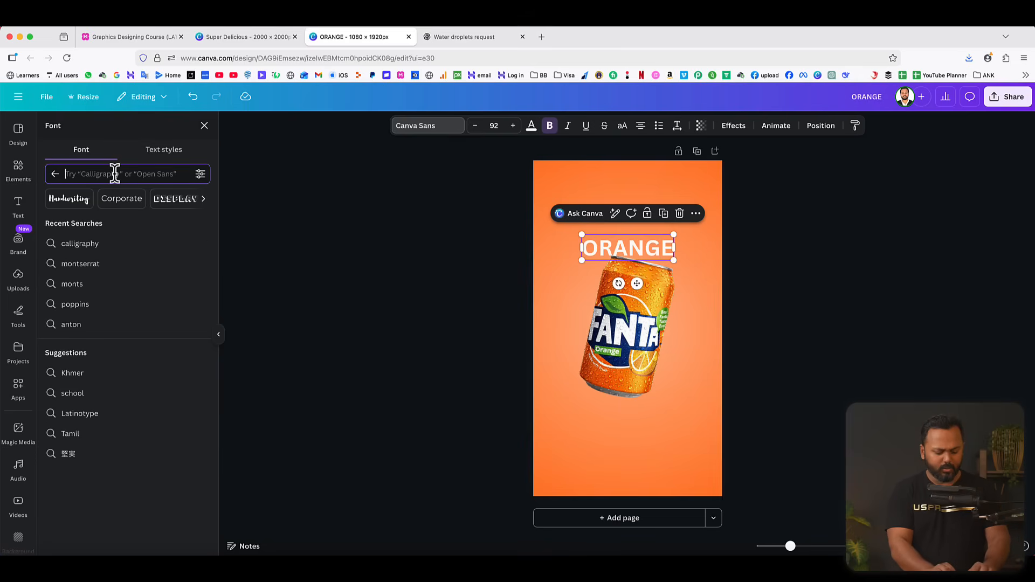
{"action": "type", "text": "bold"}
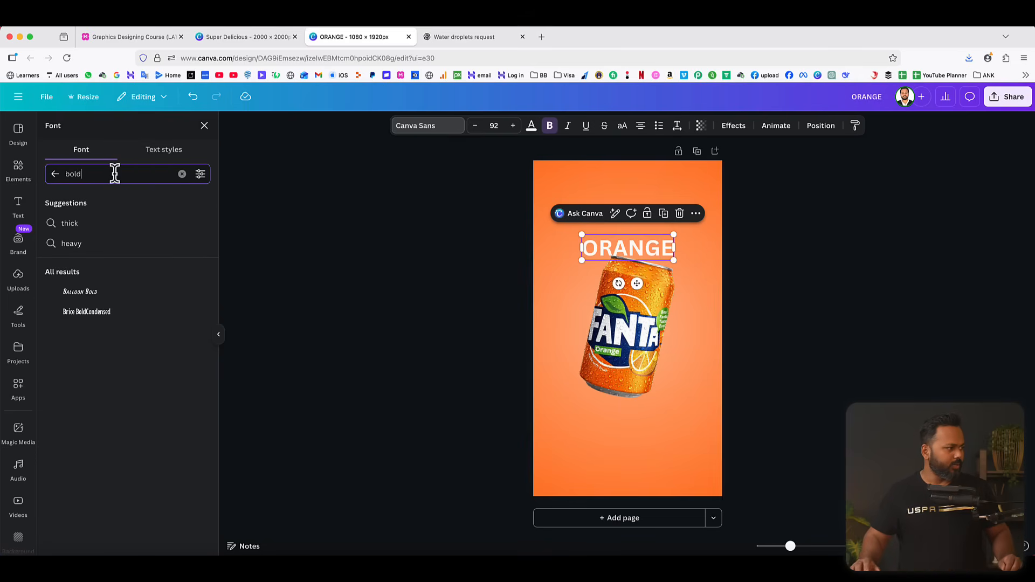
{"action": "scroll", "coordinate": [113, 334], "scroll_direction": "down", "scroll_amount": 1}
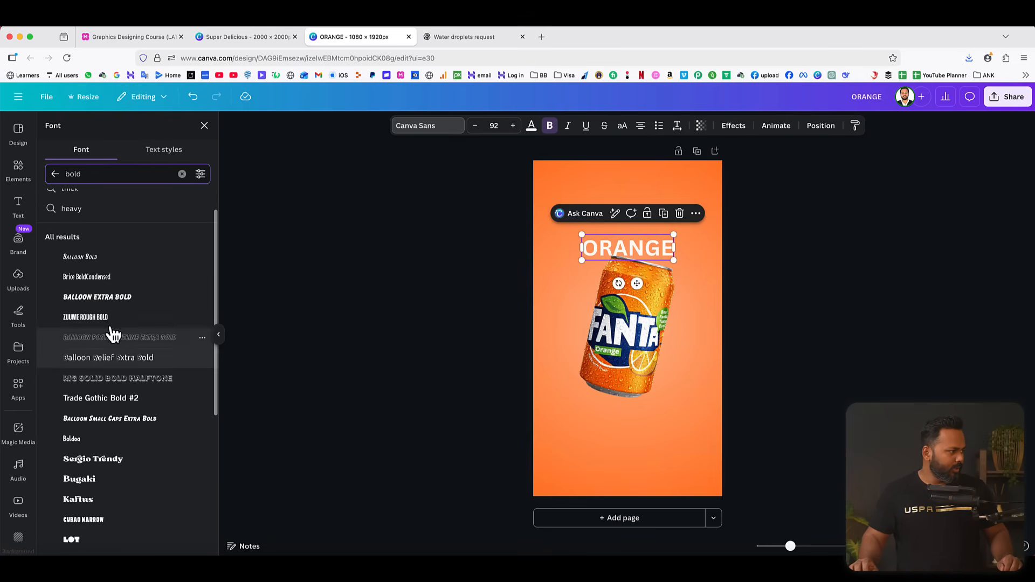
{"action": "left_click", "coordinate": [105, 317]}
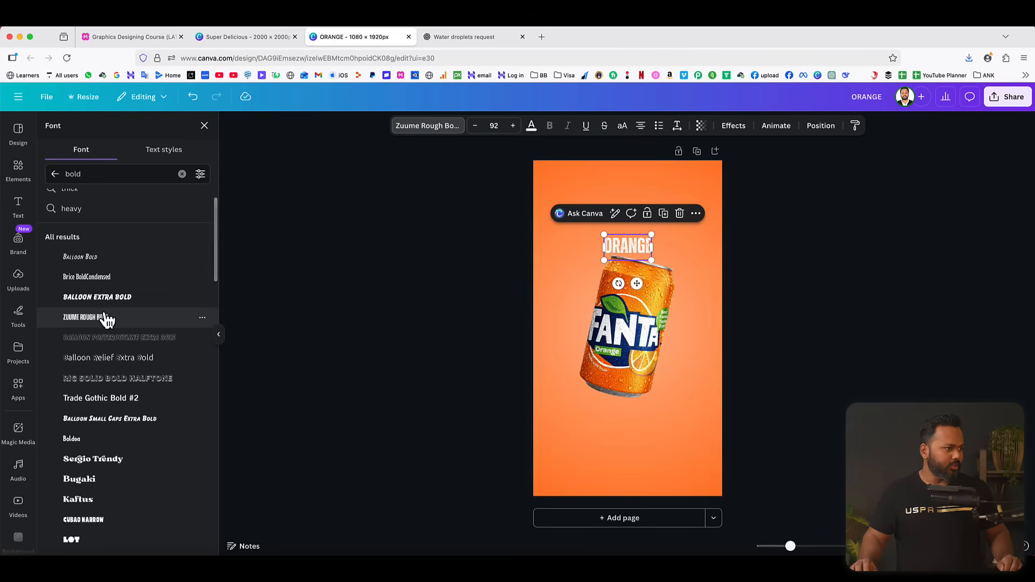
Enlarge the ORANGE heading to about size 226 and position it so it overlaps the top of the can.
{"action": "left_click_drag", "start_coordinate": [652, 260], "coordinate": [718, 285]}
{"action": "left_click_drag", "start_coordinate": [670, 258], "coordinate": [642, 246]}
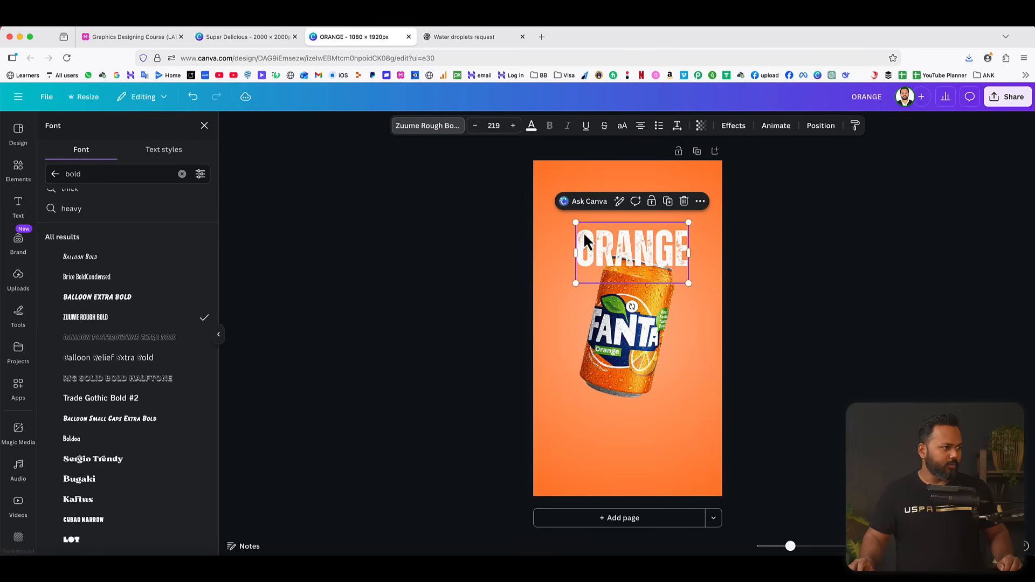
{"action": "left_click_drag", "start_coordinate": [574, 223], "coordinate": [571, 221]}
{"action": "left_click_drag", "start_coordinate": [662, 246], "coordinate": [653, 254]}
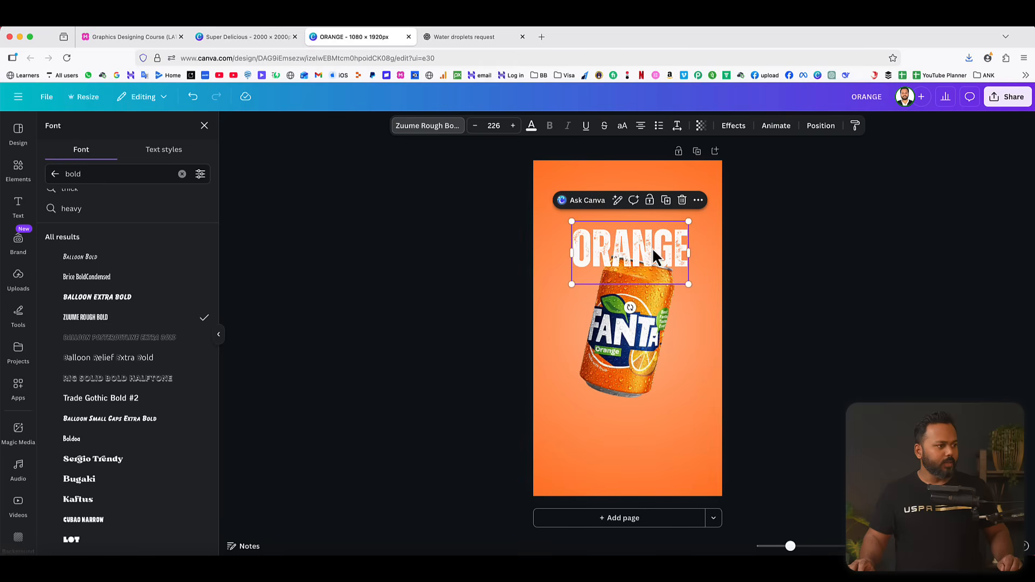
Right-align the heading text and delete its first letter so it reads "RANGE".
{"action": "left_click", "coordinate": [643, 129]}
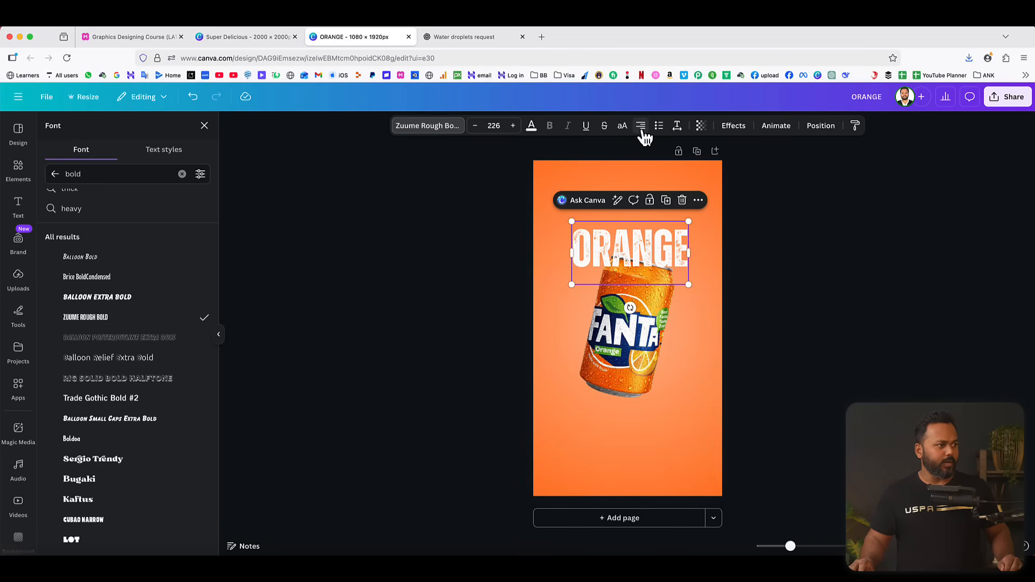
{"action": "left_click", "coordinate": [743, 259]}
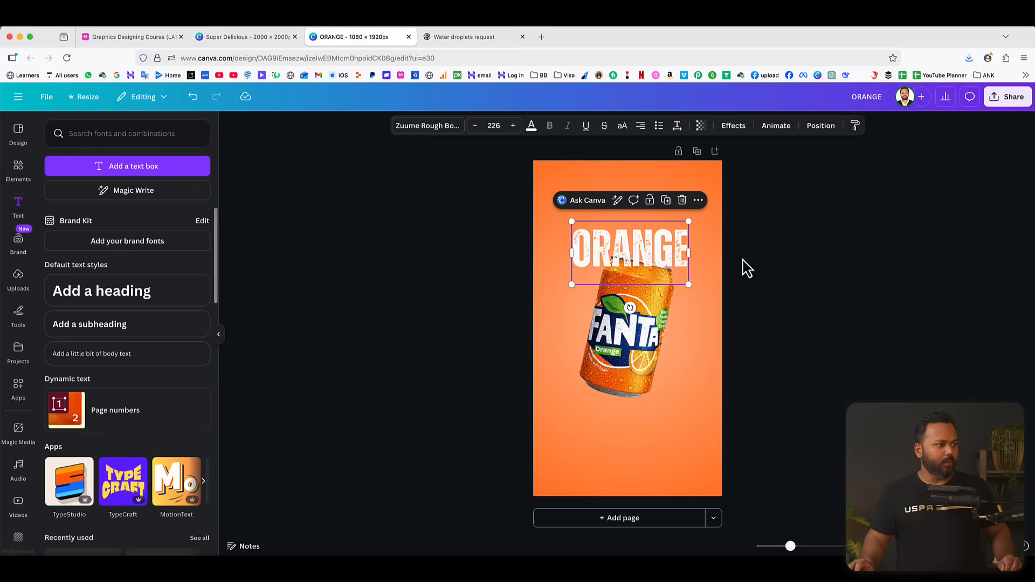
{"action": "left_click", "coordinate": [592, 249]}
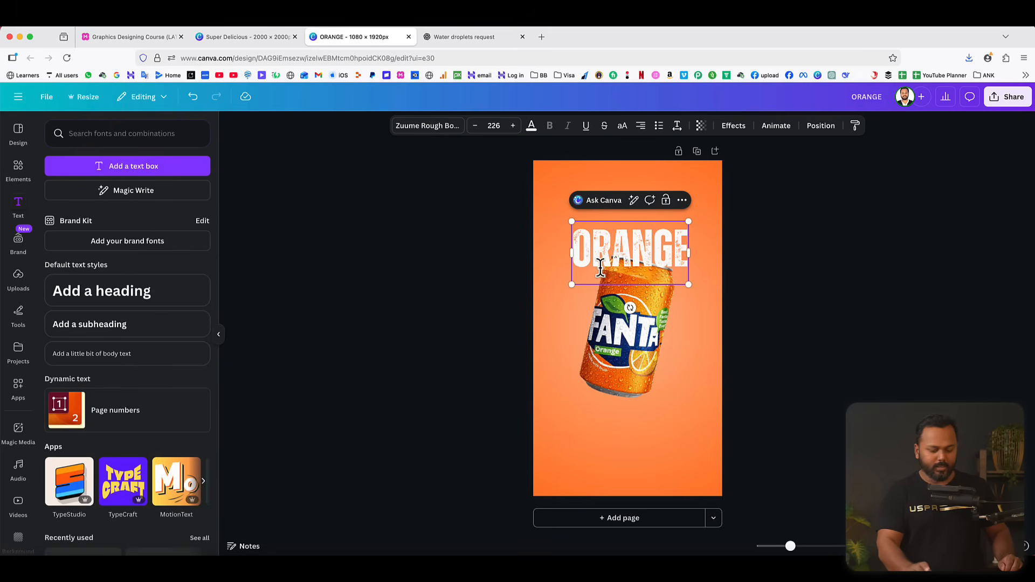
{"action": "key", "text": "BackSpace"}
{"action": "left_click", "coordinate": [769, 270]}
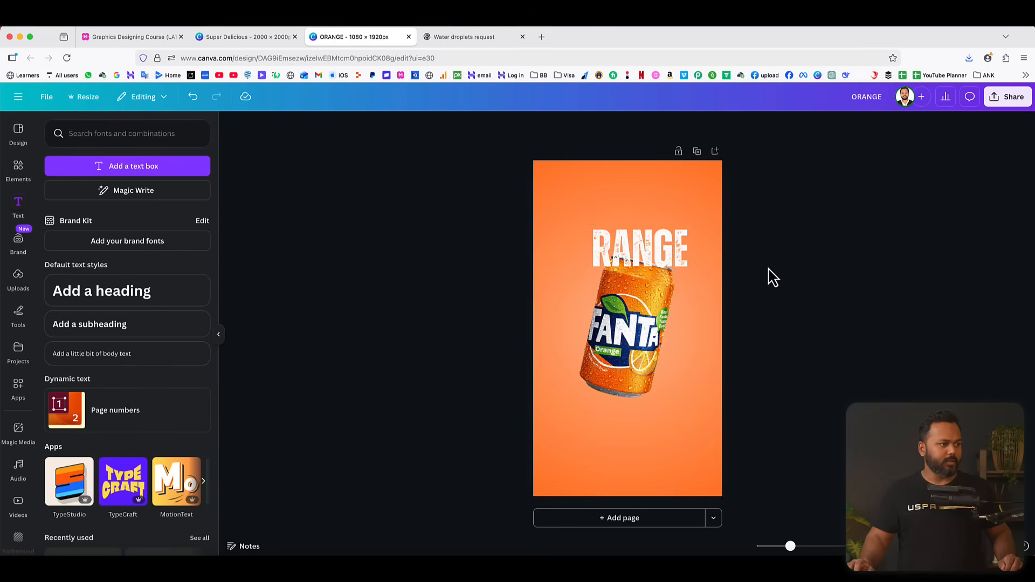
Bring the Fanta can to the front so it sits over the RANGE text.
{"action": "left_click", "coordinate": [641, 331]}
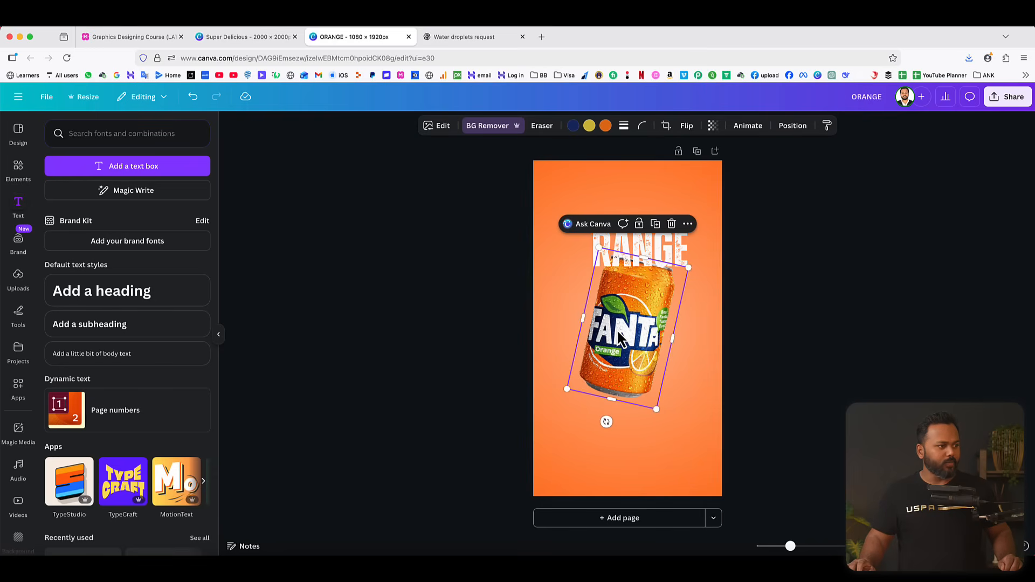
{"action": "left_click", "coordinate": [791, 128]}
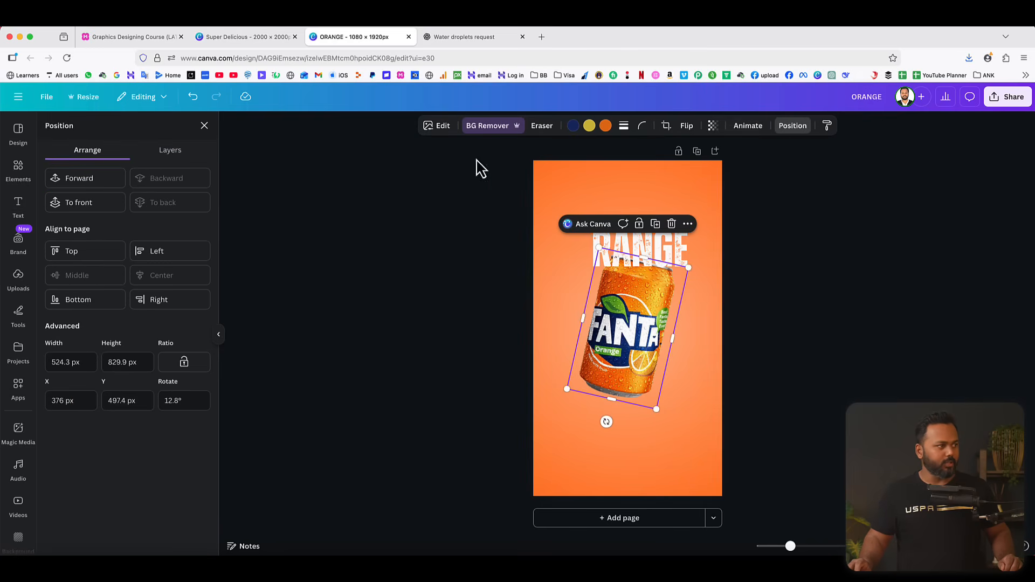
{"action": "left_click", "coordinate": [88, 215]}
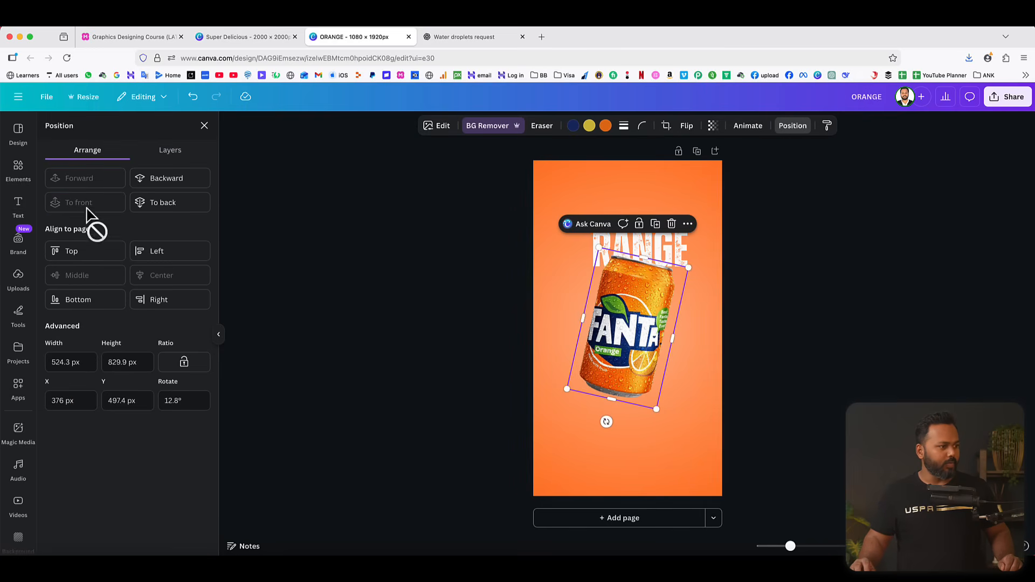
{"action": "left_click", "coordinate": [782, 292]}
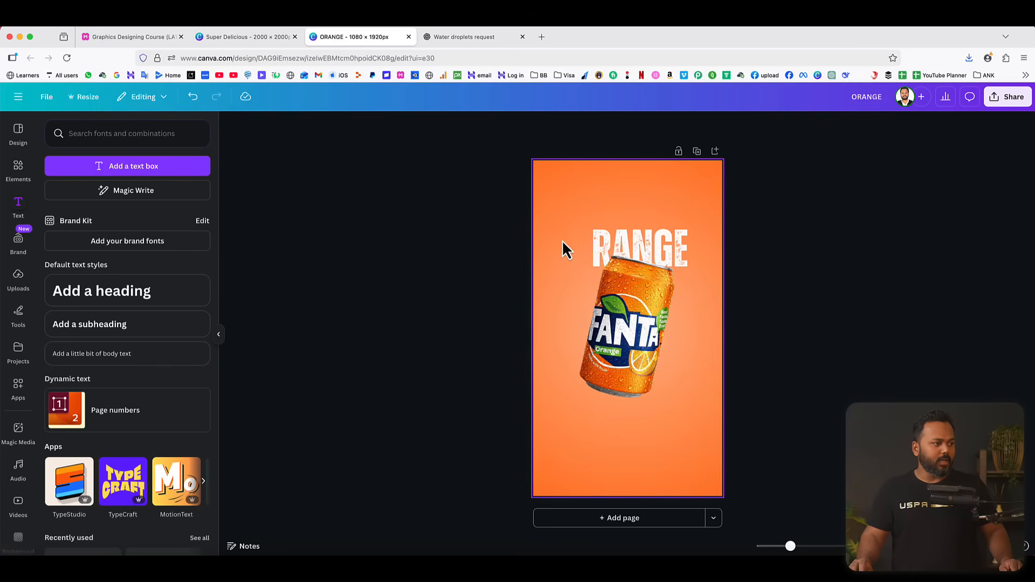
Search the elements for "orange slice" and add a round orange slice graphic to the page.
{"action": "left_click", "coordinate": [16, 178]}
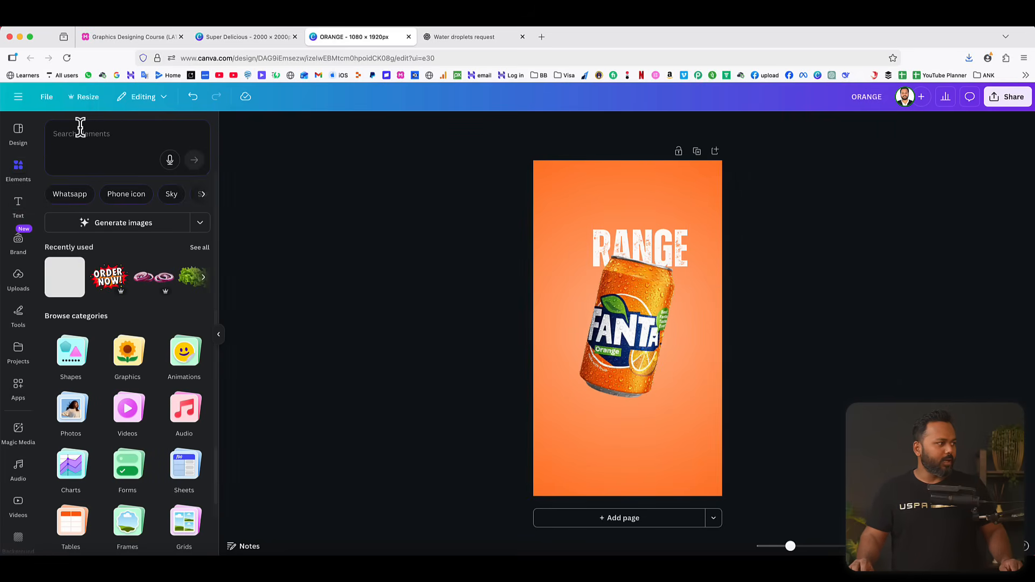
{"action": "left_click", "coordinate": [80, 128]}
{"action": "type", "text": "orange juice"}
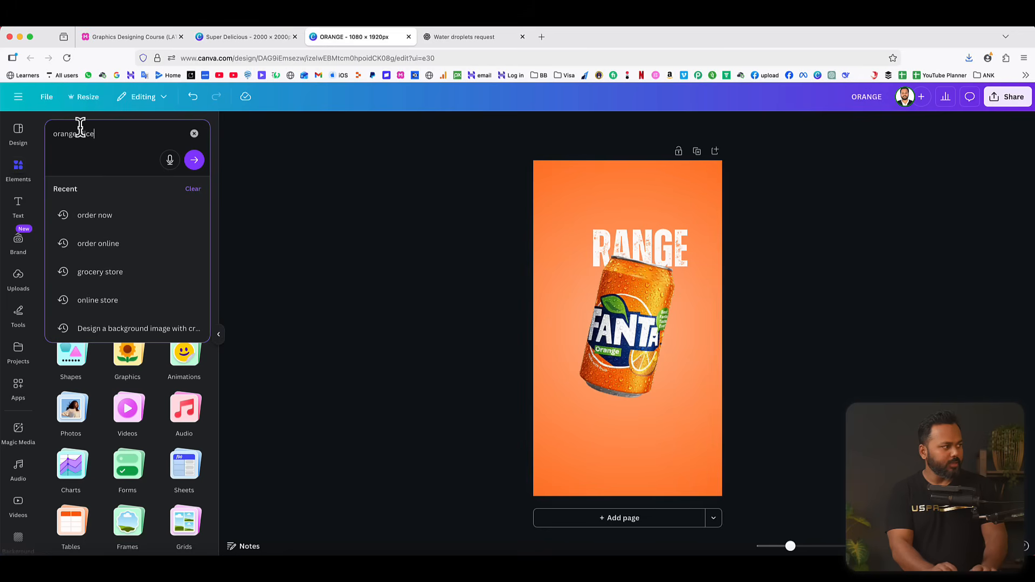
{"action": "key", "text": "Return"}
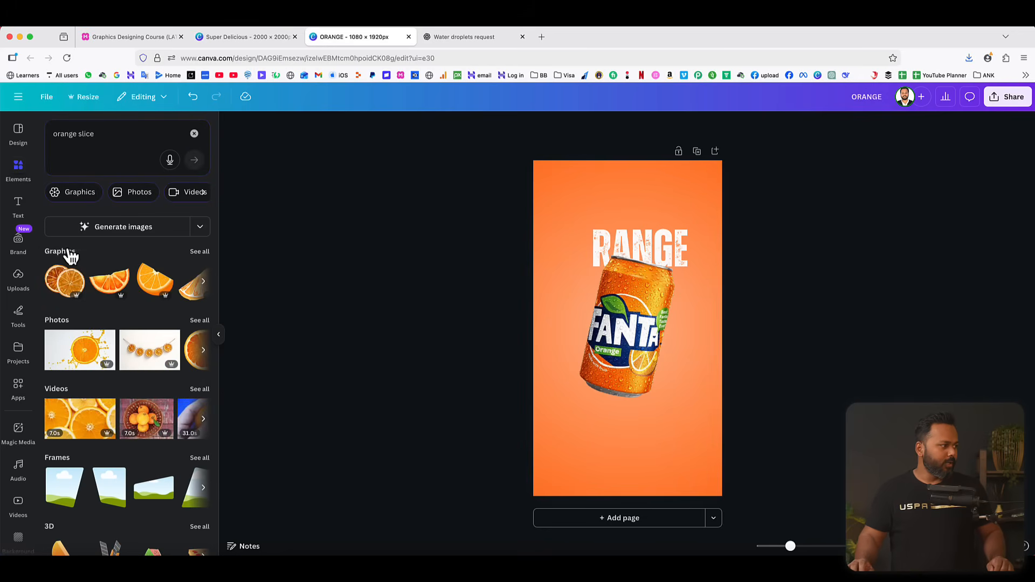
{"action": "left_click", "coordinate": [197, 252]}
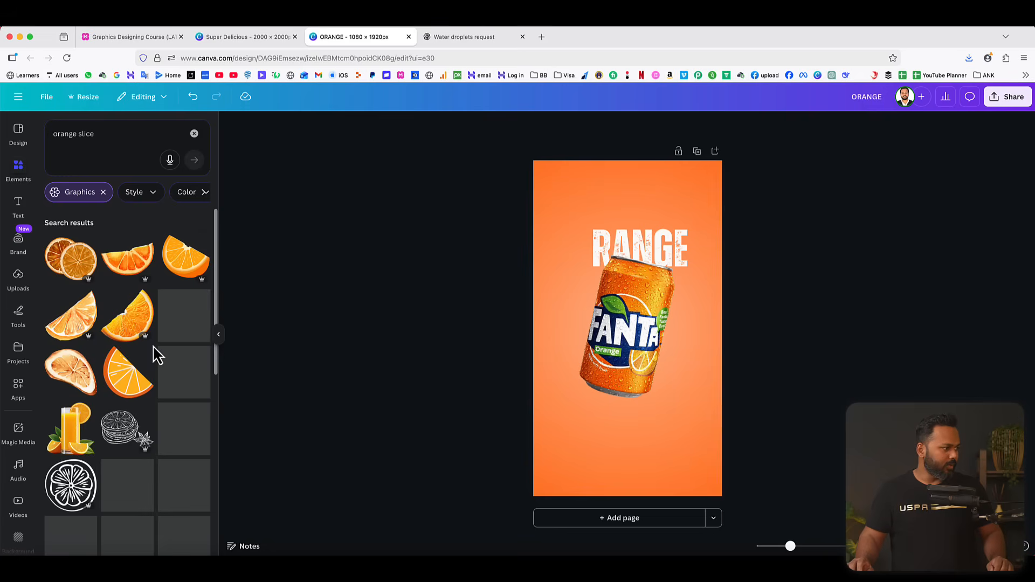
{"action": "scroll", "coordinate": [158, 353], "scroll_direction": "down", "scroll_amount": 5}
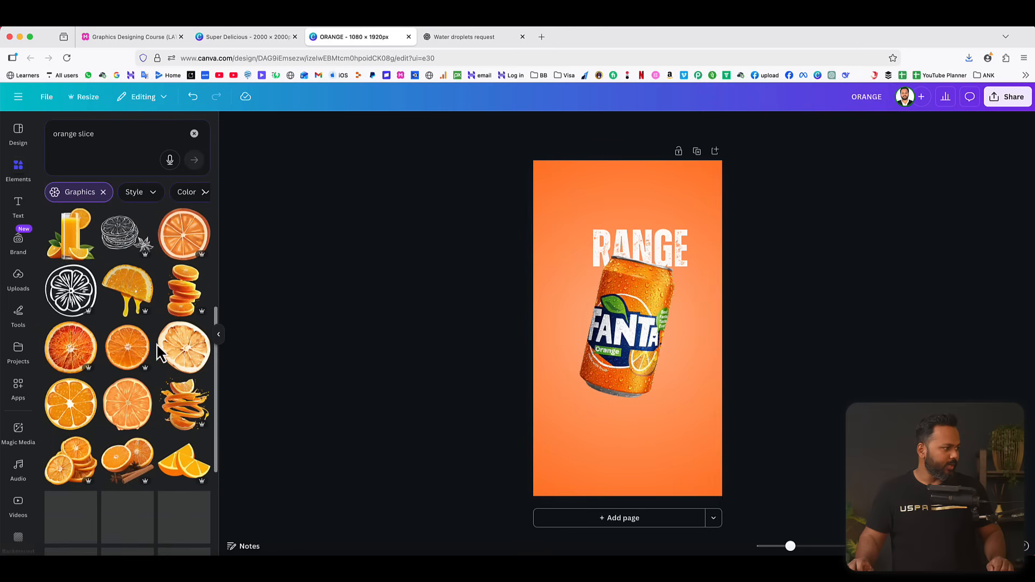
{"action": "left_click", "coordinate": [129, 344]}
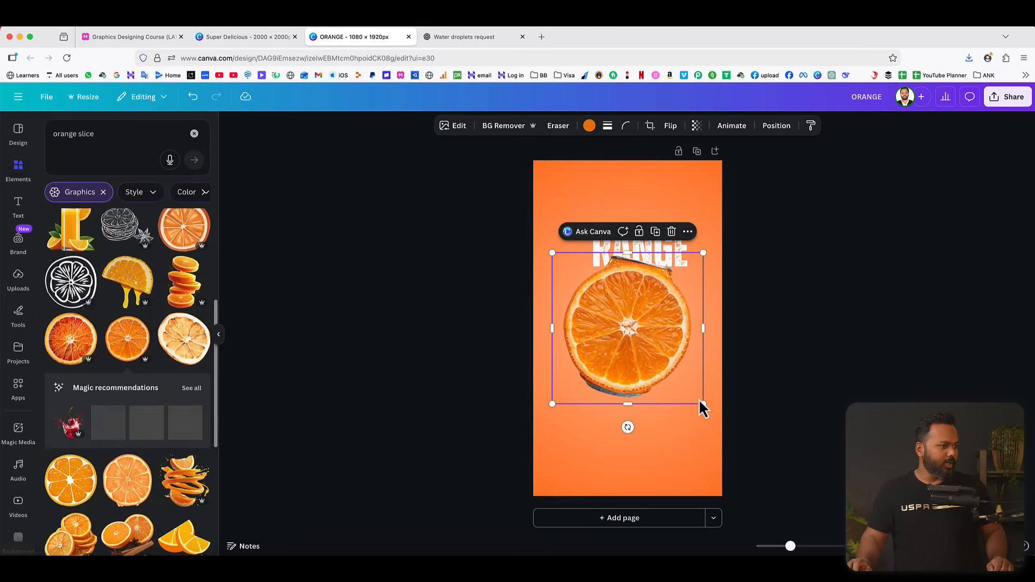
Shrink the orange slice to letter height and place it before RANGE as the letter O.
{"action": "left_click_drag", "start_coordinate": [700, 406], "coordinate": [618, 334]}
{"action": "left_click_drag", "start_coordinate": [587, 293], "coordinate": [582, 258]}
{"action": "left_click_drag", "start_coordinate": [627, 300], "coordinate": [600, 274]}
{"action": "left_click_drag", "start_coordinate": [572, 247], "coordinate": [574, 248]}
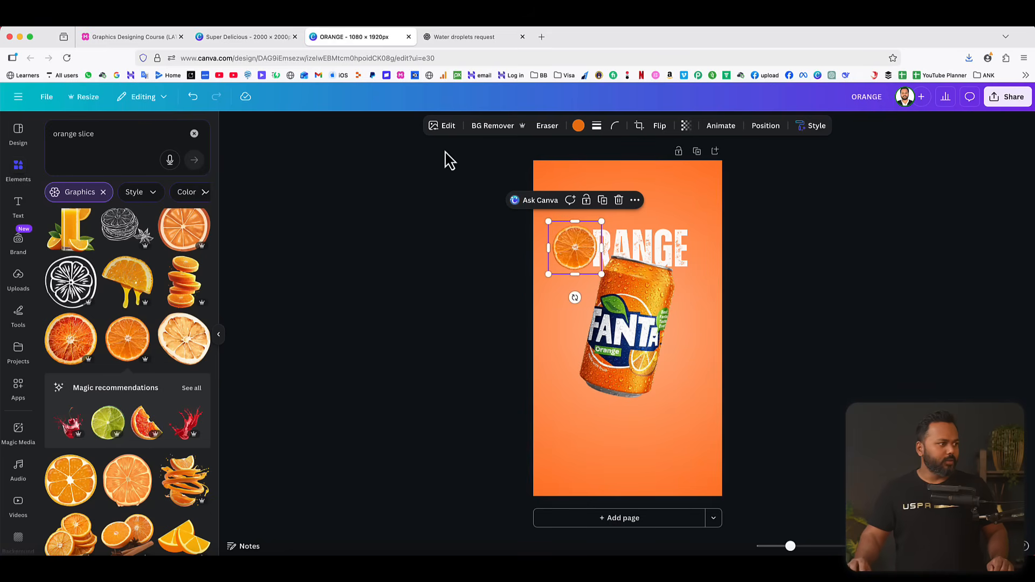
Give the orange slice a white (#FFFFFF) Outline shadow of size 37 and slightly adjust the slice's size beside RANGE.
{"action": "left_click", "coordinate": [443, 128]}
{"action": "scroll", "coordinate": [97, 482], "scroll_direction": "down", "scroll_amount": 2}
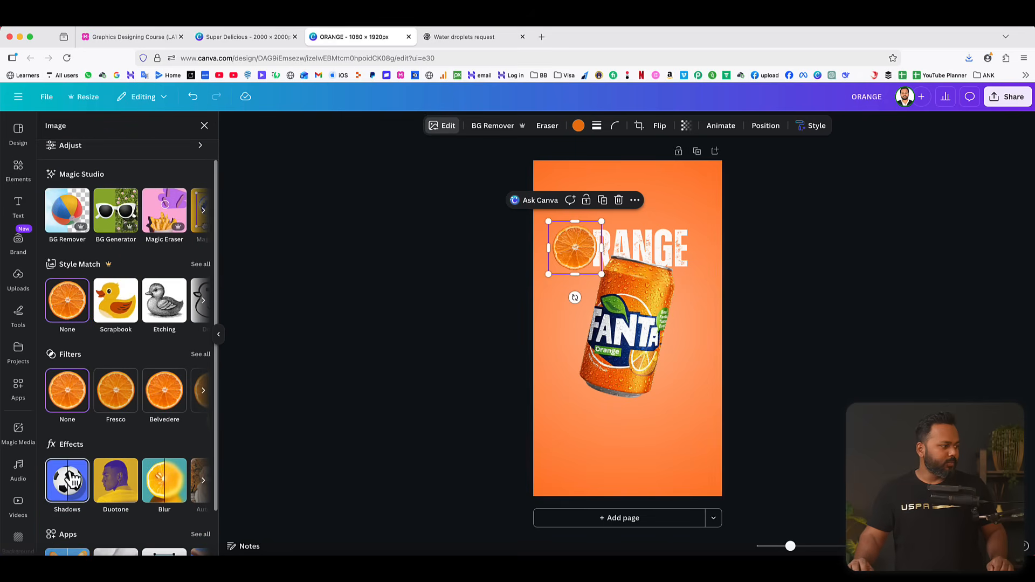
{"action": "left_click", "coordinate": [67, 485]}
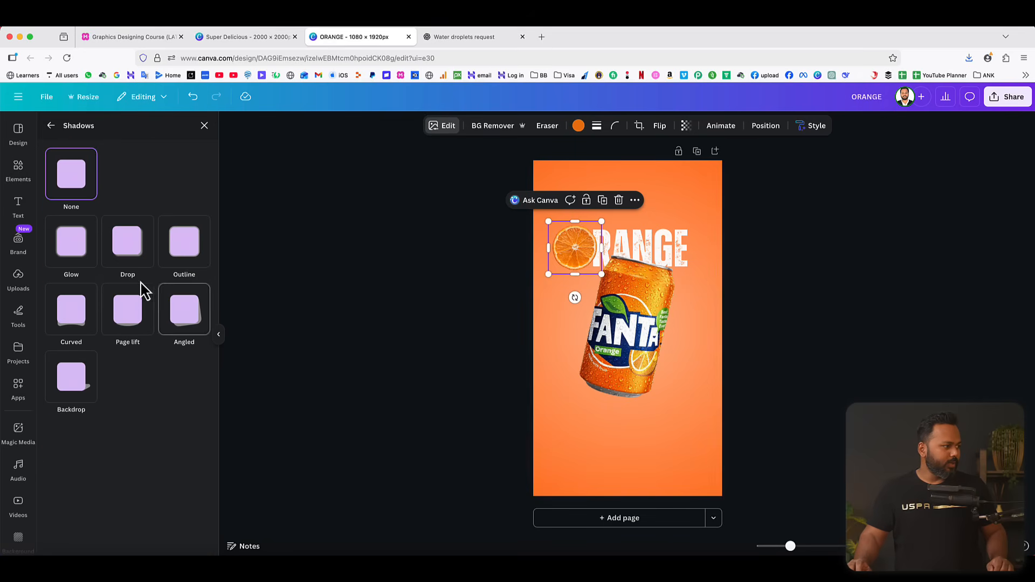
{"action": "left_click", "coordinate": [181, 249]}
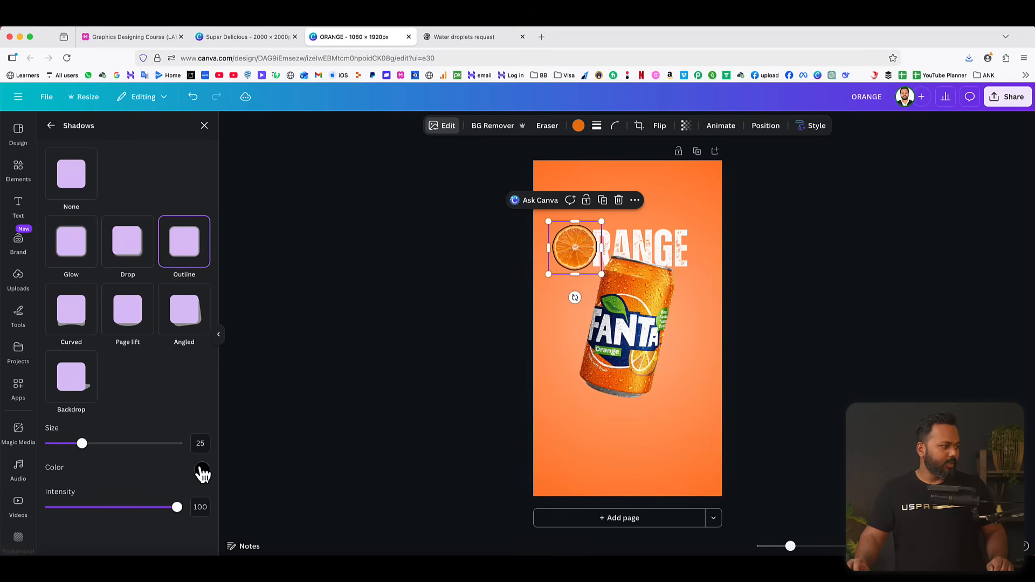
{"action": "left_click", "coordinate": [202, 472]}
{"action": "left_click", "coordinate": [207, 358]}
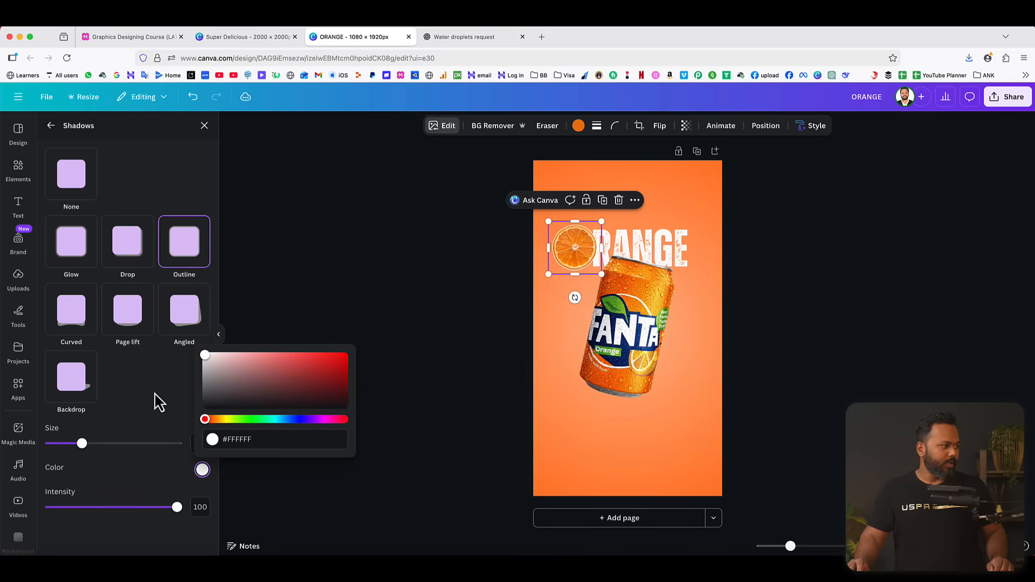
{"action": "left_click", "coordinate": [160, 401]}
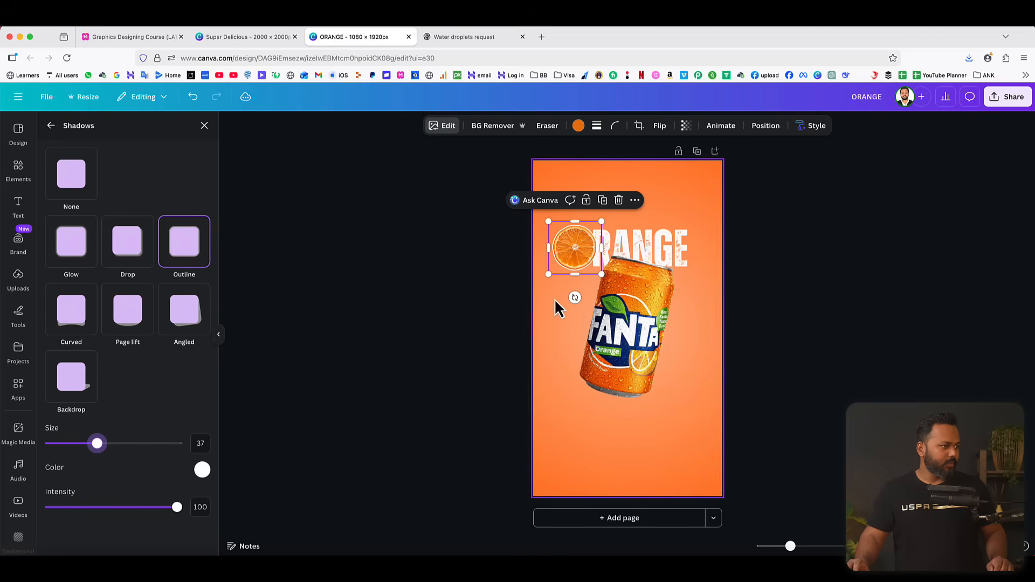
{"action": "left_click_drag", "start_coordinate": [601, 277], "coordinate": [575, 255]}
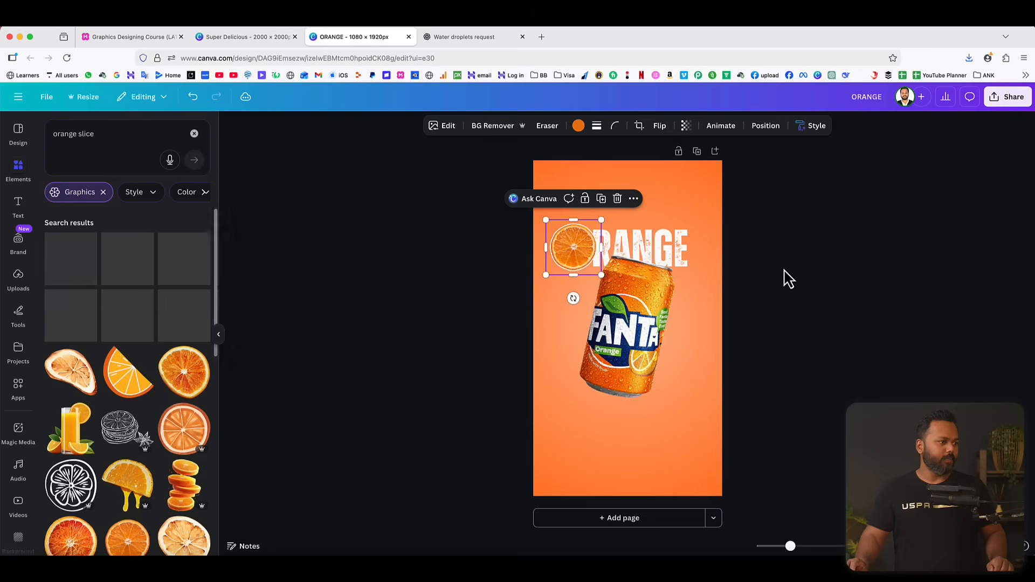
Duplicate the RANGE text directly below the original and change the copy to read "ORANGE".
{"action": "left_click", "coordinate": [661, 243]}
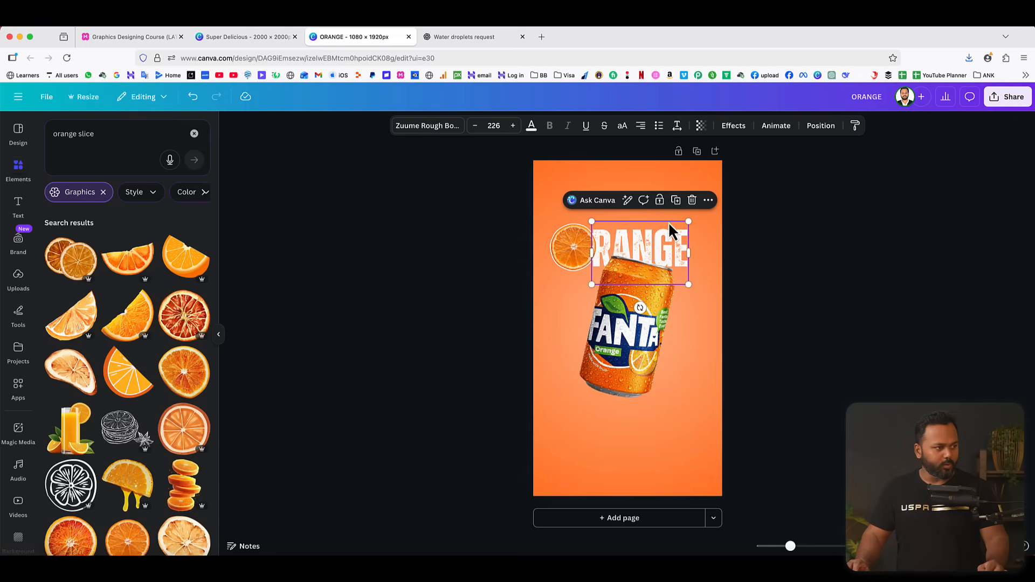
{"action": "left_click_drag", "start_coordinate": [651, 244], "coordinate": [650, 293]}
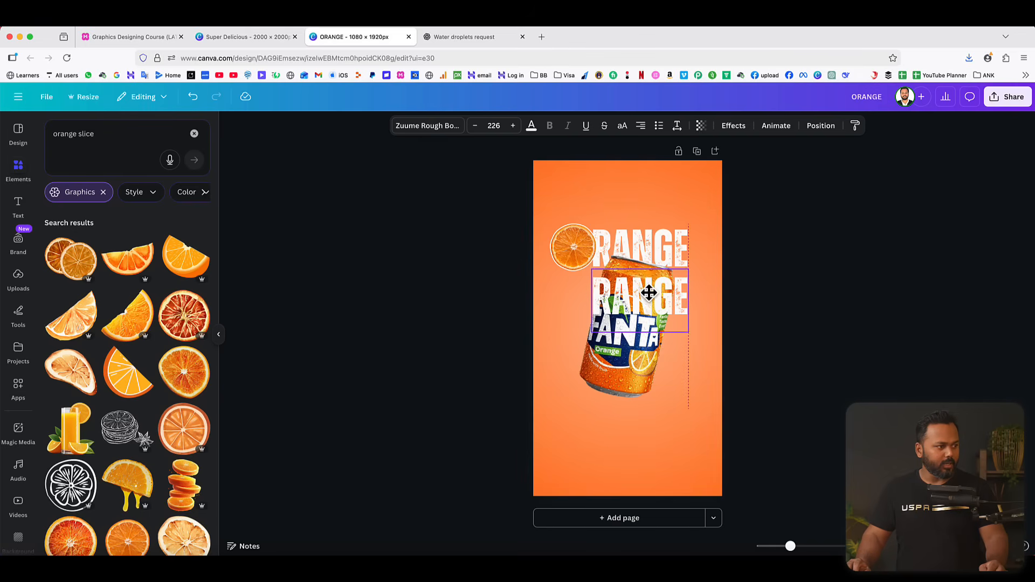
{"action": "double_click", "coordinate": [605, 294]}
{"action": "type", "text": "ORANGE"}
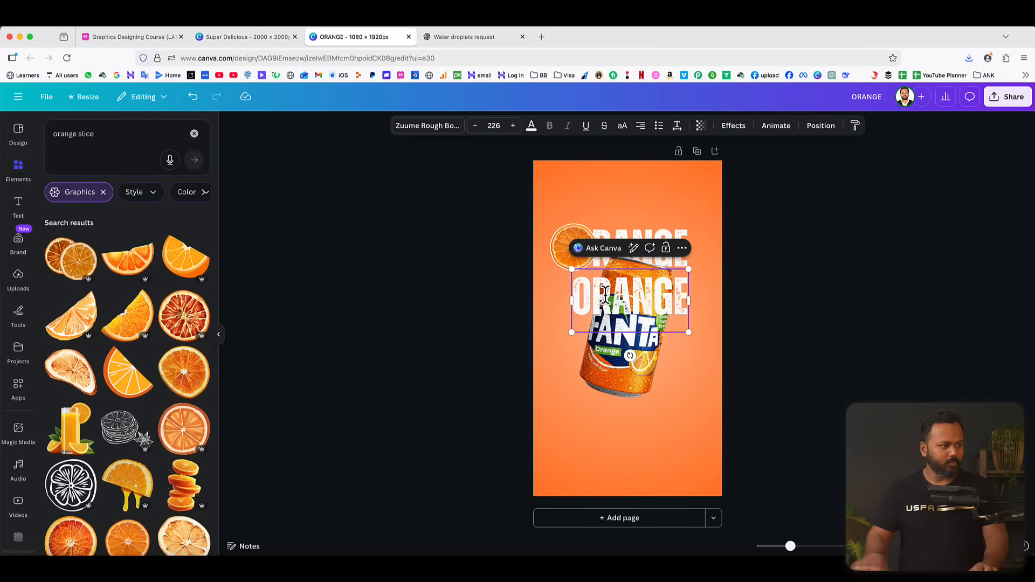
{"action": "left_click", "coordinate": [753, 280]}
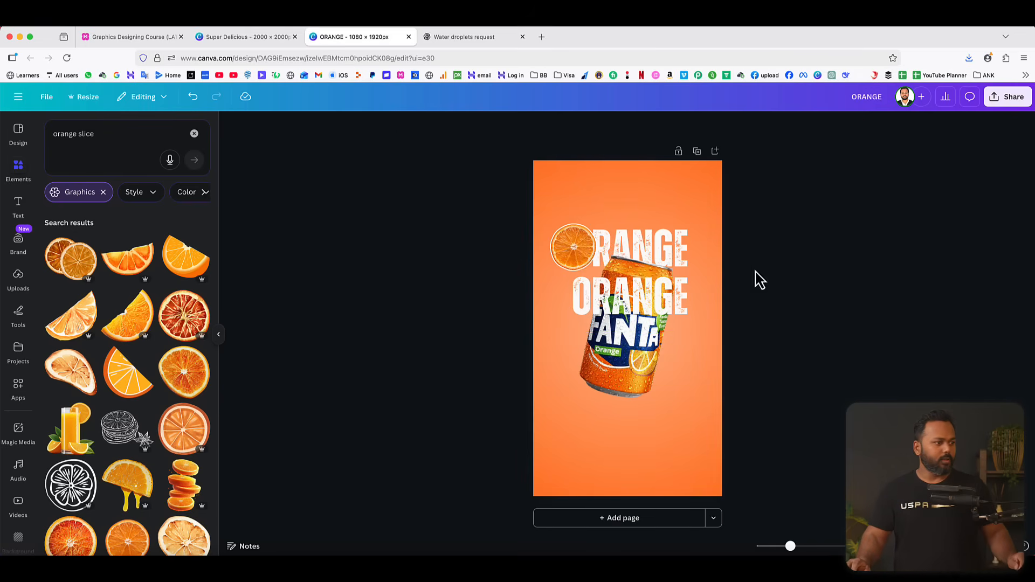
Duplicate the ORANGE line two more times downward at equal spacing, making four stacked heading lines.
{"action": "left_click", "coordinate": [659, 301]}
{"action": "left_click", "coordinate": [667, 248]}
{"action": "left_click_drag", "start_coordinate": [637, 298], "coordinate": [635, 344]}
{"action": "left_click", "coordinate": [664, 296]}
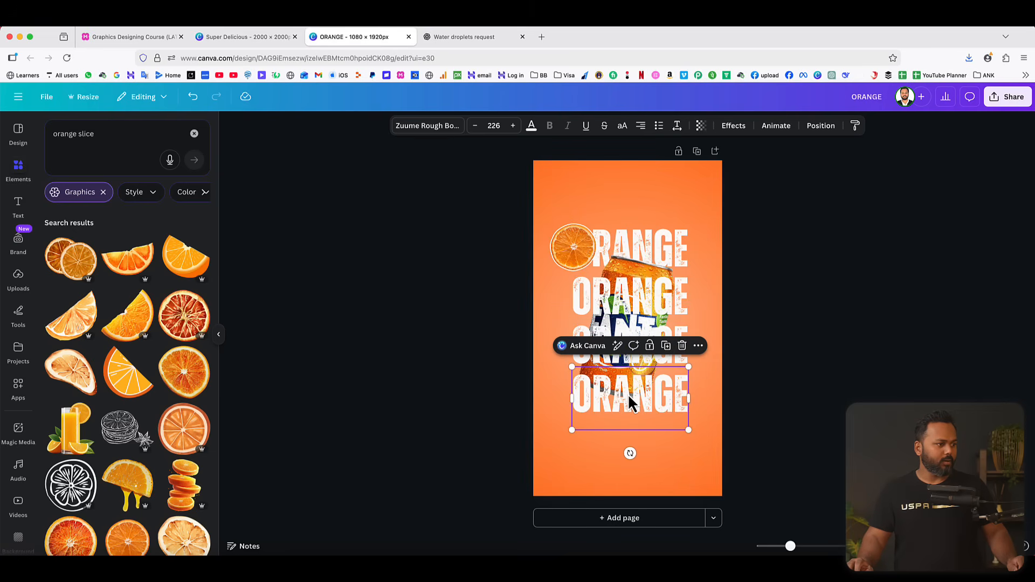
{"action": "left_click", "coordinate": [844, 322]}
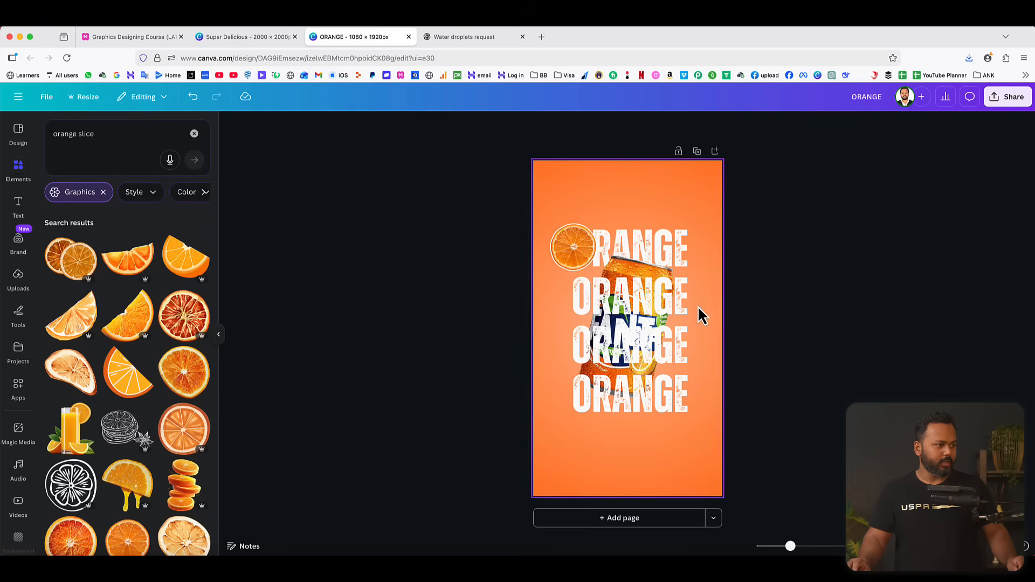
Send the three full ORANGE lines to the back behind the can and align the can with the page's vertical middle.
{"action": "left_click", "coordinate": [646, 343]}
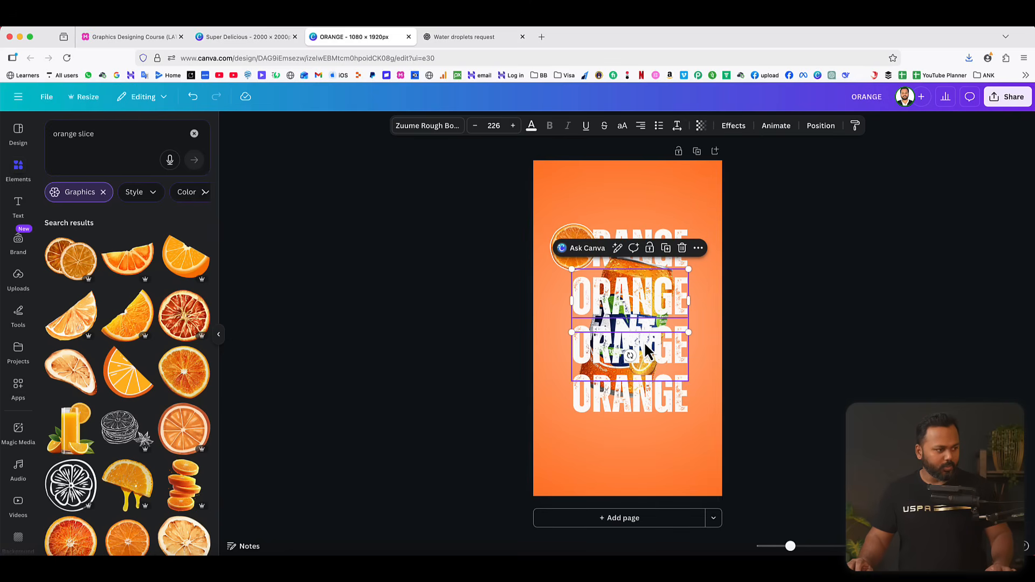
{"action": "left_click", "coordinate": [644, 341], "text": "shift"}
{"action": "left_click", "coordinate": [651, 390], "text": "shift"}
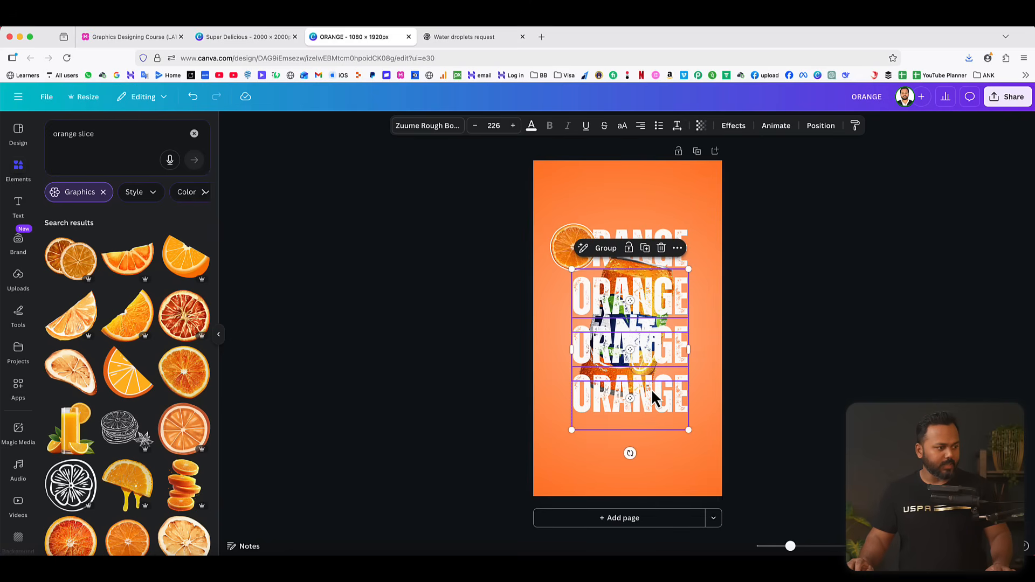
{"action": "left_click", "coordinate": [820, 127]}
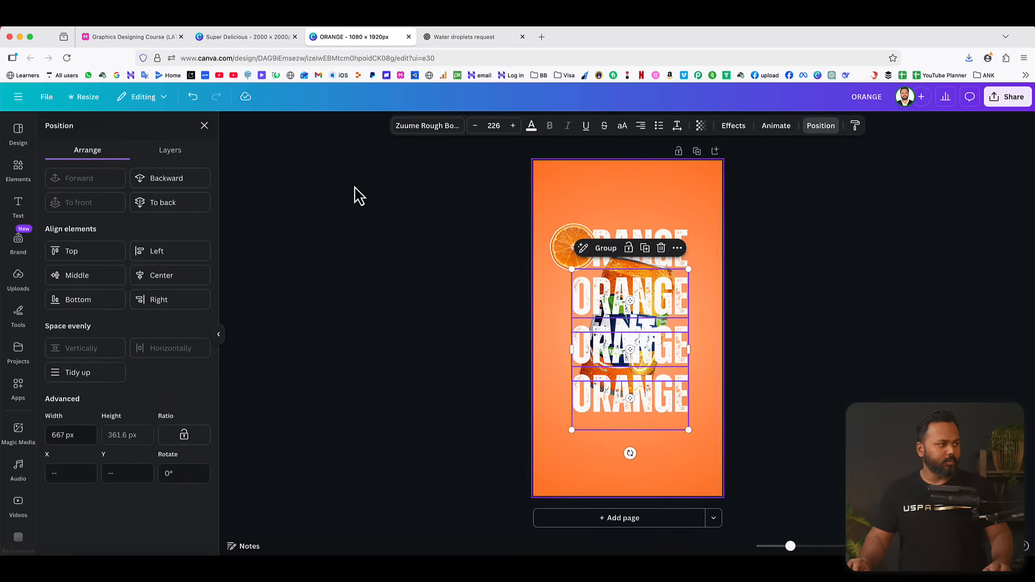
{"action": "left_click", "coordinate": [172, 204]}
{"action": "left_click", "coordinate": [814, 262]}
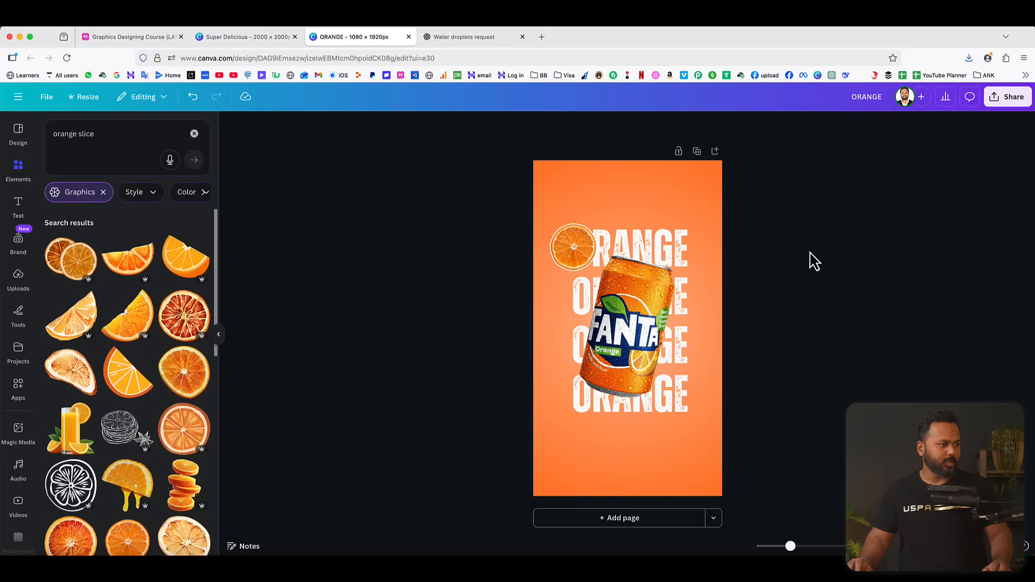
{"action": "left_click_drag", "start_coordinate": [629, 354], "coordinate": [619, 335]}
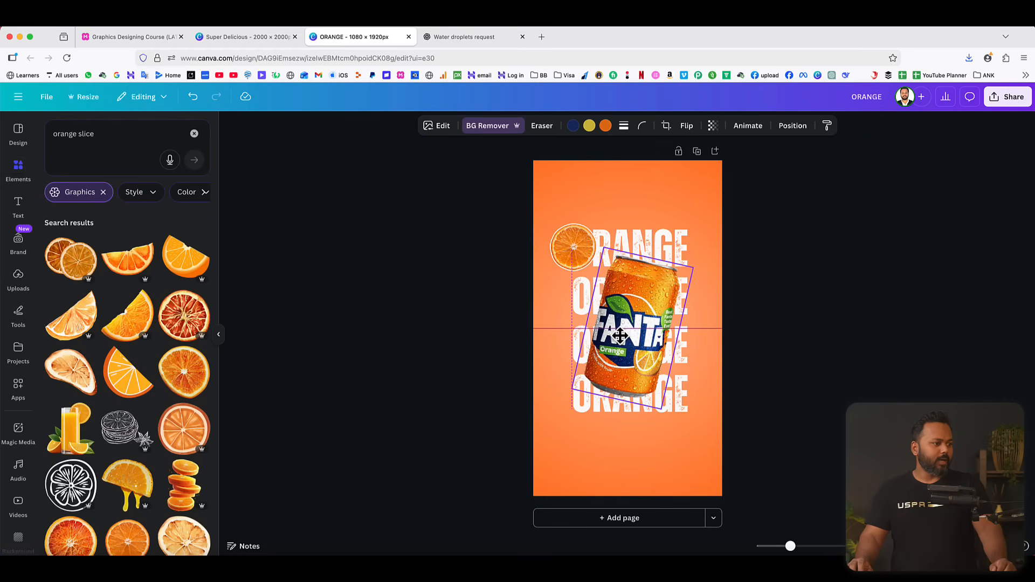
{"action": "left_click", "coordinate": [795, 325]}
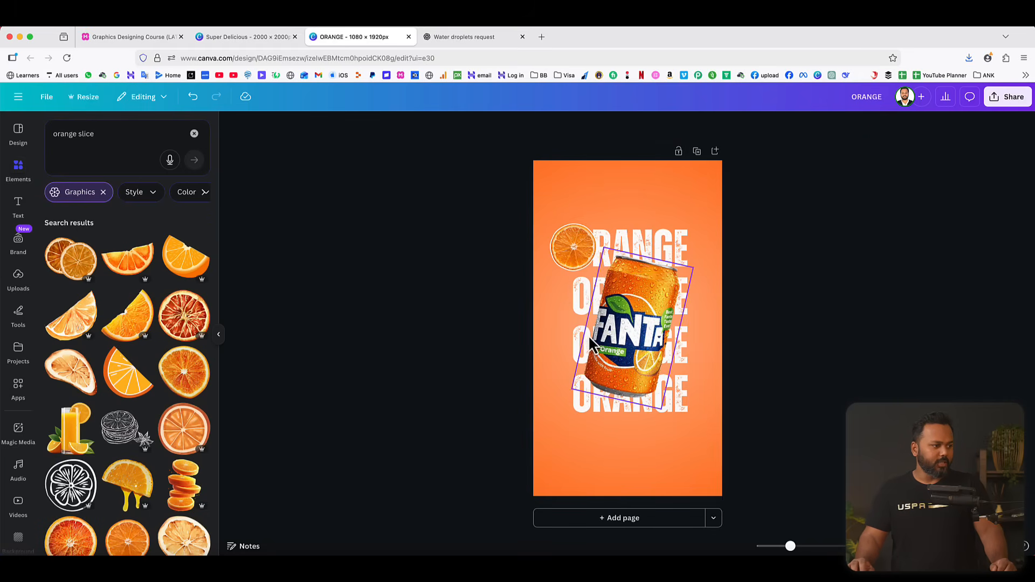
Apply the Hollow text effect with thickness 20 to the second heading line.
{"action": "left_click", "coordinate": [575, 297]}
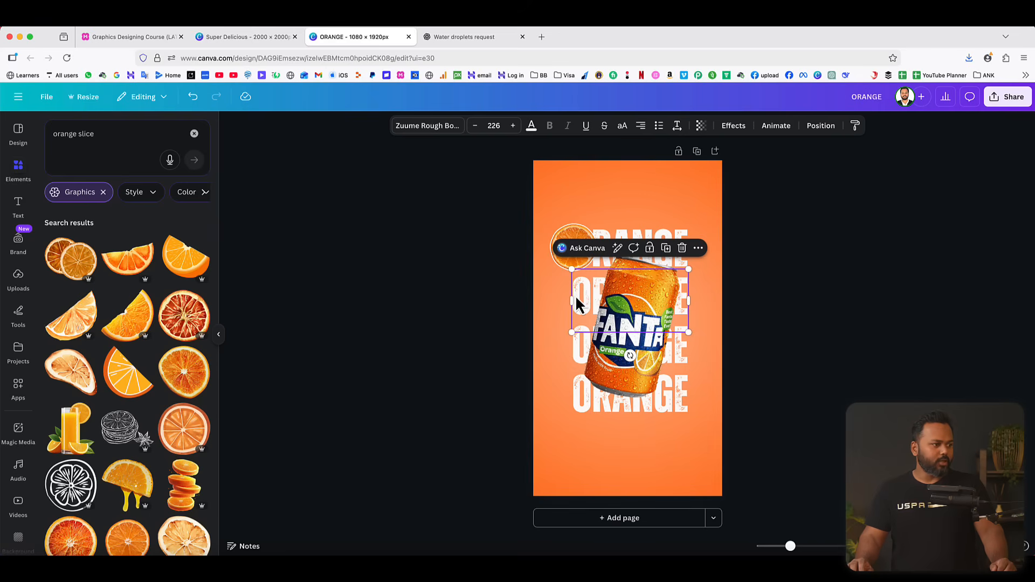
{"action": "left_click", "coordinate": [737, 130]}
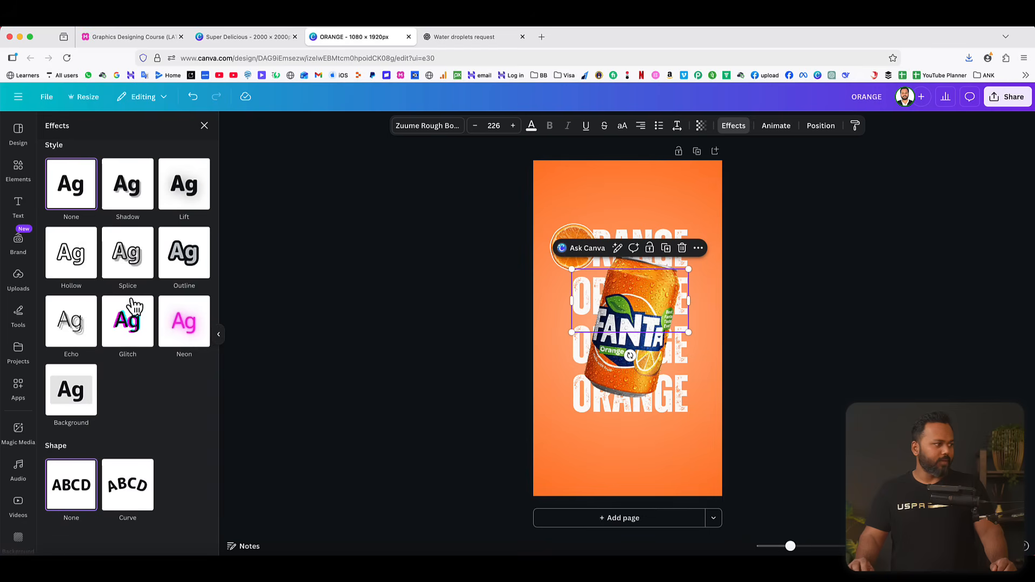
{"action": "left_click", "coordinate": [78, 265]}
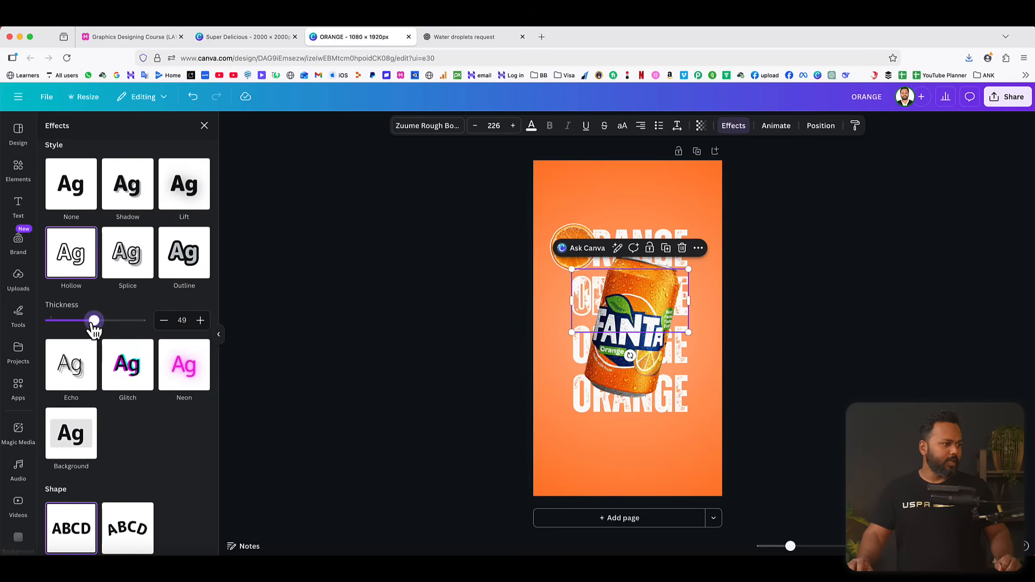
{"action": "left_click_drag", "start_coordinate": [94, 325], "coordinate": [71, 329]}
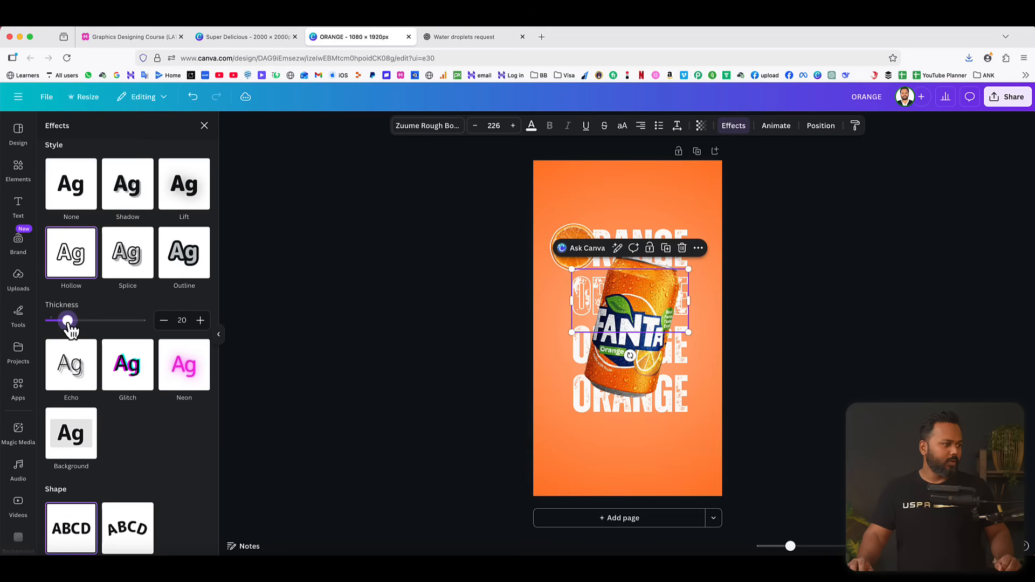
{"action": "left_click", "coordinate": [864, 295]}
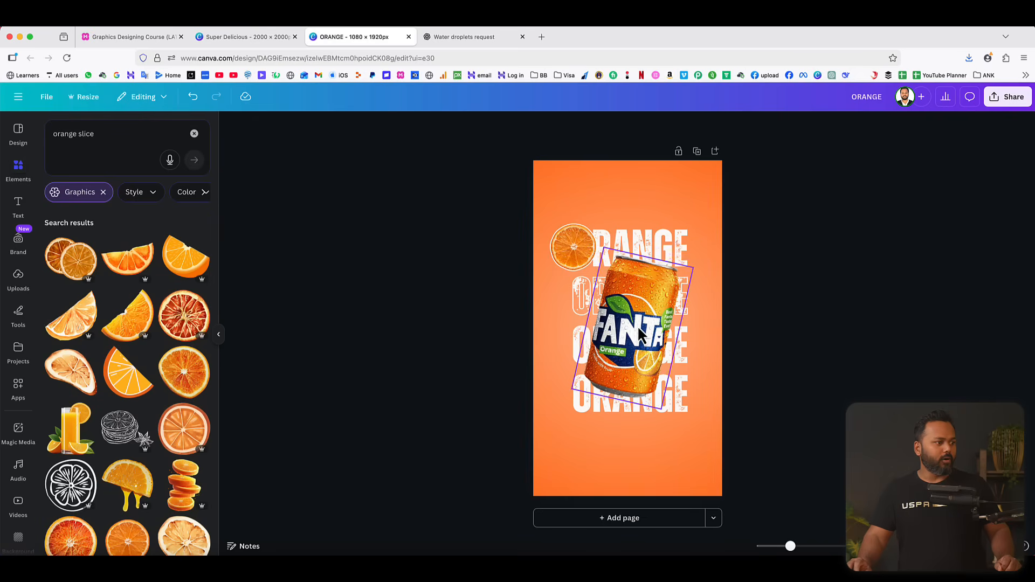
Move the can down off the heading lines and copy the hollow line's style onto the bottom ORANGE line.
{"action": "left_click_drag", "start_coordinate": [648, 332], "coordinate": [688, 430]}
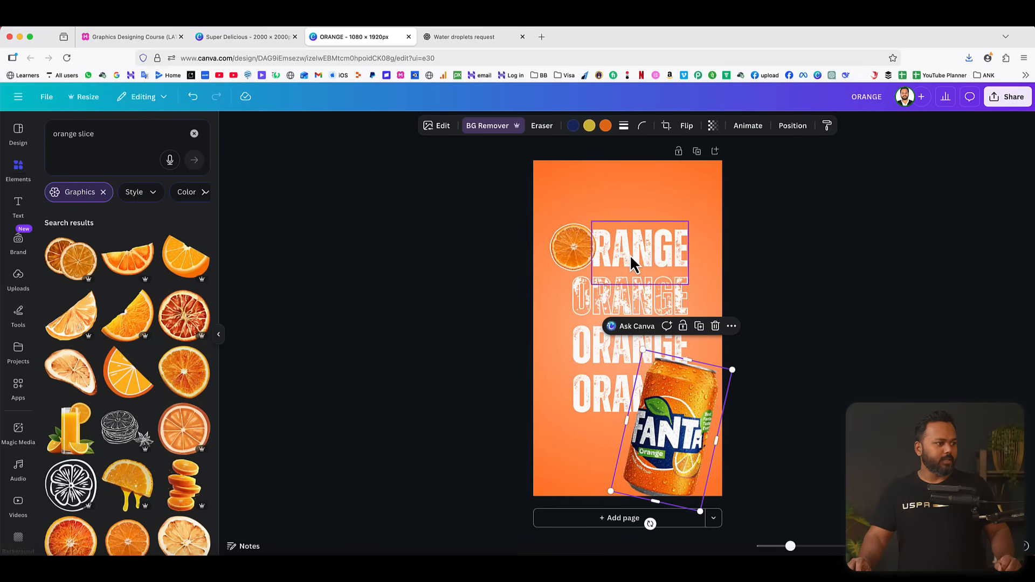
{"action": "left_click", "coordinate": [608, 300]}
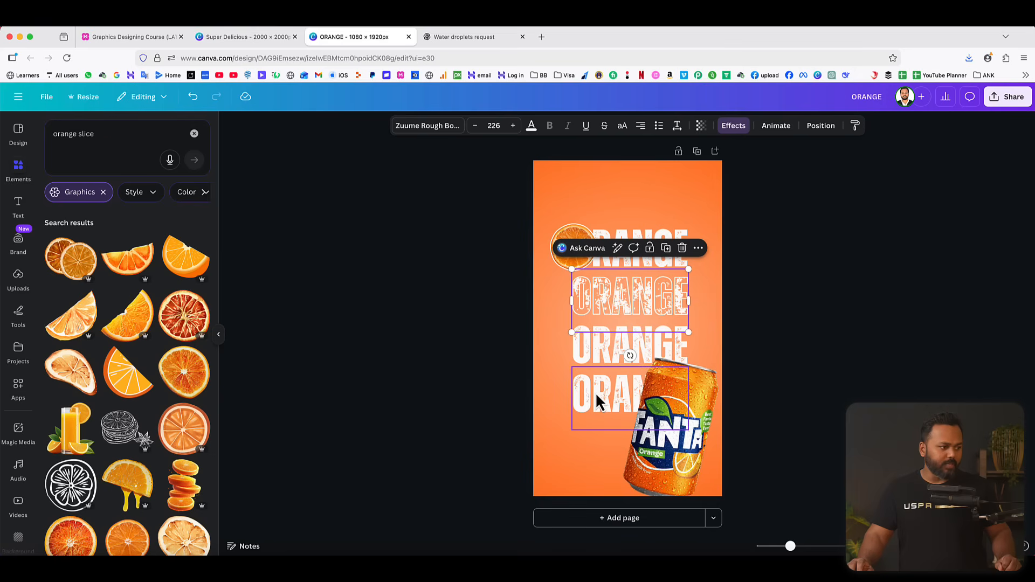
{"action": "right_click", "coordinate": [608, 300]}
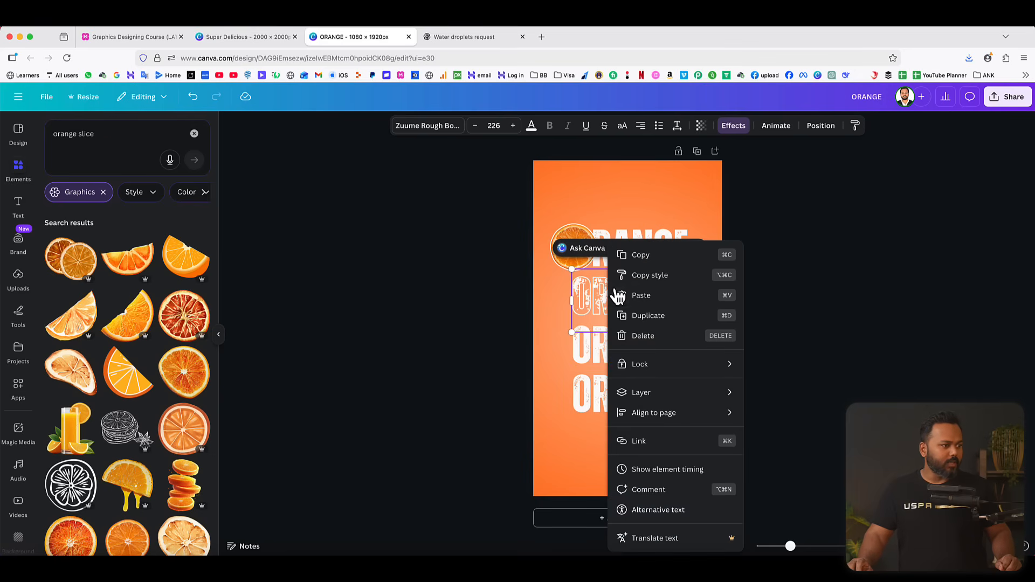
{"action": "left_click", "coordinate": [631, 277]}
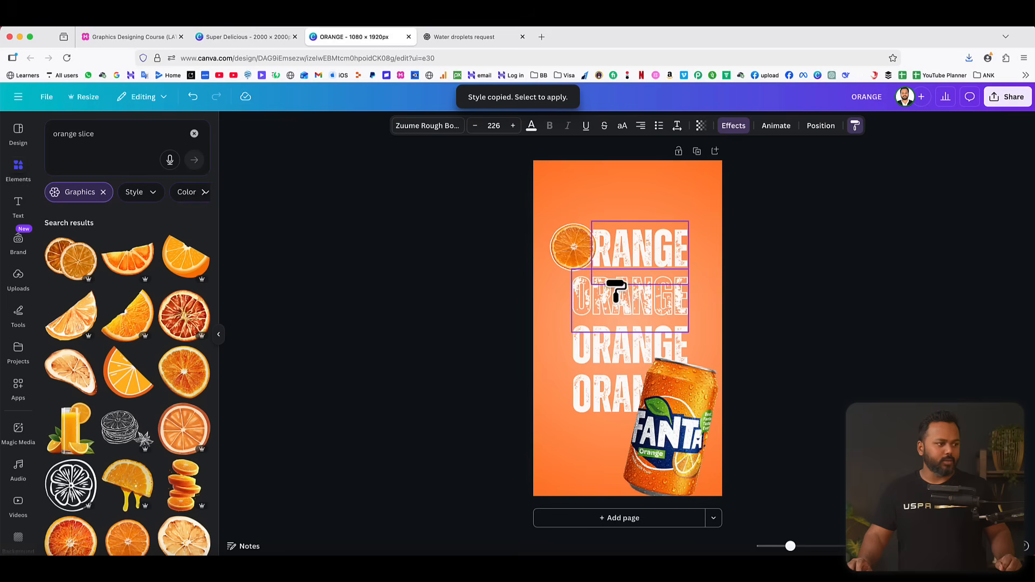
{"action": "left_click", "coordinate": [597, 399]}
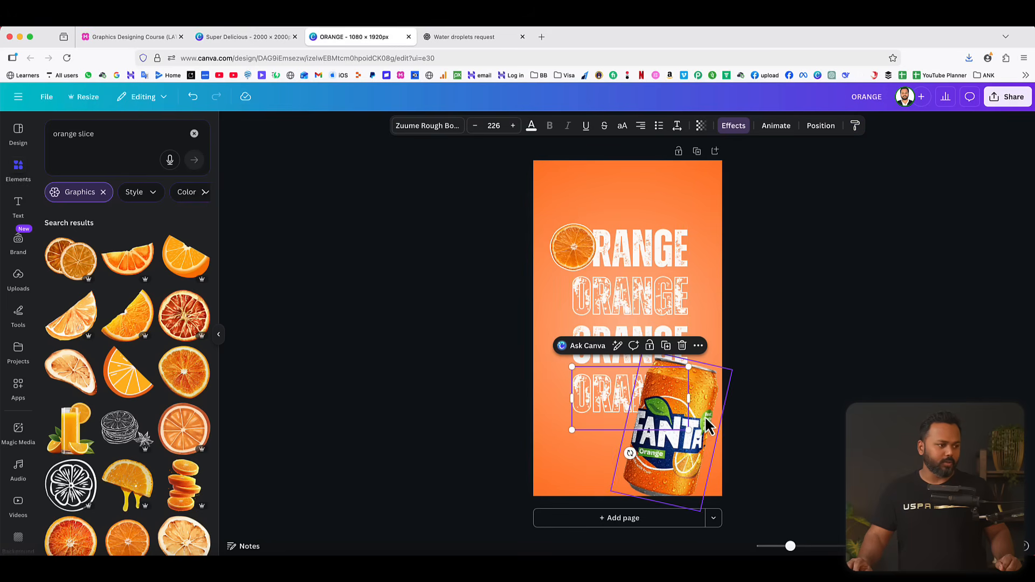
Move the can back over the centre of the four ORANGE lines and enlarge it slightly.
{"action": "left_click_drag", "start_coordinate": [708, 426], "coordinate": [663, 315]}
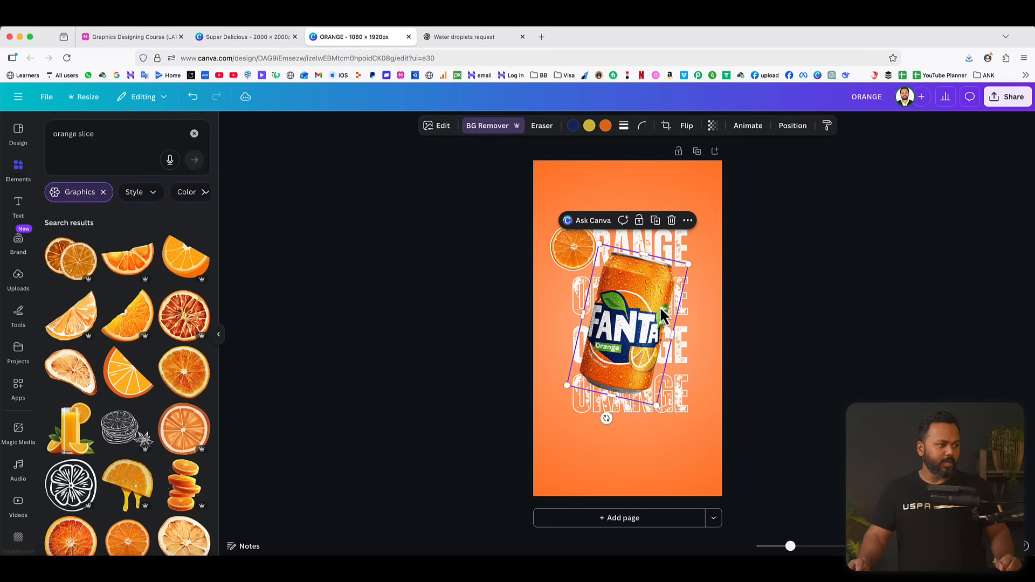
{"action": "left_click_drag", "start_coordinate": [689, 264], "coordinate": [699, 255]}
{"action": "left_click_drag", "start_coordinate": [661, 298], "coordinate": [655, 315]}
{"action": "left_click", "coordinate": [802, 312]}
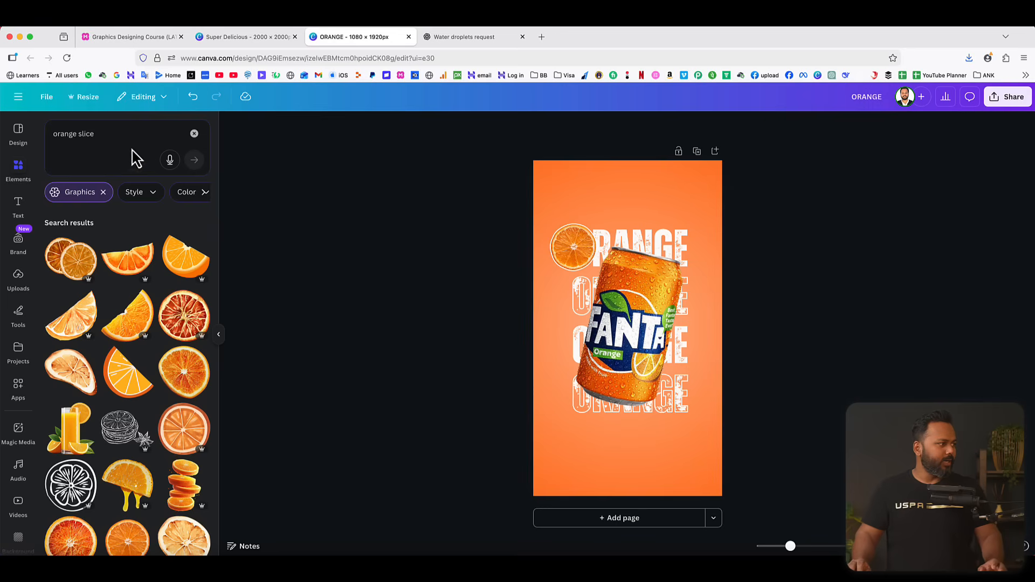
Find an "orange splash" graphic, add the curved juice splash and fit it small into the page's bottom-right corner.
{"action": "left_click", "coordinate": [89, 131]}
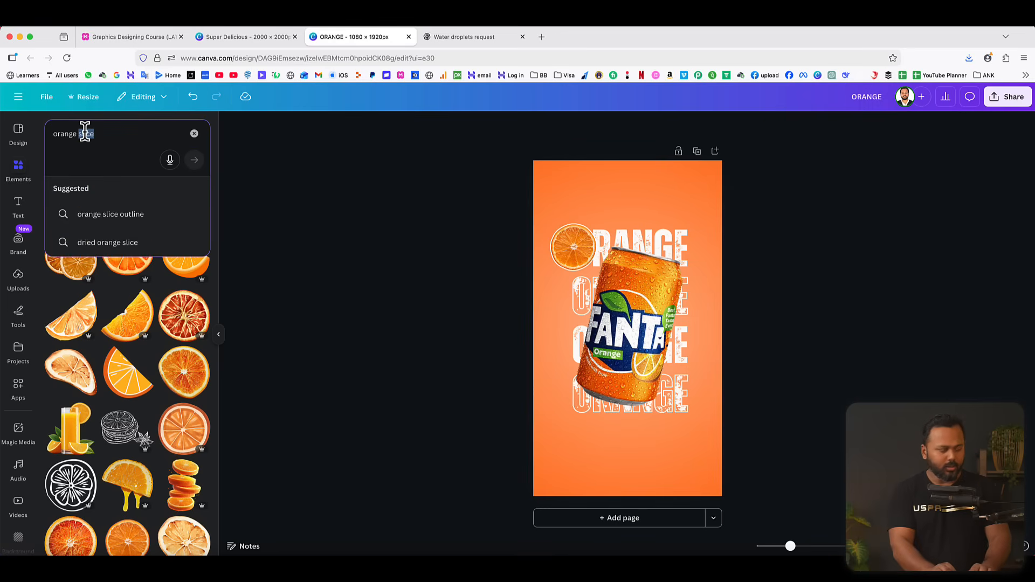
{"action": "type", "text": "splash"}
{"action": "key", "text": "Return"}
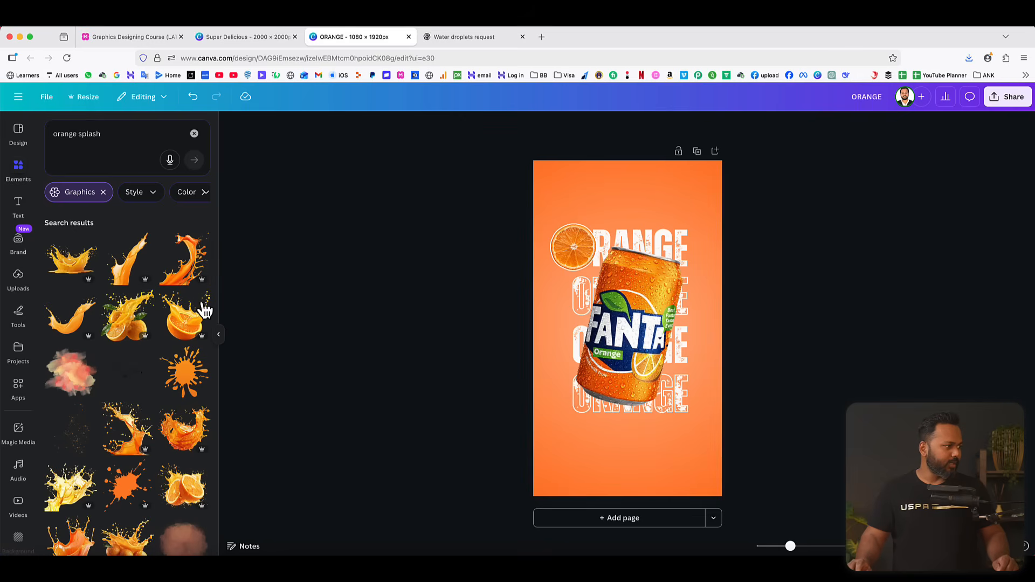
{"action": "left_click", "coordinate": [183, 261]}
{"action": "left_click_drag", "start_coordinate": [679, 412], "coordinate": [633, 387]}
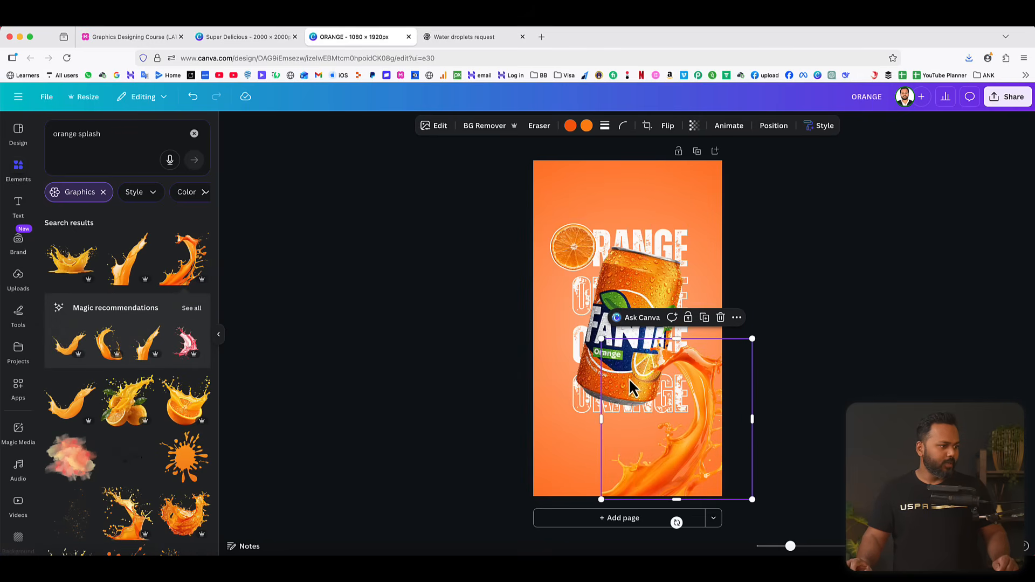
{"action": "left_click_drag", "start_coordinate": [601, 341], "coordinate": [689, 432]}
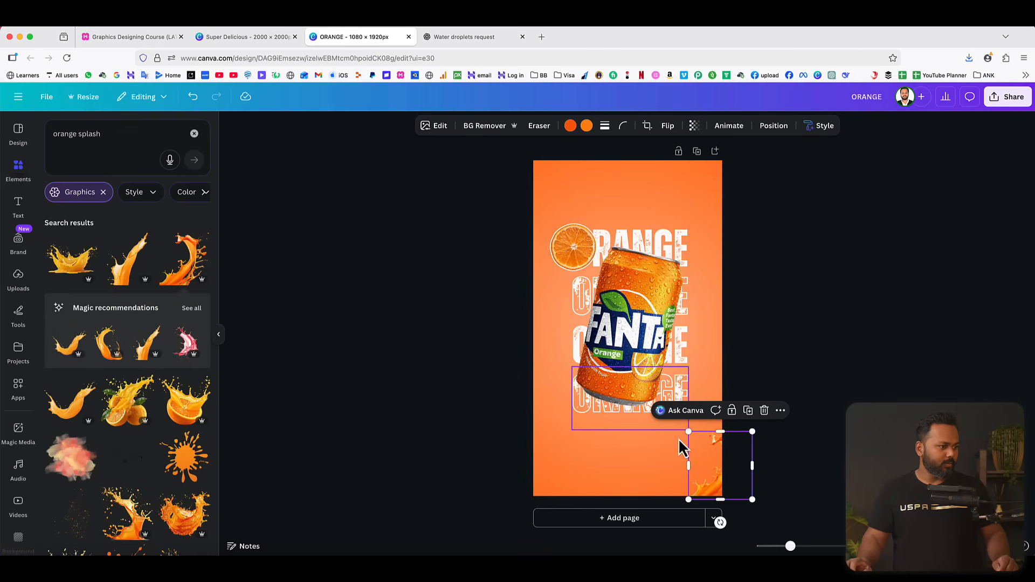
{"action": "left_click_drag", "start_coordinate": [712, 475], "coordinate": [681, 470]}
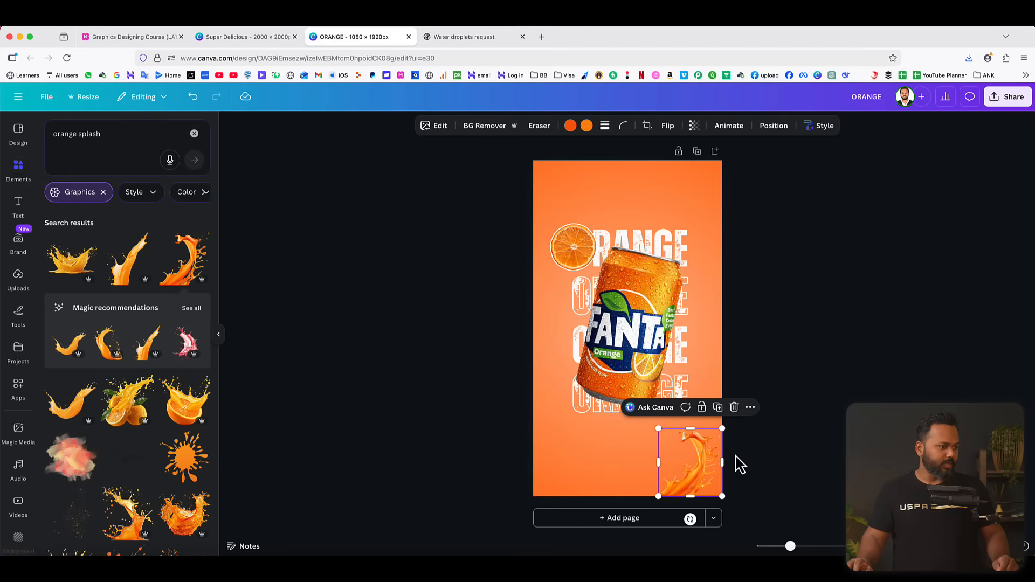
{"action": "left_click", "coordinate": [785, 432]}
Find an "orange" photo, add the whole oranges with a cut half and leaves, and fit it small into the page's bottom-left corner.
{"action": "double_click", "coordinate": [87, 133]}
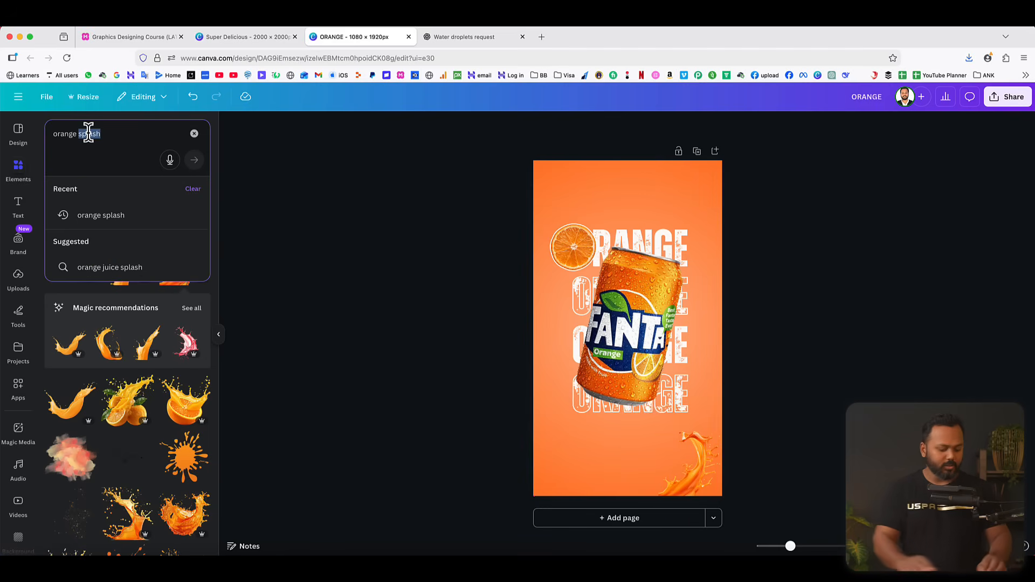
{"action": "type", "text": "or"}
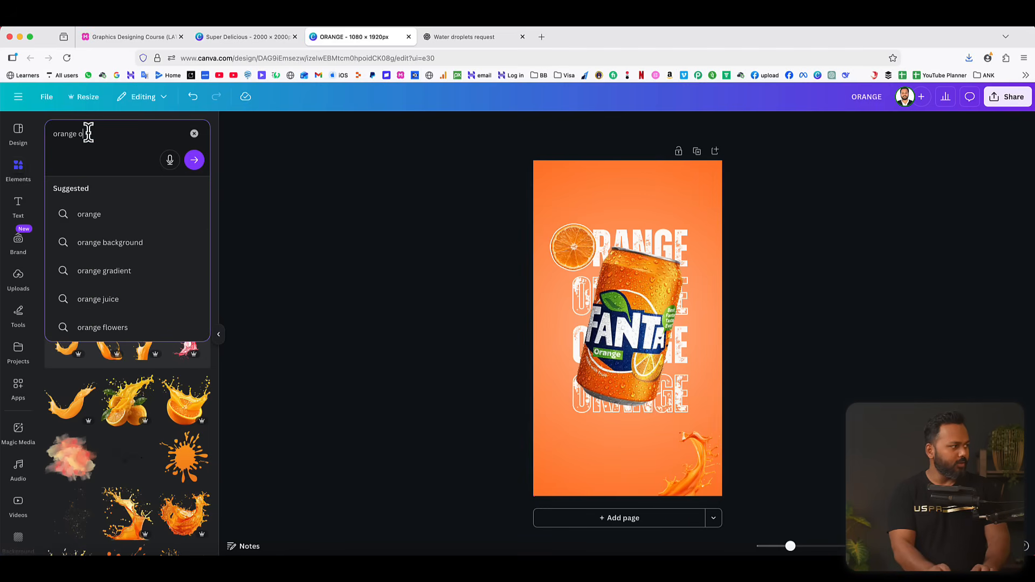
{"action": "key", "text": "BackSpace"}
{"action": "key", "text": "BackSpace"}
{"action": "key", "text": "Return"}
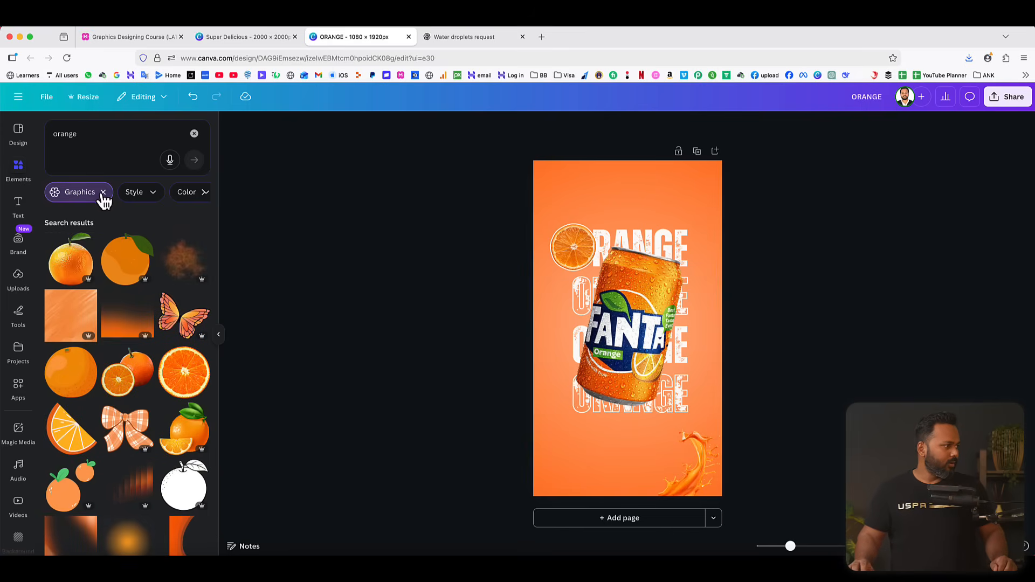
{"action": "left_click", "coordinate": [103, 191]}
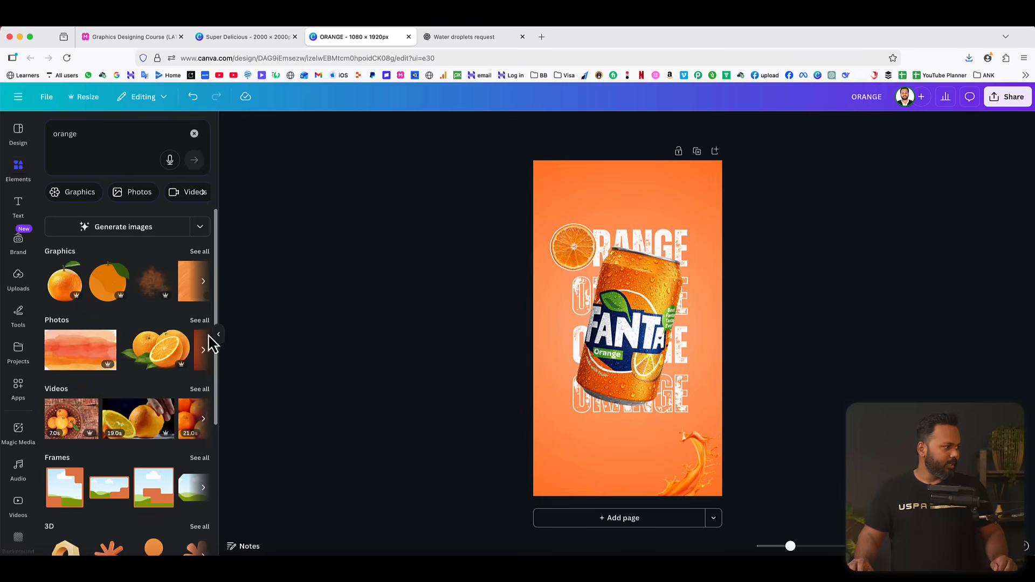
{"action": "left_click", "coordinate": [200, 322]}
{"action": "left_click", "coordinate": [171, 288]}
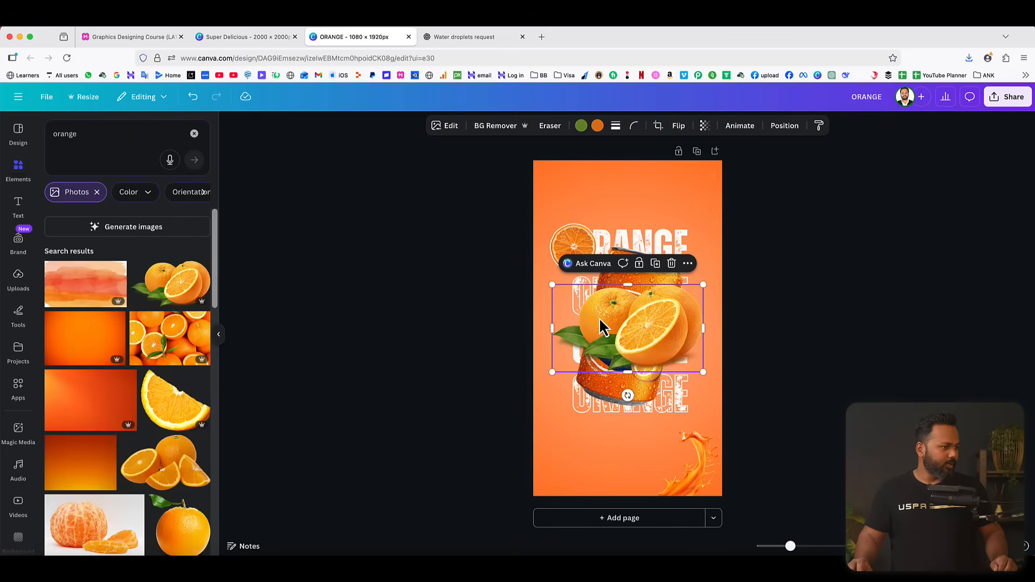
{"action": "left_click_drag", "start_coordinate": [638, 351], "coordinate": [618, 454]}
{"action": "left_click_drag", "start_coordinate": [667, 421], "coordinate": [603, 457]}
{"action": "left_click", "coordinate": [818, 333]}
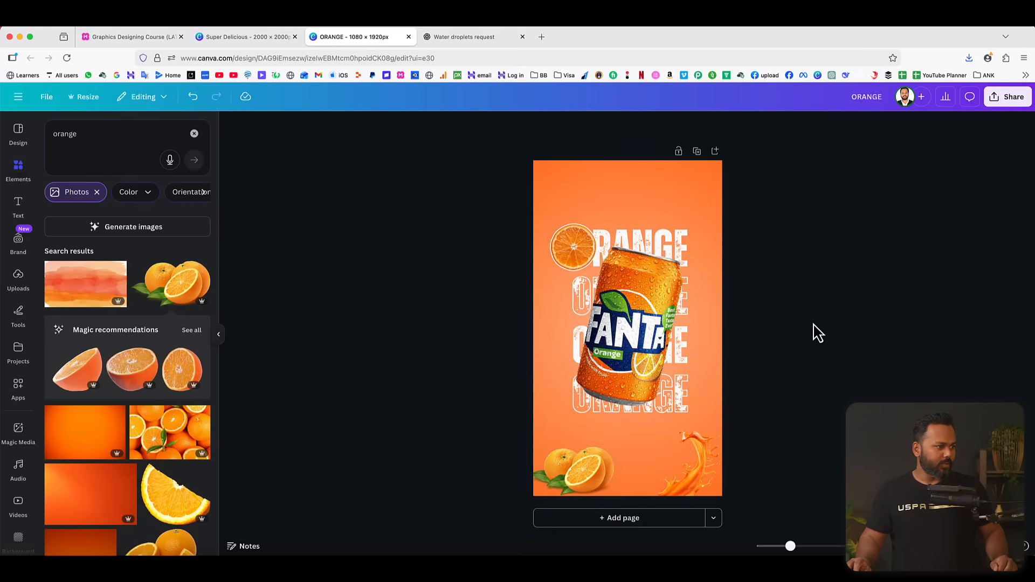
Find a "mint leaves" photo, add the three-leaf sprig and place it small beside the can's lower right edge.
{"action": "left_click", "coordinate": [91, 135]}
{"action": "type", "text": "le"}
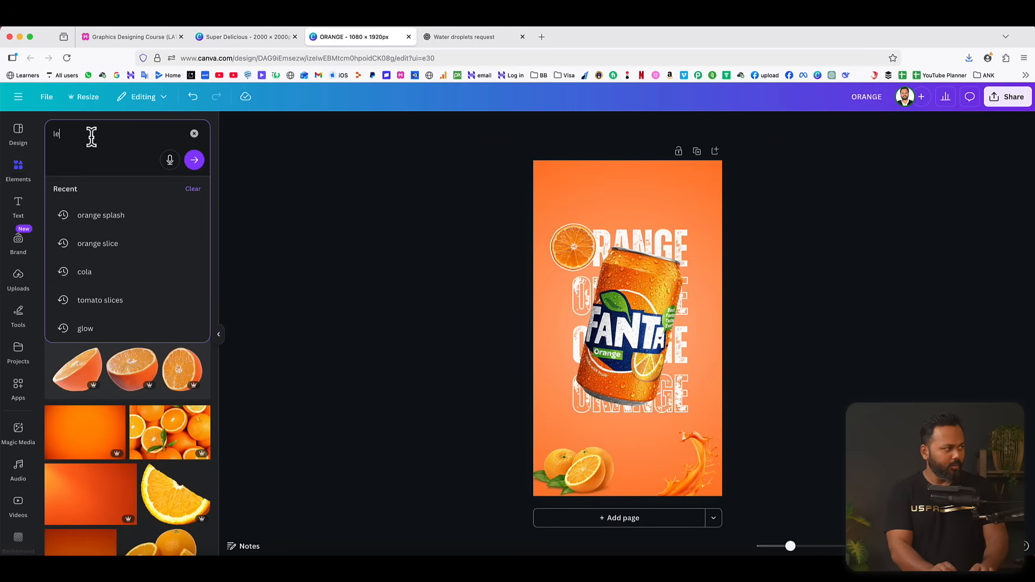
{"action": "type", "text": "aves"}
{"action": "key", "text": "Return"}
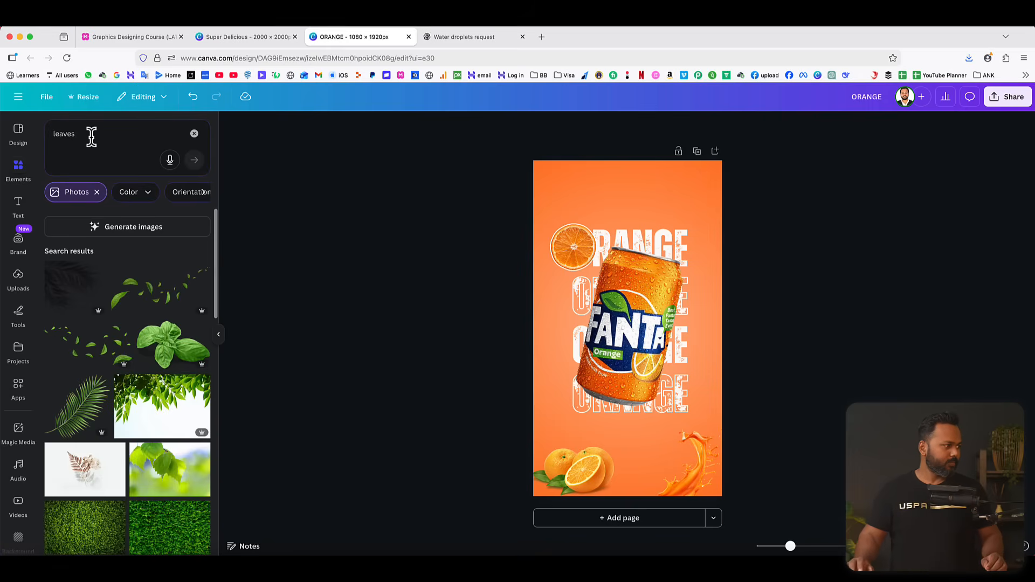
{"action": "left_click", "coordinate": [52, 133]}
{"action": "type", "text": "mint"}
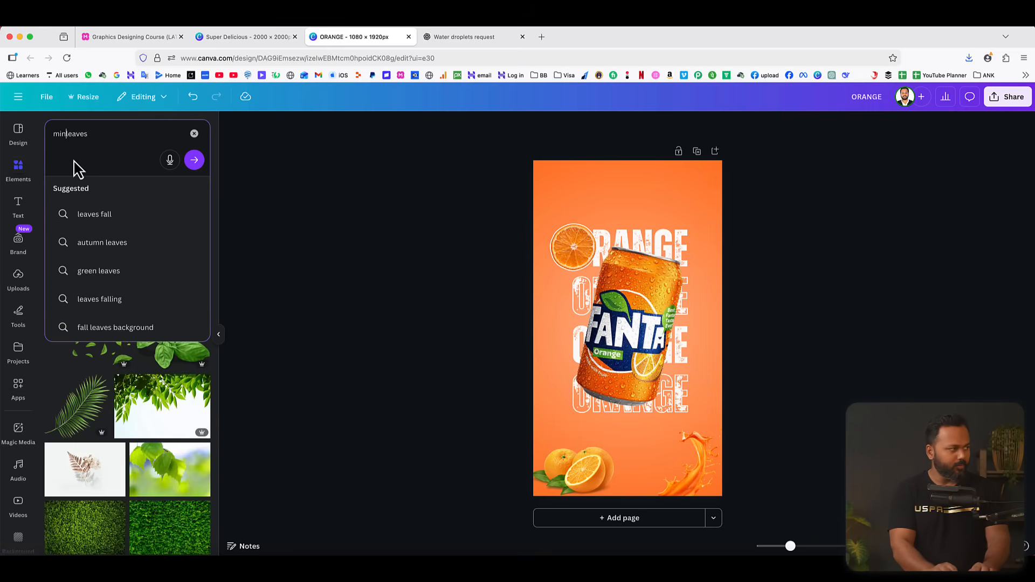
{"action": "key", "text": "Return"}
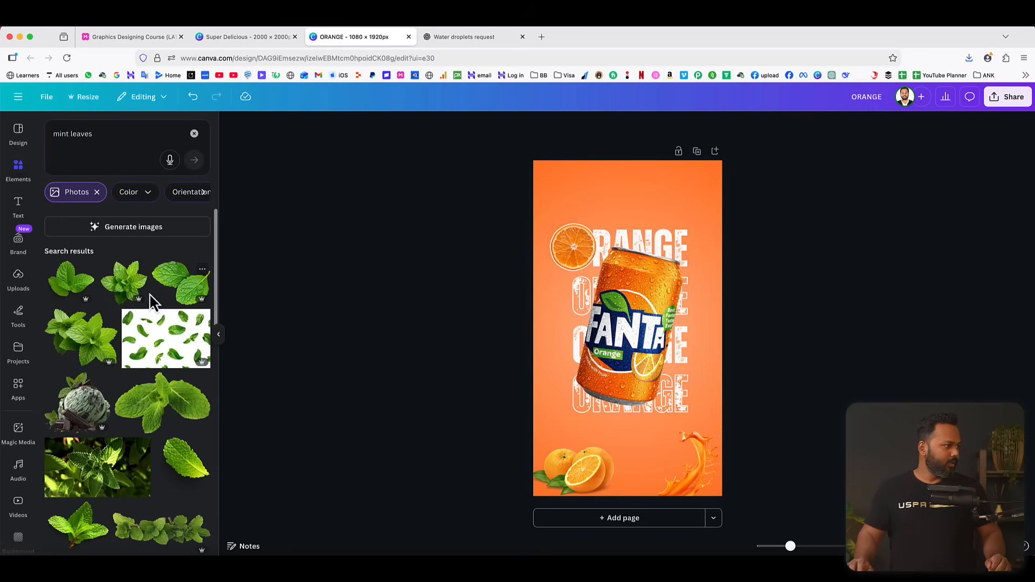
{"action": "left_click_drag", "start_coordinate": [80, 281], "coordinate": [677, 236]}
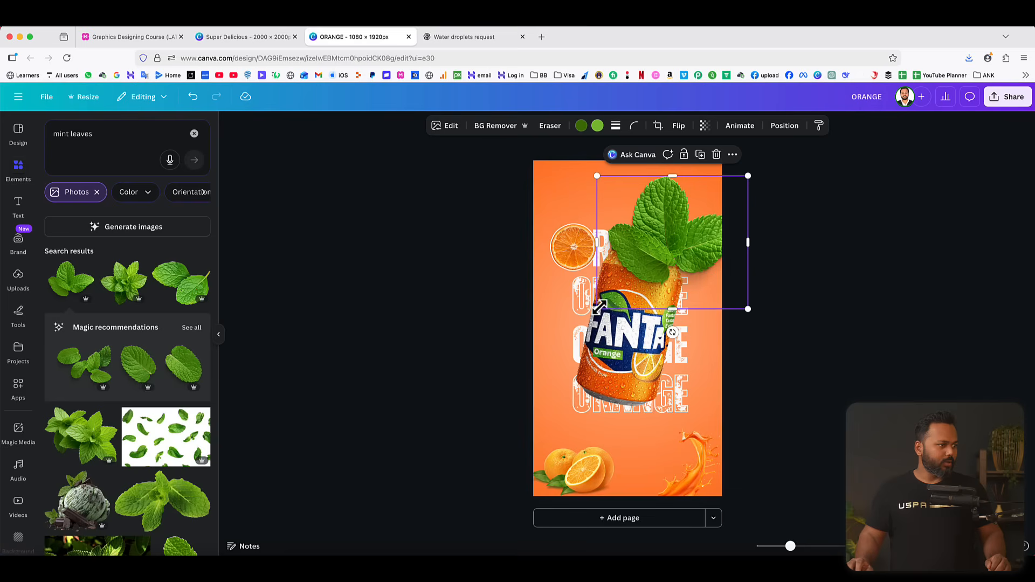
{"action": "left_click_drag", "start_coordinate": [596, 309], "coordinate": [693, 410]}
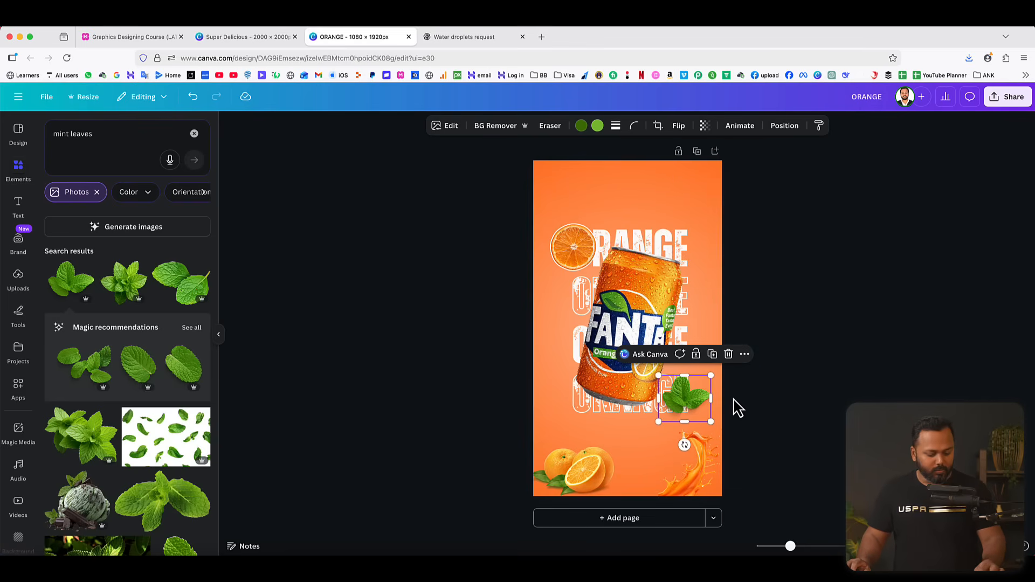
Duplicate the mint sprig and place the rotated copy partly off the page's top-left corner.
{"action": "left_click", "coordinate": [712, 355]}
{"action": "left_click_drag", "start_coordinate": [690, 399], "coordinate": [538, 179]}
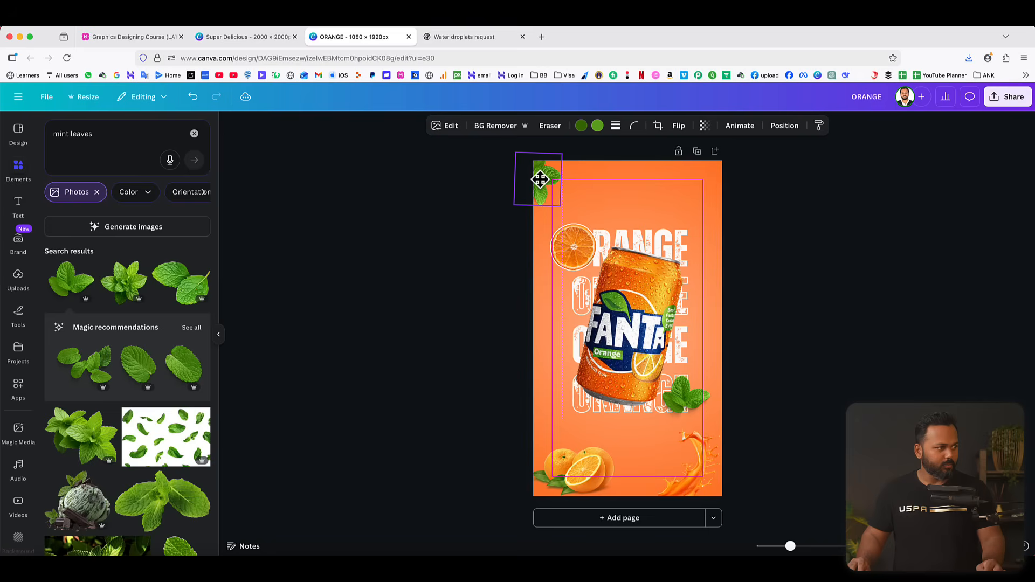
{"action": "left_click", "coordinate": [818, 222]}
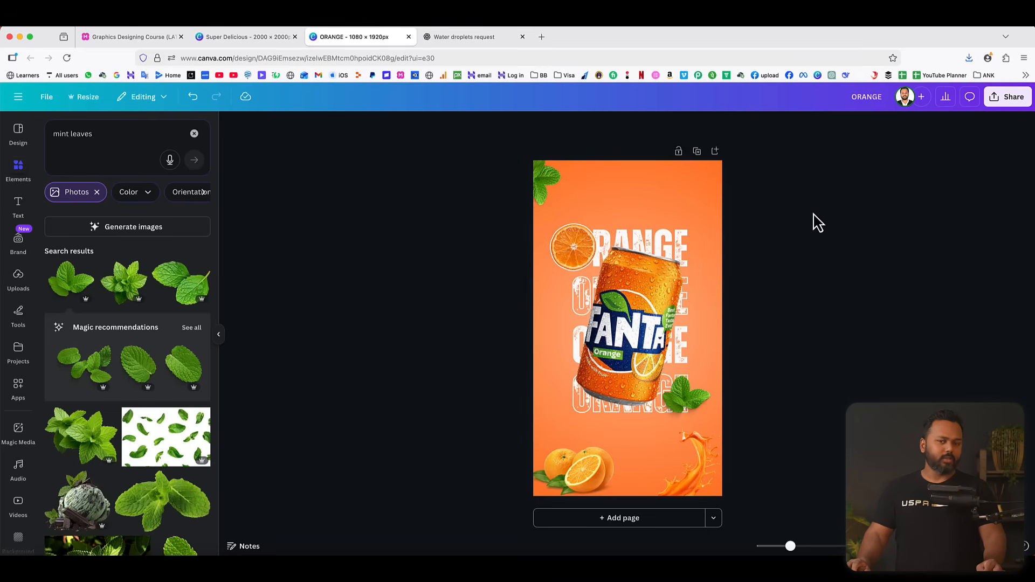
Find an "orange splash" graphic, add the halved orange with juice splash and place it small near the page's top-right corner.
{"action": "left_click_drag", "start_coordinate": [96, 134], "coordinate": [25, 135]}
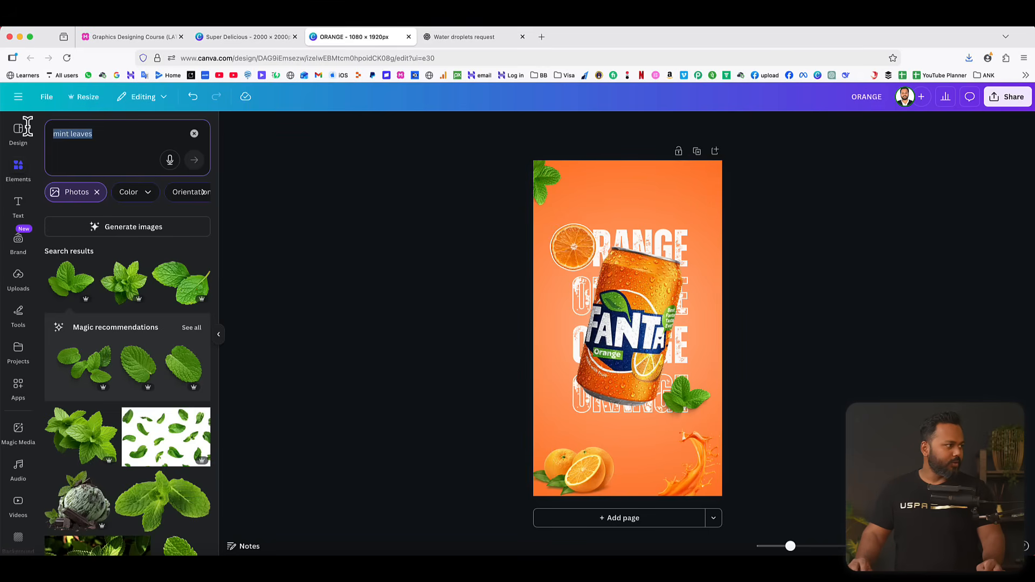
{"action": "type", "text": "orang"}
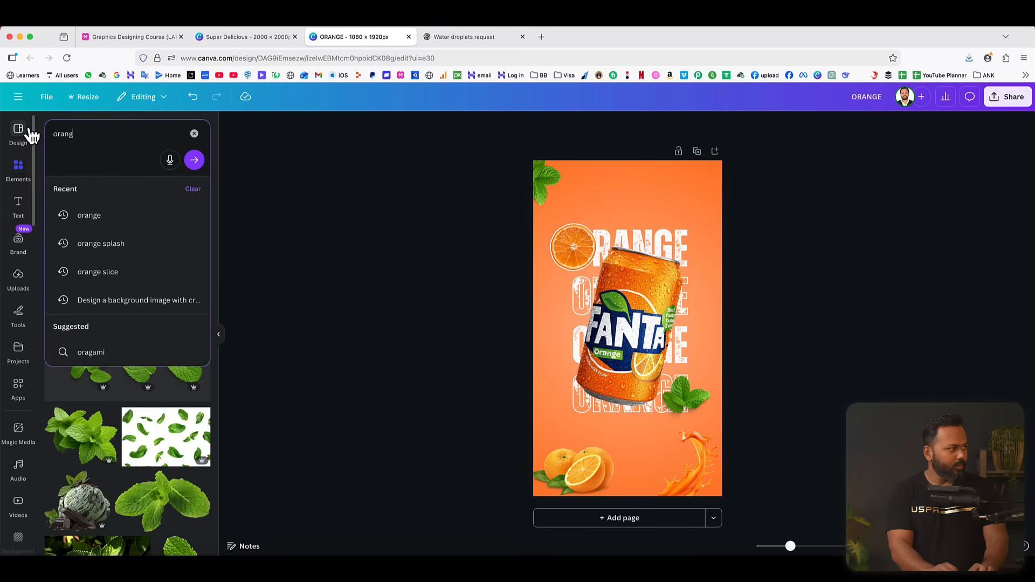
{"action": "type", "text": "e splash"}
{"action": "key", "text": "Return"}
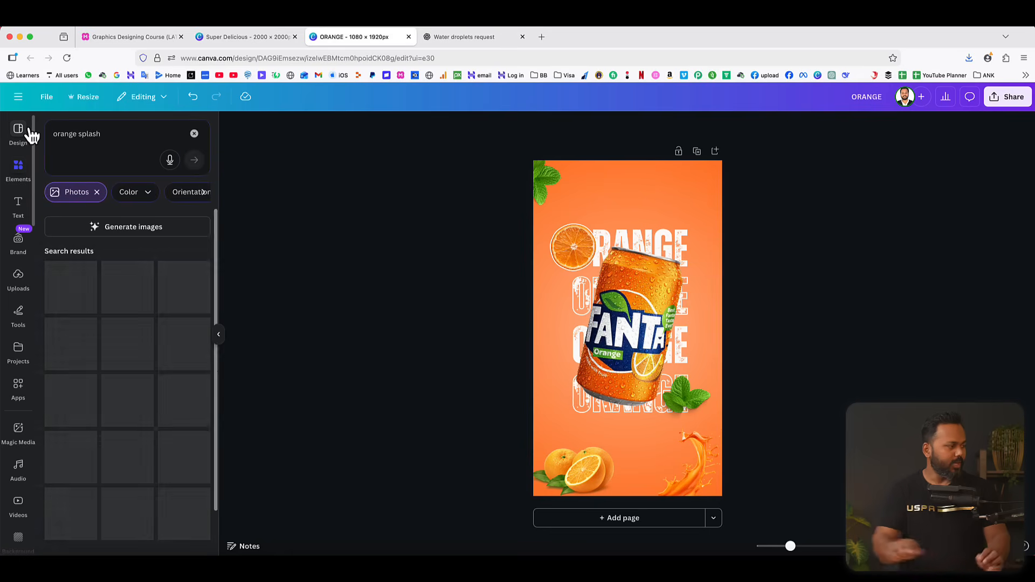
{"action": "left_click", "coordinate": [96, 192]}
{"action": "left_click", "coordinate": [200, 252]}
{"action": "left_click", "coordinate": [169, 309]}
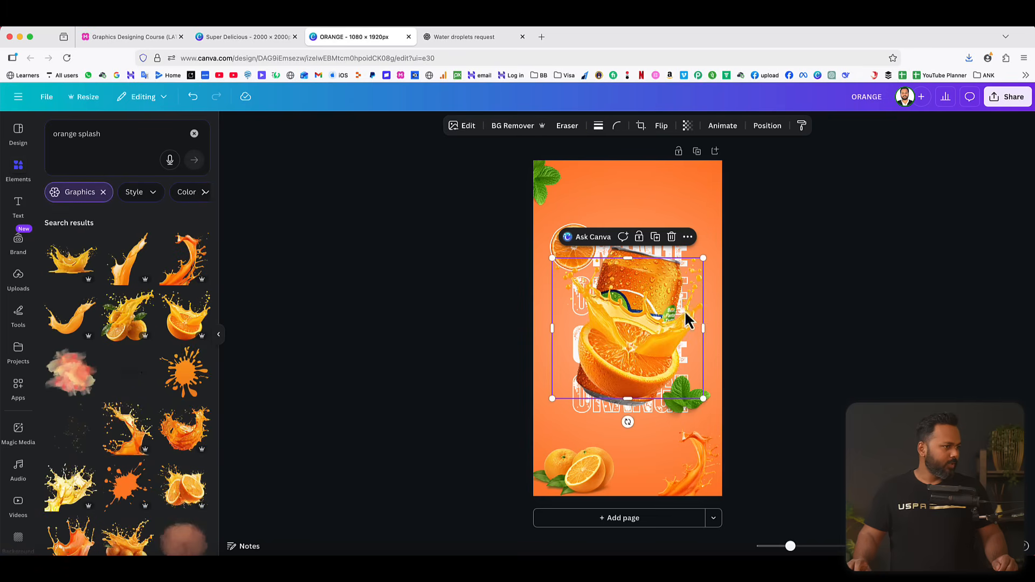
{"action": "left_click_drag", "start_coordinate": [551, 400], "coordinate": [677, 212]}
{"action": "left_click", "coordinate": [835, 254]}
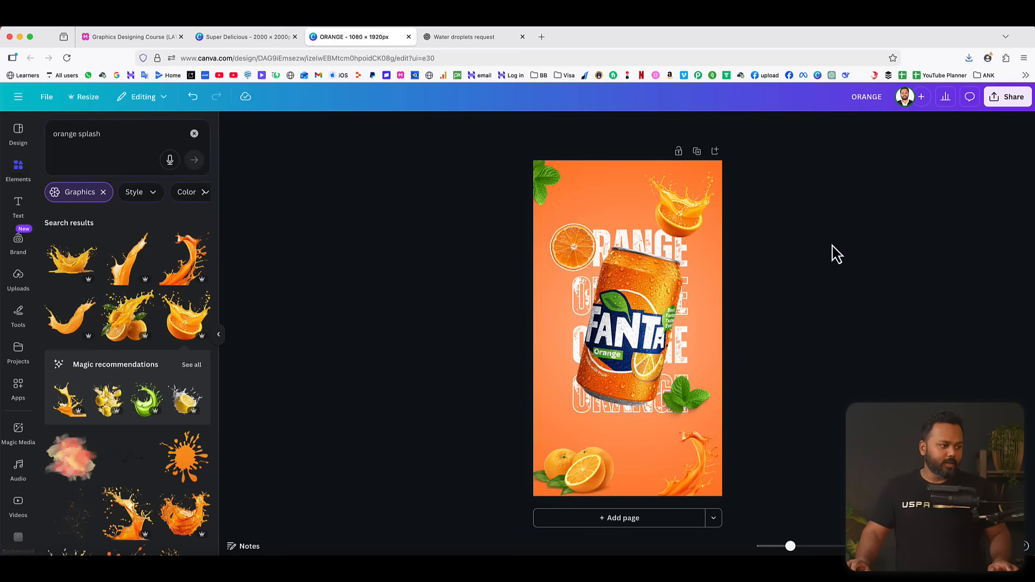
Shrink the can slightly and recentre it over the stacked ORANGE lines.
{"action": "left_click", "coordinate": [649, 287]}
{"action": "left_click_drag", "start_coordinate": [701, 259], "coordinate": [680, 269]}
{"action": "left_click_drag", "start_coordinate": [631, 311], "coordinate": [633, 302]}
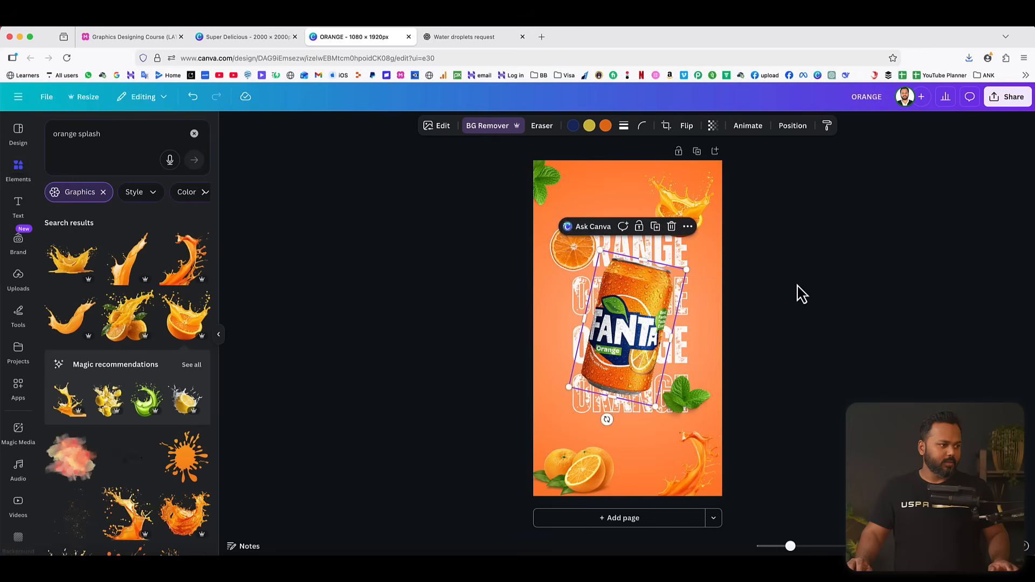
{"action": "left_click", "coordinate": [804, 284]}
Download the banner as a PNG at size 1 (1,080 × 1,920 px).
{"action": "left_click", "coordinate": [1007, 97]}
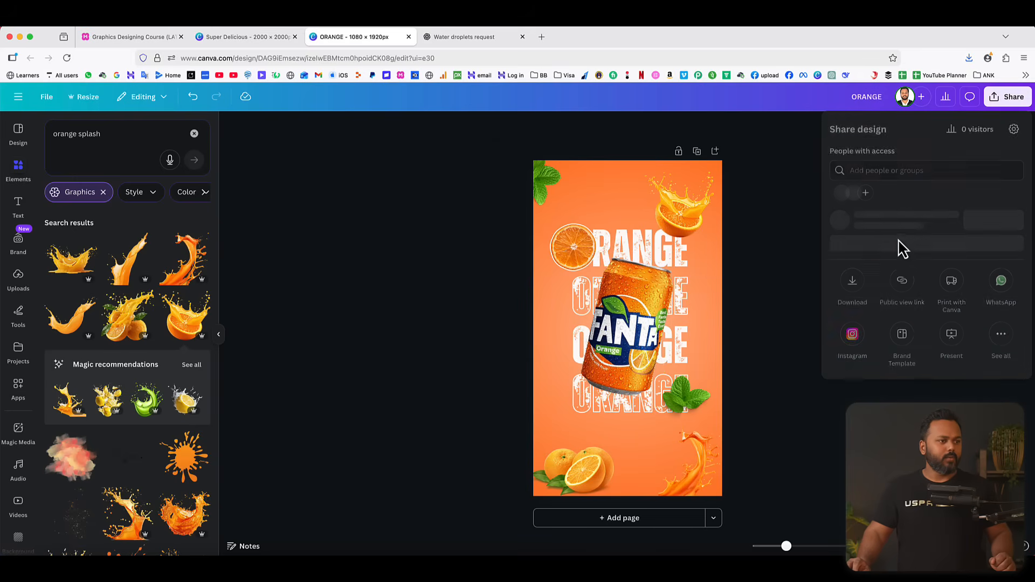
{"action": "left_click", "coordinate": [854, 303]}
{"action": "left_click", "coordinate": [873, 320]}
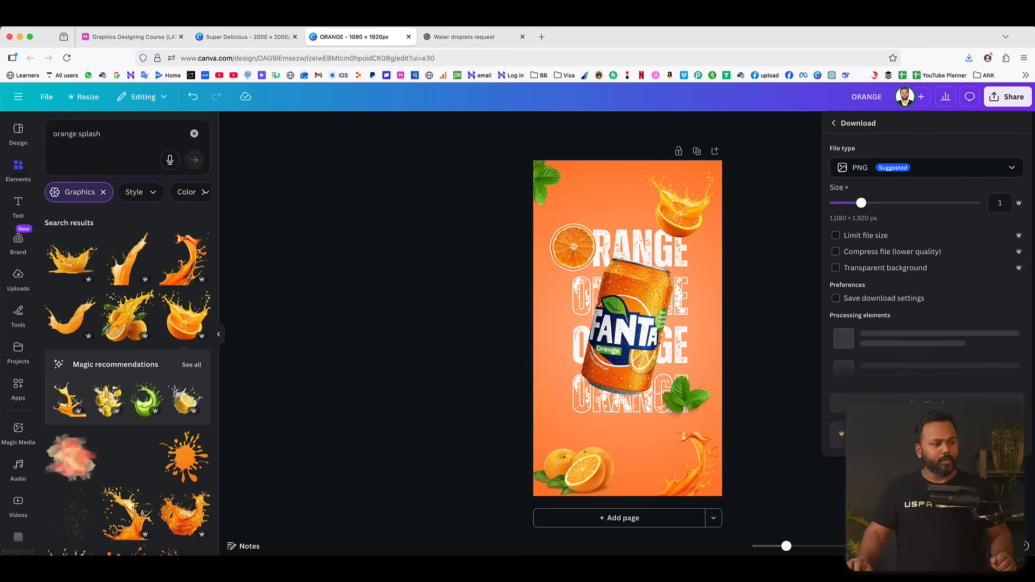
{"action": "left_click", "coordinate": [924, 330]}
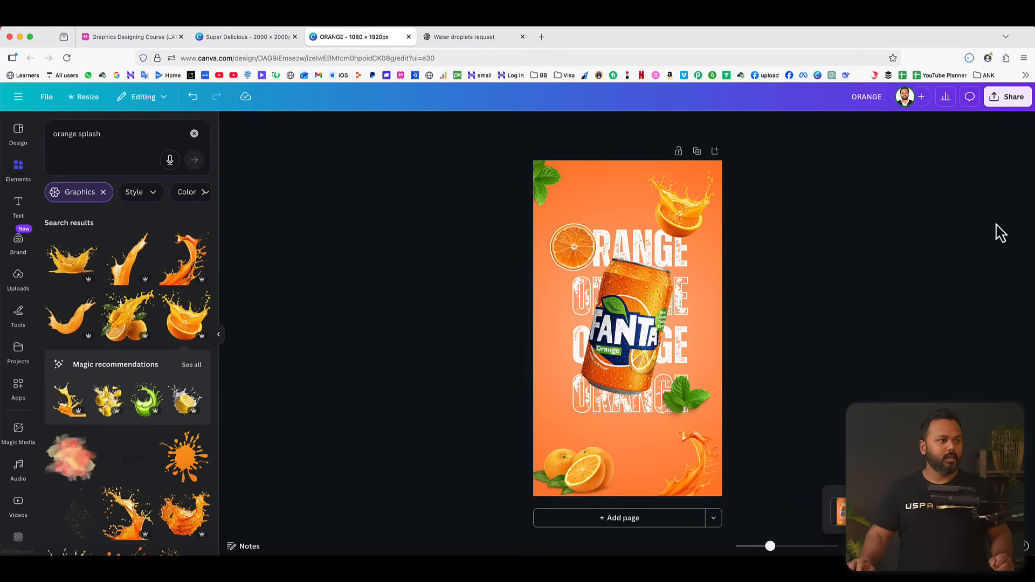
Open the downloaded ORANGE.png, examine the can's detail and the full banner, and close the preview.
{"action": "left_click", "coordinate": [970, 58]}
{"action": "left_click", "coordinate": [861, 86]}
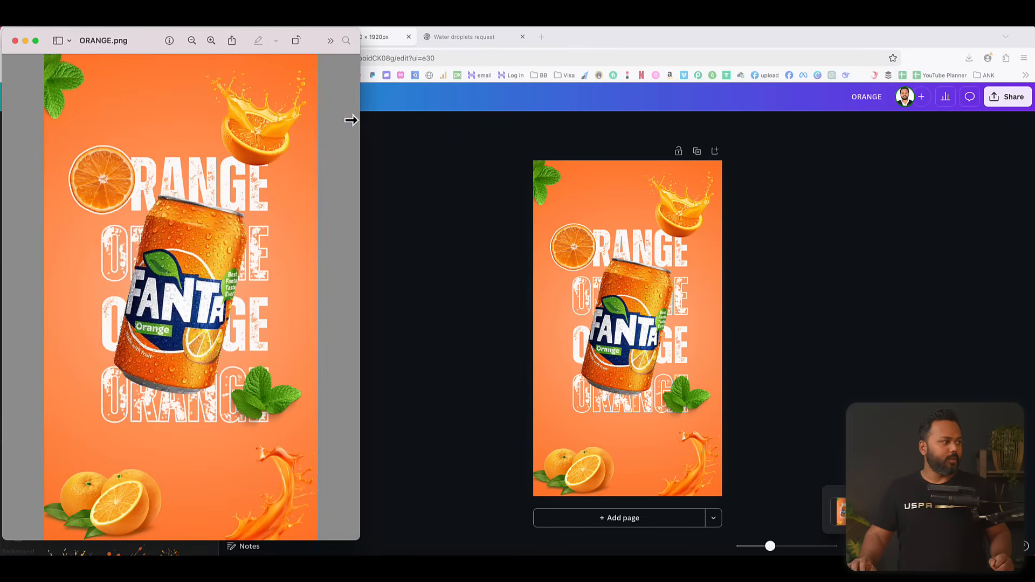
{"action": "left_click_drag", "start_coordinate": [152, 45], "coordinate": [535, 51]}
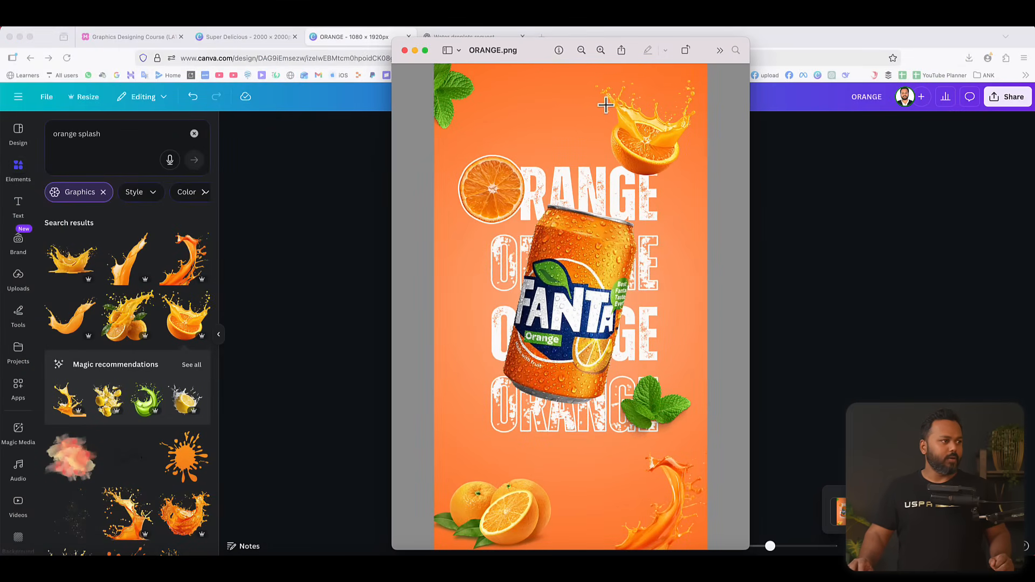
{"action": "left_click", "coordinate": [600, 51]}
{"action": "left_click", "coordinate": [600, 50]}
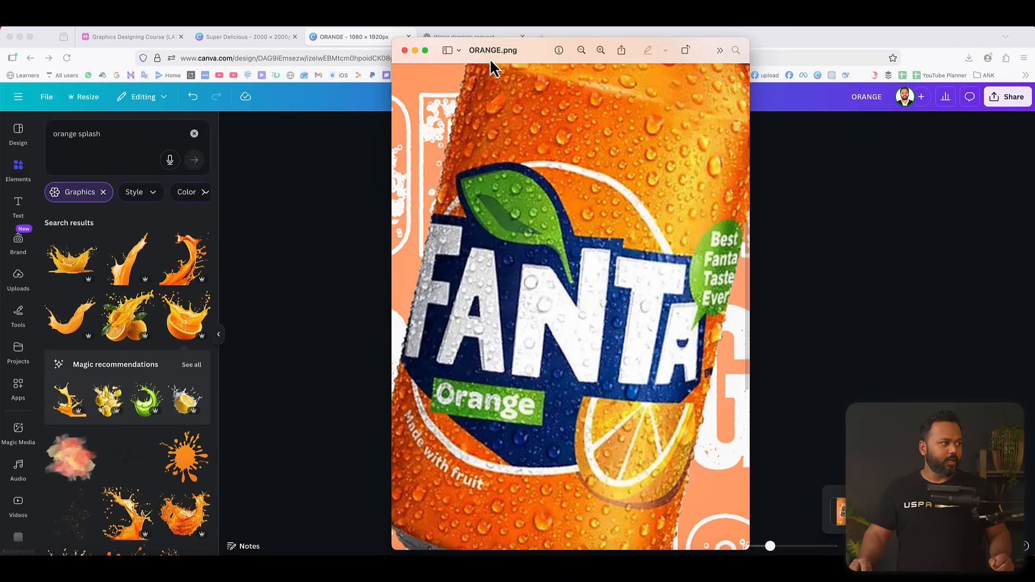
{"action": "left_click", "coordinate": [578, 51]}
{"action": "left_click", "coordinate": [579, 51]}
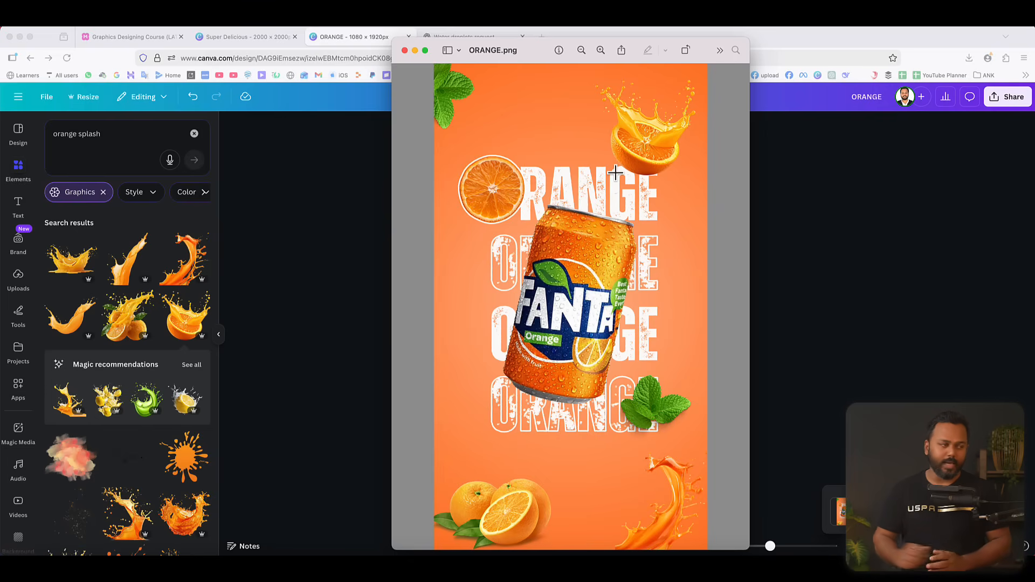
{"action": "left_click", "coordinate": [405, 50]}
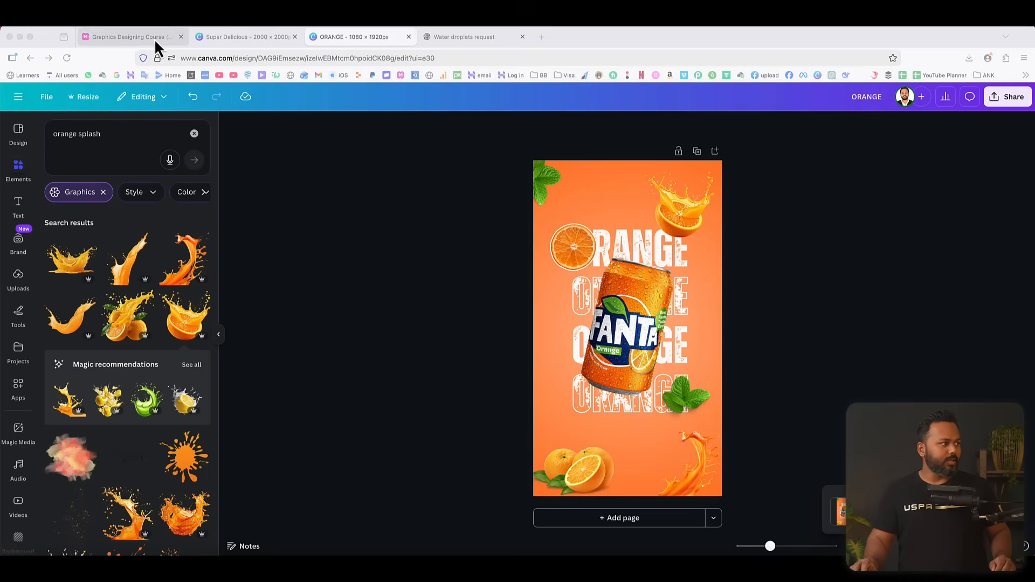
Check the Graphics Designing Course mind map for the following topic and search Google Images for "infographics" in a new browser tab.
{"action": "left_click", "coordinate": [131, 38]}
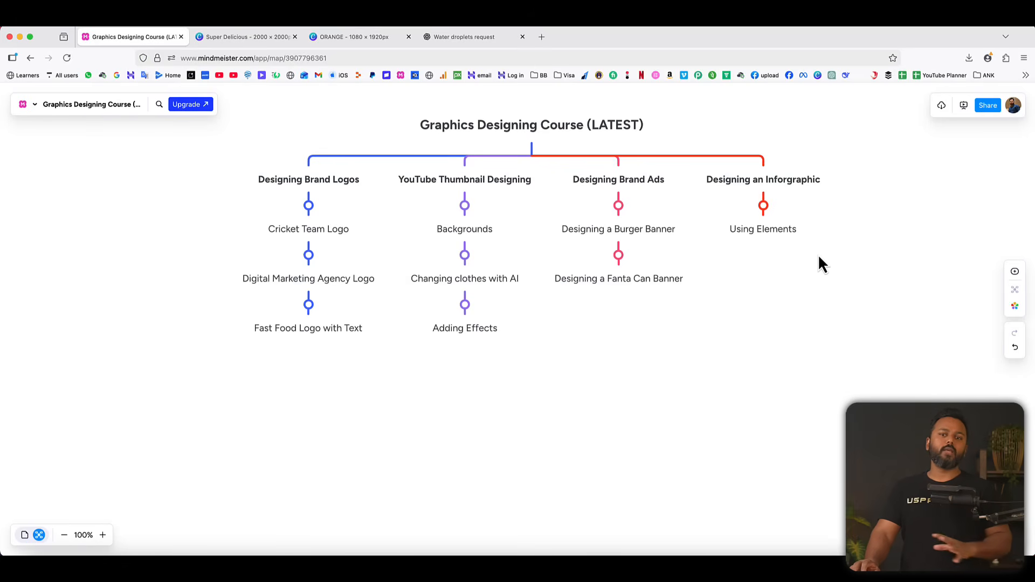
{"action": "left_click", "coordinate": [541, 37]}
{"action": "left_click", "coordinate": [117, 75]}
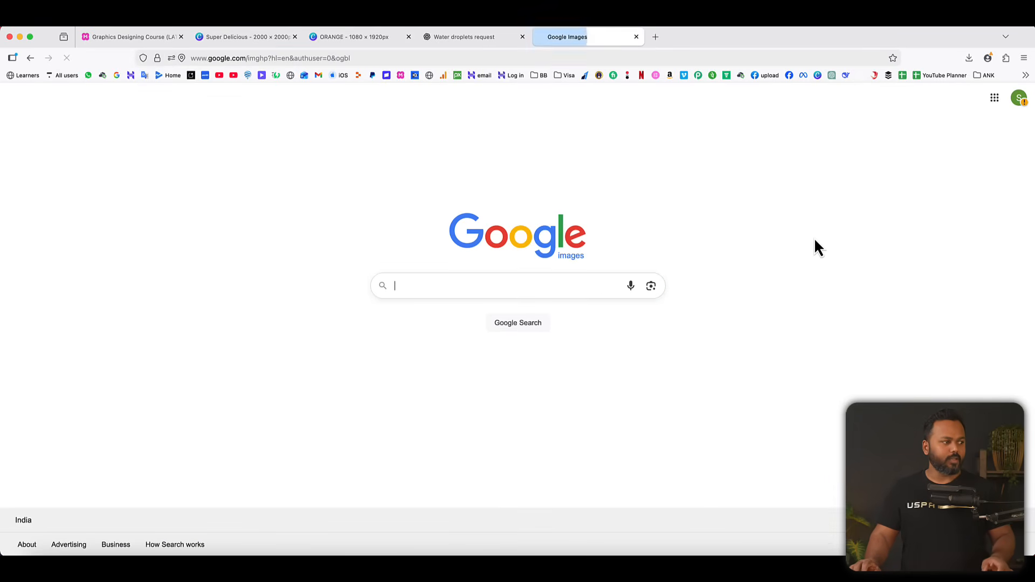
{"action": "type", "text": "infographics"}
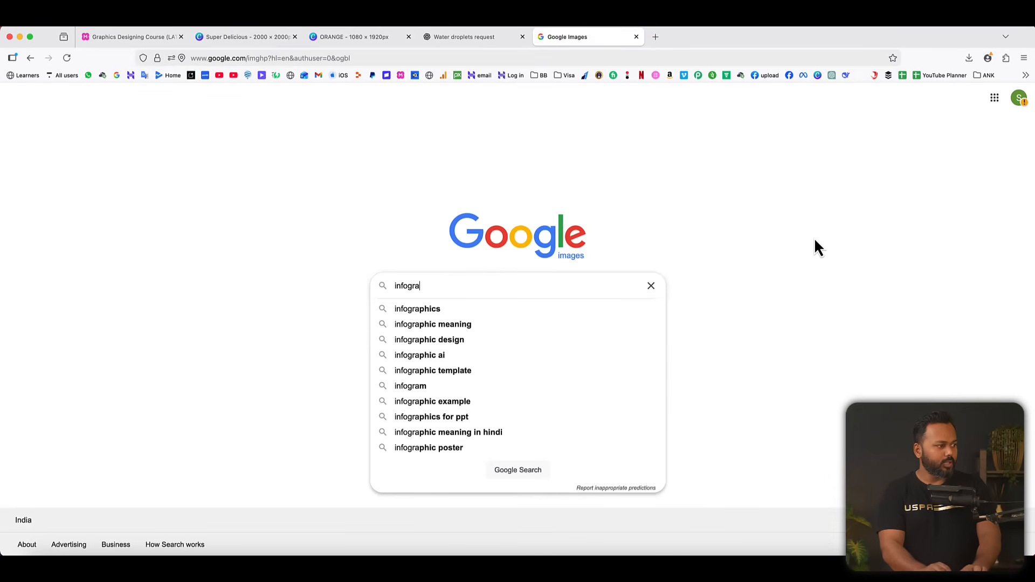
{"action": "key", "text": "Return"}
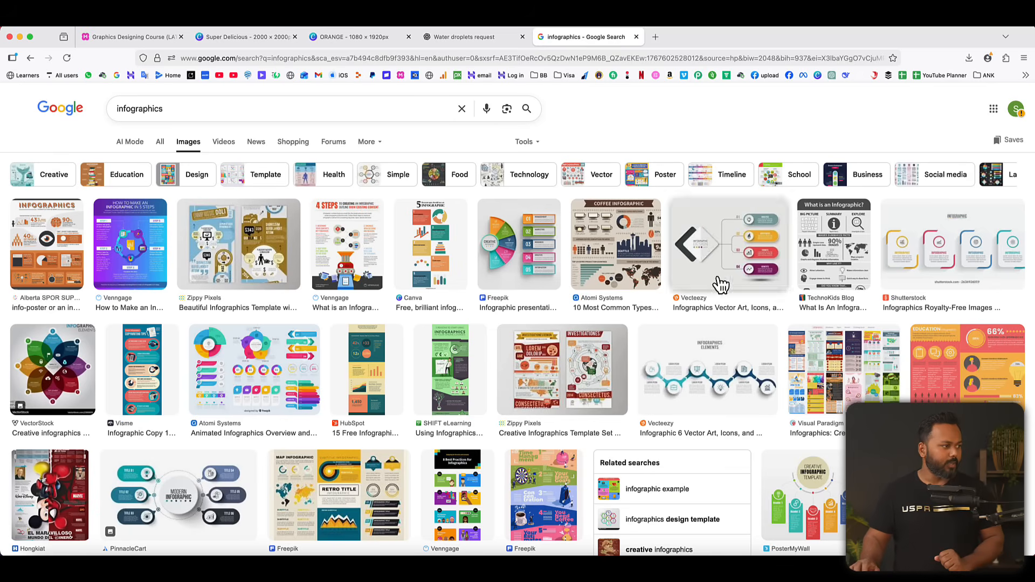
Examine the Vecteezy four-item infographic, and from its related images preview PosterMyWall's Creative Infographic Template with five headers.
{"action": "left_click", "coordinate": [753, 252]}
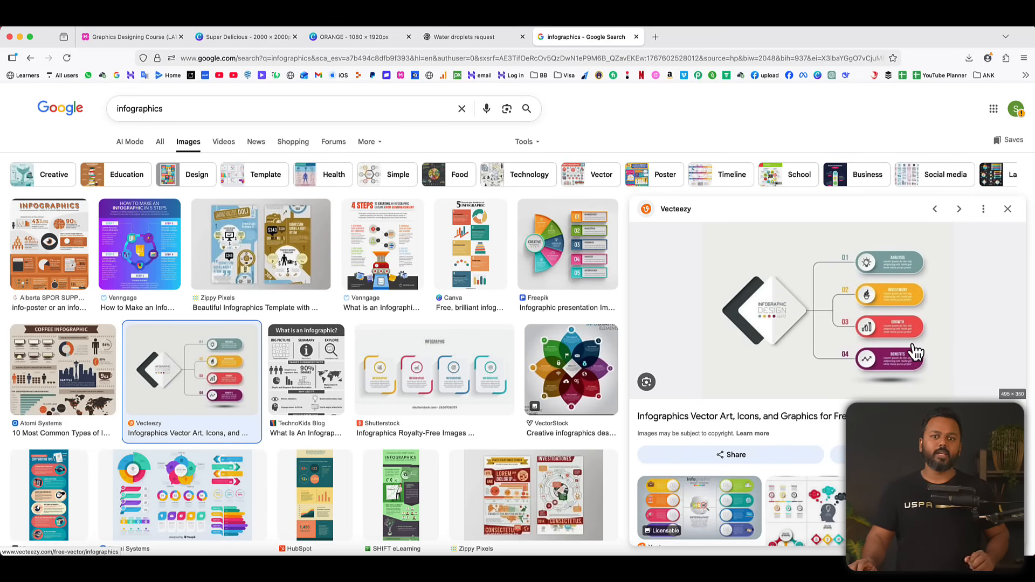
{"action": "scroll", "coordinate": [879, 383], "scroll_direction": "down", "scroll_amount": 5}
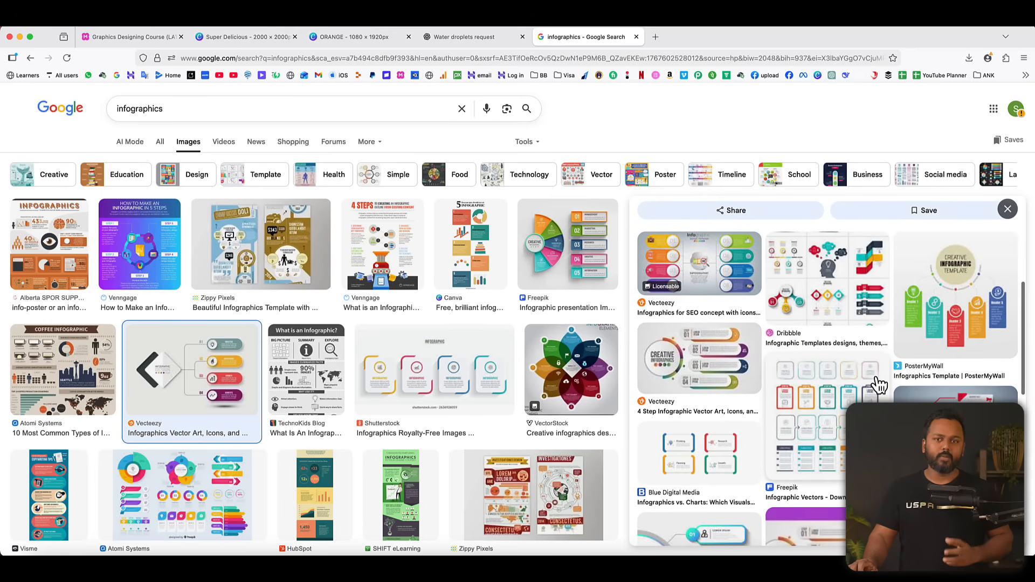
{"action": "left_click", "coordinate": [936, 318]}
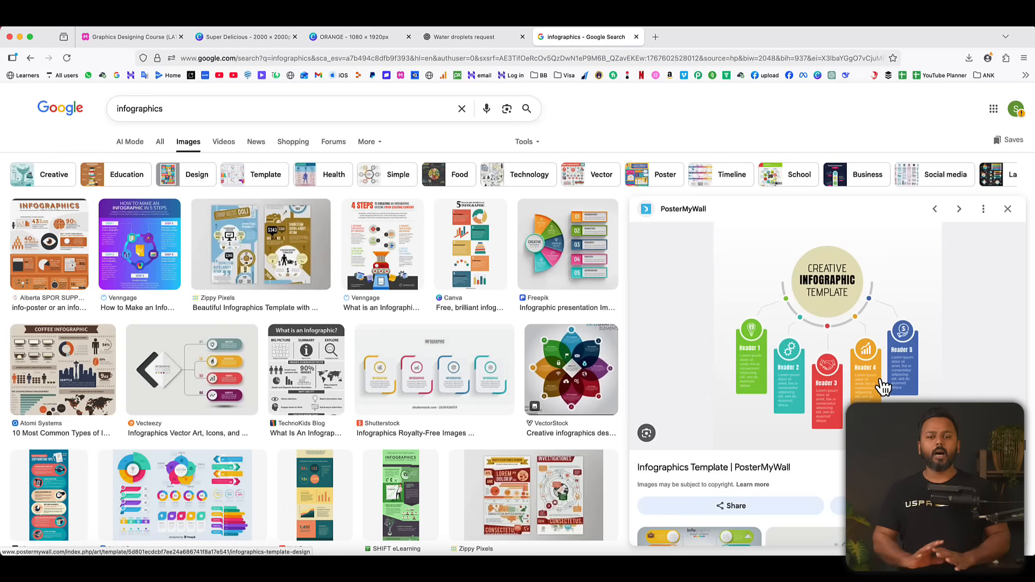
Switch back to Canva's Create a design dialog and browse the Social media formats and popular templates.
{"action": "left_click", "coordinate": [365, 40]}
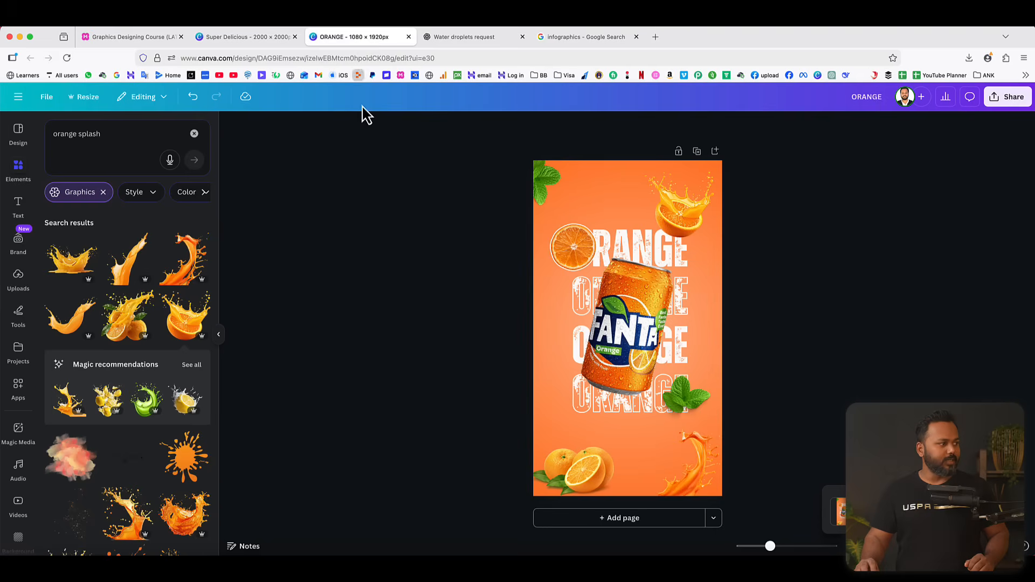
{"action": "left_click", "coordinate": [208, 42]}
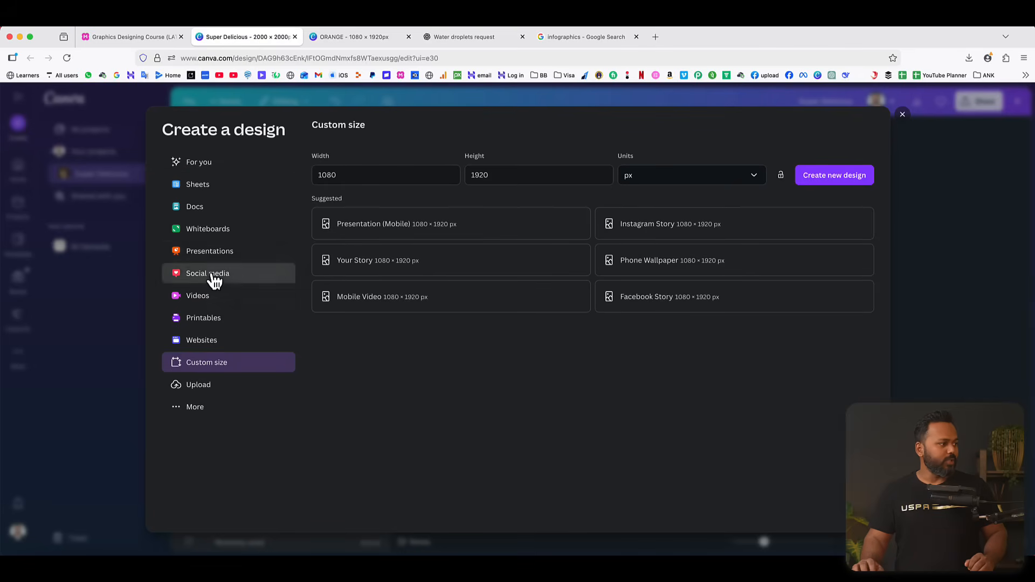
{"action": "left_click", "coordinate": [214, 275]}
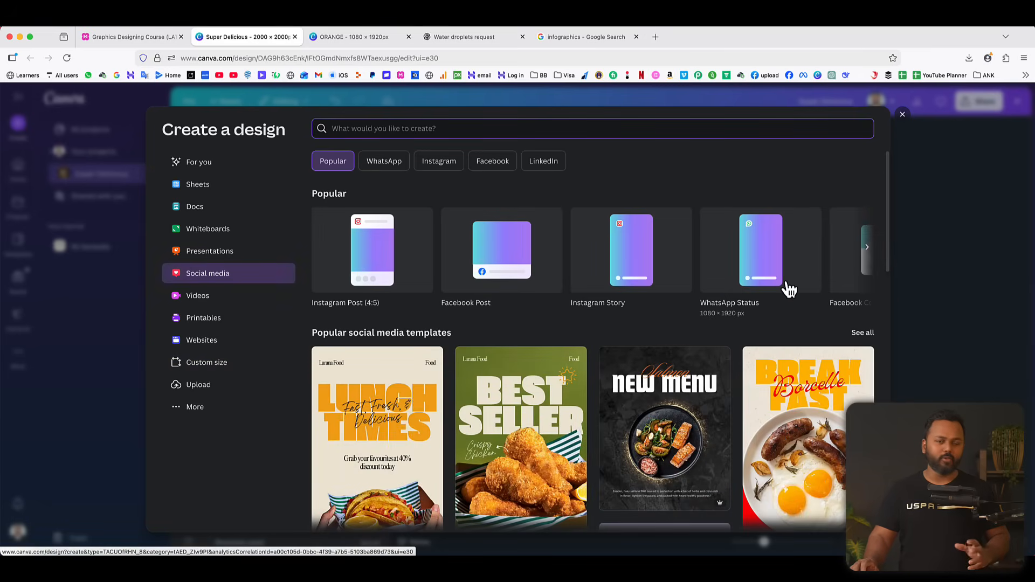
{"action": "scroll", "coordinate": [786, 289], "scroll_direction": "right", "scroll_amount": 5}
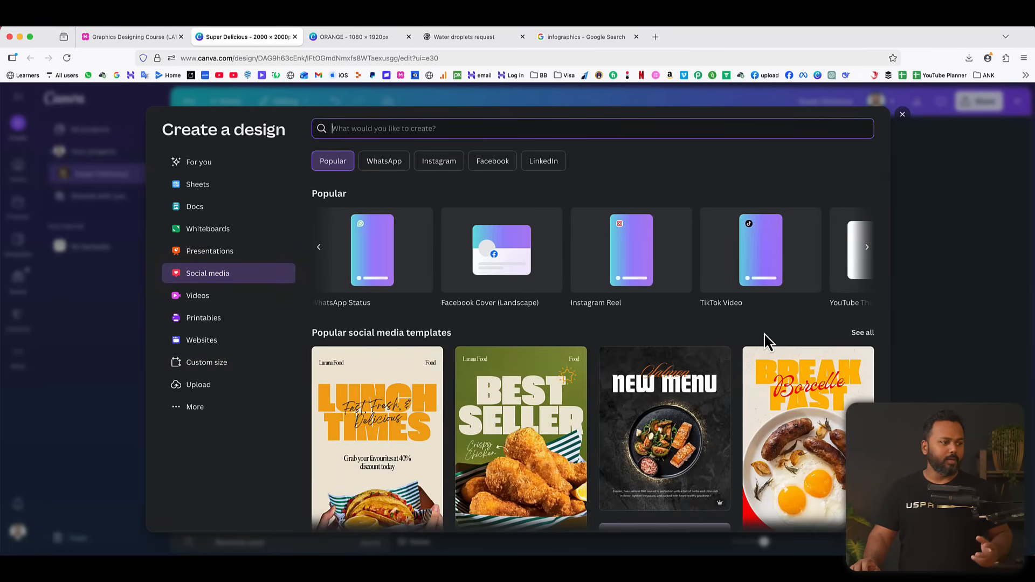
{"action": "scroll", "coordinate": [767, 340], "scroll_direction": "down", "scroll_amount": 3}
{"action": "scroll", "coordinate": [767, 340], "scroll_direction": "down", "scroll_amount": 2}
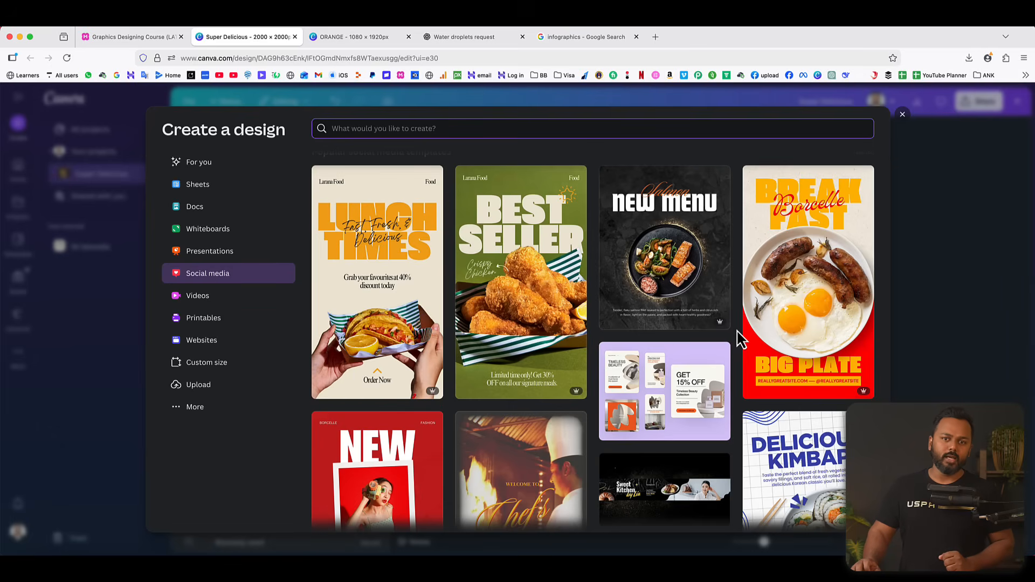
{"action": "scroll", "coordinate": [741, 339], "scroll_direction": "down", "scroll_amount": 3}
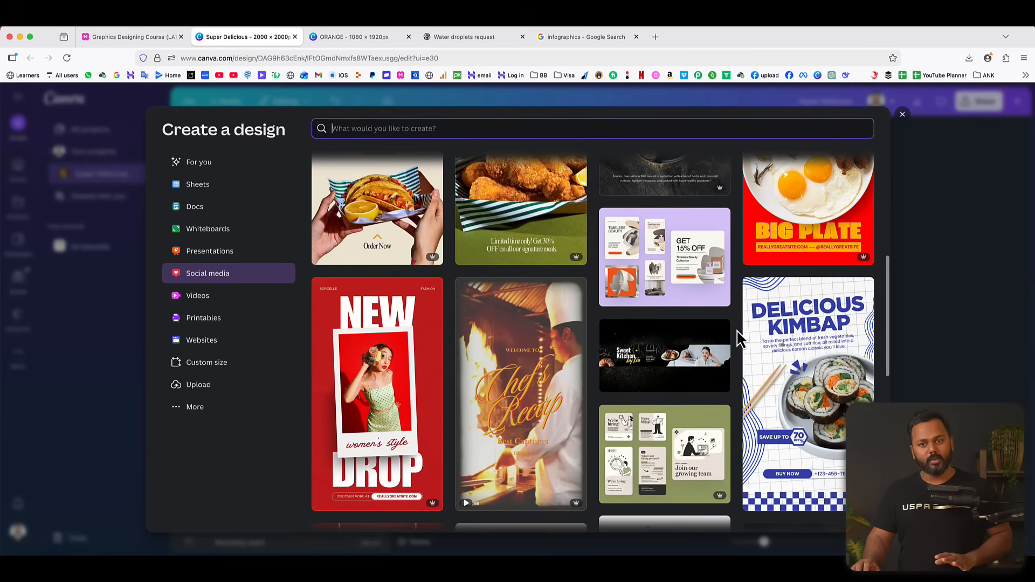